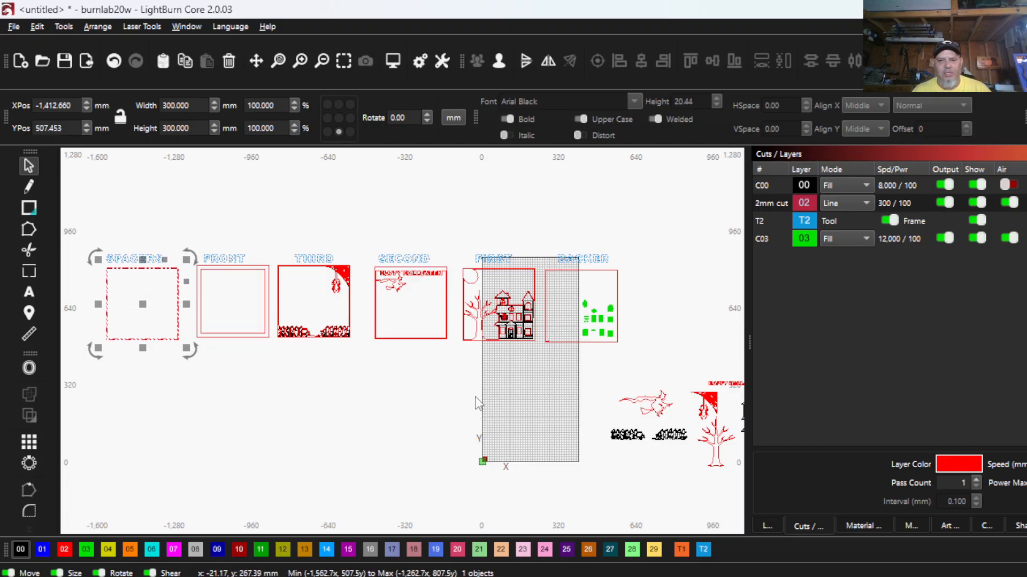
{"action": "scroll", "coordinate": [474, 399], "scroll_direction": "down", "scroll_amount": 3}
{"action": "left_click_drag", "start_coordinate": [427, 384], "coordinate": [425, 384]}
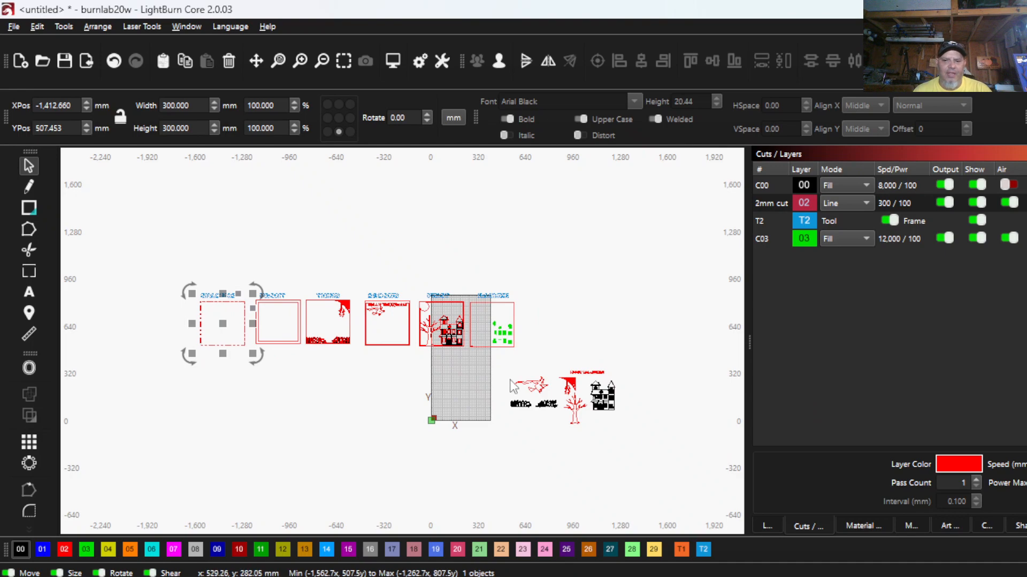
{"action": "scroll", "coordinate": [615, 406], "scroll_direction": "up", "scroll_amount": 3}
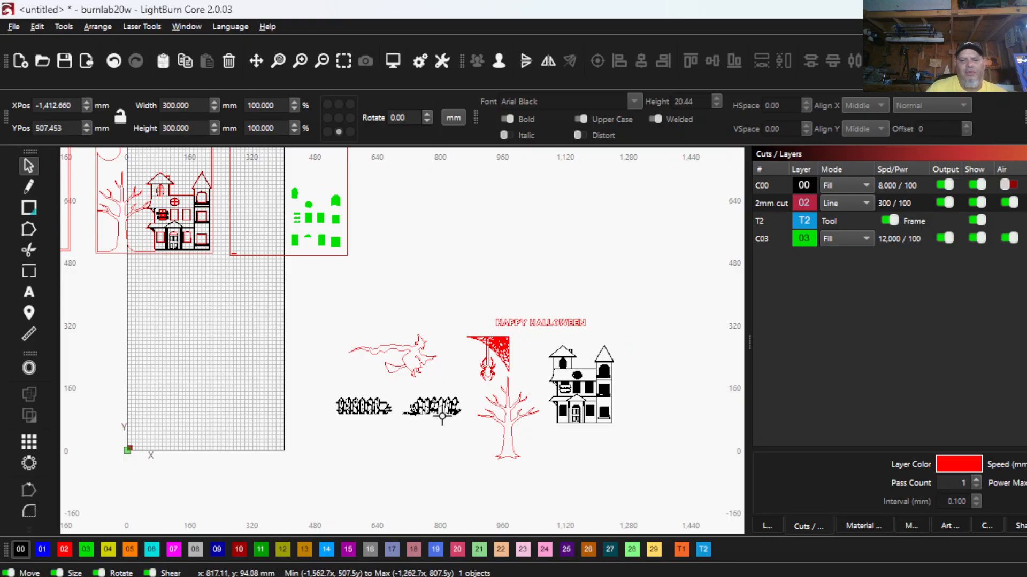
{"action": "scroll", "coordinate": [413, 369], "scroll_direction": "up", "scroll_amount": 2}
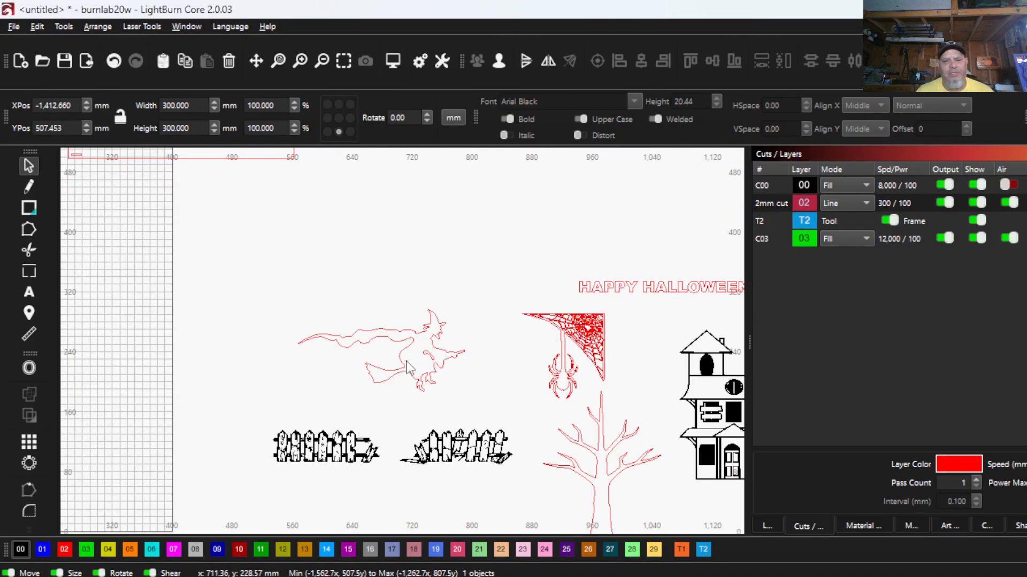
- Draw a rectangle about 370 by 309 mm below the SECOND panel and assign it to layer 02
{"action": "scroll", "coordinate": [406, 367], "scroll_direction": "down", "scroll_amount": 3}
{"action": "scroll", "coordinate": [399, 361], "scroll_direction": "down", "scroll_amount": 2}
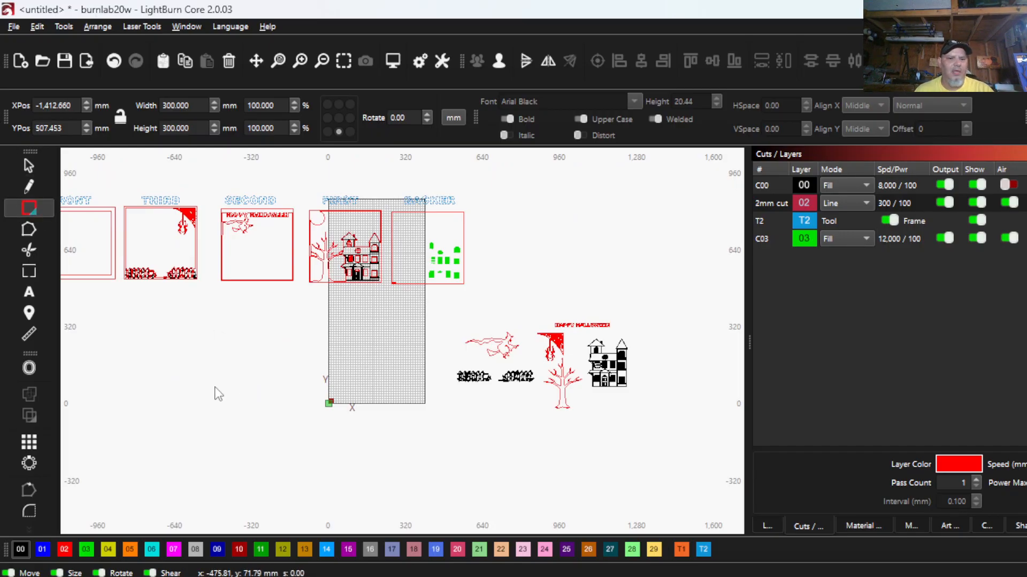
{"action": "left_click_drag", "start_coordinate": [215, 322], "coordinate": [304, 397]}
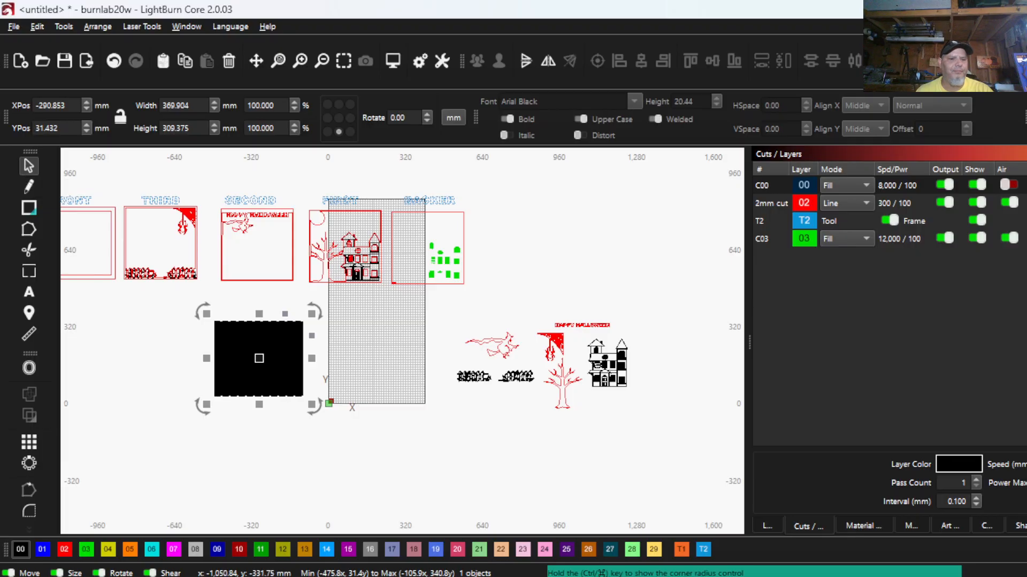
{"action": "left_click", "coordinate": [68, 548]}
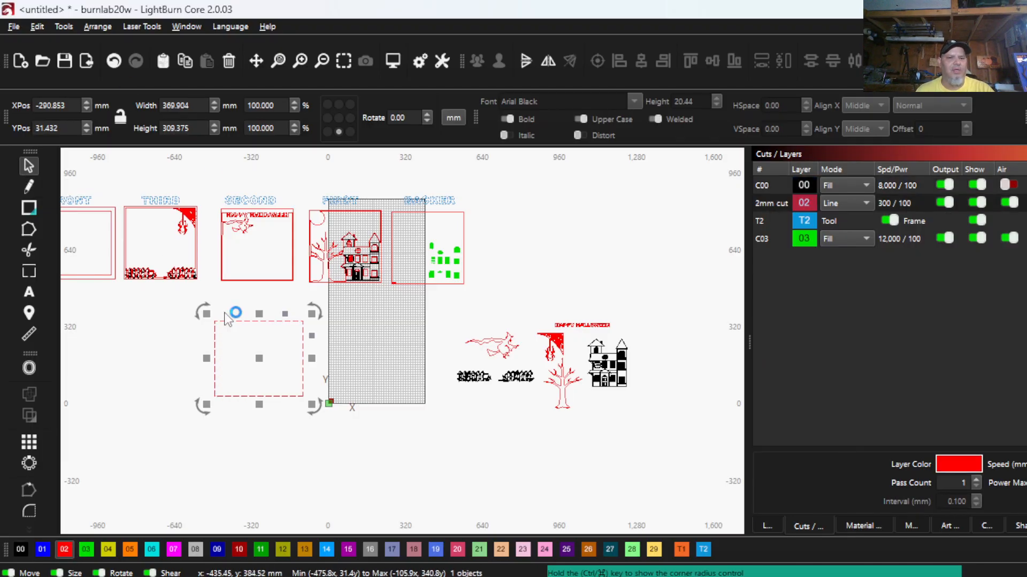
- Set the new rectangle's width and height to 300 mm each, leaving it deselected
{"action": "left_click_drag", "start_coordinate": [203, 105], "coordinate": [148, 107]}
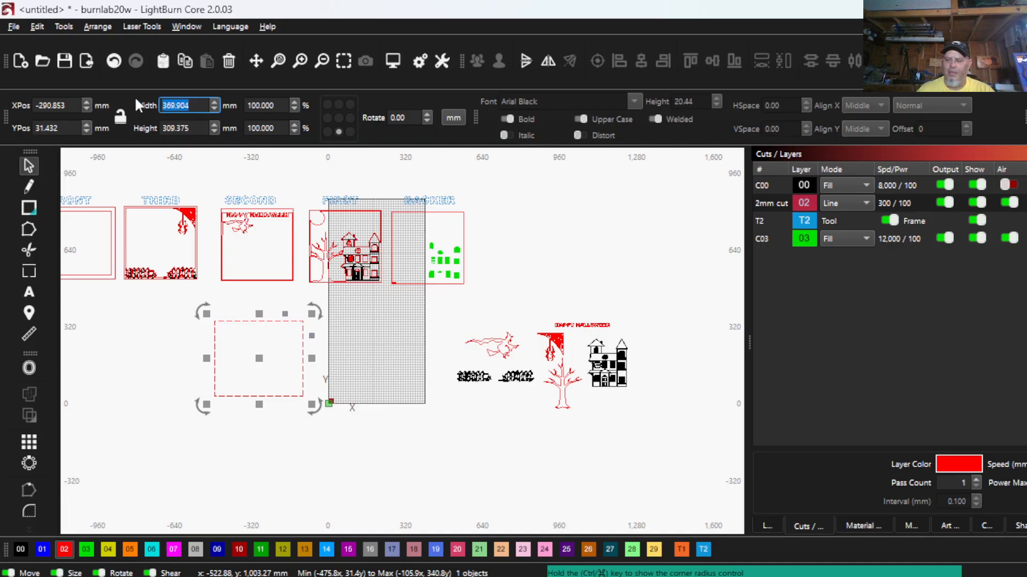
{"action": "type", "text": "300"}
{"action": "key", "text": "Tab"}
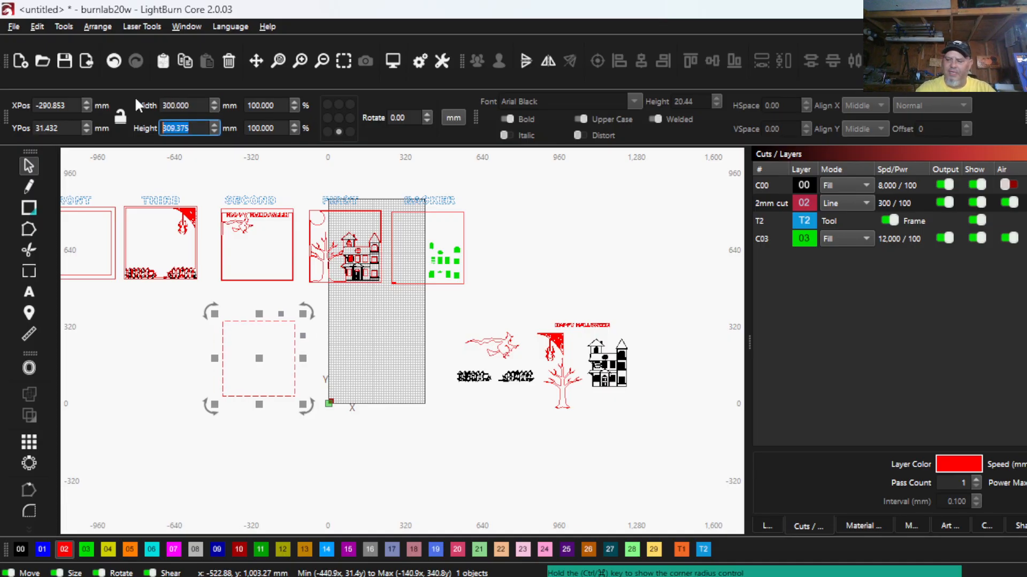
{"action": "type", "text": "300"}
{"action": "key", "text": "Return"}
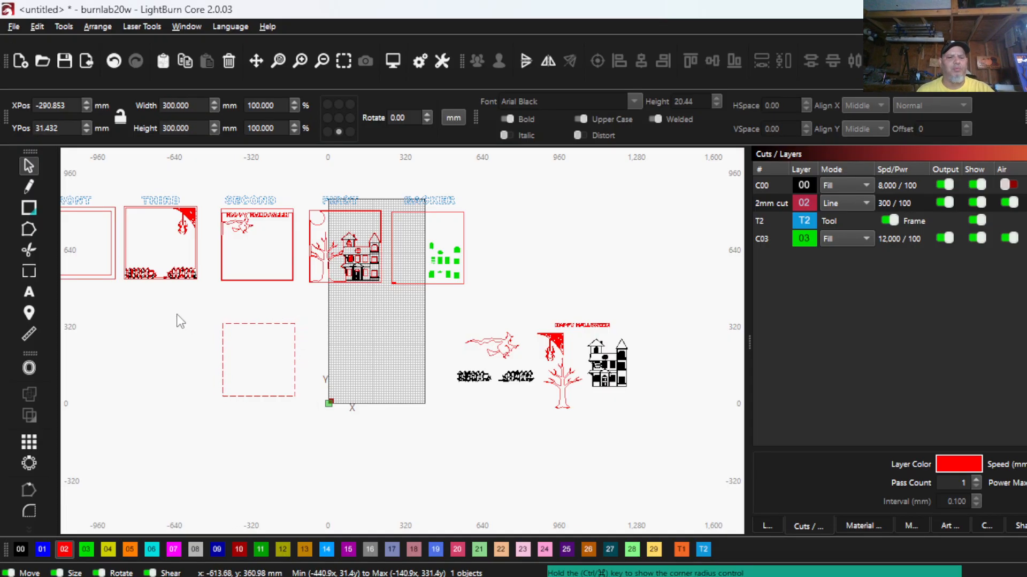
{"action": "left_click", "coordinate": [180, 321]}
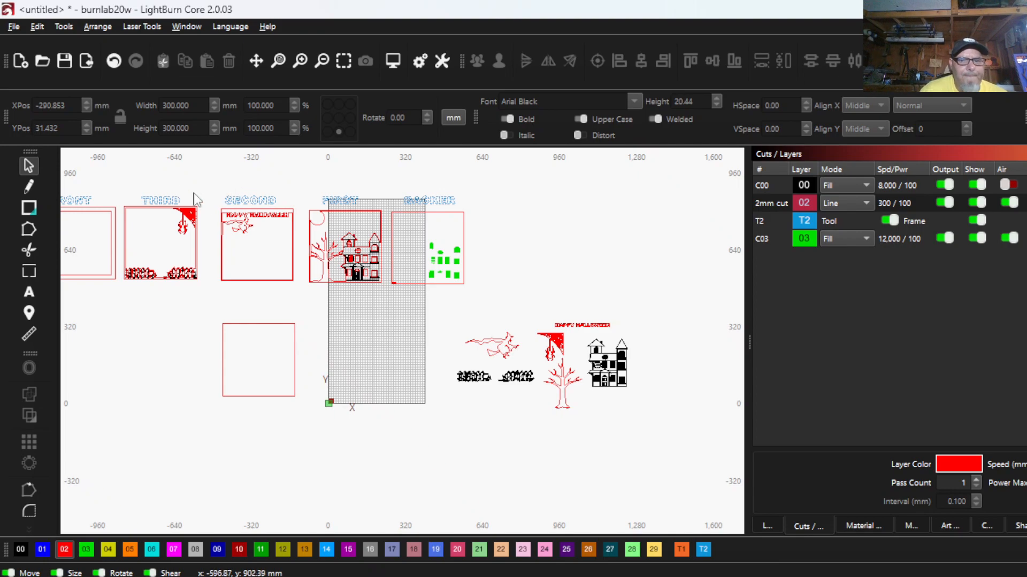
- Offset the 300 mm square inward by 4 mm with corner style Corner and selection of the resulting objects turned off
{"action": "scroll", "coordinate": [235, 341], "scroll_direction": "up", "scroll_amount": 5}
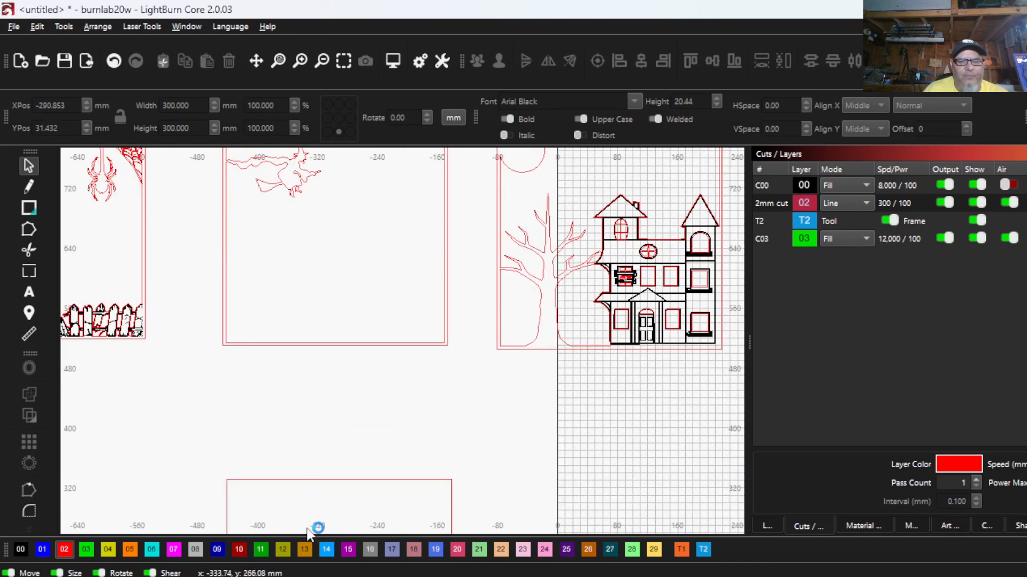
{"action": "scroll", "coordinate": [308, 526], "scroll_direction": "down", "scroll_amount": 1}
{"action": "left_click_drag", "start_coordinate": [292, 483], "coordinate": [263, 332]}
{"action": "scroll", "coordinate": [265, 357], "scroll_direction": "down", "scroll_amount": 1}
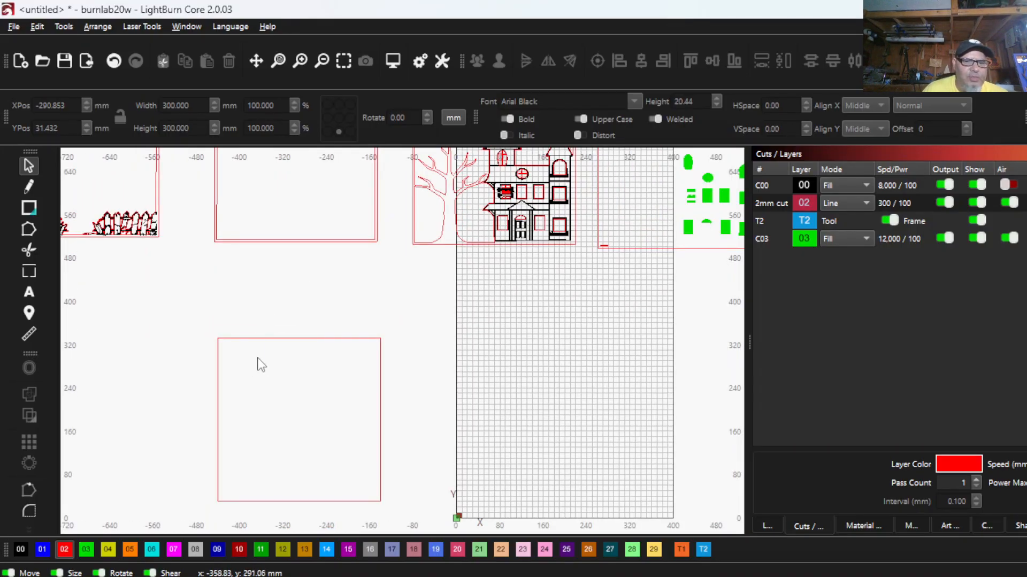
{"action": "left_click_drag", "start_coordinate": [261, 365], "coordinate": [231, 317]}
{"action": "left_click", "coordinate": [29, 367]}
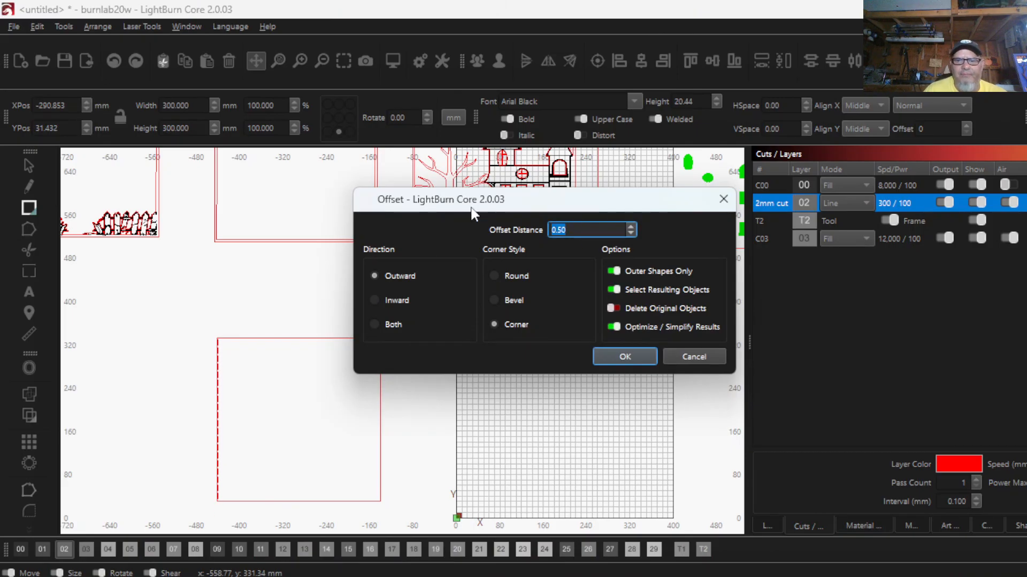
{"action": "type", "text": "4"}
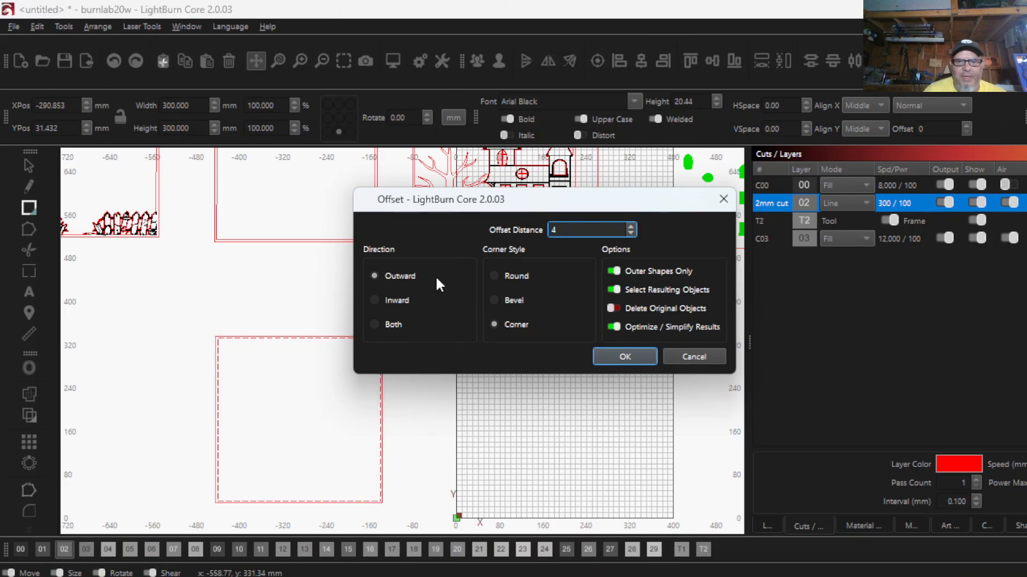
{"action": "left_click", "coordinate": [374, 298]}
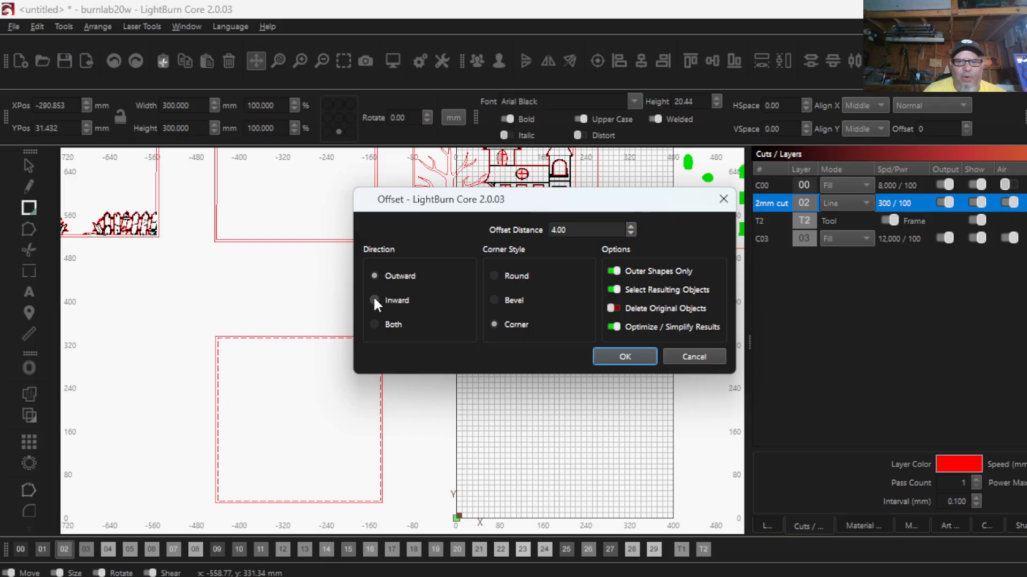
{"action": "left_click", "coordinate": [615, 290]}
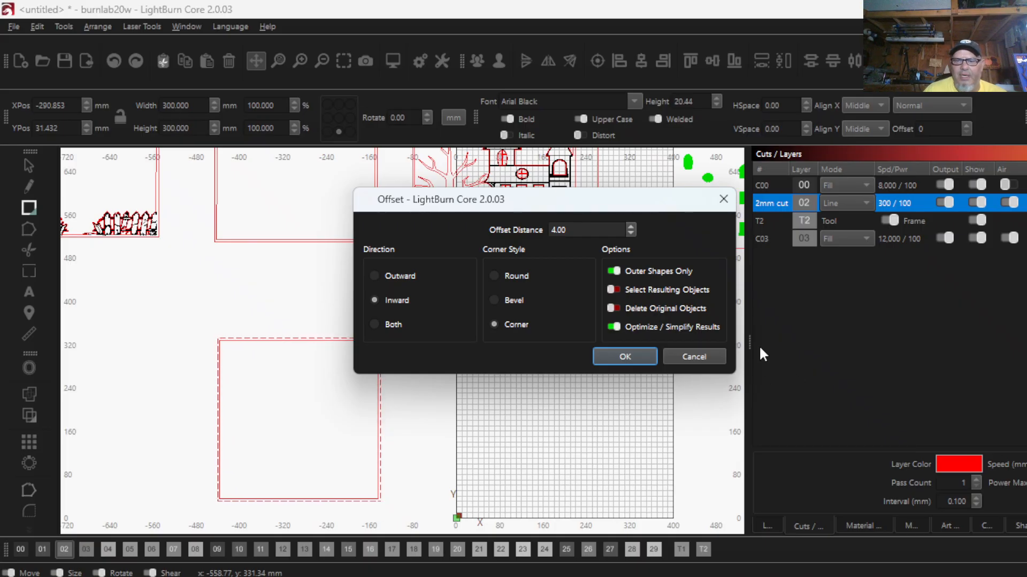
{"action": "left_click", "coordinate": [613, 357]}
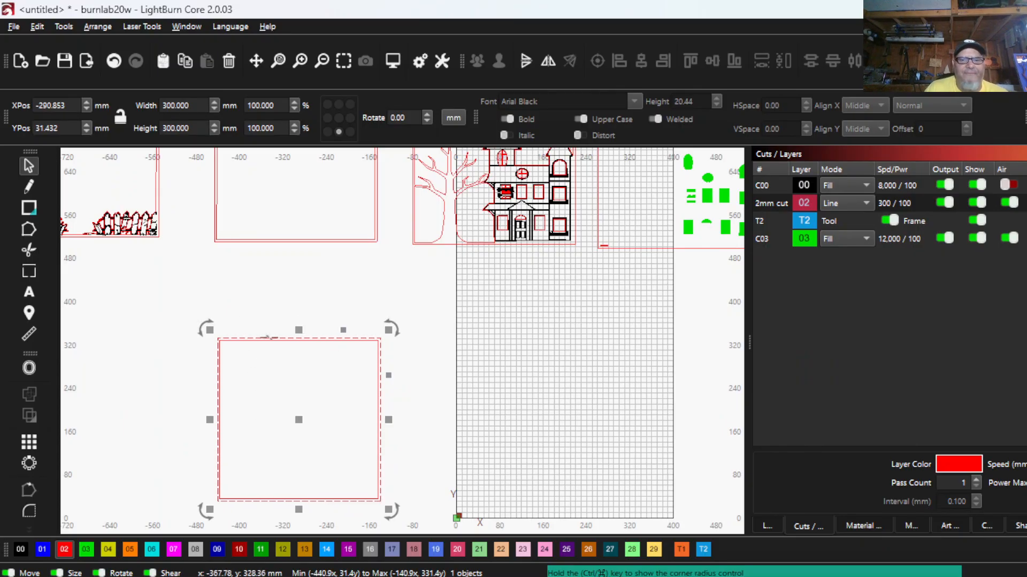
{"action": "scroll", "coordinate": [330, 368], "scroll_direction": "down", "scroll_amount": 4}
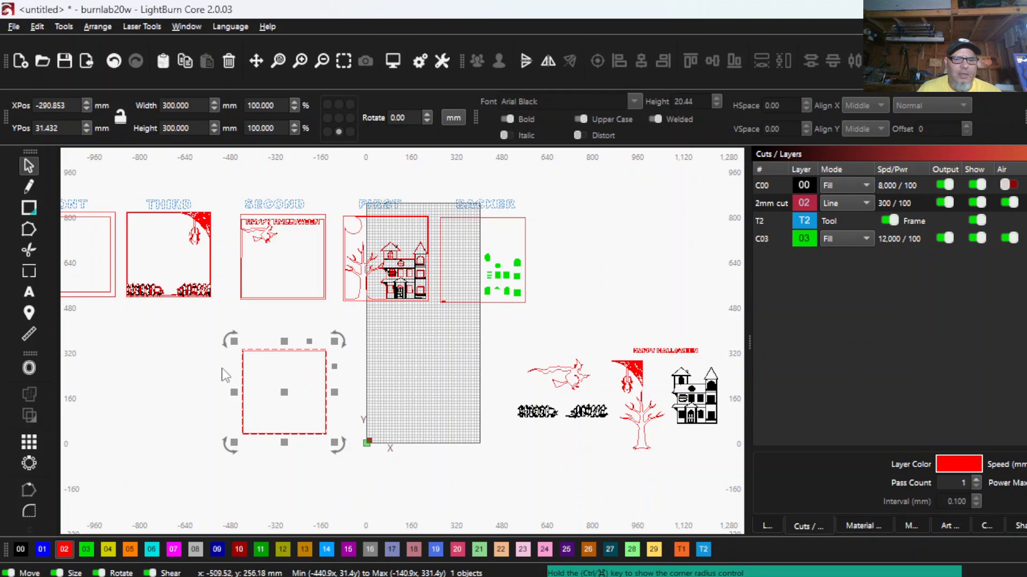
{"action": "left_click", "coordinate": [234, 351]}
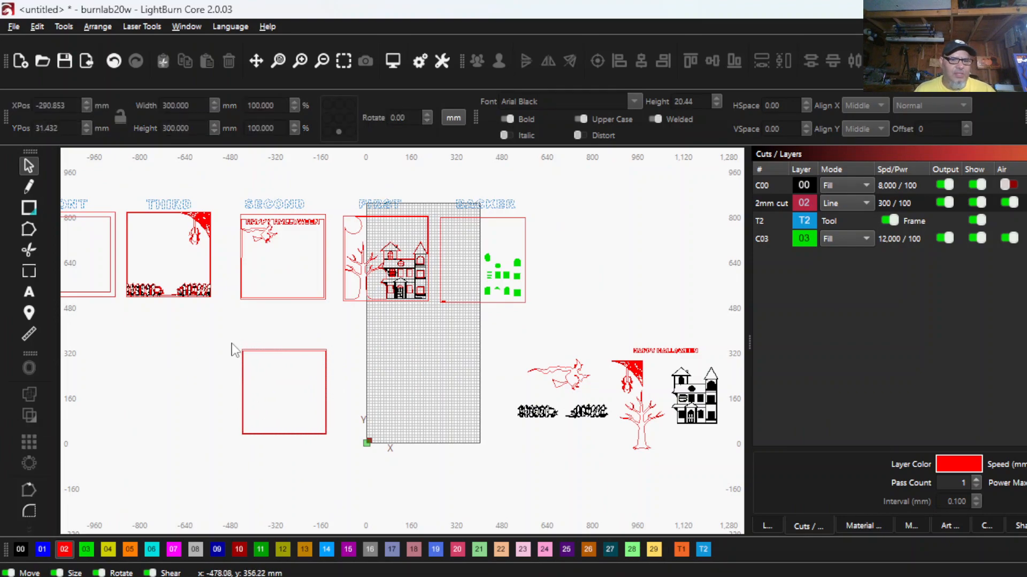
- Place a copy of the outer 300 mm square in the empty area below the loose tree and house artwork
{"action": "left_click", "coordinate": [263, 351]}
{"action": "scroll", "coordinate": [258, 350], "scroll_direction": "up", "scroll_amount": 5}
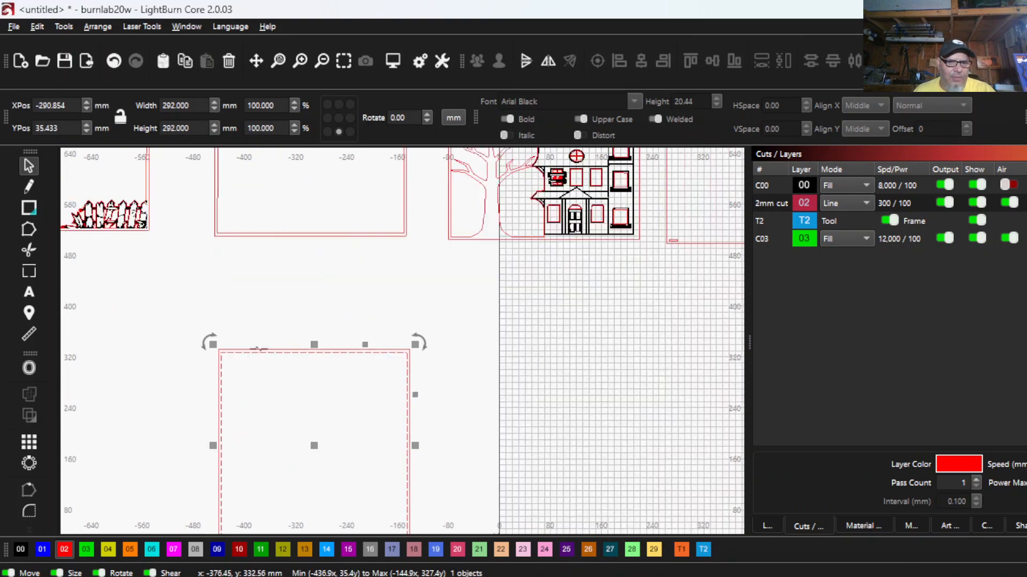
{"action": "left_click", "coordinate": [256, 355]}
{"action": "left_click", "coordinate": [257, 352]}
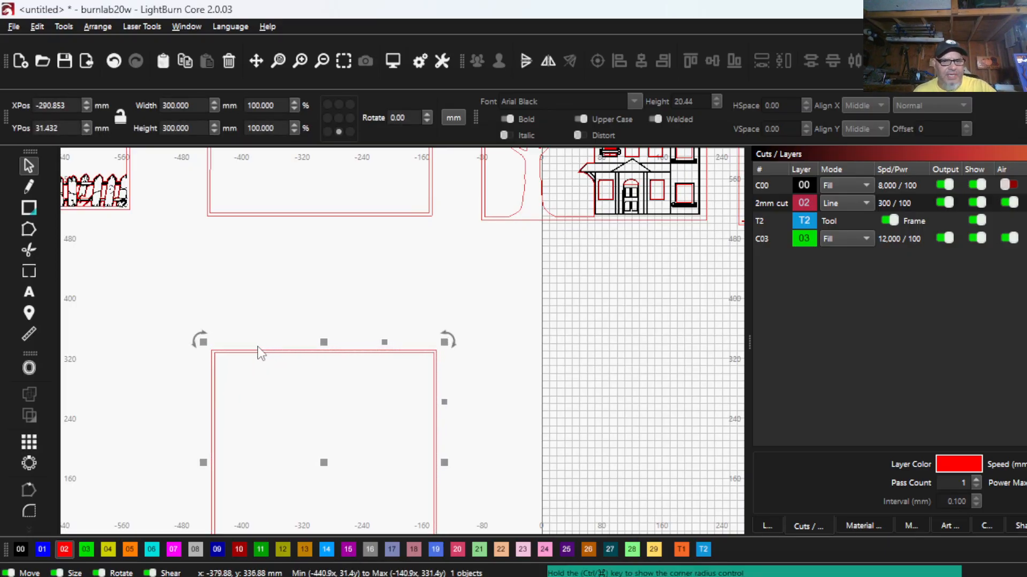
{"action": "scroll", "coordinate": [258, 353], "scroll_direction": "down", "scroll_amount": 5}
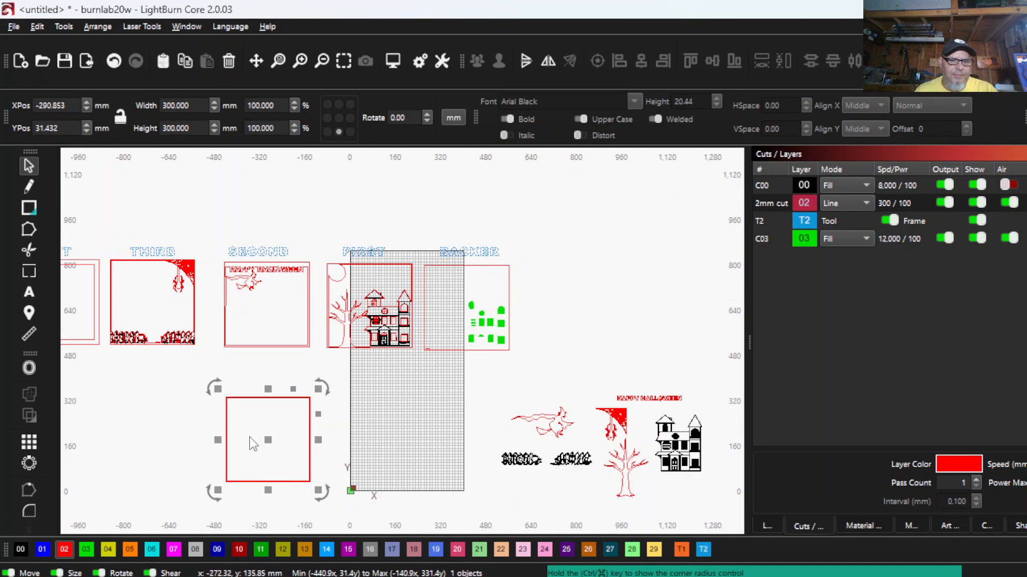
{"action": "left_click_drag", "start_coordinate": [264, 441], "coordinate": [691, 523]}
{"action": "scroll", "coordinate": [723, 514], "scroll_direction": "down", "scroll_amount": 2}
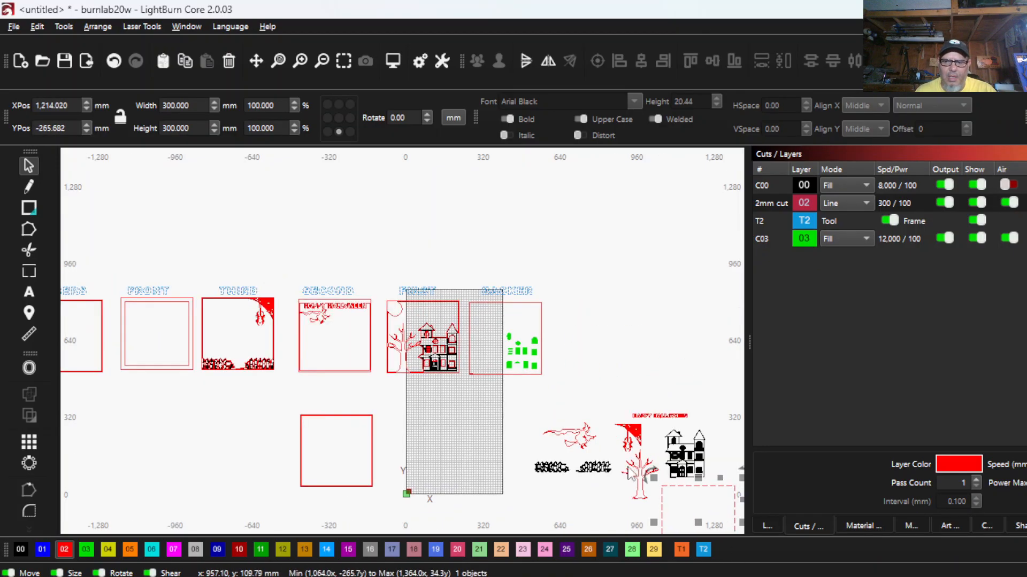
{"action": "left_click_drag", "start_coordinate": [680, 474], "coordinate": [517, 394]}
{"action": "left_click_drag", "start_coordinate": [538, 441], "coordinate": [539, 476]}
- Draw a thin rectangle about 18.5 by 2.6 mm just inside the lower-left corner of the copied square
{"action": "scroll", "coordinate": [223, 395], "scroll_direction": "up", "scroll_amount": 2}
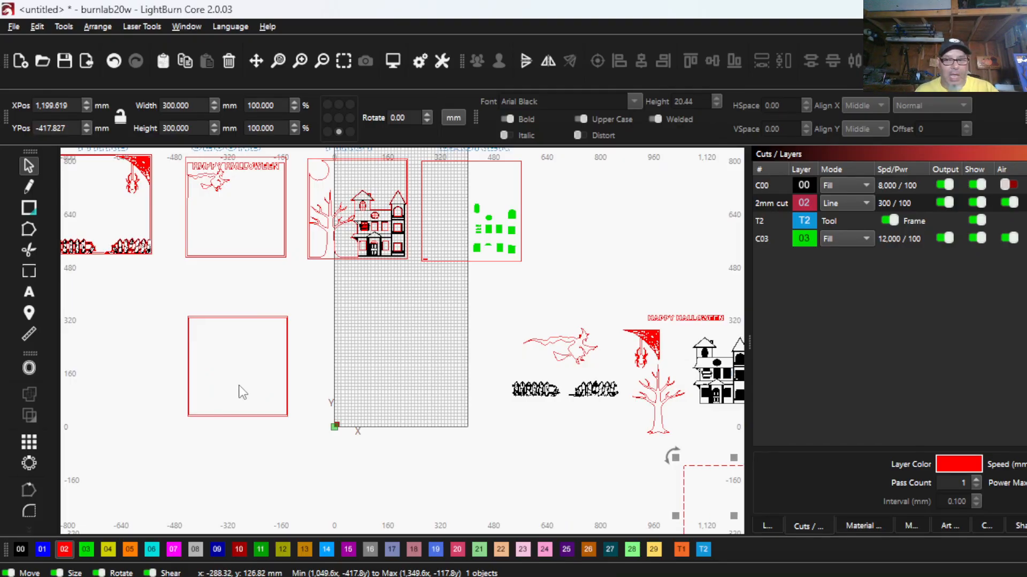
{"action": "scroll", "coordinate": [242, 393], "scroll_direction": "down", "scroll_amount": 3}
{"action": "scroll", "coordinate": [412, 422], "scroll_direction": "up", "scroll_amount": 4}
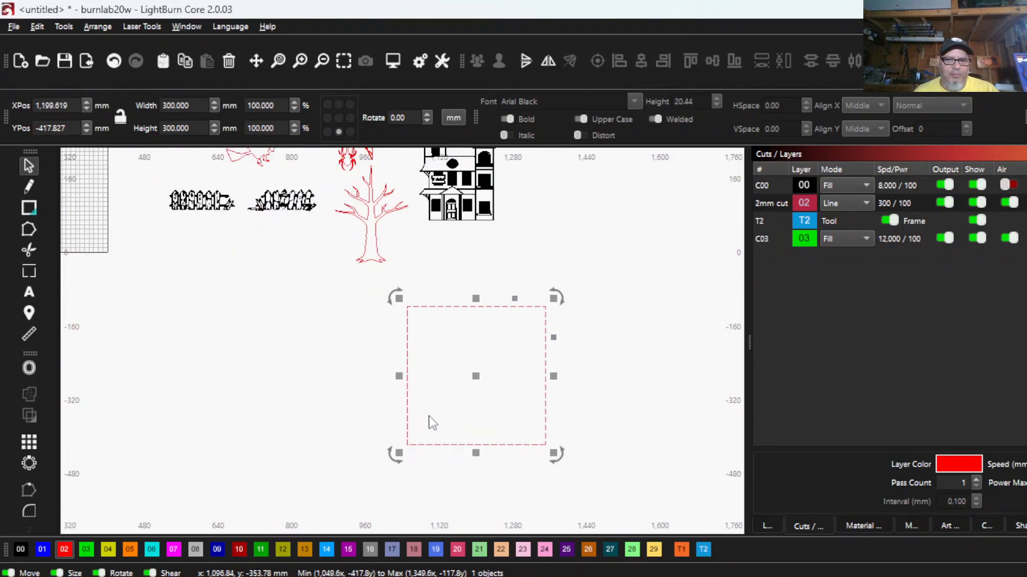
{"action": "scroll", "coordinate": [465, 423], "scroll_direction": "up", "scroll_amount": 1}
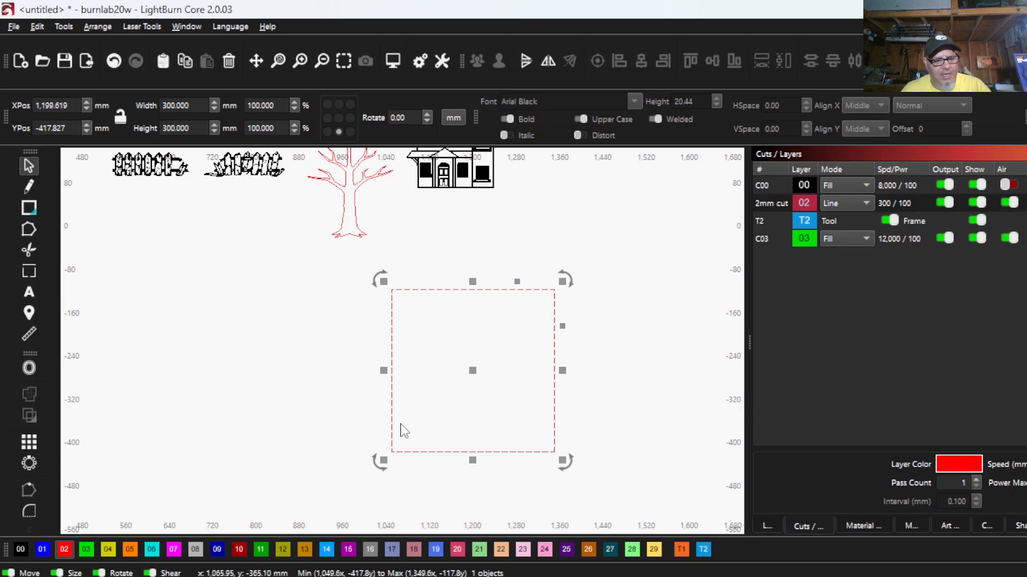
{"action": "left_click", "coordinate": [315, 443]}
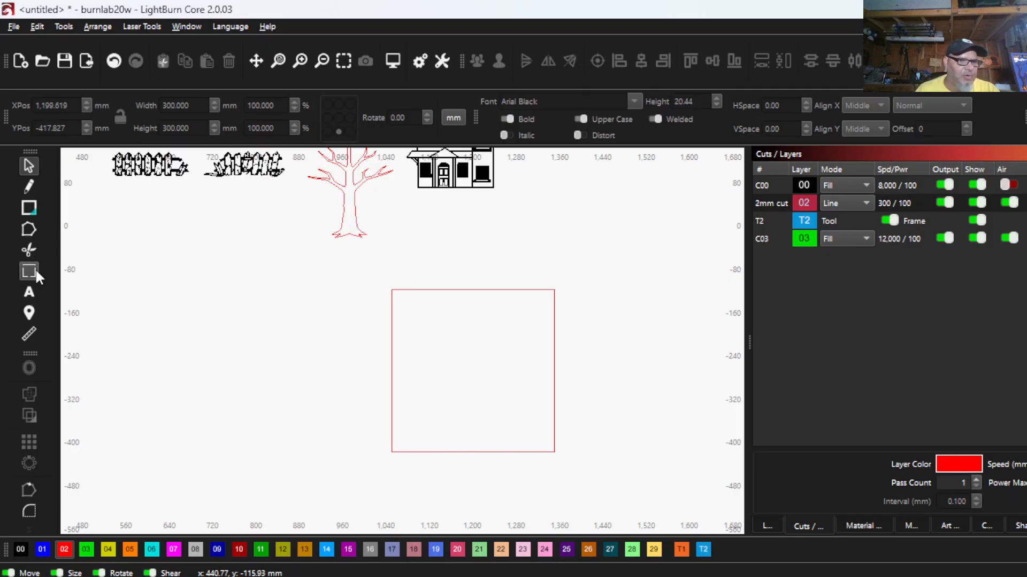
{"action": "scroll", "coordinate": [390, 440], "scroll_direction": "up", "scroll_amount": 3}
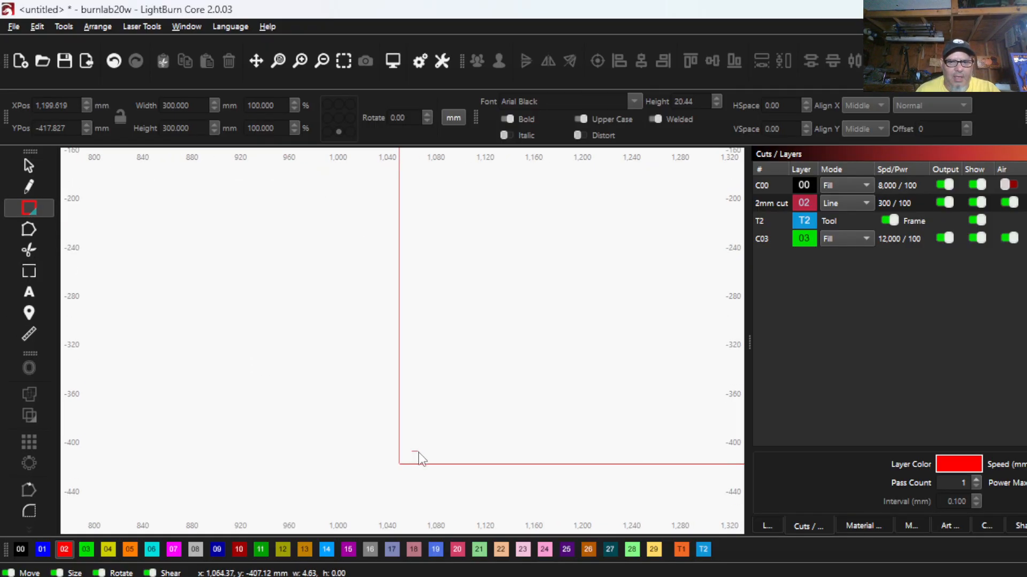
{"action": "key", "text": "Escape"}
{"action": "scroll", "coordinate": [270, 427], "scroll_direction": "down", "scroll_amount": 6}
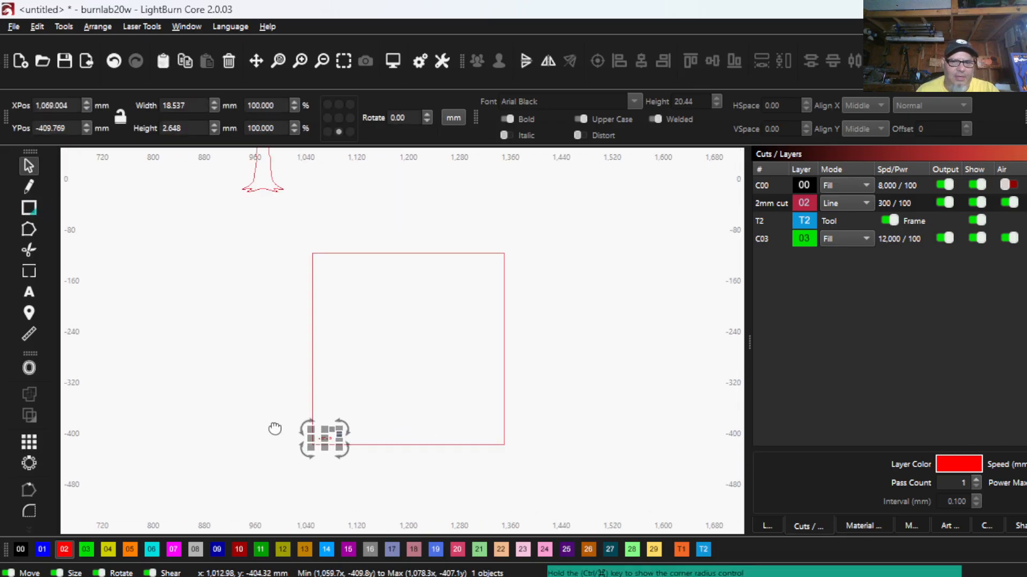
- Offset the copied 300 mm square inward by 4 mm, keeping the original outline
{"action": "scroll", "coordinate": [278, 428], "scroll_direction": "down", "scroll_amount": 2}
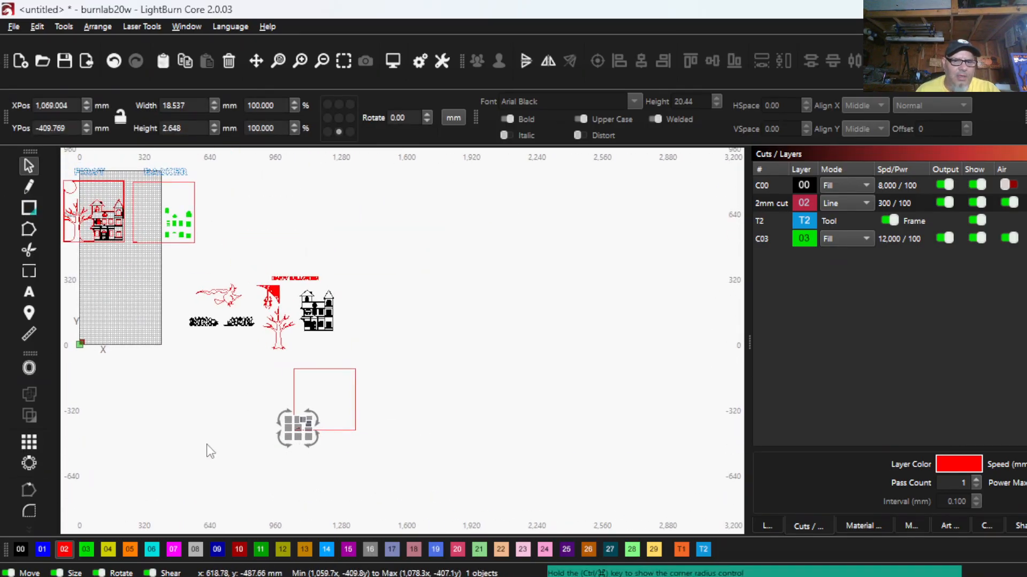
{"action": "scroll", "coordinate": [296, 431], "scroll_direction": "up", "scroll_amount": 5}
{"action": "scroll", "coordinate": [489, 383], "scroll_direction": "up", "scroll_amount": 8}
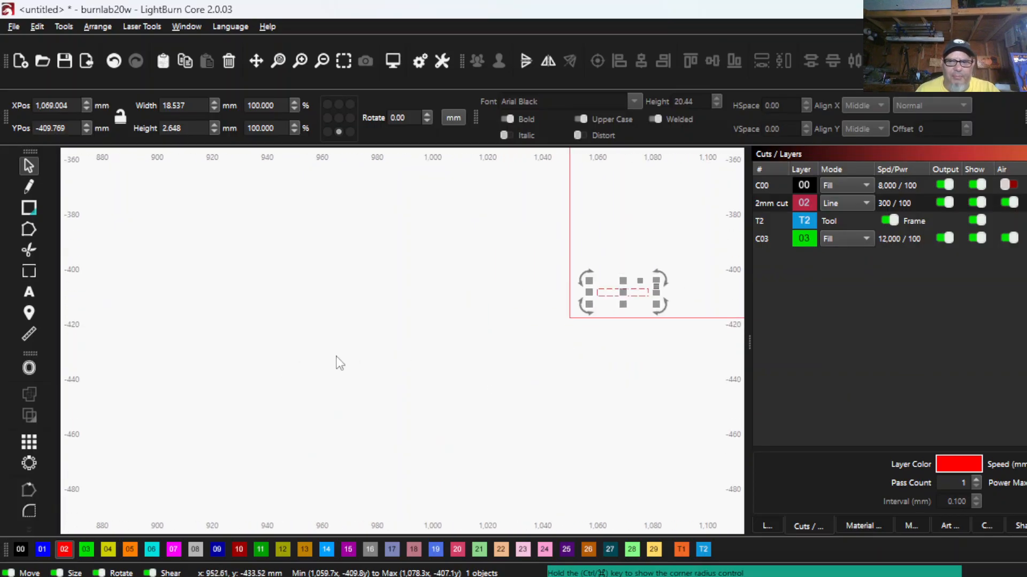
{"action": "scroll", "coordinate": [334, 408], "scroll_direction": "up", "scroll_amount": 3}
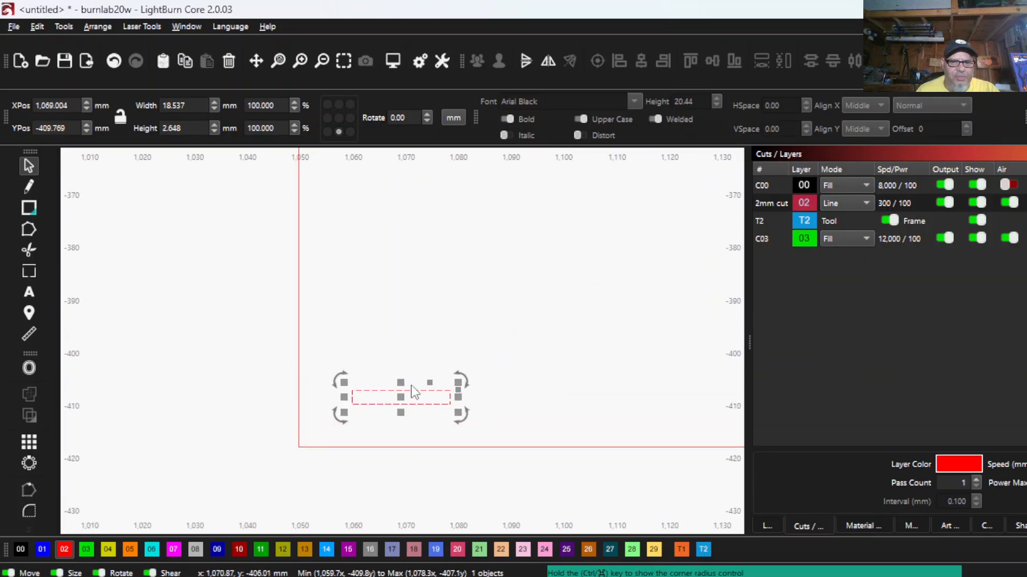
{"action": "left_click_drag", "start_coordinate": [343, 313], "coordinate": [265, 268]}
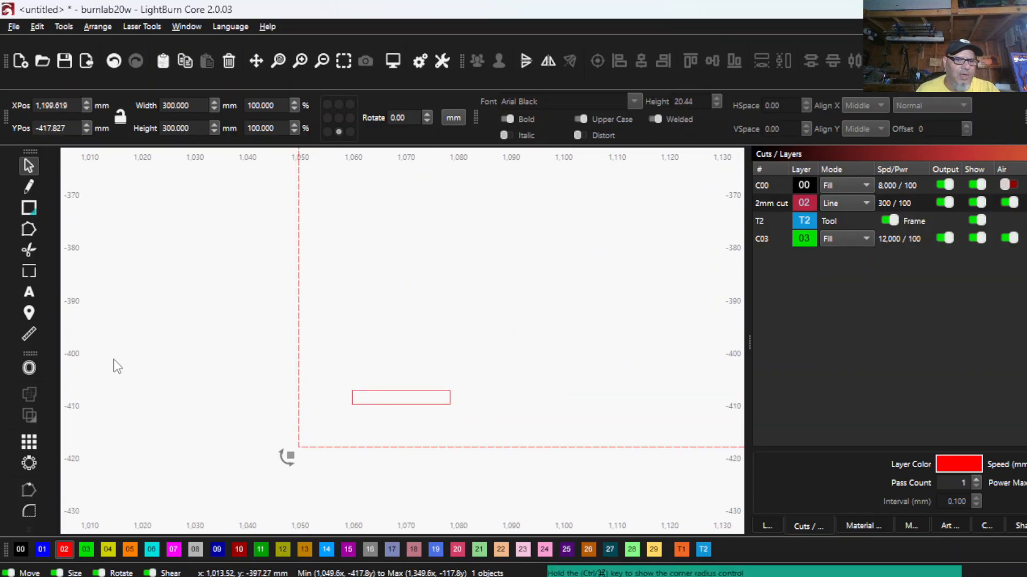
{"action": "left_click", "coordinate": [30, 368]}
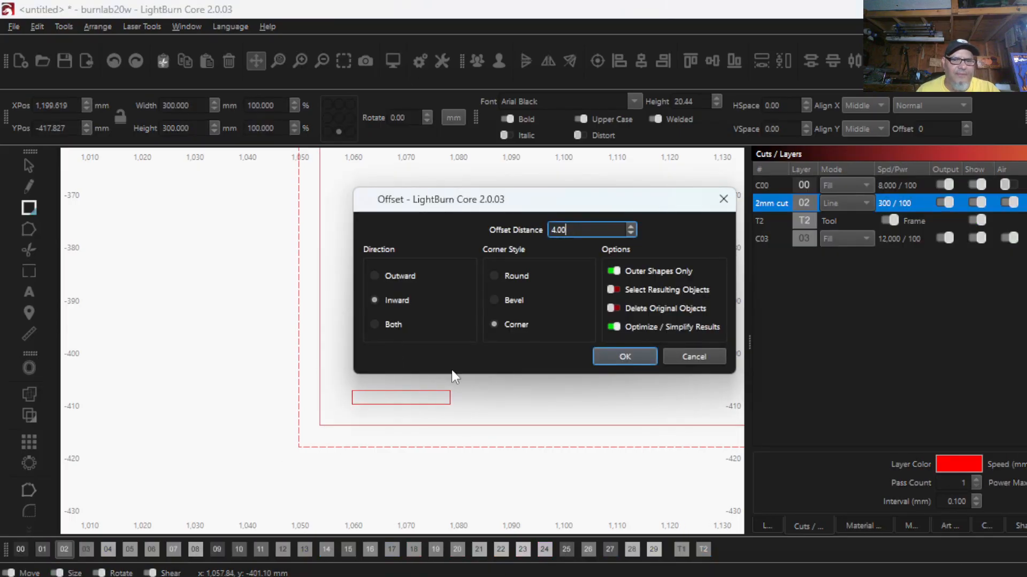
{"action": "left_click", "coordinate": [626, 356]}
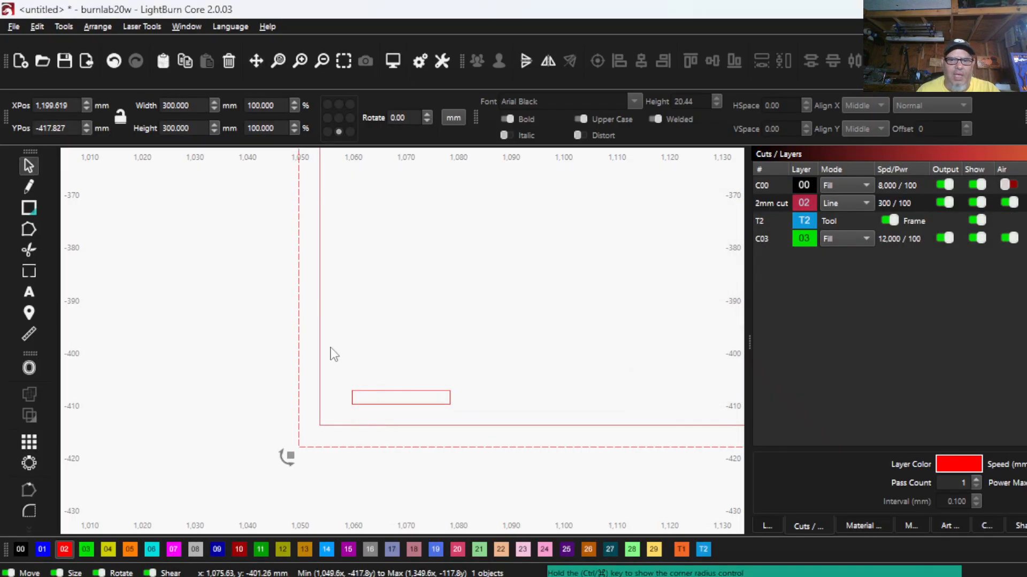
- Move the thin rectangle closer to the copied square's lower-left corner and delete the inner 292 mm offset square
{"action": "left_click_drag", "start_coordinate": [373, 391], "coordinate": [366, 394]}
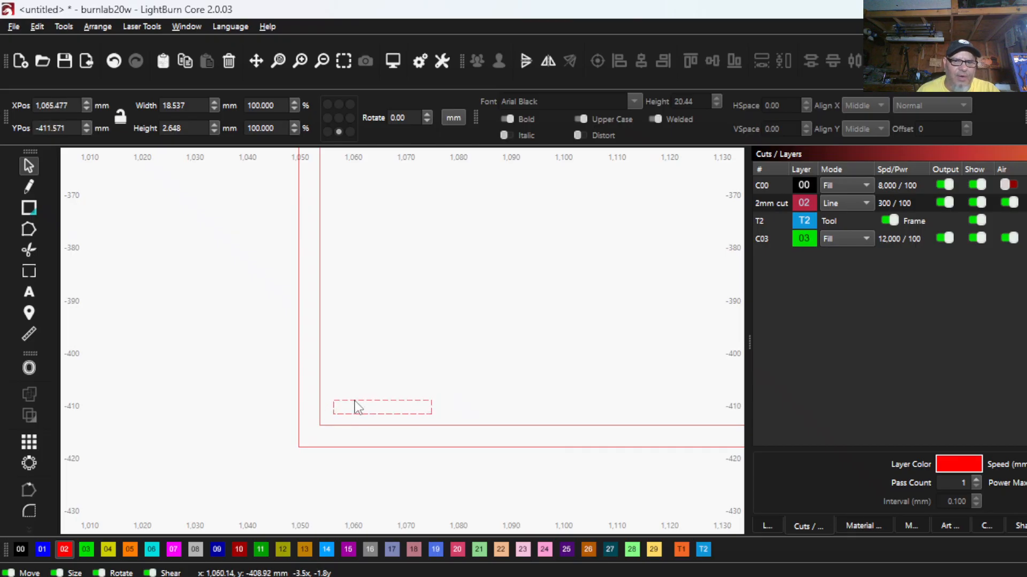
{"action": "left_click_drag", "start_coordinate": [361, 408], "coordinate": [362, 408]}
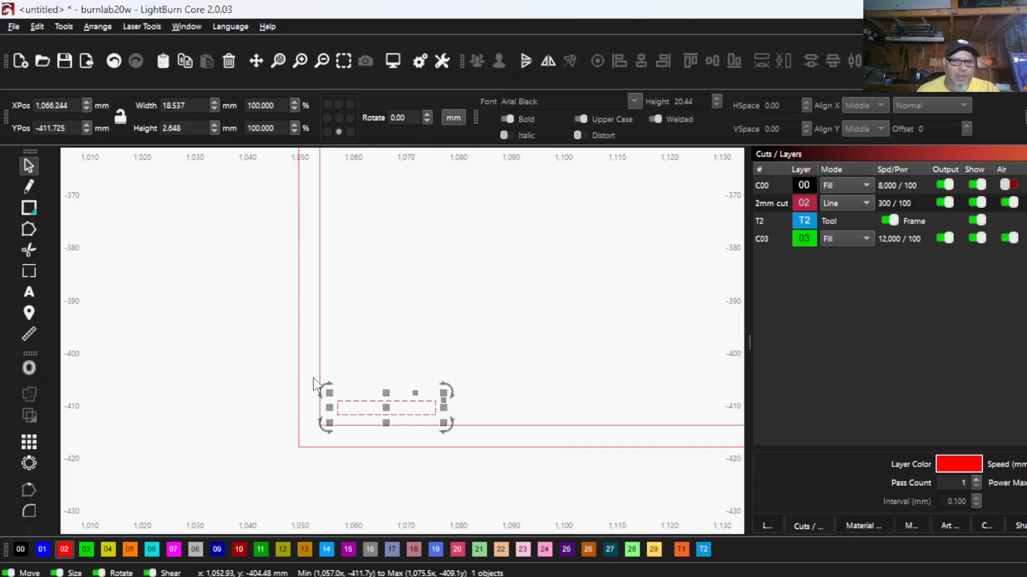
{"action": "left_click_drag", "start_coordinate": [336, 344], "coordinate": [313, 293]}
{"action": "right_click", "coordinate": [314, 293]}
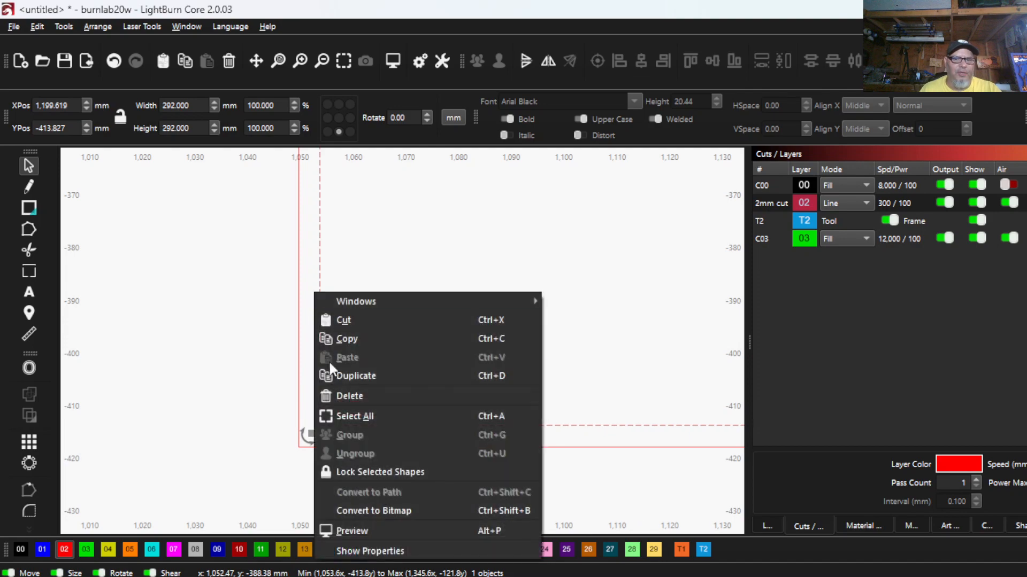
{"action": "left_click", "coordinate": [365, 394]}
{"action": "scroll", "coordinate": [299, 342], "scroll_direction": "down", "scroll_amount": 4}
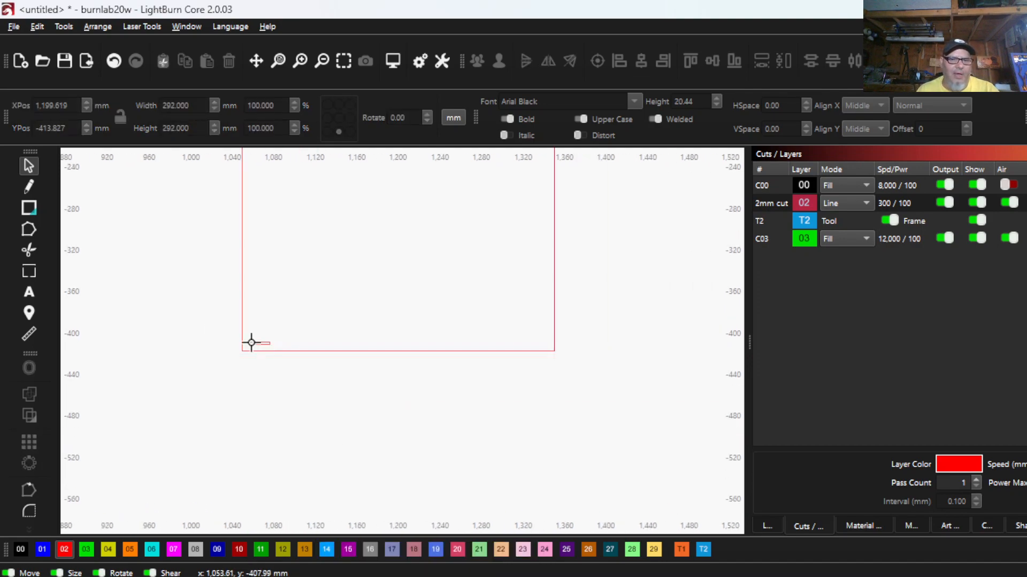
- Group the remaining 300 mm square with the thin rectangle in its lower-left corner
{"action": "scroll", "coordinate": [254, 362], "scroll_direction": "down", "scroll_amount": 2}
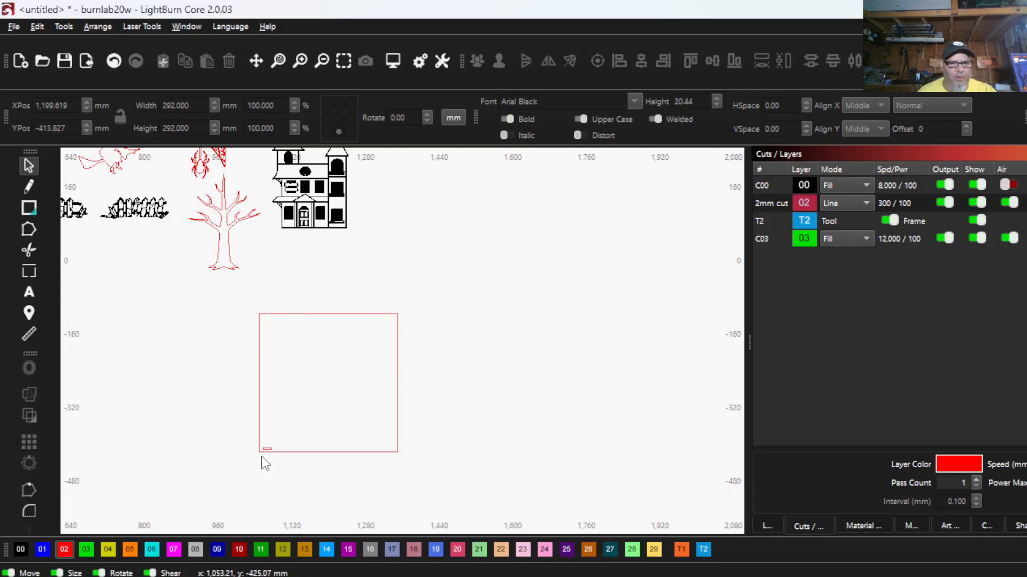
{"action": "scroll", "coordinate": [277, 469], "scroll_direction": "up", "scroll_amount": 5}
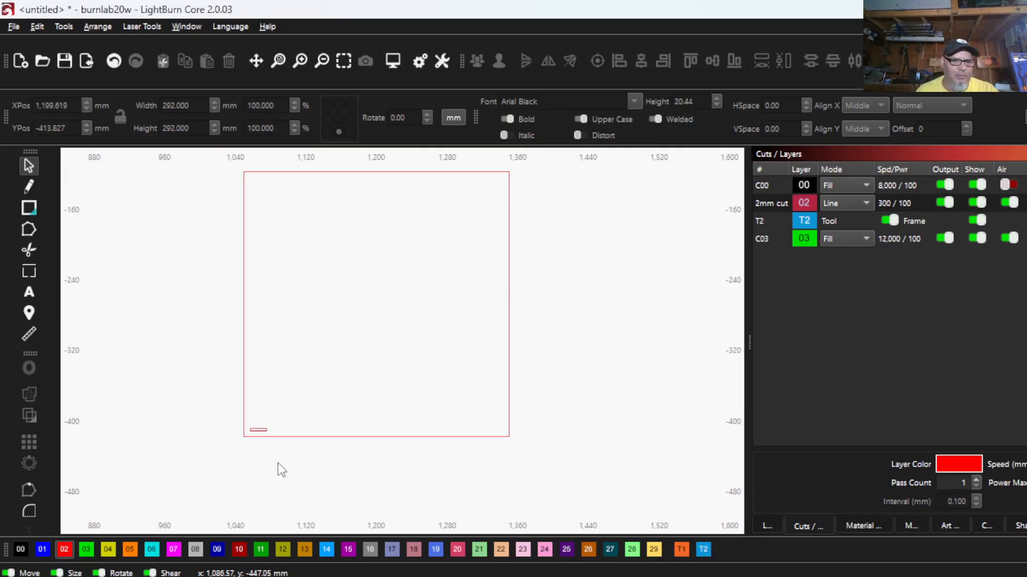
{"action": "scroll", "coordinate": [255, 481], "scroll_direction": "down", "scroll_amount": 5}
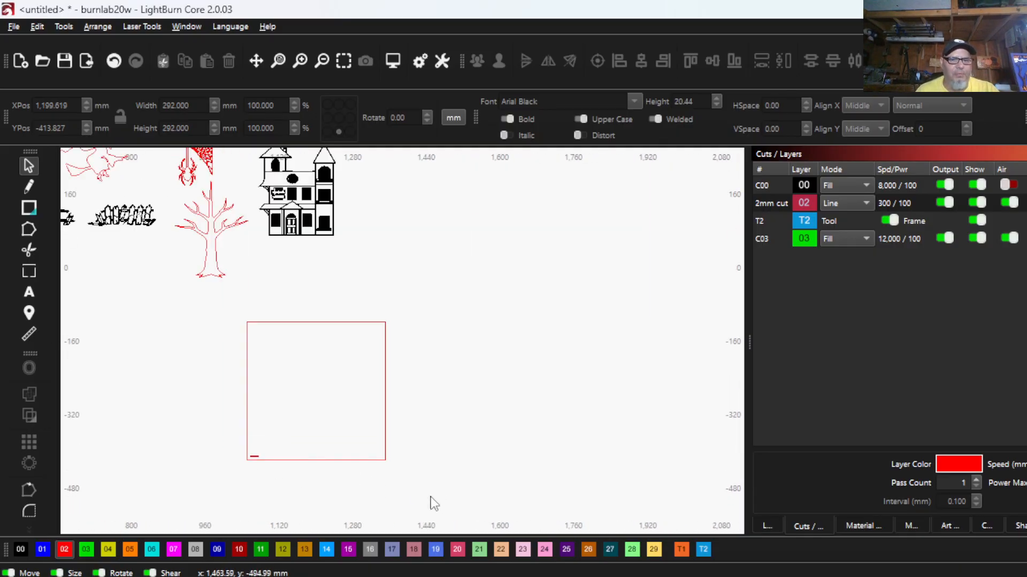
{"action": "left_click_drag", "start_coordinate": [427, 499], "coordinate": [226, 304]}
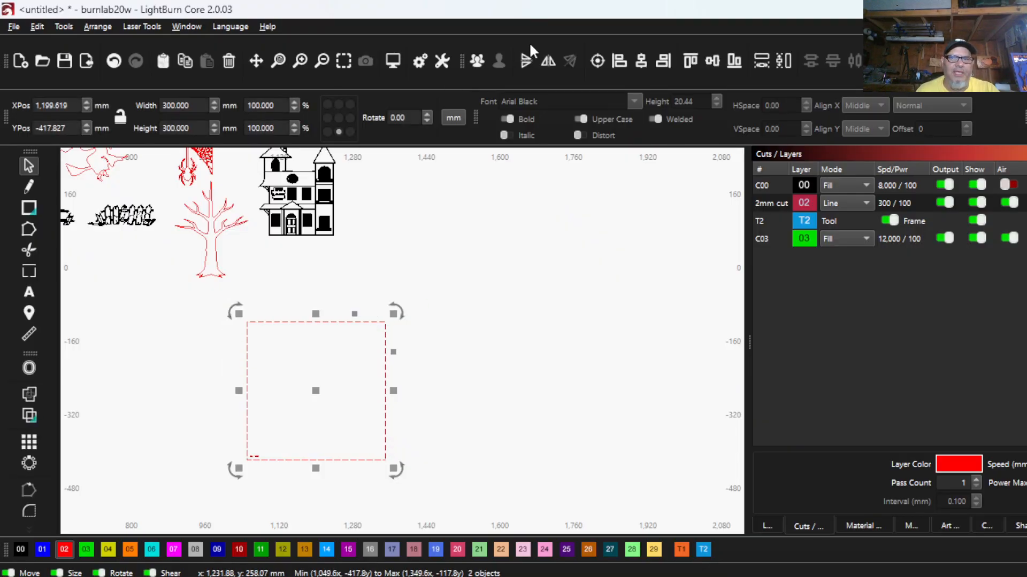
{"action": "left_click", "coordinate": [482, 57]}
- Place a copy of the double-outlined 300 mm frame from below the SECOND panel in the empty space beneath the loose fence artwork
{"action": "scroll", "coordinate": [539, 284], "scroll_direction": "down", "scroll_amount": 3}
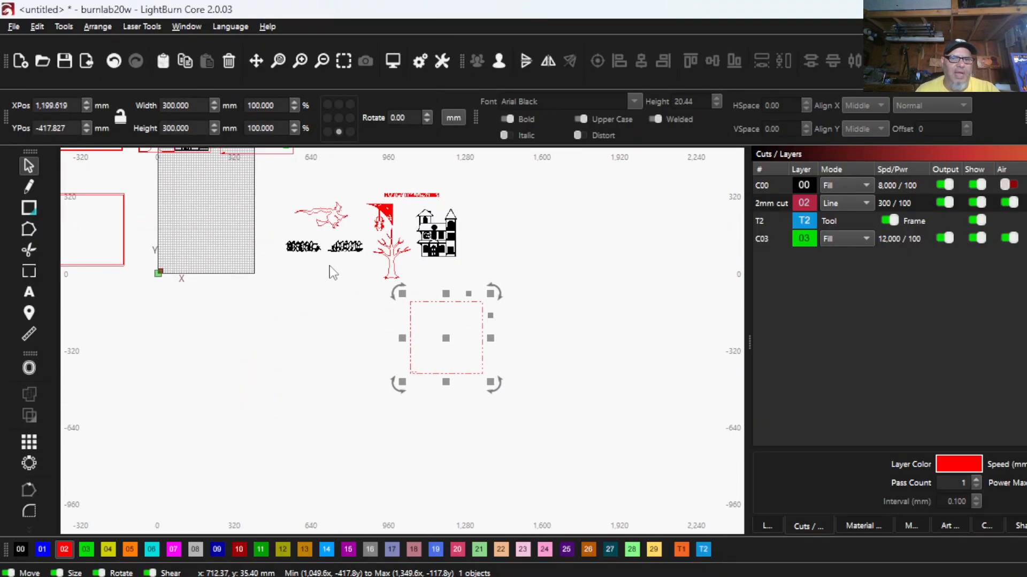
{"action": "scroll", "coordinate": [310, 283], "scroll_direction": "down", "scroll_amount": 3}
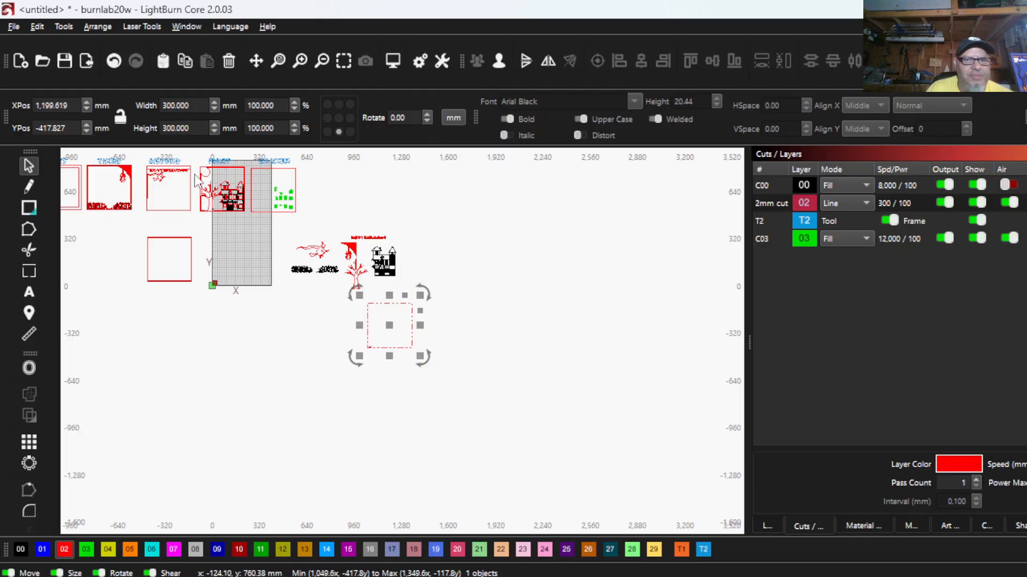
{"action": "scroll", "coordinate": [213, 193], "scroll_direction": "up", "scroll_amount": 3}
{"action": "left_click_drag", "start_coordinate": [213, 192], "coordinate": [203, 347]}
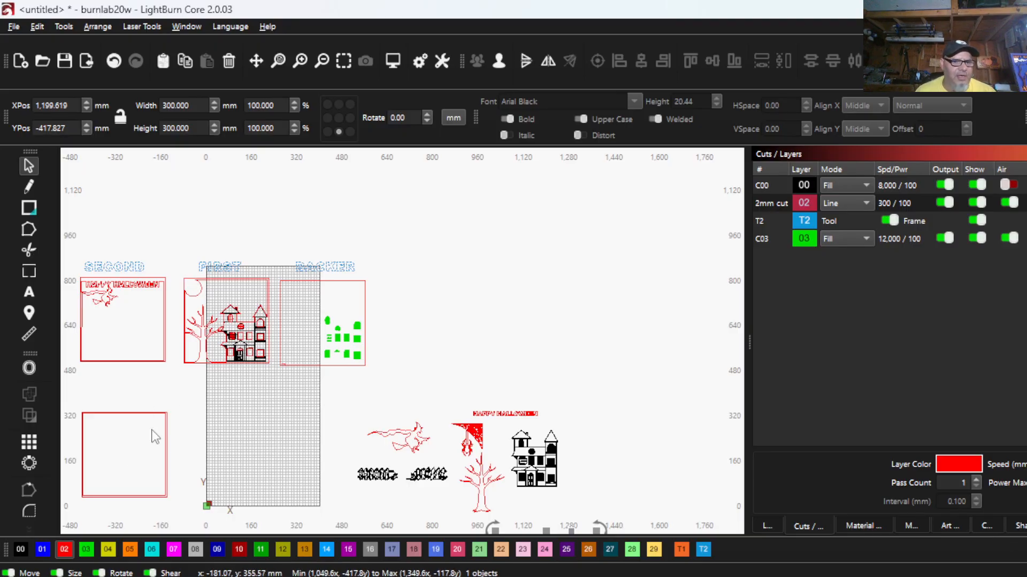
{"action": "left_click_drag", "start_coordinate": [119, 401], "coordinate": [120, 402]}
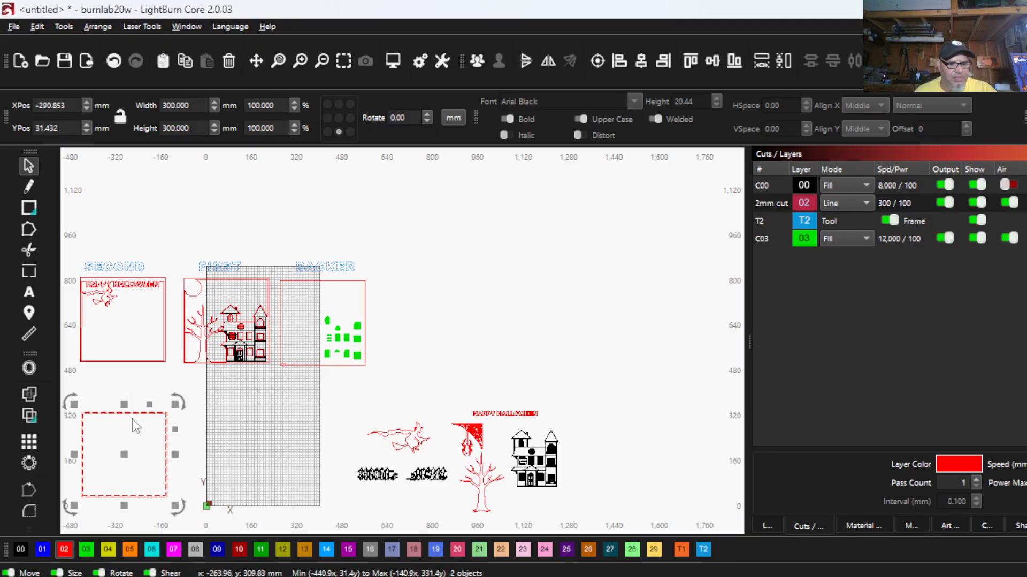
{"action": "left_click_drag", "start_coordinate": [125, 452], "coordinate": [408, 488]}
{"action": "scroll", "coordinate": [420, 513], "scroll_direction": "down", "scroll_amount": 2}
{"action": "left_click_drag", "start_coordinate": [419, 513], "coordinate": [394, 313]}
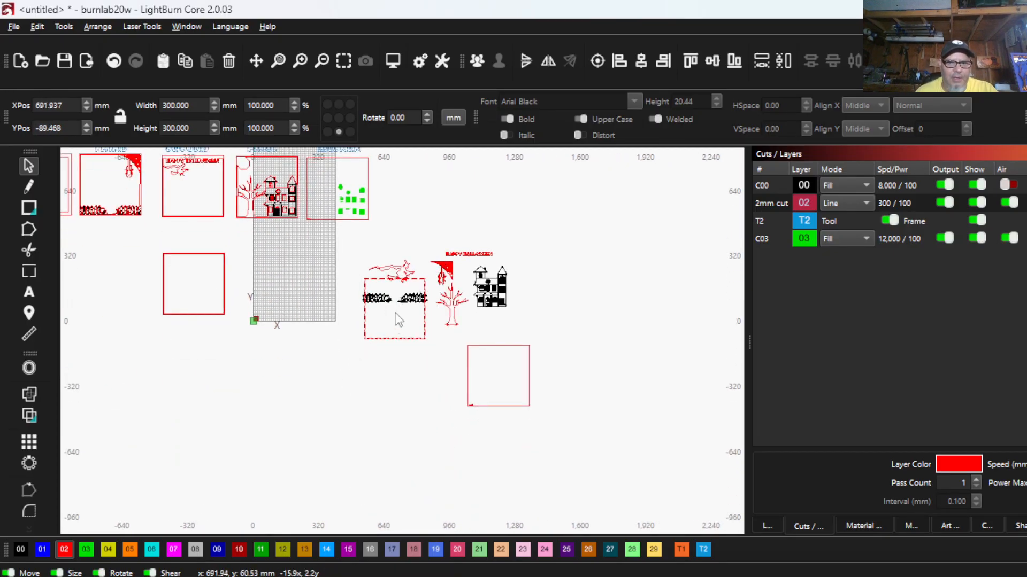
{"action": "left_click_drag", "start_coordinate": [409, 366], "coordinate": [401, 362]}
- Group the loose haunted house artwork and move it into the lower-right corner of the copied double-outlined frame
{"action": "scroll", "coordinate": [398, 361], "scroll_direction": "up", "scroll_amount": 3}
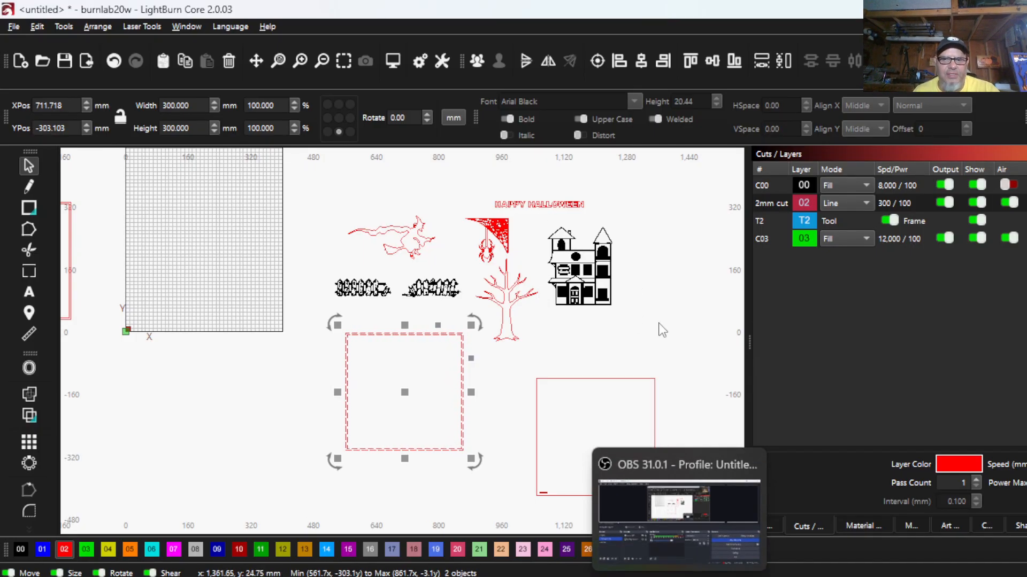
{"action": "left_click_drag", "start_coordinate": [628, 321], "coordinate": [540, 216]}
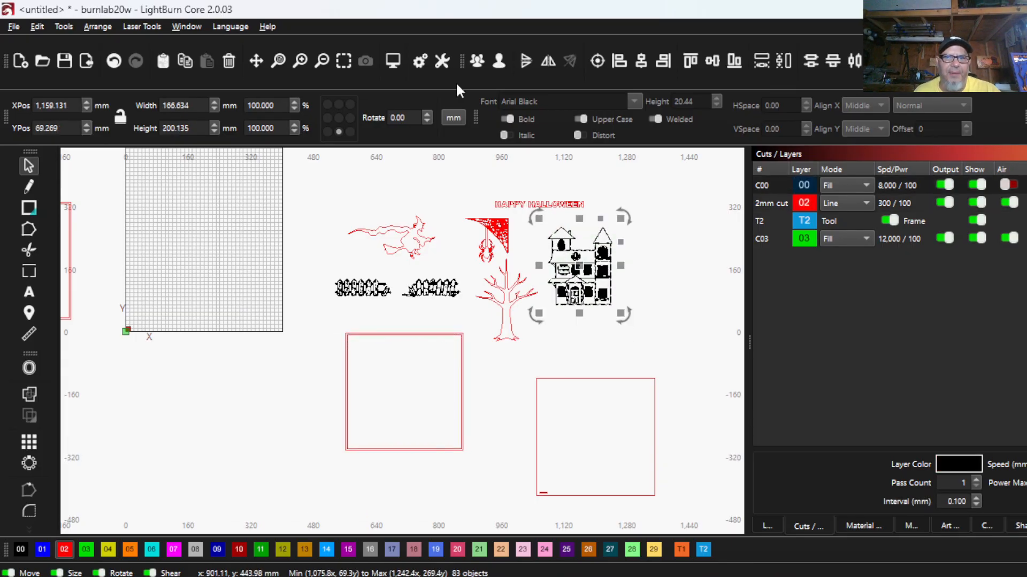
{"action": "left_click", "coordinate": [476, 60]}
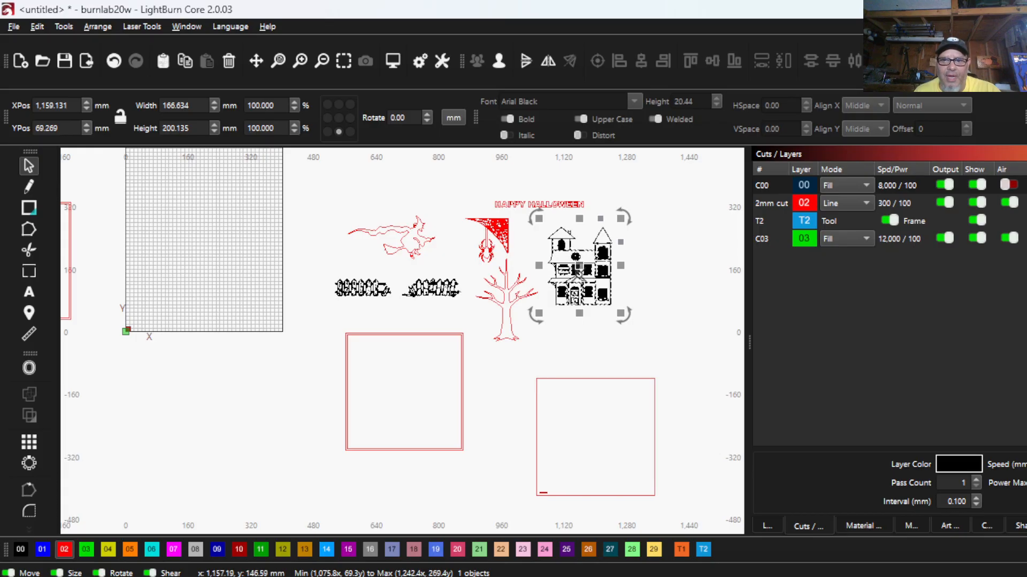
{"action": "left_click_drag", "start_coordinate": [547, 260], "coordinate": [432, 417]}
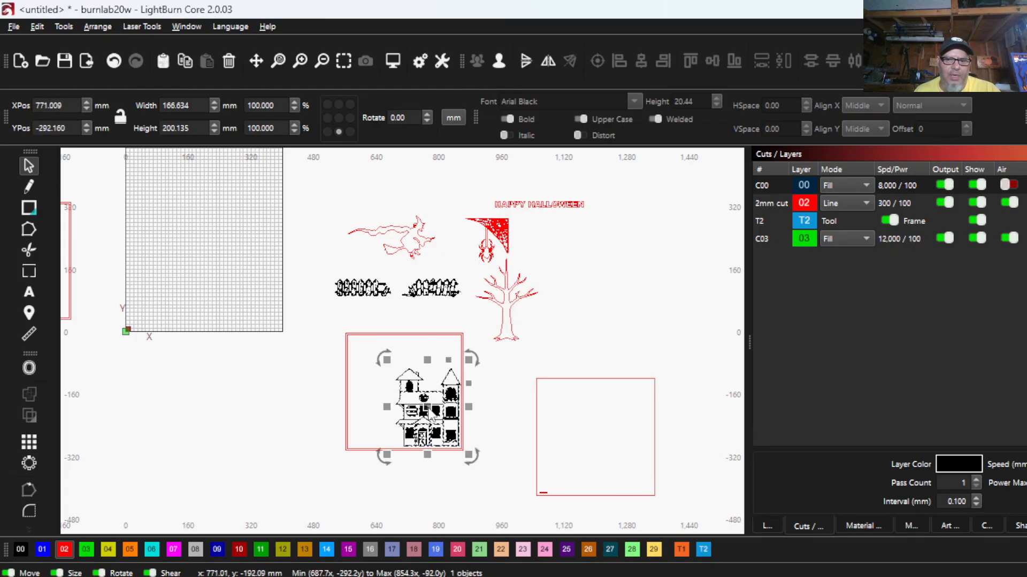
{"action": "scroll", "coordinate": [606, 422], "scroll_direction": "down", "scroll_amount": 1}
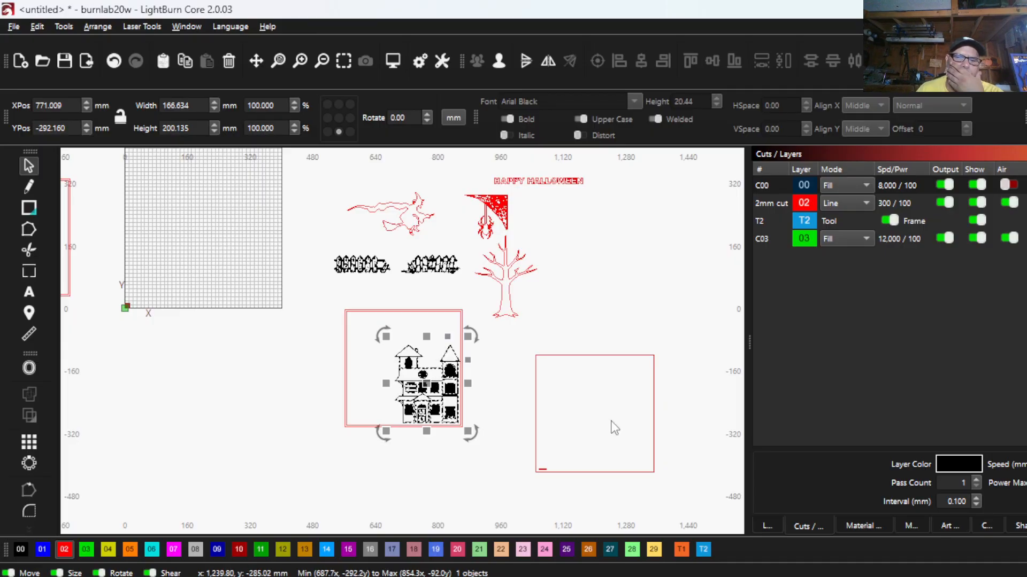
- Nudge the house 5 mm to the right so the tower's roof tip overlaps the frame's inner border
{"action": "scroll", "coordinate": [473, 407], "scroll_direction": "up", "scroll_amount": 5}
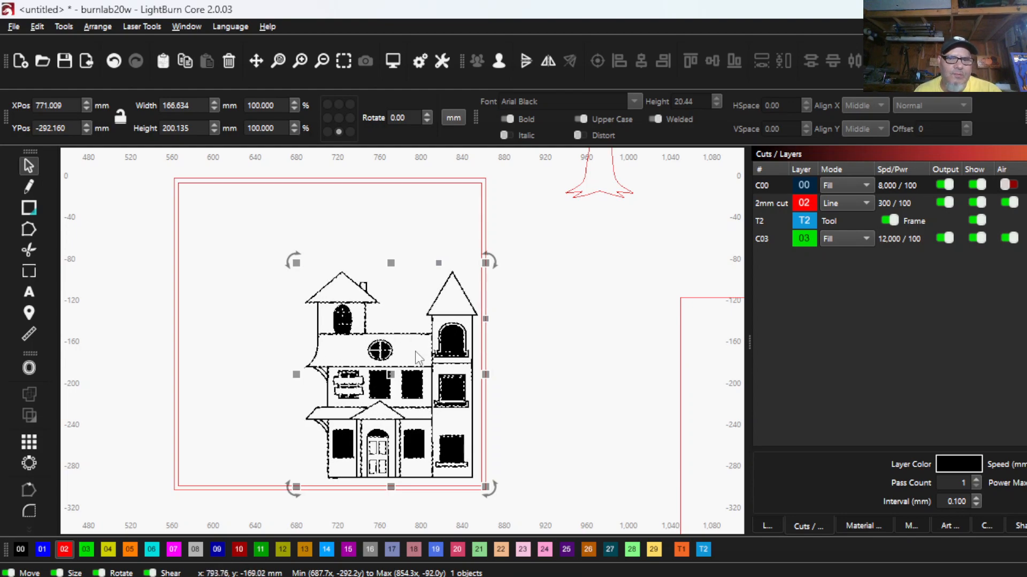
{"action": "scroll", "coordinate": [463, 342], "scroll_direction": "up", "scroll_amount": 2}
{"action": "scroll", "coordinate": [463, 341], "scroll_direction": "down", "scroll_amount": 1}
{"action": "left_click_drag", "start_coordinate": [464, 341], "coordinate": [428, 297]}
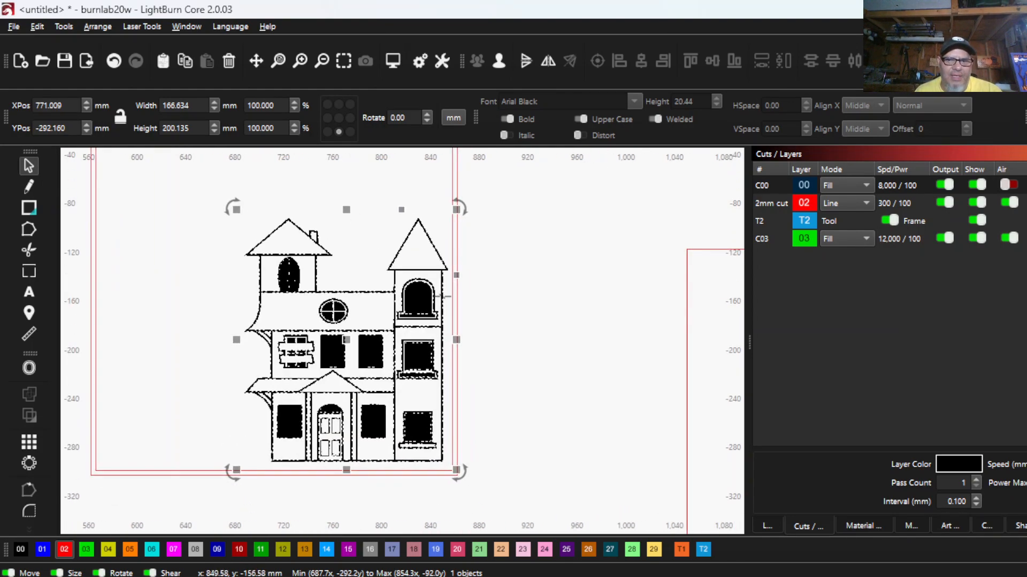
{"action": "scroll", "coordinate": [445, 280], "scroll_direction": "up", "scroll_amount": 4}
{"action": "scroll", "coordinate": [449, 282], "scroll_direction": "up", "scroll_amount": 2}
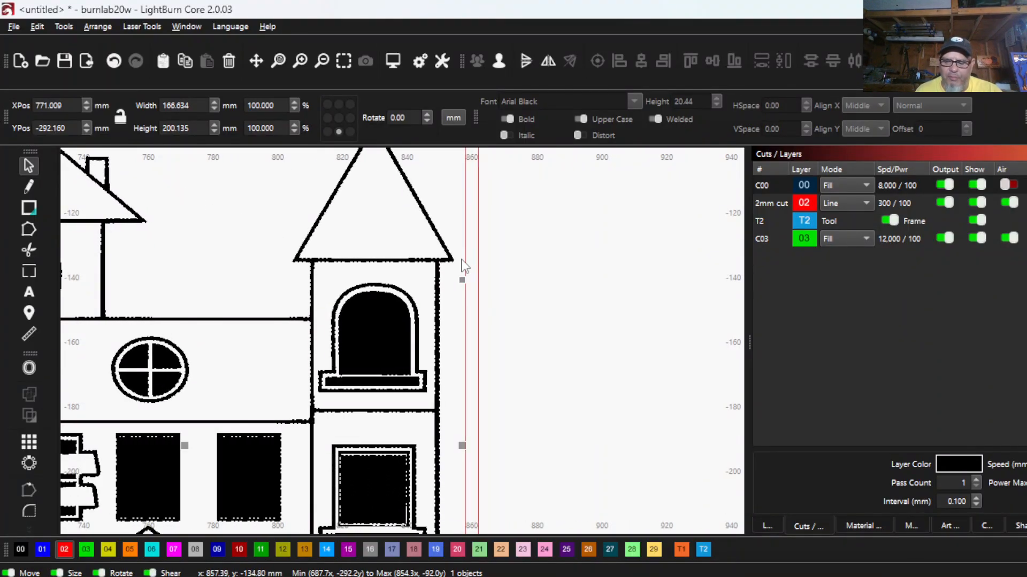
{"action": "key", "text": "Right"}
{"action": "key", "text": "Right"}
{"action": "key", "text": "Right"}
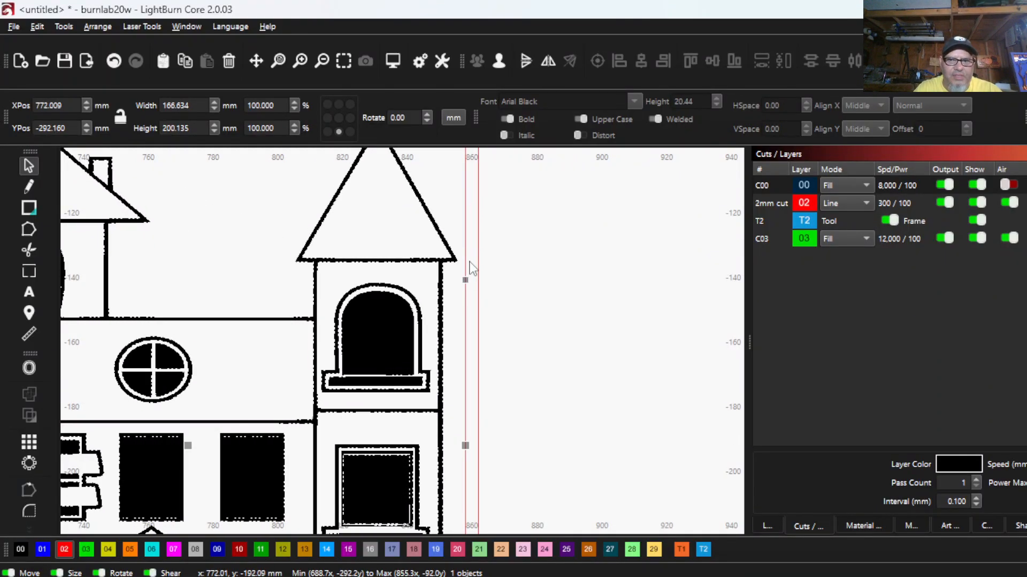
{"action": "key", "text": "Right"}
{"action": "key", "text": "Right"}
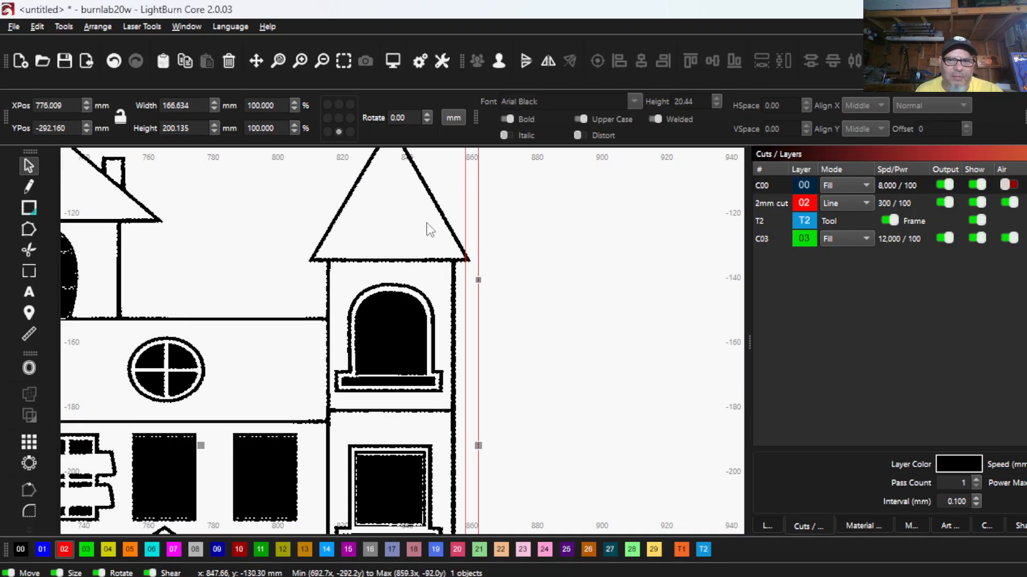
{"action": "scroll", "coordinate": [473, 254], "scroll_direction": "up", "scroll_amount": 1}
{"action": "scroll", "coordinate": [474, 256], "scroll_direction": "up", "scroll_amount": 1}
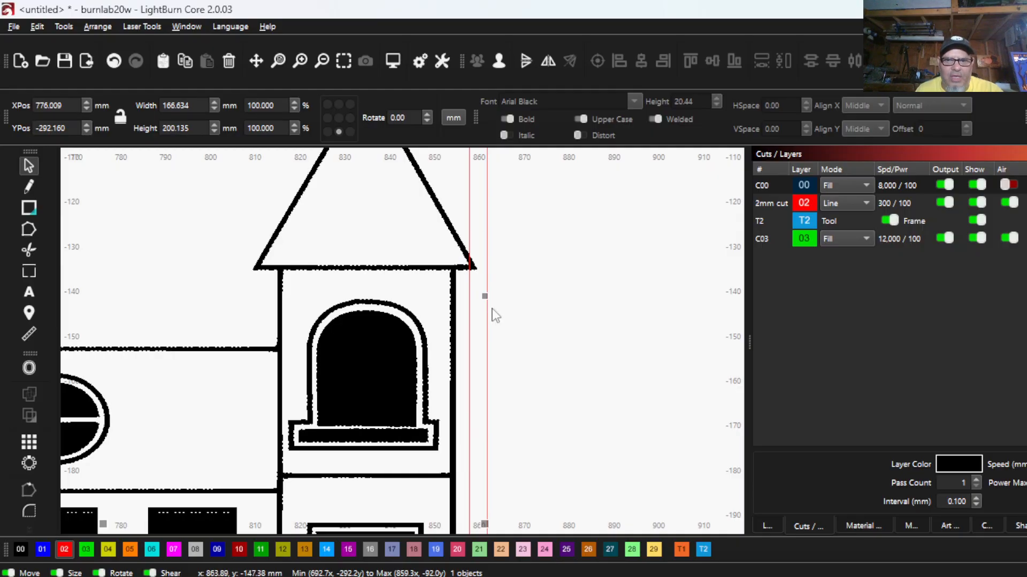
{"action": "scroll", "coordinate": [482, 262], "scroll_direction": "down", "scroll_amount": 3}
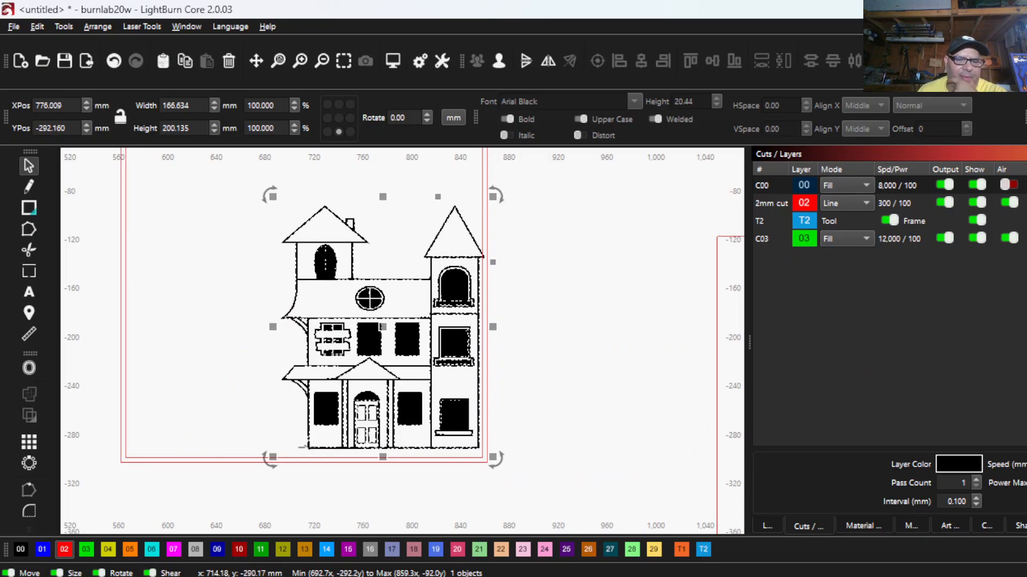
- Place a copy of the FRONT frame in the empty area beside the house panel and assign it to tool layer T2
{"action": "scroll", "coordinate": [319, 439], "scroll_direction": "down", "scroll_amount": 5}
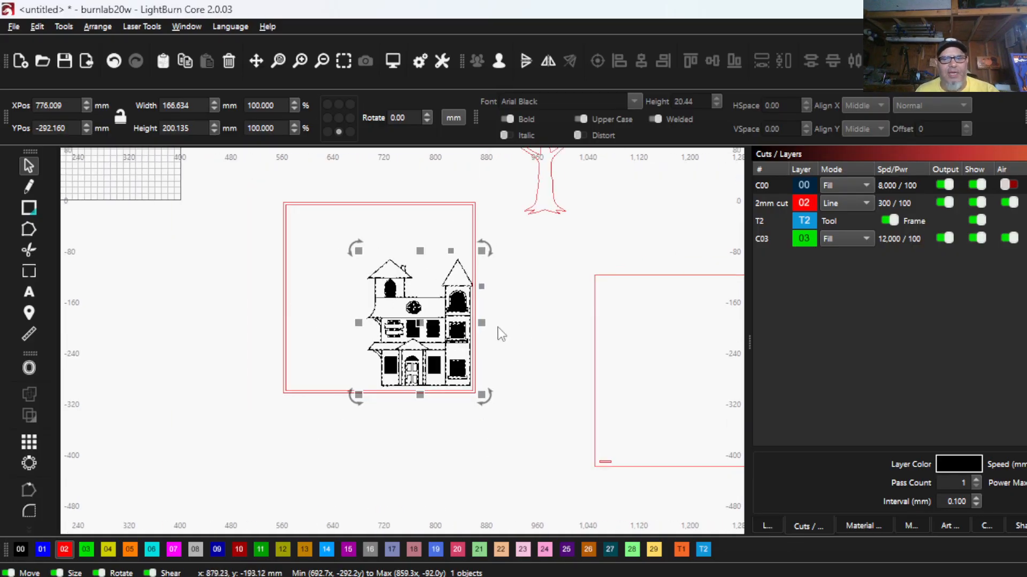
{"action": "scroll", "coordinate": [267, 378], "scroll_direction": "down", "scroll_amount": 1}
{"action": "left_click_drag", "start_coordinate": [267, 379], "coordinate": [472, 467]}
{"action": "scroll", "coordinate": [419, 358], "scroll_direction": "down", "scroll_amount": 1}
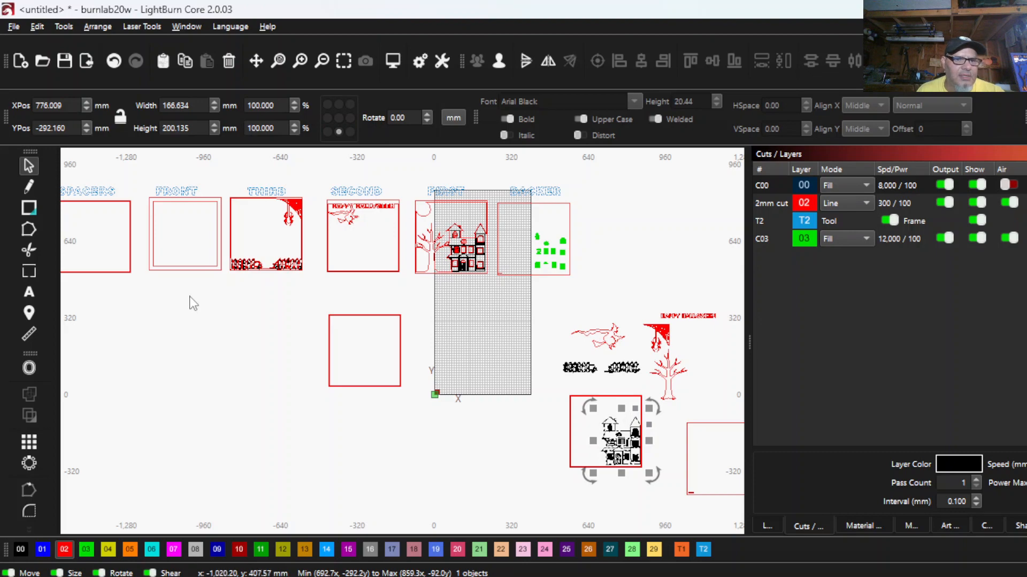
{"action": "left_click_drag", "start_coordinate": [189, 294], "coordinate": [152, 241]}
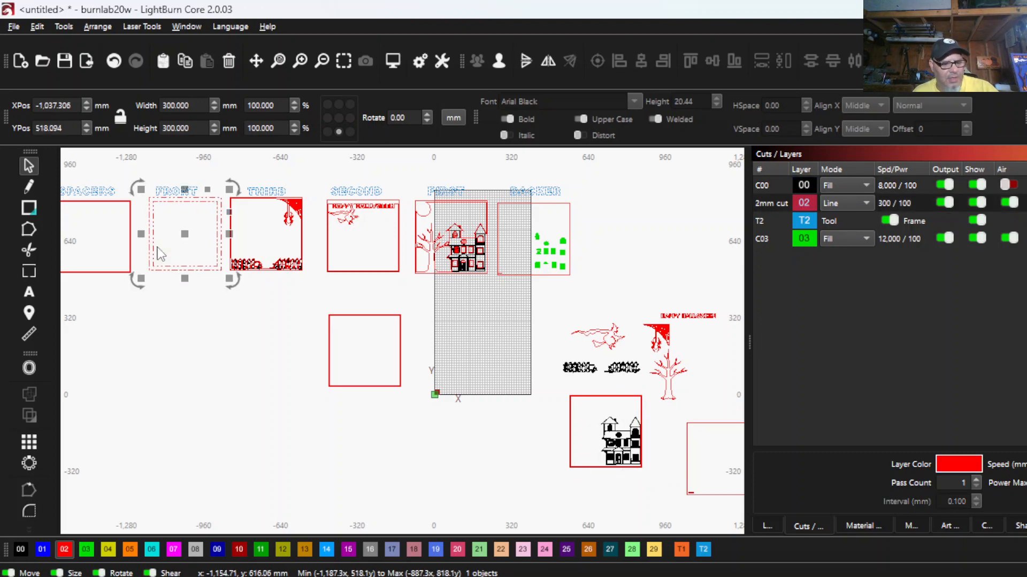
{"action": "left_click_drag", "start_coordinate": [181, 235], "coordinate": [511, 475]}
{"action": "scroll", "coordinate": [510, 475], "scroll_direction": "down", "scroll_amount": 2}
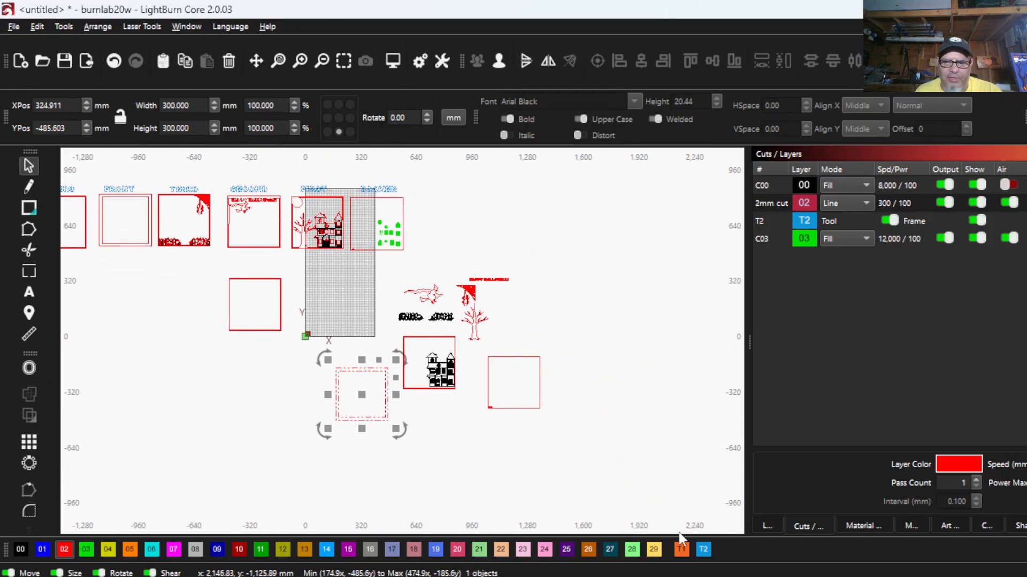
{"action": "left_click", "coordinate": [702, 551]}
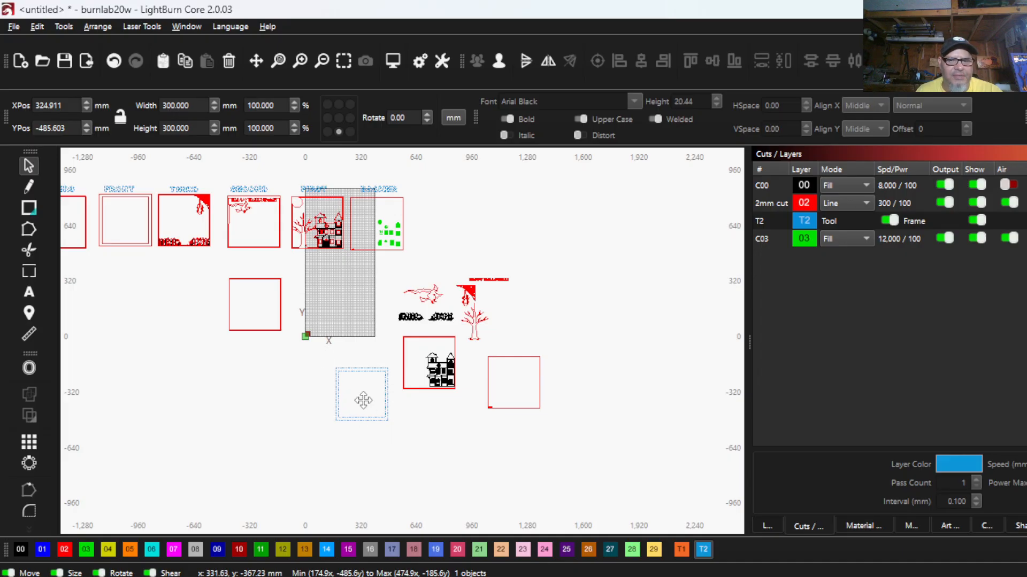
- Move the T2 frame copy onto the house panel, aligning its outer square exactly with the panel's outer border
{"action": "left_click_drag", "start_coordinate": [410, 412], "coordinate": [444, 424]}
{"action": "scroll", "coordinate": [435, 401], "scroll_direction": "up", "scroll_amount": 5}
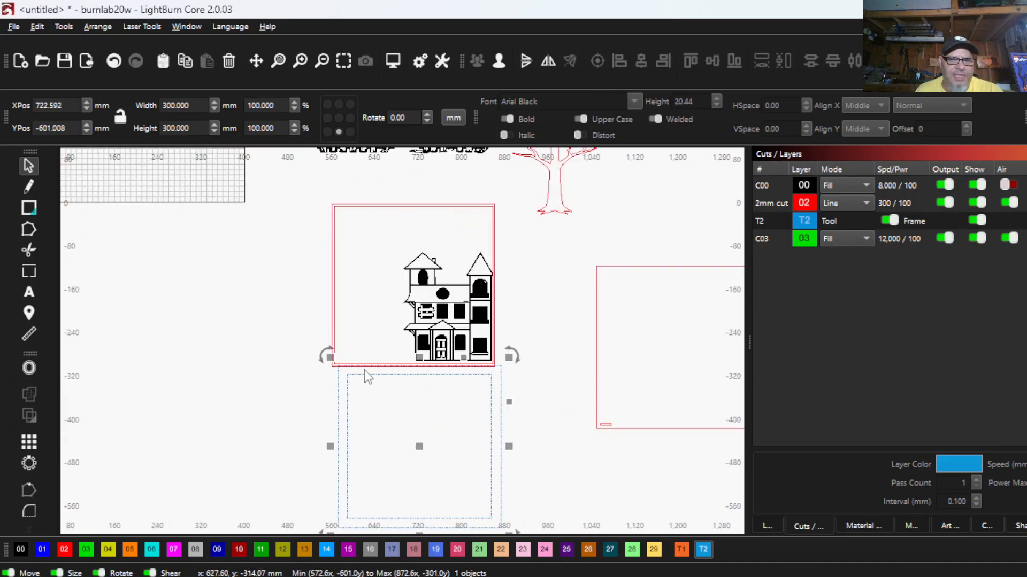
{"action": "left_click_drag", "start_coordinate": [339, 368], "coordinate": [335, 203]}
{"action": "scroll", "coordinate": [405, 314], "scroll_direction": "down", "scroll_amount": 1}
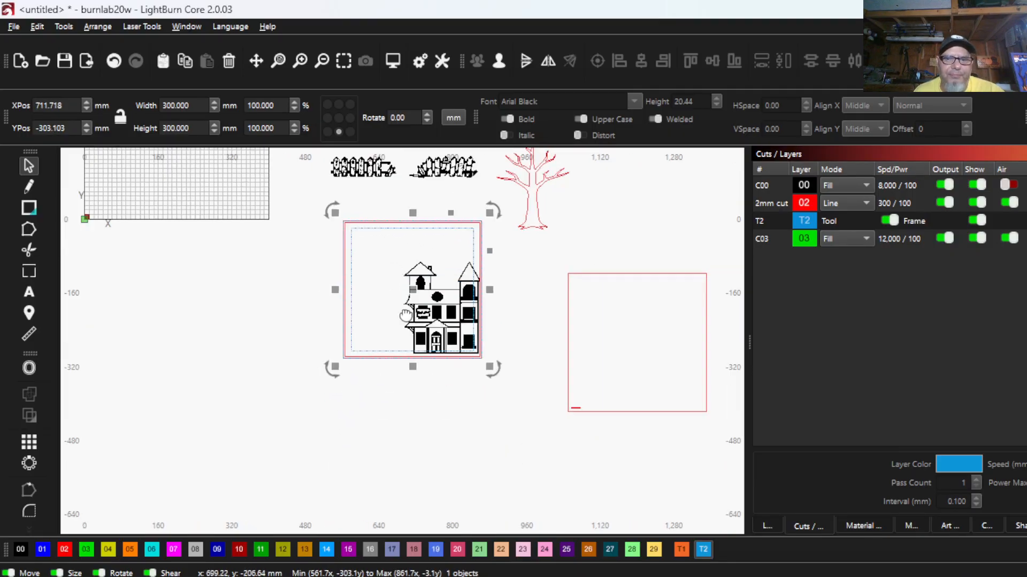
- Select the haunted house artwork inside the frame panel and nudge it 4 mm down toward the lower border
{"action": "scroll", "coordinate": [406, 315], "scroll_direction": "up", "scroll_amount": 4}
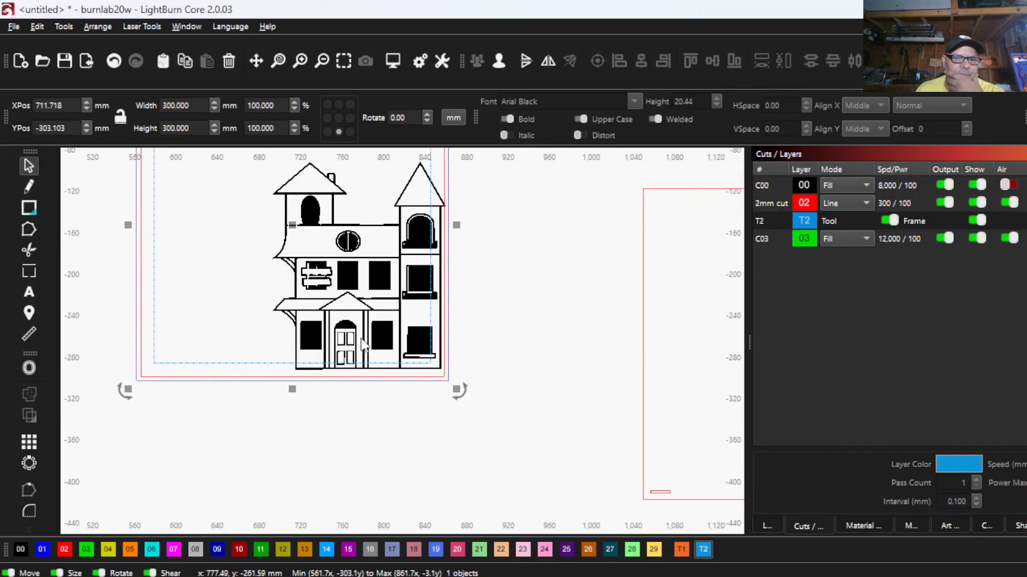
{"action": "scroll", "coordinate": [253, 295], "scroll_direction": "down", "scroll_amount": 1}
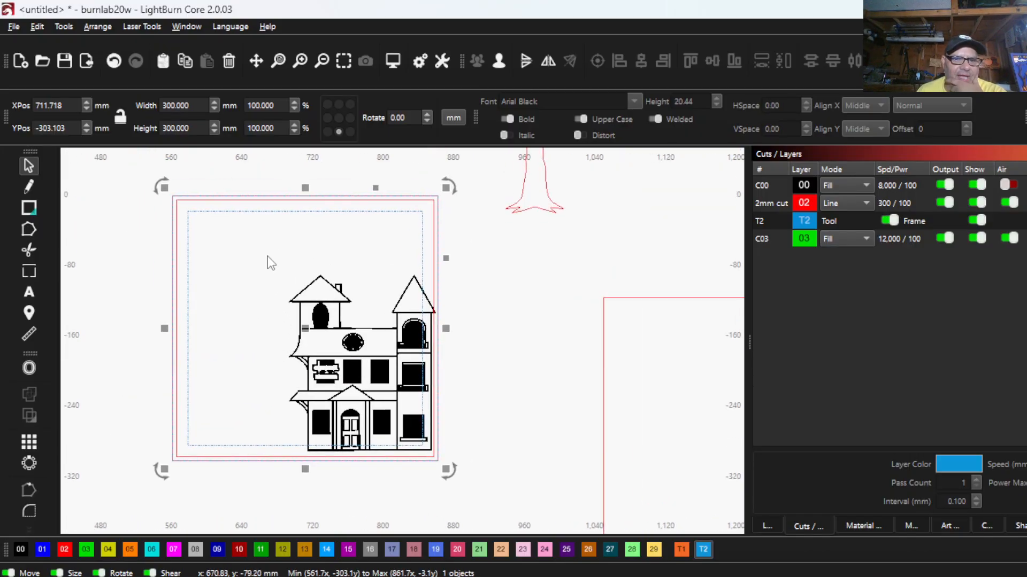
{"action": "left_click_drag", "start_coordinate": [252, 237], "coordinate": [487, 487]}
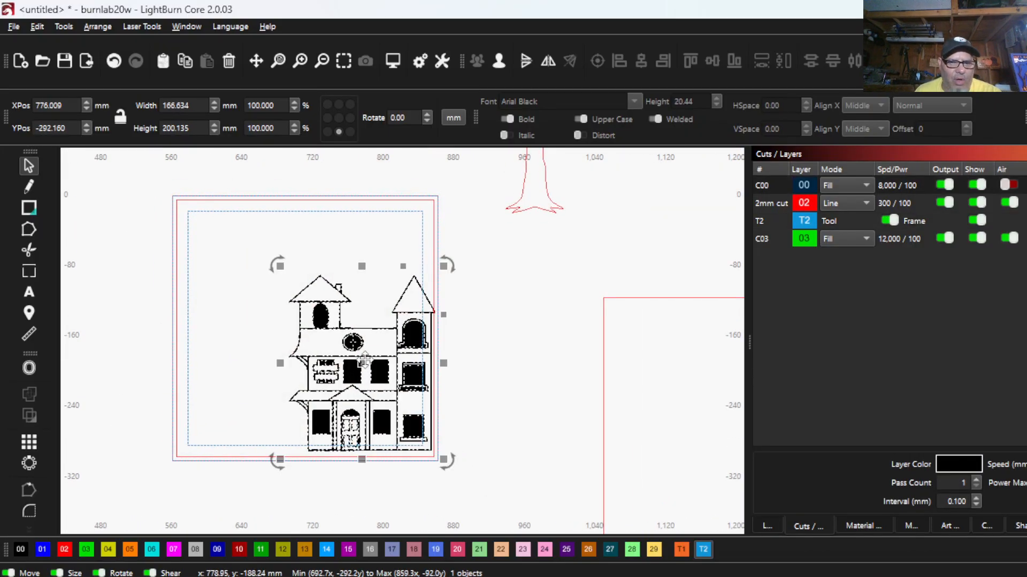
{"action": "key", "text": "Down"}
{"action": "key", "text": "Down"}
{"action": "key", "text": "Down"}
{"action": "key", "text": "Down"}
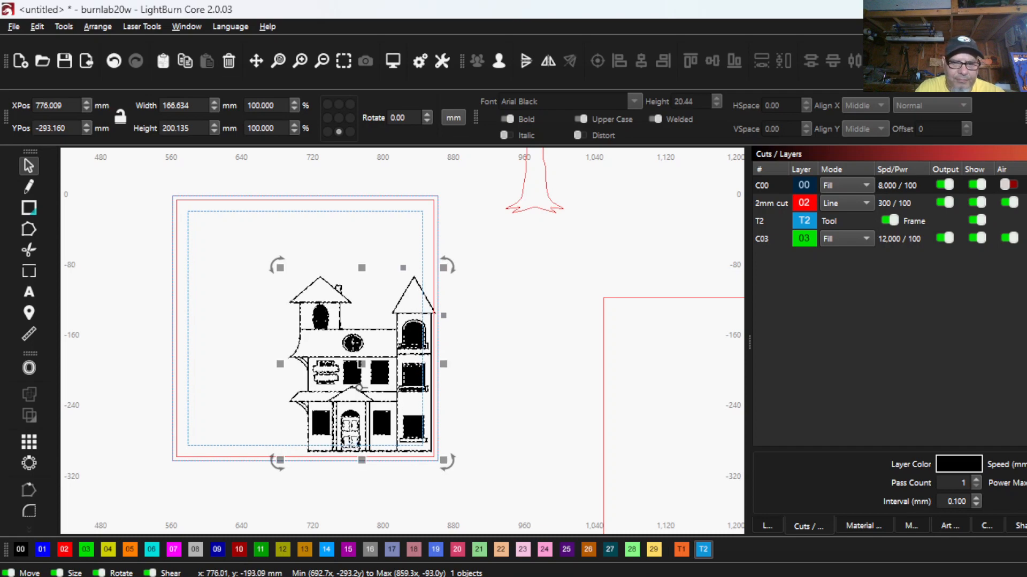
{"action": "scroll", "coordinate": [444, 348], "scroll_direction": "up", "scroll_amount": 3}
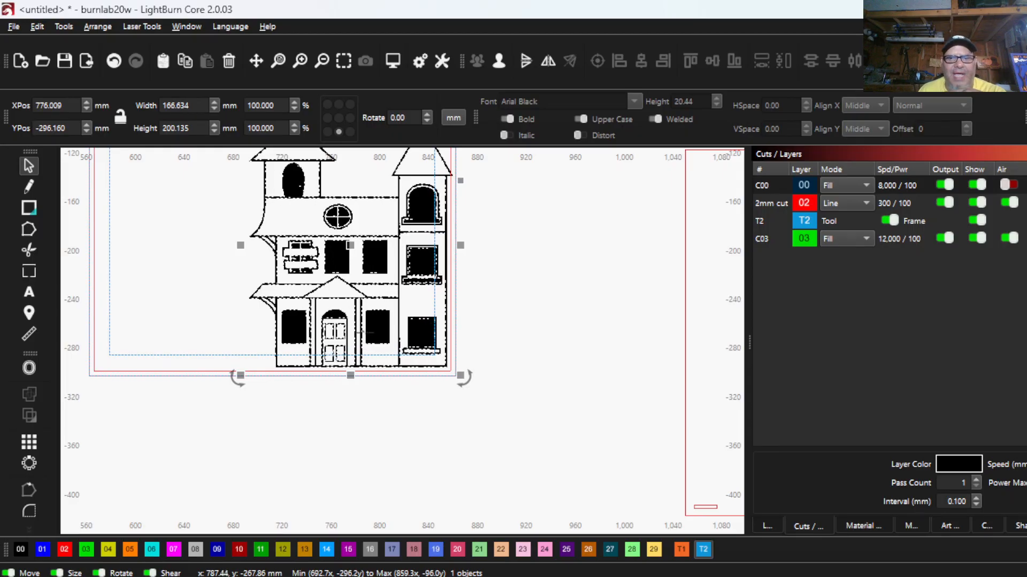
- Nudge the house 7 mm up so its base sits just below the lower inner line of the front-frame guide
{"action": "key", "text": "Up"}
{"action": "key", "text": "Up"}
{"action": "key", "text": "Up"}
{"action": "key", "text": "Up"}
{"action": "key", "text": "Up"}
{"action": "key", "text": "Up"}
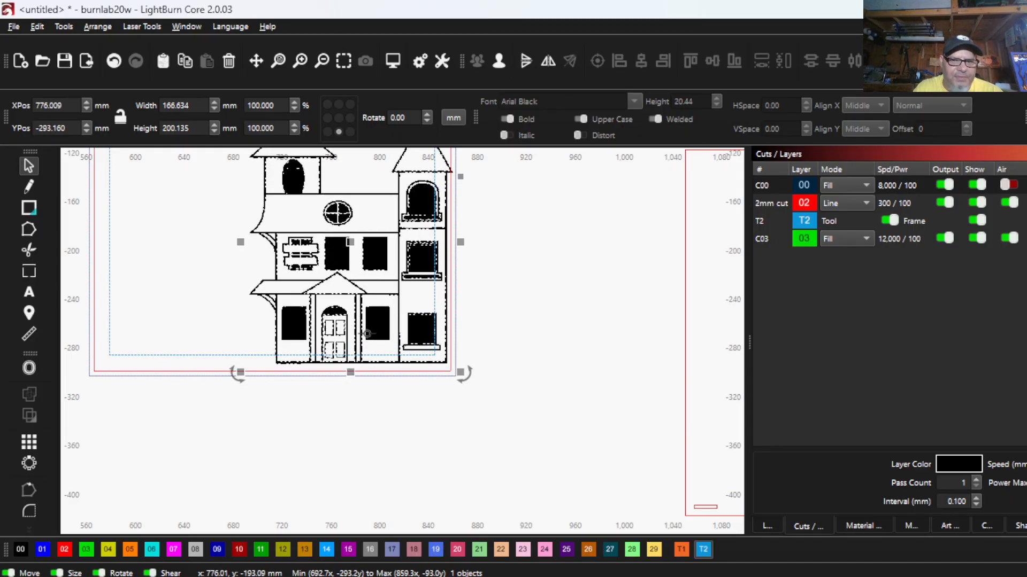
{"action": "key", "text": "Up"}
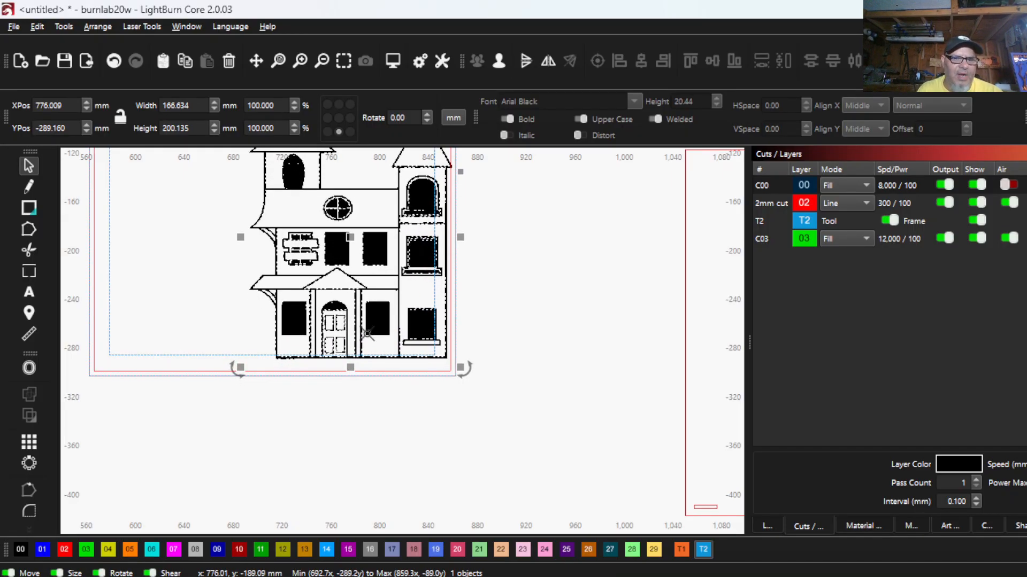
{"action": "scroll", "coordinate": [367, 347], "scroll_direction": "up", "scroll_amount": 5}
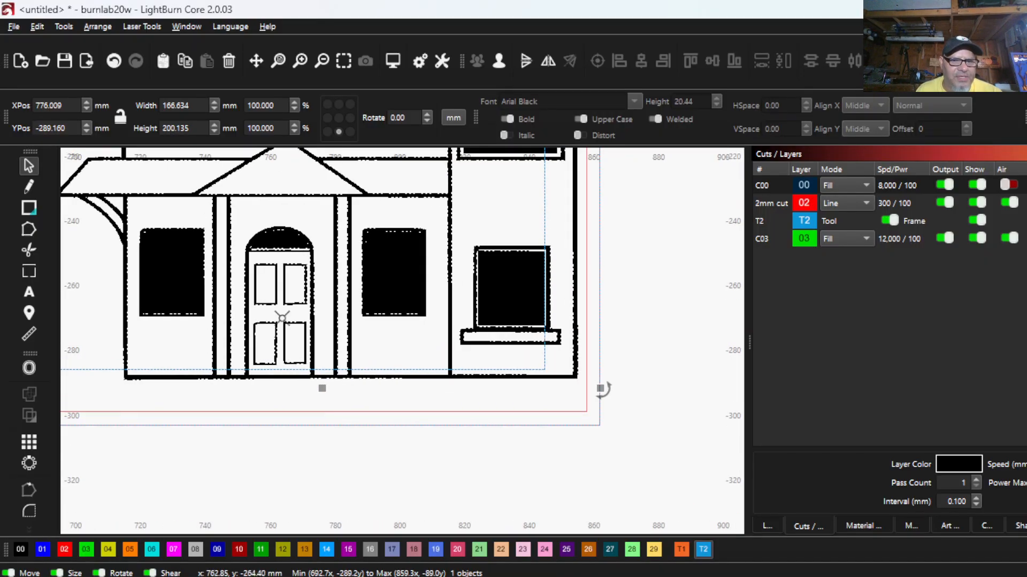
{"action": "scroll", "coordinate": [338, 368], "scroll_direction": "down", "scroll_amount": 4}
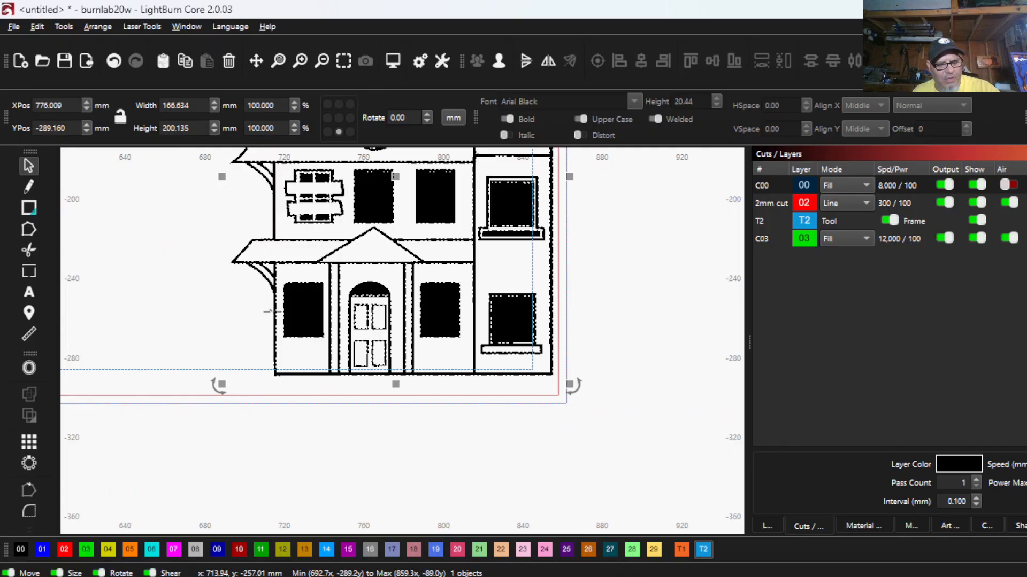
- Switch the workspace display to wireframe and look over the available view styles
{"action": "key", "text": "alt+shift+w"}
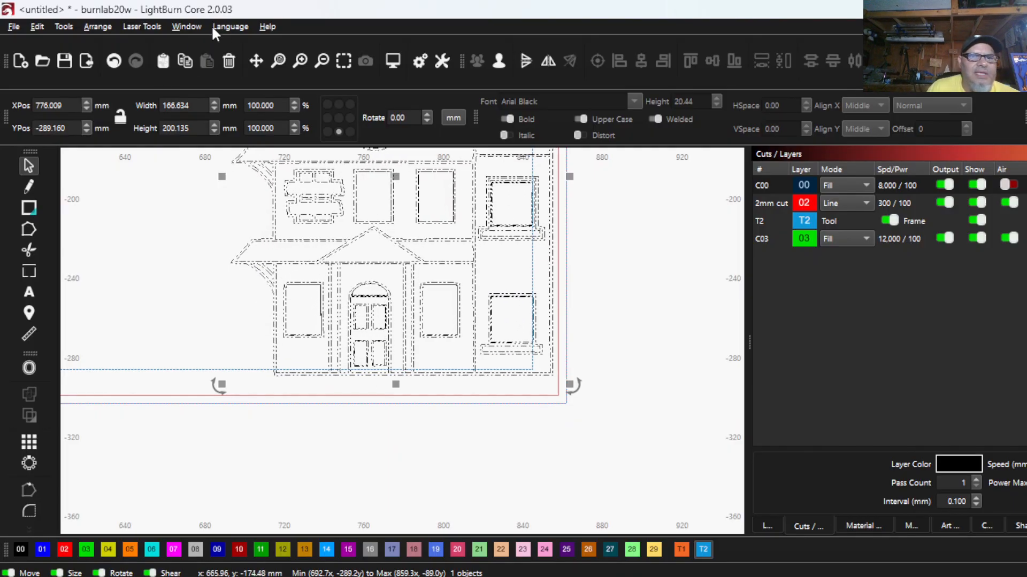
{"action": "left_click", "coordinate": [183, 27]}
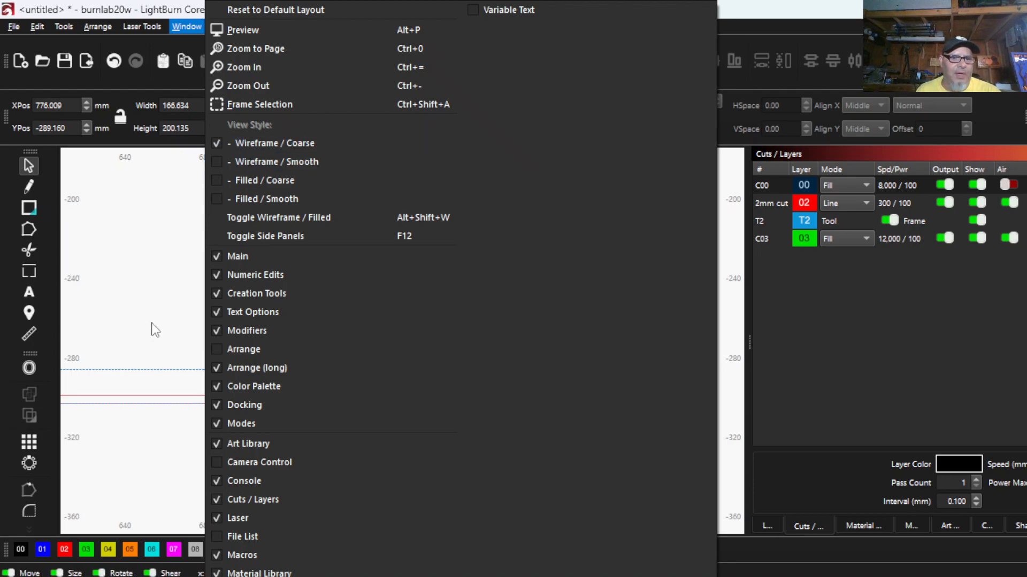
{"action": "left_click", "coordinate": [155, 304]}
{"action": "scroll", "coordinate": [204, 305], "scroll_direction": "down", "scroll_amount": 2}
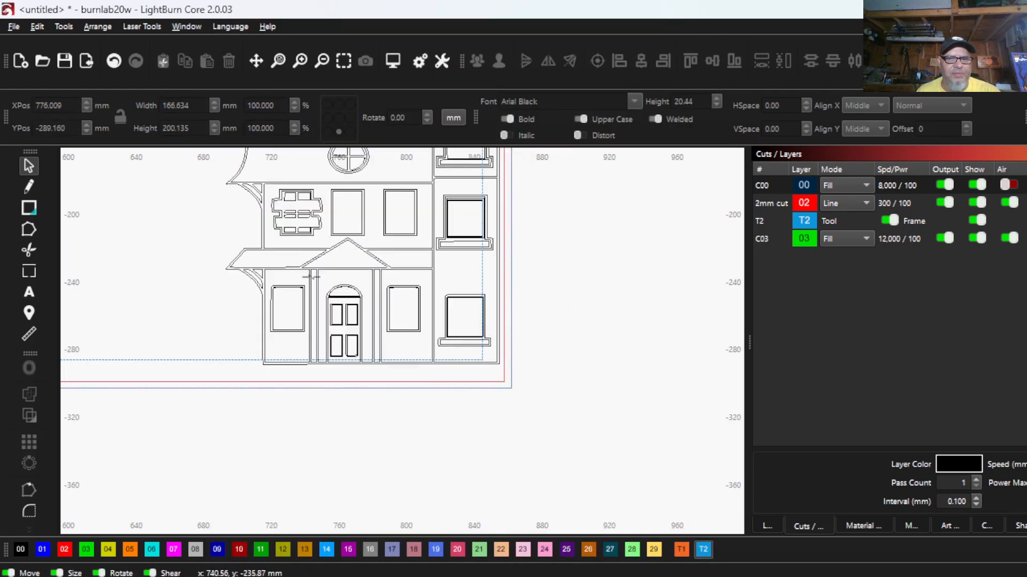
{"action": "scroll", "coordinate": [353, 256], "scroll_direction": "down", "scroll_amount": 1}
{"action": "left_click_drag", "start_coordinate": [353, 256], "coordinate": [324, 349]}
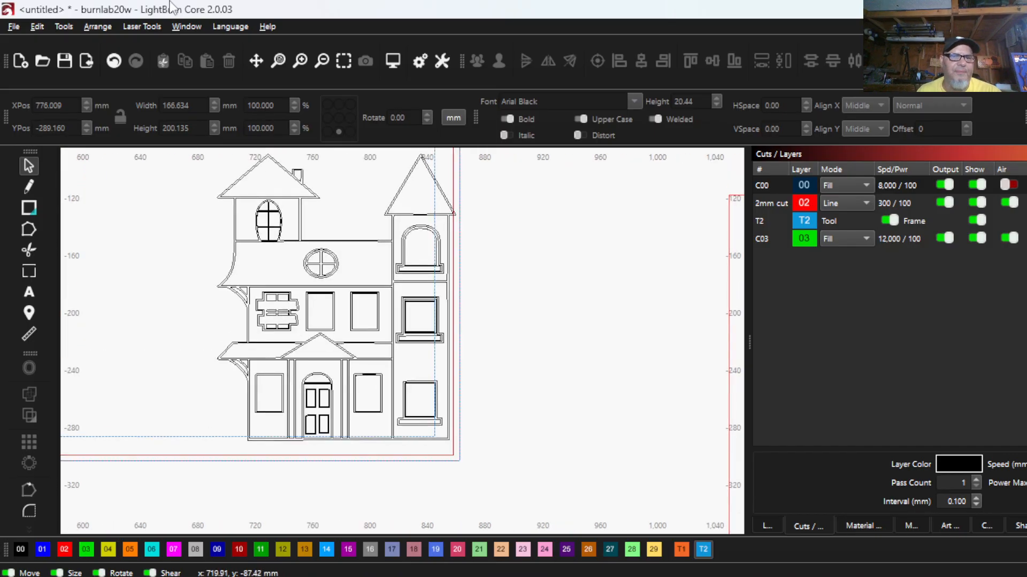
{"action": "left_click", "coordinate": [185, 27]}
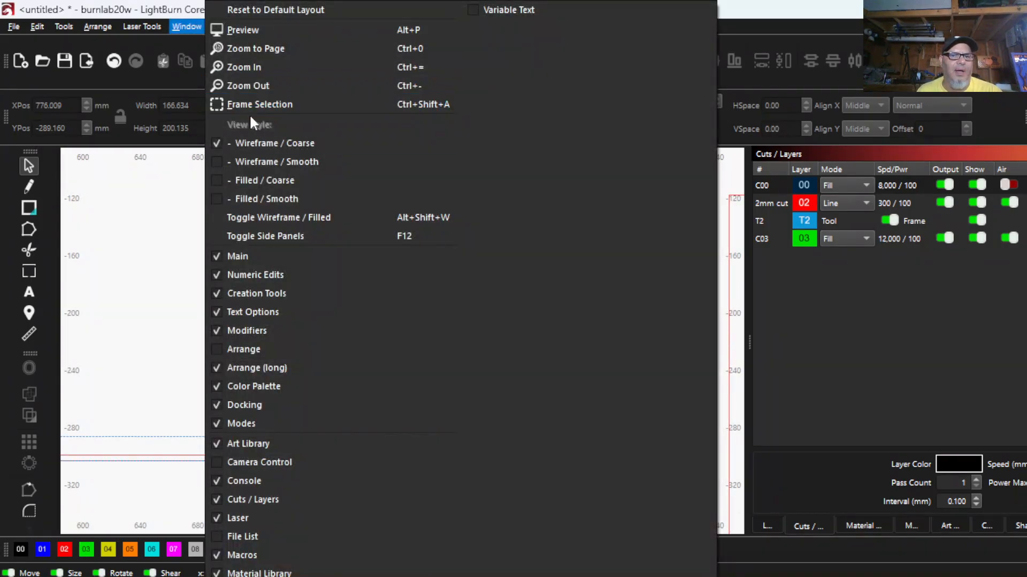
{"action": "left_click", "coordinate": [152, 215]}
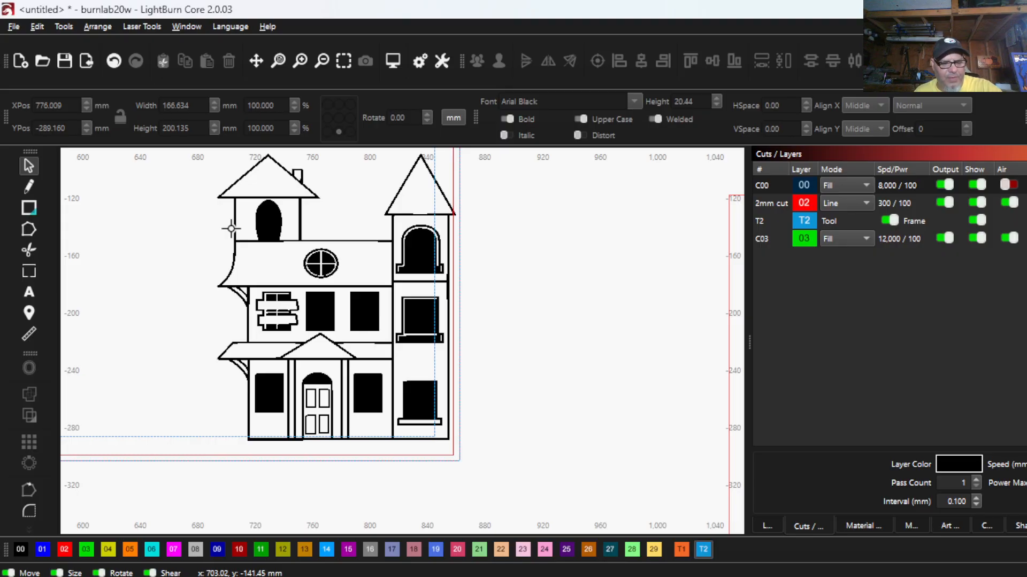
{"action": "key", "text": "alt+shift+w"}
- Ungroup the house artwork, including its nested groups, into separate shapes and clear the selection
{"action": "scroll", "coordinate": [295, 288], "scroll_direction": "up", "scroll_amount": 1}
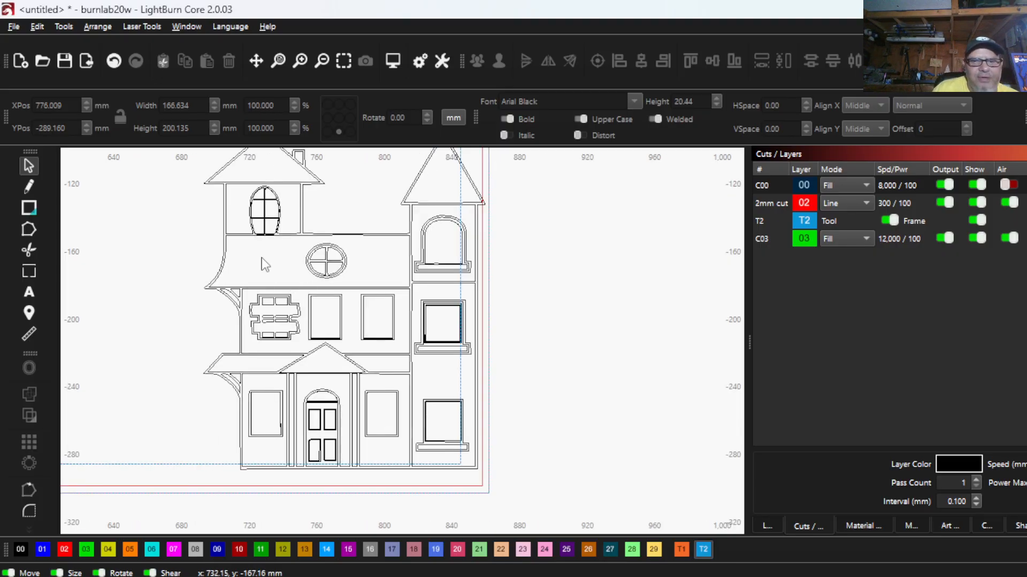
{"action": "scroll", "coordinate": [241, 249], "scroll_direction": "up", "scroll_amount": 2}
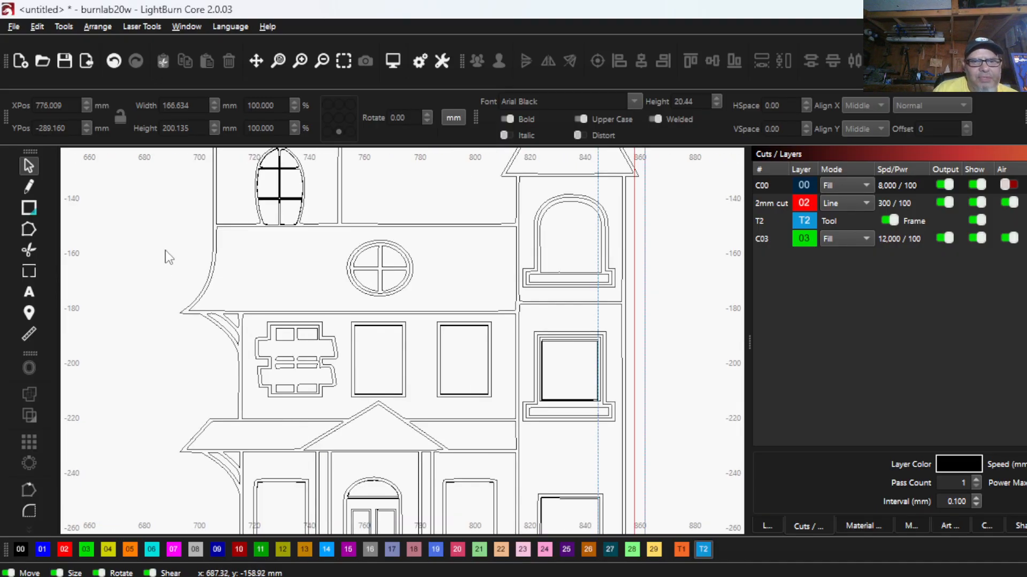
{"action": "left_click", "coordinate": [212, 247]}
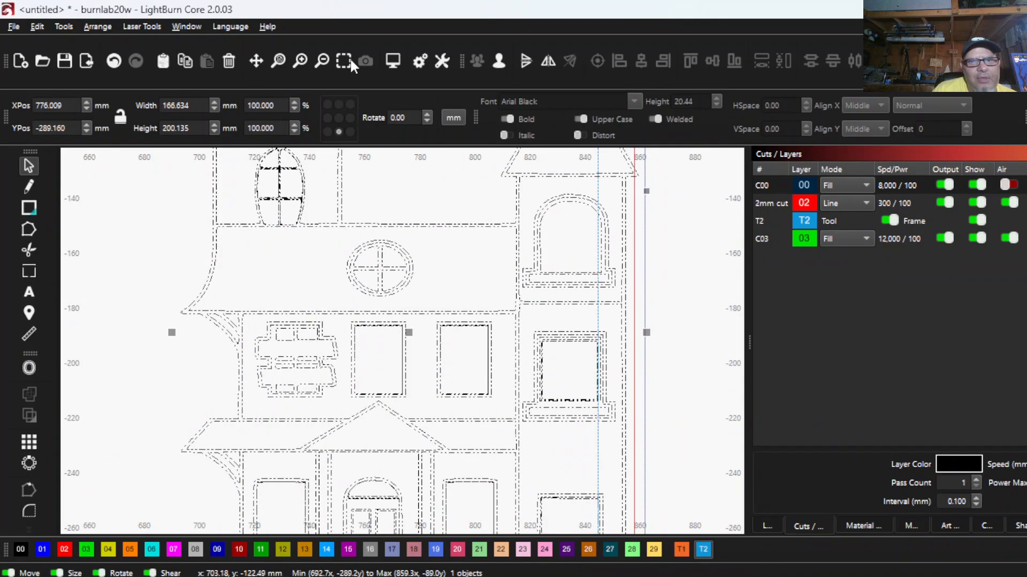
{"action": "left_click", "coordinate": [498, 61]}
{"action": "left_click", "coordinate": [498, 61]}
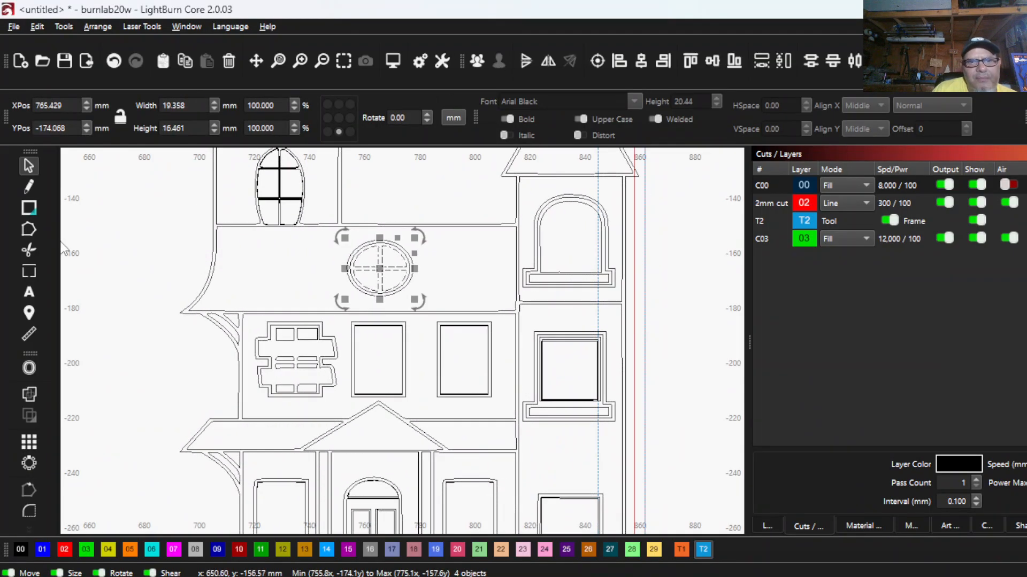
{"action": "left_click", "coordinate": [197, 200]}
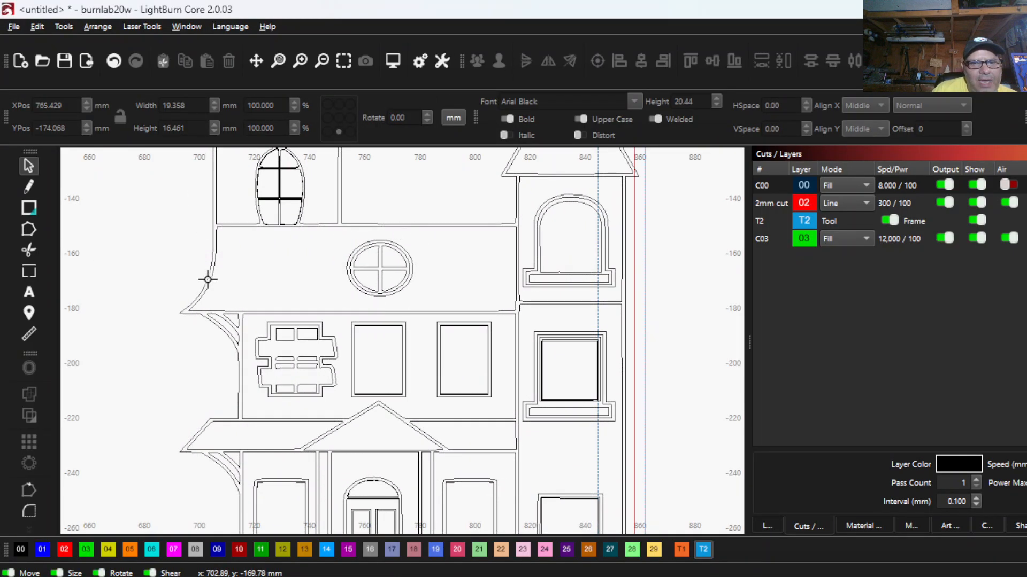
- Offset the house's outer silhouette by 0 mm inward with Outer Shapes Only, keeping the original
{"action": "left_click", "coordinate": [208, 279]}
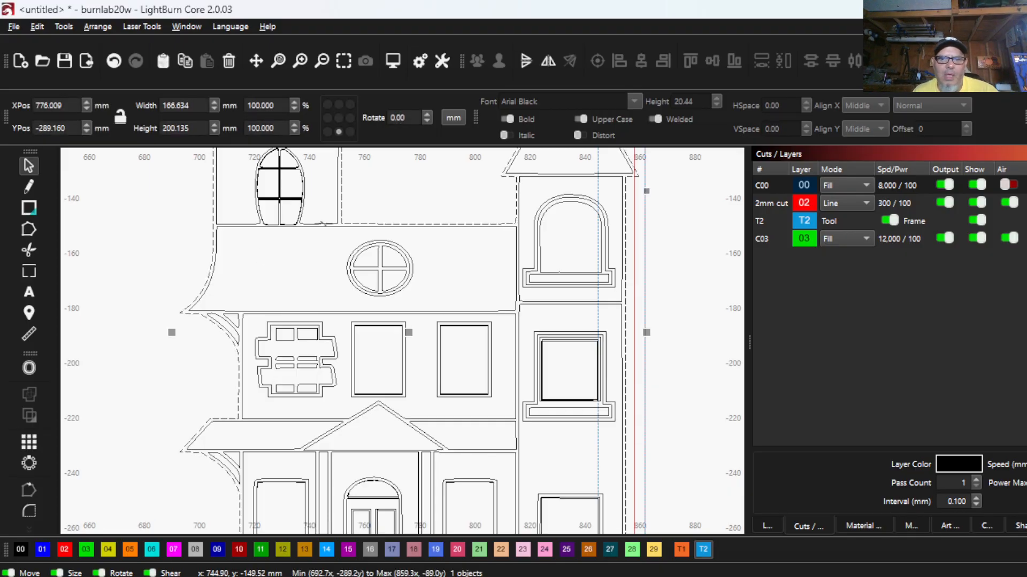
{"action": "scroll", "coordinate": [323, 225], "scroll_direction": "down", "scroll_amount": 3}
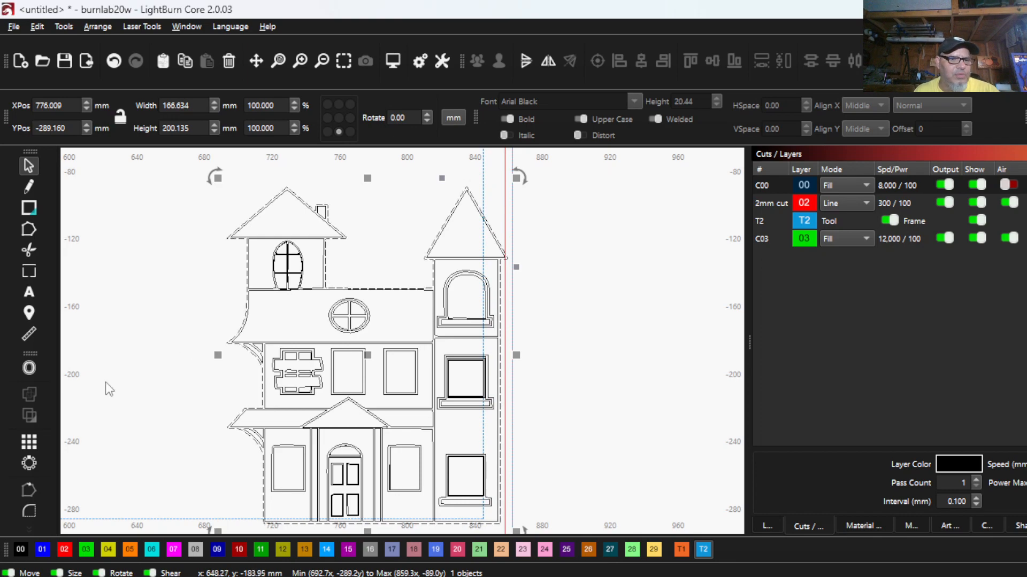
{"action": "left_click", "coordinate": [30, 366]}
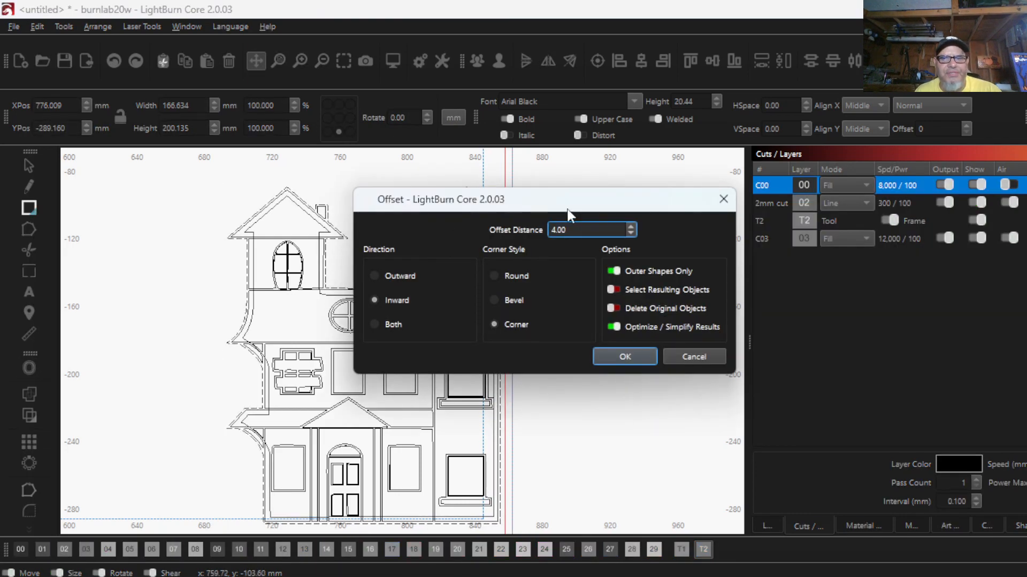
{"action": "left_click_drag", "start_coordinate": [578, 232], "coordinate": [415, 216]}
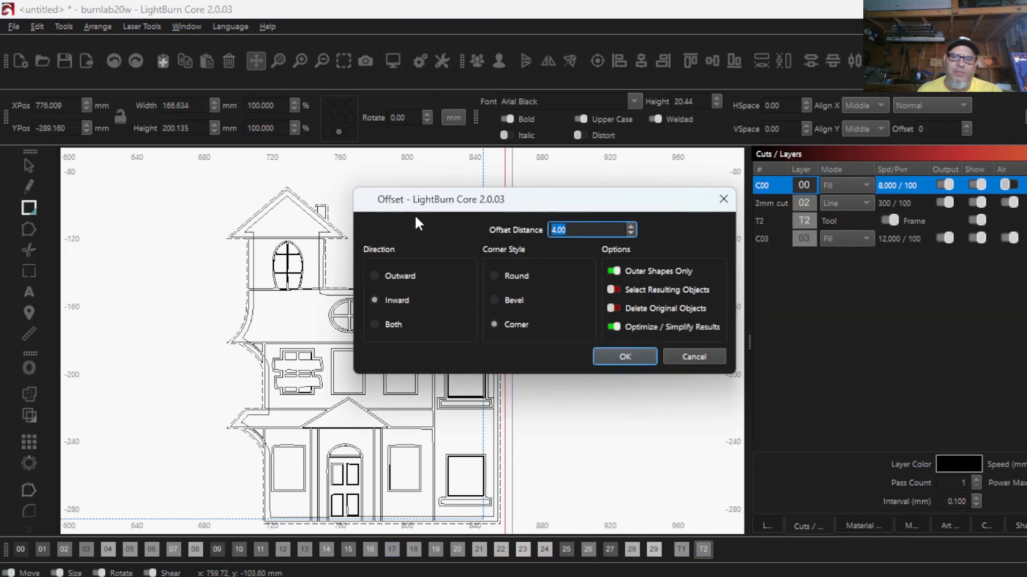
{"action": "type", "text": "0"}
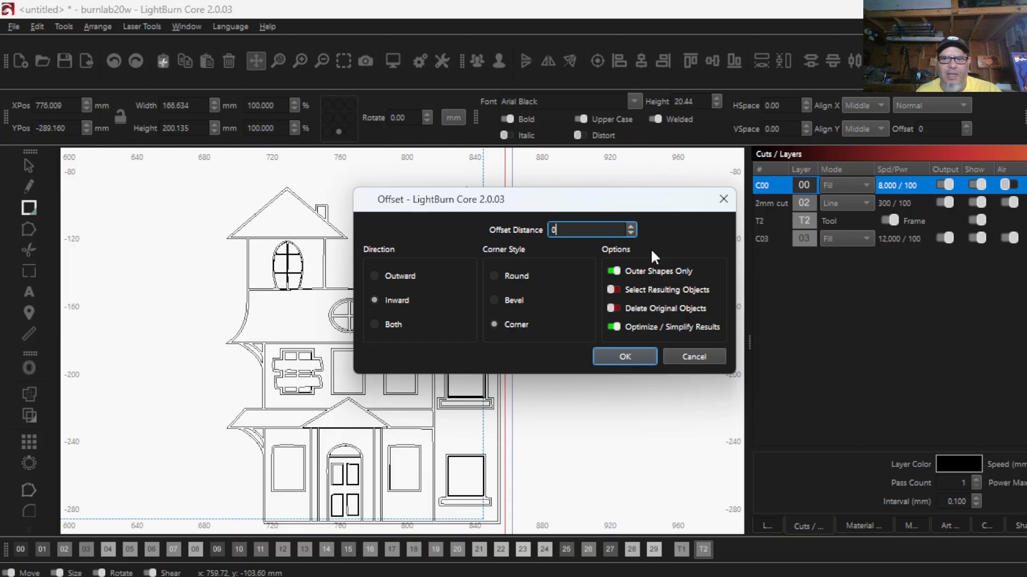
{"action": "left_click", "coordinate": [623, 357]}
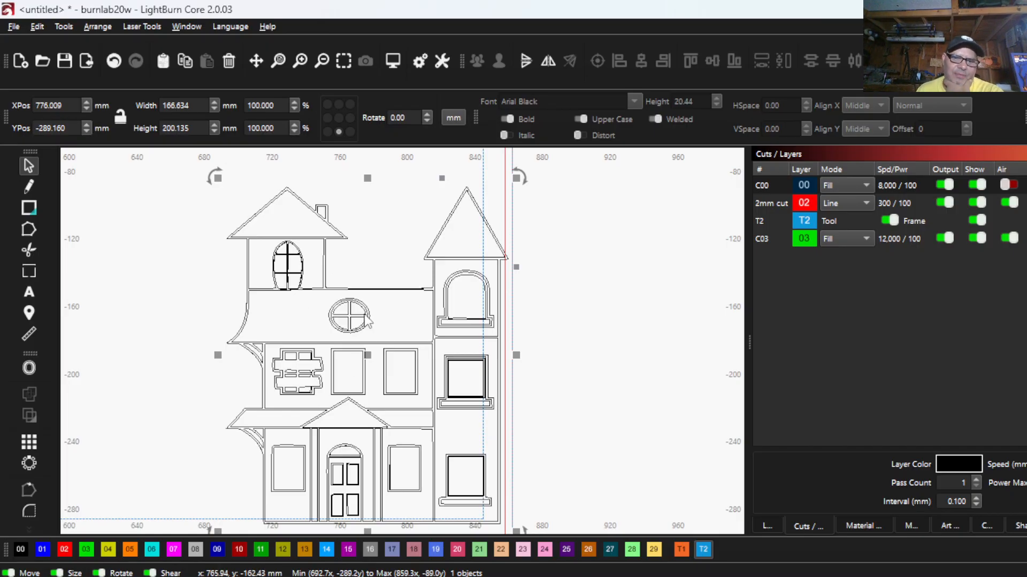
- Assign the selected house silhouette to the 02 "2mm cut" line layer and hide the C00 fill layer
{"action": "left_click", "coordinate": [66, 546]}
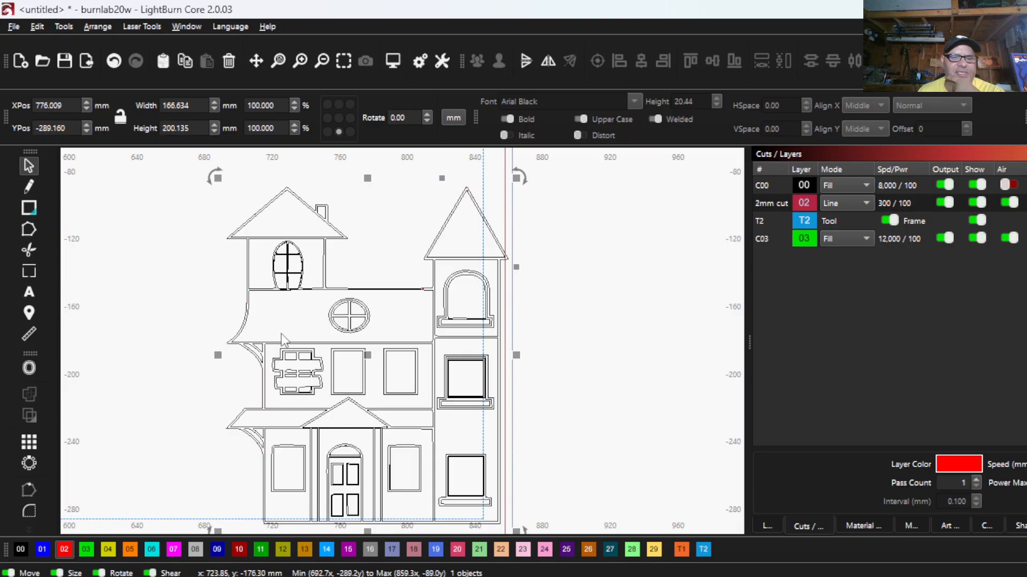
{"action": "left_click", "coordinate": [978, 185]}
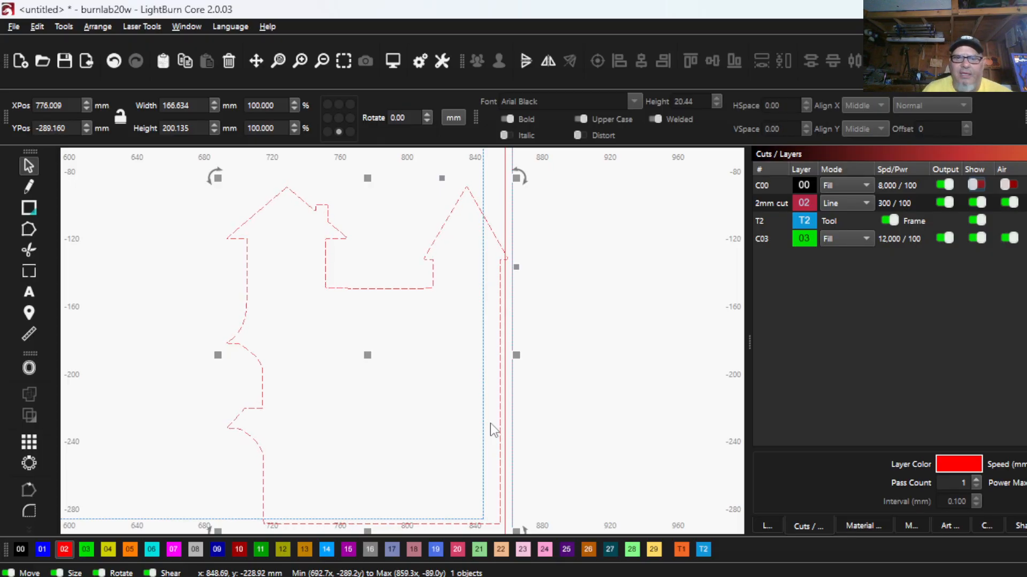
{"action": "left_click", "coordinate": [976, 185]}
{"action": "left_click", "coordinate": [977, 186]}
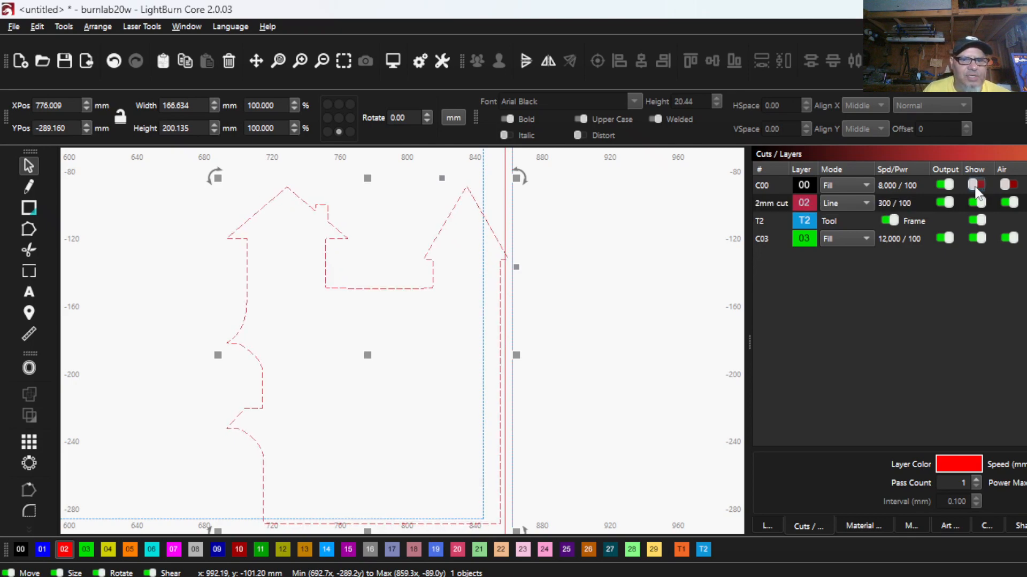
{"action": "left_click", "coordinate": [977, 186]}
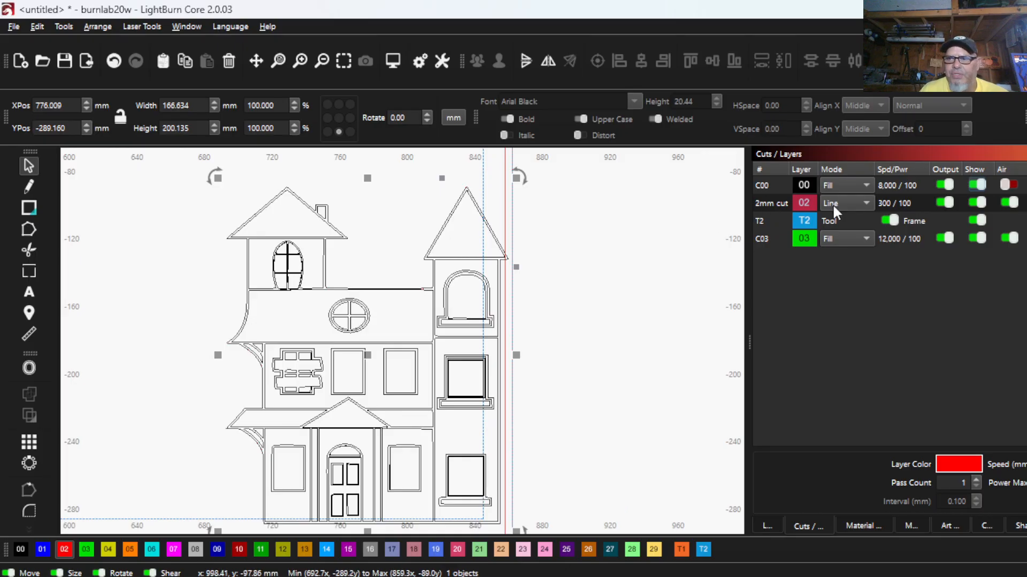
{"action": "left_click", "coordinate": [980, 185]}
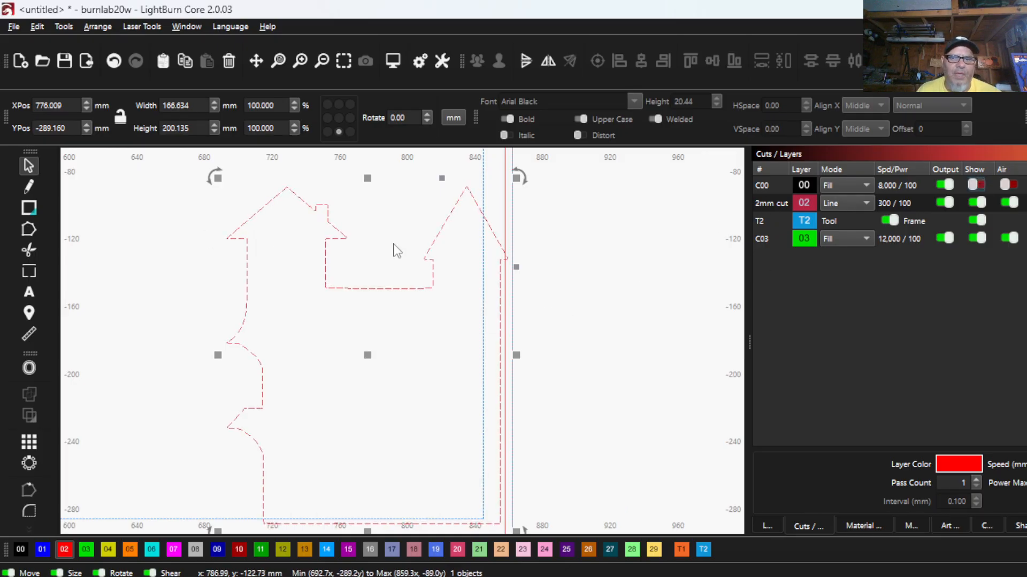
- Subtract the house silhouette from the 292 mm frame square with the Boolean Assistant's Subtract B - A, after previewing the other operations
{"action": "scroll", "coordinate": [440, 270], "scroll_direction": "down", "scroll_amount": 1}
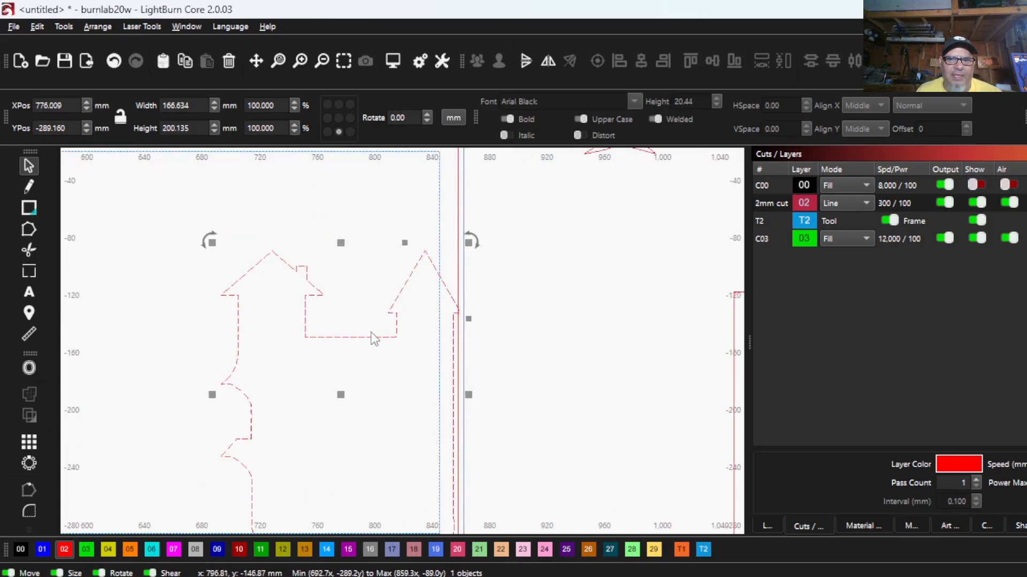
{"action": "left_click", "coordinate": [457, 252], "text": "shift"}
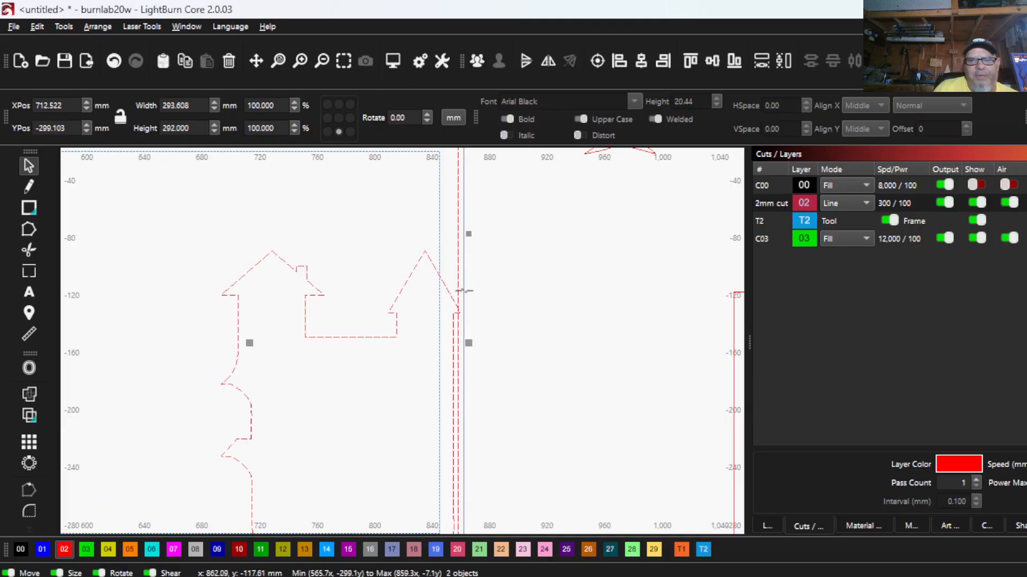
{"action": "left_click", "coordinate": [29, 415]}
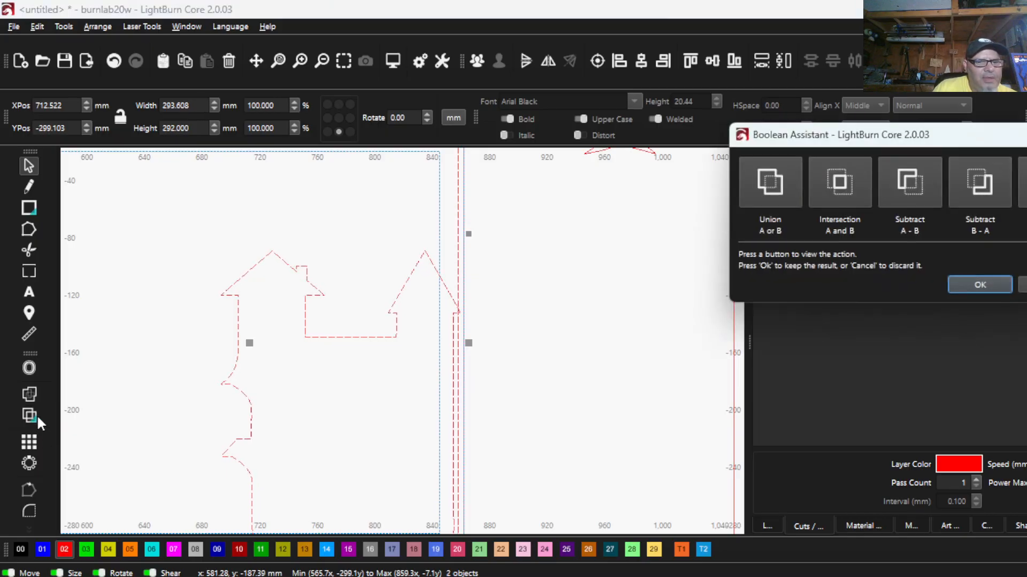
{"action": "left_click", "coordinate": [999, 190]}
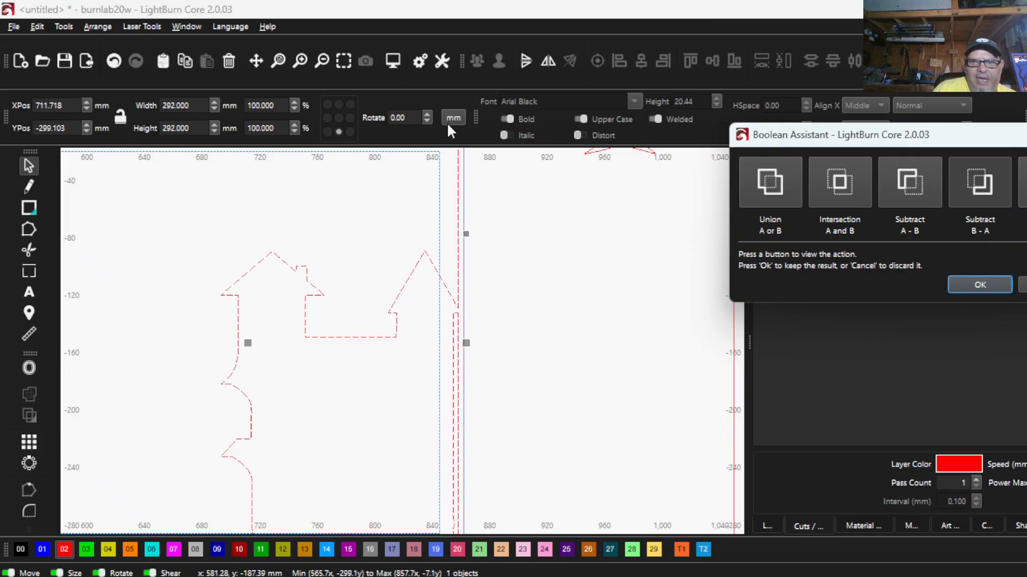
{"action": "left_click", "coordinate": [976, 175]}
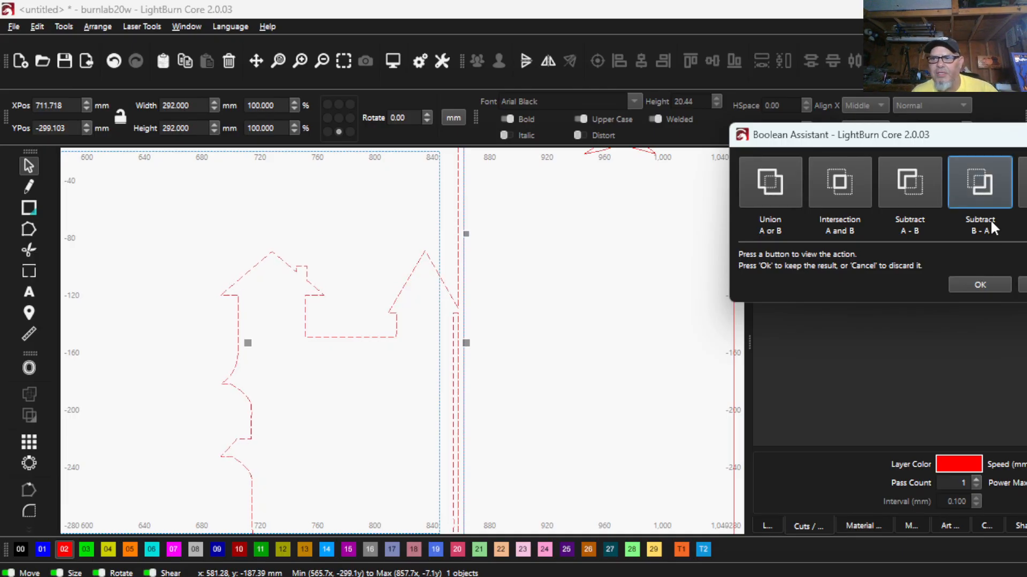
{"action": "left_click", "coordinate": [891, 172]}
{"action": "left_click", "coordinate": [853, 181]}
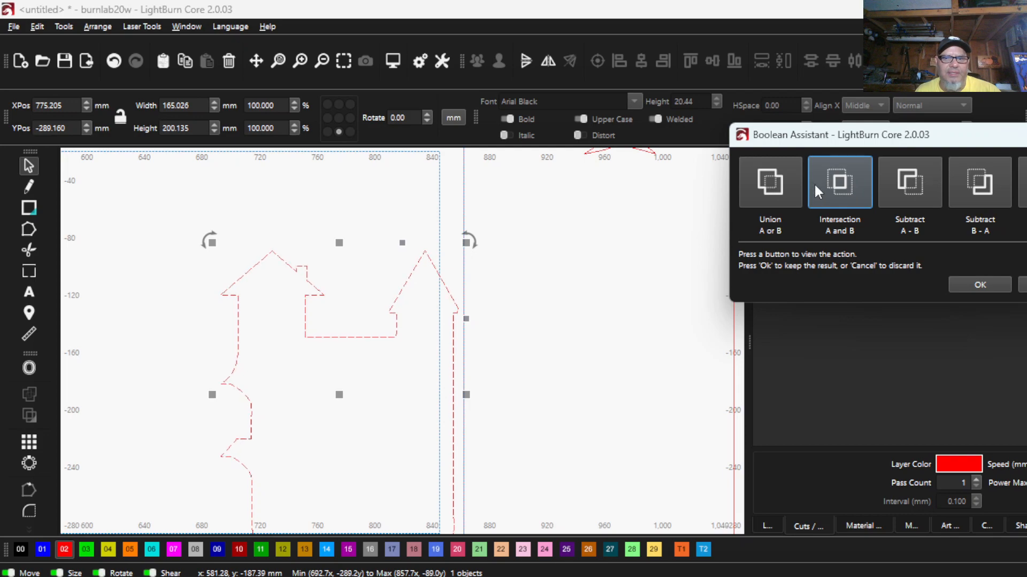
{"action": "left_click", "coordinate": [771, 182]}
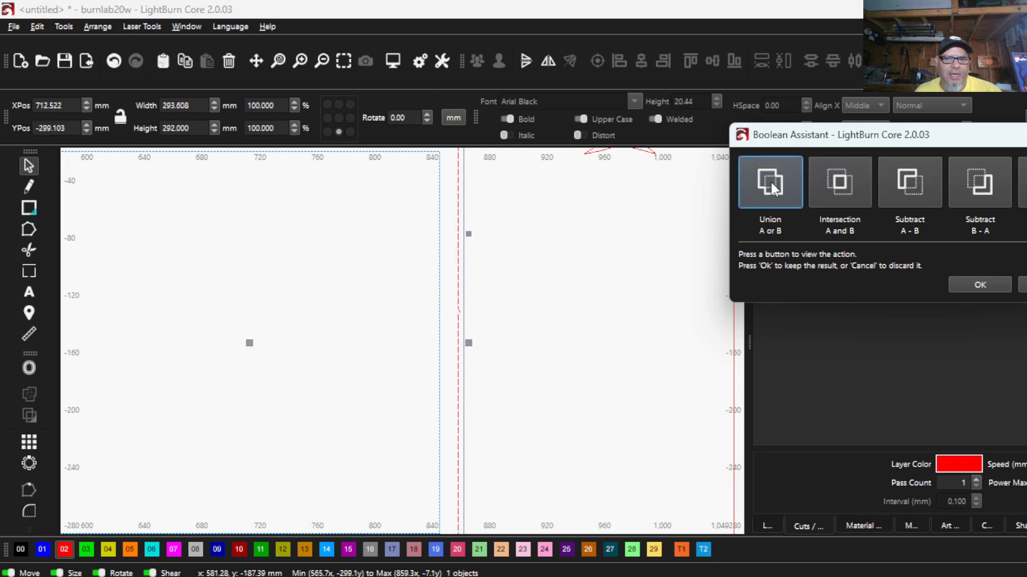
{"action": "left_click", "coordinate": [989, 172]}
{"action": "left_click", "coordinate": [986, 285]}
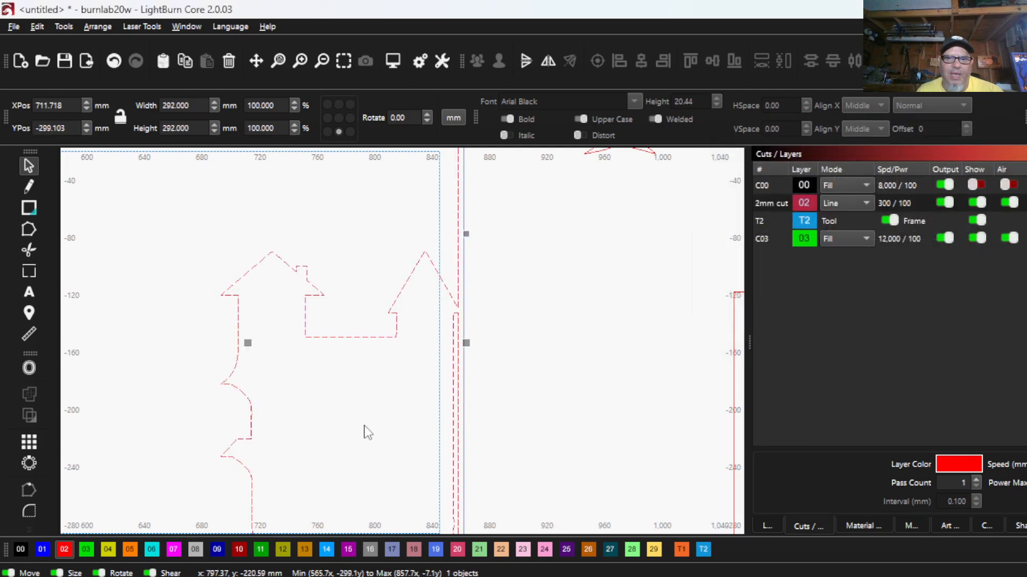
- Edit the combined outline's nodes and delete those forming the small ledge beneath the house's right tower roof
{"action": "left_click_drag", "start_coordinate": [473, 385], "coordinate": [442, 493]}
{"action": "scroll", "coordinate": [409, 255], "scroll_direction": "down", "scroll_amount": 3}
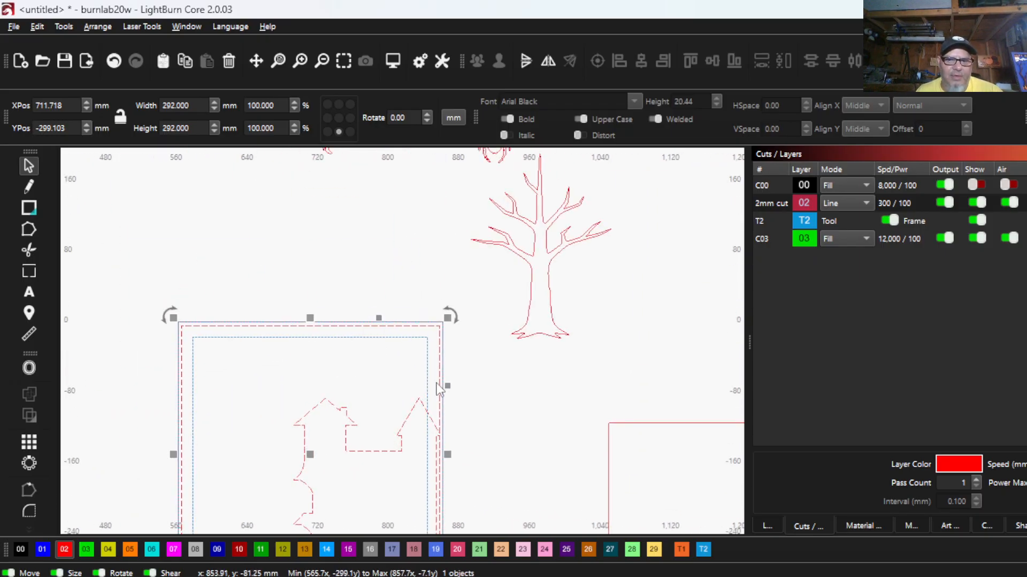
{"action": "scroll", "coordinate": [190, 464], "scroll_direction": "down", "scroll_amount": 5}
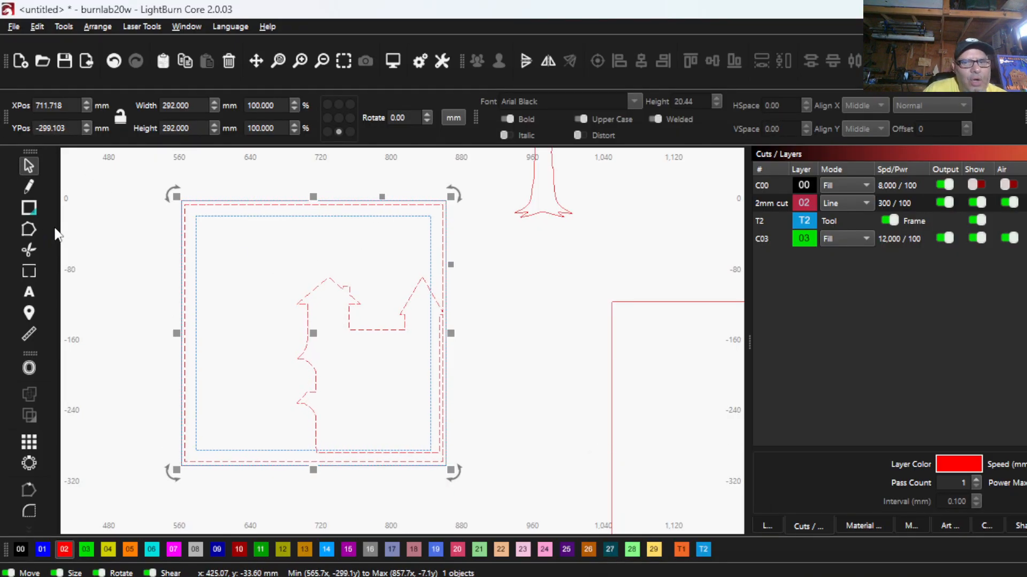
{"action": "left_click", "coordinate": [32, 229]}
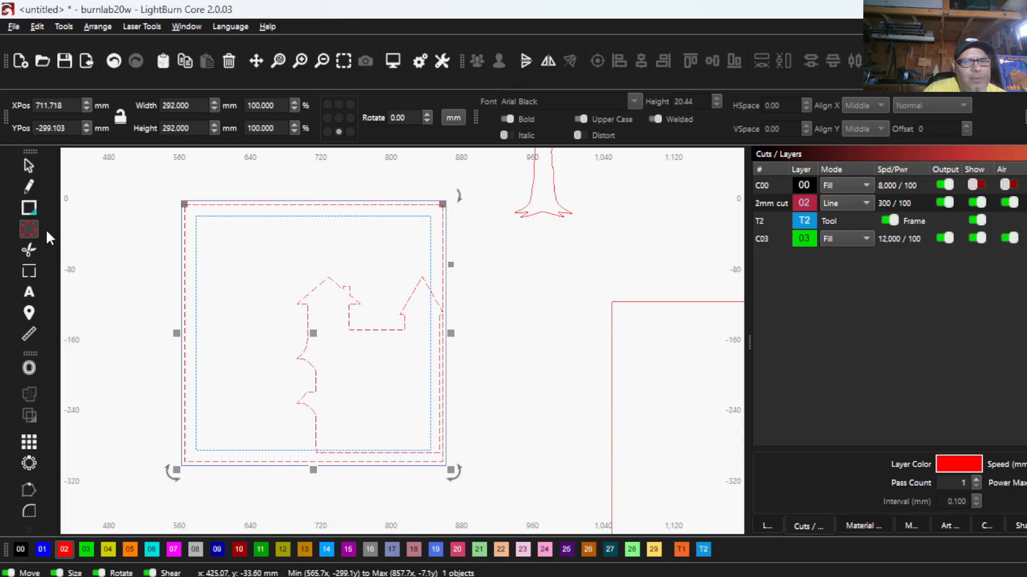
{"action": "scroll", "coordinate": [344, 362], "scroll_direction": "down", "scroll_amount": 2}
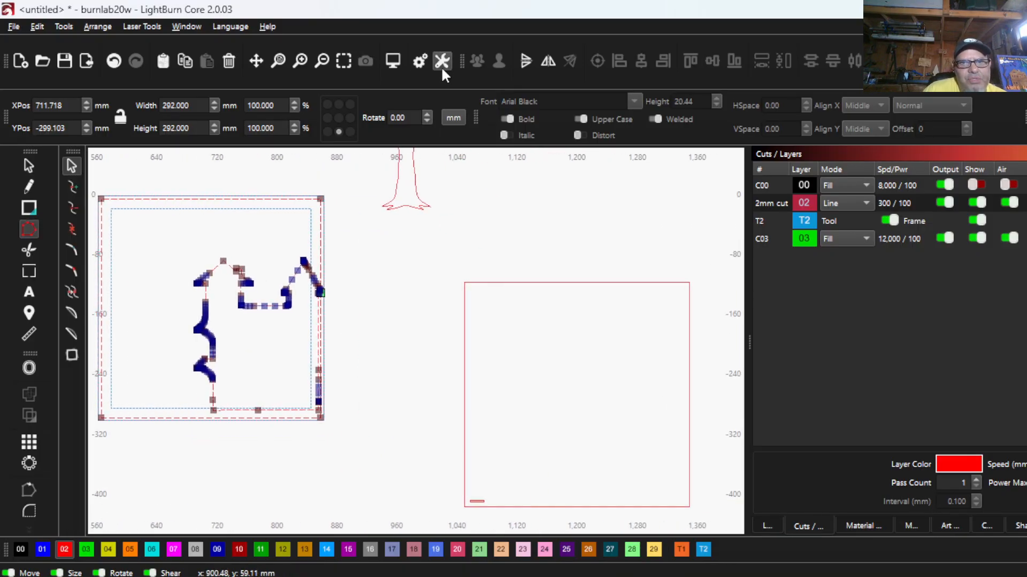
{"action": "scroll", "coordinate": [313, 356], "scroll_direction": "up", "scroll_amount": 2}
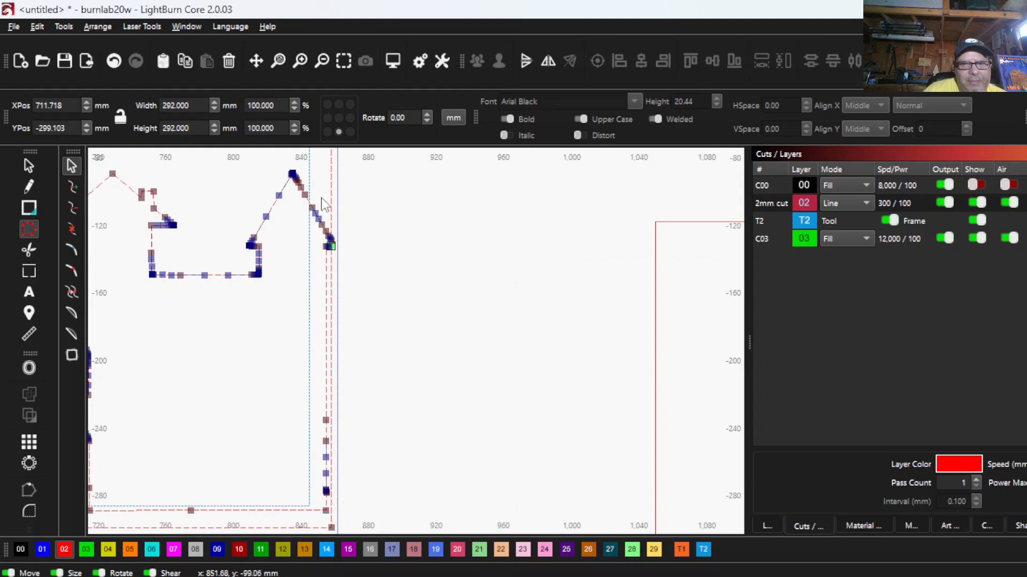
{"action": "scroll", "coordinate": [315, 321], "scroll_direction": "up", "scroll_amount": 3}
{"action": "scroll", "coordinate": [340, 376], "scroll_direction": "up", "scroll_amount": 2}
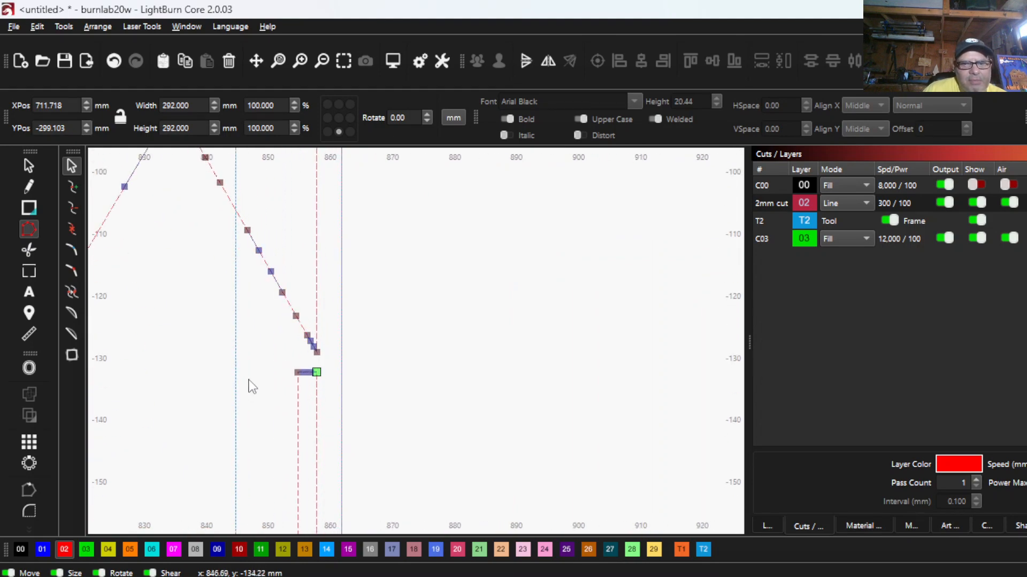
{"action": "left_click_drag", "start_coordinate": [251, 362], "coordinate": [352, 286]}
{"action": "key", "text": "Delete"}
- Delete the remaining nodes along the house's lower right wall in the combined outline
{"action": "scroll", "coordinate": [362, 376], "scroll_direction": "down", "scroll_amount": 3}
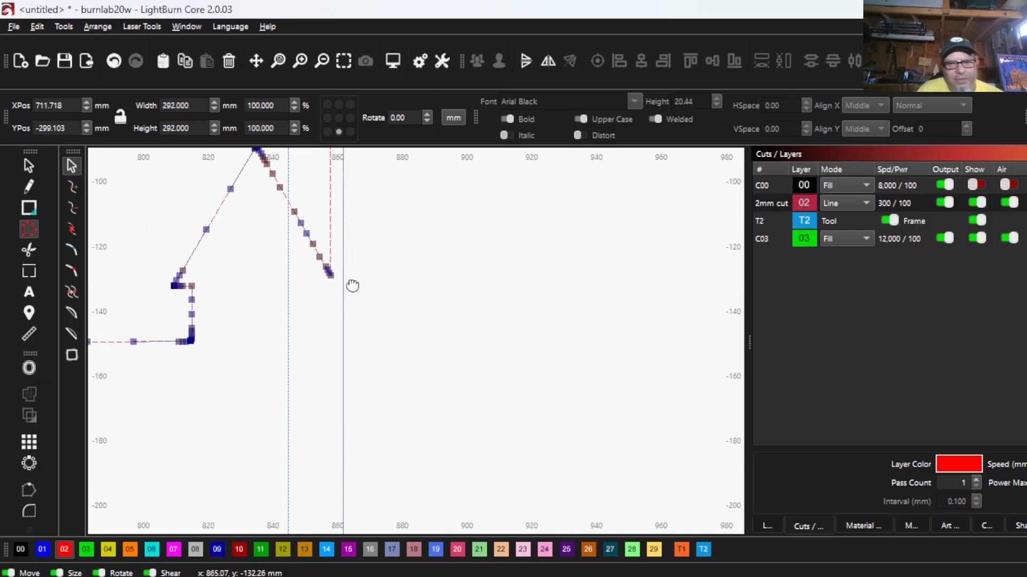
{"action": "scroll", "coordinate": [331, 273], "scroll_direction": "down", "scroll_amount": 3}
{"action": "scroll", "coordinate": [307, 278], "scroll_direction": "down", "scroll_amount": 2}
{"action": "left_click_drag", "start_coordinate": [258, 288], "coordinate": [311, 408]}
{"action": "key", "text": "Delete"}
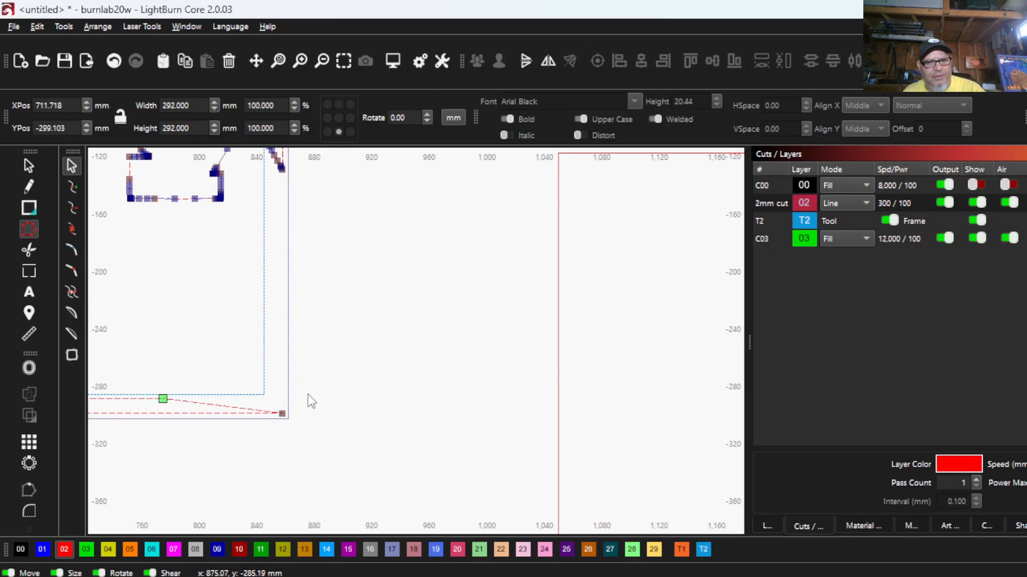
- Place a vertical guide line aligned with the house's lower left wall
{"action": "scroll", "coordinate": [311, 401], "scroll_direction": "down", "scroll_amount": 3}
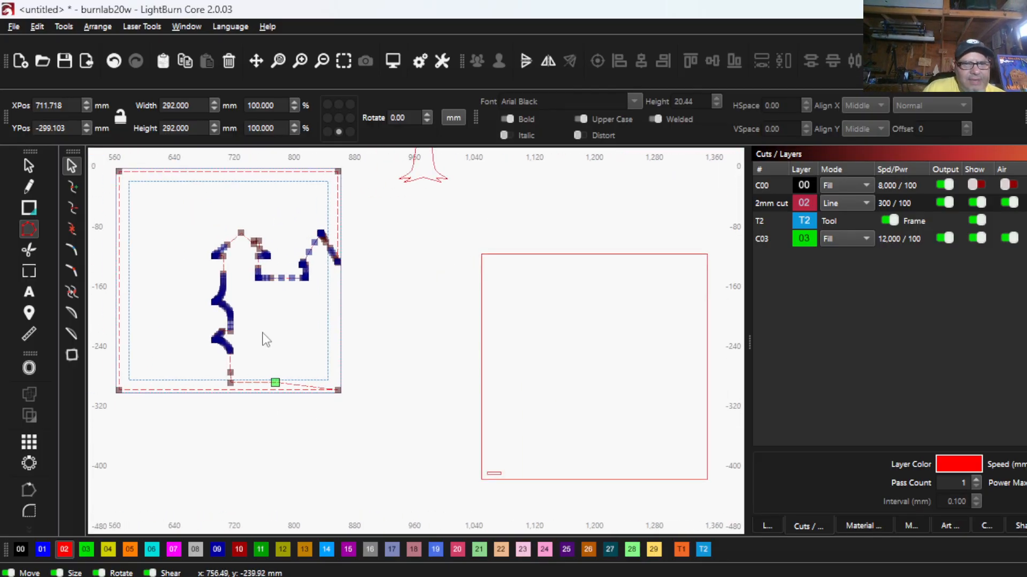
{"action": "left_click", "coordinate": [28, 166]}
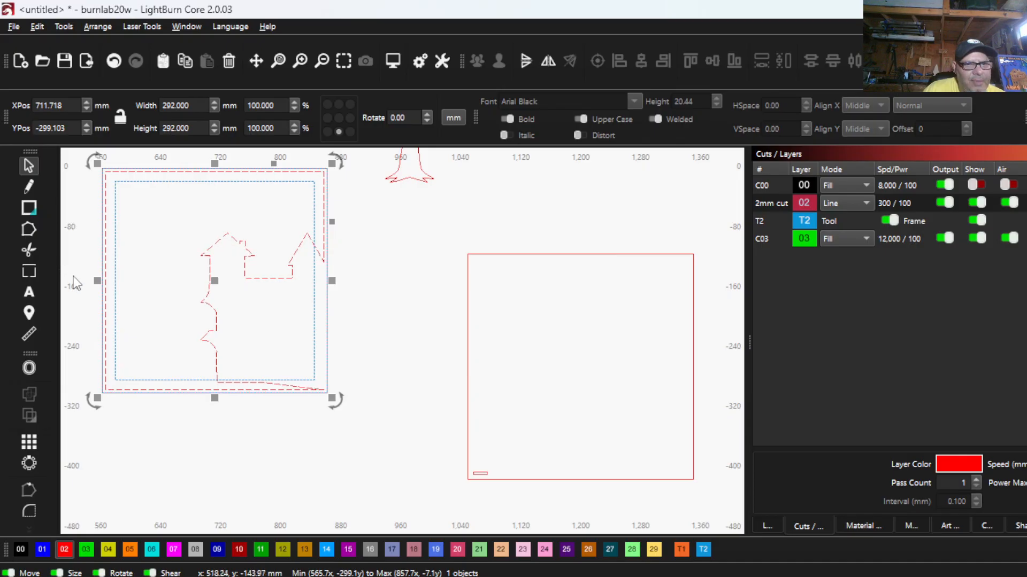
{"action": "left_click_drag", "start_coordinate": [65, 272], "coordinate": [216, 365]}
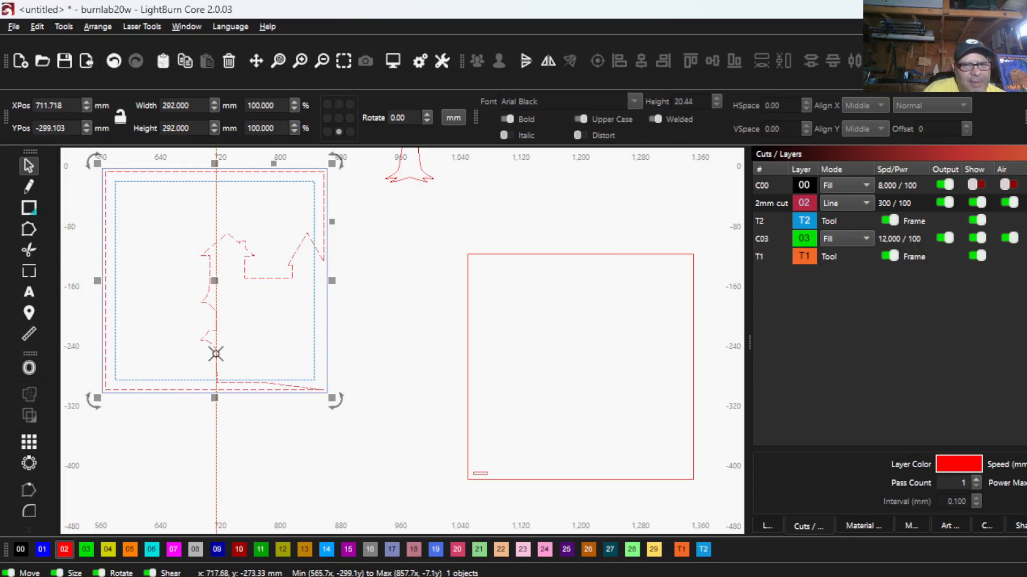
- Break the outline at the guide's crossing with the frame's bottom edge and at the house's lower left corner, pulling the cut ends apart
{"action": "left_click", "coordinate": [21, 229]}
{"action": "scroll", "coordinate": [311, 359], "scroll_direction": "up", "scroll_amount": 5}
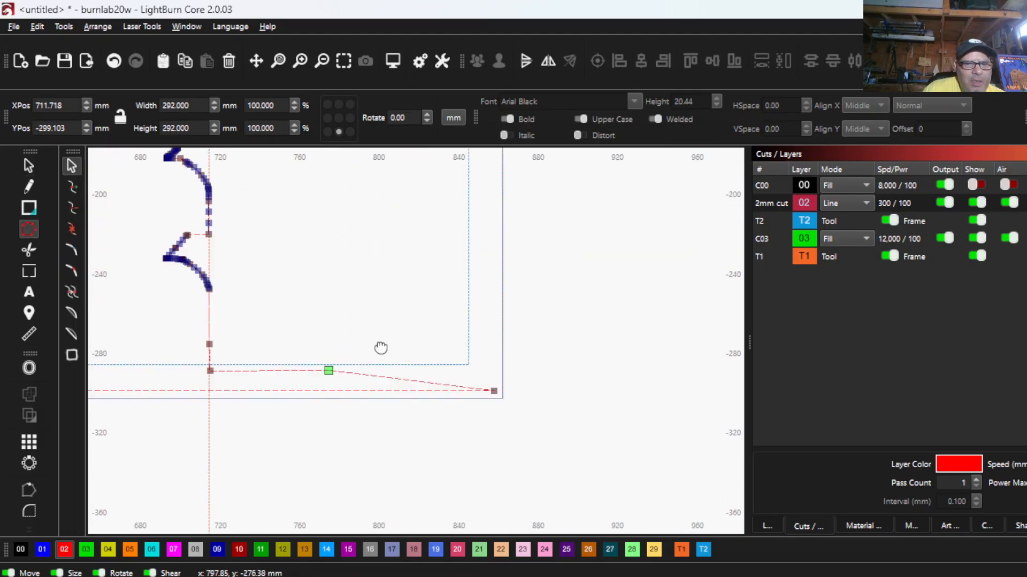
{"action": "scroll", "coordinate": [224, 402], "scroll_direction": "up", "scroll_amount": 8}
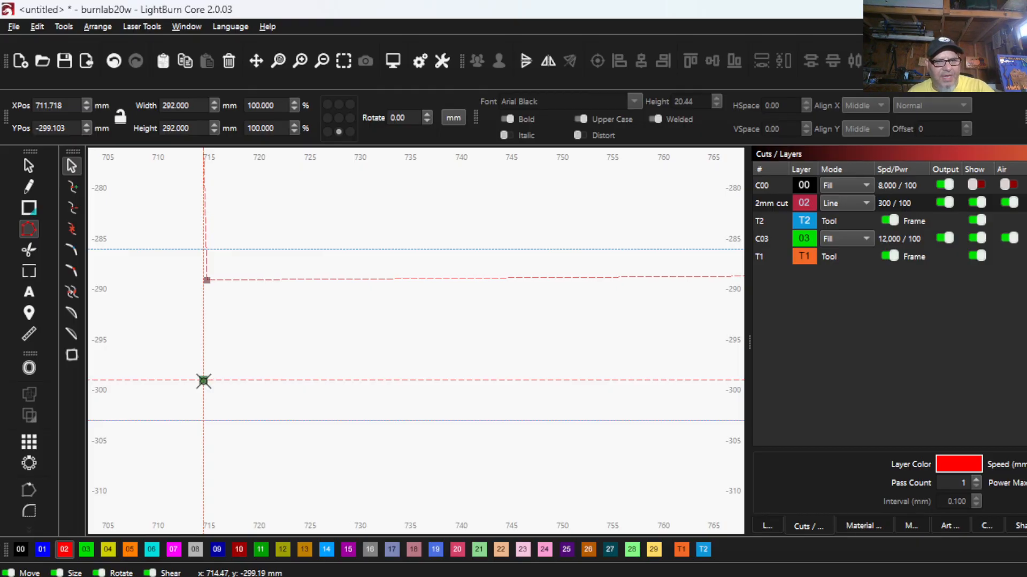
{"action": "left_click_drag", "start_coordinate": [203, 381], "coordinate": [326, 353]}
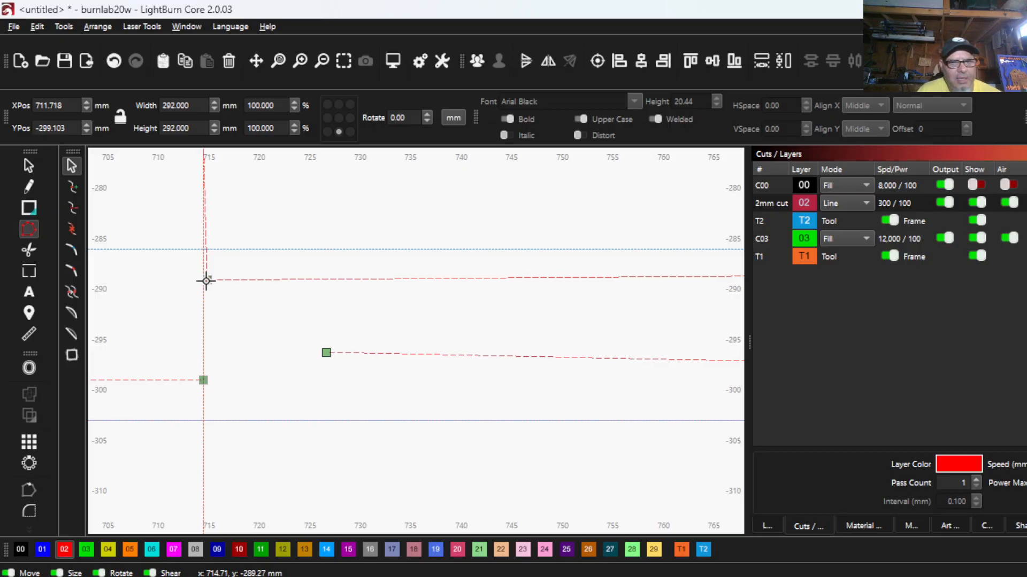
{"action": "left_click_drag", "start_coordinate": [205, 281], "coordinate": [185, 344]}
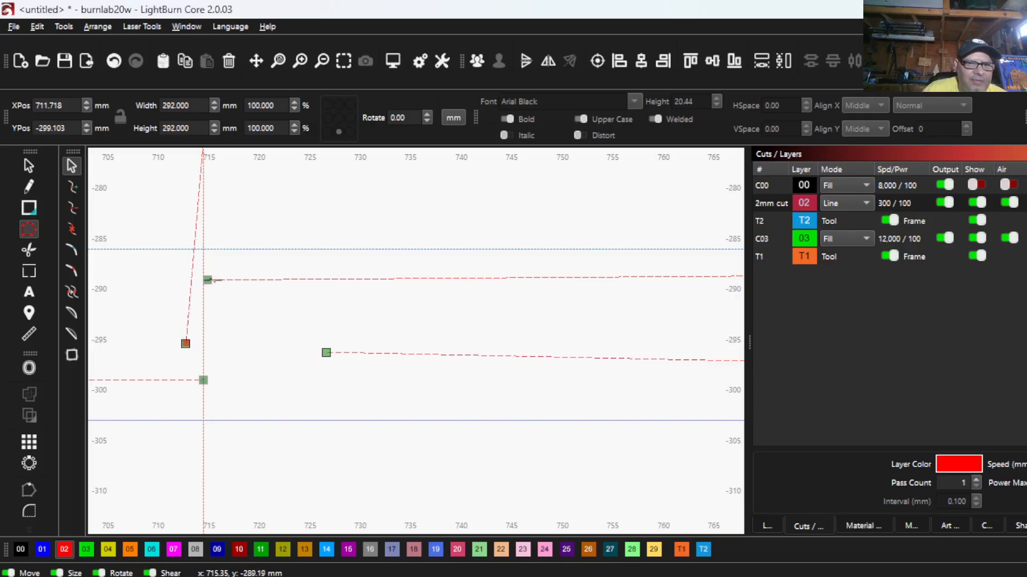
{"action": "left_click_drag", "start_coordinate": [208, 280], "coordinate": [345, 314]}
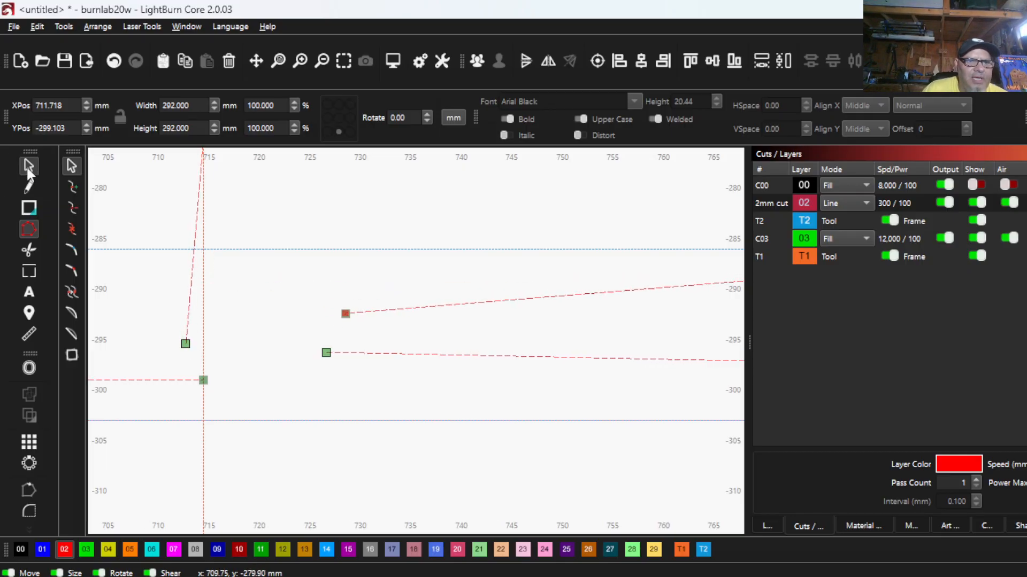
- Delete the detached leftover segment along the bottom between the house's left wall and the frame's right corner
{"action": "left_click", "coordinate": [27, 166]}
{"action": "scroll", "coordinate": [126, 335], "scroll_direction": "down", "scroll_amount": 5}
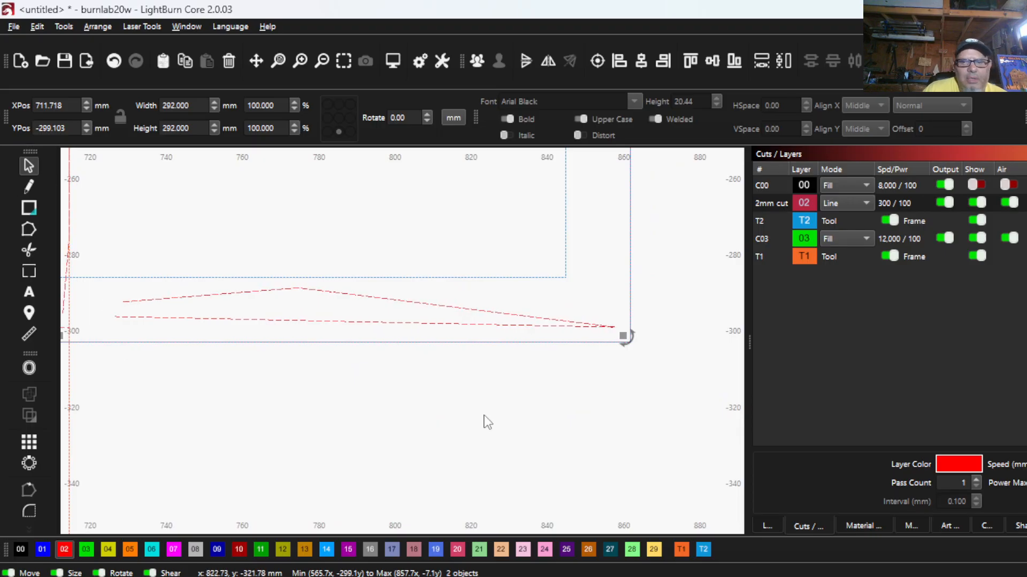
{"action": "left_click", "coordinate": [448, 428]}
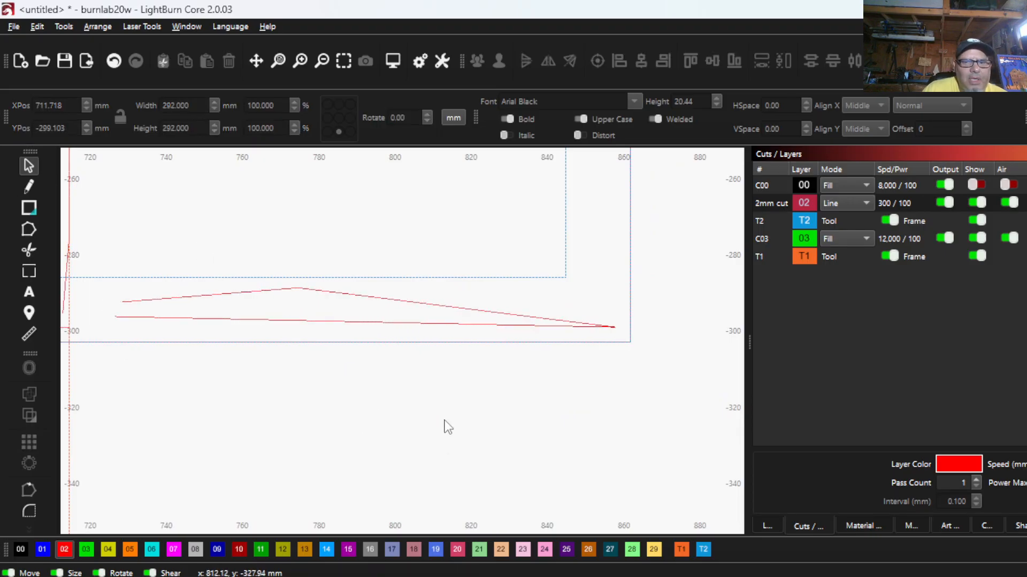
{"action": "left_click", "coordinate": [396, 321]}
{"action": "right_click", "coordinate": [368, 296]}
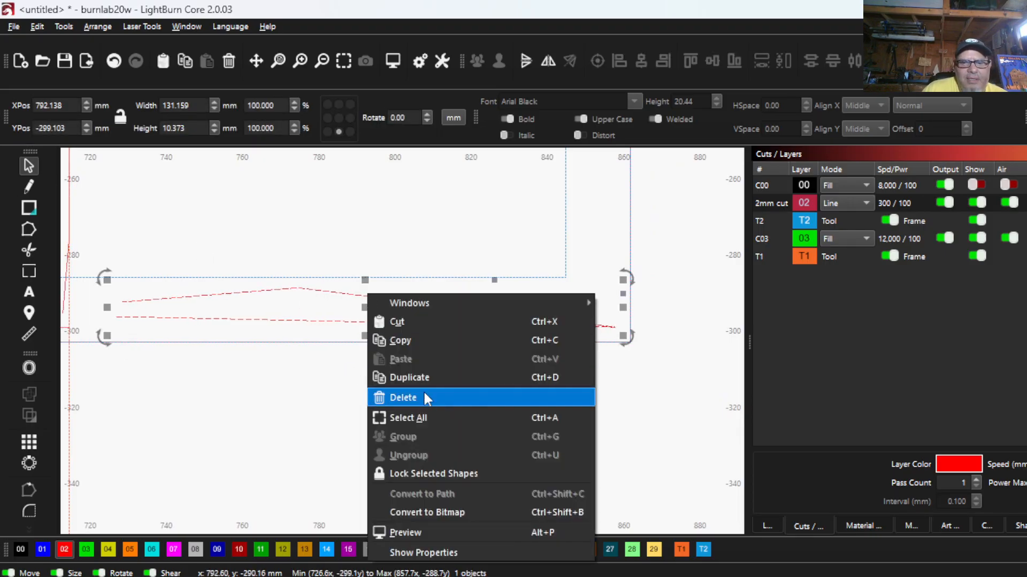
{"action": "left_click", "coordinate": [401, 397]}
- Delete the vertical guide line beside the house's left wall
{"action": "scroll", "coordinate": [499, 290], "scroll_direction": "down", "scroll_amount": 3}
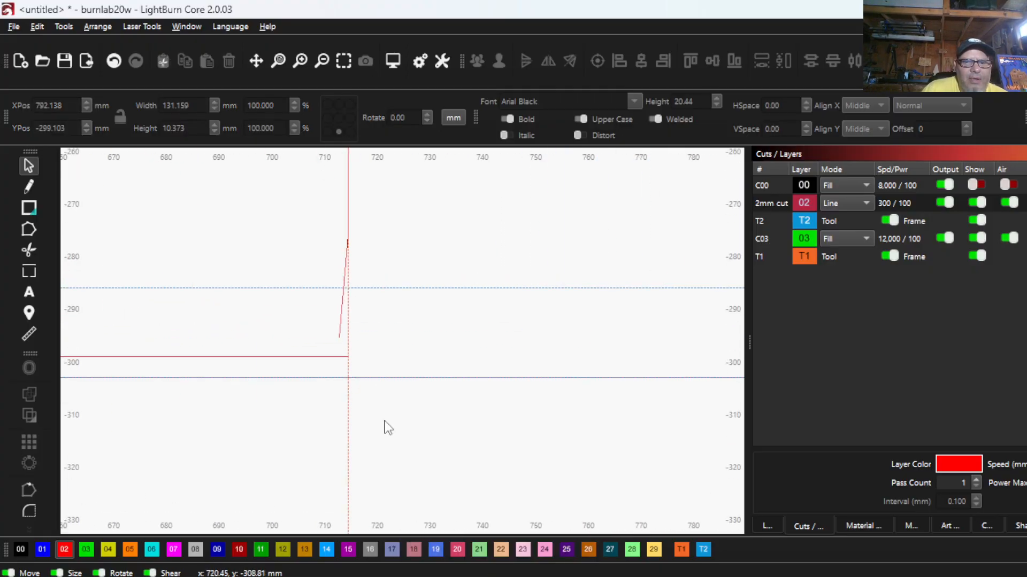
{"action": "left_click_drag", "start_coordinate": [382, 426], "coordinate": [324, 396]}
{"action": "scroll", "coordinate": [334, 260], "scroll_direction": "up", "scroll_amount": 3}
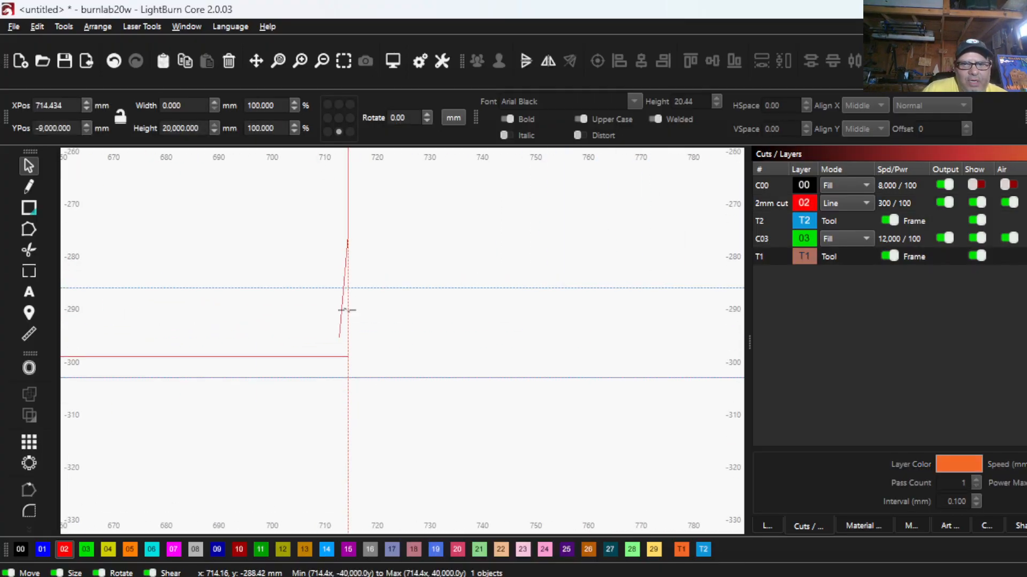
{"action": "right_click", "coordinate": [367, 441]}
{"action": "left_click", "coordinate": [400, 271]}
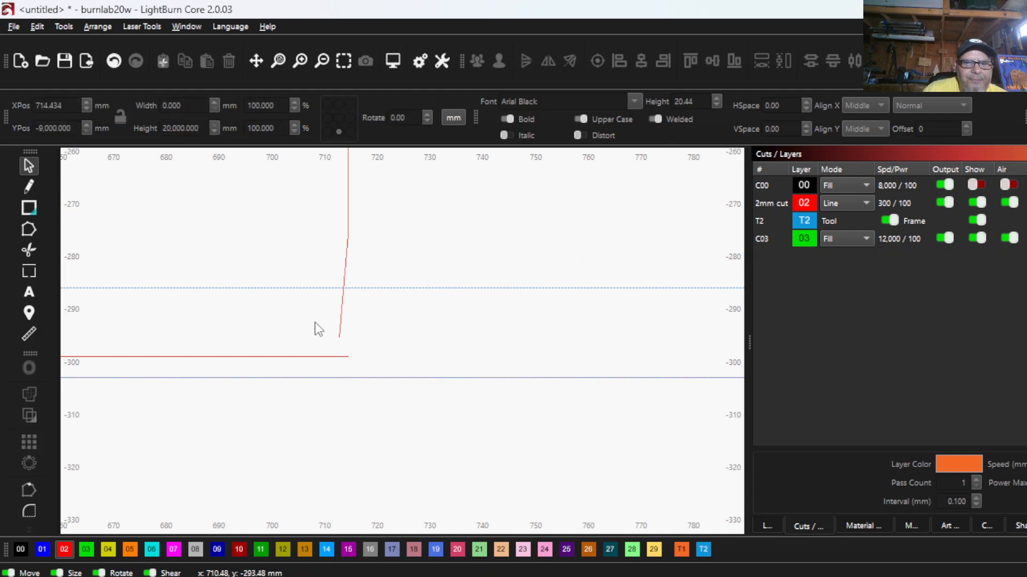
- Join the open lower end of the house's left wall to the end point of the frame's bottom edge
{"action": "scroll", "coordinate": [316, 327], "scroll_direction": "up", "scroll_amount": 3}
{"action": "left_click", "coordinate": [23, 231]}
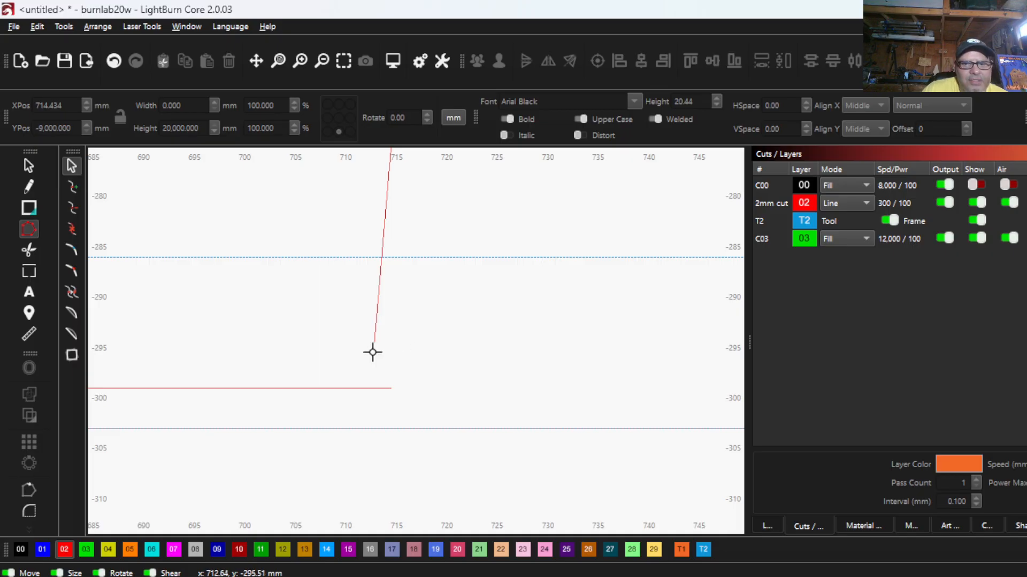
{"action": "left_click", "coordinate": [373, 353]}
{"action": "scroll", "coordinate": [372, 354], "scroll_direction": "up", "scroll_amount": 3}
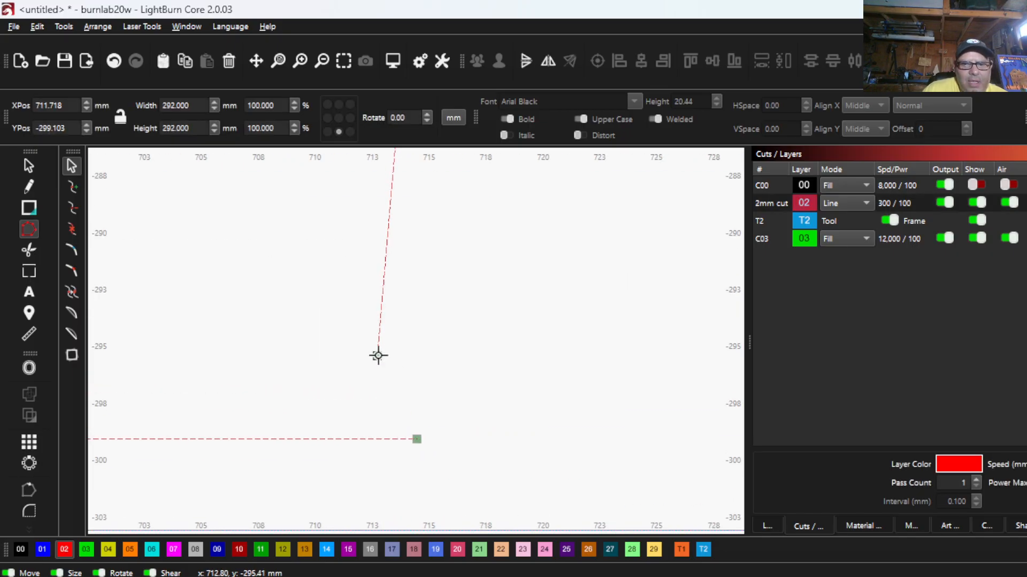
{"action": "left_click_drag", "start_coordinate": [377, 355], "coordinate": [419, 440]}
- Shift the joined corner node slightly to test the connection, and undo the move
{"action": "scroll", "coordinate": [425, 446], "scroll_direction": "up", "scroll_amount": 3}
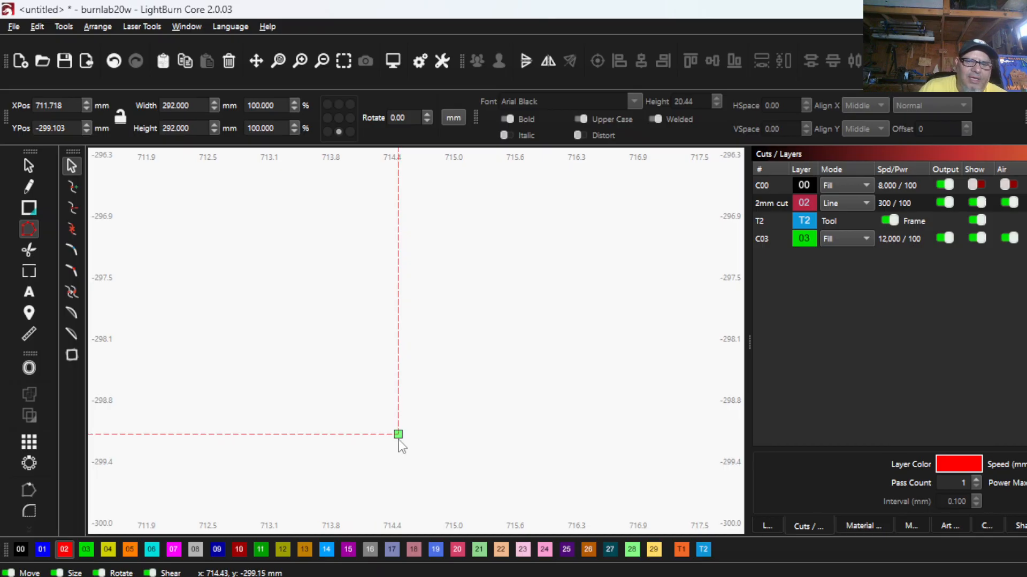
{"action": "mouse_move", "coordinate": [397, 439]}
{"action": "left_mouse_down"}
{"action": "mouse_move", "coordinate": [569, 486]}
{"action": "mouse_move", "coordinate": [653, 374]}
{"action": "mouse_move", "coordinate": [303, 297]}
{"action": "mouse_move", "coordinate": [522, 523]}
{"action": "mouse_move", "coordinate": [408, 423]}
{"action": "left_mouse_up"}
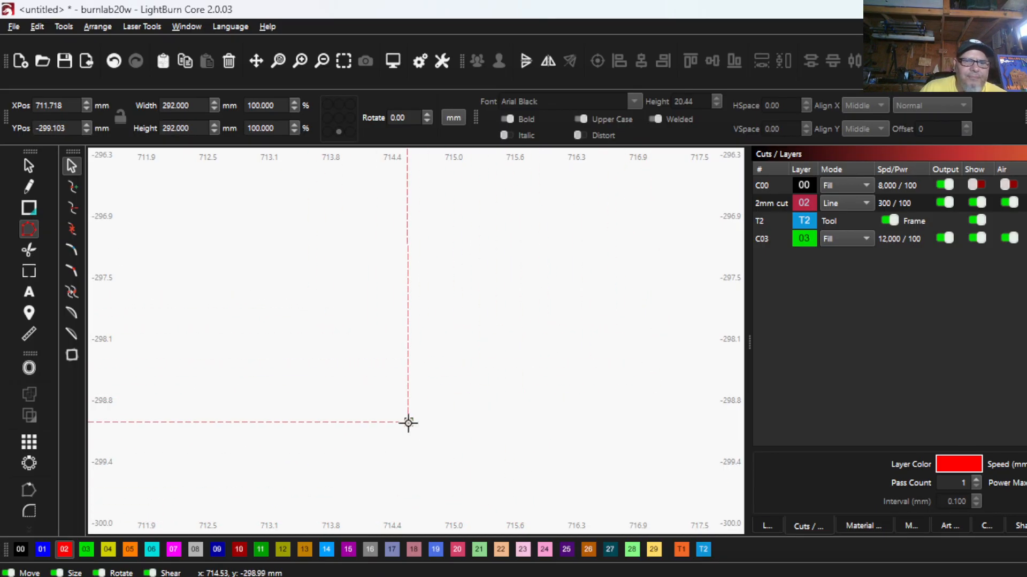
{"action": "left_click", "coordinate": [113, 60]}
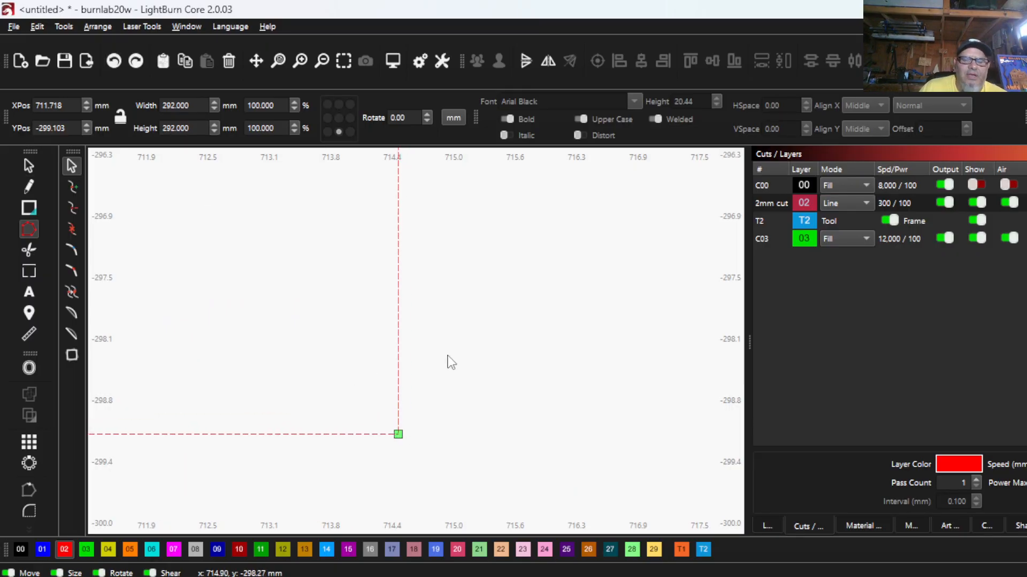
- Assign the merged house-and-frame outline to layer 00 and turn on the display of the C00 layer
{"action": "scroll", "coordinate": [419, 385], "scroll_direction": "down", "scroll_amount": 10}
{"action": "scroll", "coordinate": [389, 420], "scroll_direction": "down", "scroll_amount": 2}
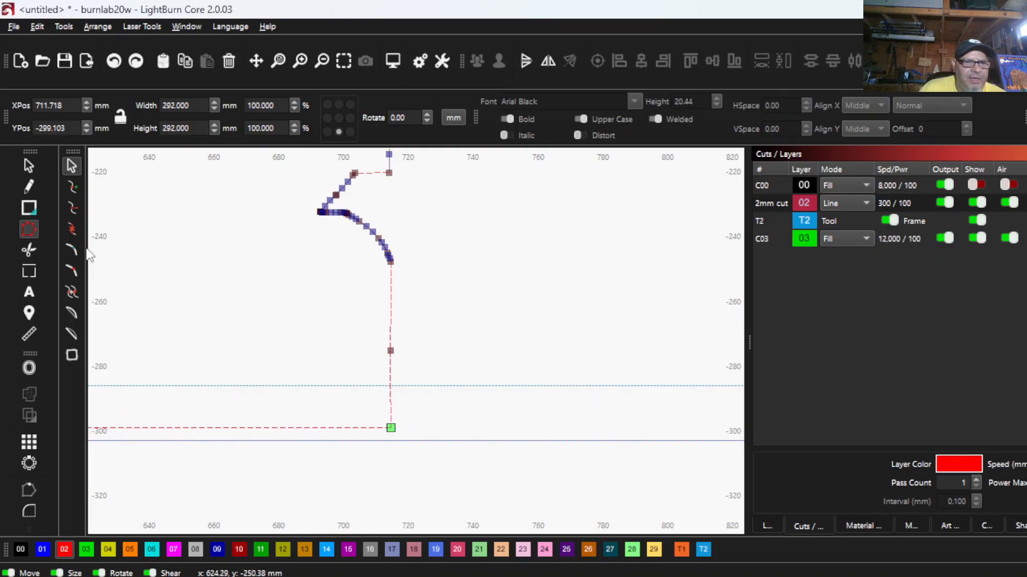
{"action": "left_click", "coordinate": [24, 167]}
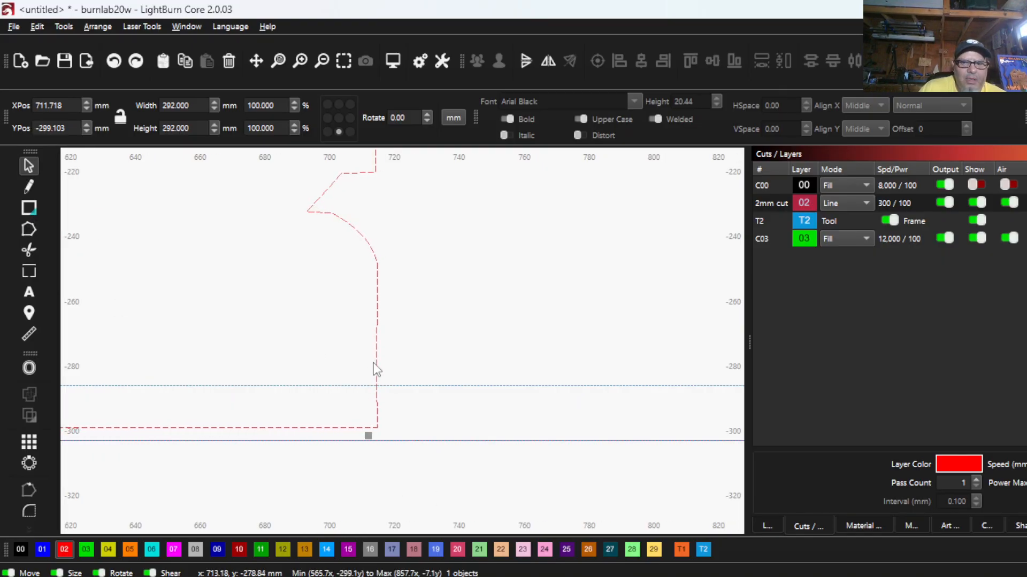
{"action": "scroll", "coordinate": [376, 369], "scroll_direction": "down", "scroll_amount": 3}
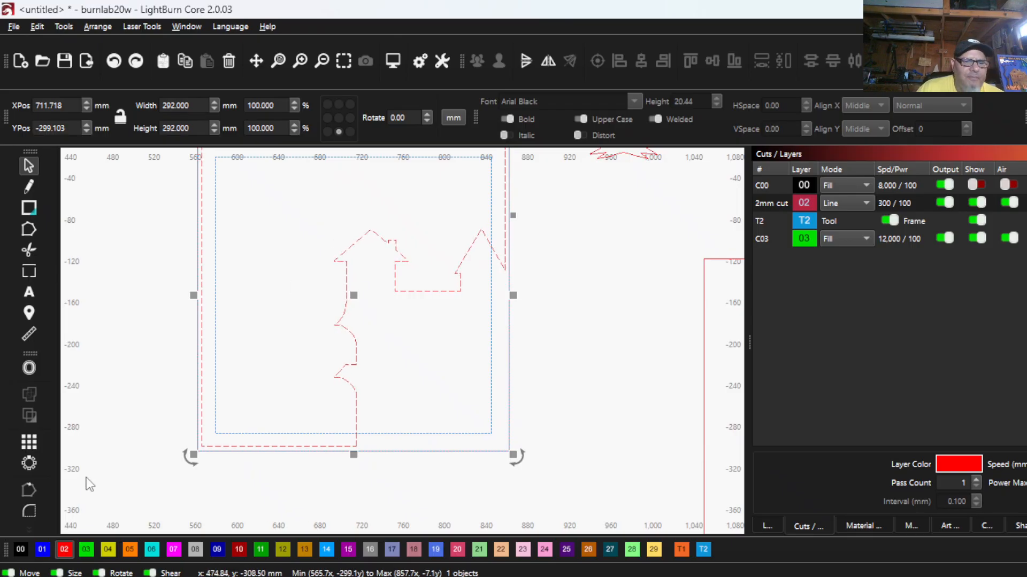
{"action": "left_click", "coordinate": [21, 549]}
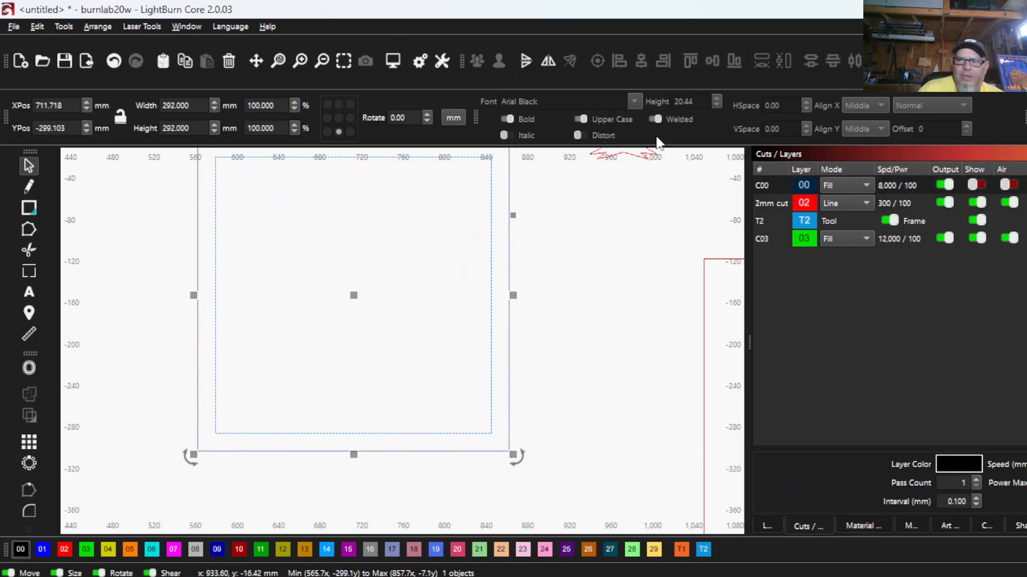
{"action": "left_click", "coordinate": [977, 185]}
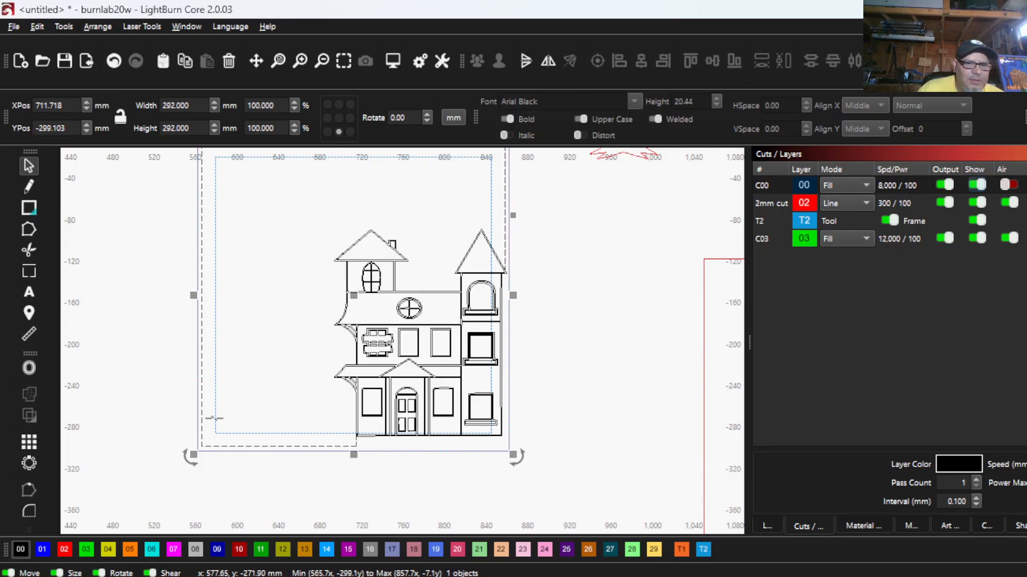
- Reselect the merged house-and-frame outline and assign it back to the red 02 cut layer
{"action": "left_click", "coordinate": [264, 407]}
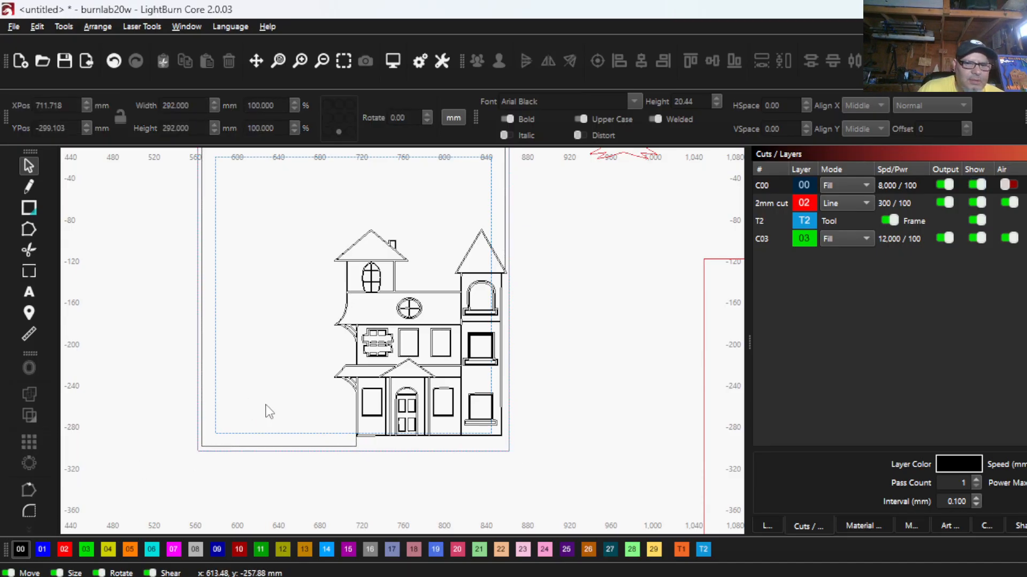
{"action": "left_click", "coordinate": [246, 446]}
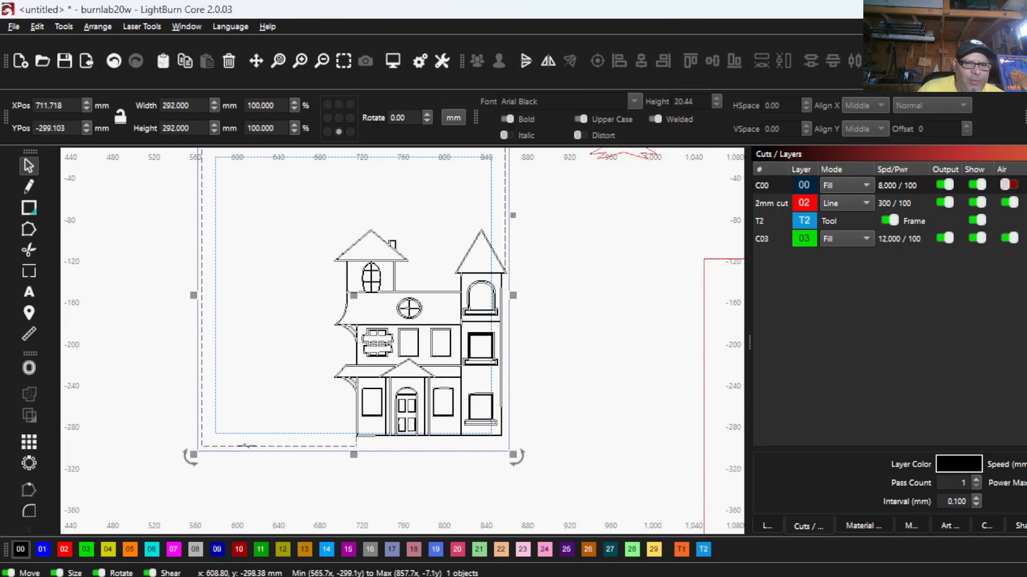
{"action": "left_click", "coordinate": [64, 549]}
{"action": "scroll", "coordinate": [384, 430], "scroll_direction": "down", "scroll_amount": 2}
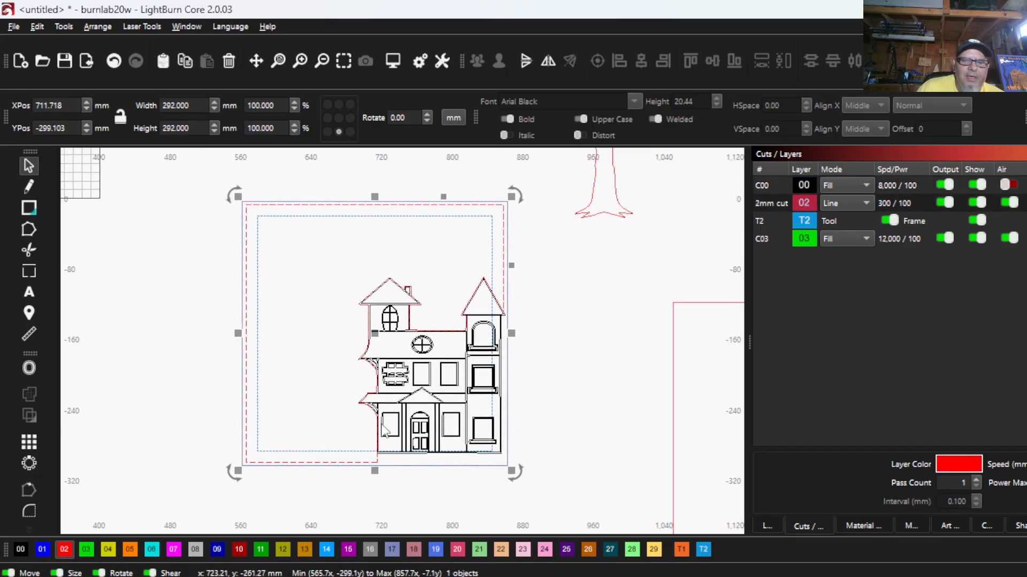
{"action": "scroll", "coordinate": [363, 369], "scroll_direction": "down", "scroll_amount": 2}
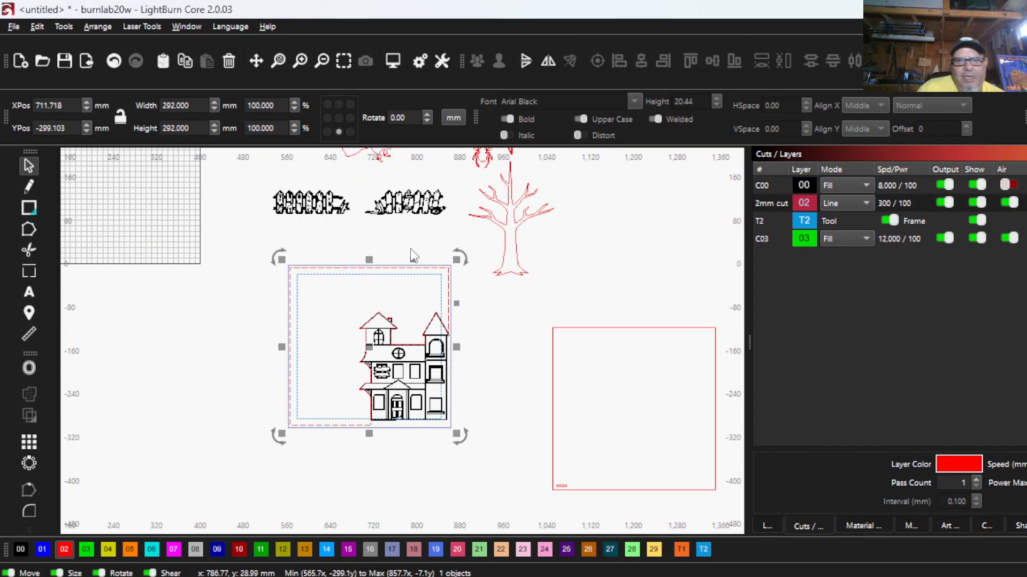
- Move the bare tree into the empty area of the frame, to the left of the house
{"action": "scroll", "coordinate": [409, 272], "scroll_direction": "up", "scroll_amount": 2}
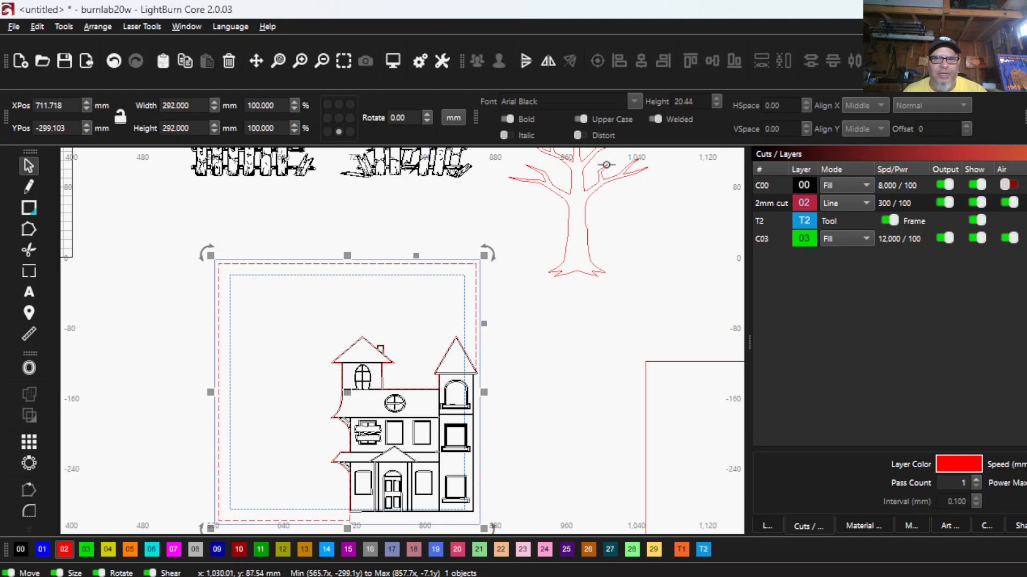
{"action": "left_click", "coordinate": [587, 220]}
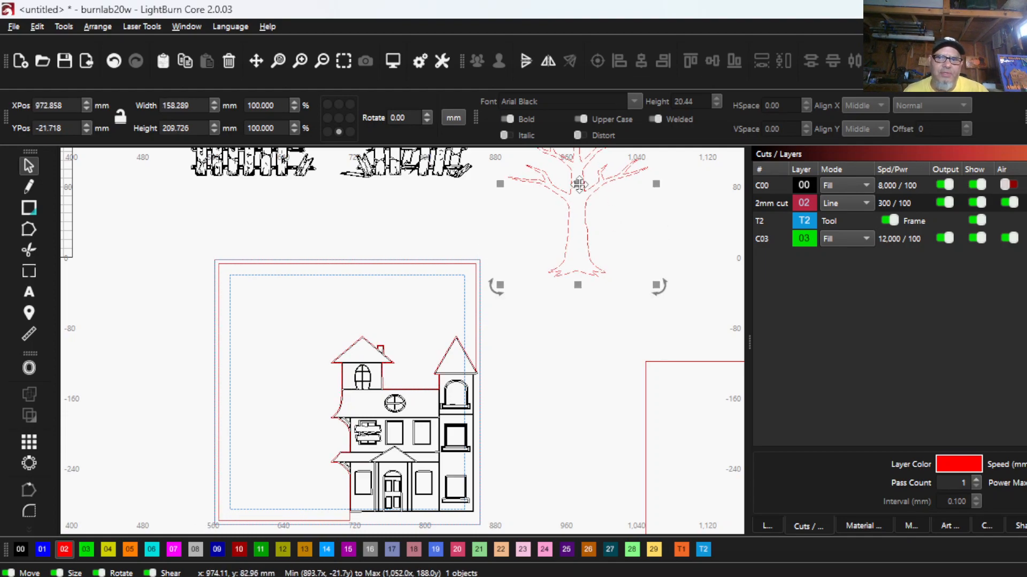
{"action": "left_click_drag", "start_coordinate": [578, 191], "coordinate": [276, 413]}
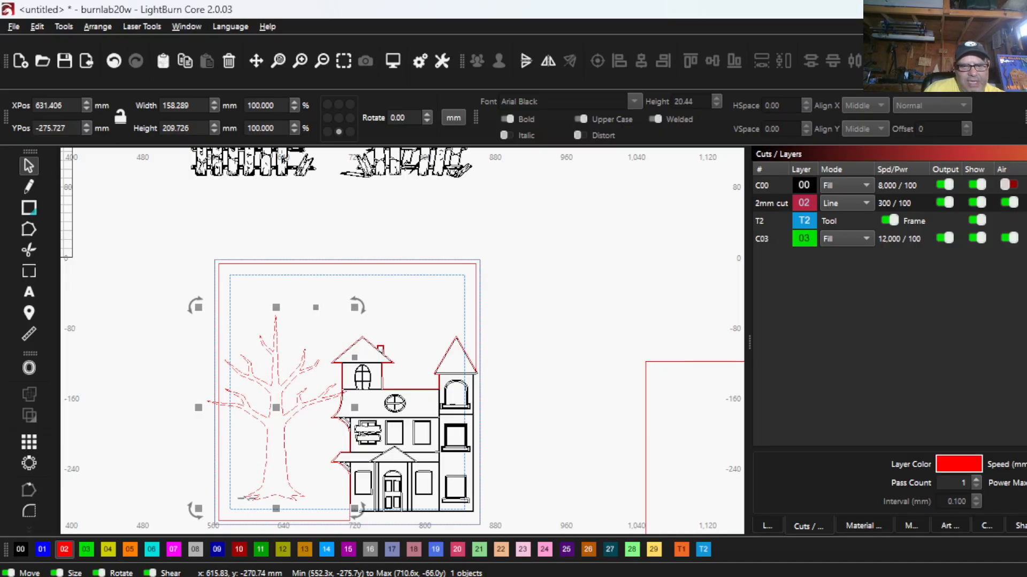
- Draw a horizontal line about 77 mm long across the tree's roots, extending past both sides
{"action": "scroll", "coordinate": [202, 472], "scroll_direction": "up", "scroll_amount": 3}
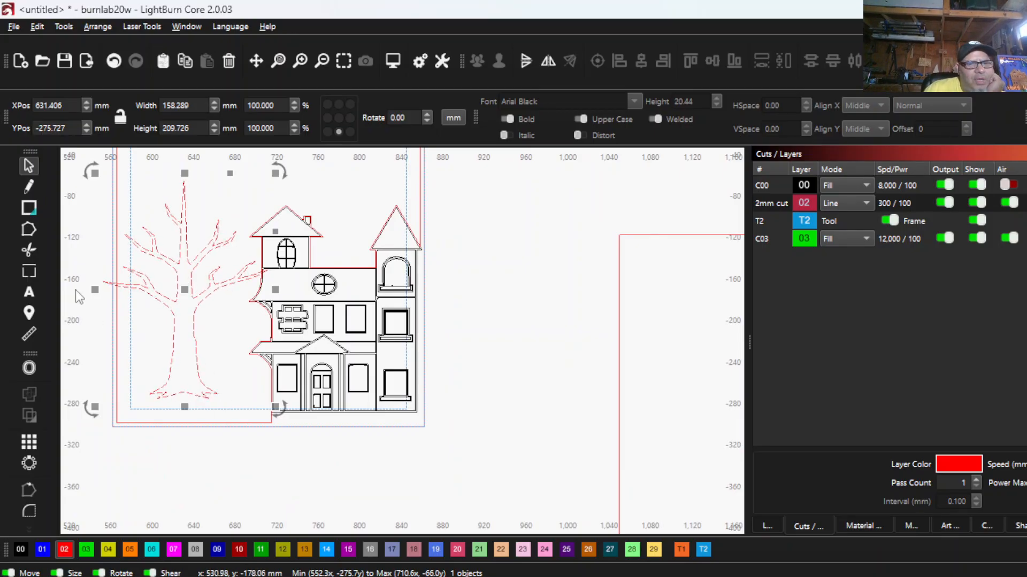
{"action": "left_click", "coordinate": [32, 184]}
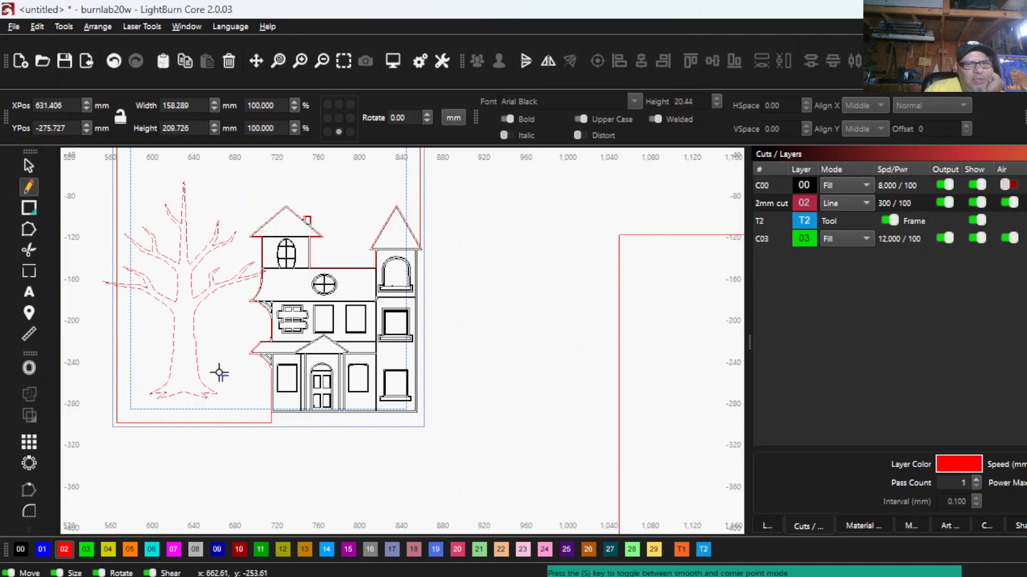
{"action": "scroll", "coordinate": [142, 392], "scroll_direction": "up", "scroll_amount": 3}
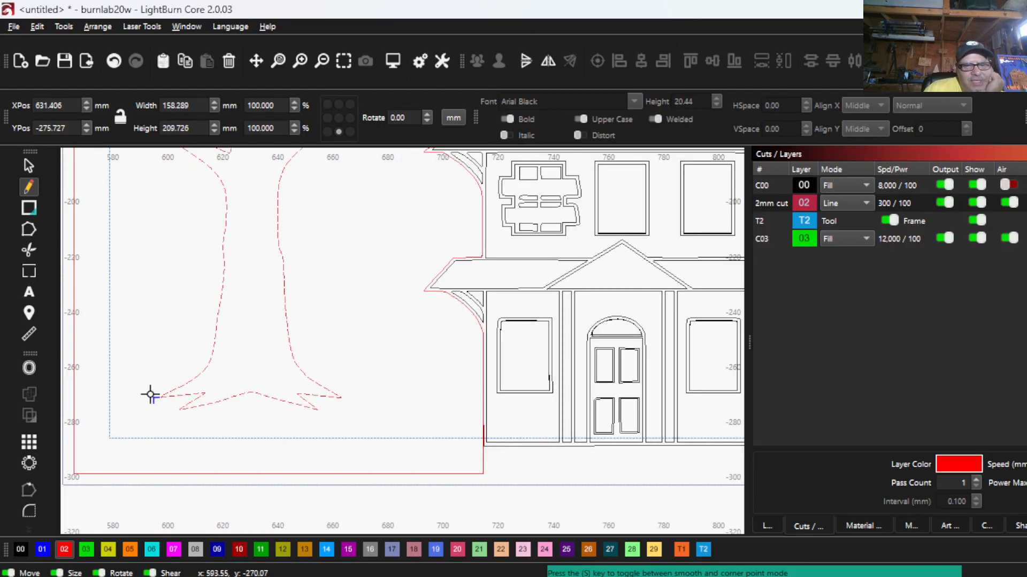
{"action": "left_click", "coordinate": [150, 394]}
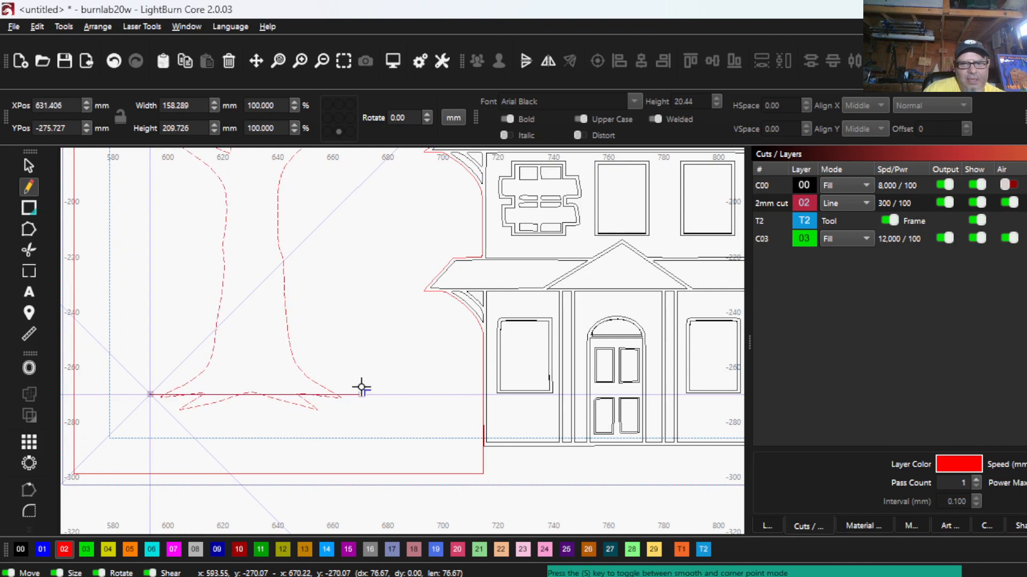
{"action": "left_click", "coordinate": [361, 387]}
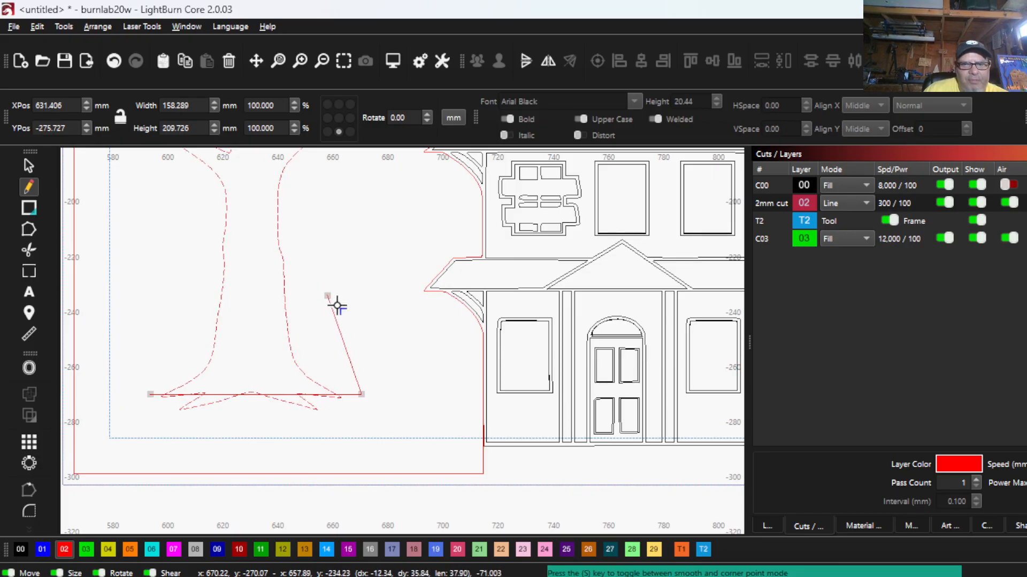
{"action": "key", "text": "Escape"}
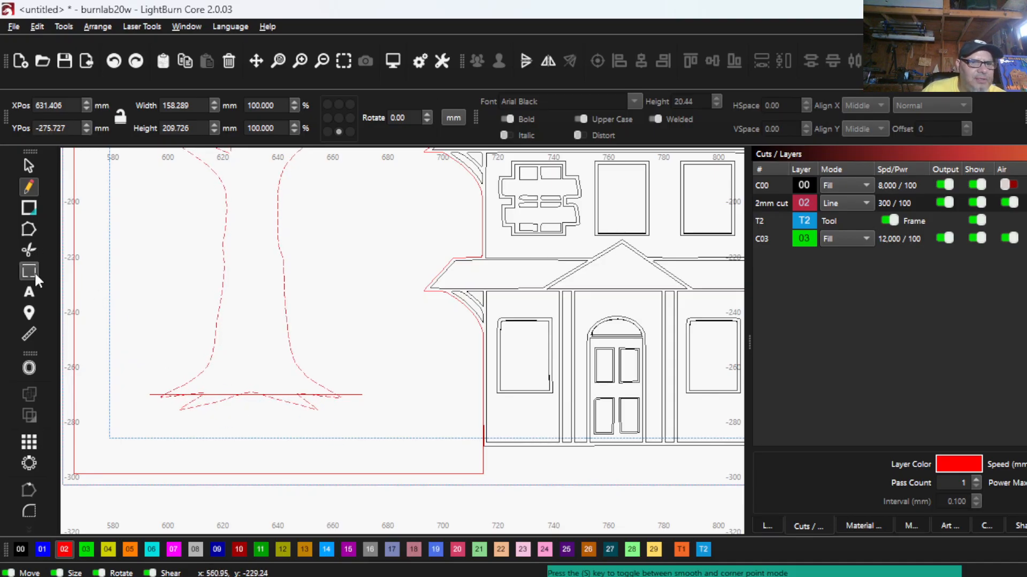
- Trim the horizontal line's left overhang and the left and middle root outlines around it
{"action": "left_click", "coordinate": [29, 250]}
{"action": "scroll", "coordinate": [161, 422], "scroll_direction": "up", "scroll_amount": 5}
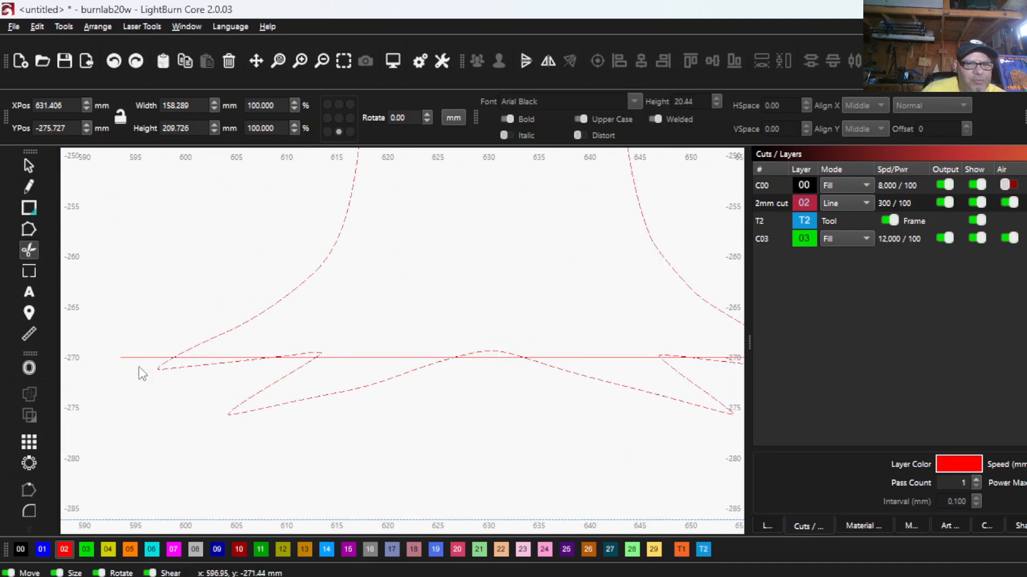
{"action": "left_click", "coordinate": [144, 358]}
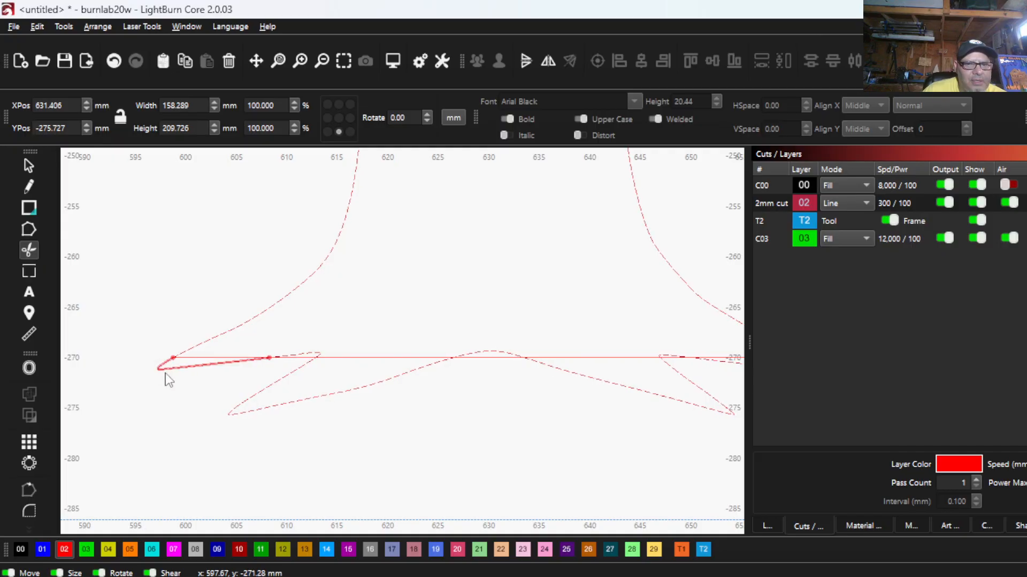
{"action": "left_click", "coordinate": [166, 370]}
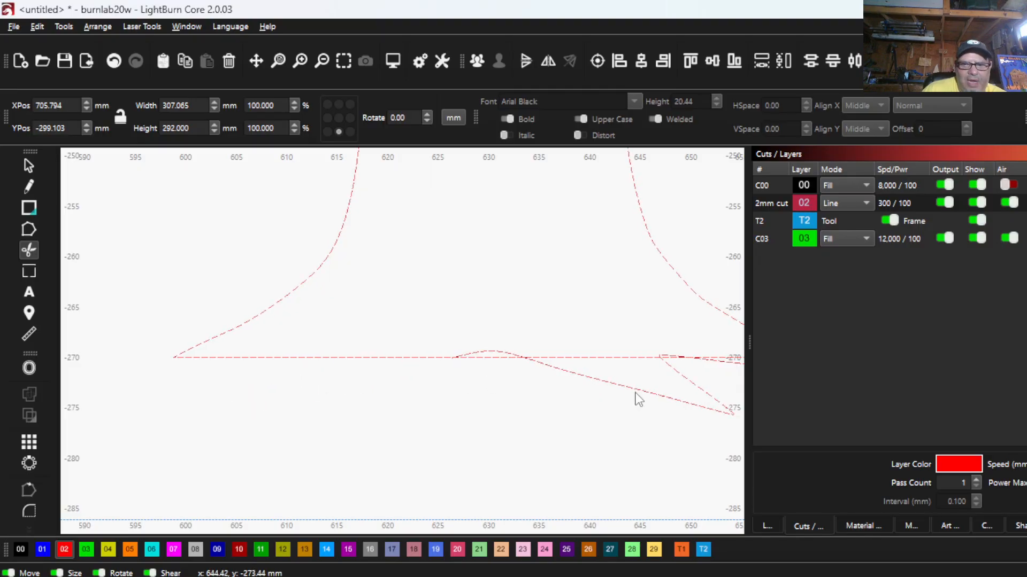
{"action": "left_click", "coordinate": [501, 356]}
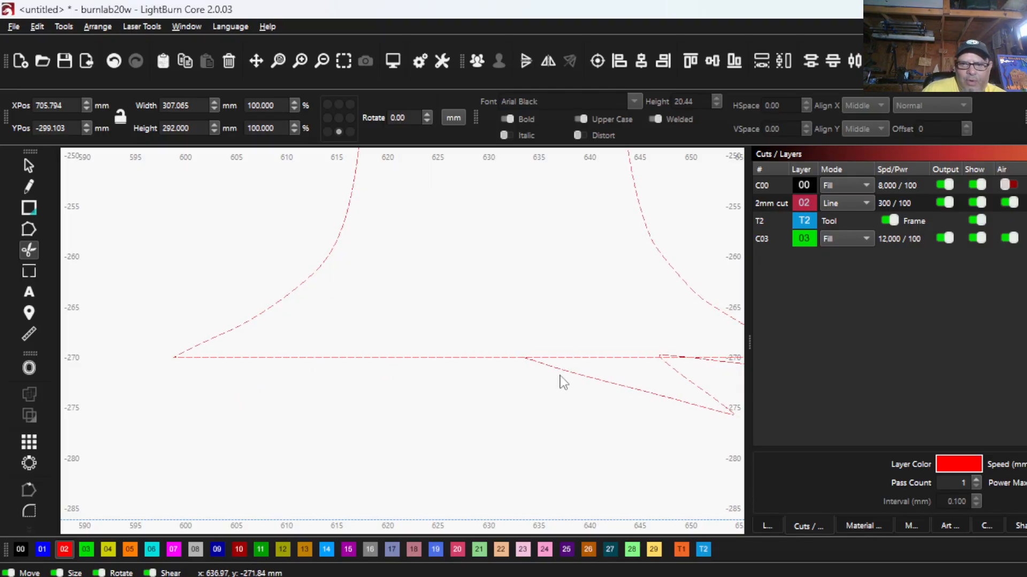
{"action": "left_click", "coordinate": [568, 371]}
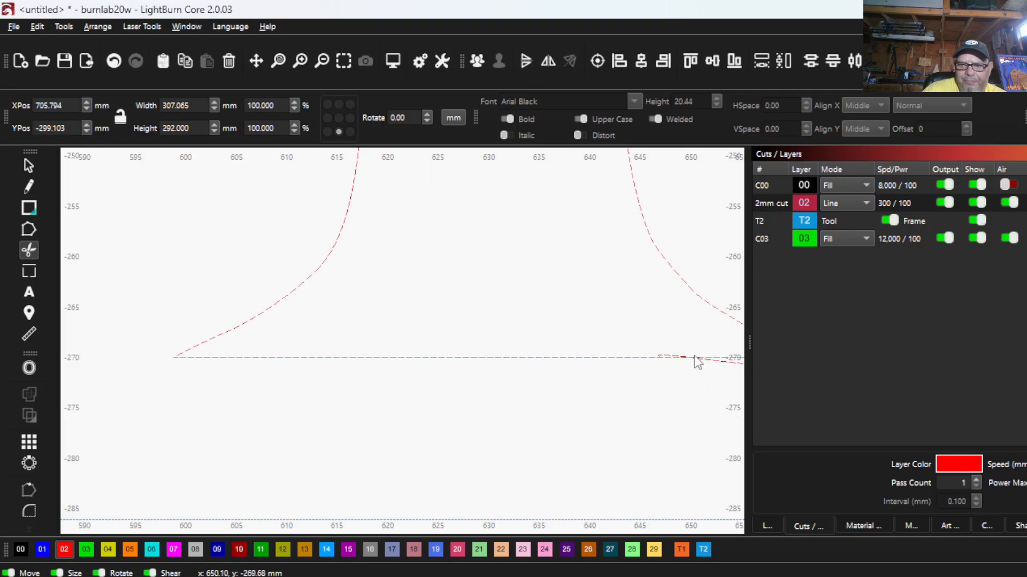
- Trim the remaining right root pieces and the line's right overhang, leaving a flat trunk base
{"action": "scroll", "coordinate": [583, 373], "scroll_direction": "down", "scroll_amount": 1}
{"action": "left_click_drag", "start_coordinate": [580, 373], "coordinate": [174, 410]}
{"action": "scroll", "coordinate": [274, 418], "scroll_direction": "up", "scroll_amount": 5}
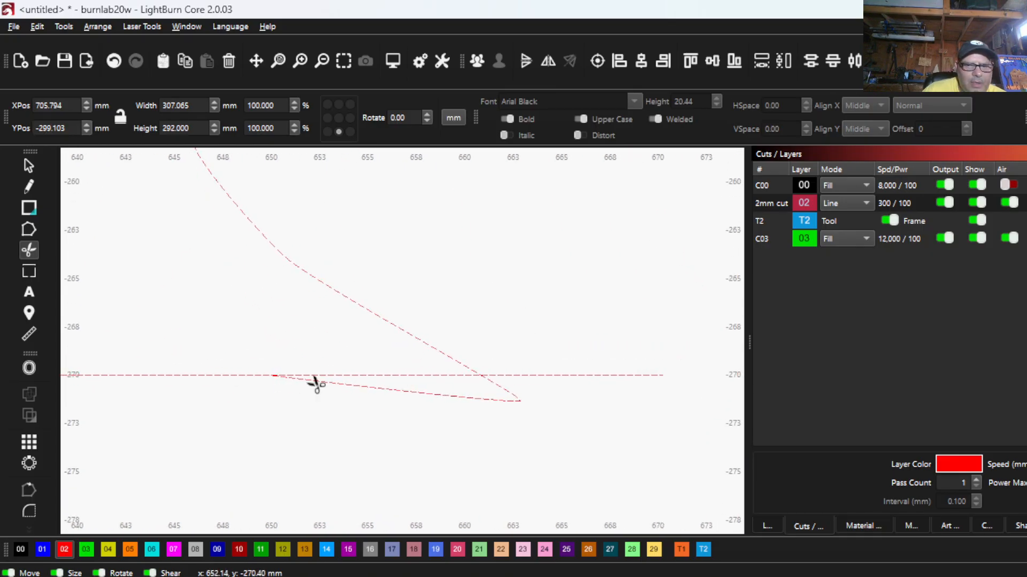
{"action": "left_click", "coordinate": [316, 384]}
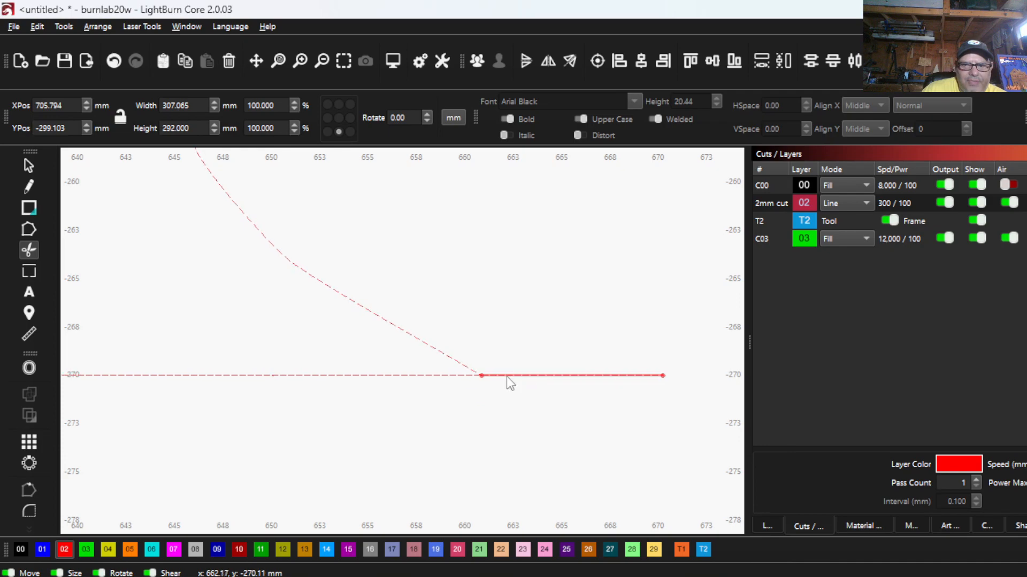
{"action": "left_click", "coordinate": [508, 376]}
{"action": "scroll", "coordinate": [362, 458], "scroll_direction": "down", "scroll_amount": 5}
{"action": "scroll", "coordinate": [342, 432], "scroll_direction": "down", "scroll_amount": 2}
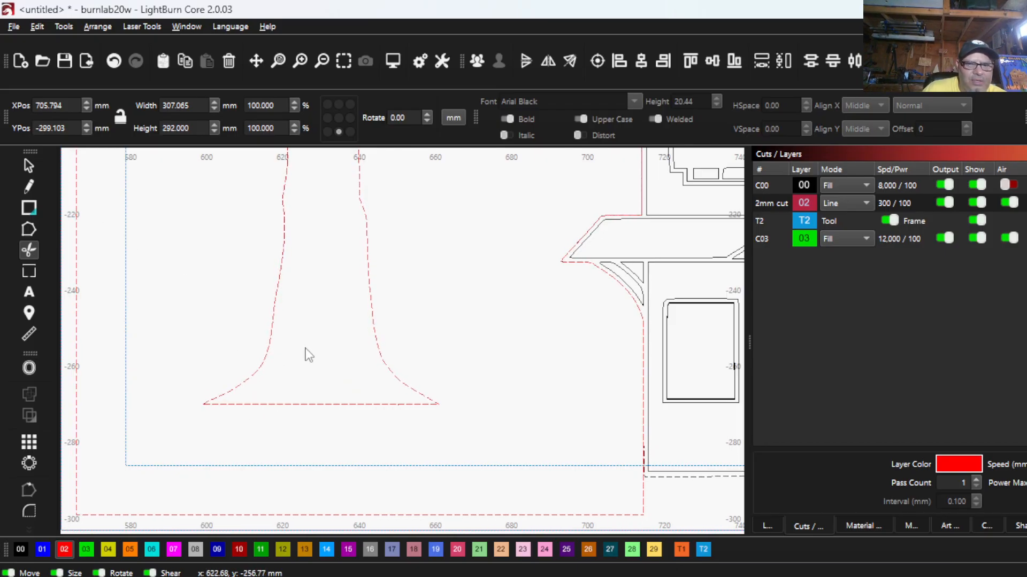
{"action": "scroll", "coordinate": [207, 435], "scroll_direction": "down", "scroll_amount": 5}
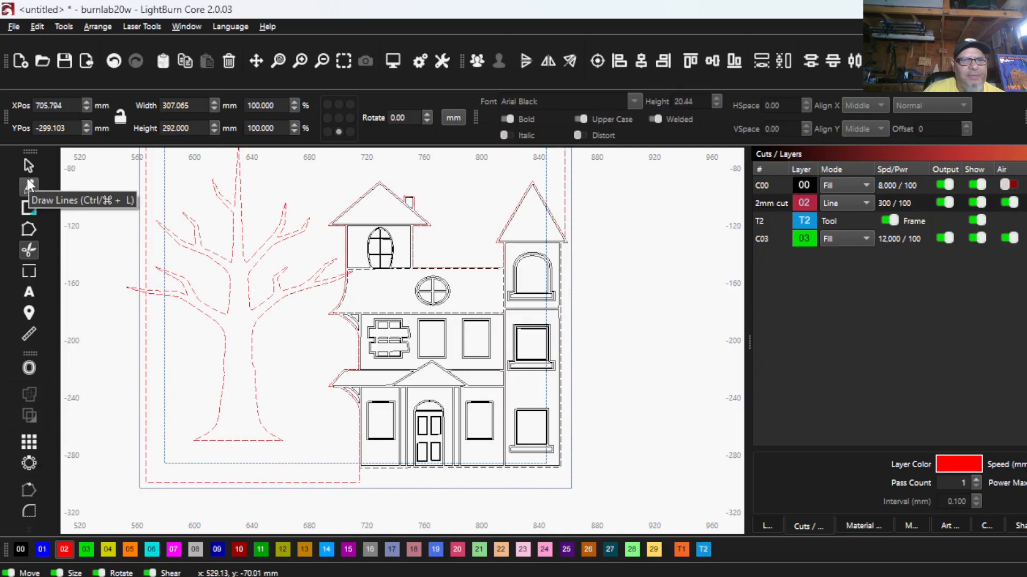
{"action": "left_click", "coordinate": [29, 167]}
{"action": "key", "text": "ctrl+a"}
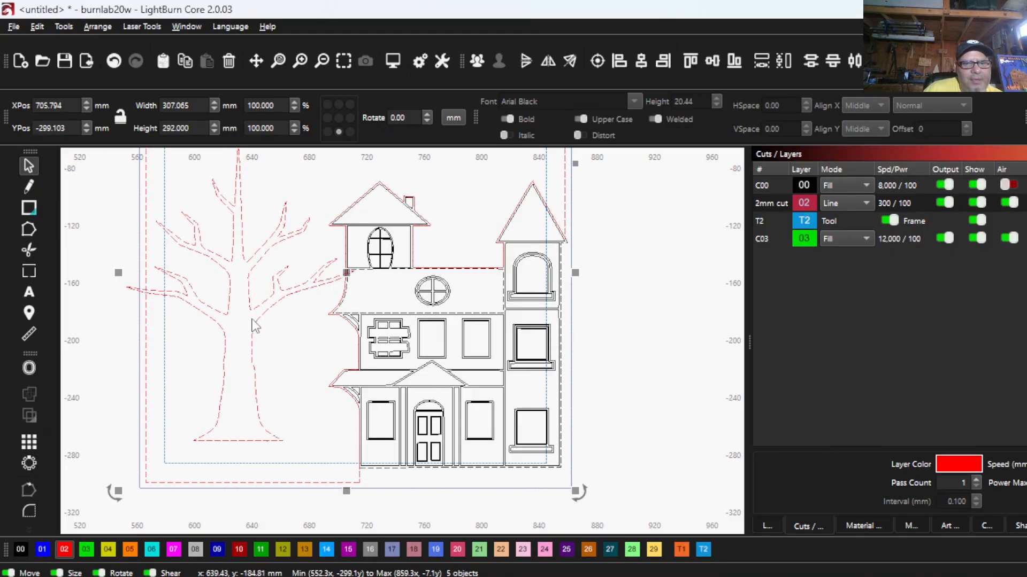
{"action": "left_click_drag", "start_coordinate": [252, 313], "coordinate": [246, 343]}
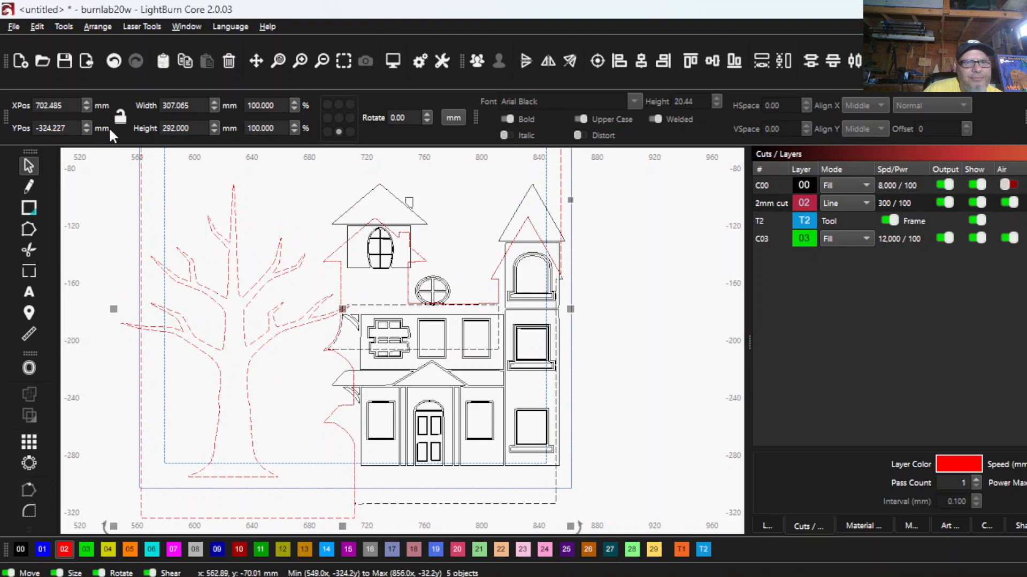
{"action": "left_click", "coordinate": [112, 63]}
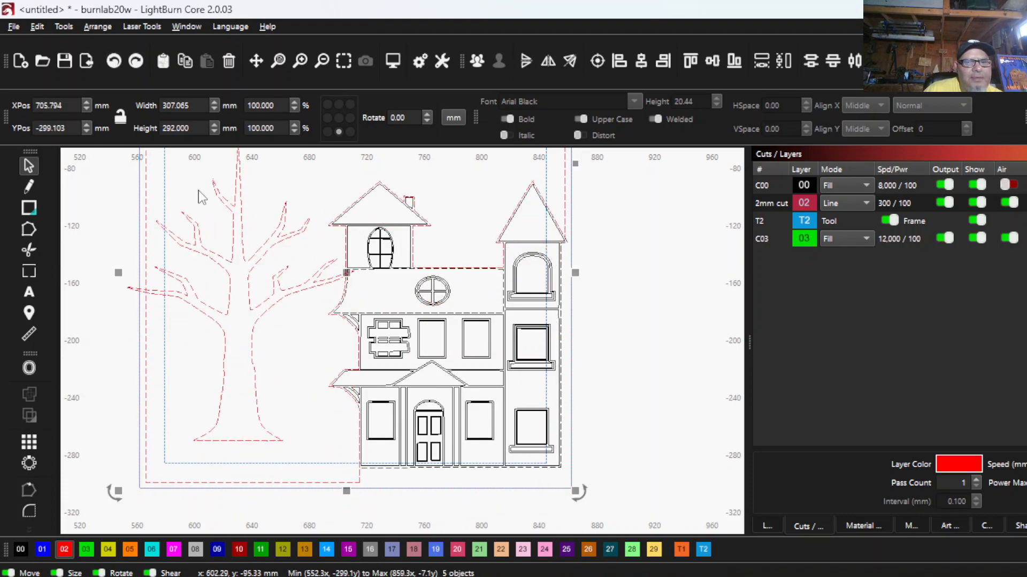
{"action": "left_click", "coordinate": [96, 298]}
- Move only the tree down until its flat base sits just over the frame's bottom edge
{"action": "left_click", "coordinate": [253, 283]}
{"action": "scroll", "coordinate": [246, 321], "scroll_direction": "down", "scroll_amount": 2}
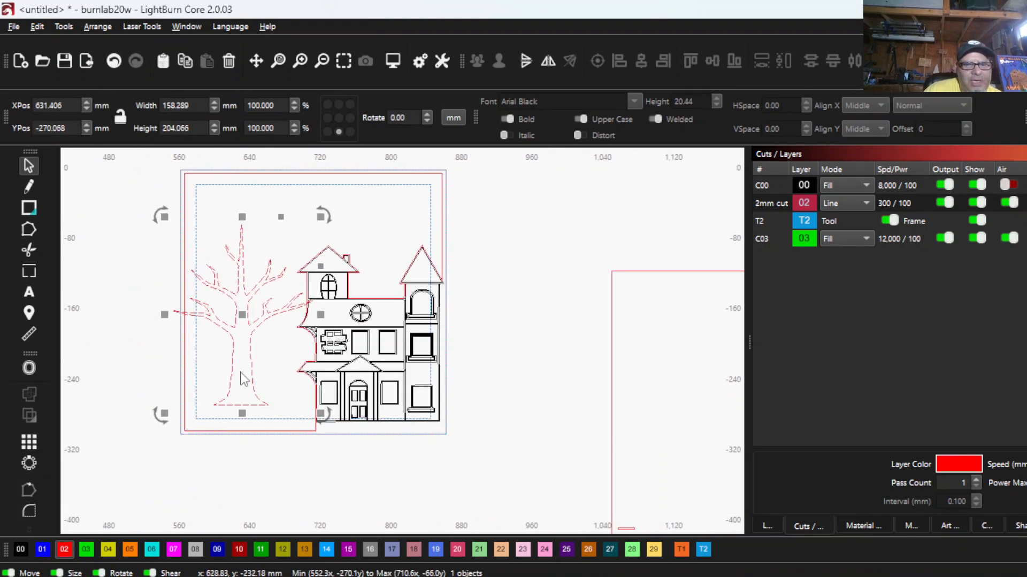
{"action": "left_click_drag", "start_coordinate": [244, 320], "coordinate": [251, 348]}
{"action": "scroll", "coordinate": [257, 374], "scroll_direction": "up", "scroll_amount": 5}
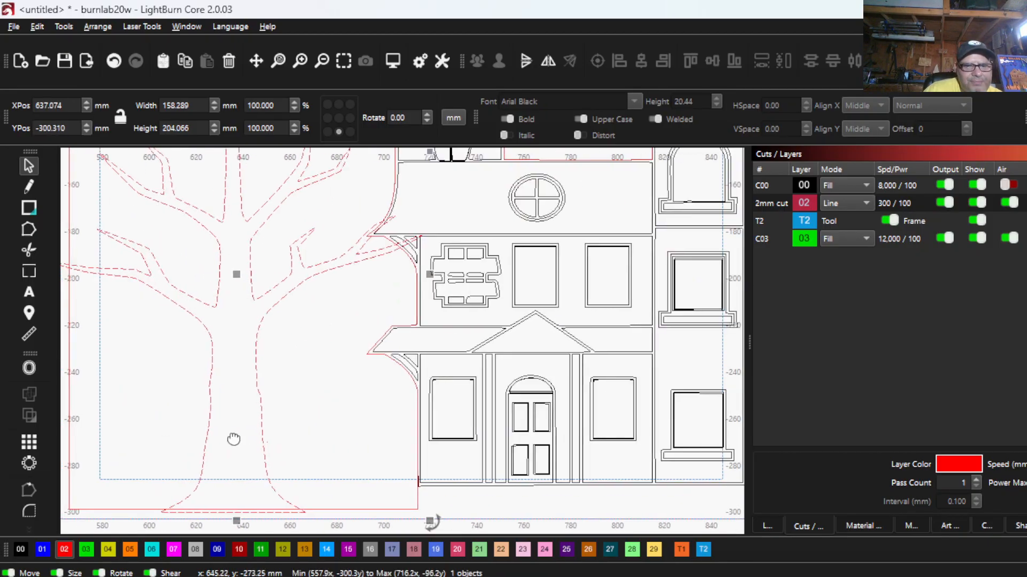
{"action": "scroll", "coordinate": [268, 396], "scroll_direction": "down", "scroll_amount": 3}
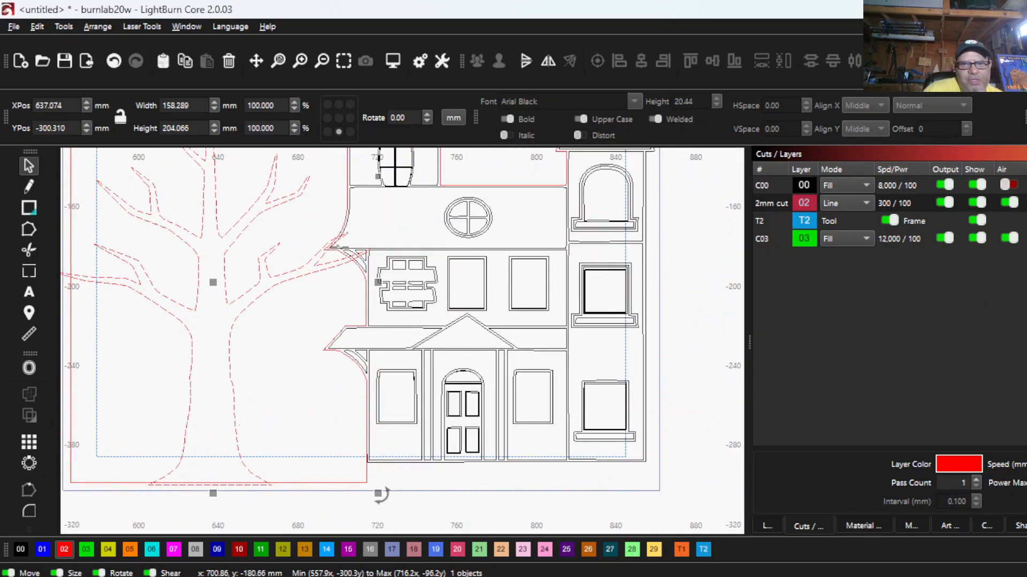
- Nudge the tree 3 mm to the left, away from the house
{"action": "scroll", "coordinate": [339, 270], "scroll_direction": "down", "scroll_amount": 2}
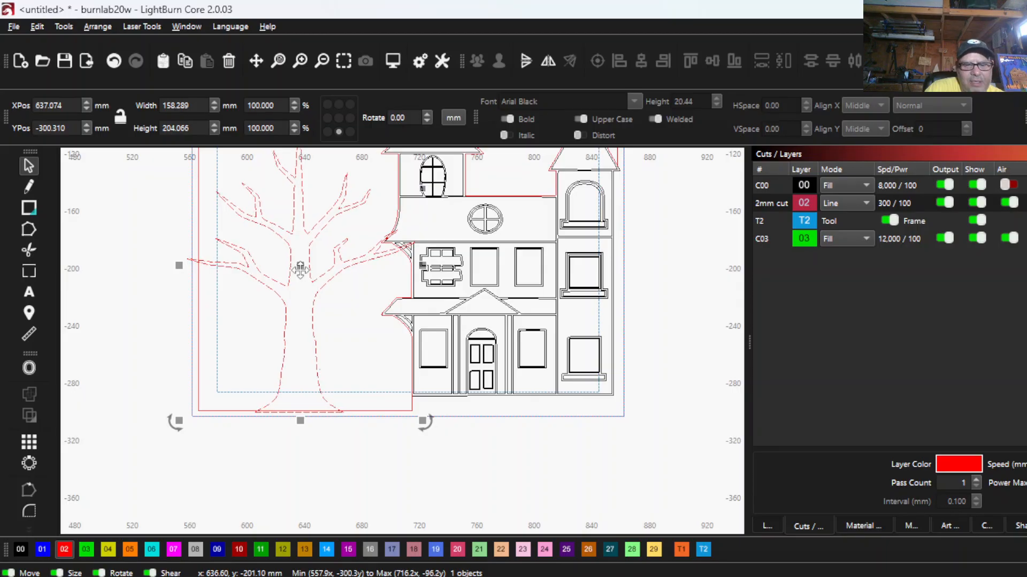
{"action": "key", "text": "Left"}
{"action": "key", "text": "Left"}
{"action": "key", "text": "Left"}
{"action": "key", "text": "Left"}
{"action": "key", "text": "Left"}
{"action": "key", "text": "Left"}
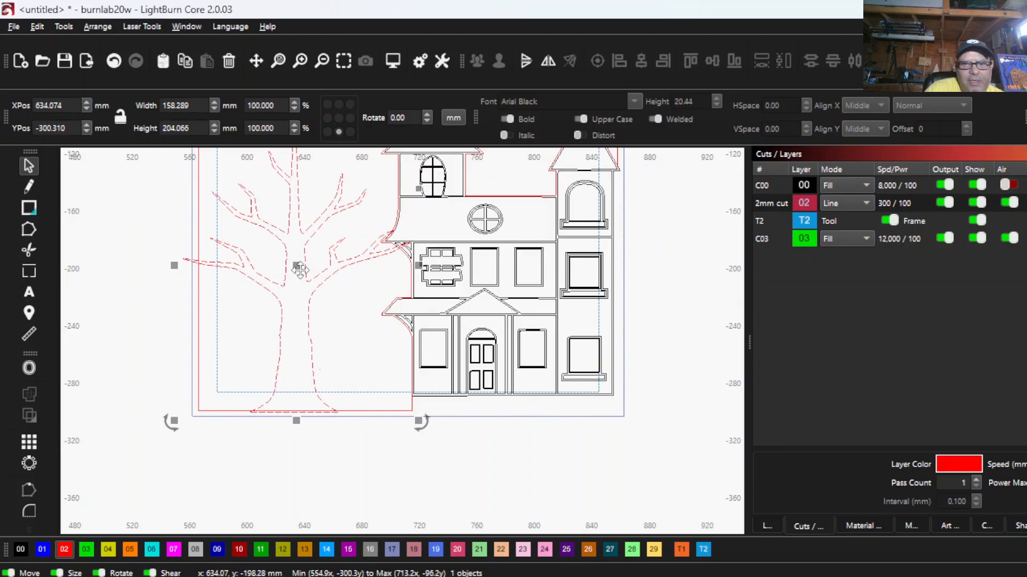
- Move the tree 10 mm farther left so its outer branches extend past the frame's left edge
{"action": "key", "text": "Left"}
{"action": "key", "text": "Left"}
{"action": "key", "text": "Left"}
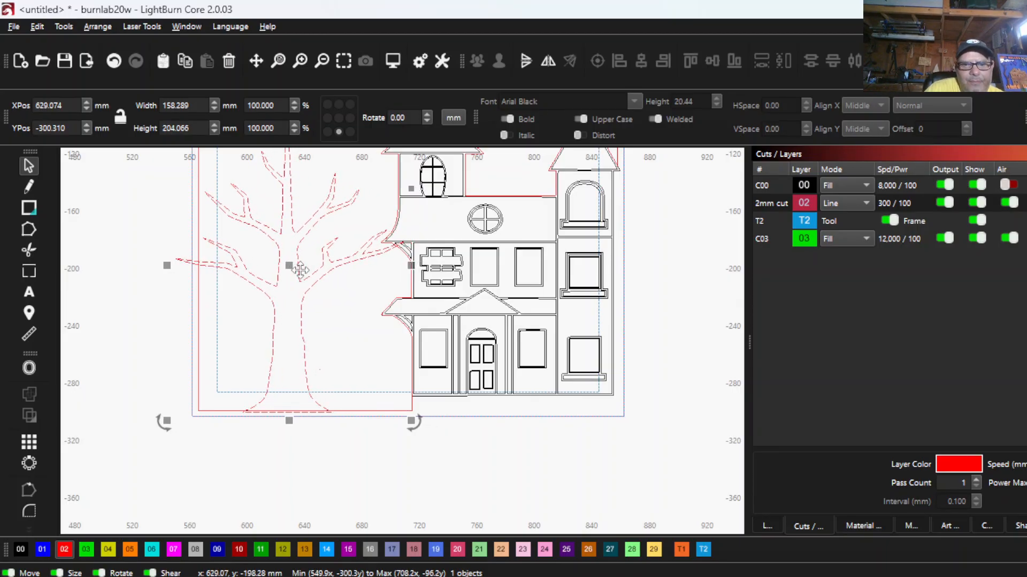
{"action": "key", "text": "Left"}
{"action": "key", "text": "Left"}
{"action": "key", "text": "Left"}
{"action": "key", "text": "Left"}
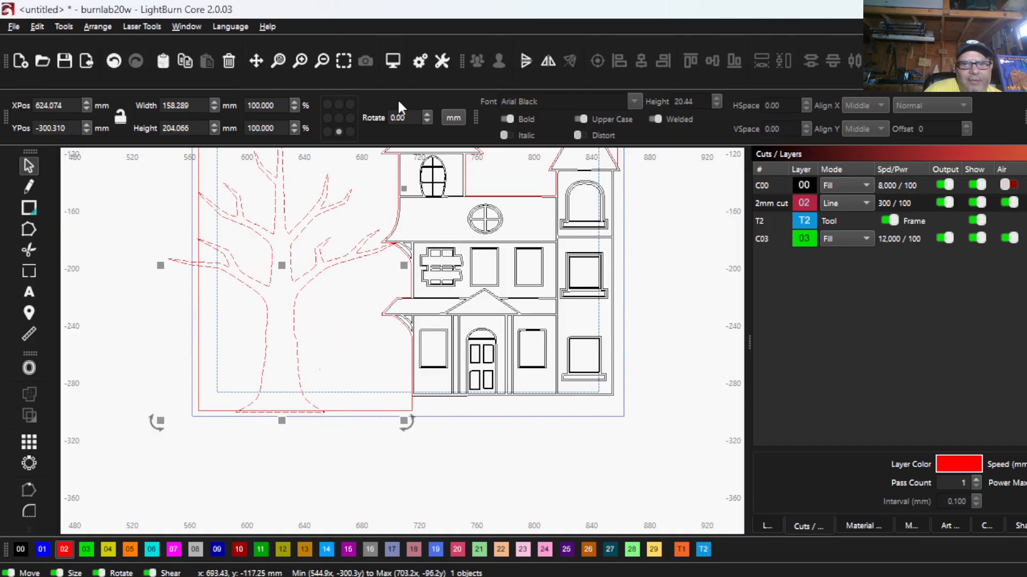
{"action": "scroll", "coordinate": [415, 266], "scroll_direction": "up", "scroll_amount": 5}
{"action": "scroll", "coordinate": [394, 266], "scroll_direction": "down", "scroll_amount": 2}
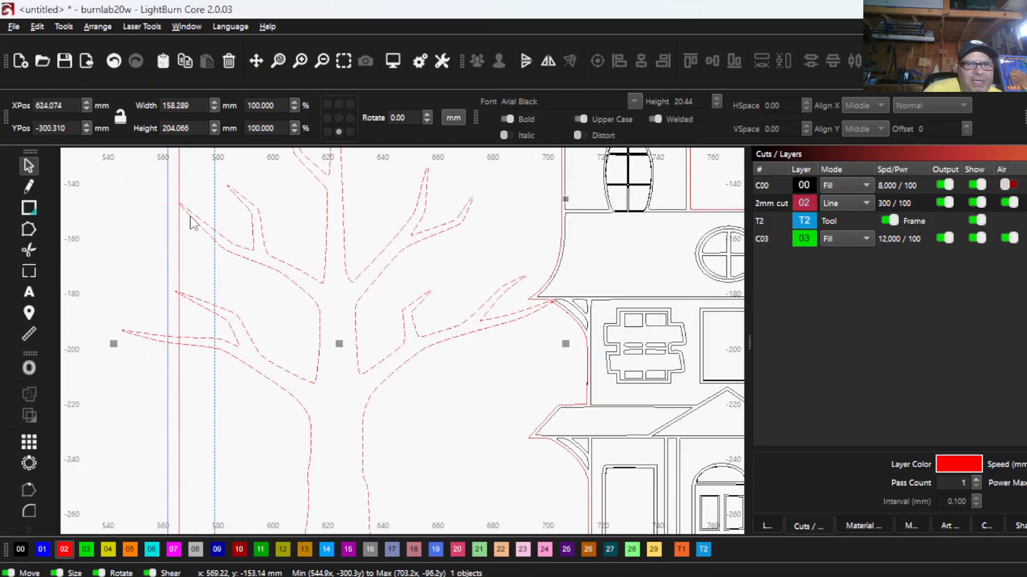
- Raise the tree 1 mm so its flat base lines up with the frame's bottom cut line
{"action": "scroll", "coordinate": [187, 215], "scroll_direction": "up", "scroll_amount": 5}
{"action": "scroll", "coordinate": [171, 239], "scroll_direction": "down", "scroll_amount": 8}
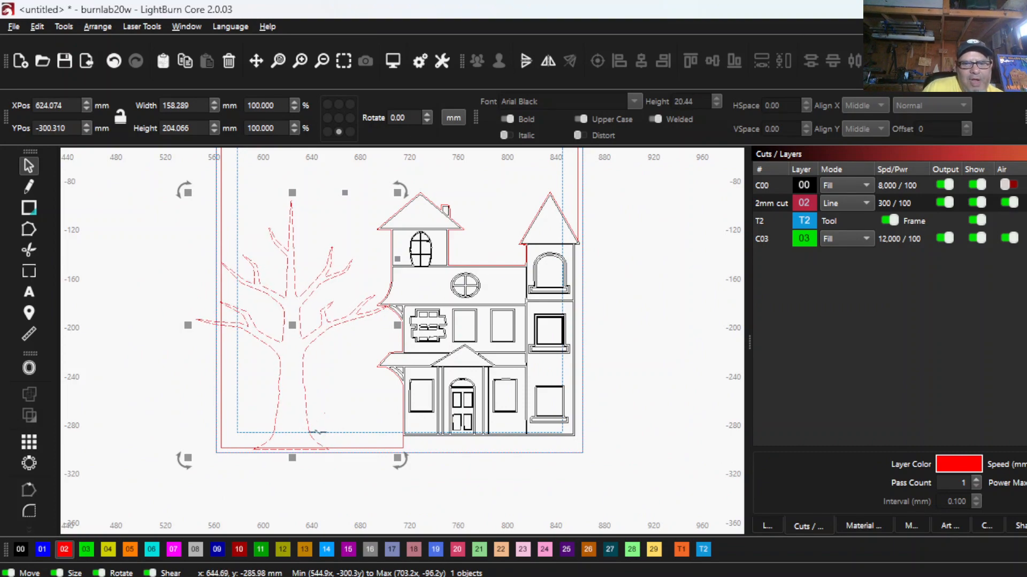
{"action": "key", "text": "Up"}
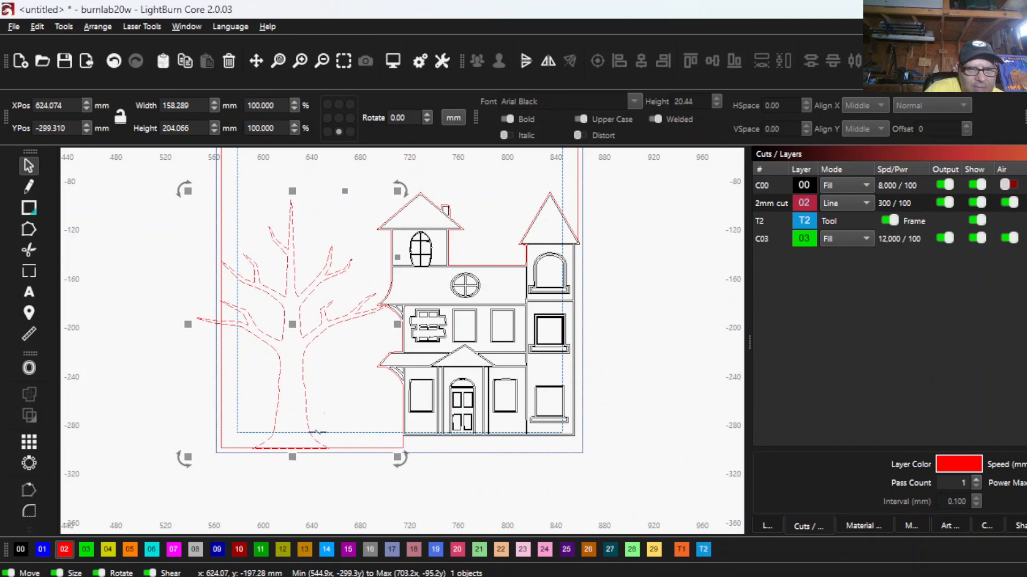
{"action": "scroll", "coordinate": [289, 431], "scroll_direction": "up", "scroll_amount": 5}
{"action": "scroll", "coordinate": [291, 395], "scroll_direction": "down", "scroll_amount": 1}
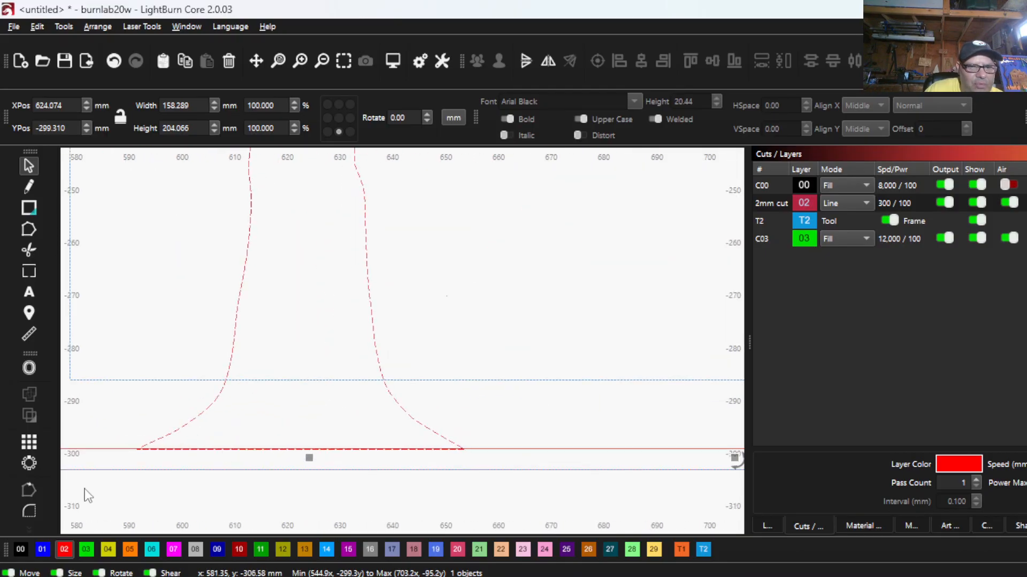
{"action": "scroll", "coordinate": [276, 391], "scroll_direction": "up", "scroll_amount": 4}
{"action": "scroll", "coordinate": [294, 432], "scroll_direction": "down", "scroll_amount": 4}
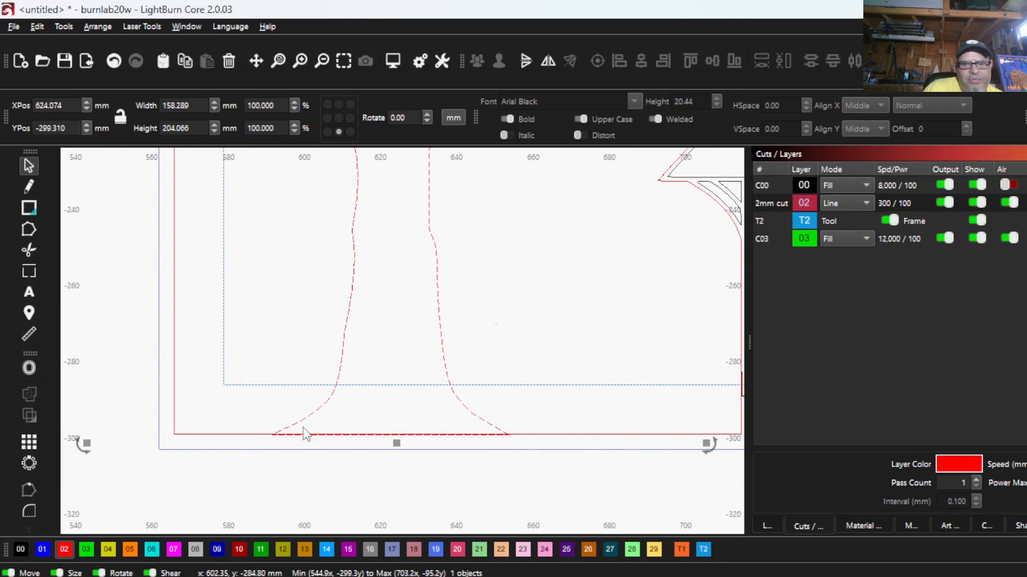
- Select the tree and the house-and-frame outline together and apply Subtract B - A in the Boolean Assistant
{"action": "left_click_drag", "start_coordinate": [227, 436], "coordinate": [208, 412]}
{"action": "scroll", "coordinate": [144, 365], "scroll_direction": "down", "scroll_amount": 2}
{"action": "scroll", "coordinate": [171, 362], "scroll_direction": "down", "scroll_amount": 2}
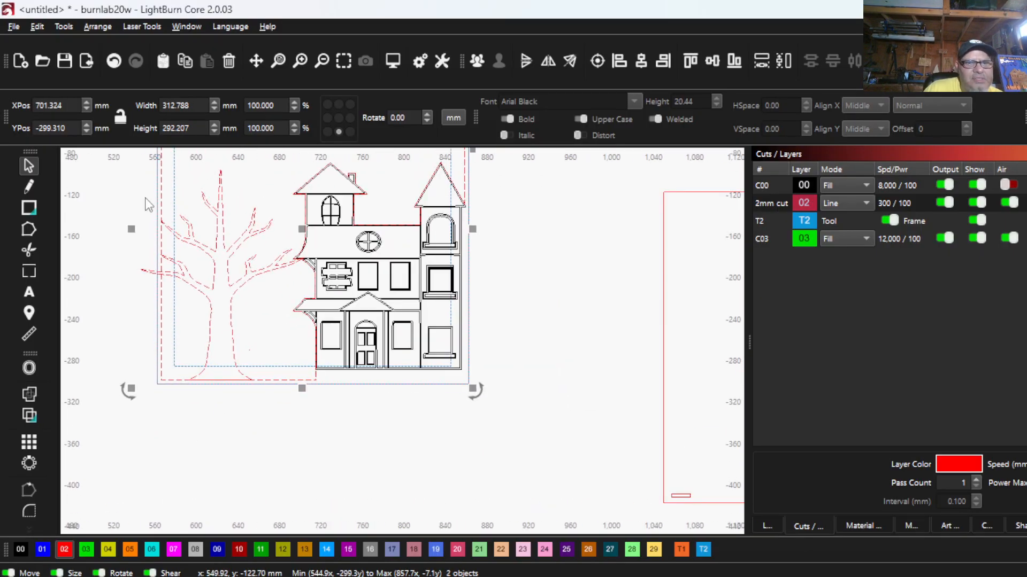
{"action": "left_click", "coordinate": [27, 417]}
{"action": "left_click", "coordinate": [971, 190]}
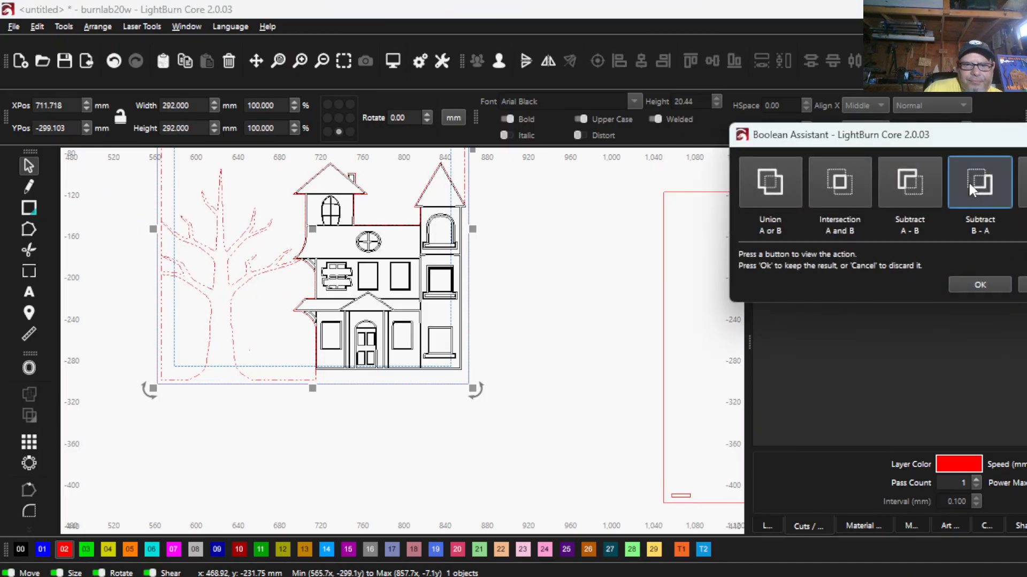
{"action": "left_click", "coordinate": [902, 186]}
{"action": "left_click", "coordinate": [851, 178]}
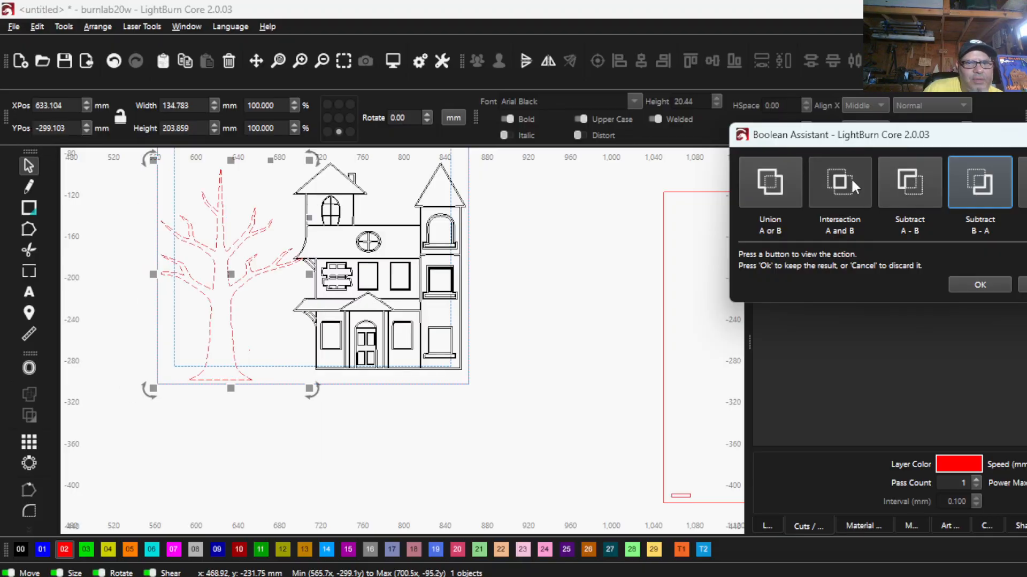
{"action": "left_click", "coordinate": [766, 185]}
{"action": "left_click", "coordinate": [969, 186]}
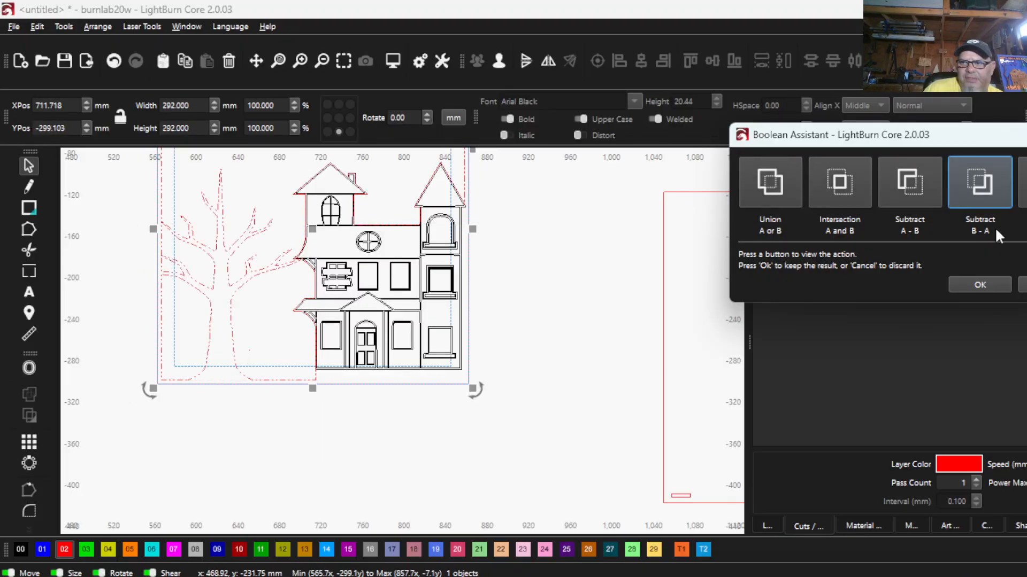
{"action": "left_click", "coordinate": [993, 283]}
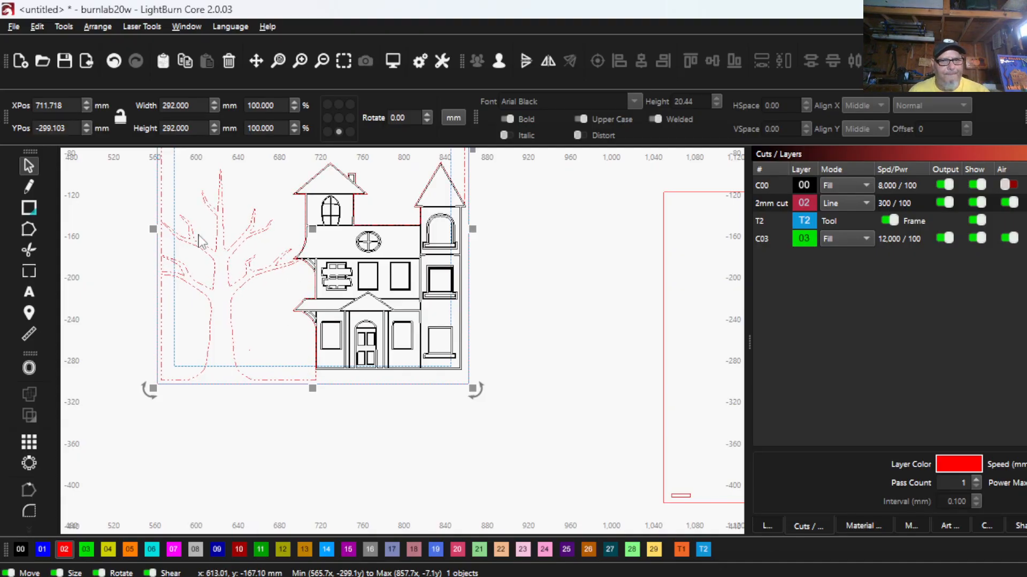
- Temporarily hide the C00 layer to examine the subtracted cut outline, especially where the branch meets the house's lower roof
{"action": "scroll", "coordinate": [341, 241], "scroll_direction": "up", "scroll_amount": 2}
{"action": "scroll", "coordinate": [433, 246], "scroll_direction": "up", "scroll_amount": 8}
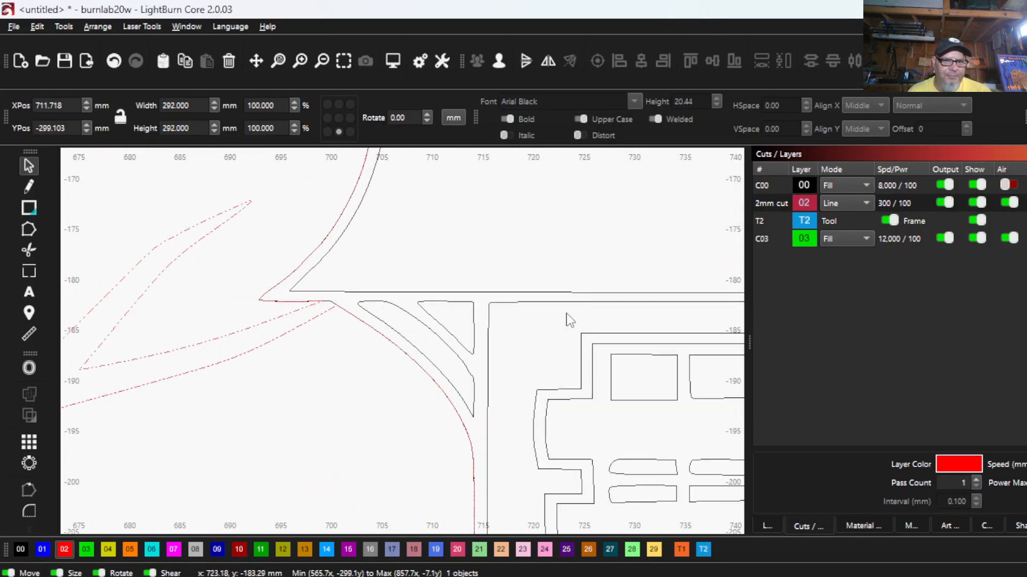
{"action": "scroll", "coordinate": [456, 324], "scroll_direction": "up", "scroll_amount": 3}
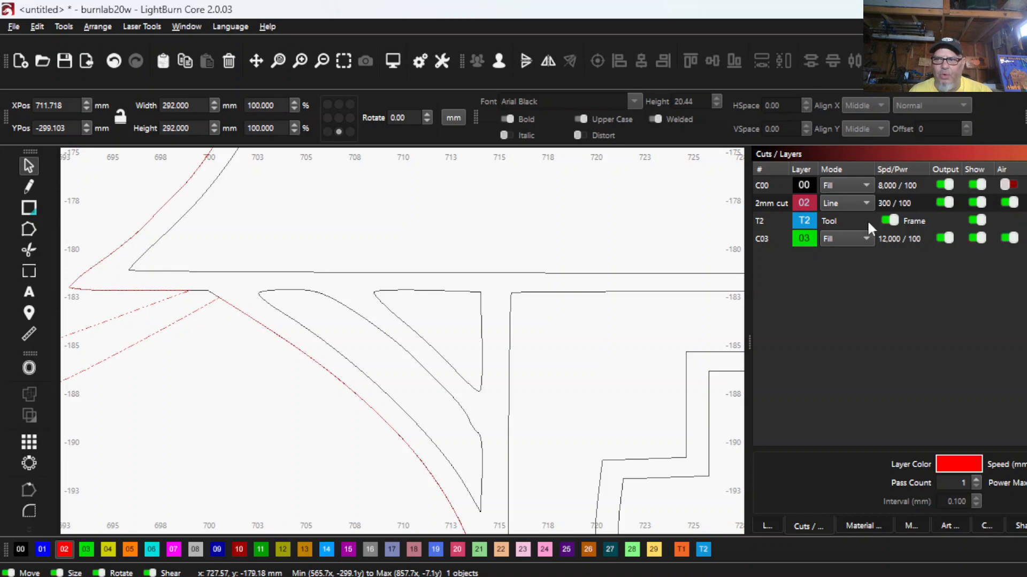
{"action": "left_click", "coordinate": [978, 187]}
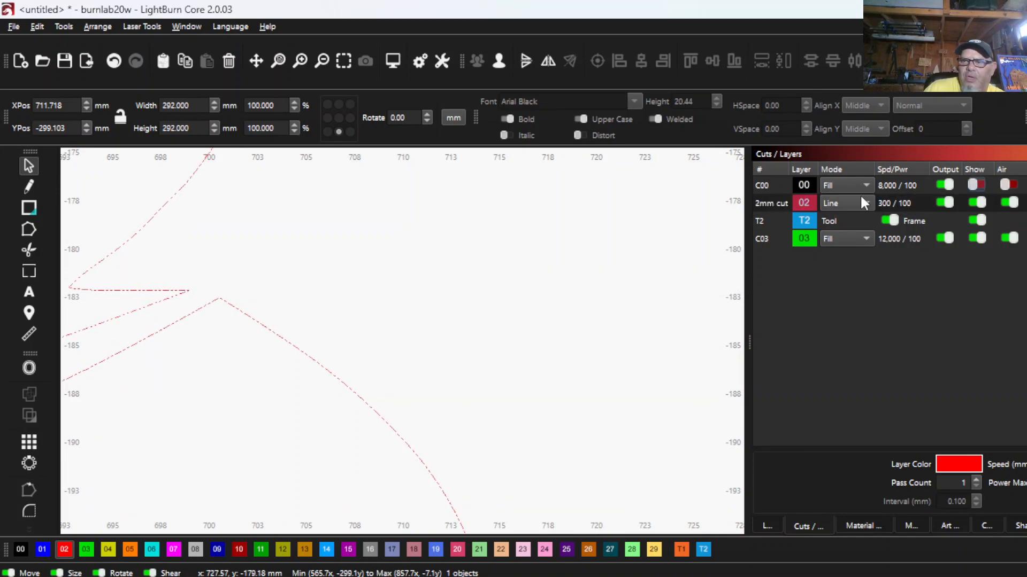
{"action": "scroll", "coordinate": [550, 355], "scroll_direction": "down", "scroll_amount": 2}
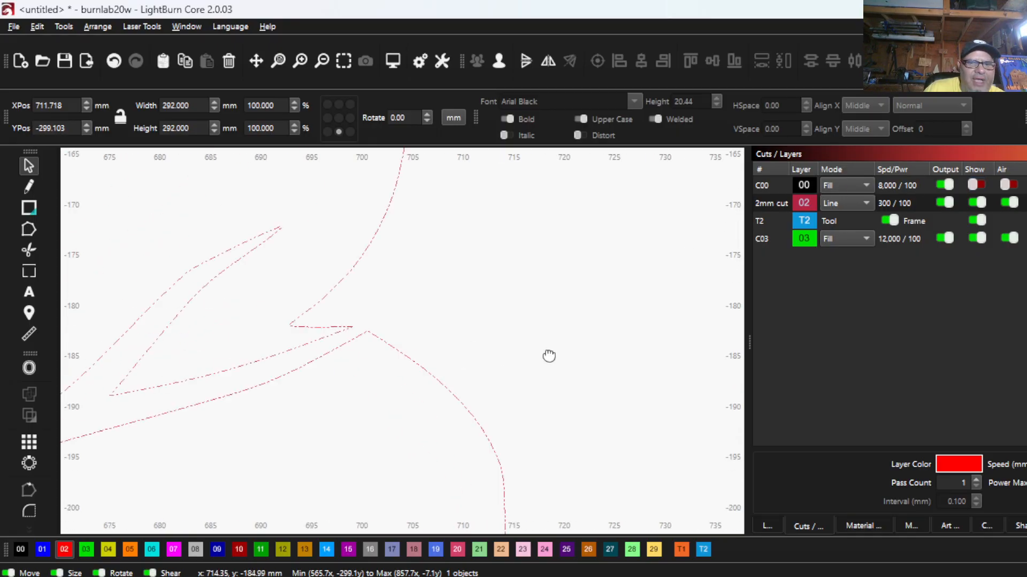
{"action": "scroll", "coordinate": [506, 342], "scroll_direction": "down", "scroll_amount": 5}
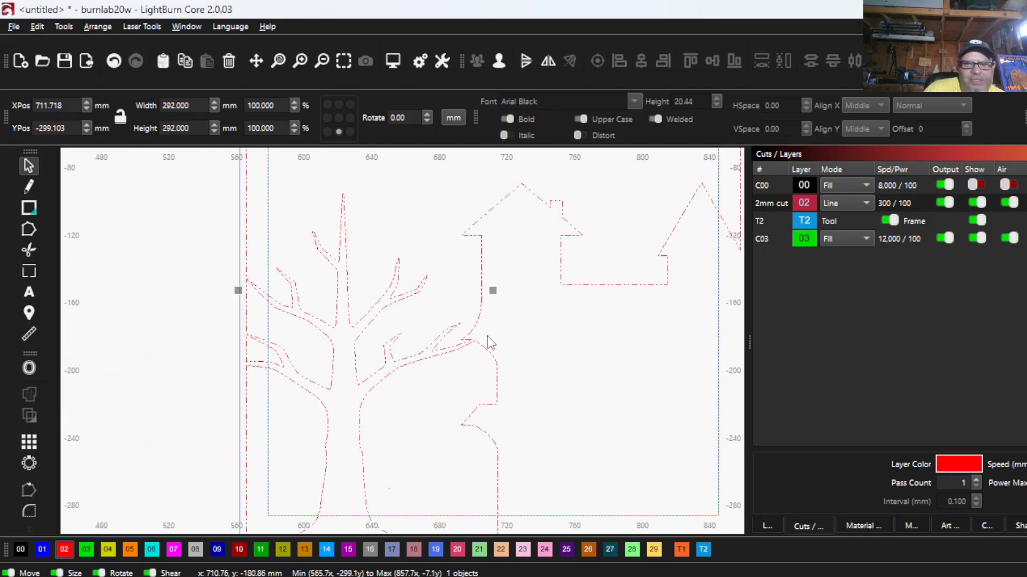
{"action": "scroll", "coordinate": [271, 359], "scroll_direction": "up", "scroll_amount": 2}
{"action": "scroll", "coordinate": [314, 339], "scroll_direction": "down", "scroll_amount": 5}
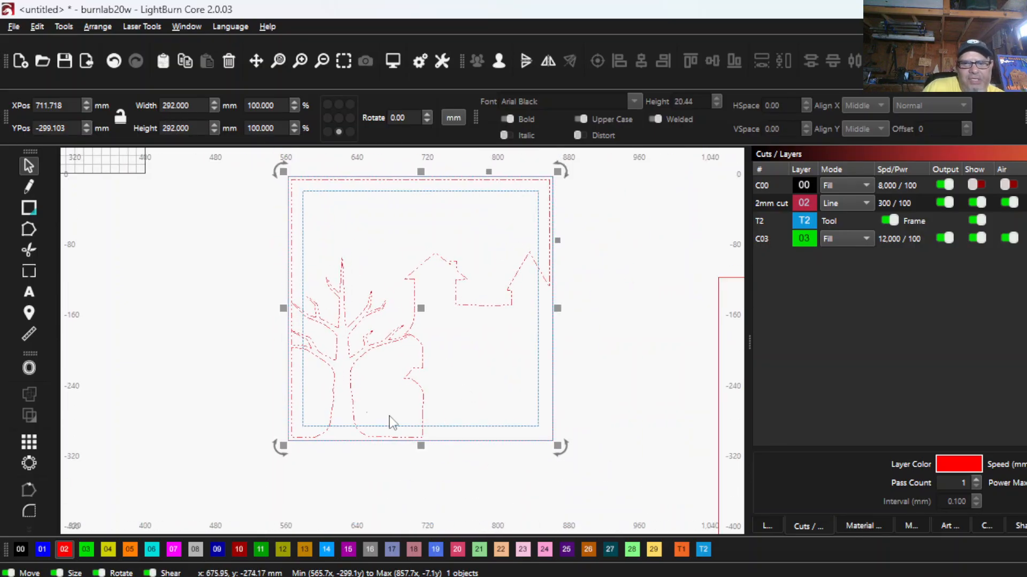
{"action": "left_click", "coordinate": [369, 378]}
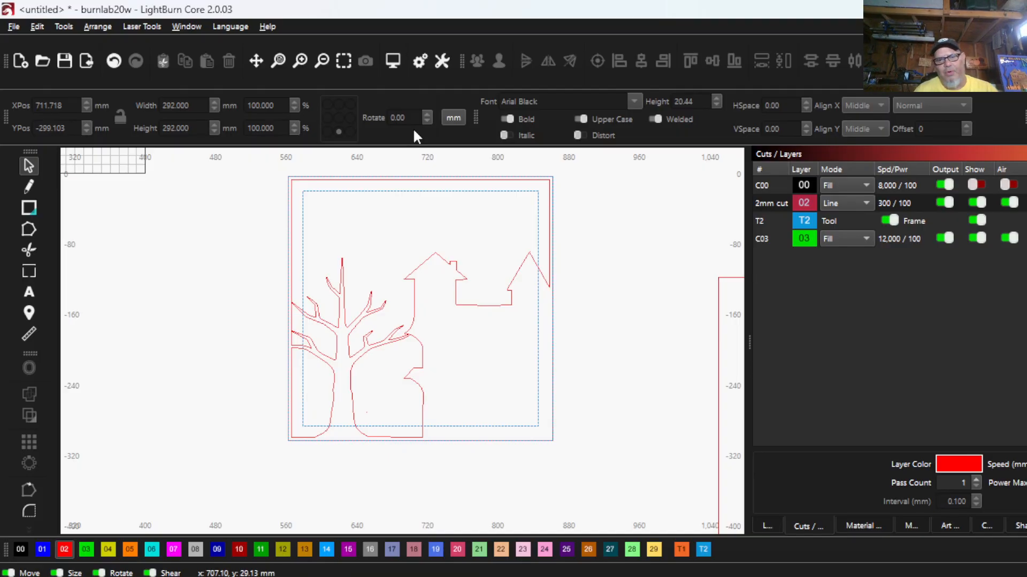
{"action": "left_click", "coordinate": [975, 186]}
- Draw a circle about 92 mm in diameter in the frame's upper-left corner, tangent to the frame's top and left cut lines
{"action": "scroll", "coordinate": [652, 398], "scroll_direction": "down", "scroll_amount": 2}
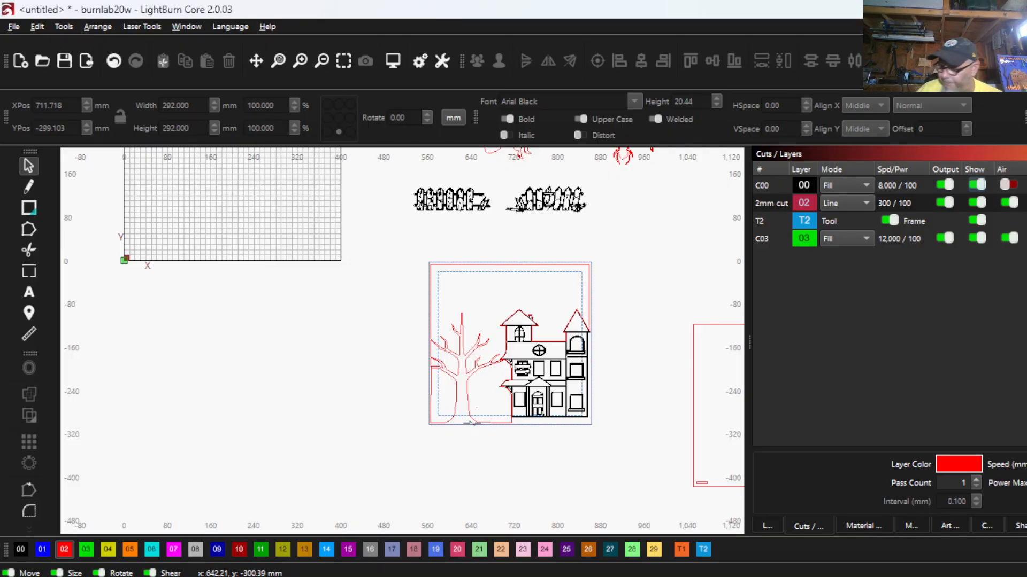
{"action": "scroll", "coordinate": [402, 246], "scroll_direction": "down", "scroll_amount": 2}
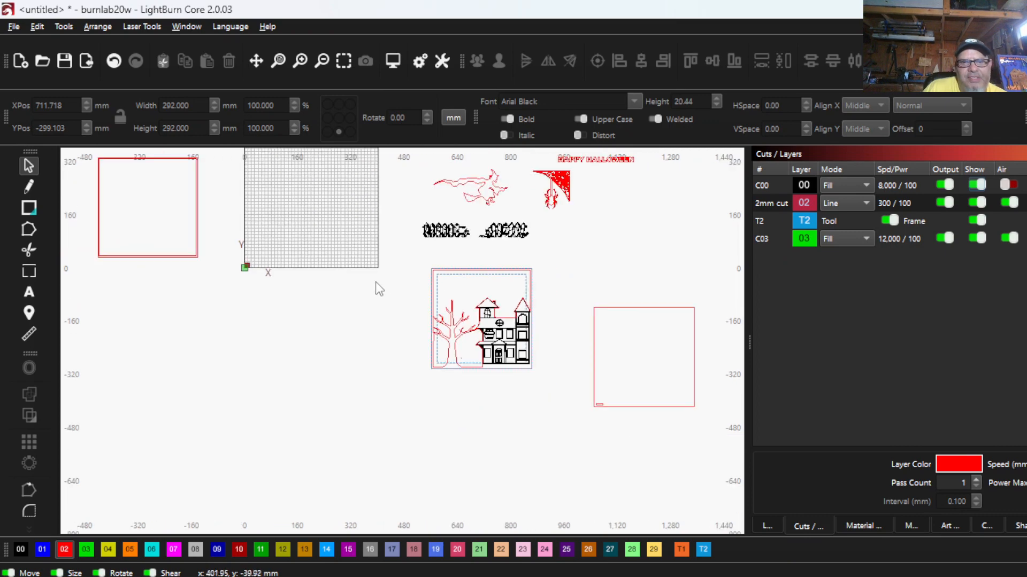
{"action": "left_click", "coordinate": [34, 210]}
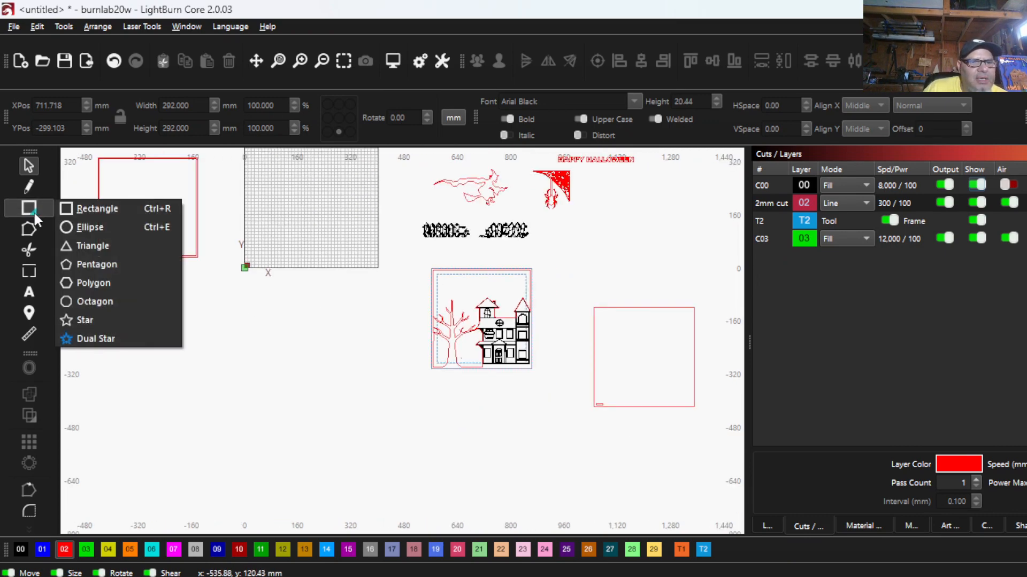
{"action": "left_click", "coordinate": [89, 227]}
{"action": "scroll", "coordinate": [362, 310], "scroll_direction": "down", "scroll_amount": 1}
{"action": "left_click_drag", "start_coordinate": [362, 310], "coordinate": [257, 286]}
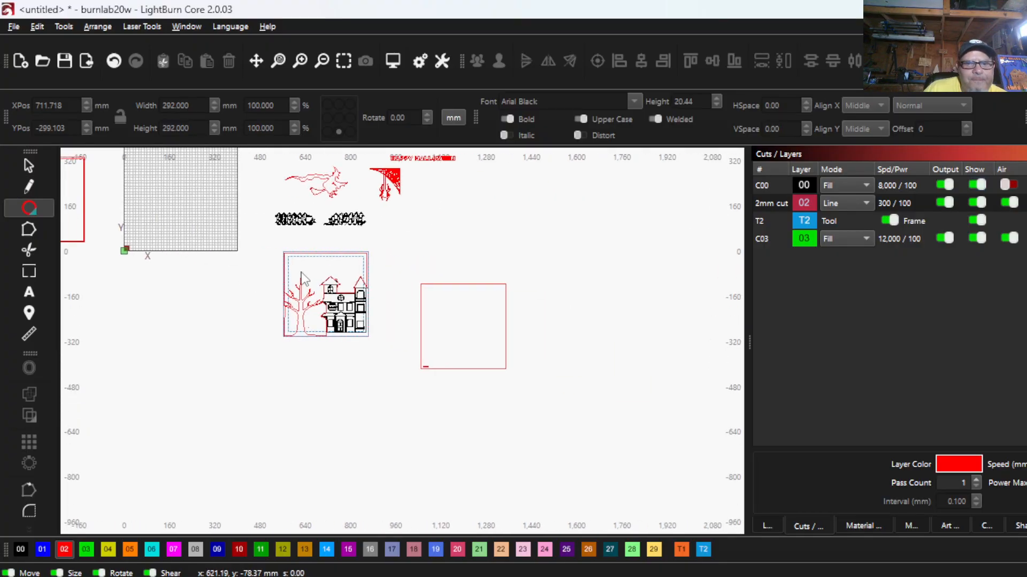
{"action": "scroll", "coordinate": [294, 259], "scroll_direction": "up", "scroll_amount": 9}
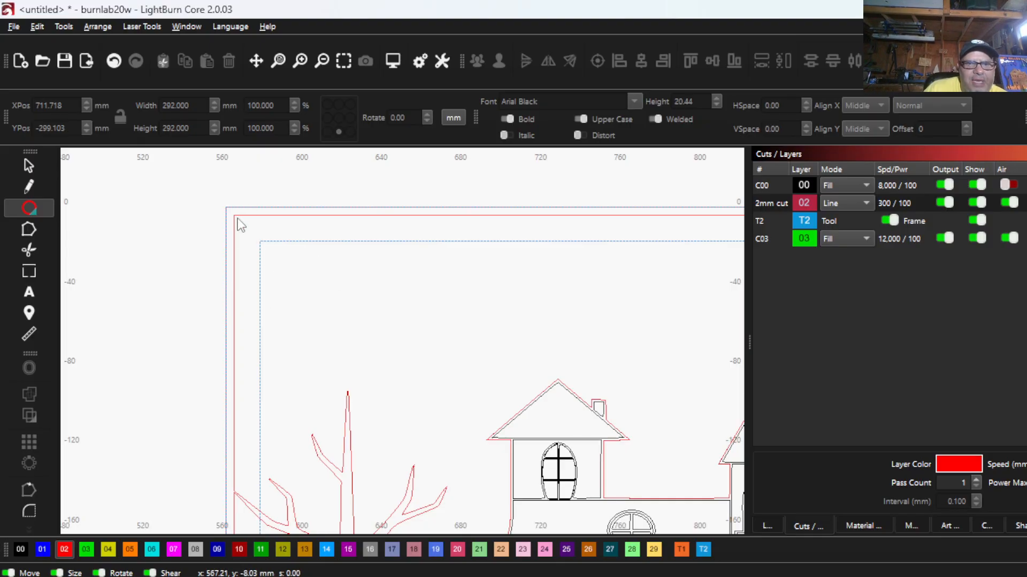
{"action": "left_click_drag", "start_coordinate": [234, 216], "coordinate": [419, 345]}
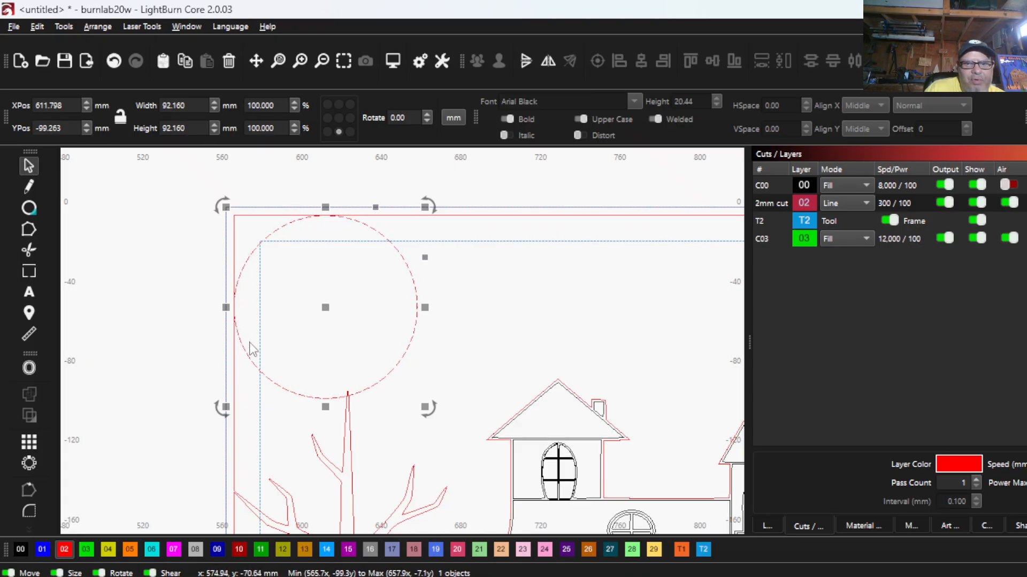
- Nudge the circle 1 mm up and 1 mm left so it slightly overlaps the frame's cut lines
{"action": "scroll", "coordinate": [327, 214], "scroll_direction": "up", "scroll_amount": 3}
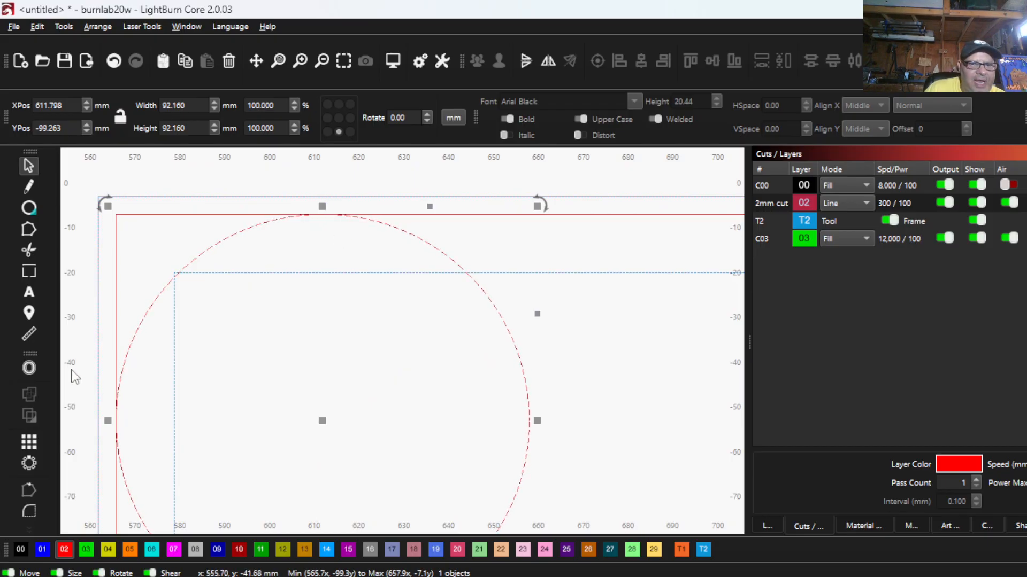
{"action": "scroll", "coordinate": [383, 321], "scroll_direction": "down", "scroll_amount": 3}
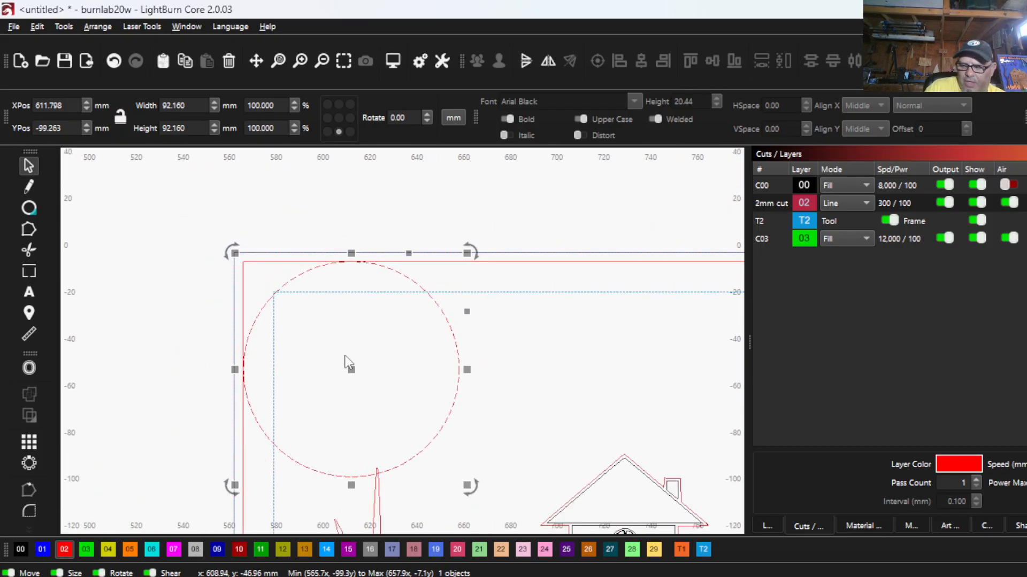
{"action": "key", "text": "Up"}
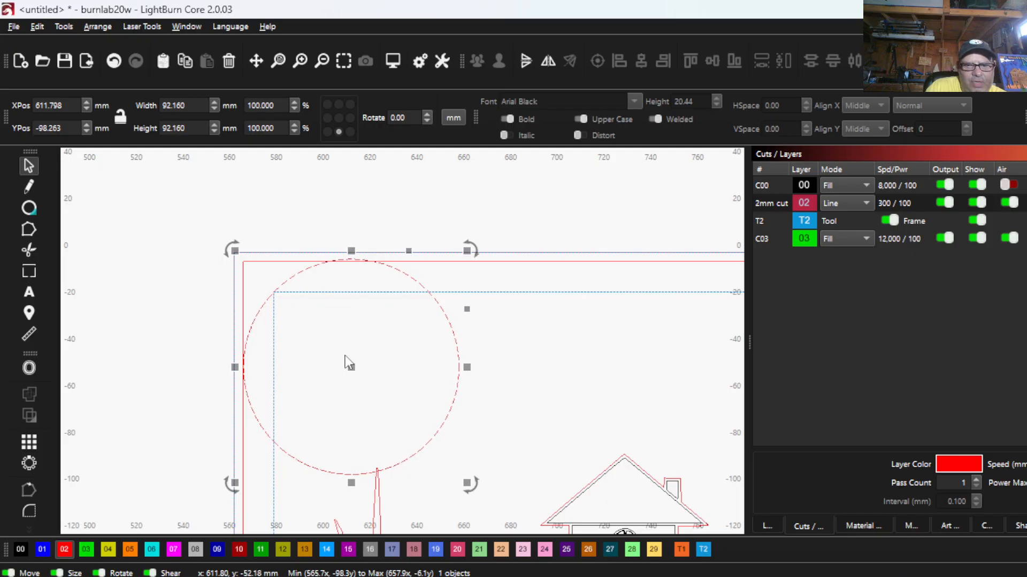
{"action": "key", "text": "Left"}
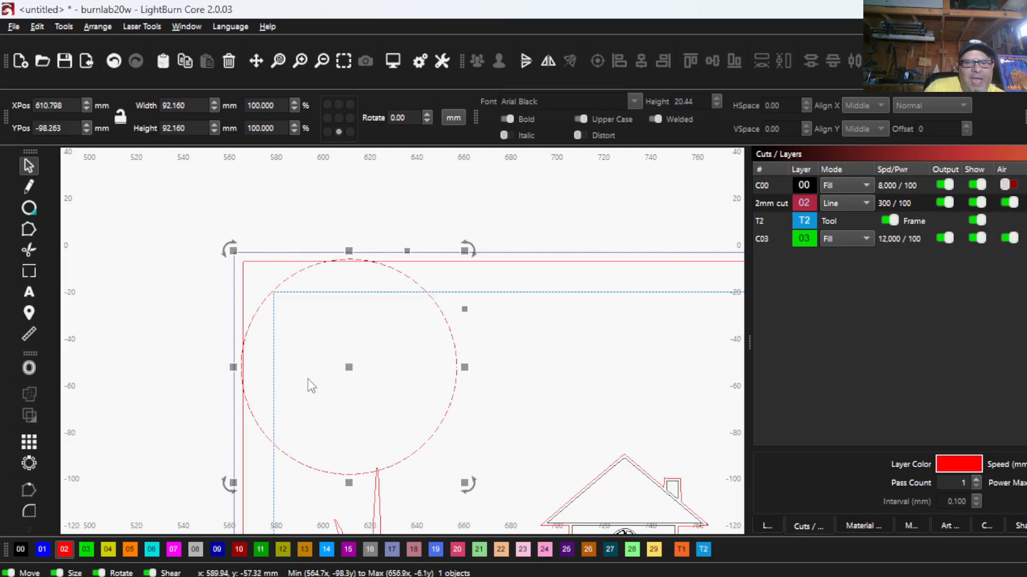
- Select the circle together with the frame-and-tree cut outline, try a union of the two, and undo it
{"action": "left_click", "coordinate": [261, 262]}
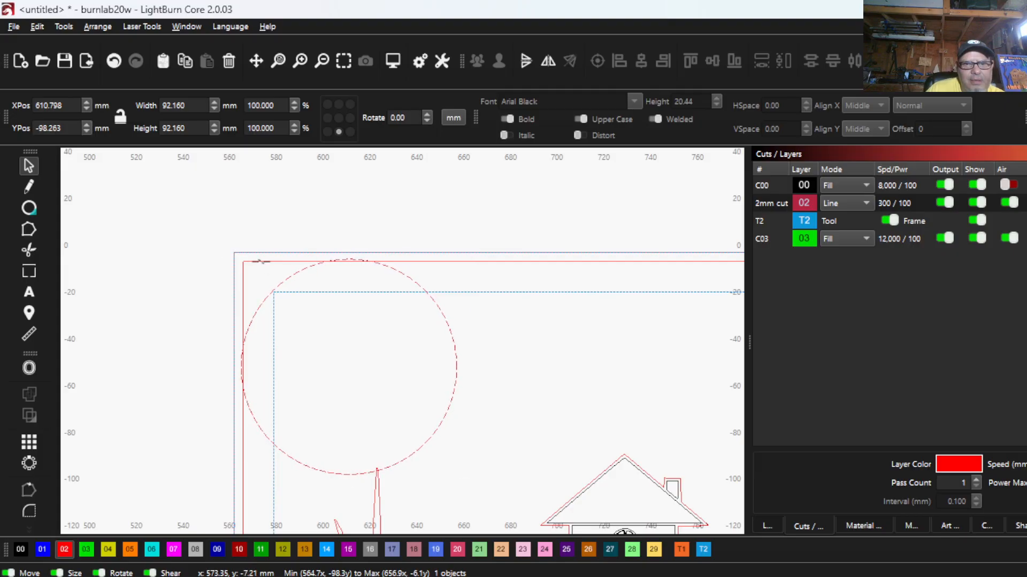
{"action": "left_click", "coordinate": [261, 262], "text": "shift"}
{"action": "scroll", "coordinate": [257, 289], "scroll_direction": "down", "scroll_amount": 2}
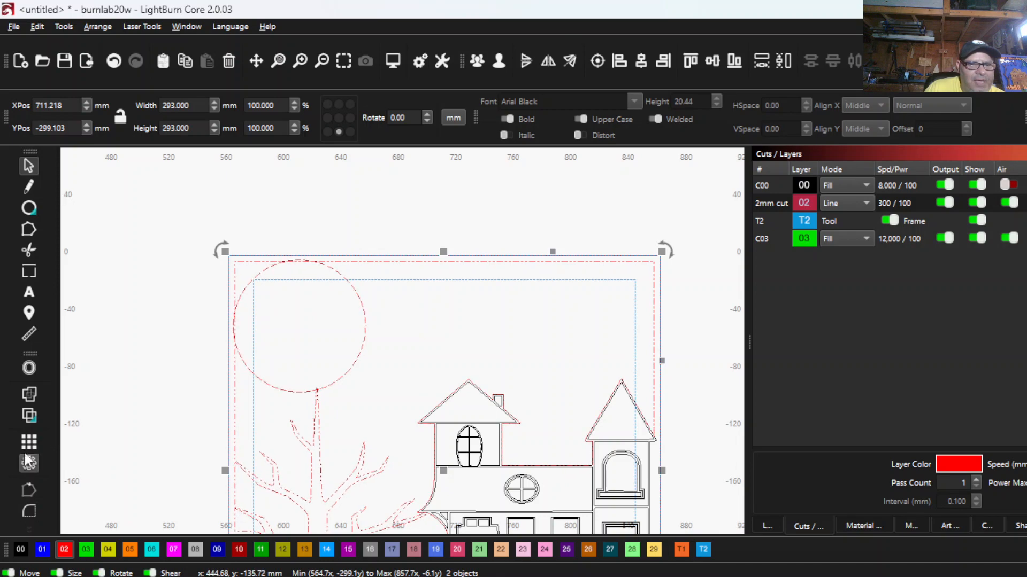
{"action": "left_click", "coordinate": [29, 395]}
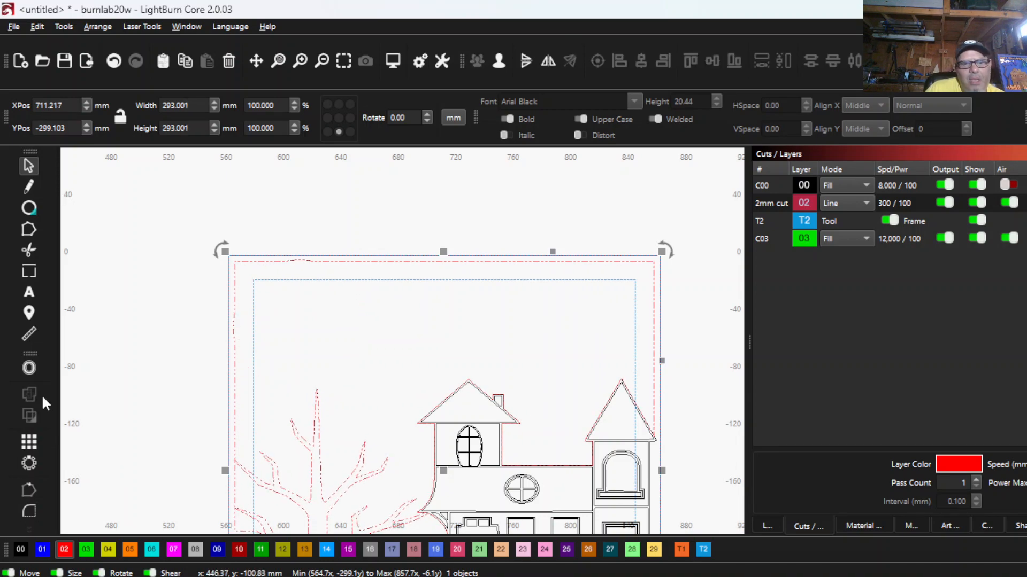
{"action": "left_click", "coordinate": [113, 61]}
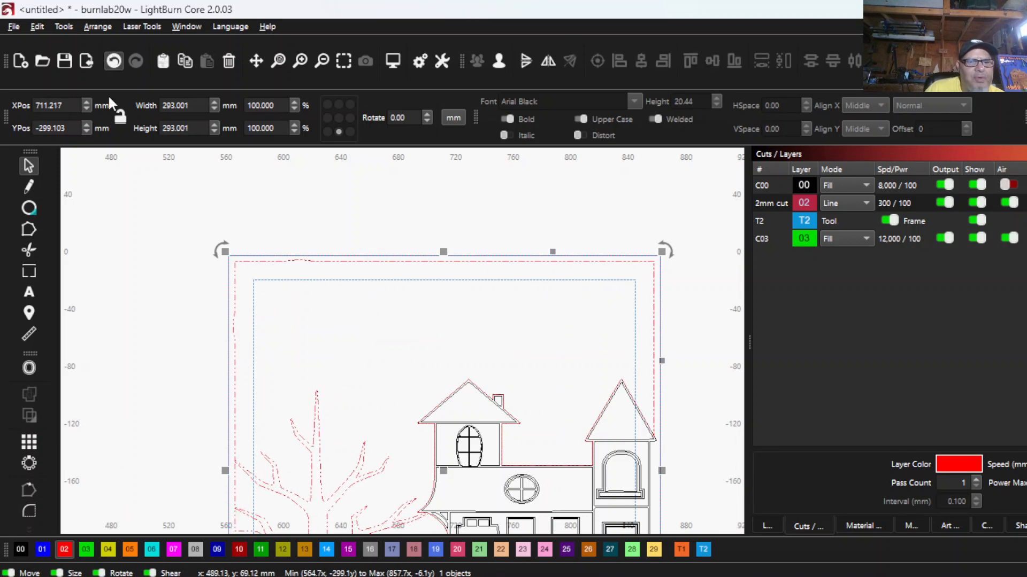
- Compare the Boolean previews for the circle and frame-and-tree outline, and apply Subtract A - B
{"action": "left_click_drag", "start_coordinate": [37, 419], "coordinate": [27, 410]}
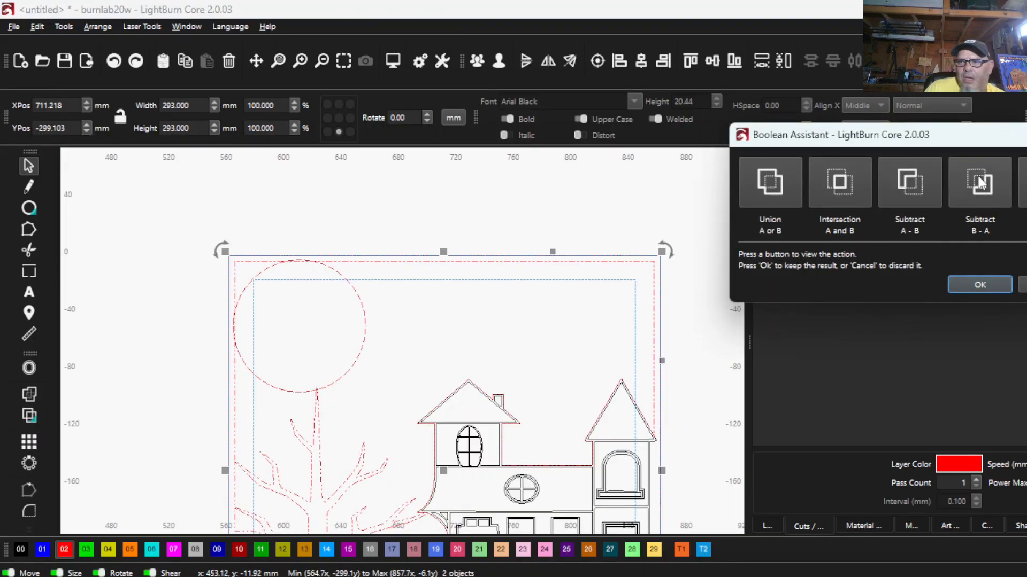
{"action": "left_click", "coordinate": [980, 182]}
{"action": "left_click", "coordinate": [922, 185]}
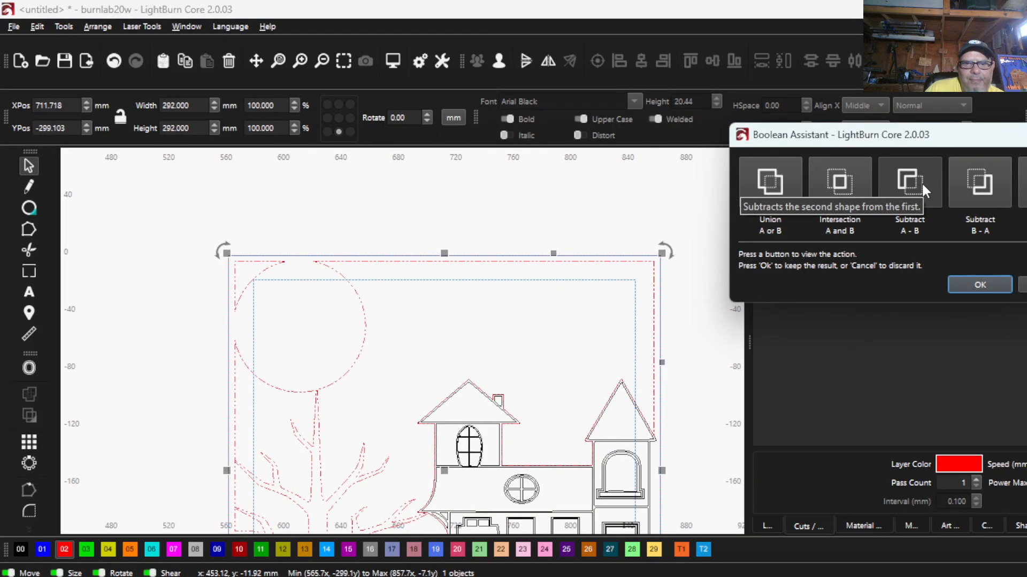
{"action": "left_click", "coordinate": [849, 180]}
{"action": "left_click", "coordinate": [778, 188]}
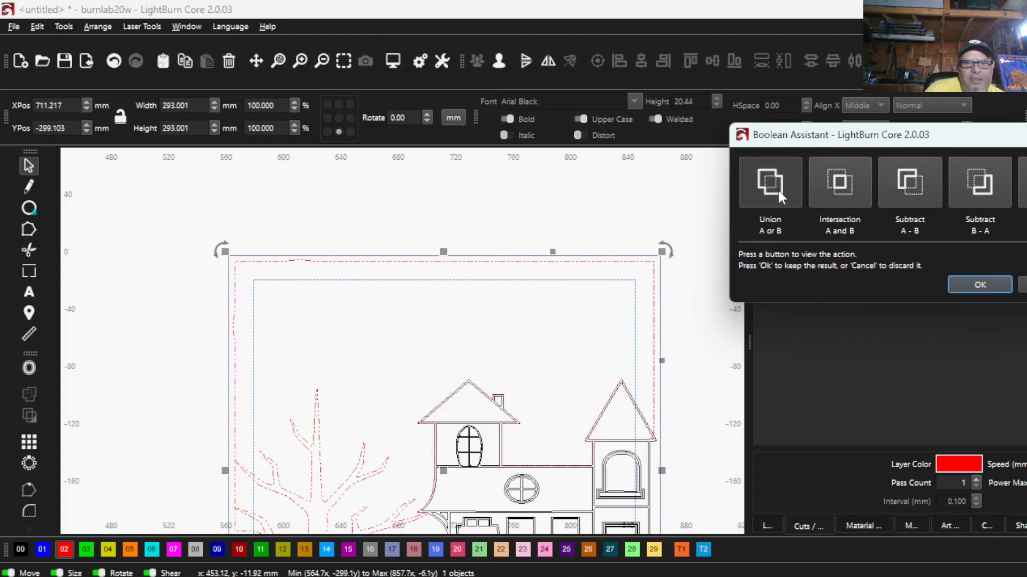
{"action": "left_click", "coordinate": [910, 186]}
{"action": "left_click", "coordinate": [908, 182]}
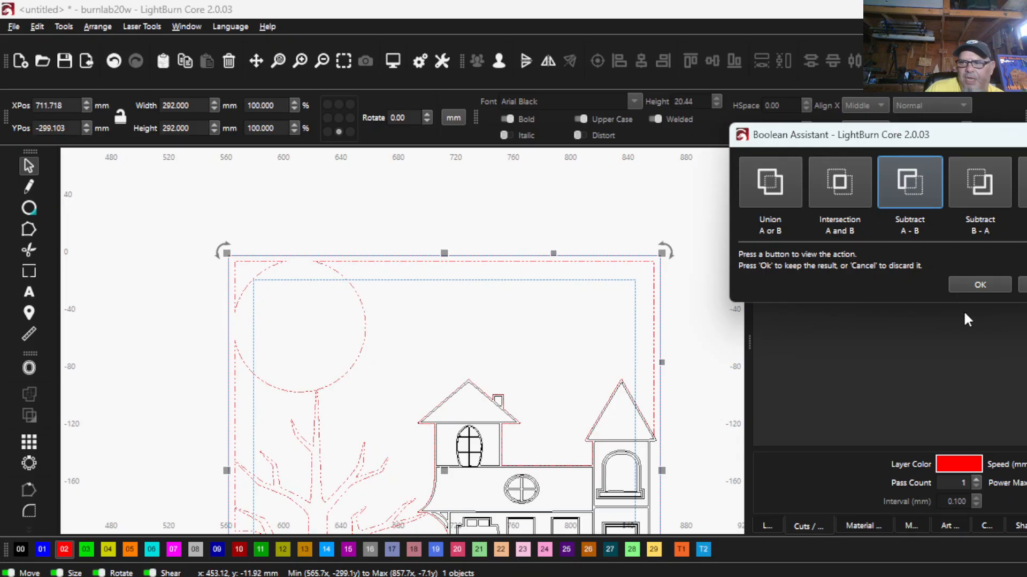
{"action": "left_click", "coordinate": [976, 284]}
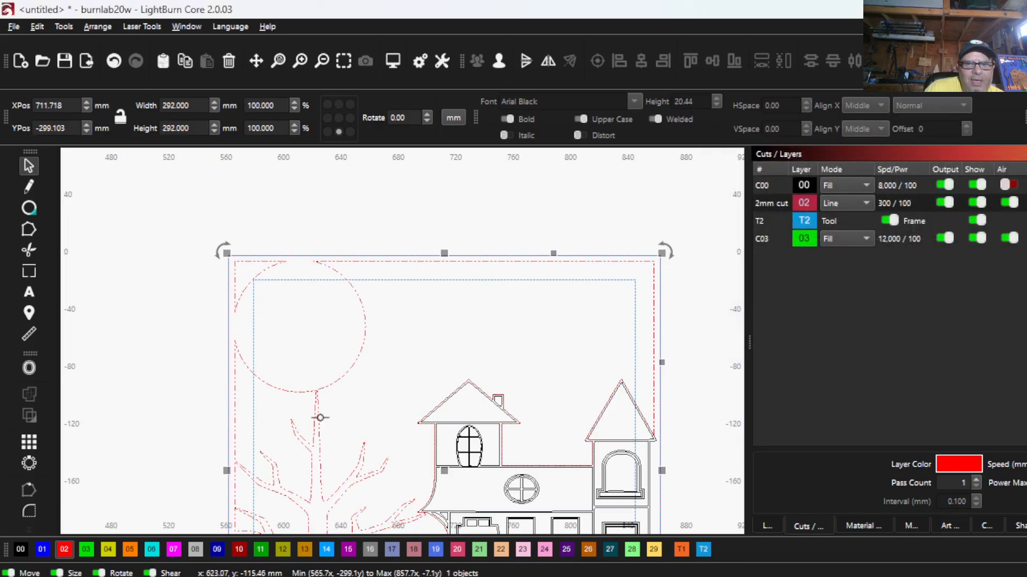
- Ungroup the subtracted outline and delete the leftover piece between the moon arc and the frame's upper-left corner
{"action": "scroll", "coordinate": [320, 417], "scroll_direction": "up", "scroll_amount": 10}
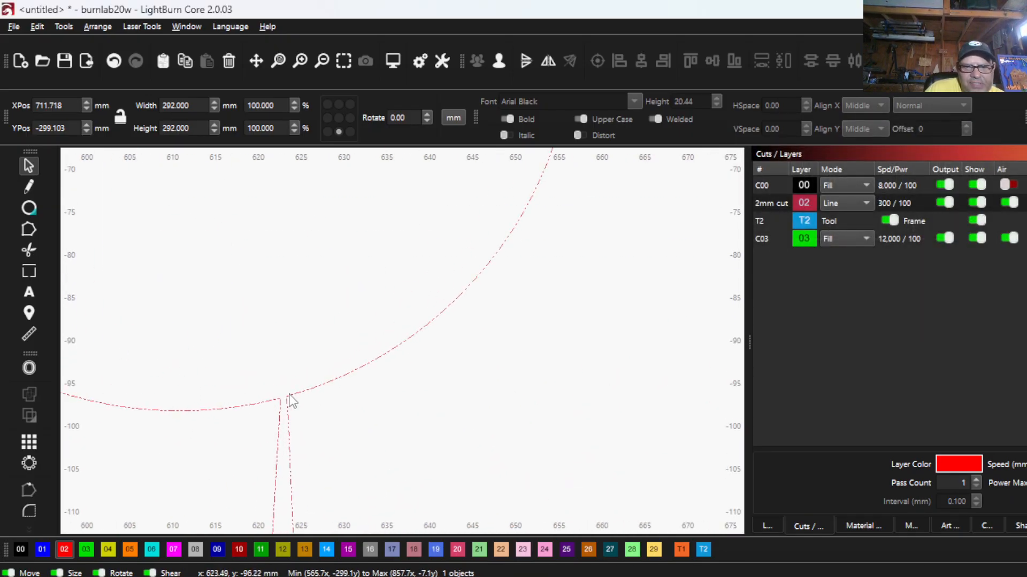
{"action": "scroll", "coordinate": [288, 401], "scroll_direction": "down", "scroll_amount": 5}
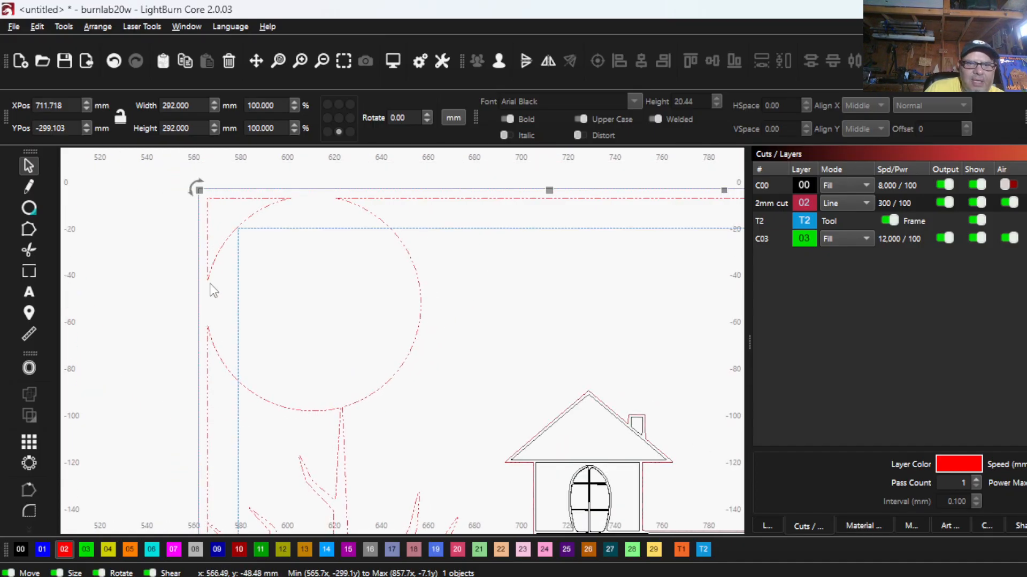
{"action": "scroll", "coordinate": [311, 283], "scroll_direction": "down", "scroll_amount": 3}
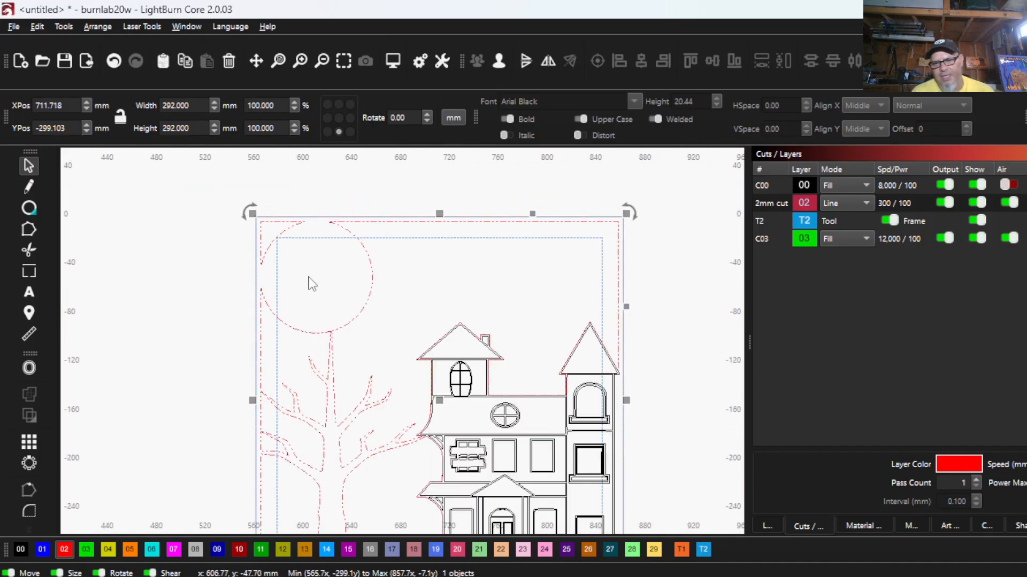
{"action": "left_click", "coordinate": [497, 63]}
{"action": "left_click", "coordinate": [431, 268]}
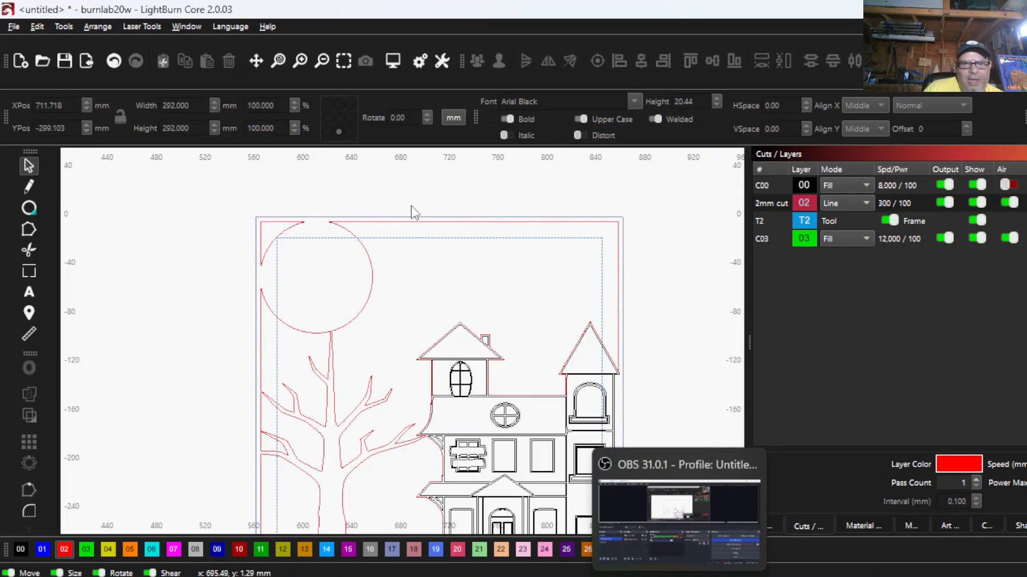
{"action": "left_click", "coordinate": [291, 227]}
{"action": "right_click", "coordinate": [291, 227]}
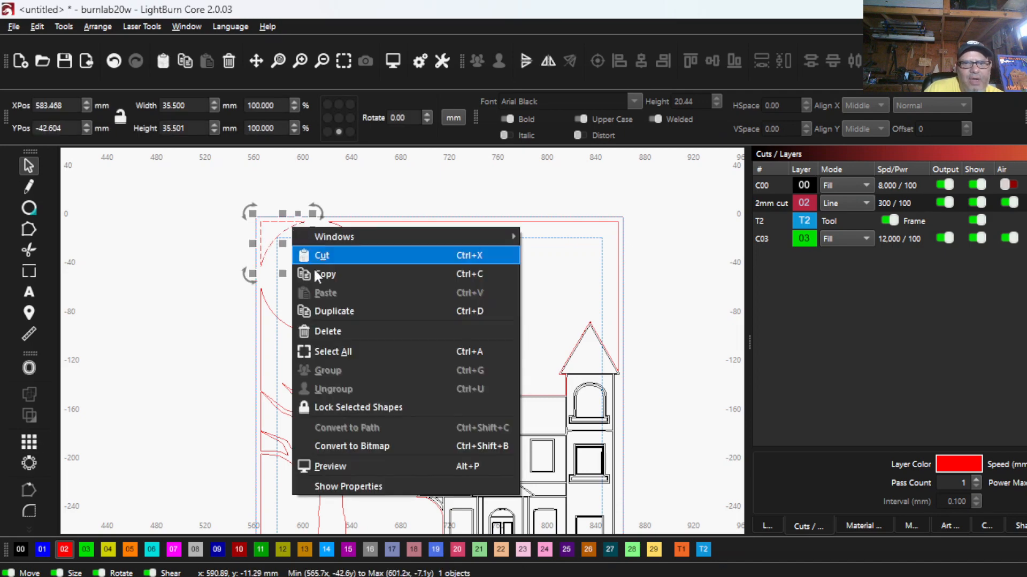
{"action": "left_click", "coordinate": [347, 331]}
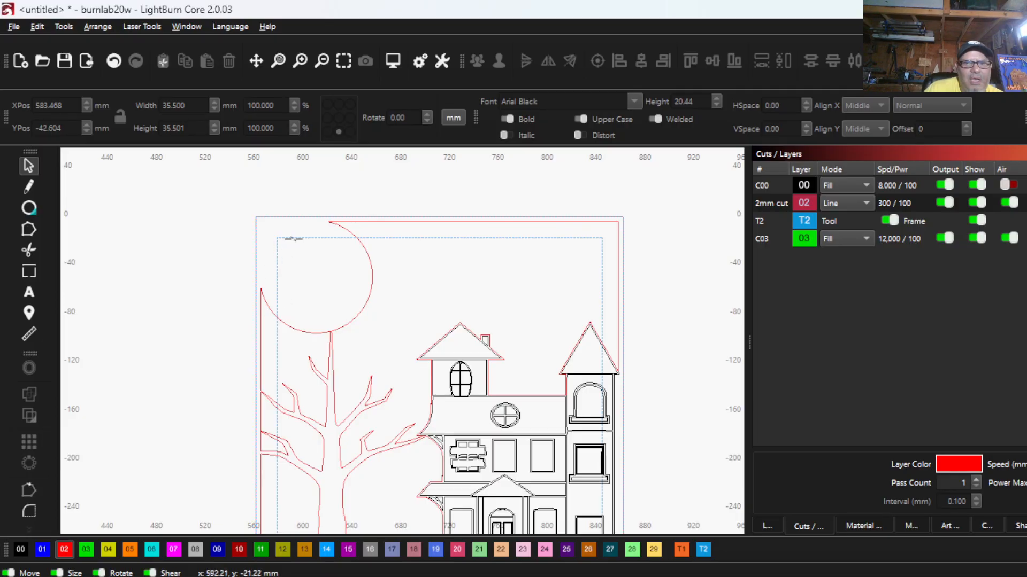
- Move the blue T2 frame guide off the house artwork to about X 318, Y -419 mm
{"action": "scroll", "coordinate": [404, 248], "scroll_direction": "down", "scroll_amount": 3}
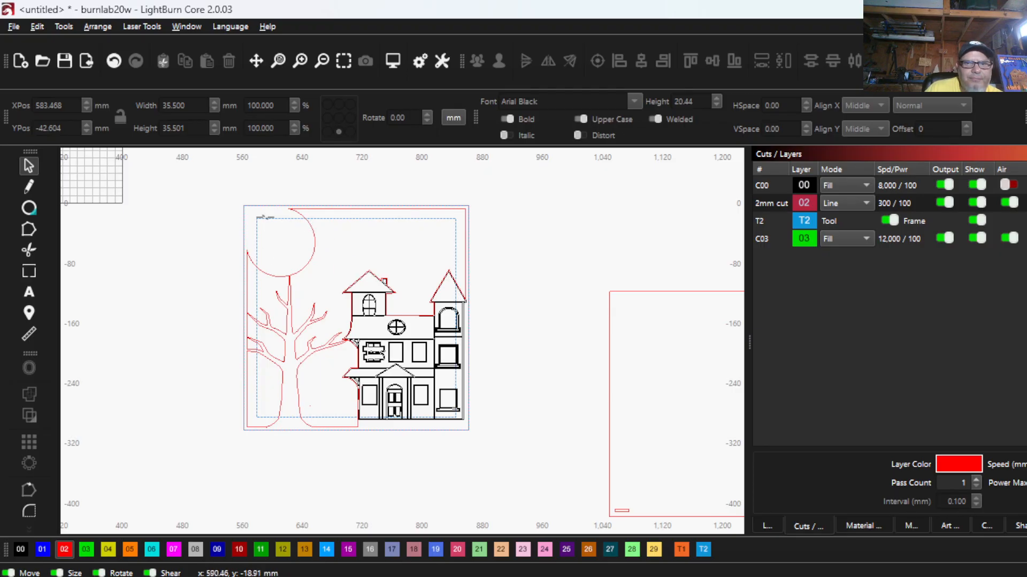
{"action": "left_click", "coordinate": [265, 217]}
{"action": "scroll", "coordinate": [369, 377], "scroll_direction": "down", "scroll_amount": 3}
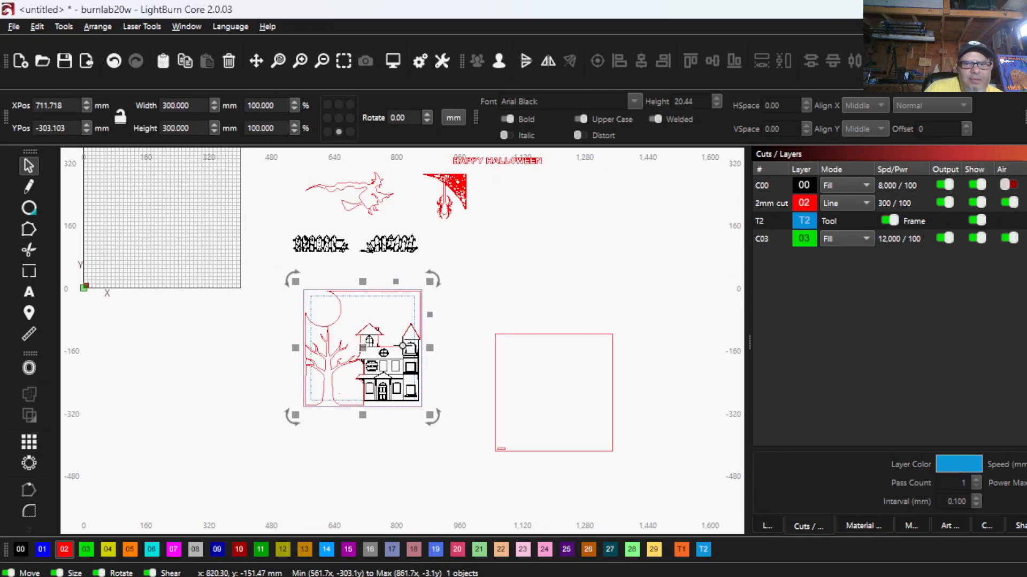
{"action": "left_click_drag", "start_coordinate": [364, 350], "coordinate": [208, 395]}
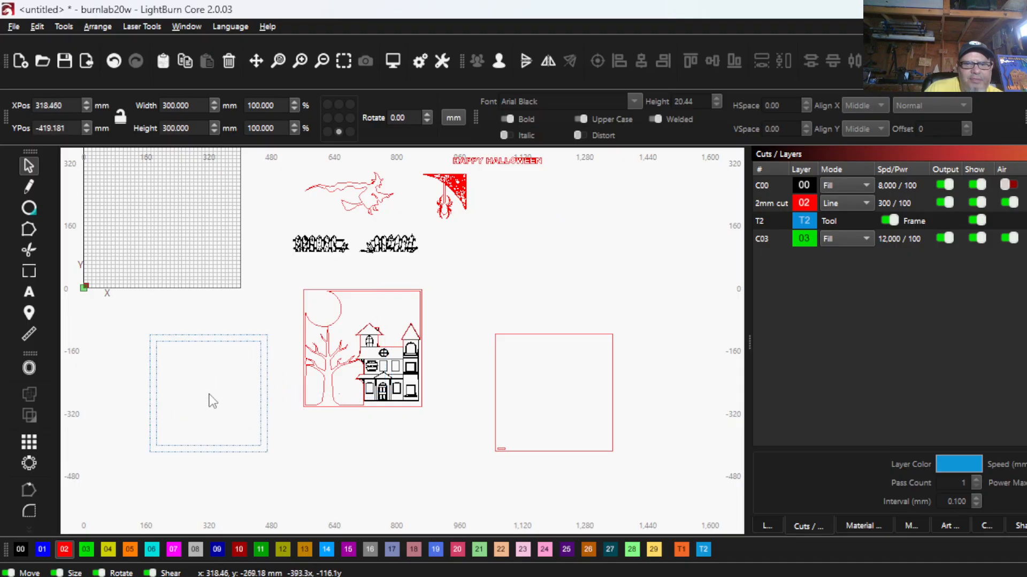
- Group the whole house, tree and moon panel and move it beside the blank panel, at about X 841, Y -423 mm
{"action": "left_click_drag", "start_coordinate": [444, 425], "coordinate": [279, 274]}
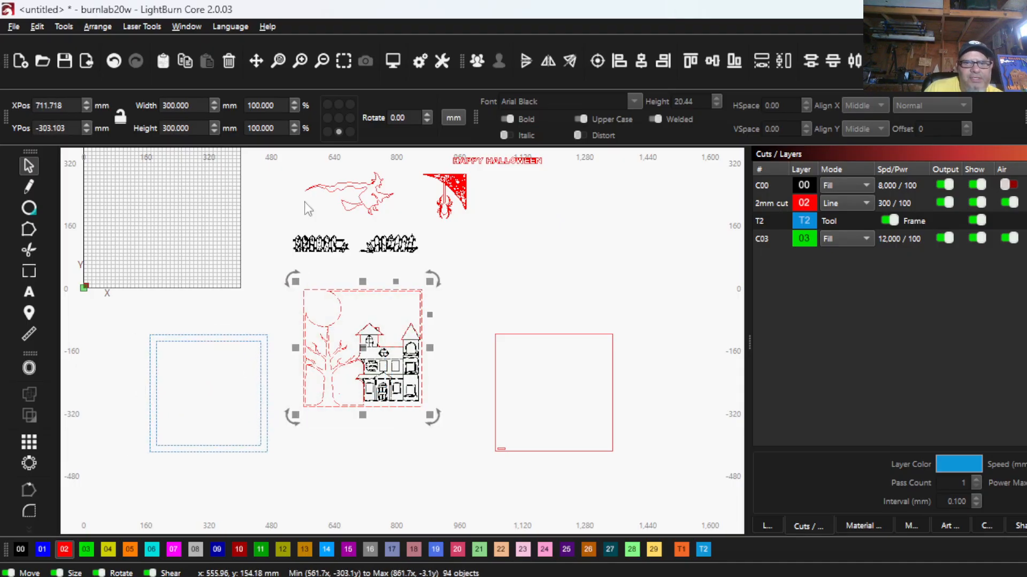
{"action": "left_click", "coordinate": [476, 60]}
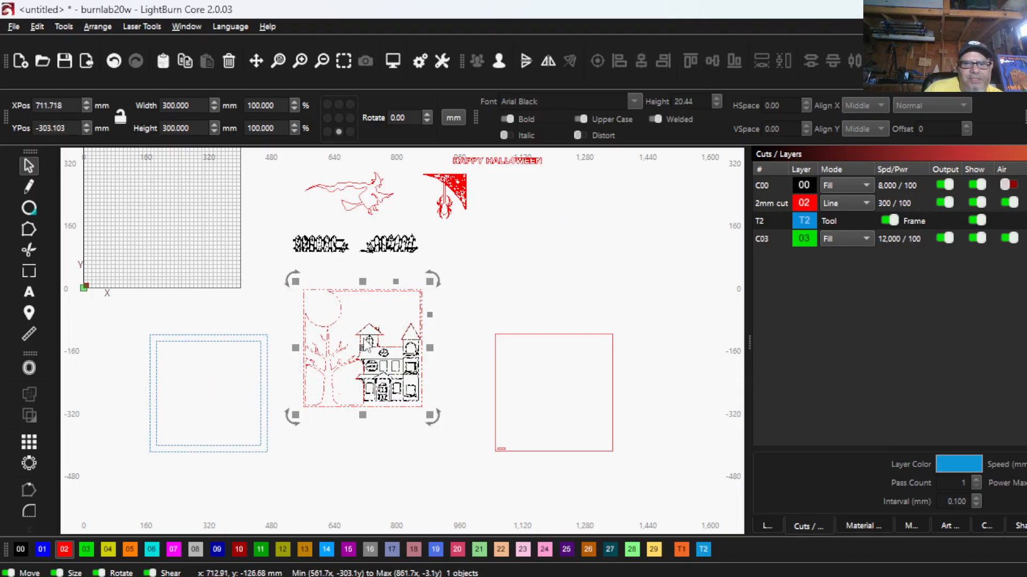
{"action": "left_click_drag", "start_coordinate": [363, 350], "coordinate": [415, 399]}
{"action": "left_click", "coordinate": [415, 398]}
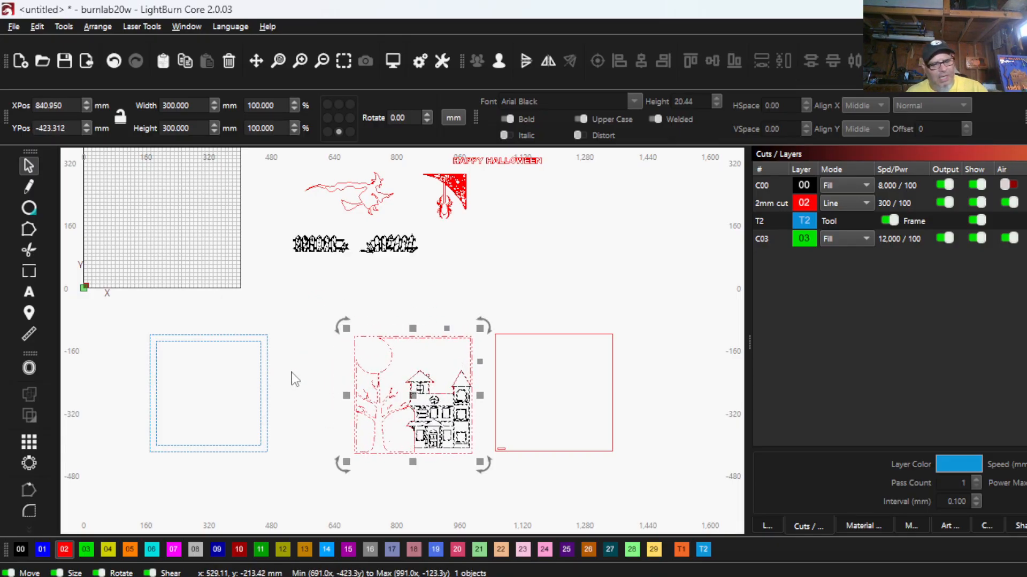
- Ungroup the moved house, tree and moon panel and clear the selection
{"action": "scroll", "coordinate": [307, 401], "scroll_direction": "up", "scroll_amount": 5}
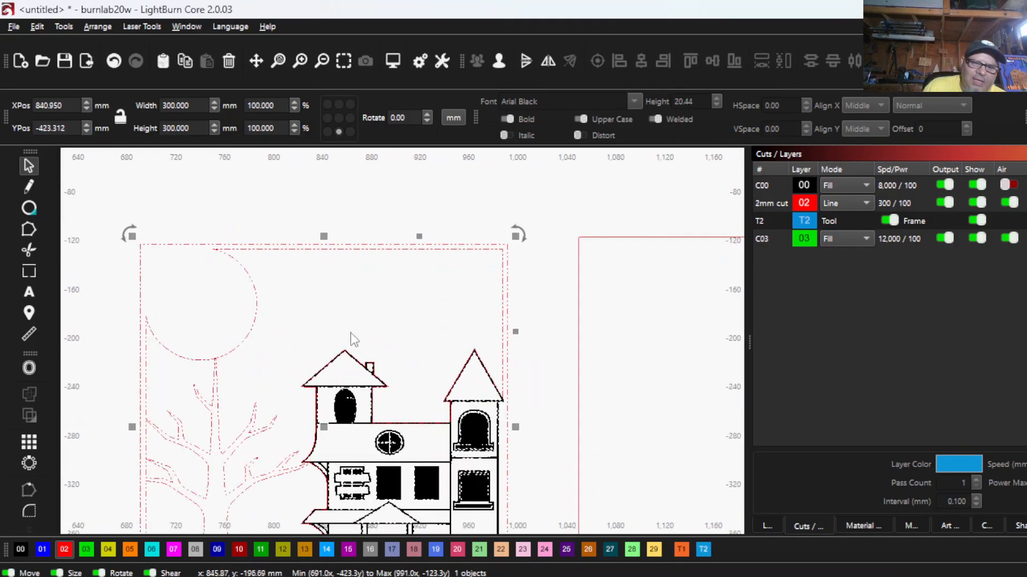
{"action": "left_click", "coordinate": [502, 62]}
{"action": "left_click", "coordinate": [351, 259]}
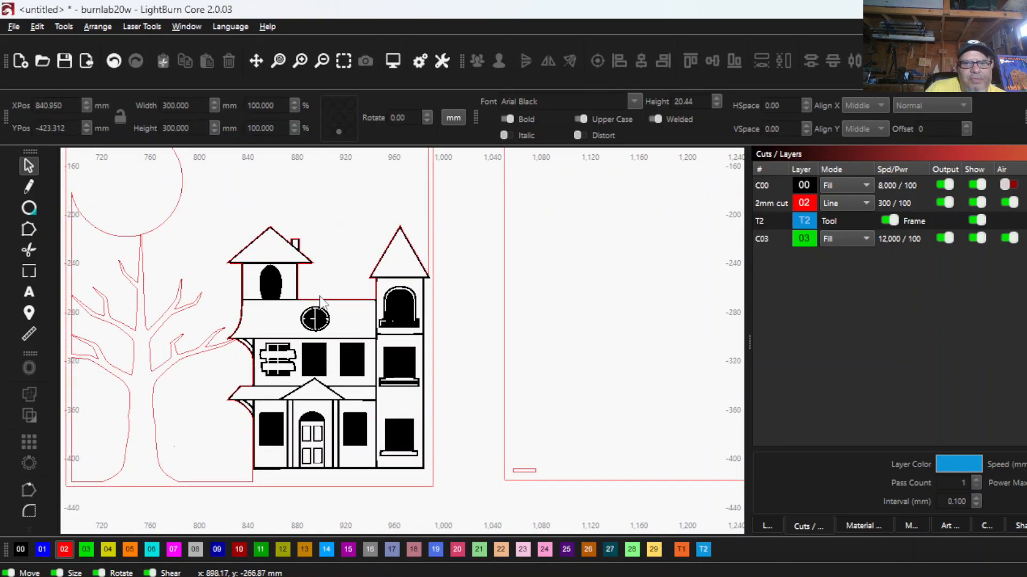
- Compare the new panel's window fills with the finished FIRST and BACKER panels
{"action": "scroll", "coordinate": [337, 326], "scroll_direction": "down", "scroll_amount": 6}
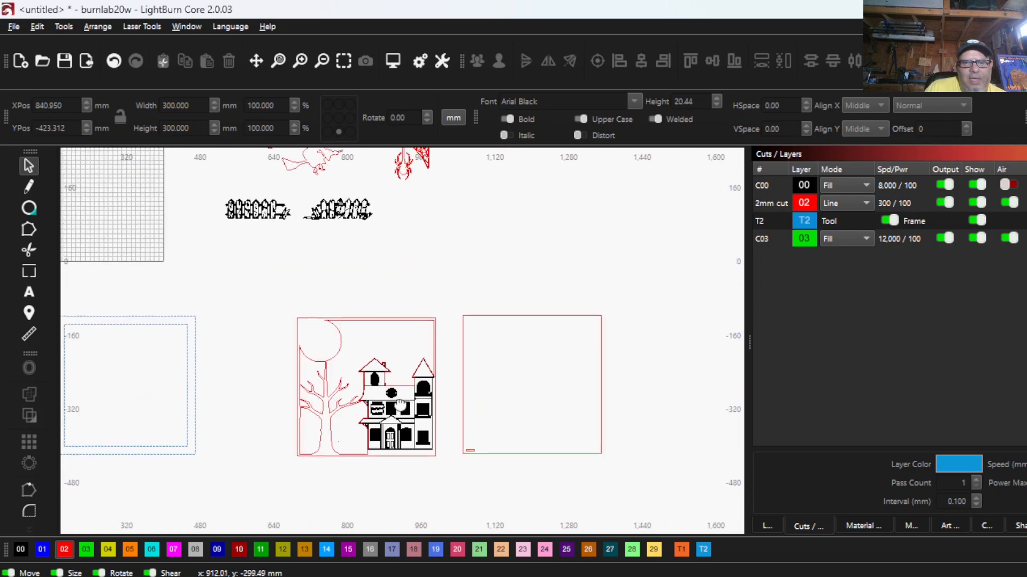
{"action": "scroll", "coordinate": [183, 188], "scroll_direction": "up", "scroll_amount": 8}
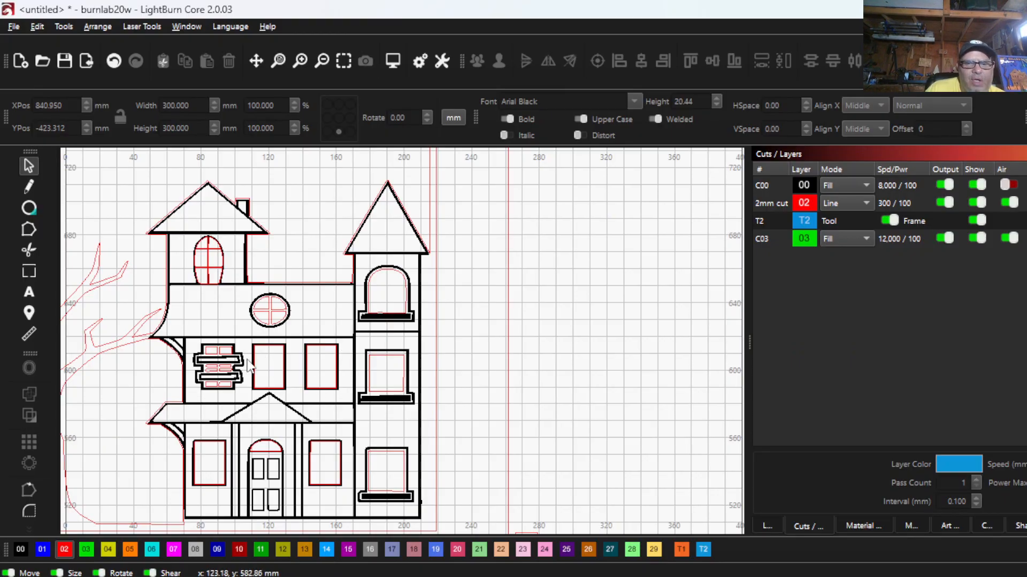
{"action": "scroll", "coordinate": [395, 368], "scroll_direction": "down", "scroll_amount": 5}
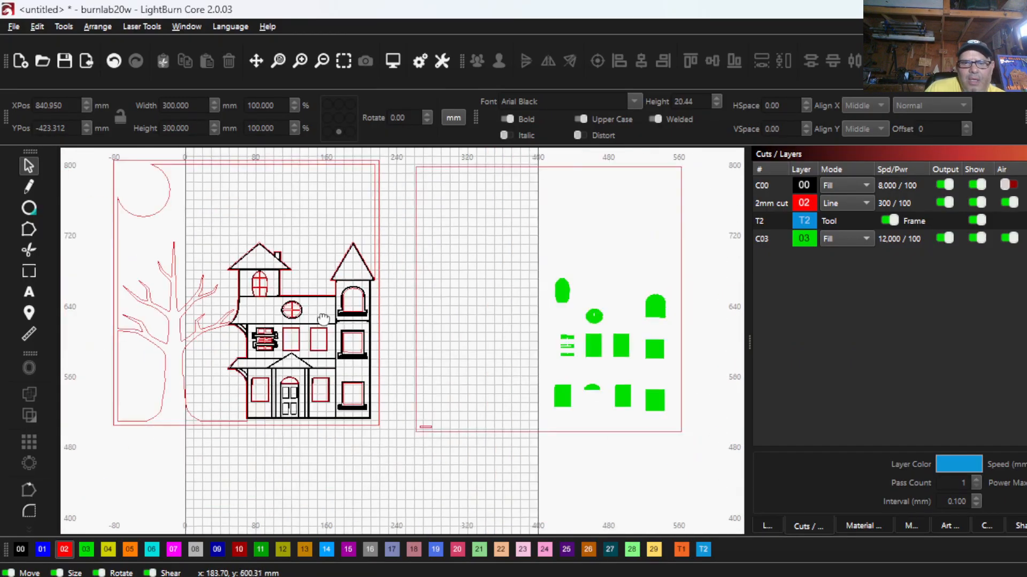
{"action": "scroll", "coordinate": [464, 472], "scroll_direction": "down", "scroll_amount": 2}
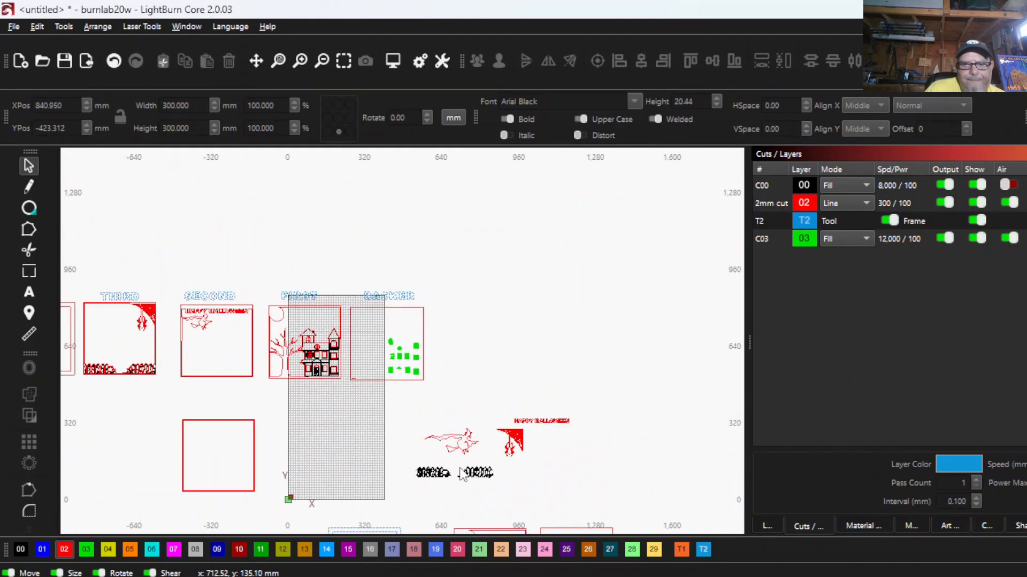
{"action": "scroll", "coordinate": [354, 303], "scroll_direction": "up", "scroll_amount": 5}
{"action": "scroll", "coordinate": [464, 427], "scroll_direction": "down", "scroll_amount": 3}
{"action": "left_click_drag", "start_coordinate": [465, 433], "coordinate": [227, 297]}
{"action": "scroll", "coordinate": [266, 479], "scroll_direction": "down", "scroll_amount": 2}
{"action": "left_click_drag", "start_coordinate": [265, 485], "coordinate": [251, 330]}
{"action": "scroll", "coordinate": [341, 416], "scroll_direction": "up", "scroll_amount": 5}
{"action": "scroll", "coordinate": [277, 353], "scroll_direction": "up", "scroll_amount": 5}
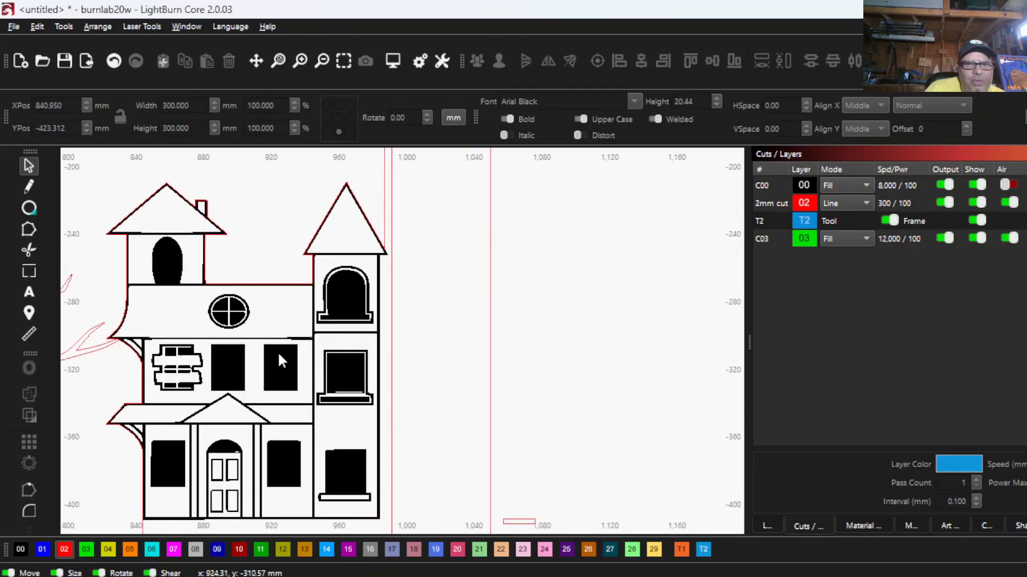
{"action": "scroll", "coordinate": [225, 398], "scroll_direction": "down", "scroll_amount": 1}
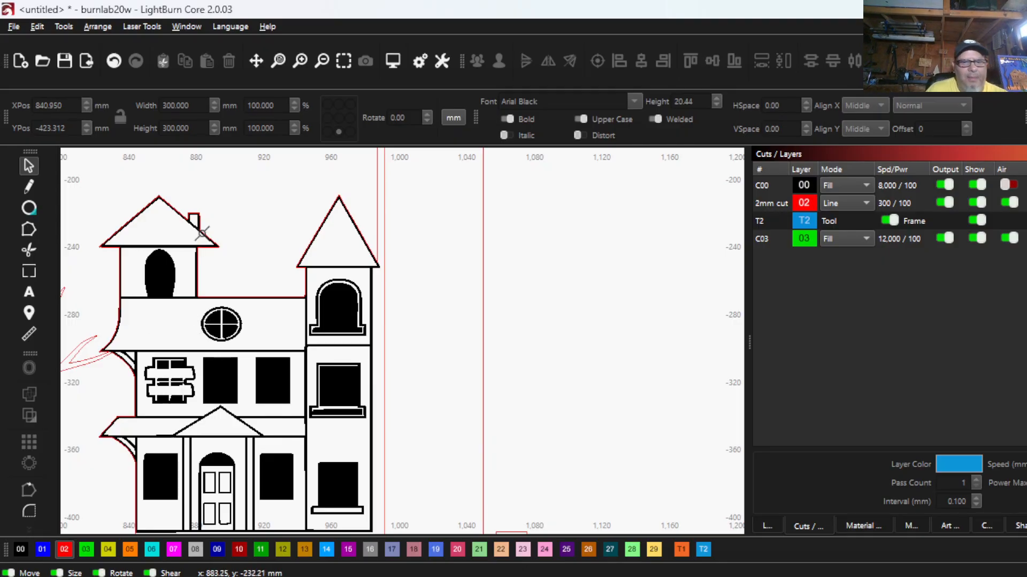
- Switch the display to wireframe and examine the doubled lines of the arched window in the house's upper storey
{"action": "key", "text": "alt+shift+w"}
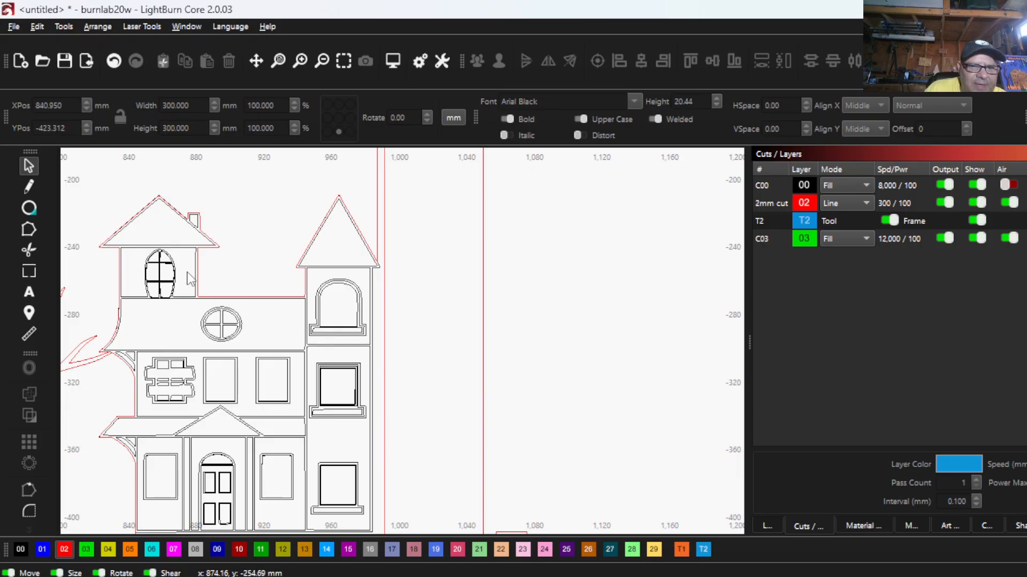
{"action": "scroll", "coordinate": [194, 279], "scroll_direction": "up", "scroll_amount": 4}
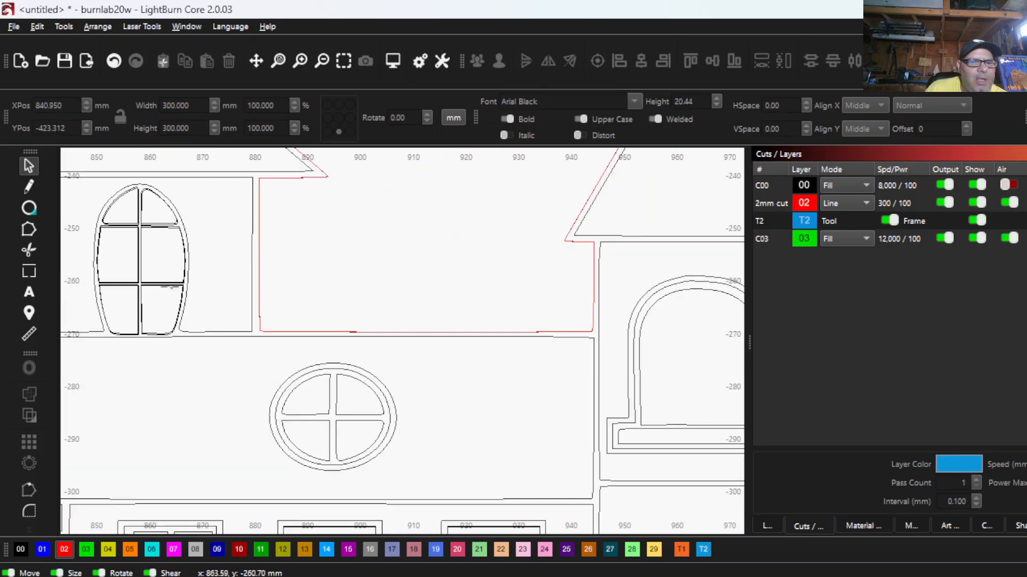
{"action": "scroll", "coordinate": [163, 306], "scroll_direction": "down", "scroll_amount": 3}
{"action": "scroll", "coordinate": [171, 329], "scroll_direction": "up", "scroll_amount": 6}
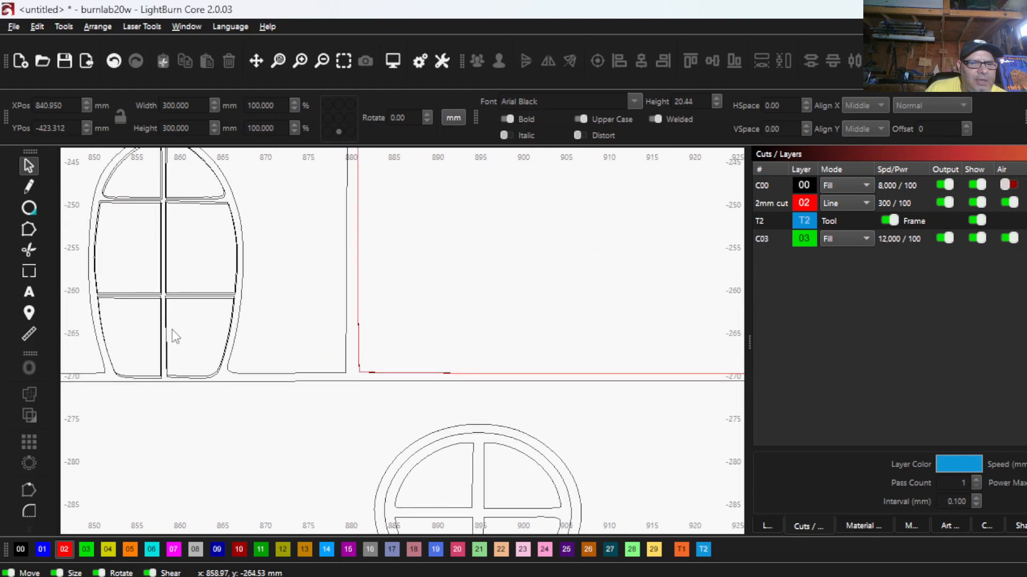
{"action": "scroll", "coordinate": [177, 330], "scroll_direction": "up", "scroll_amount": 2}
{"action": "scroll", "coordinate": [165, 303], "scroll_direction": "down", "scroll_amount": 2}
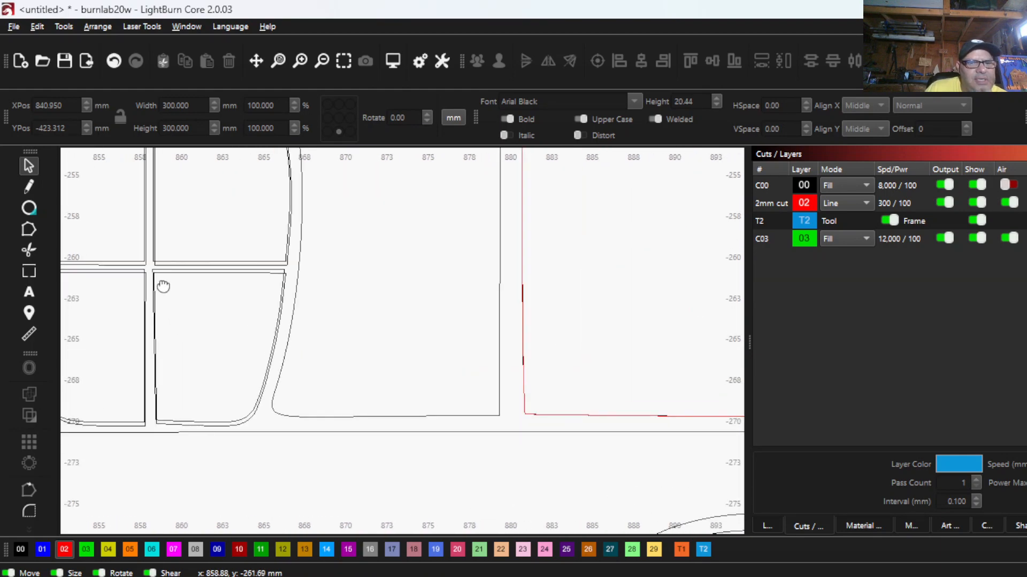
{"action": "scroll", "coordinate": [178, 363], "scroll_direction": "down", "scroll_amount": 4}
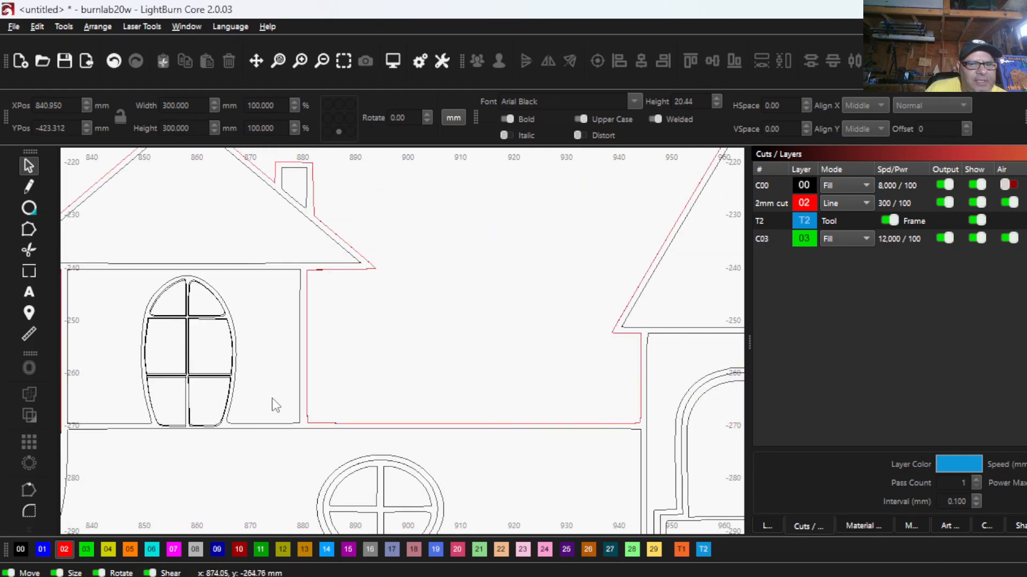
- Try to delete duplicate shapes among the objects around the upper arched window, and clear the selection
{"action": "left_click_drag", "start_coordinate": [262, 449], "coordinate": [119, 268]}
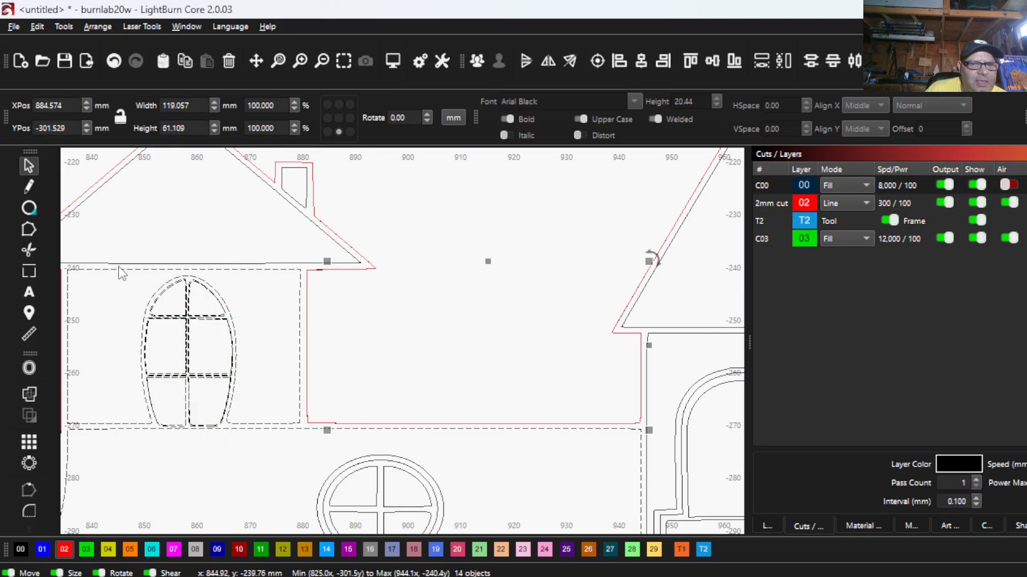
{"action": "left_click", "coordinate": [37, 26]}
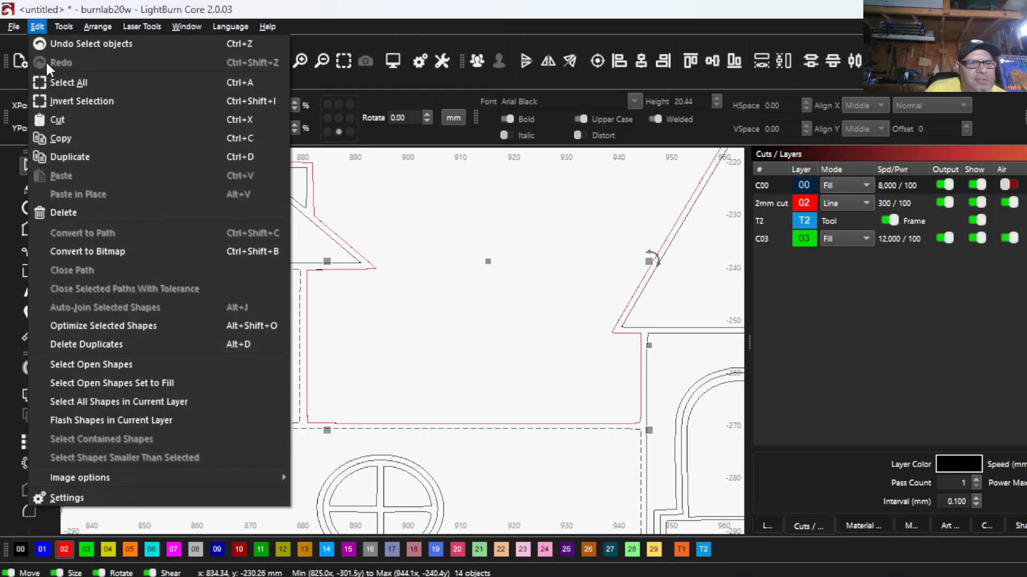
{"action": "left_click", "coordinate": [124, 342]}
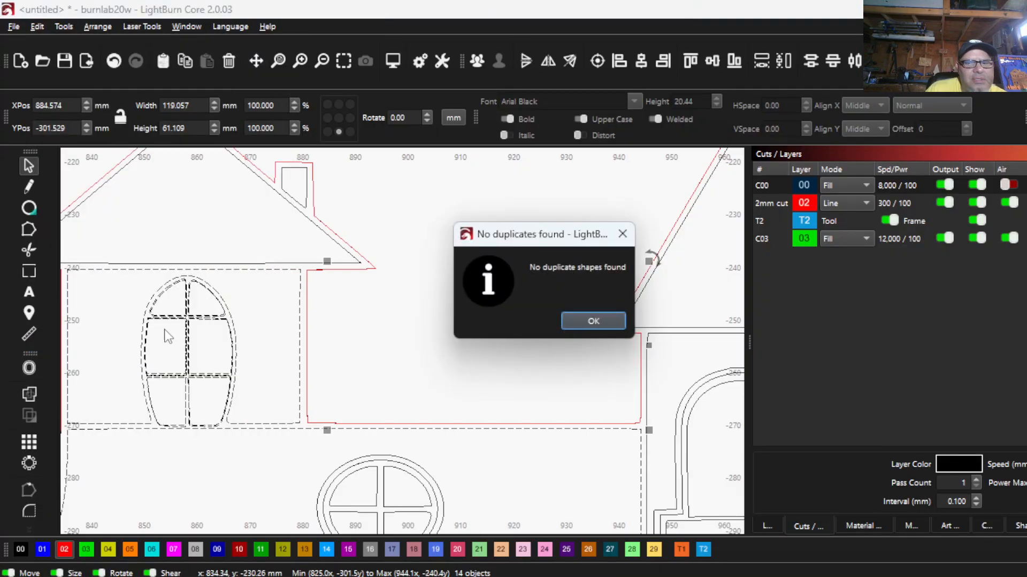
{"action": "left_click", "coordinate": [587, 319]}
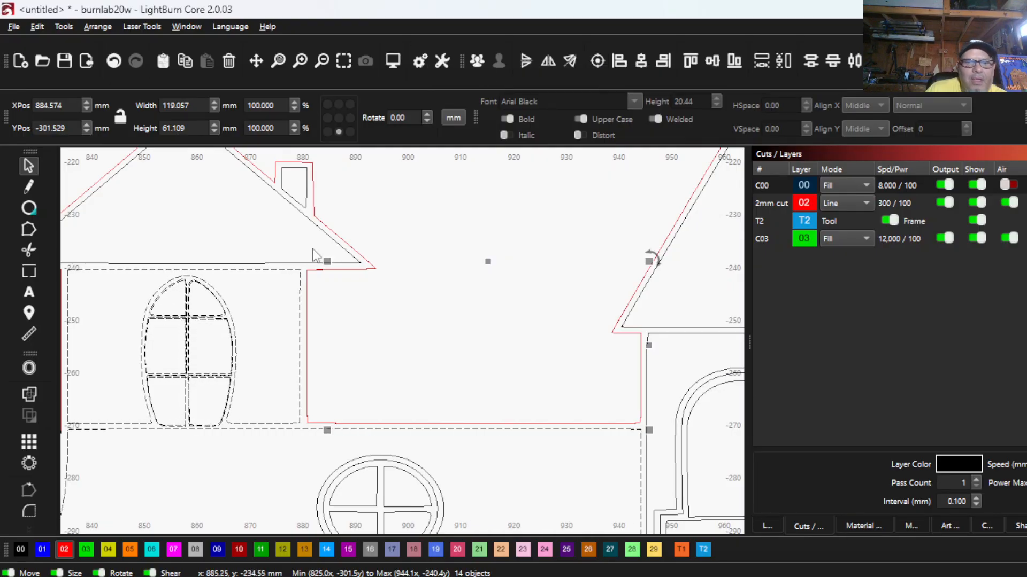
{"action": "scroll", "coordinate": [262, 355], "scroll_direction": "up", "scroll_amount": 4}
{"action": "left_click", "coordinate": [252, 348]}
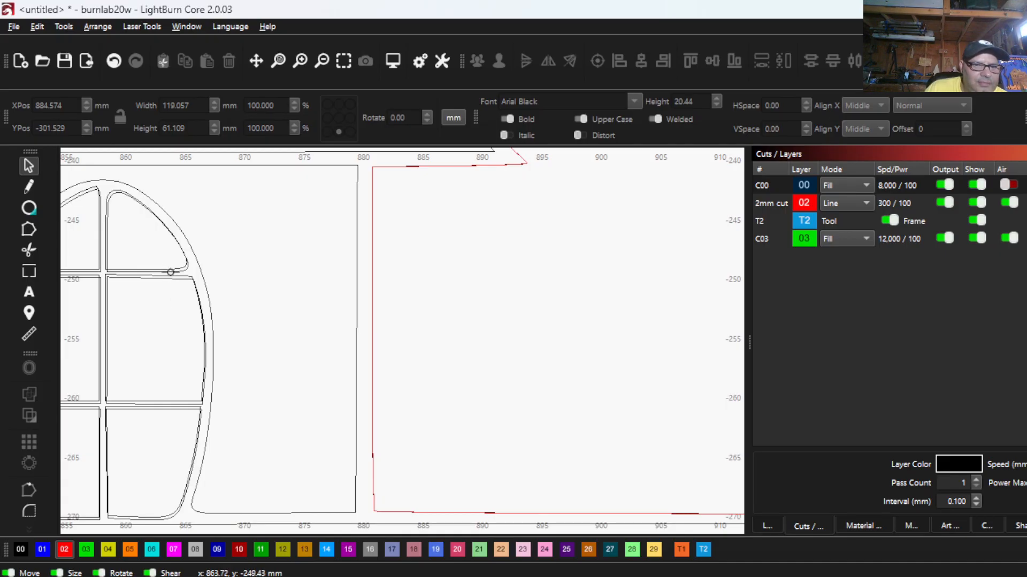
- Delete the duplicate outlines of the upper-right and middle-right panes in the house's upper arched window
{"action": "left_click", "coordinate": [168, 273]}
{"action": "right_click", "coordinate": [170, 274]}
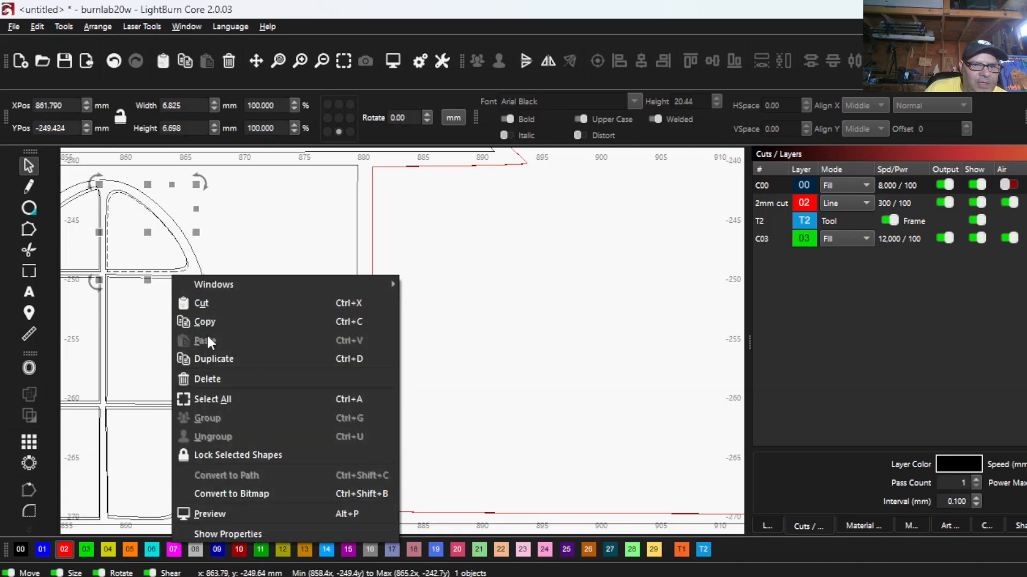
{"action": "left_click", "coordinate": [214, 374]}
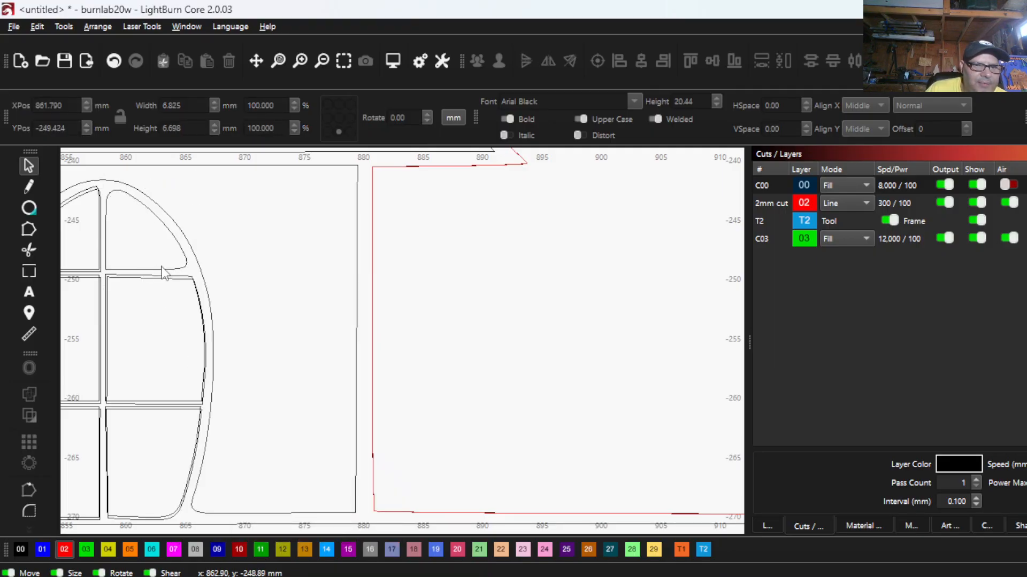
{"action": "scroll", "coordinate": [162, 272], "scroll_direction": "up", "scroll_amount": 4}
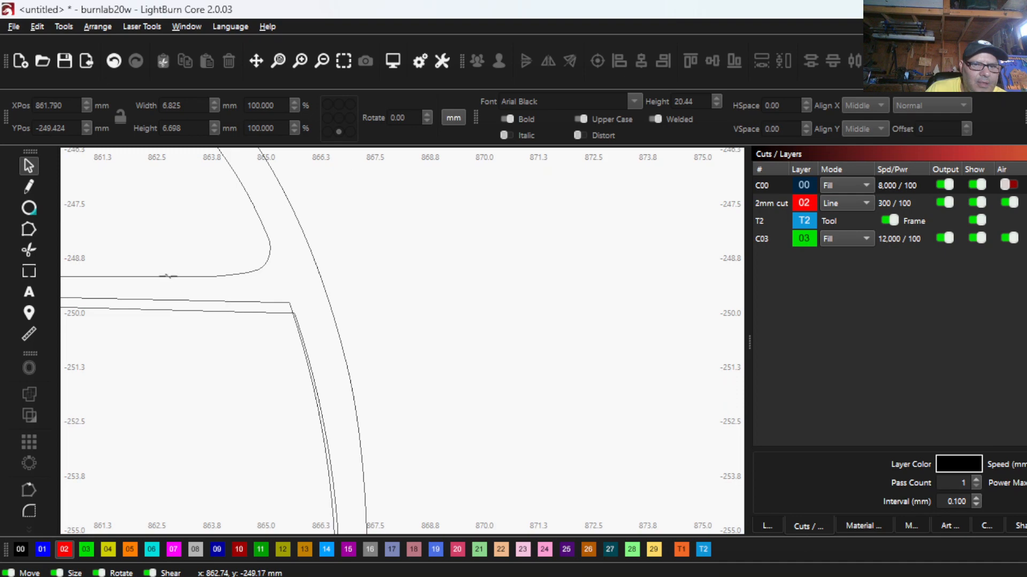
{"action": "left_click", "coordinate": [167, 276]}
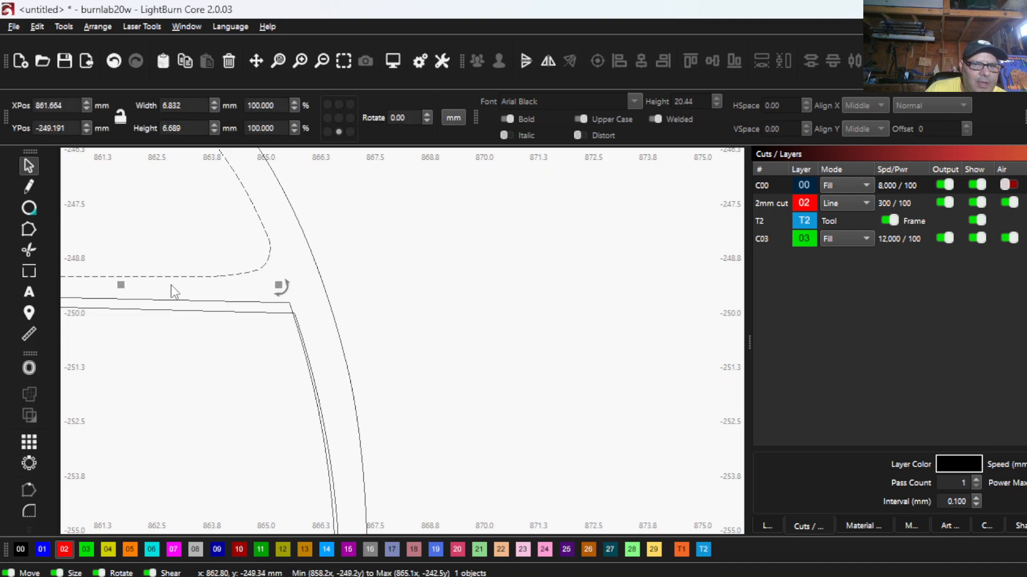
{"action": "left_click", "coordinate": [210, 310]}
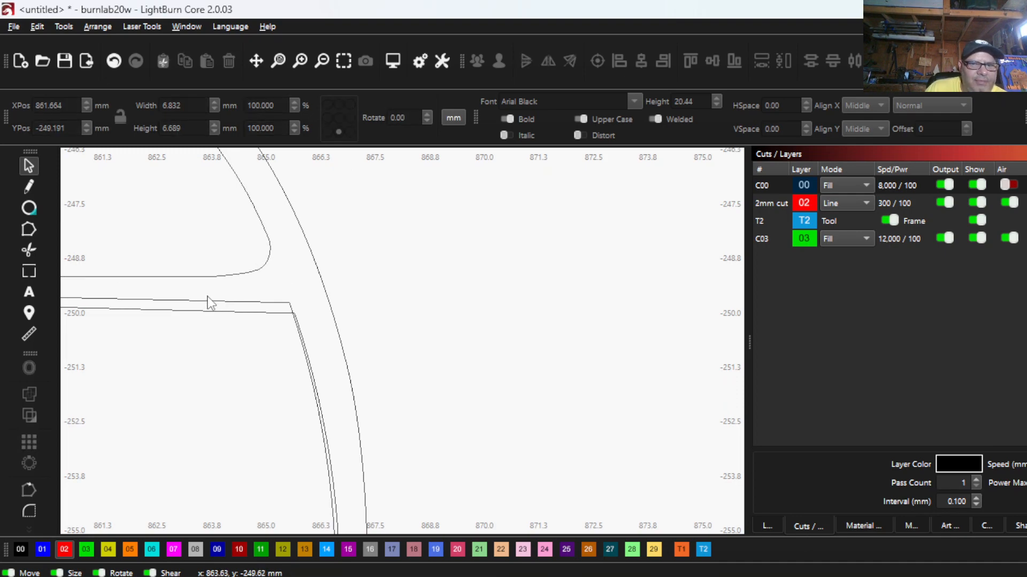
{"action": "left_click", "coordinate": [199, 303]}
{"action": "right_click", "coordinate": [199, 303]}
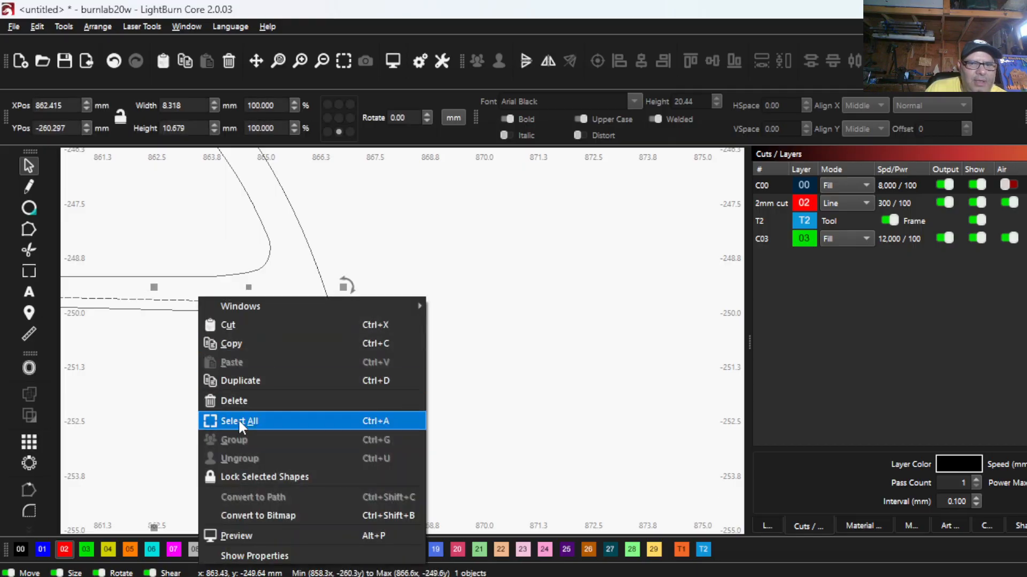
{"action": "left_click", "coordinate": [239, 398]}
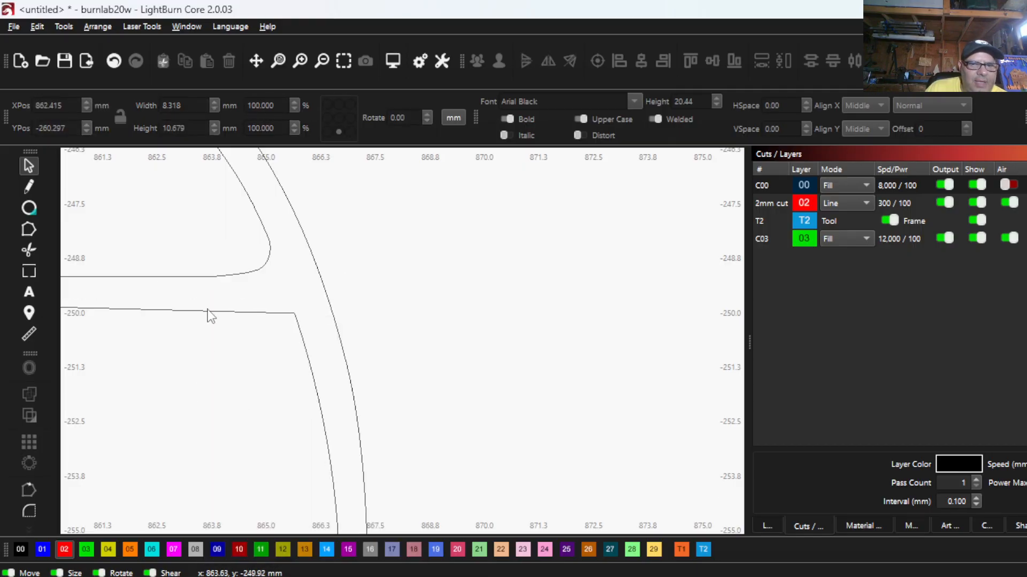
- Delete the duplicate outlines of the upper-left and middle-left panes in the same arched window
{"action": "left_click", "coordinate": [214, 311]}
{"action": "scroll", "coordinate": [278, 299], "scroll_direction": "down", "scroll_amount": 5}
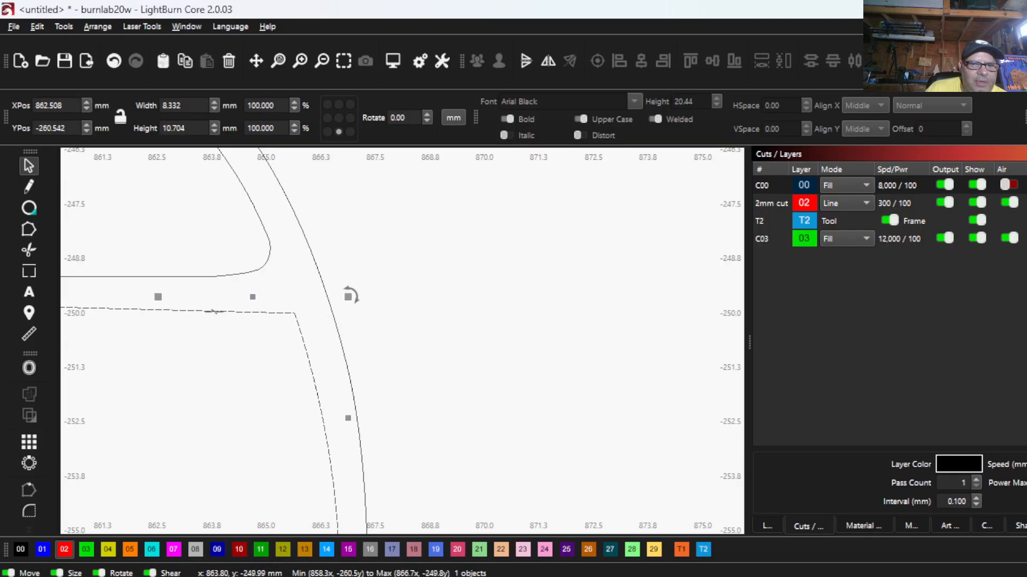
{"action": "scroll", "coordinate": [190, 273], "scroll_direction": "up", "scroll_amount": 3}
{"action": "scroll", "coordinate": [190, 272], "scroll_direction": "up", "scroll_amount": 2}
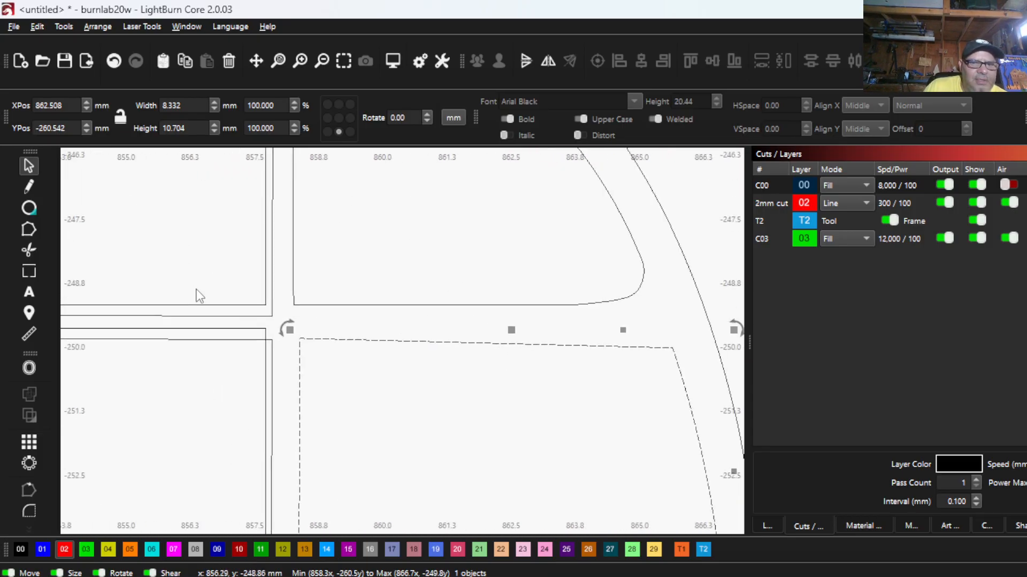
{"action": "left_click", "coordinate": [241, 304]}
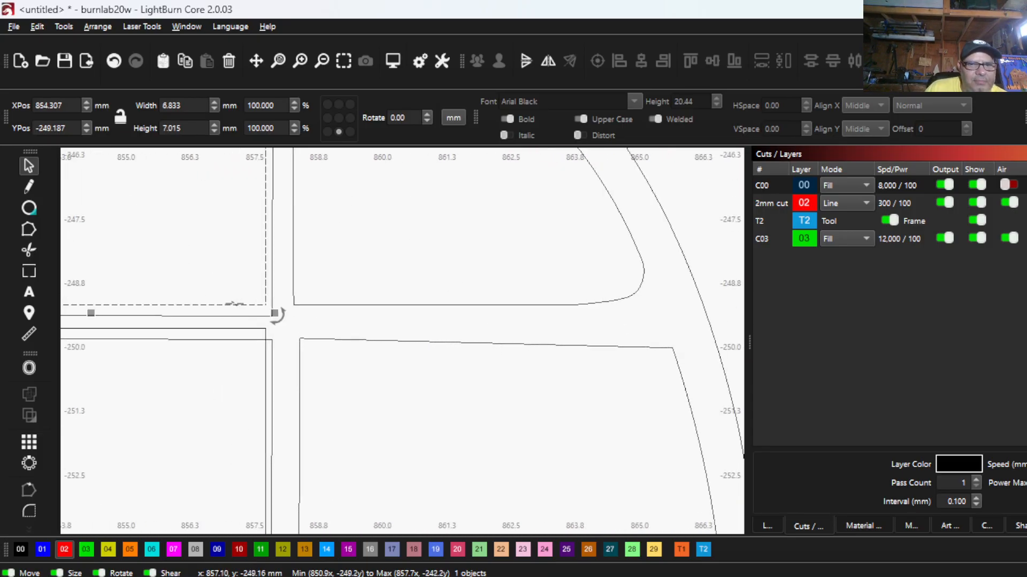
{"action": "right_click", "coordinate": [235, 303]}
{"action": "left_click", "coordinate": [278, 409]}
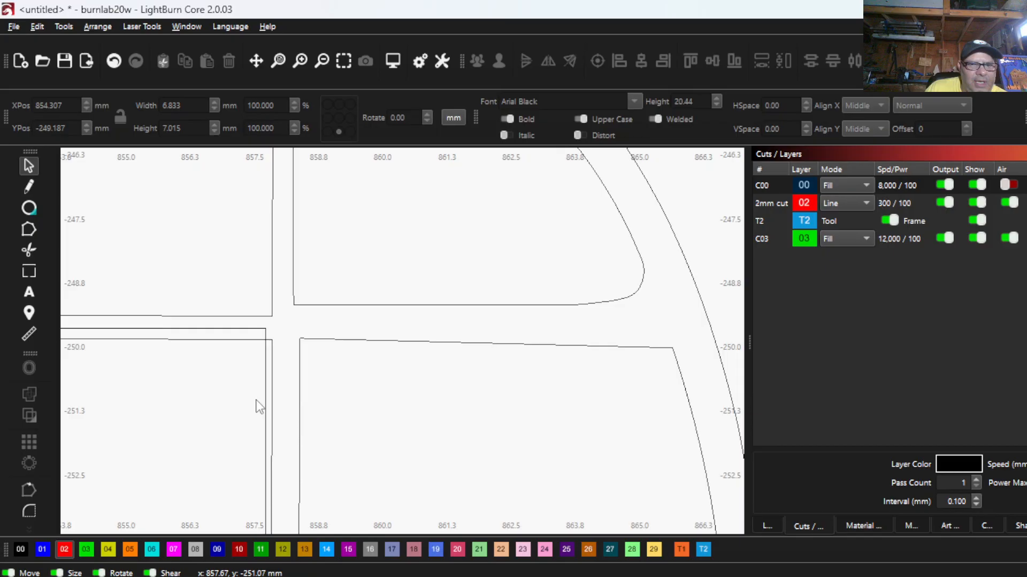
{"action": "left_click", "coordinate": [210, 339]}
{"action": "right_click", "coordinate": [193, 348]}
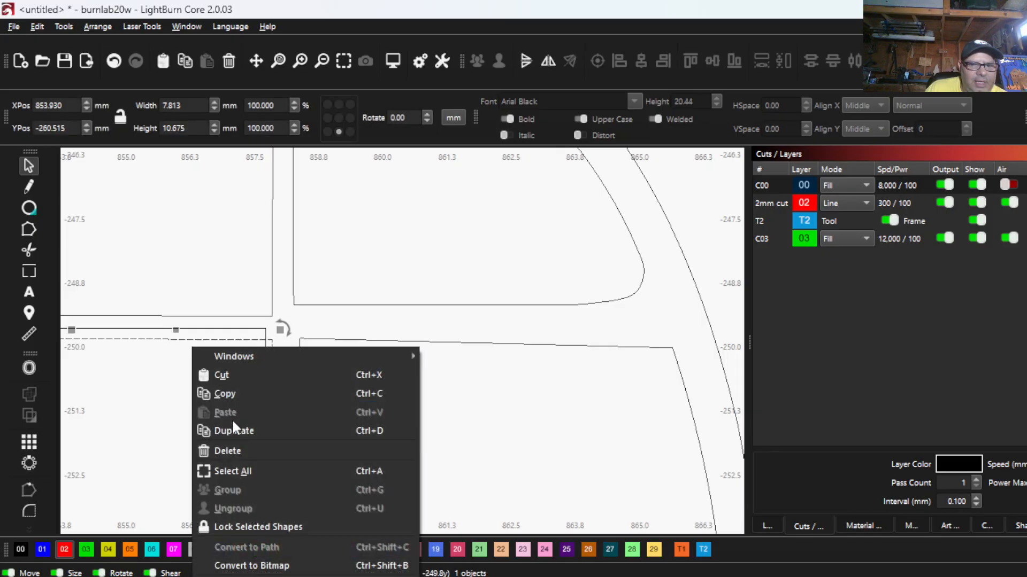
{"action": "left_click", "coordinate": [234, 451]}
- Delete the duplicate outlines of the lower-left and lower-right panes in the arched window
{"action": "scroll", "coordinate": [232, 458], "scroll_direction": "down", "scroll_amount": 5}
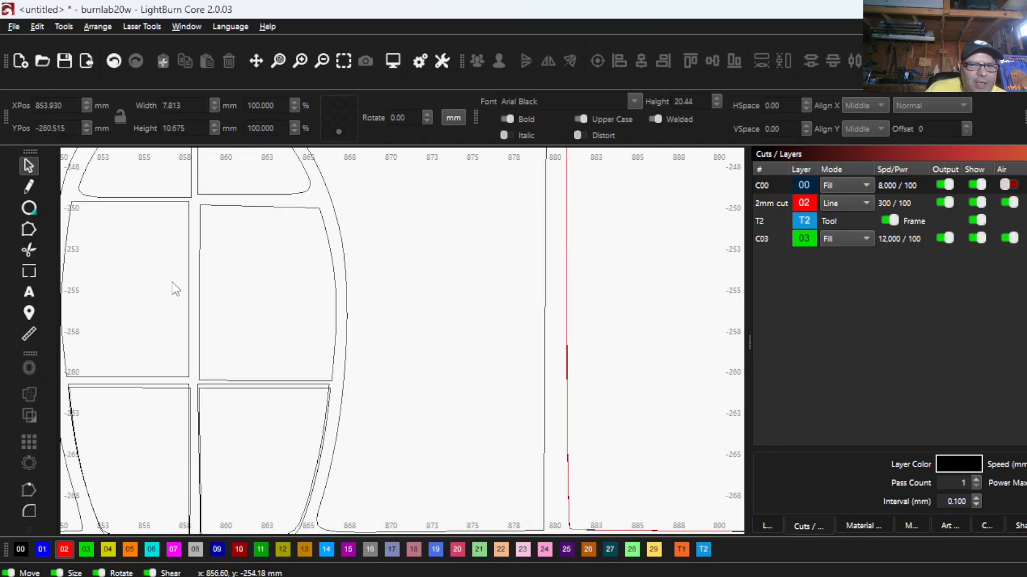
{"action": "scroll", "coordinate": [181, 388], "scroll_direction": "up", "scroll_amount": 3}
{"action": "left_click", "coordinate": [181, 395]}
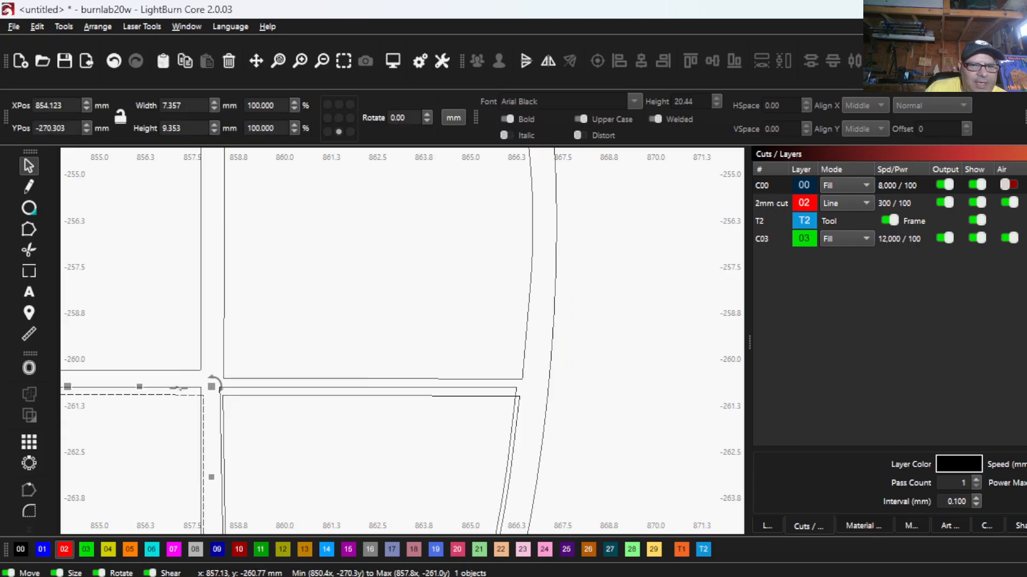
{"action": "right_click", "coordinate": [179, 389]}
{"action": "left_click", "coordinate": [219, 476]}
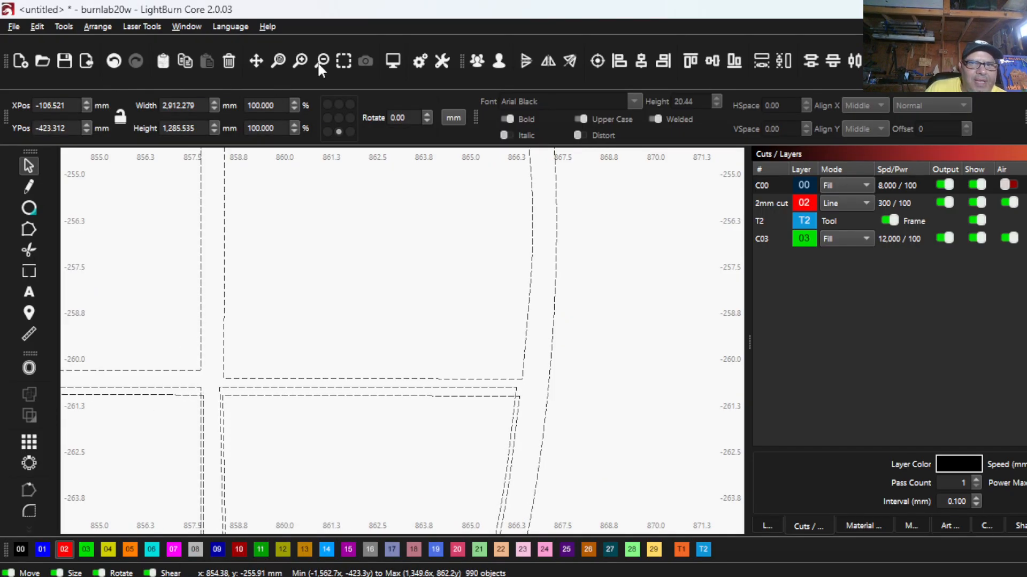
{"action": "left_click", "coordinate": [114, 61]}
{"action": "right_click", "coordinate": [172, 420]}
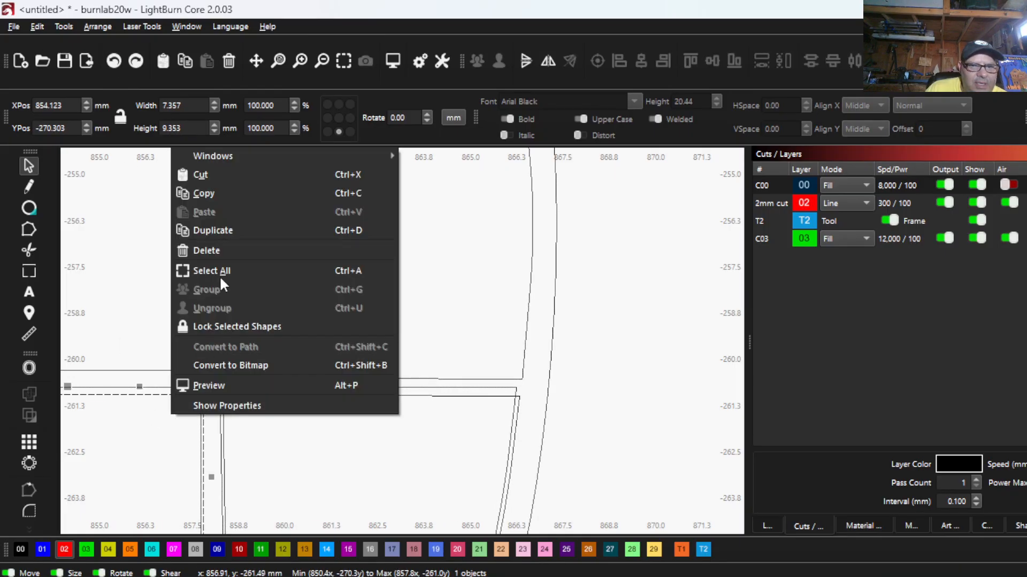
{"action": "left_click", "coordinate": [220, 247]}
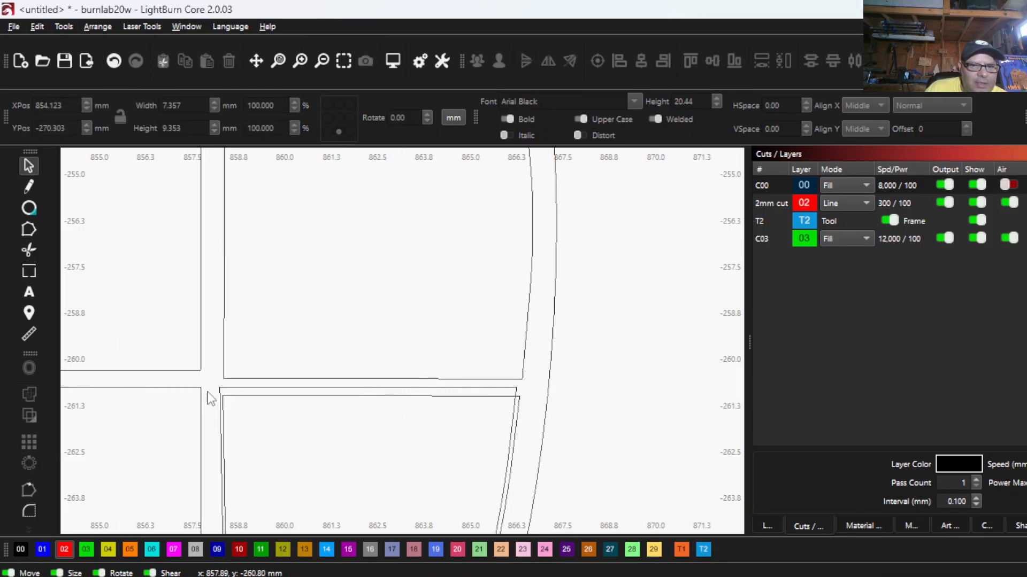
{"action": "left_click", "coordinate": [241, 396]}
{"action": "right_click", "coordinate": [238, 393]}
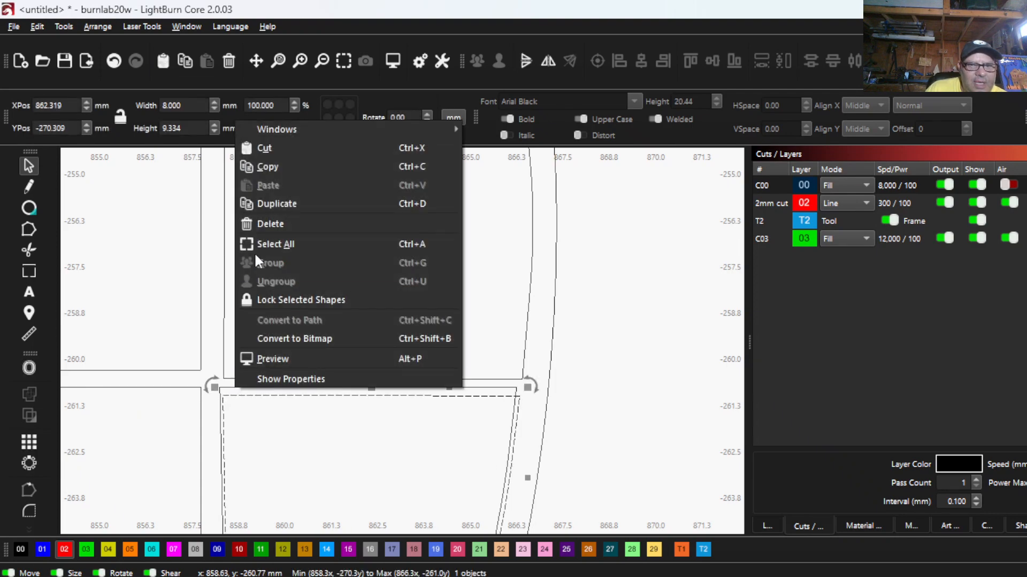
{"action": "left_click", "coordinate": [257, 214]}
- Check the arched window's frame and panes for remaining doubled lines, and clear the selection
{"action": "scroll", "coordinate": [208, 308], "scroll_direction": "down", "scroll_amount": 4}
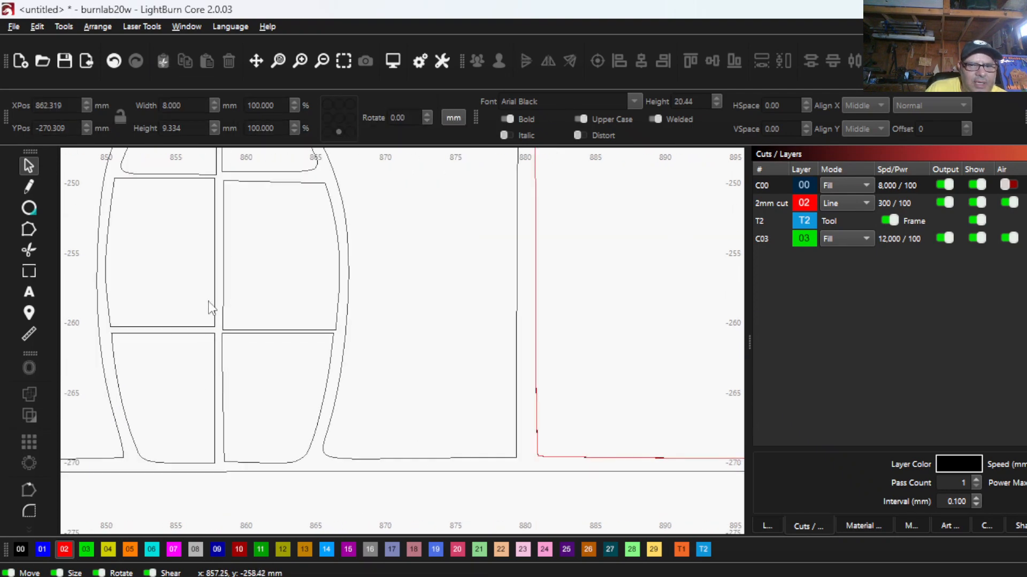
{"action": "left_click", "coordinate": [327, 417]}
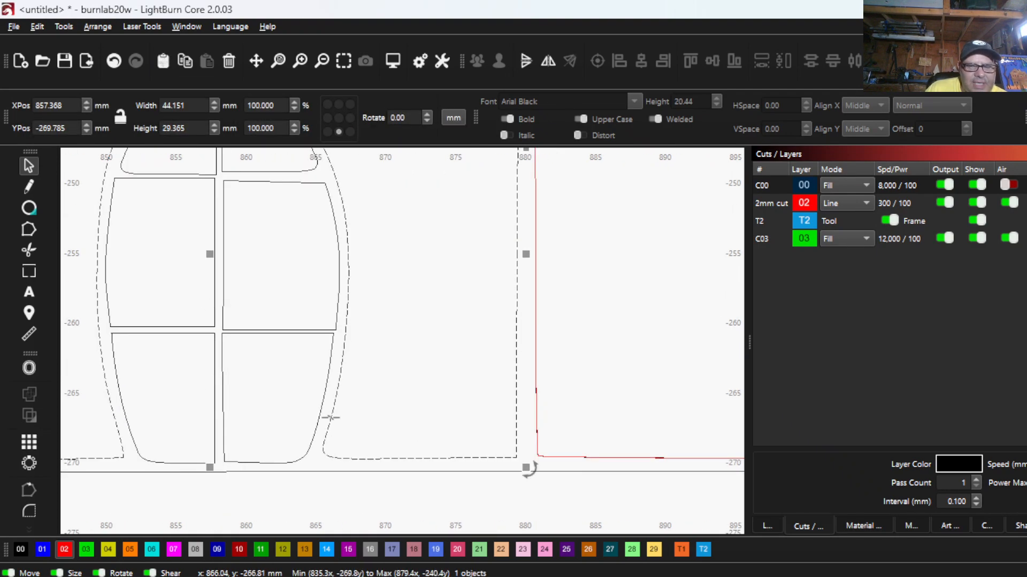
{"action": "left_click", "coordinate": [152, 461]}
{"action": "scroll", "coordinate": [156, 451], "scroll_direction": "down", "scroll_amount": 2}
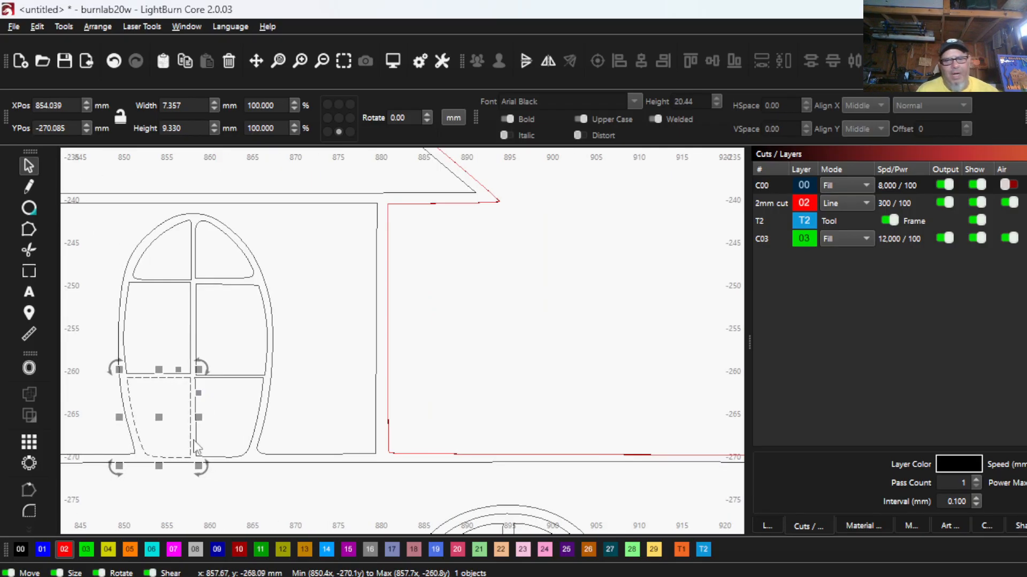
{"action": "scroll", "coordinate": [195, 447], "scroll_direction": "down", "scroll_amount": 3}
{"action": "scroll", "coordinate": [195, 385], "scroll_direction": "up", "scroll_amount": 2}
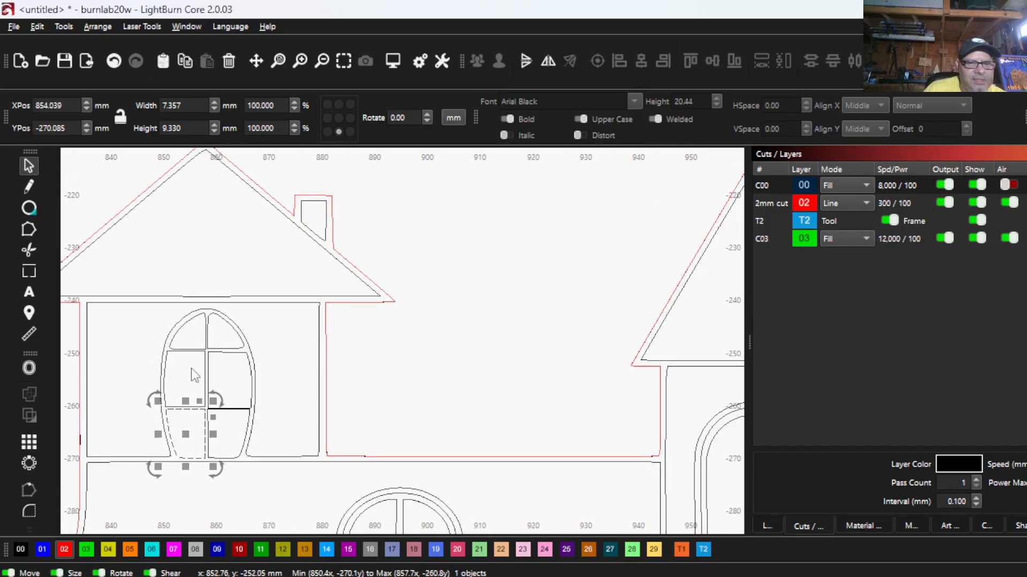
{"action": "left_click", "coordinate": [312, 389]}
{"action": "scroll", "coordinate": [231, 425], "scroll_direction": "up", "scroll_amount": 2}
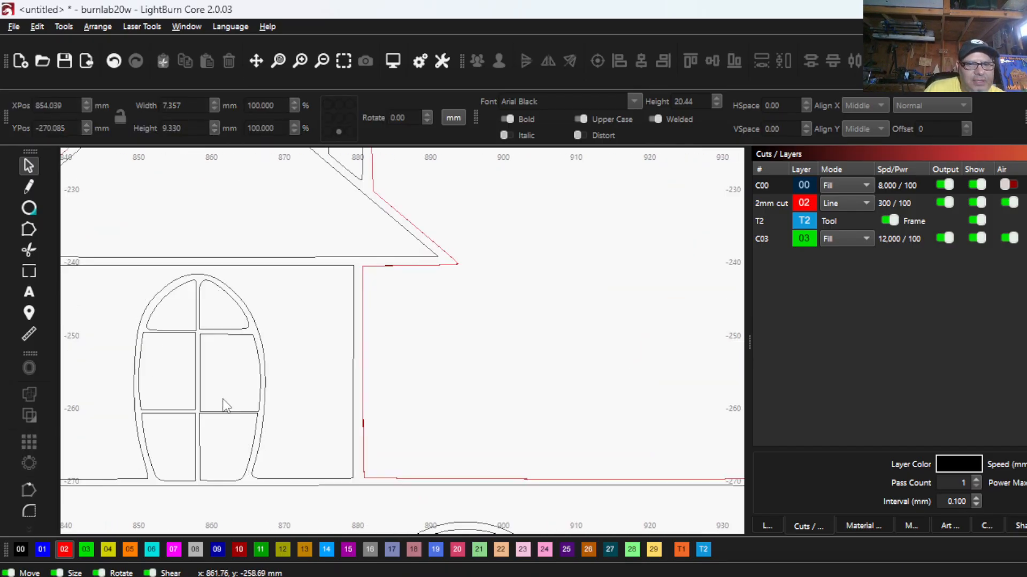
- Assign the six panes of the arched window to the red 02 cut layer and return the display to filled rendering
{"action": "scroll", "coordinate": [224, 406], "scroll_direction": "up", "scroll_amount": 2}
{"action": "left_click_drag", "start_coordinate": [241, 462], "coordinate": [157, 260]}
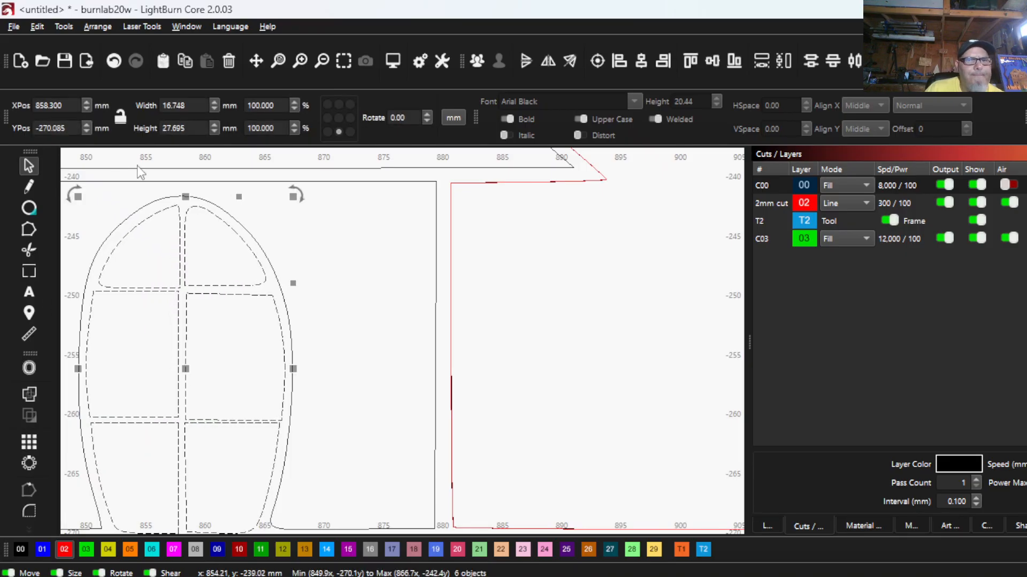
{"action": "left_click", "coordinate": [65, 549]}
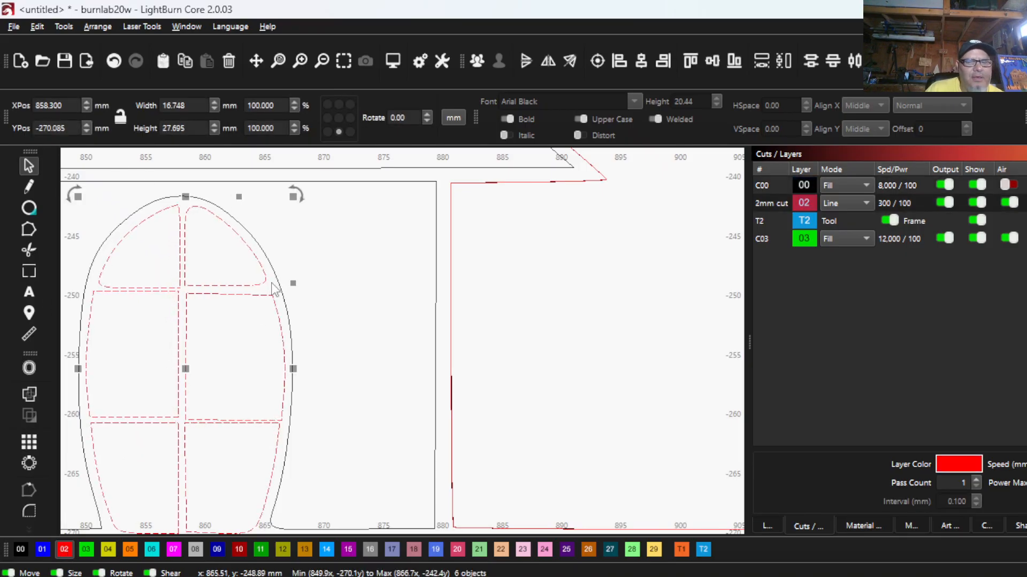
{"action": "scroll", "coordinate": [262, 294], "scroll_direction": "down", "scroll_amount": 2}
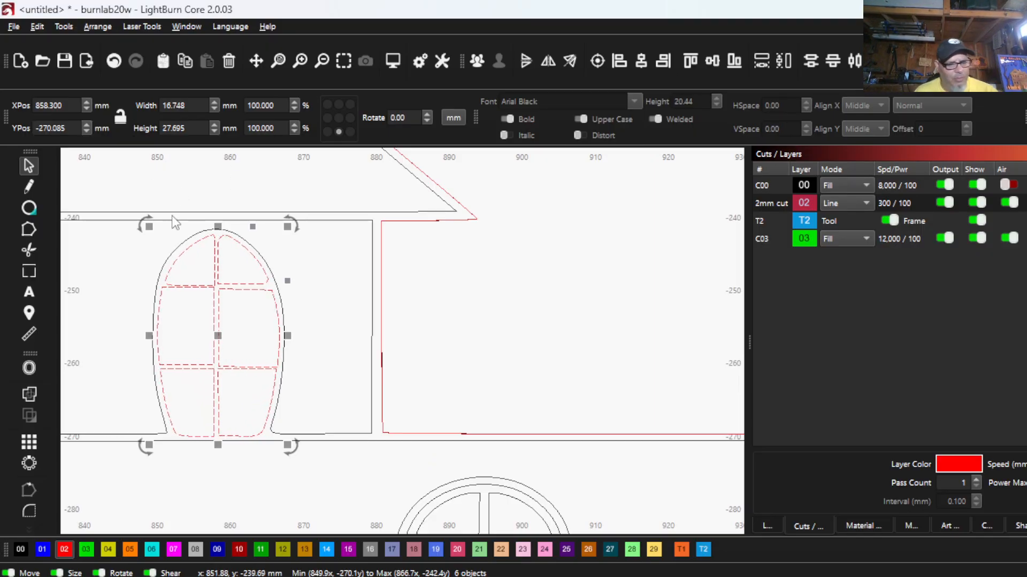
{"action": "key", "text": "alt+shift+w"}
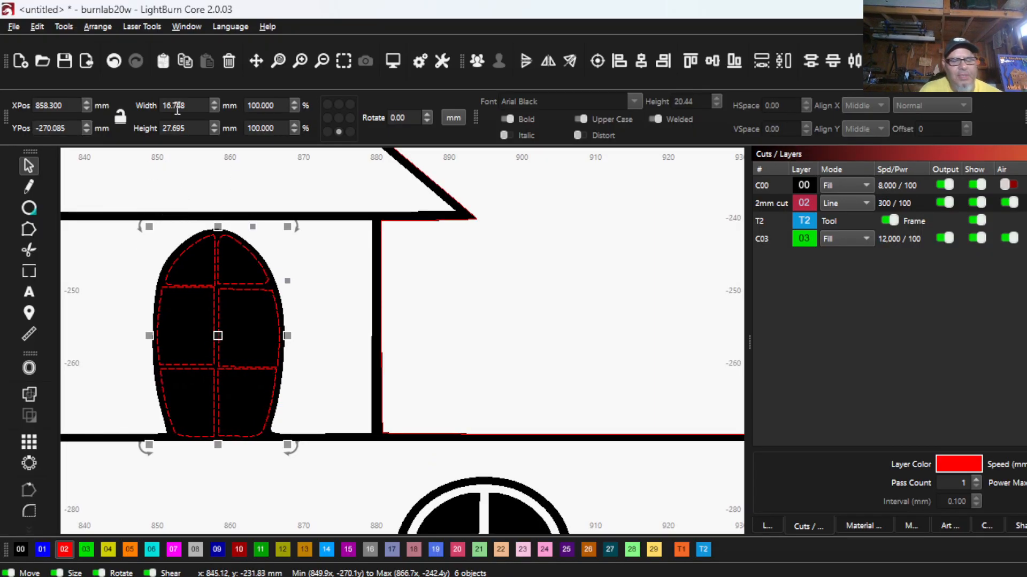
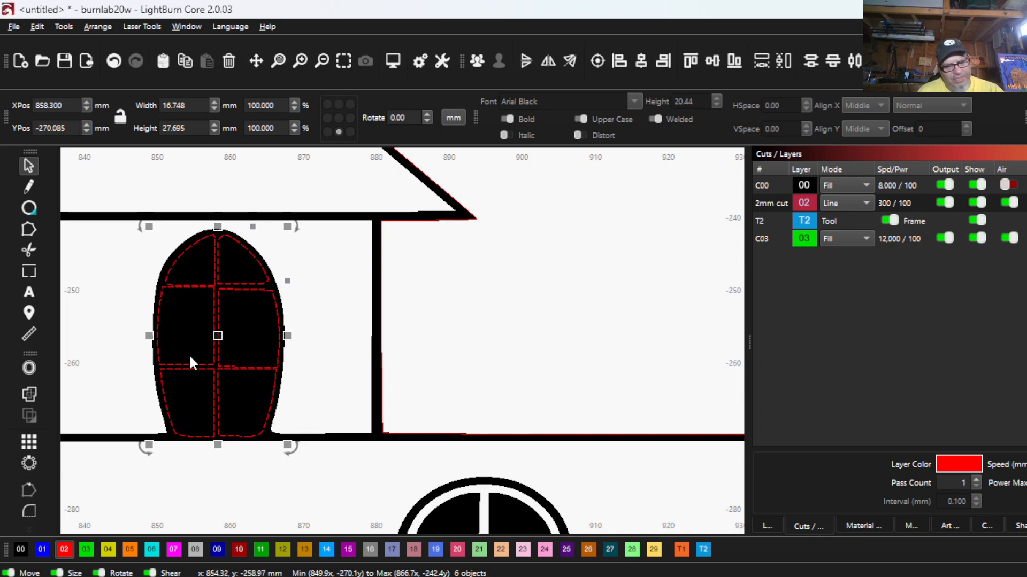
- In wireframe display, assign the arched window's six selected panes to the black 00 layer, then hide and re-show that layer to check for red outlines
{"action": "key", "text": "alt+shift+w"}
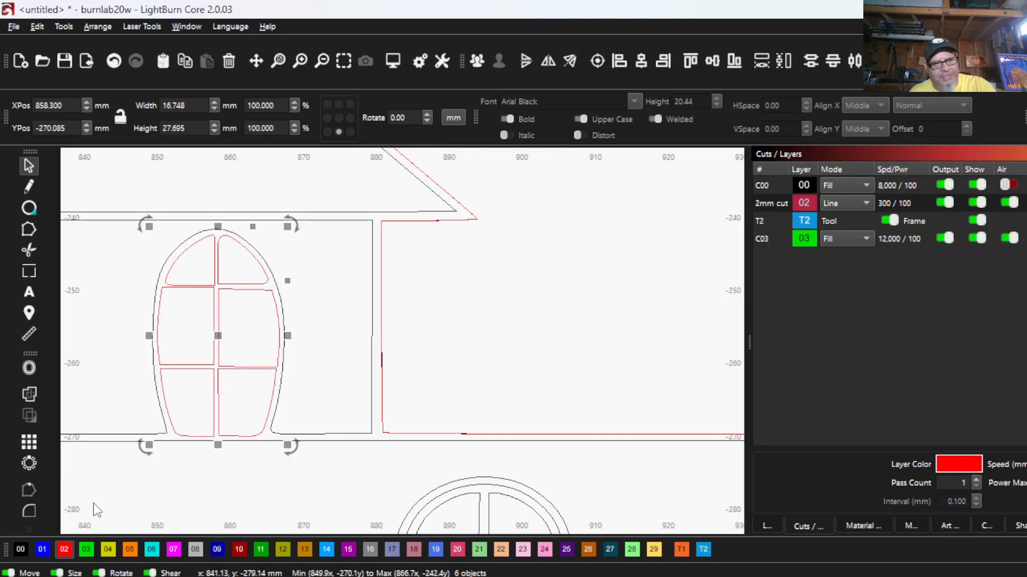
{"action": "scroll", "coordinate": [193, 441], "scroll_direction": "down", "scroll_amount": 3}
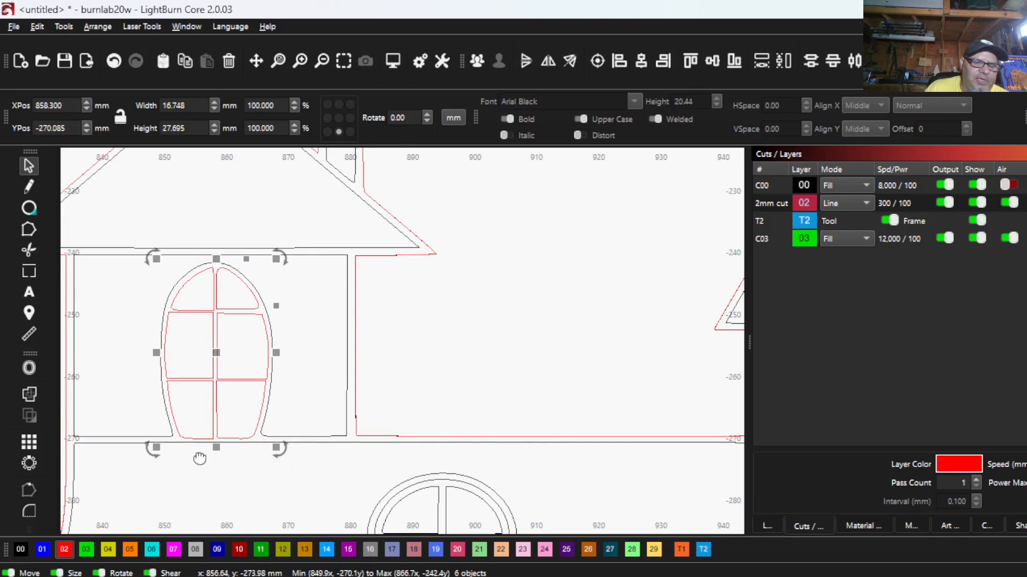
{"action": "left_click", "coordinate": [20, 554]}
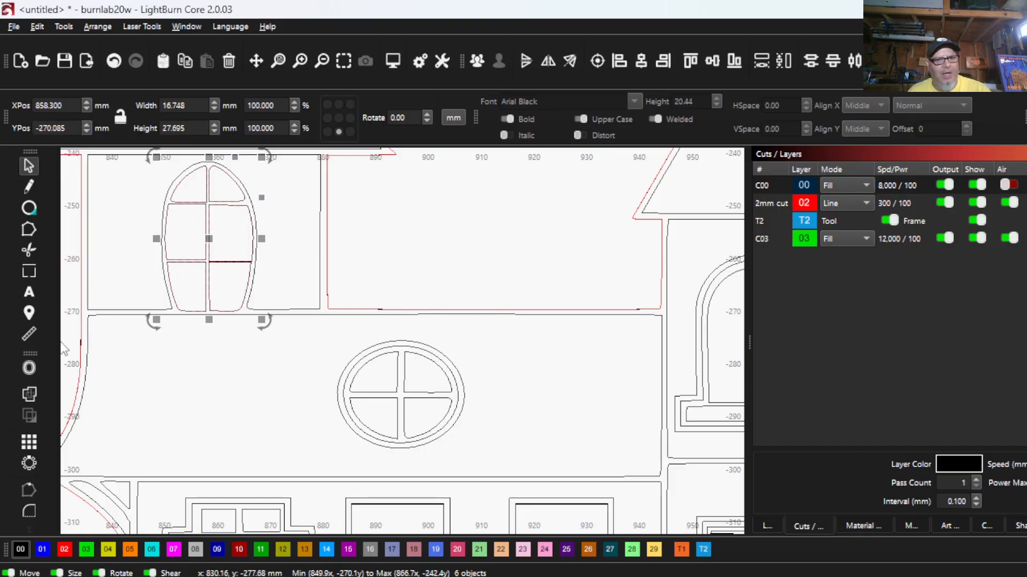
{"action": "scroll", "coordinate": [252, 355], "scroll_direction": "up", "scroll_amount": 5}
{"action": "scroll", "coordinate": [282, 223], "scroll_direction": "up", "scroll_amount": 2}
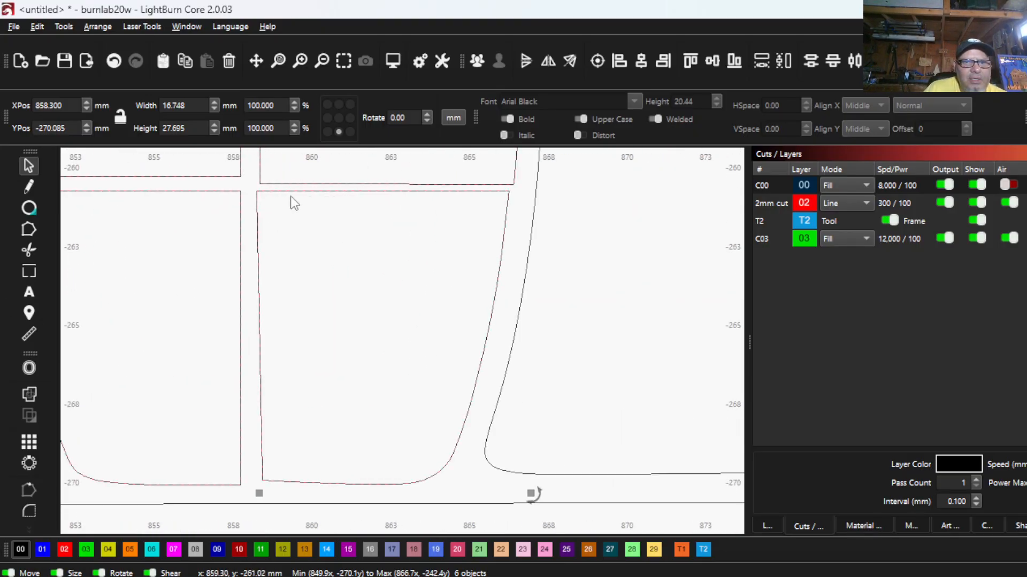
{"action": "left_click", "coordinate": [977, 185]}
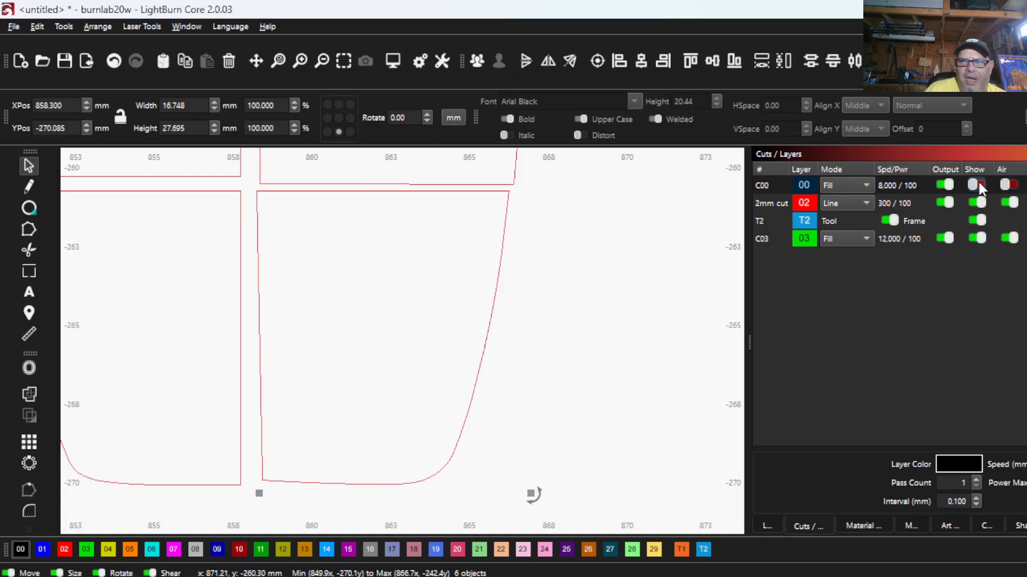
{"action": "left_click", "coordinate": [978, 185]}
- Examine the arched window's frame, crossbars and pane openings in filled rendering, and compare them with the house's other windows
{"action": "scroll", "coordinate": [638, 375], "scroll_direction": "down", "scroll_amount": 10}
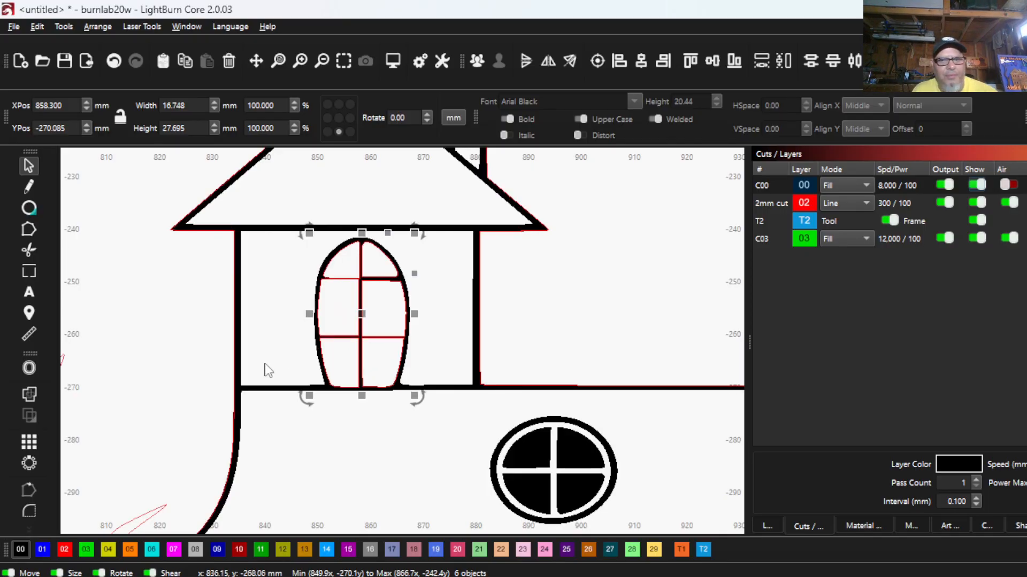
{"action": "scroll", "coordinate": [381, 298], "scroll_direction": "up", "scroll_amount": 4}
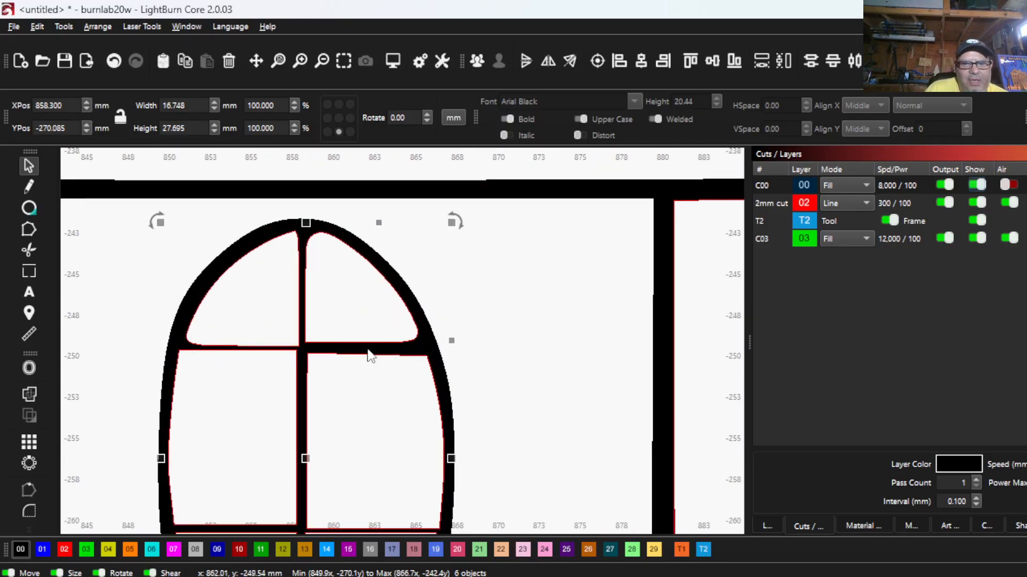
{"action": "scroll", "coordinate": [370, 356], "scroll_direction": "down", "scroll_amount": 8}
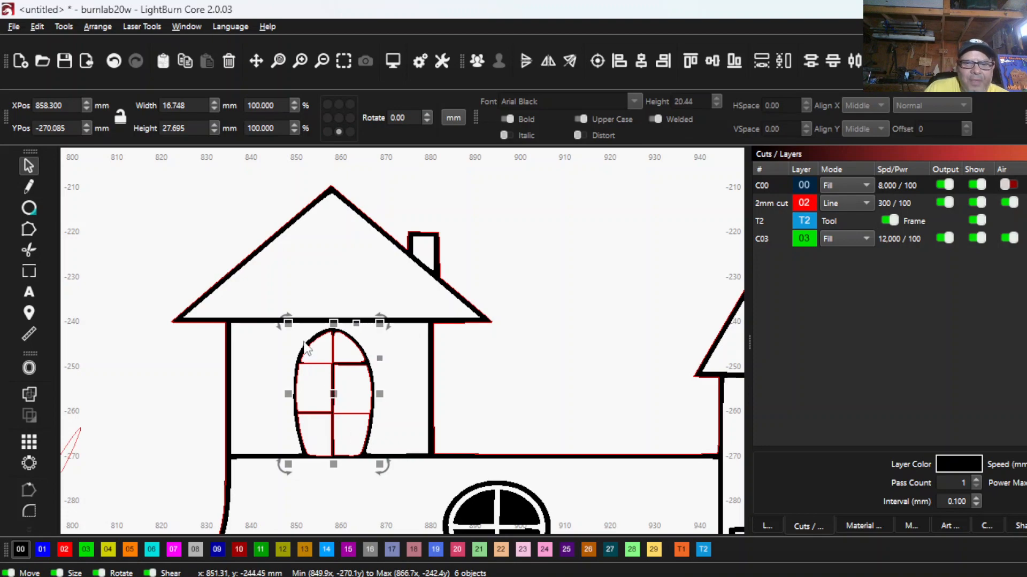
{"action": "scroll", "coordinate": [332, 406], "scroll_direction": "down", "scroll_amount": 1}
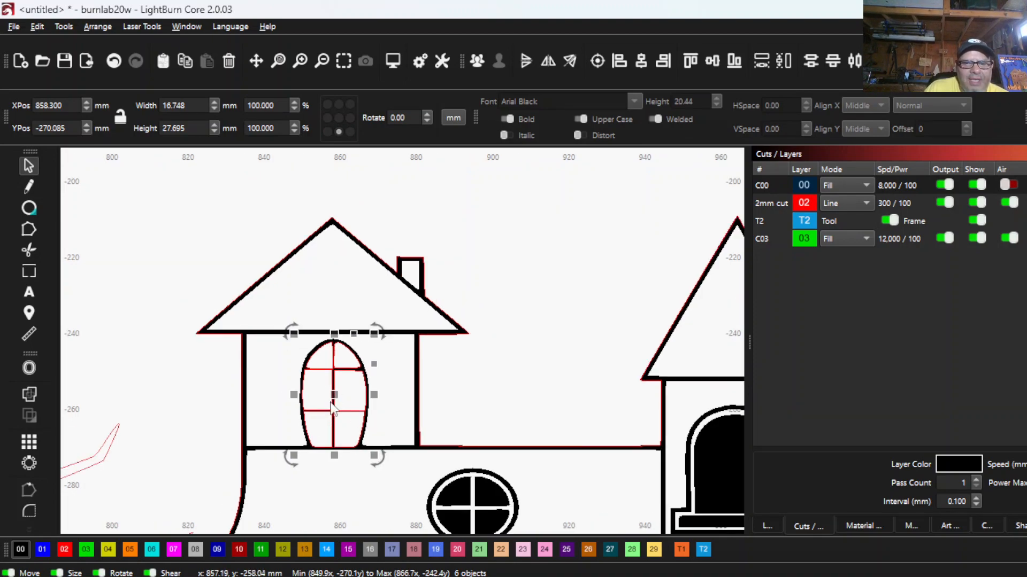
{"action": "scroll", "coordinate": [283, 390], "scroll_direction": "up", "scroll_amount": 4}
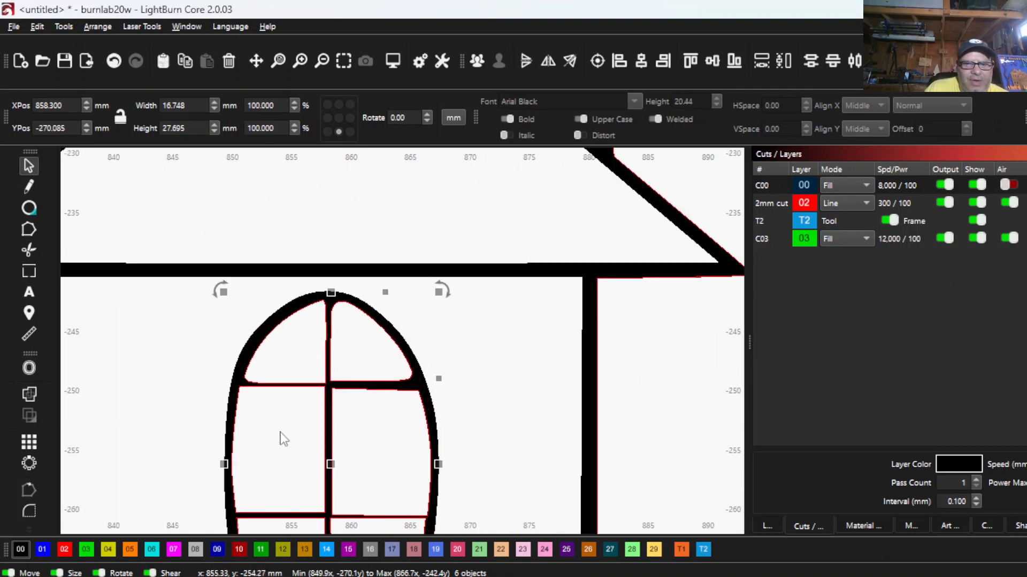
{"action": "scroll", "coordinate": [318, 377], "scroll_direction": "down", "scroll_amount": 2}
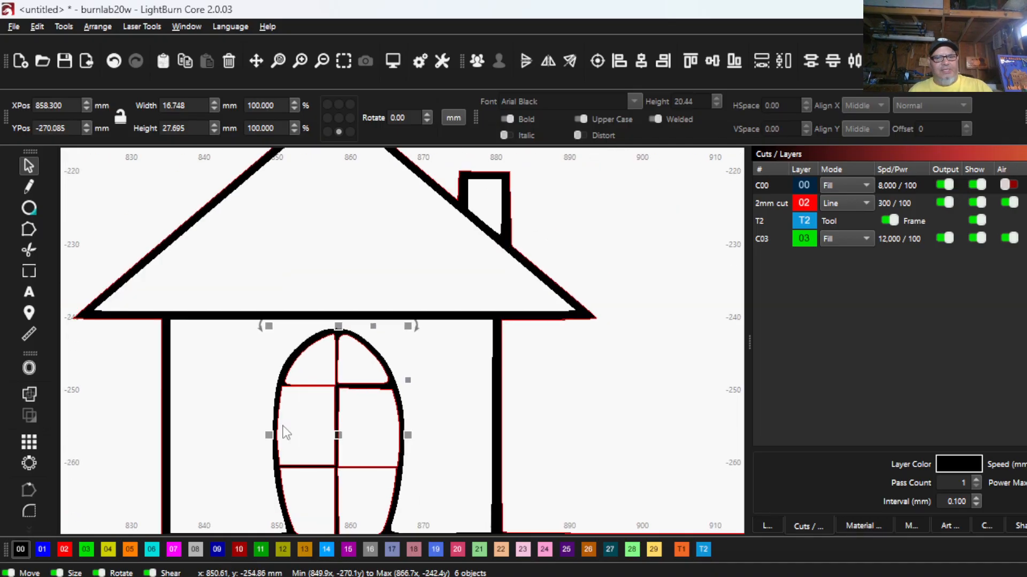
{"action": "scroll", "coordinate": [285, 432], "scroll_direction": "down", "scroll_amount": 4}
{"action": "scroll", "coordinate": [405, 466], "scroll_direction": "up", "scroll_amount": 3}
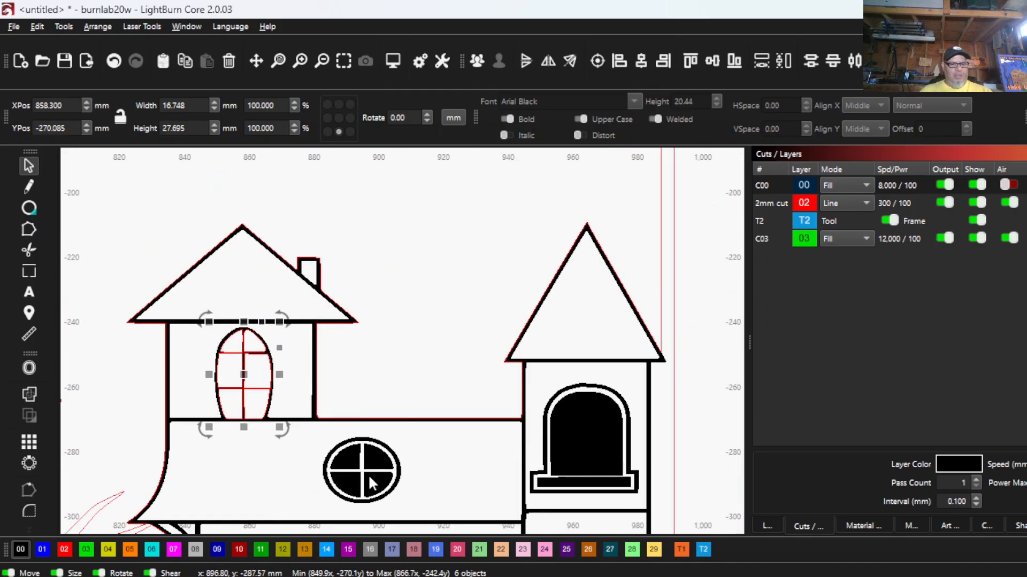
- Assign the four panes of the round window to the red 02 cut layer, using wireframe display
{"action": "scroll", "coordinate": [368, 474], "scroll_direction": "up", "scroll_amount": 3}
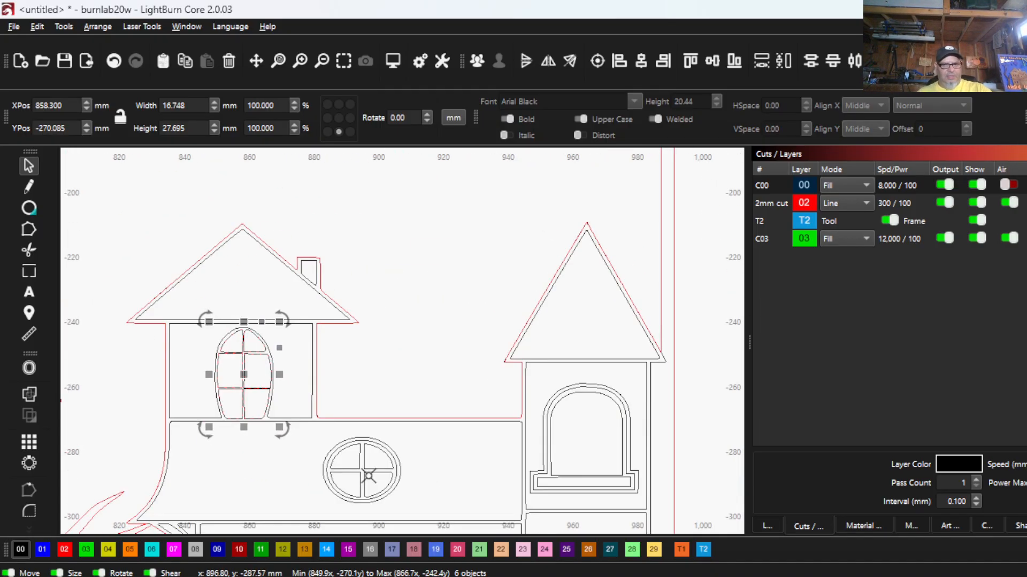
{"action": "left_click_drag", "start_coordinate": [389, 490], "coordinate": [341, 447]}
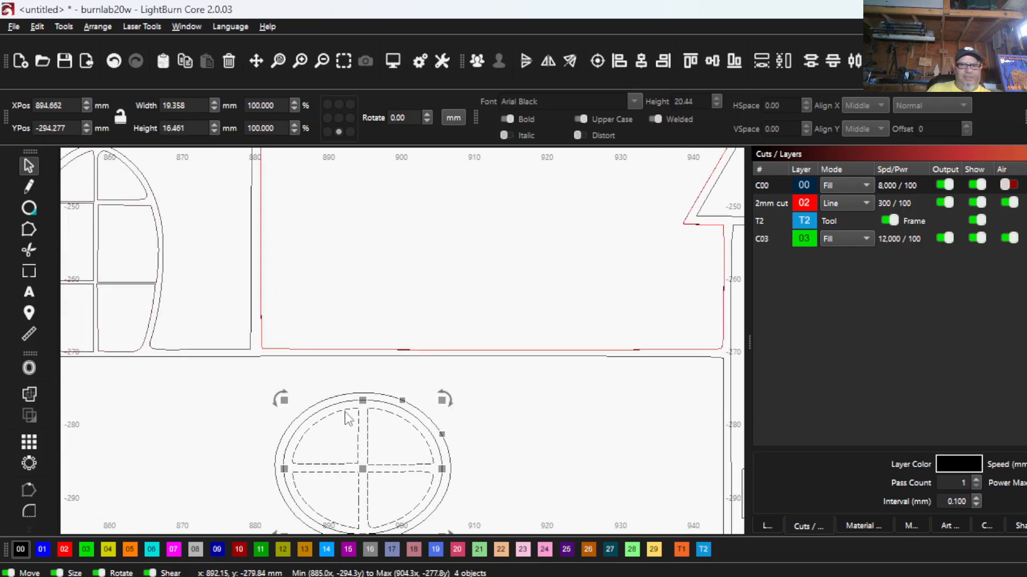
{"action": "left_click", "coordinate": [63, 550]}
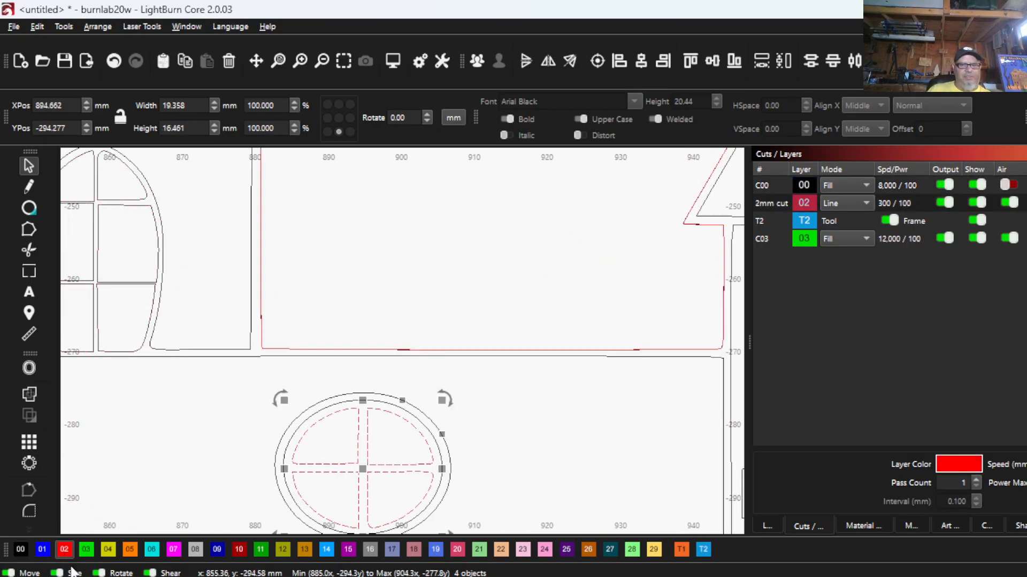
- Delete the duplicate pane outline of the tower's arched window, checking the deletion by undoing and redoing it
{"action": "scroll", "coordinate": [160, 347], "scroll_direction": "down", "scroll_amount": 3}
{"action": "scroll", "coordinate": [494, 334], "scroll_direction": "up", "scroll_amount": 5}
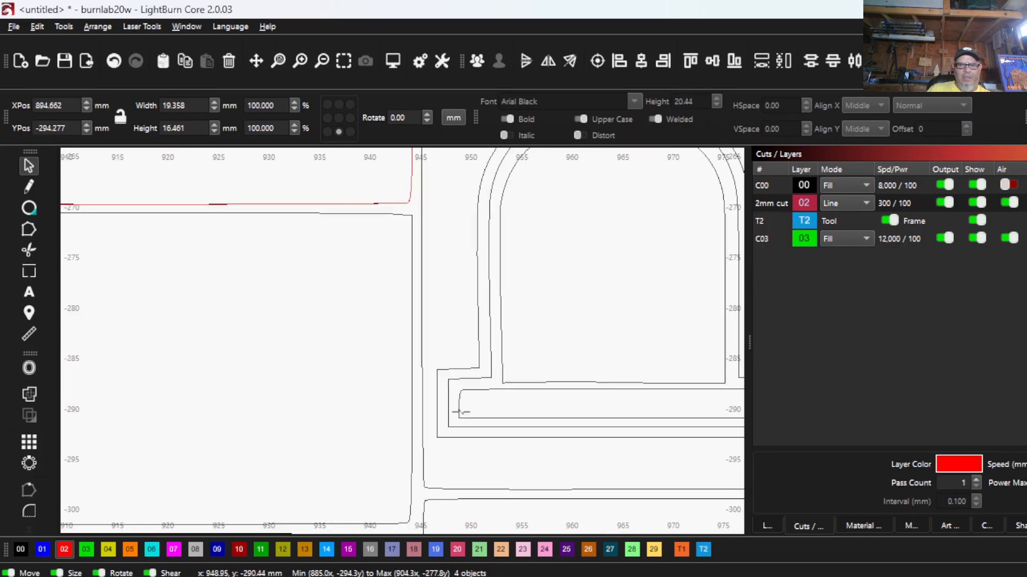
{"action": "left_click", "coordinate": [508, 335]}
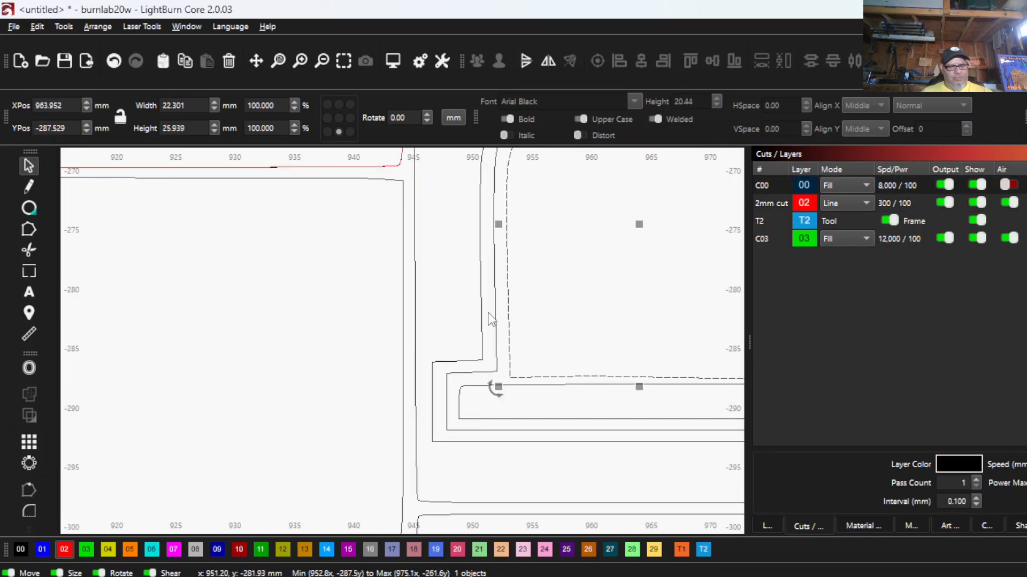
{"action": "left_click", "coordinate": [531, 252]}
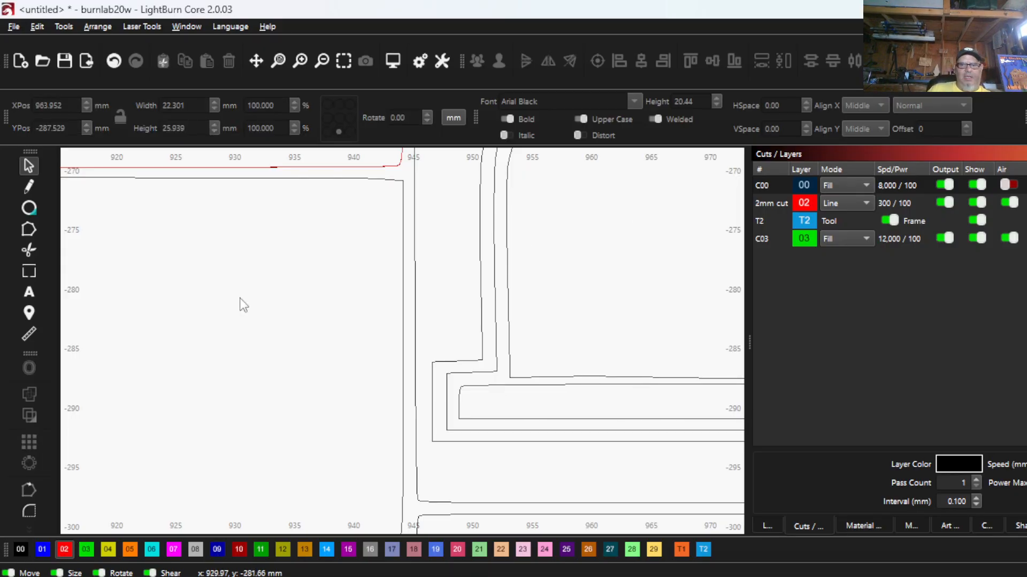
{"action": "scroll", "coordinate": [240, 305], "scroll_direction": "down", "scroll_amount": 4}
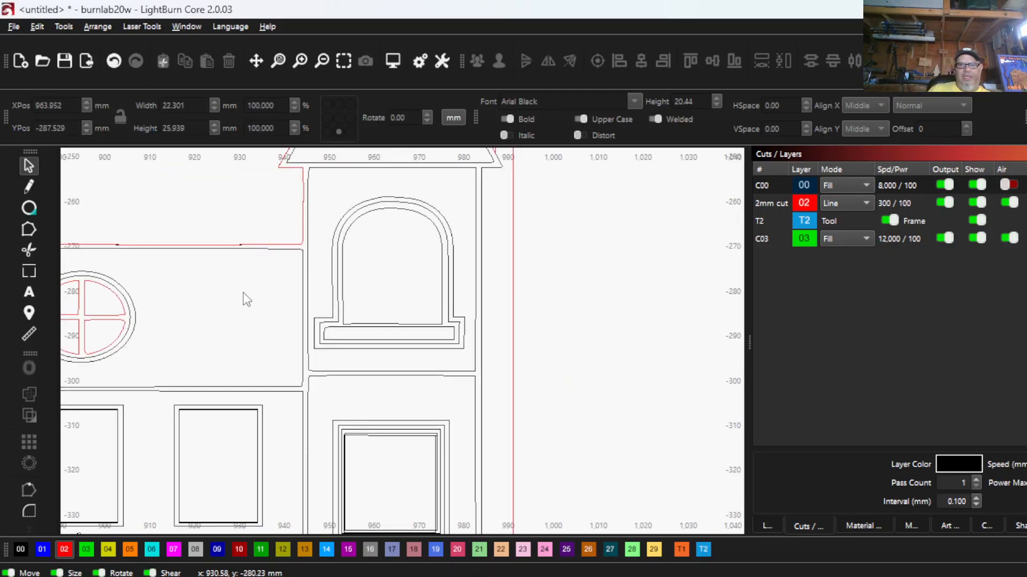
{"action": "left_click", "coordinate": [111, 63]}
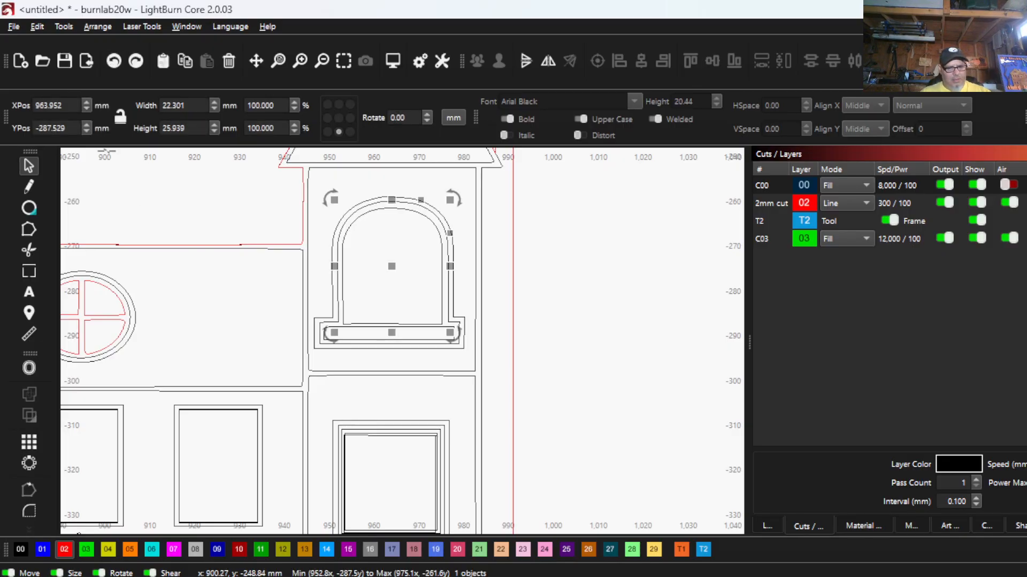
{"action": "left_click", "coordinate": [135, 61]}
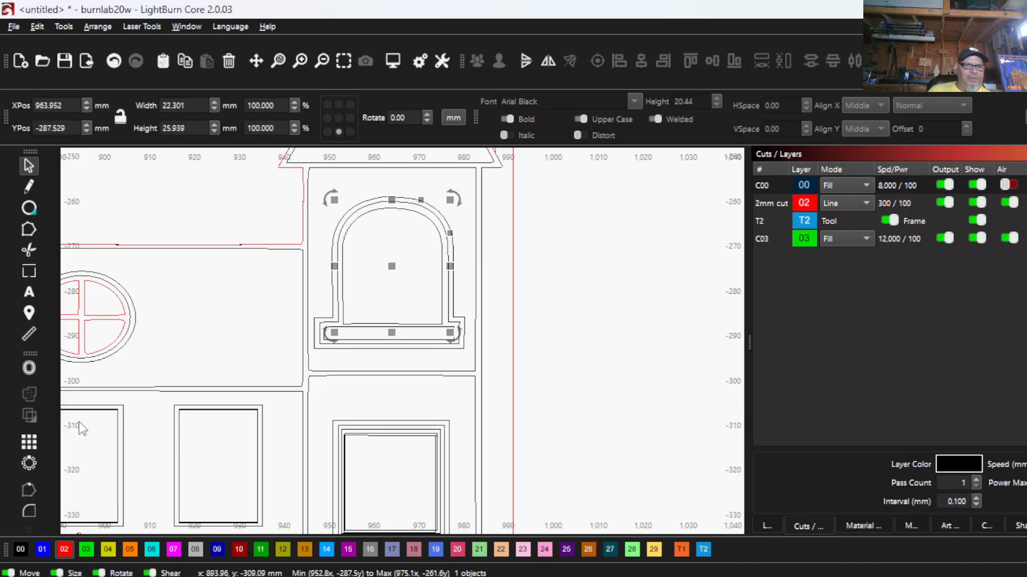
- Assign the remaining pane outline of the tower's arched window to the red 02 cut layer and inspect it in filled rendering
{"action": "left_click", "coordinate": [64, 550]}
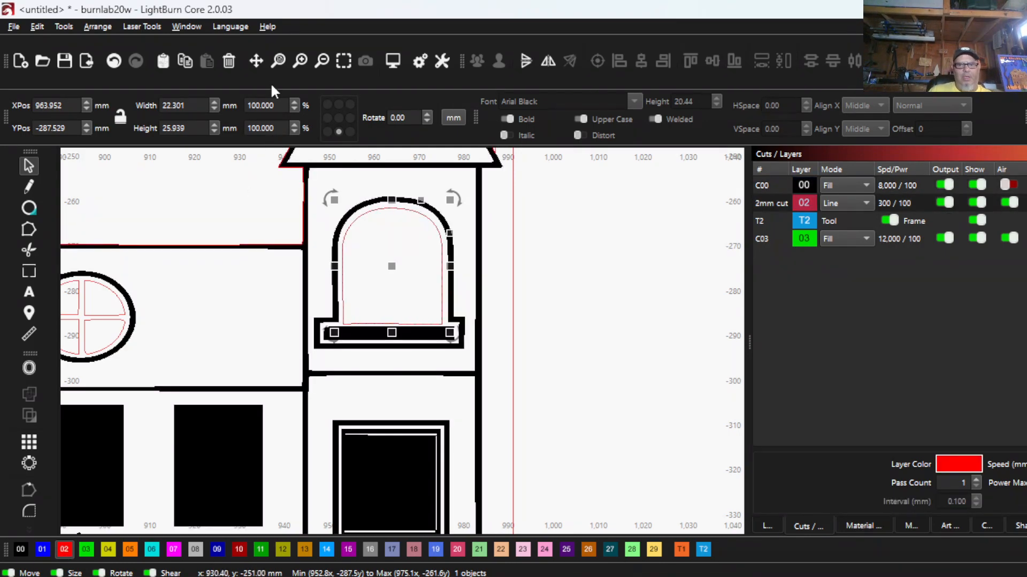
{"action": "scroll", "coordinate": [338, 248], "scroll_direction": "up", "scroll_amount": 3}
{"action": "scroll", "coordinate": [338, 250], "scroll_direction": "up", "scroll_amount": 1}
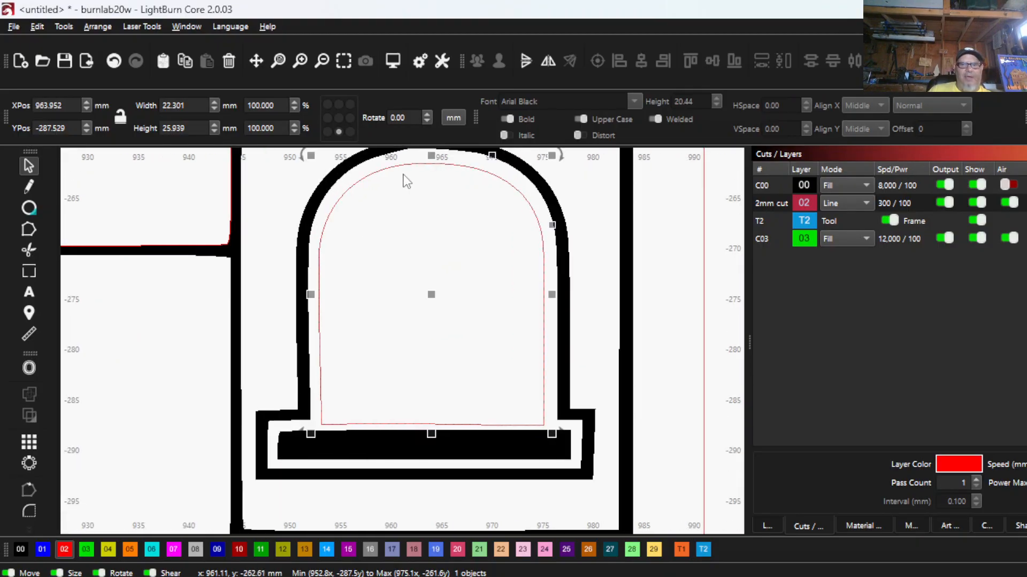
{"action": "scroll", "coordinate": [395, 359], "scroll_direction": "down", "scroll_amount": 5}
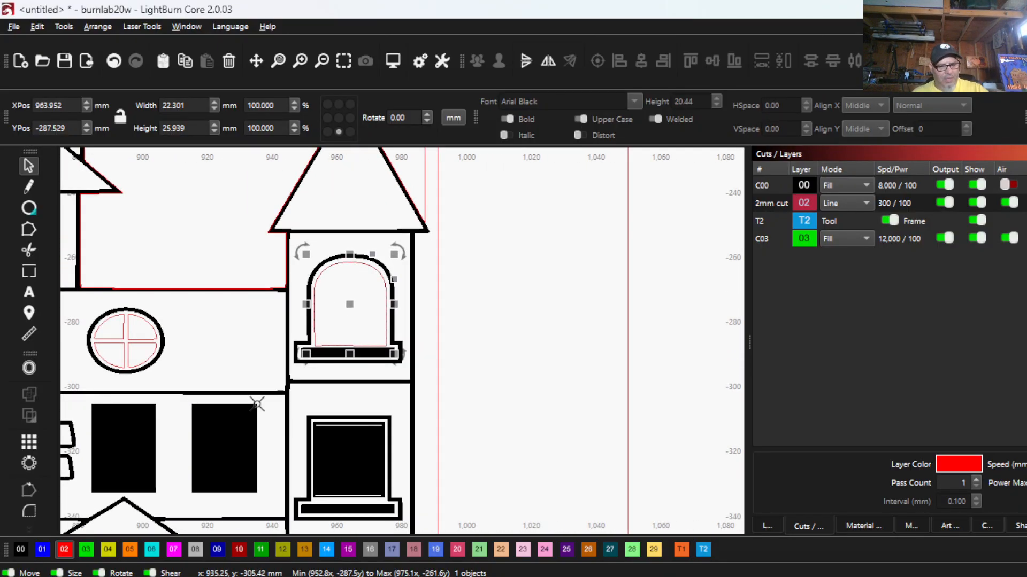
- Delete the duplicate innermost outline of the square tower window below the arched one, using wireframe display
{"action": "scroll", "coordinate": [284, 374], "scroll_direction": "up", "scroll_amount": 4}
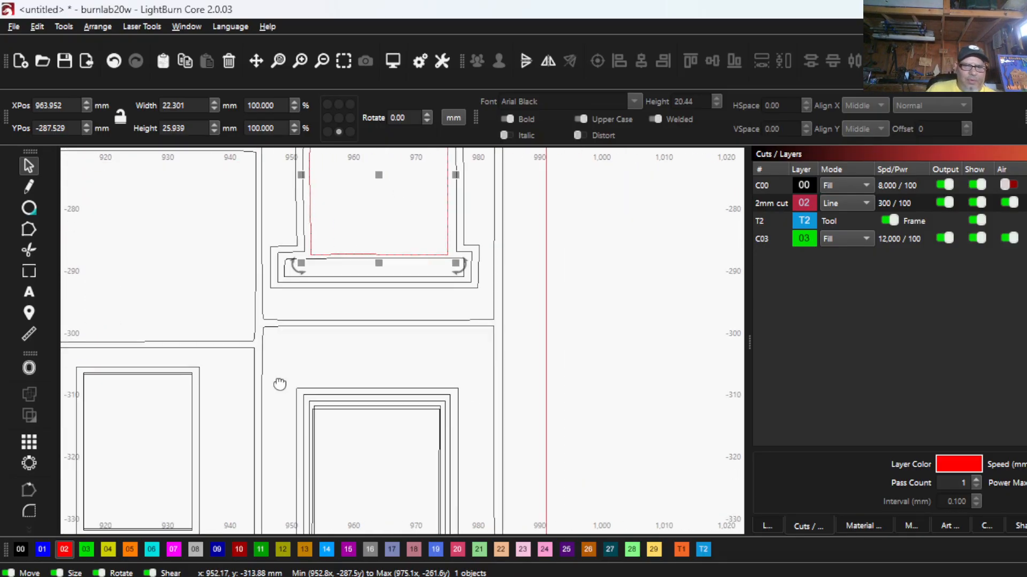
{"action": "scroll", "coordinate": [284, 375], "scroll_direction": "up", "scroll_amount": 2}
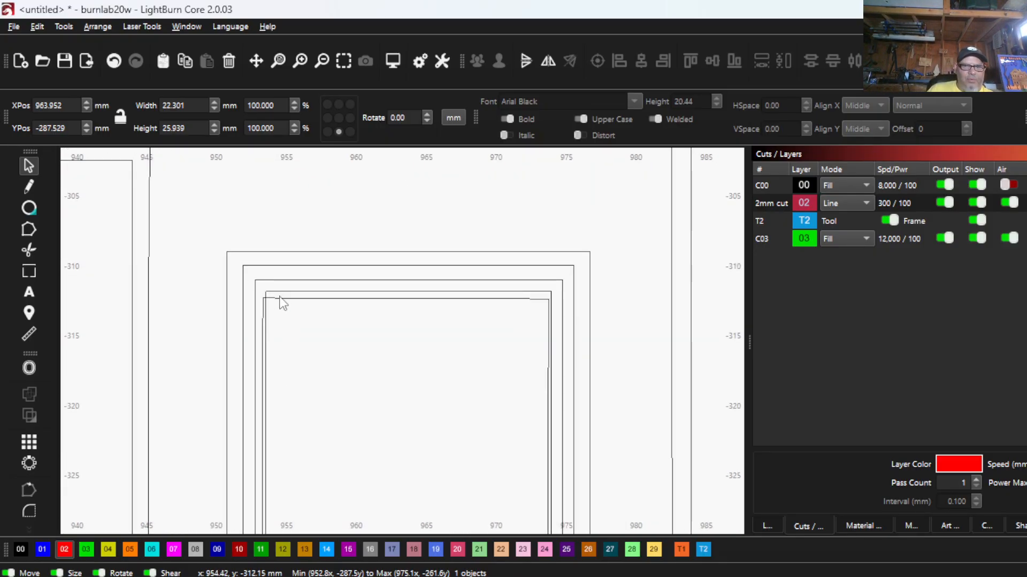
{"action": "right_click", "coordinate": [287, 298]}
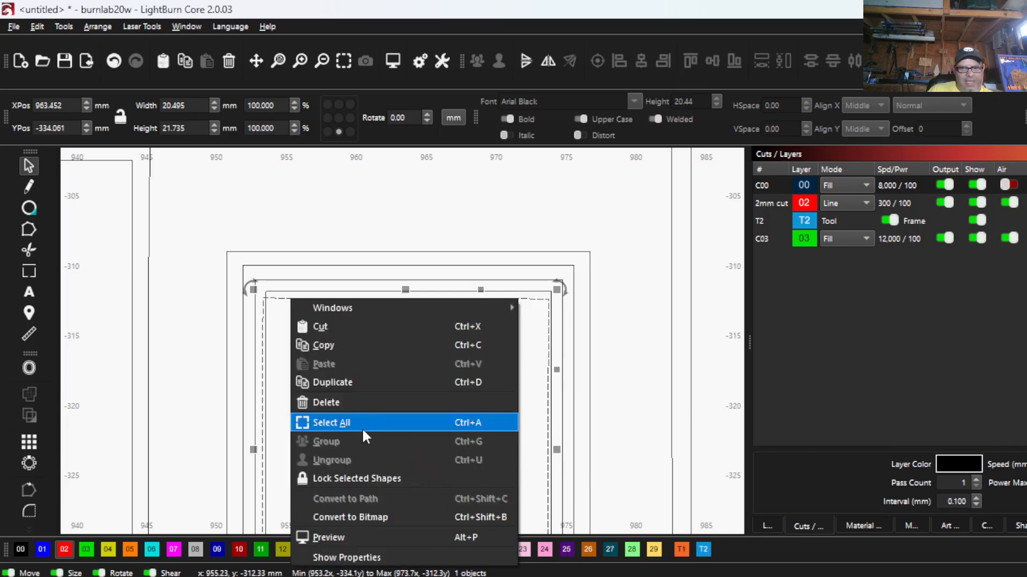
{"action": "left_click", "coordinate": [329, 399]}
{"action": "scroll", "coordinate": [258, 406], "scroll_direction": "down", "scroll_amount": 4}
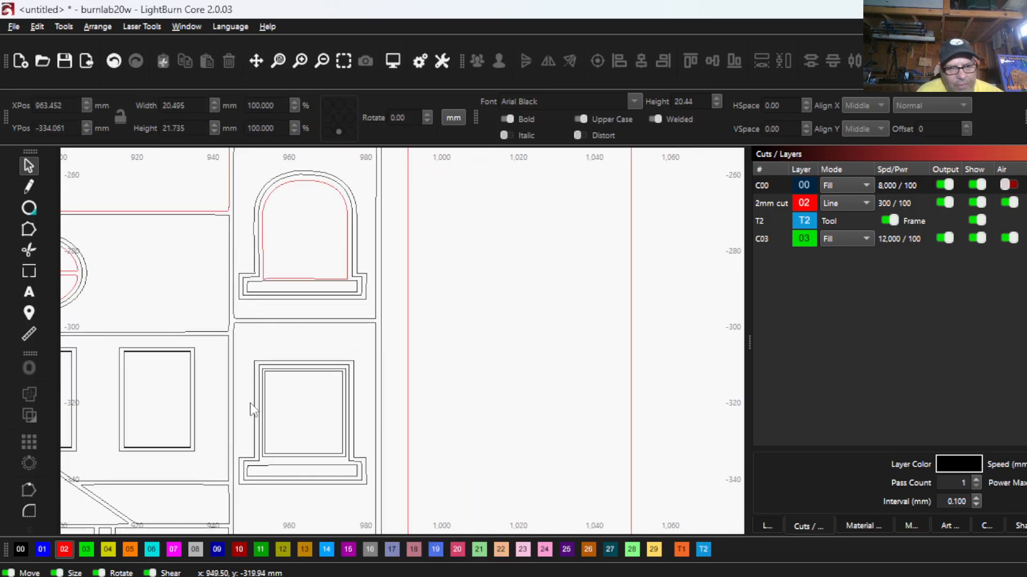
- Delete the duplicate inner outline of the rectangular window just left of the tower
{"action": "scroll", "coordinate": [175, 385], "scroll_direction": "up", "scroll_amount": 3}
{"action": "scroll", "coordinate": [189, 310], "scroll_direction": "up", "scroll_amount": 2}
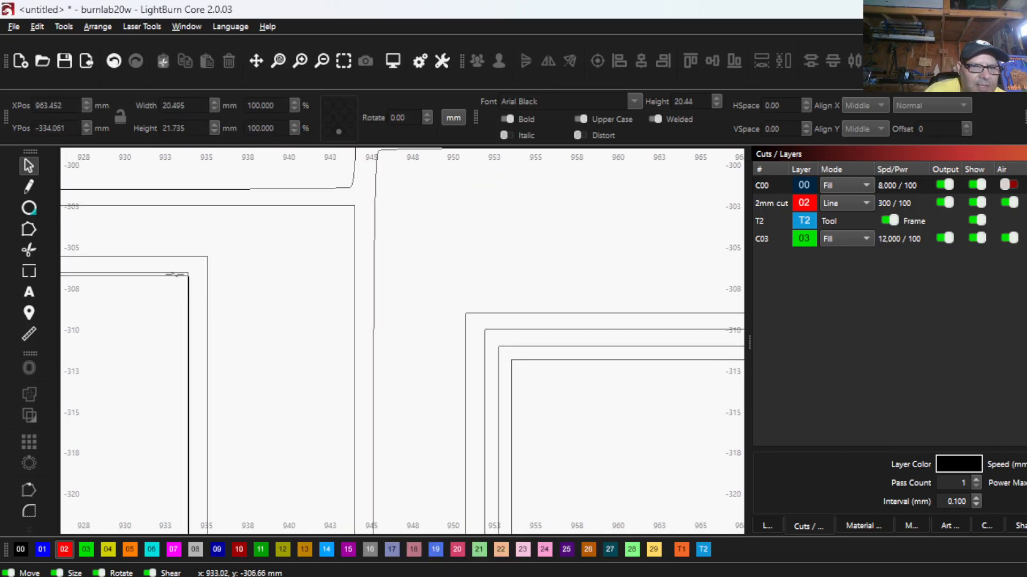
{"action": "left_click", "coordinate": [175, 274]}
{"action": "right_click", "coordinate": [164, 269]}
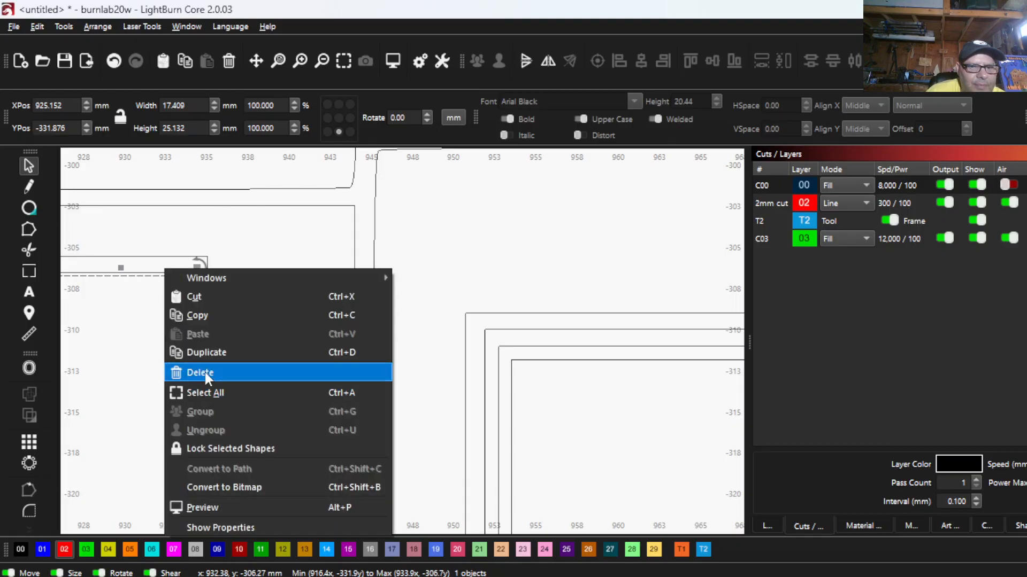
{"action": "left_click", "coordinate": [204, 371]}
- Delete the duplicate inner outline of the lowest window in the tower
{"action": "scroll", "coordinate": [198, 353], "scroll_direction": "down", "scroll_amount": 5}
{"action": "scroll", "coordinate": [364, 383], "scroll_direction": "down", "scroll_amount": 2}
{"action": "left_click_drag", "start_coordinate": [345, 366], "coordinate": [299, 295]}
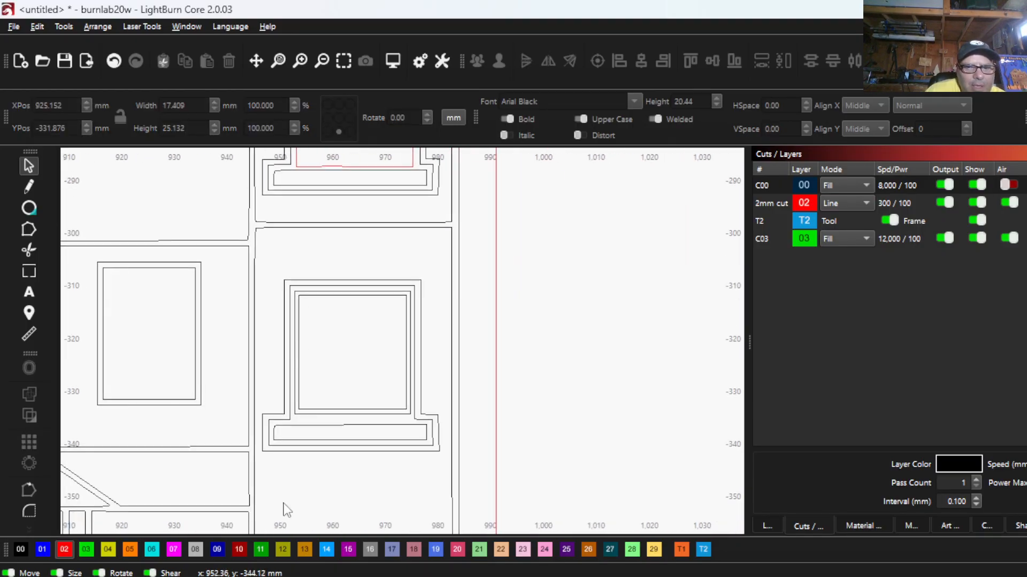
{"action": "scroll", "coordinate": [284, 503], "scroll_direction": "down", "scroll_amount": 1}
{"action": "left_click_drag", "start_coordinate": [283, 503], "coordinate": [255, 298]}
{"action": "scroll", "coordinate": [285, 381], "scroll_direction": "up", "scroll_amount": 2}
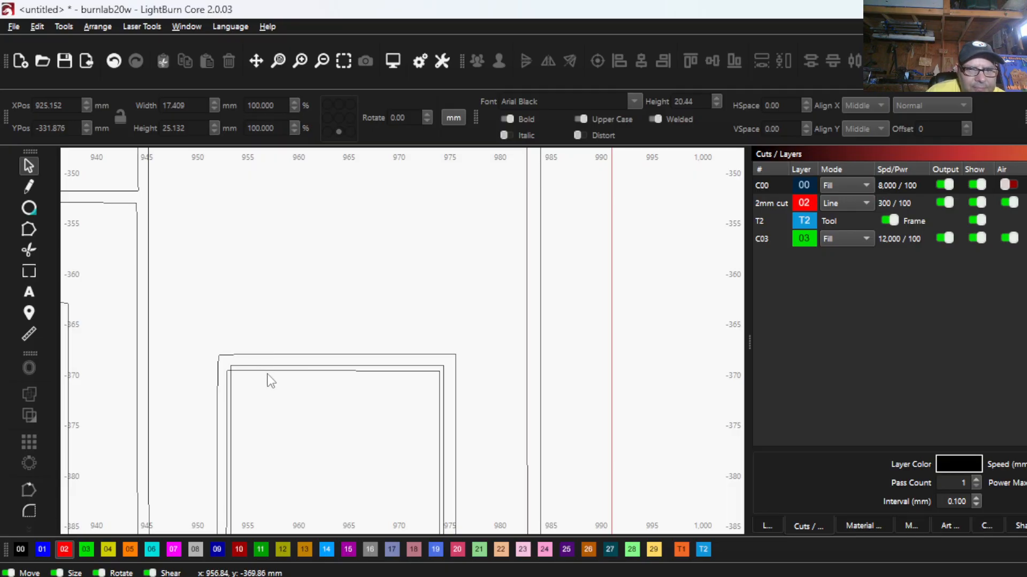
{"action": "left_click", "coordinate": [264, 374]}
{"action": "right_click", "coordinate": [248, 341]}
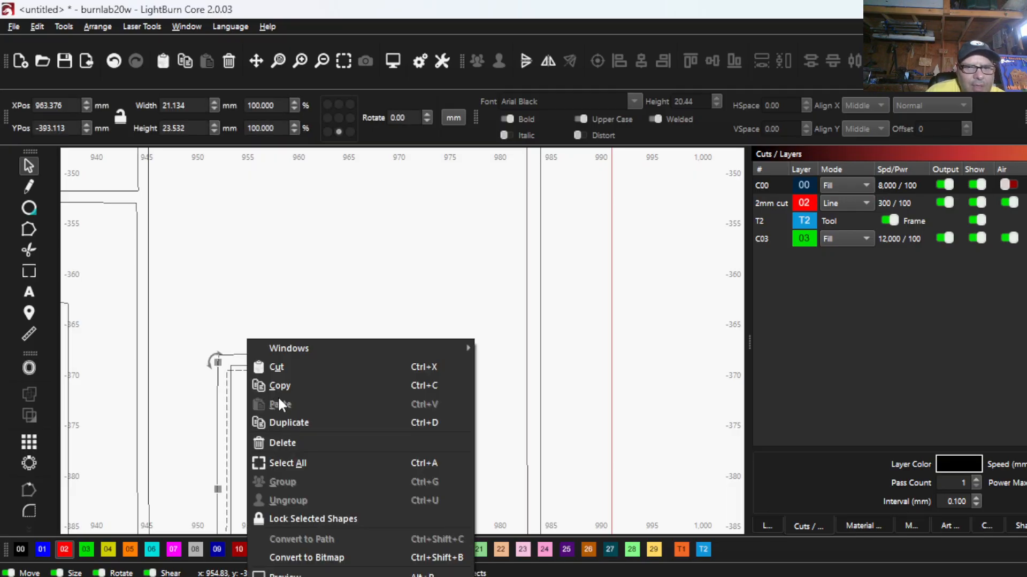
{"action": "left_click", "coordinate": [286, 441]}
- Delete the duplicate inner outline of the ground-floor window between the front door and the tower
{"action": "scroll", "coordinate": [220, 306], "scroll_direction": "down", "scroll_amount": 2}
{"action": "scroll", "coordinate": [219, 306], "scroll_direction": "down", "scroll_amount": 2}
{"action": "scroll", "coordinate": [128, 337], "scroll_direction": "up", "scroll_amount": 7}
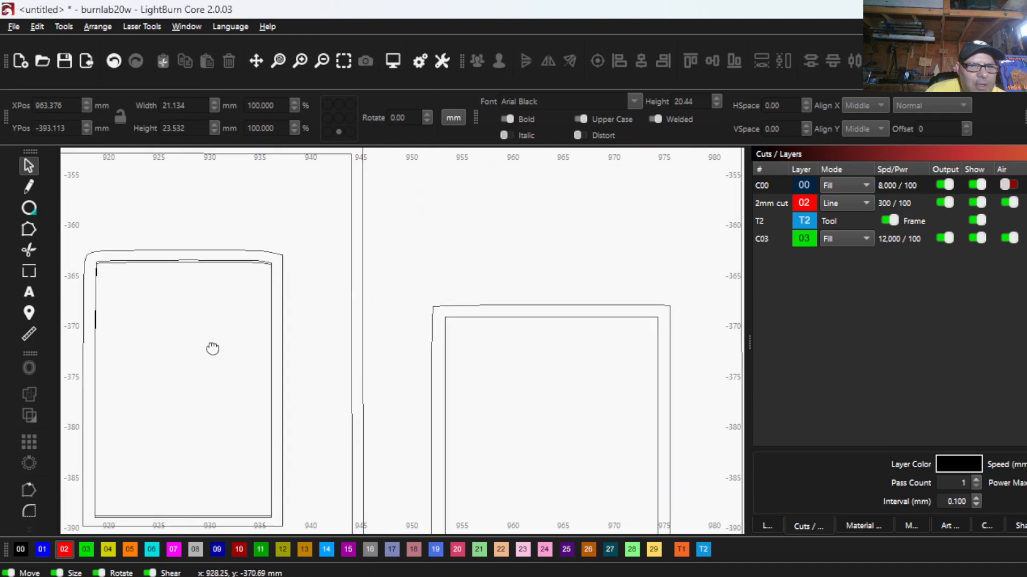
{"action": "scroll", "coordinate": [186, 287], "scroll_direction": "up", "scroll_amount": 1}
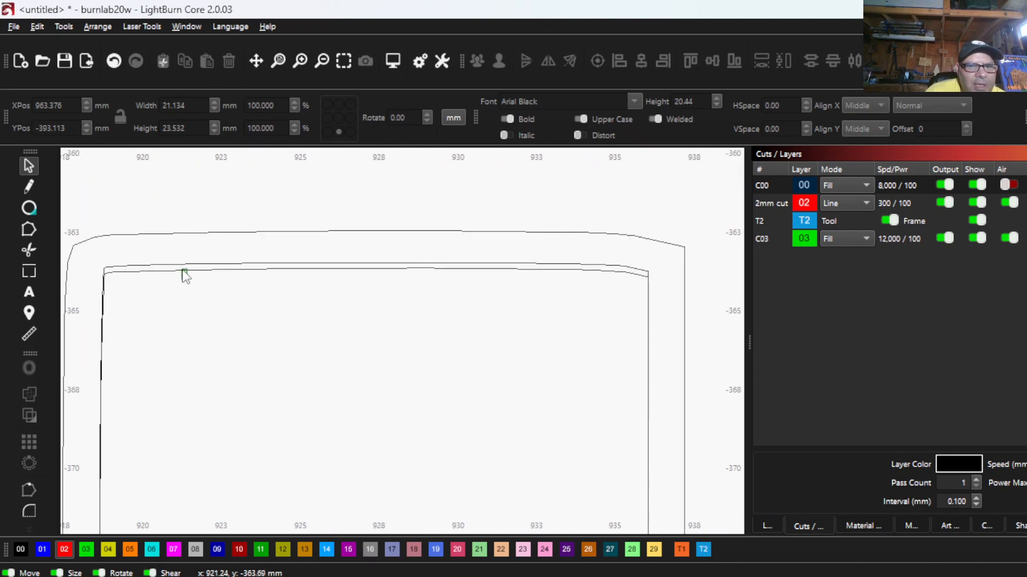
{"action": "left_click", "coordinate": [185, 273]}
{"action": "right_click", "coordinate": [183, 275]}
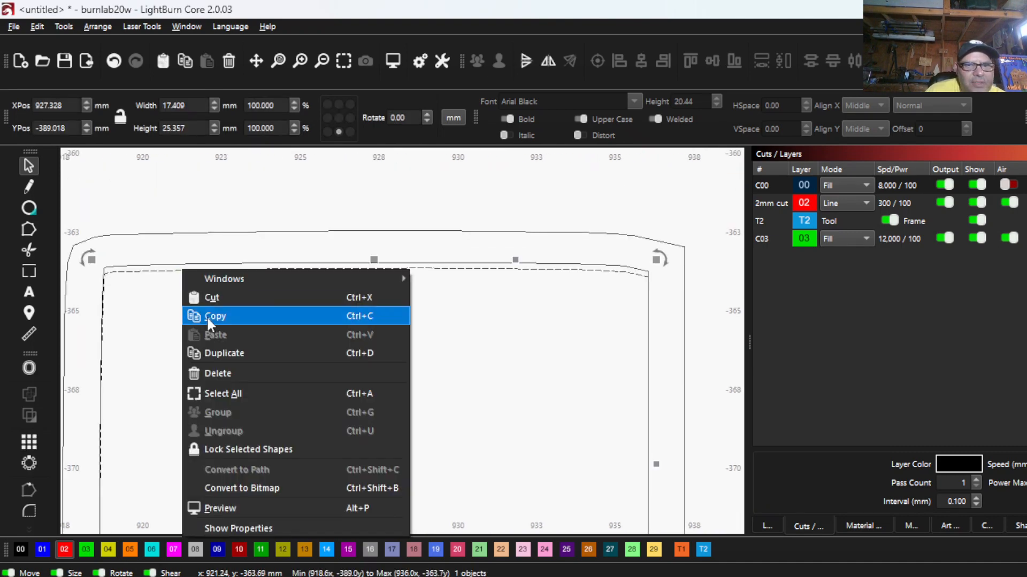
{"action": "left_click", "coordinate": [223, 374]}
- Delete the innermost duplicate outline of the square window in the middle of the tower
{"action": "scroll", "coordinate": [224, 367], "scroll_direction": "down", "scroll_amount": 6}
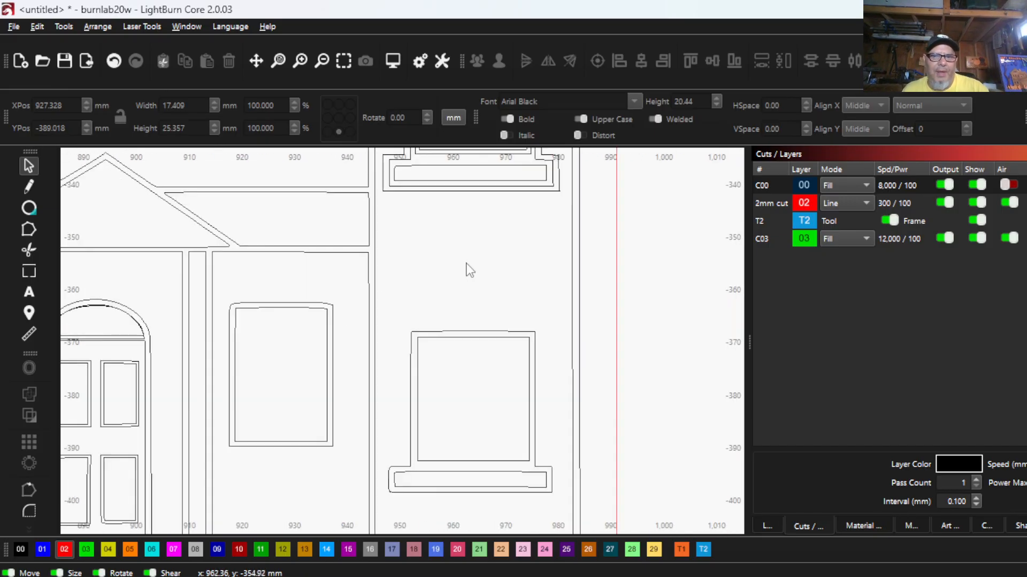
{"action": "scroll", "coordinate": [466, 325], "scroll_direction": "down", "scroll_amount": 2}
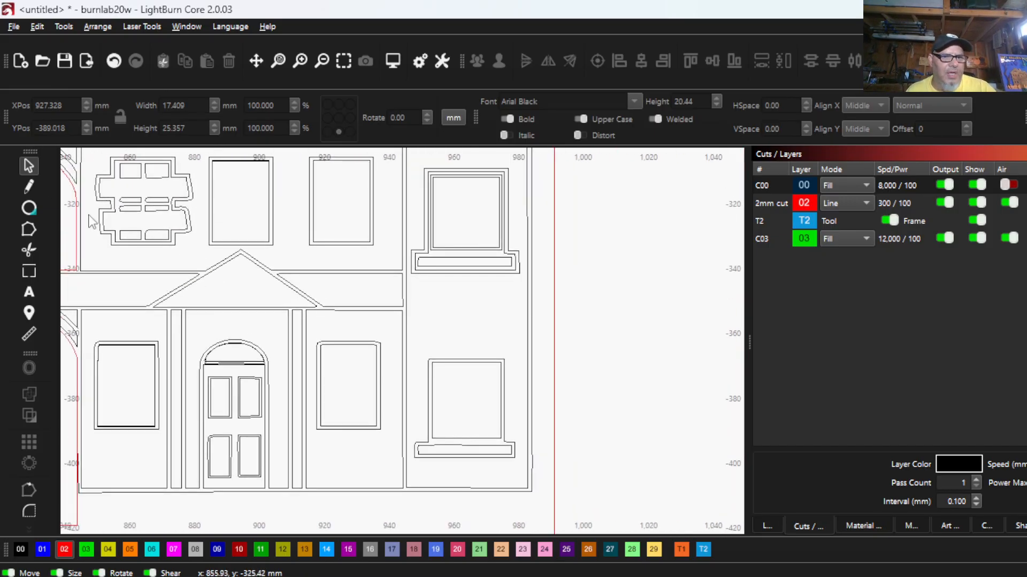
{"action": "scroll", "coordinate": [404, 222], "scroll_direction": "up", "scroll_amount": 2}
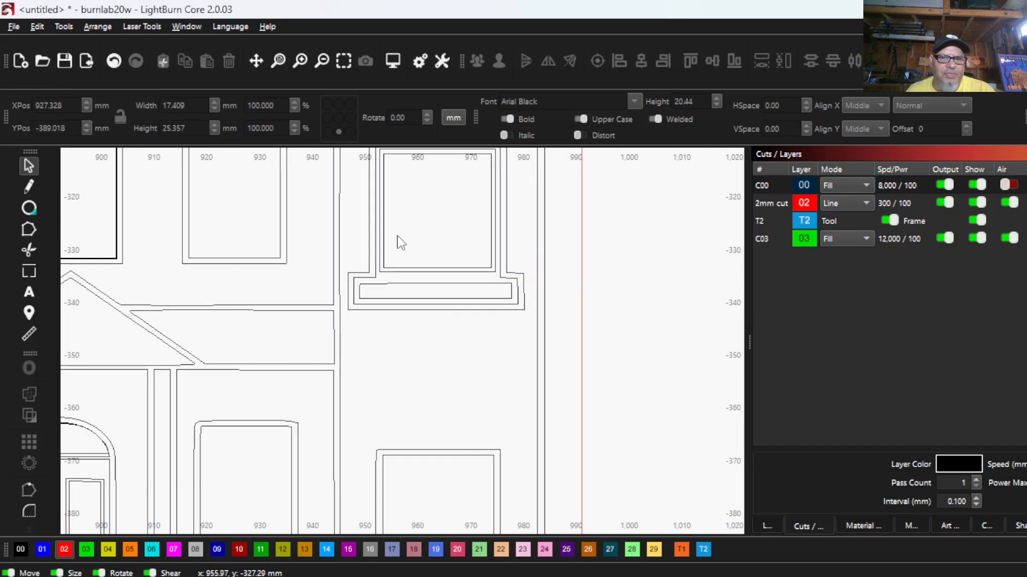
{"action": "scroll", "coordinate": [399, 242], "scroll_direction": "up", "scroll_amount": 3}
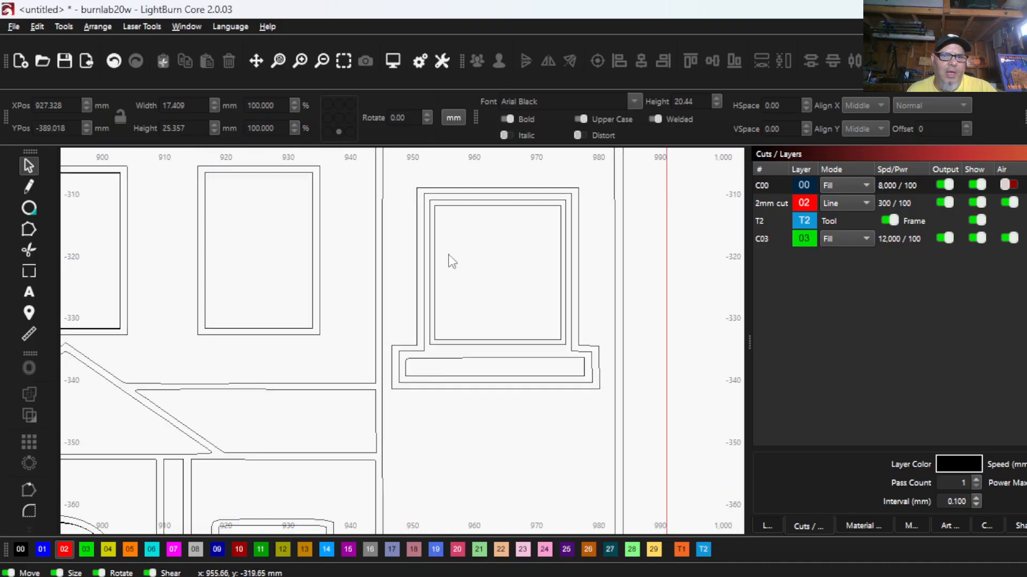
{"action": "scroll", "coordinate": [455, 197], "scroll_direction": "up", "scroll_amount": 3}
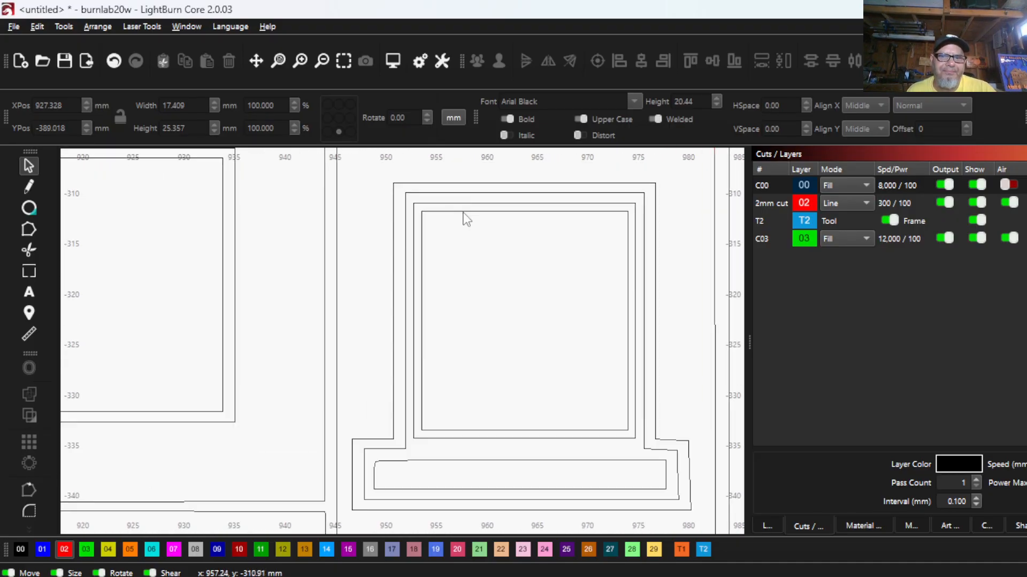
{"action": "left_click", "coordinate": [420, 223]}
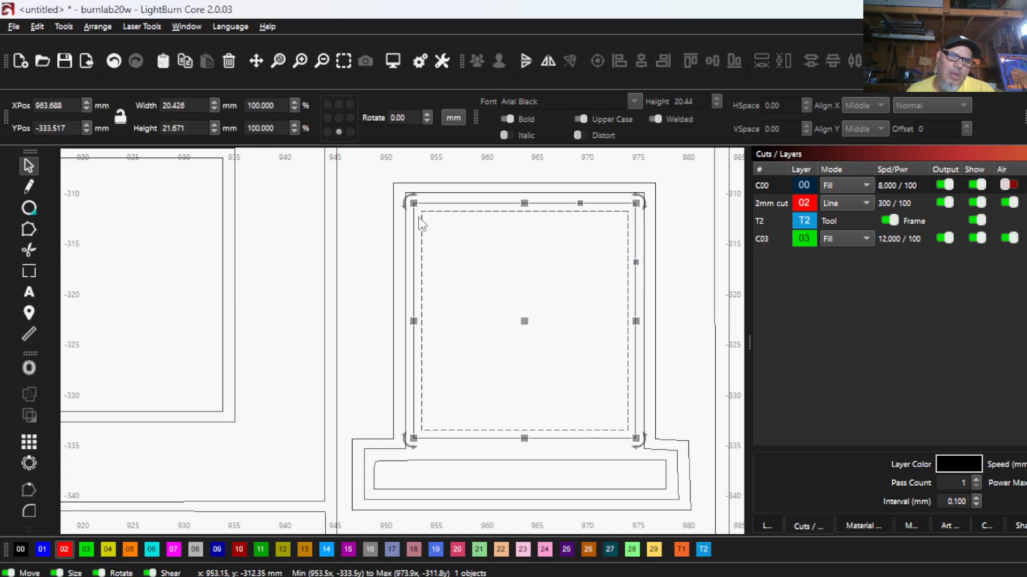
{"action": "right_click", "coordinate": [400, 202]}
{"action": "left_click", "coordinate": [422, 297]}
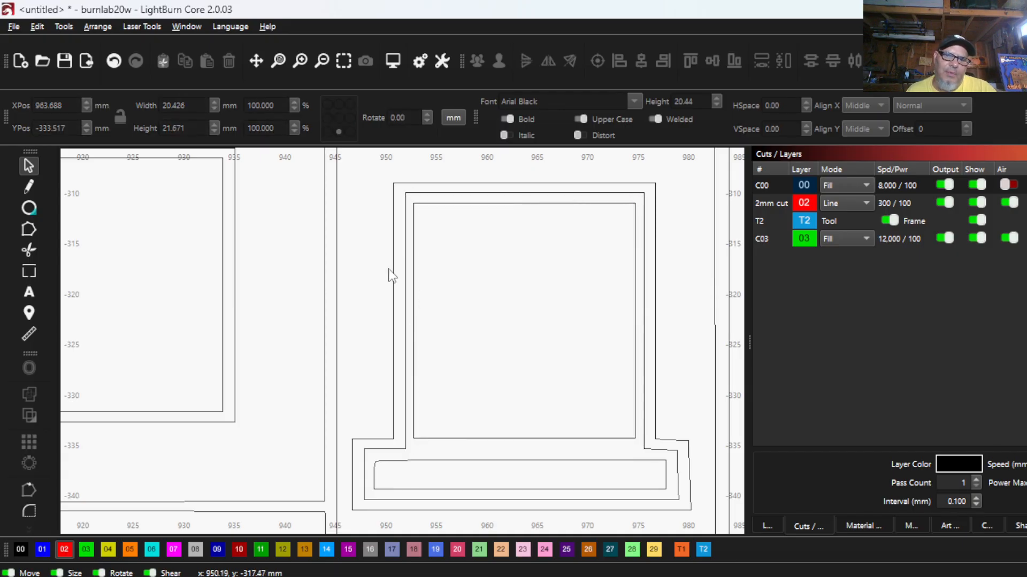
- Assign the remaining pane outline of the square middle tower window to the red 02 cut layer and inspect it in filled rendering
{"action": "left_click", "coordinate": [422, 203]}
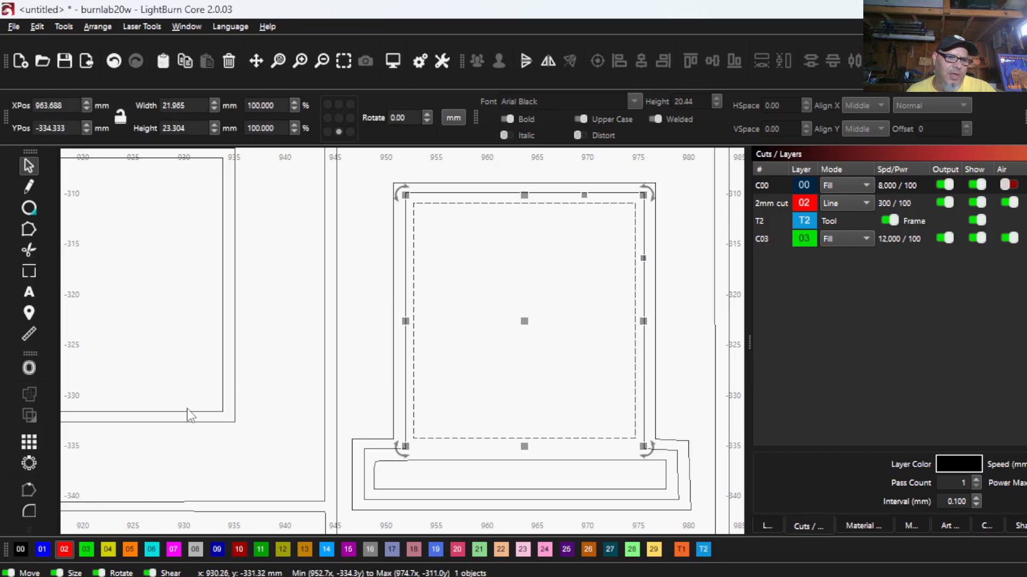
{"action": "left_click", "coordinate": [64, 550]}
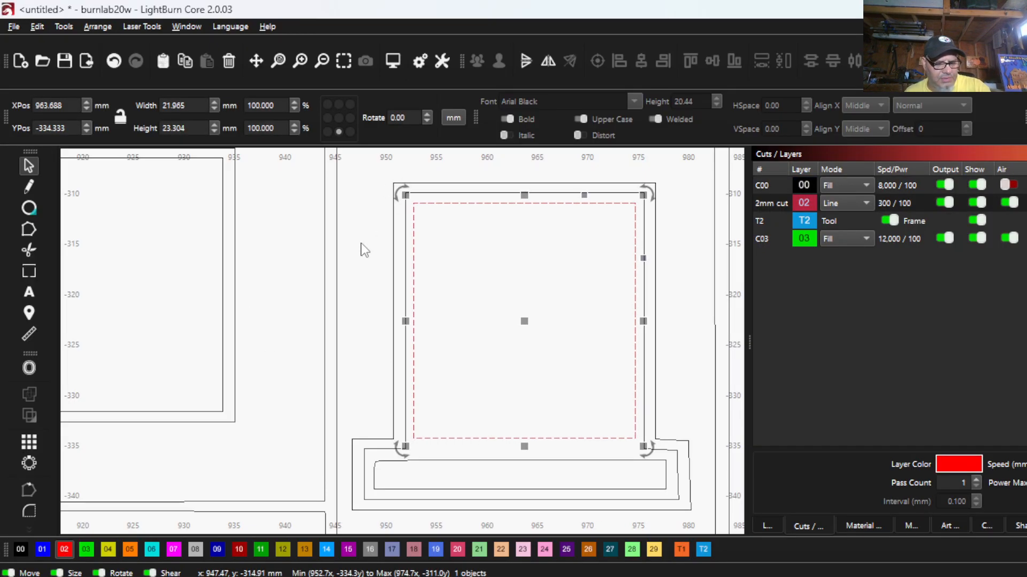
{"action": "key", "text": "alt+shift+w"}
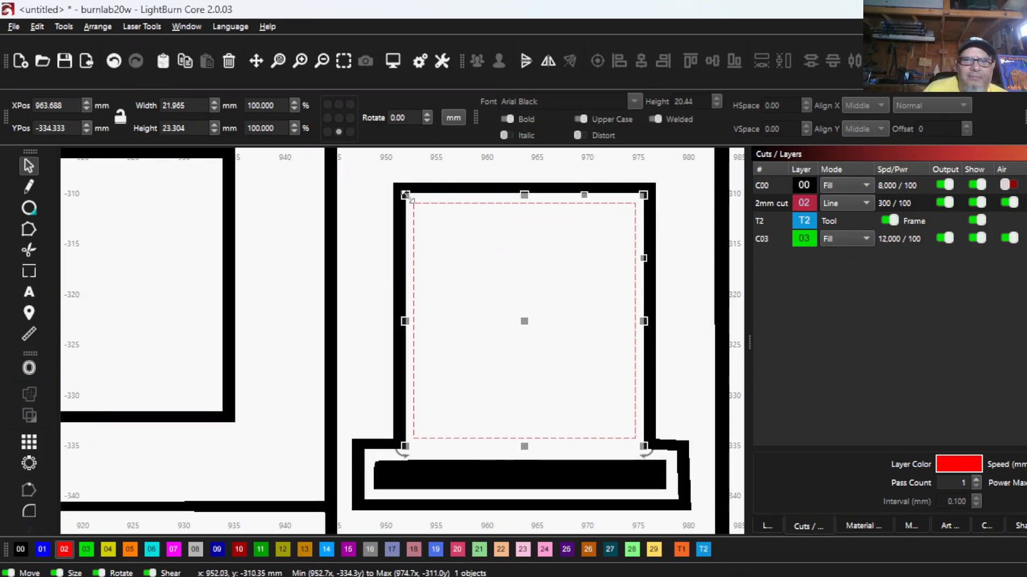
{"action": "scroll", "coordinate": [608, 340], "scroll_direction": "down", "scroll_amount": 5}
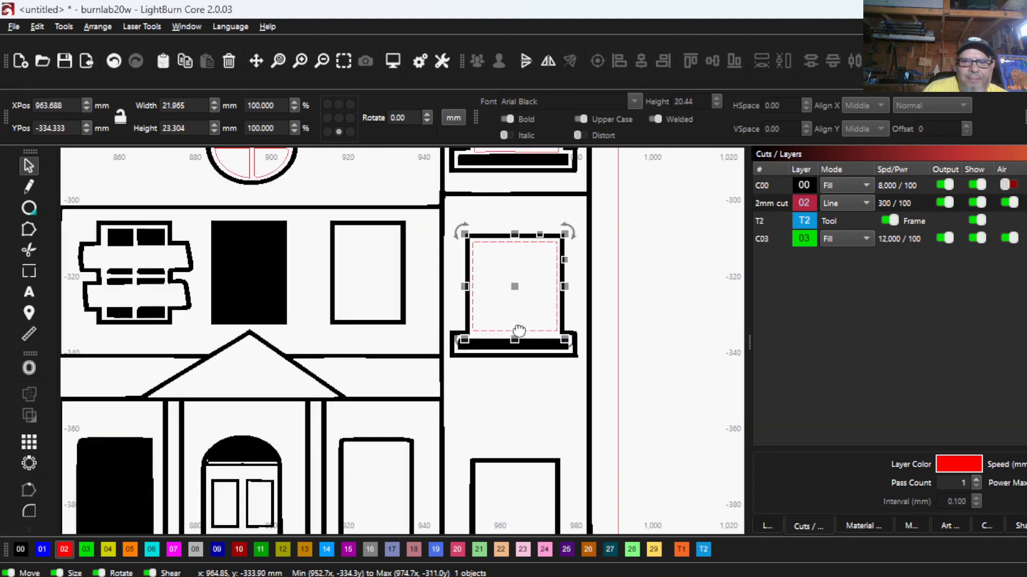
{"action": "scroll", "coordinate": [502, 327], "scroll_direction": "up", "scroll_amount": 3}
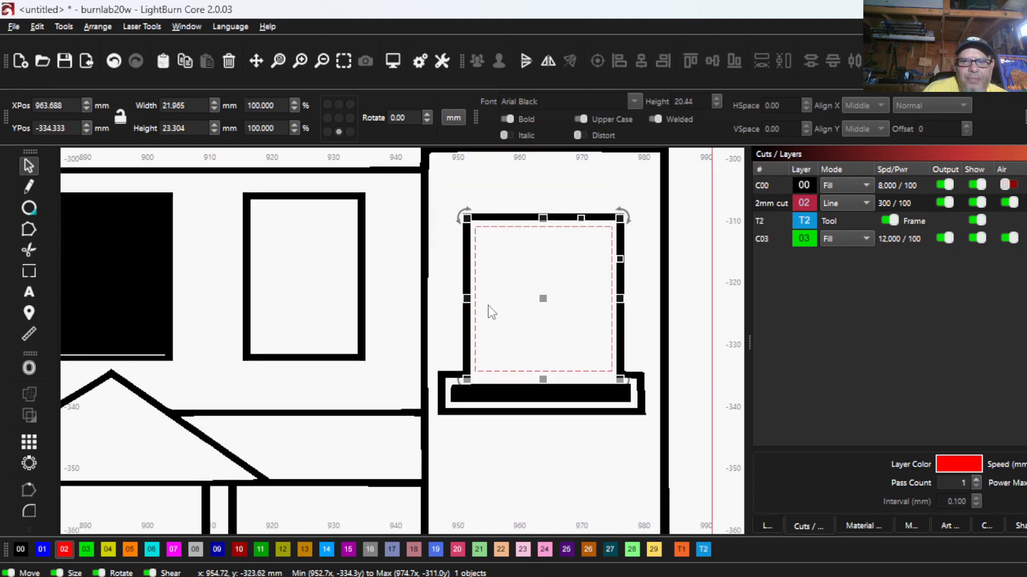
- In wireframe display, assign the inner outline of the upper-floor window just left of the tower to the red 02 layer, then return to filled rendering
{"action": "scroll", "coordinate": [491, 313], "scroll_direction": "down", "scroll_amount": 4}
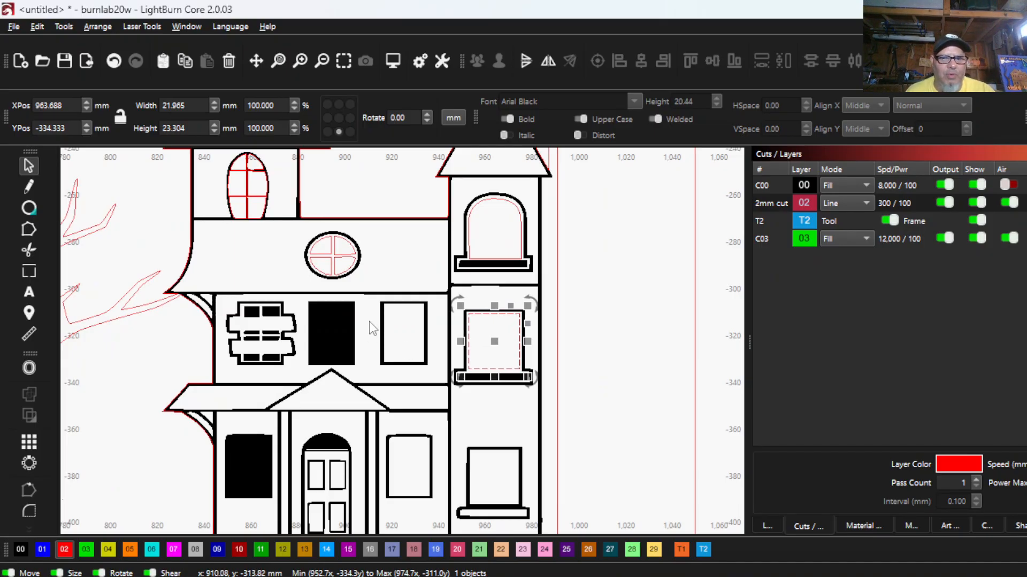
{"action": "scroll", "coordinate": [369, 323], "scroll_direction": "up", "scroll_amount": 4}
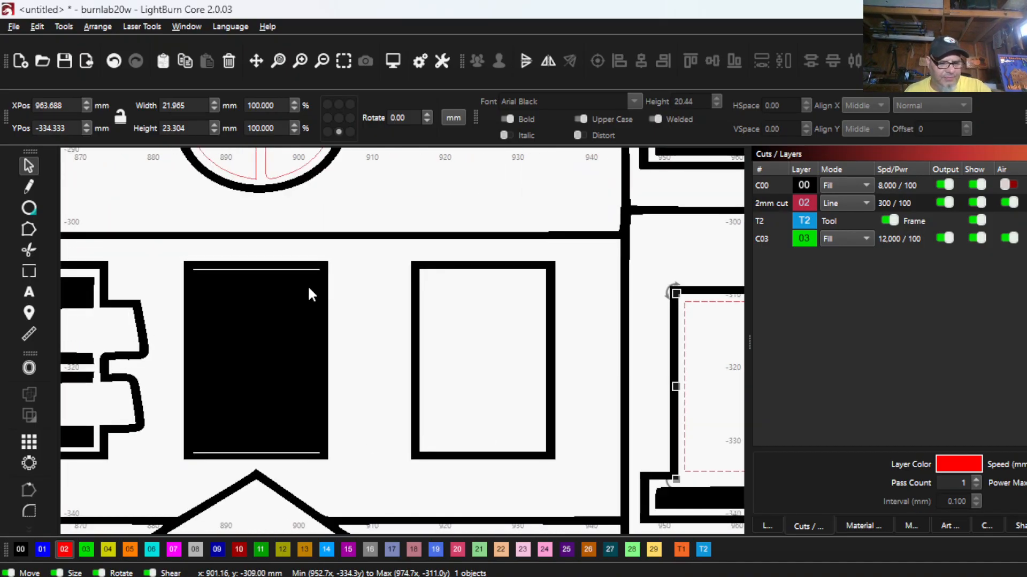
{"action": "key", "text": "alt+shift+w"}
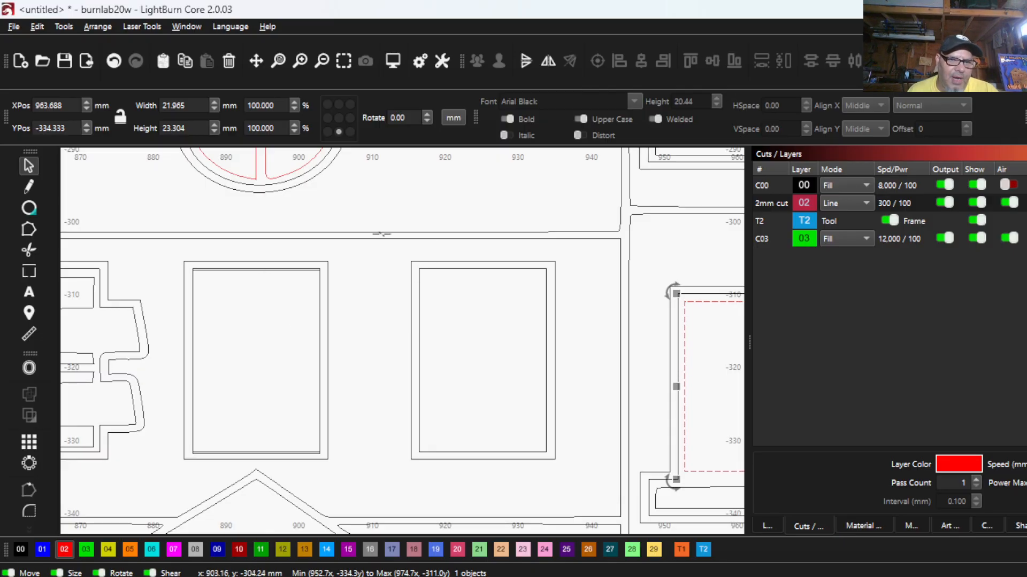
{"action": "left_click", "coordinate": [455, 268]}
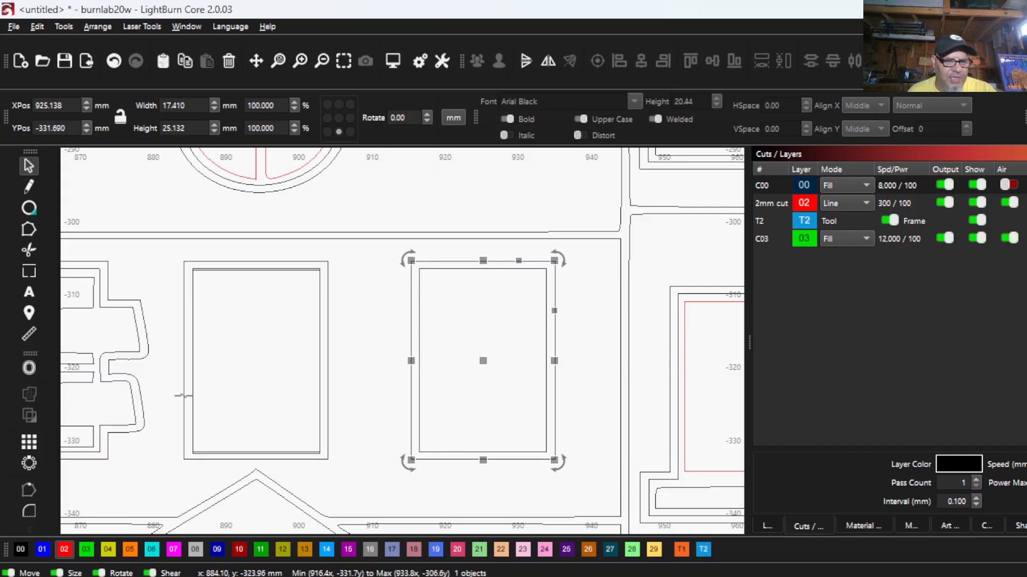
{"action": "left_click", "coordinate": [64, 552]}
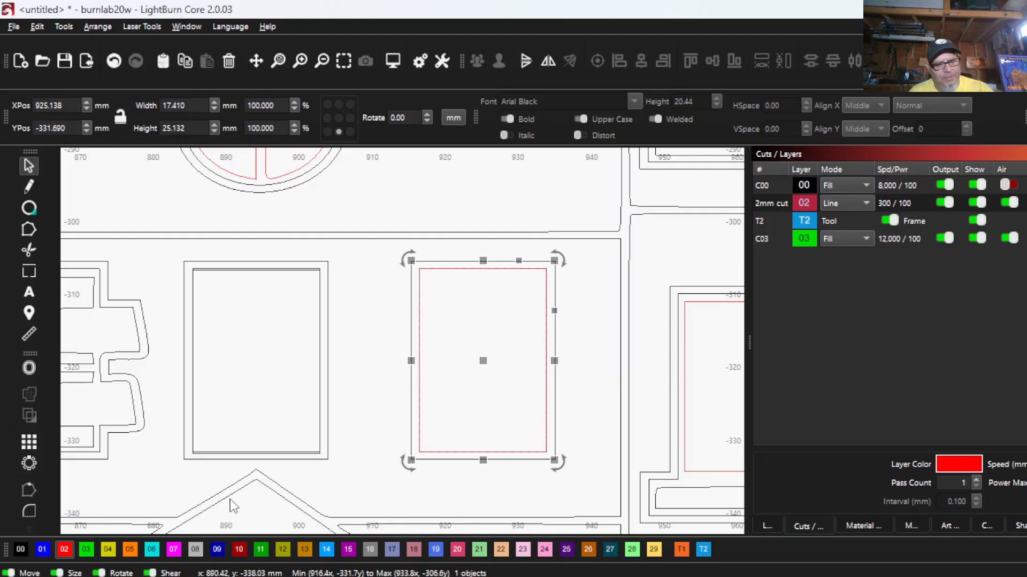
{"action": "key", "text": "alt+shift+w"}
{"action": "left_click_drag", "start_coordinate": [446, 334], "coordinate": [424, 326]}
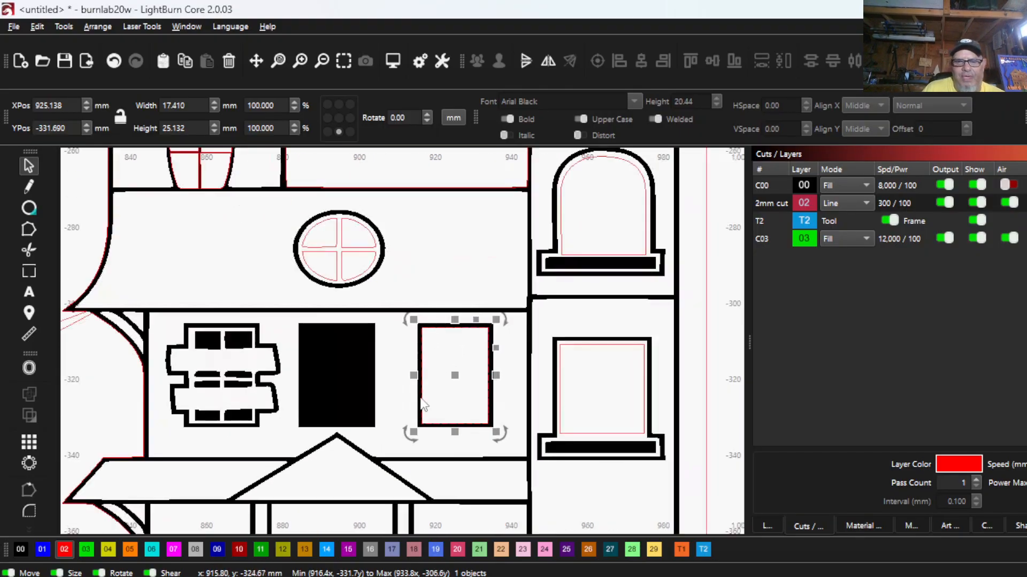
- Examine the edited house windows and compare them with the finished third, second, first and backer panels in the overall layout
{"action": "scroll", "coordinate": [462, 346], "scroll_direction": "down", "scroll_amount": 3}
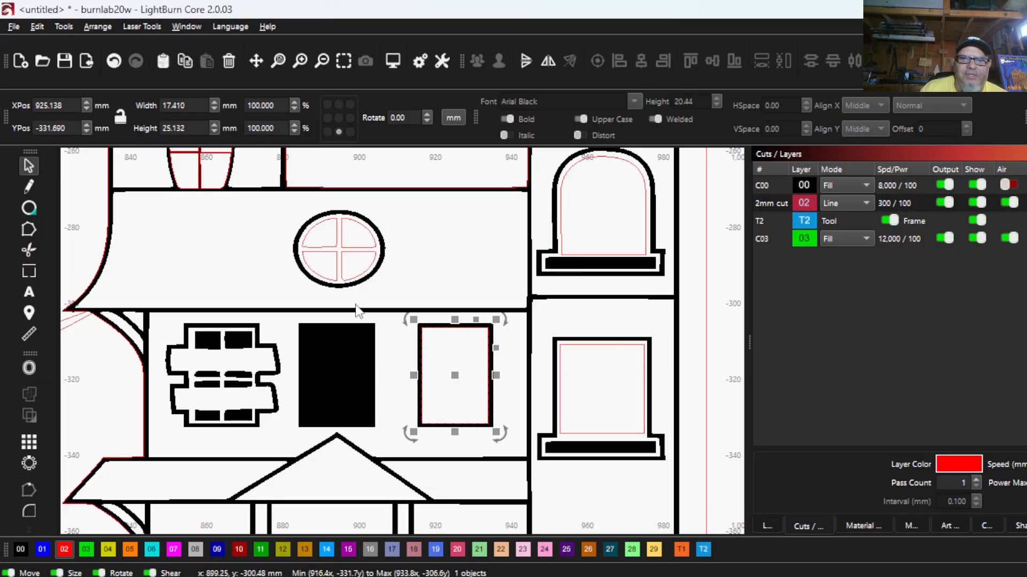
{"action": "scroll", "coordinate": [404, 227], "scroll_direction": "down", "scroll_amount": 2}
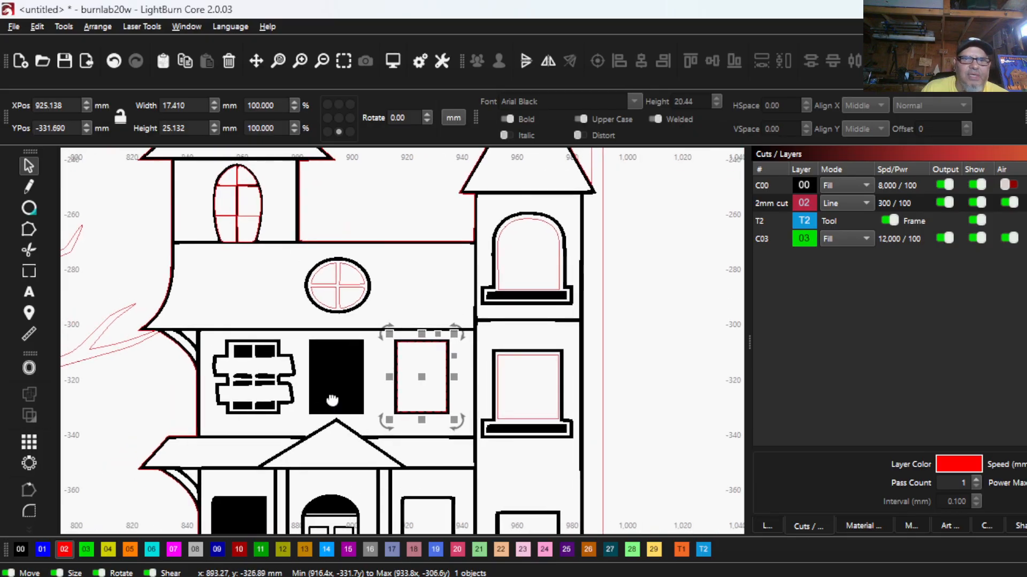
{"action": "scroll", "coordinate": [460, 374], "scroll_direction": "up", "scroll_amount": 1}
{"action": "scroll", "coordinate": [516, 407], "scroll_direction": "down", "scroll_amount": 3}
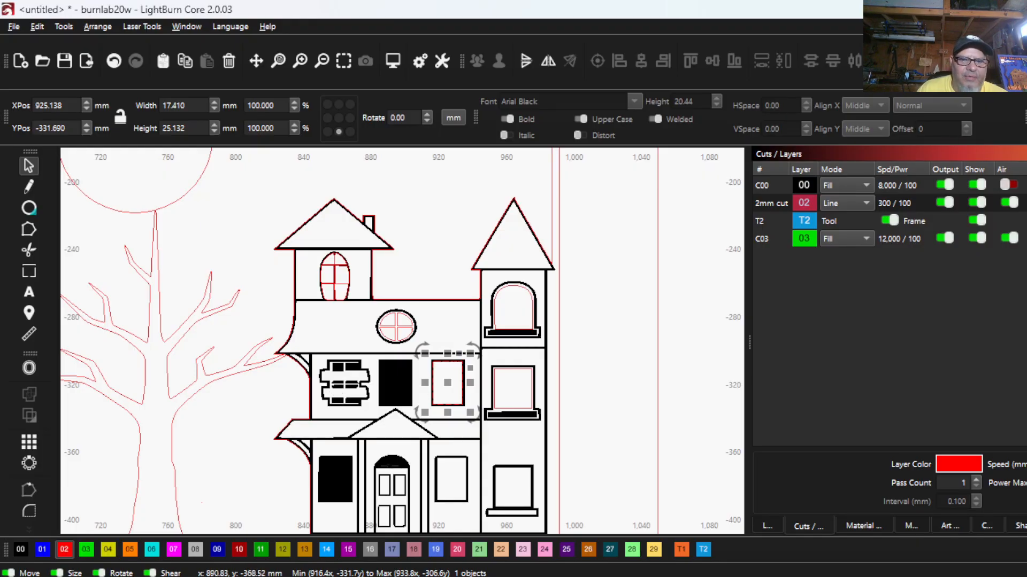
{"action": "scroll", "coordinate": [389, 467], "scroll_direction": "down", "scroll_amount": 3}
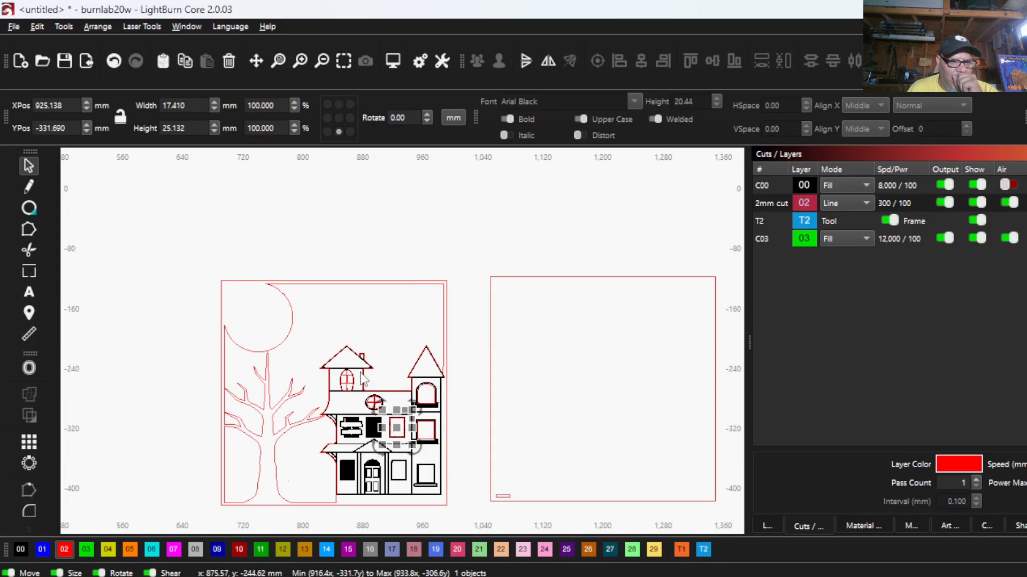
{"action": "scroll", "coordinate": [362, 378], "scroll_direction": "down", "scroll_amount": 5}
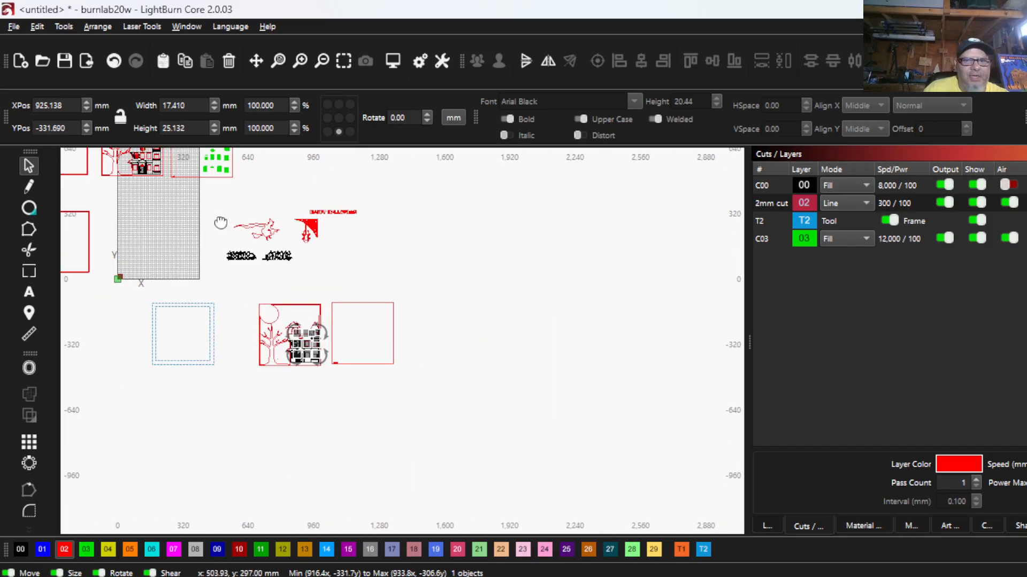
{"action": "scroll", "coordinate": [265, 332], "scroll_direction": "down", "scroll_amount": 1}
{"action": "left_click_drag", "start_coordinate": [220, 222], "coordinate": [354, 341]}
{"action": "scroll", "coordinate": [185, 292], "scroll_direction": "up", "scroll_amount": 4}
{"action": "scroll", "coordinate": [204, 307], "scroll_direction": "down", "scroll_amount": 1}
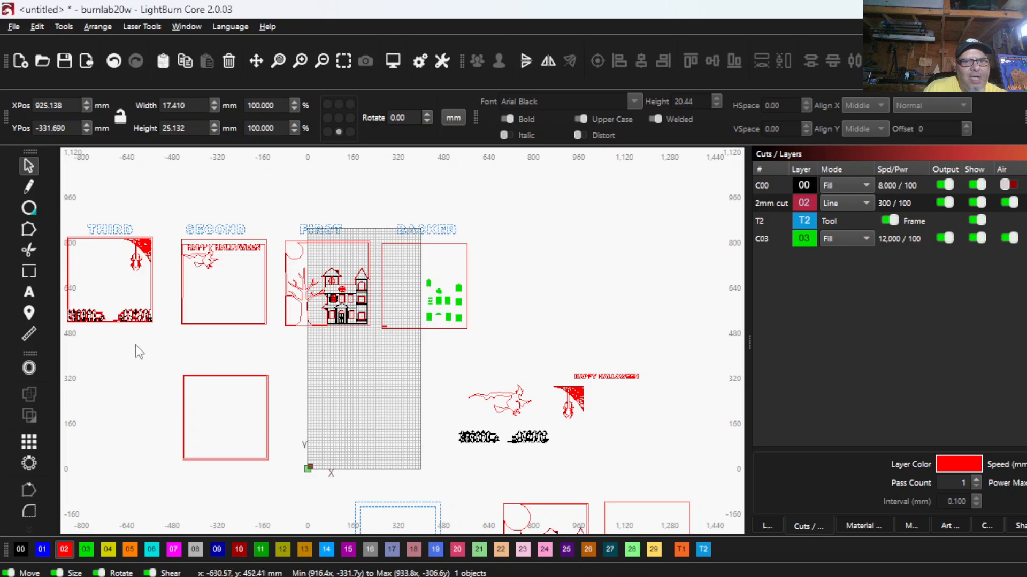
{"action": "left_click_drag", "start_coordinate": [165, 342], "coordinate": [117, 370]}
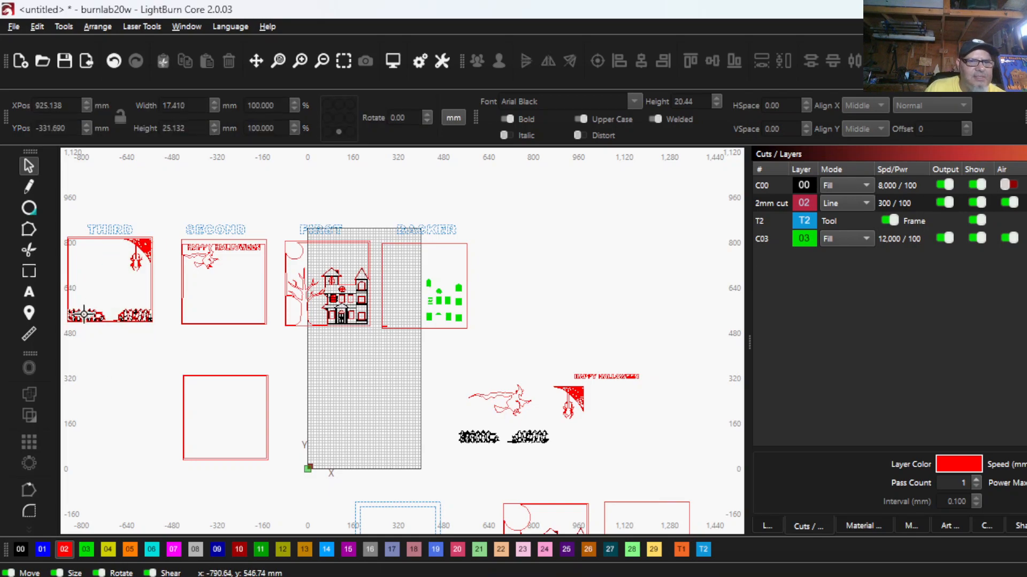
{"action": "scroll", "coordinate": [84, 314], "scroll_direction": "up", "scroll_amount": 2}
{"action": "scroll", "coordinate": [163, 336], "scroll_direction": "down", "scroll_amount": 2}
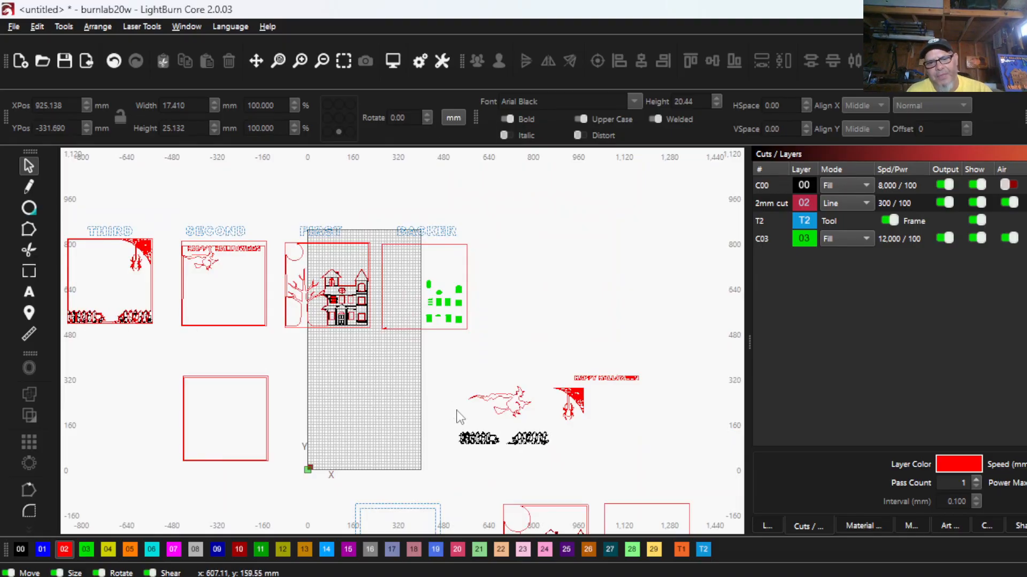
- Place a copy of the blank 300 mm double frame beside the loose artwork and position the two picket fences across its lower part
{"action": "left_click", "coordinate": [220, 376]}
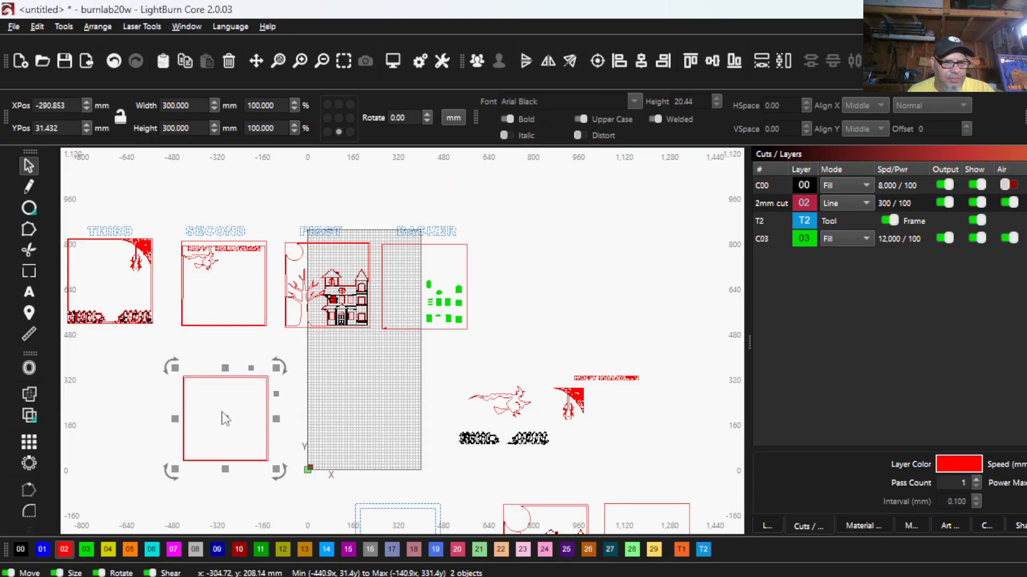
{"action": "left_click_drag", "start_coordinate": [222, 420], "coordinate": [664, 460]}
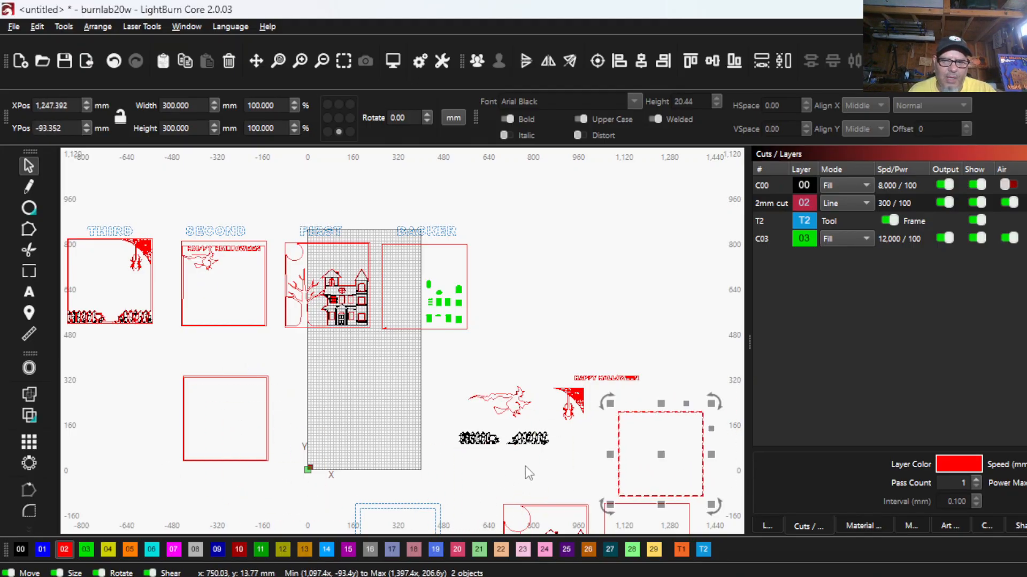
{"action": "mouse_move", "coordinate": [565, 459]}
{"action": "left_mouse_down"}
{"action": "mouse_move", "coordinate": [472, 436]}
{"action": "mouse_move", "coordinate": [561, 431]}
{"action": "mouse_move", "coordinate": [576, 453]}
{"action": "left_mouse_up"}
{"action": "scroll", "coordinate": [490, 423], "scroll_direction": "down", "scroll_amount": 3}
{"action": "scroll", "coordinate": [567, 435], "scroll_direction": "up", "scroll_amount": 3}
{"action": "scroll", "coordinate": [538, 411], "scroll_direction": "up", "scroll_amount": 5}
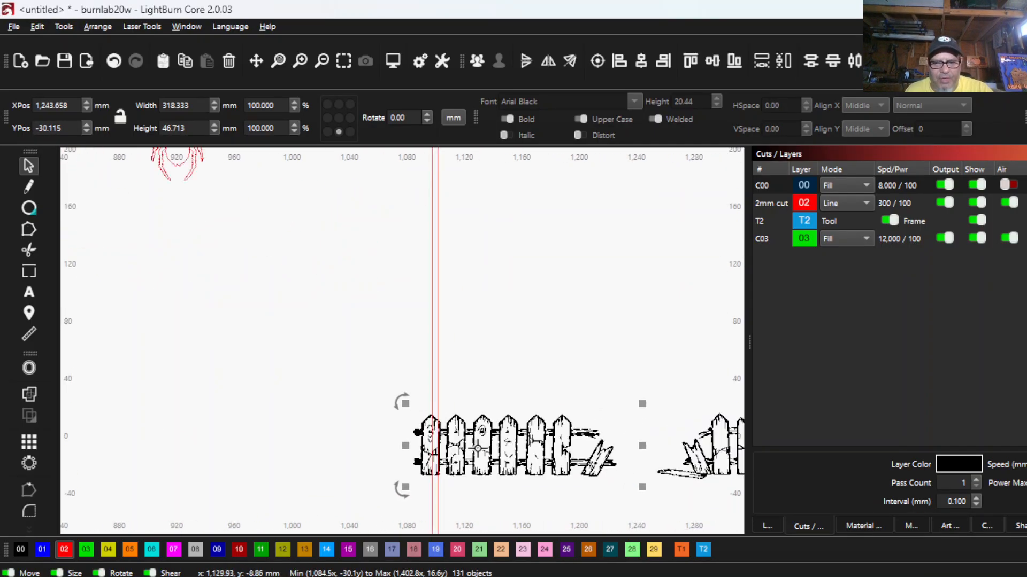
- In wireframe display, clear the current selection and select only the outer outline of the left picket fence
{"action": "scroll", "coordinate": [407, 366], "scroll_direction": "down", "scroll_amount": 2}
{"action": "scroll", "coordinate": [407, 366], "scroll_direction": "up", "scroll_amount": 6}
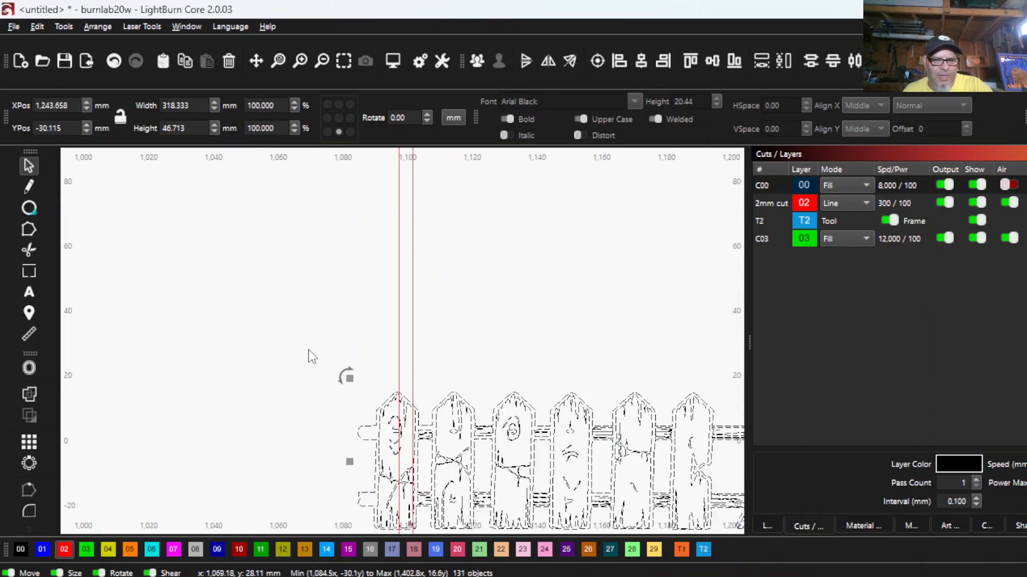
{"action": "scroll", "coordinate": [351, 378], "scroll_direction": "down", "scroll_amount": 1}
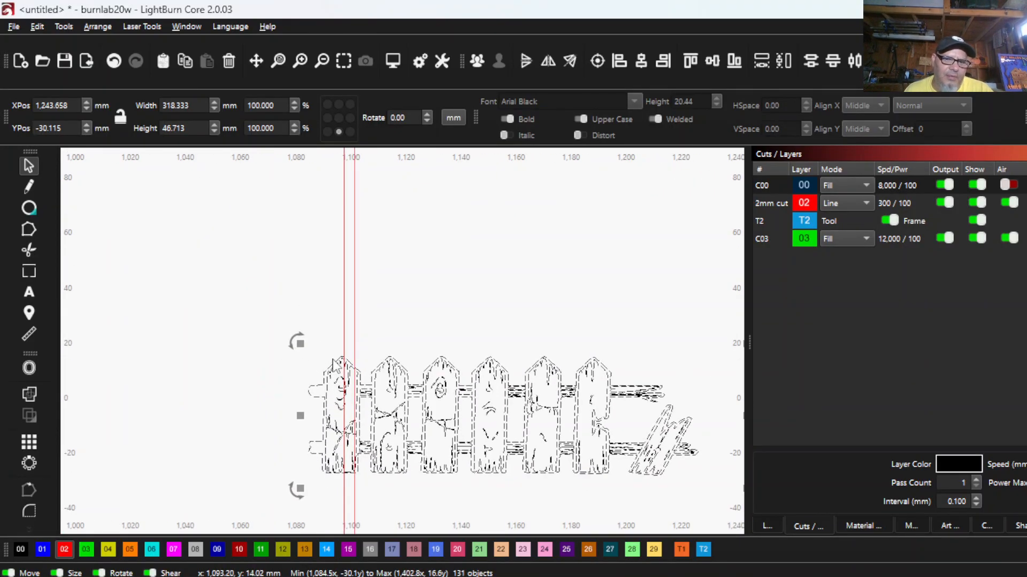
{"action": "left_click", "coordinate": [188, 26]}
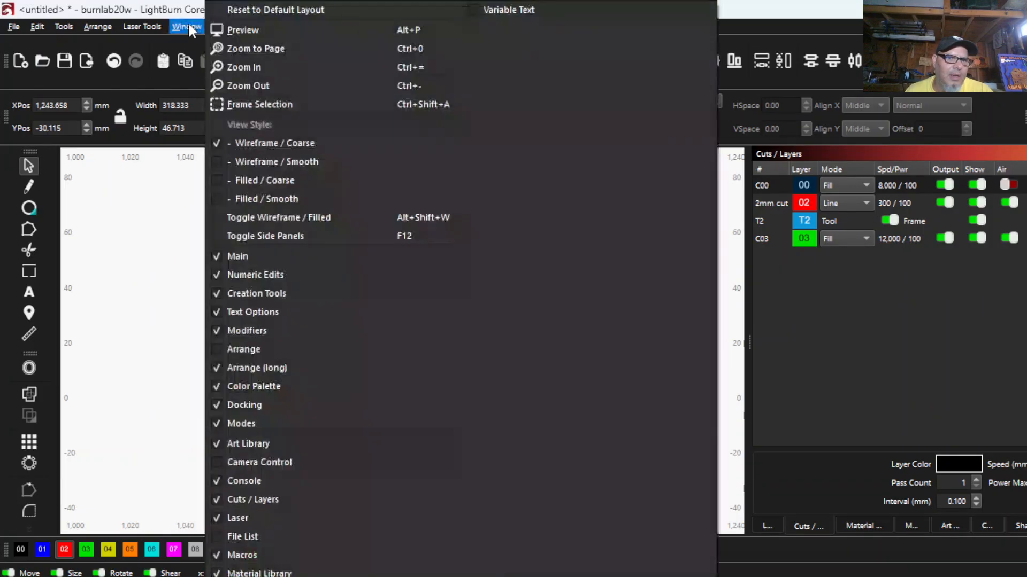
{"action": "left_click", "coordinate": [126, 241]}
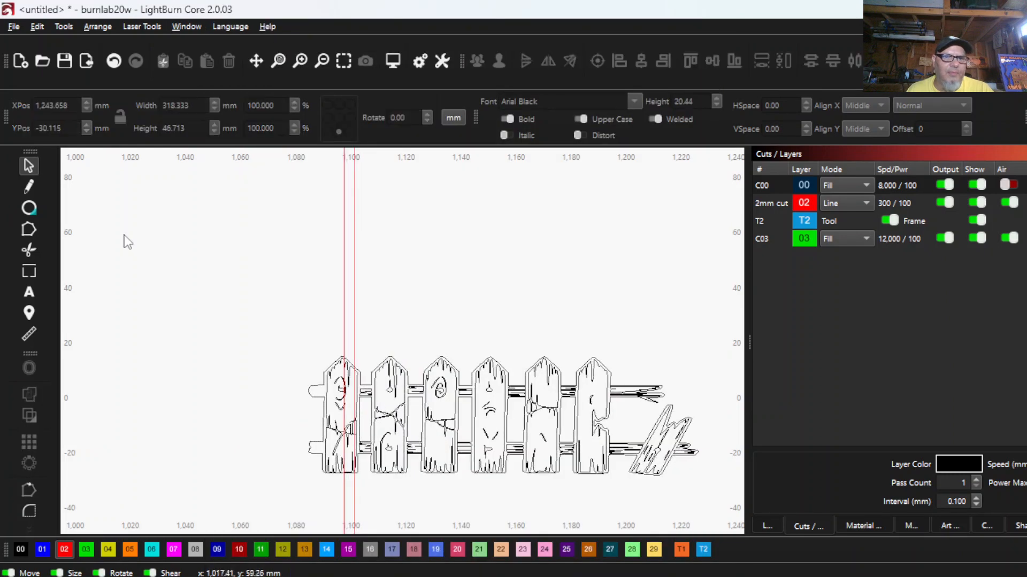
{"action": "scroll", "coordinate": [317, 371], "scroll_direction": "up", "scroll_amount": 2}
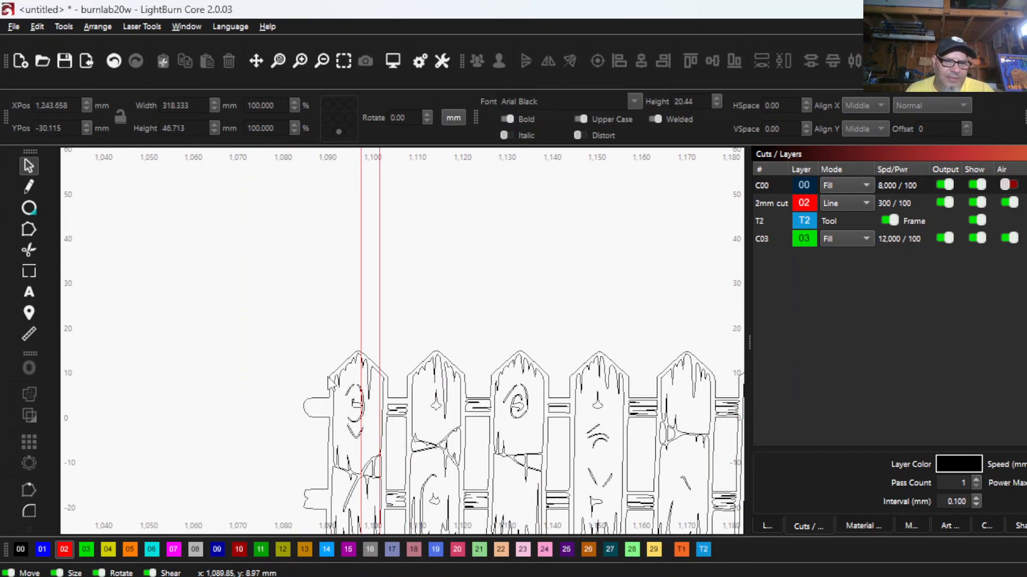
{"action": "left_click", "coordinate": [334, 375]}
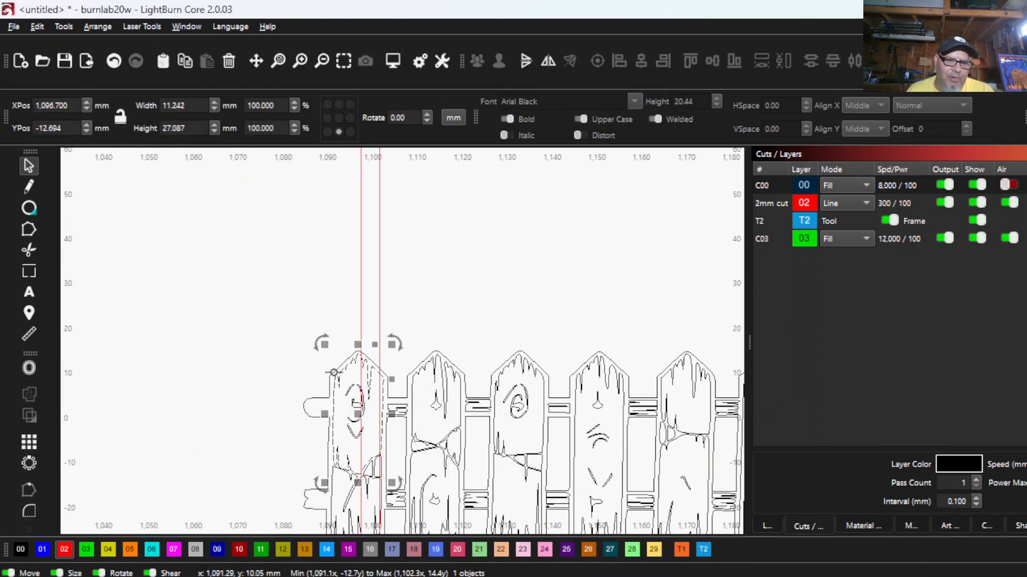
{"action": "left_click", "coordinate": [334, 371]}
{"action": "scroll", "coordinate": [333, 371], "scroll_direction": "down", "scroll_amount": 2}
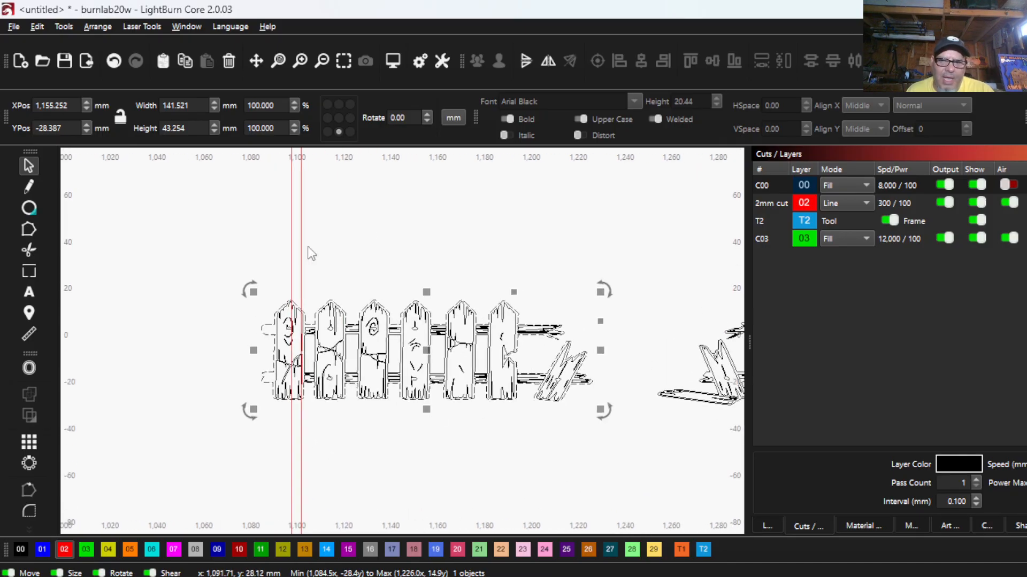
{"action": "scroll", "coordinate": [367, 431], "scroll_direction": "down", "scroll_amount": 3}
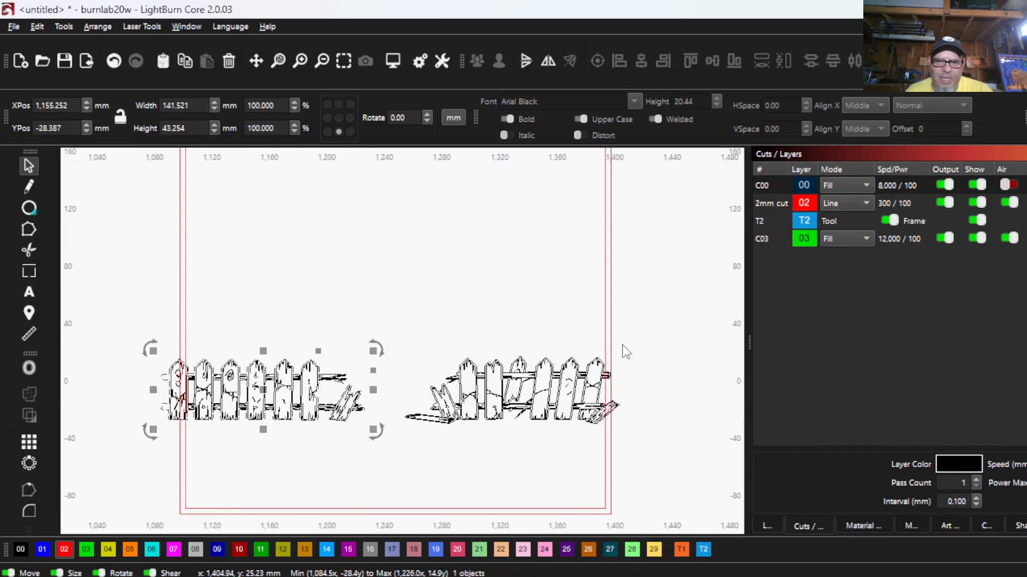
- Add the outer outline of the right picket fence to the selection
{"action": "scroll", "coordinate": [624, 351], "scroll_direction": "up", "scroll_amount": 5}
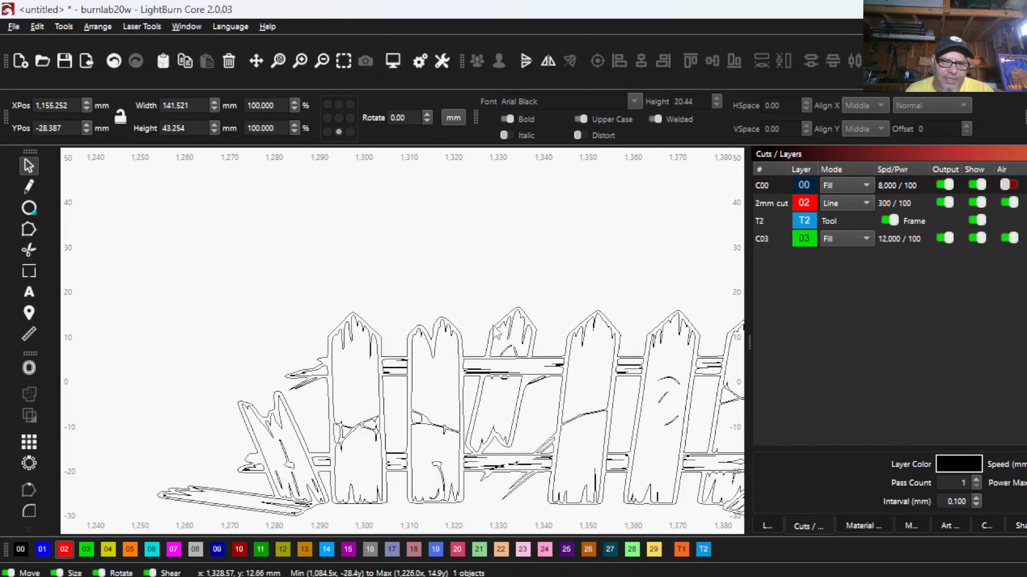
{"action": "left_click", "coordinate": [495, 326], "text": "shift"}
{"action": "left_click", "coordinate": [495, 326], "text": "shift"}
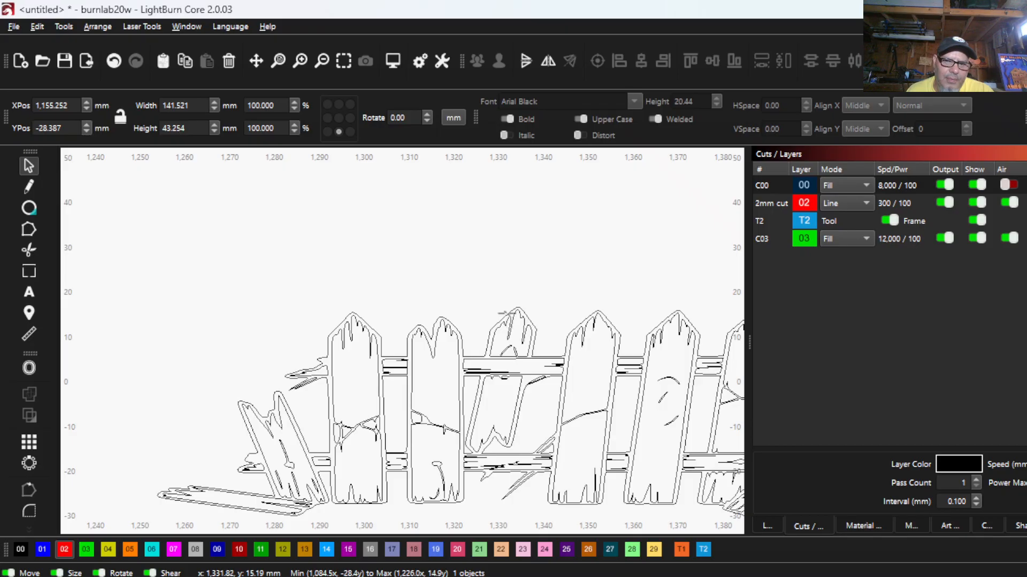
{"action": "left_click", "coordinate": [505, 314], "text": "shift"}
{"action": "scroll", "coordinate": [455, 427], "scroll_direction": "down", "scroll_amount": 2}
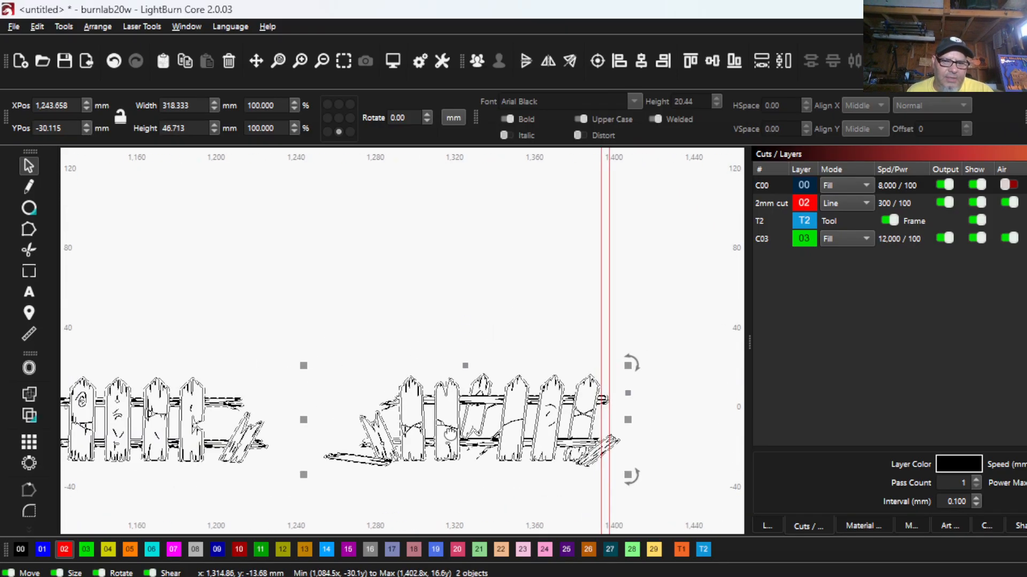
{"action": "scroll", "coordinate": [450, 434], "scroll_direction": "down", "scroll_amount": 2}
{"action": "scroll", "coordinate": [224, 424], "scroll_direction": "up", "scroll_amount": 4}
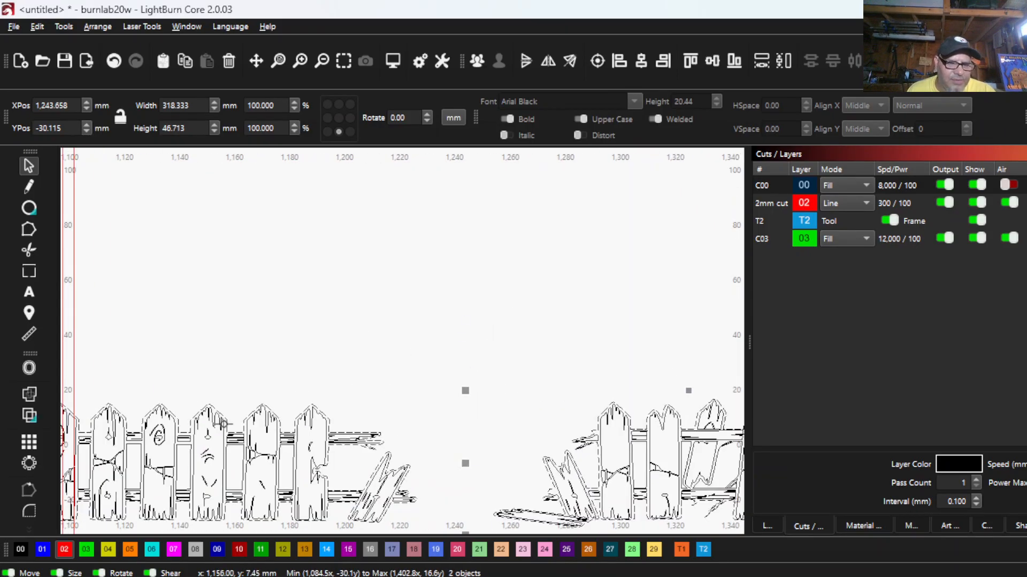
{"action": "scroll", "coordinate": [224, 424], "scroll_direction": "down", "scroll_amount": 2}
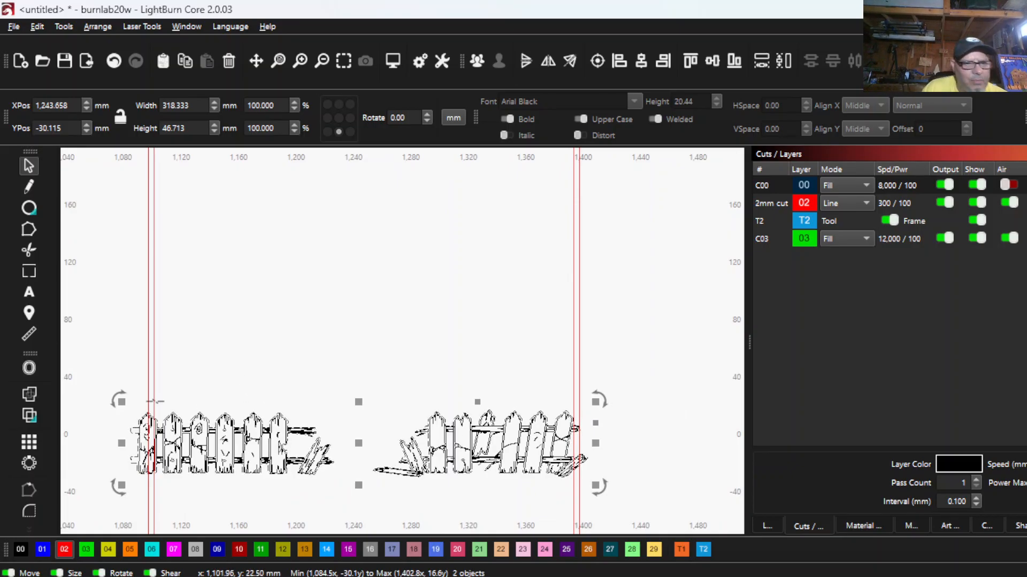
- Offset both fence outlines outward by 0.5 mm, using outer shapes only and selecting the resulting objects
{"action": "left_click", "coordinate": [28, 368]}
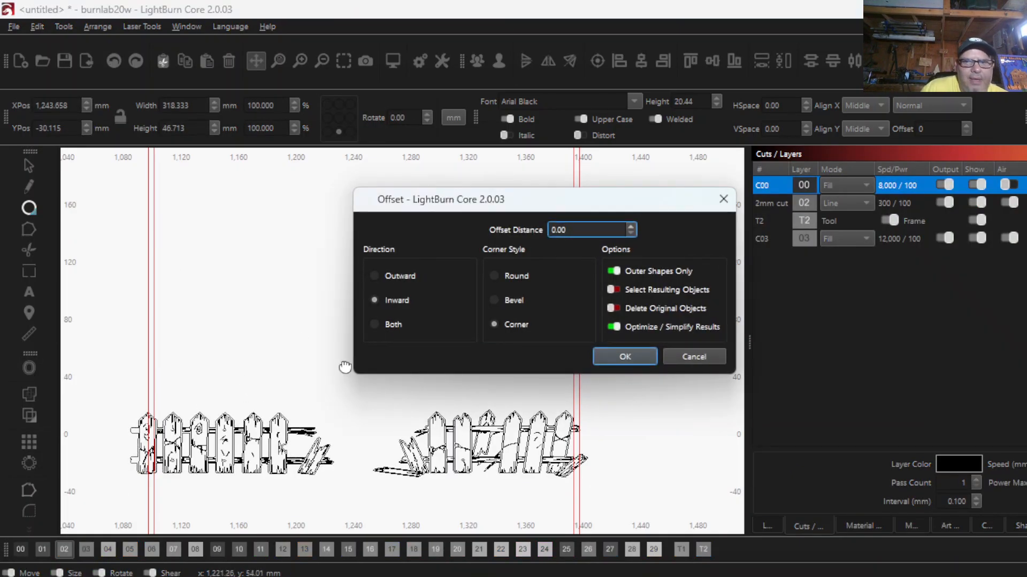
{"action": "left_click", "coordinate": [374, 277]}
{"action": "double_click", "coordinate": [572, 227]}
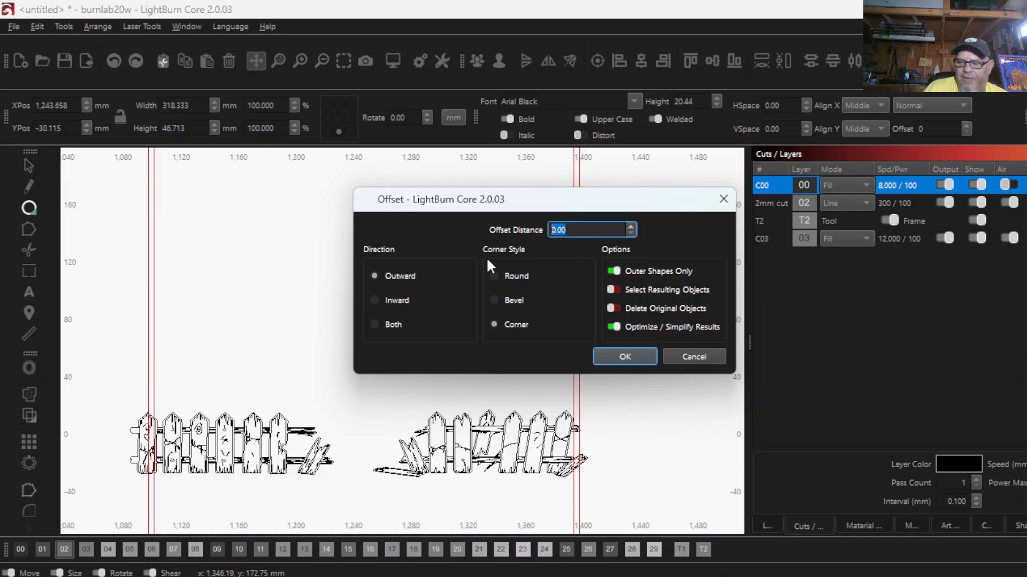
{"action": "type", "text": ".5"}
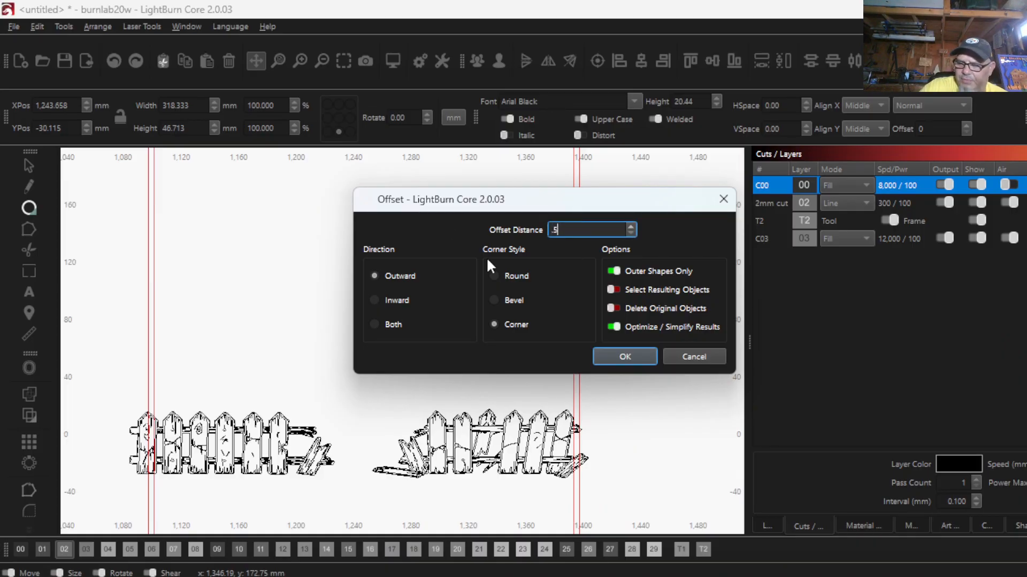
{"action": "left_click", "coordinate": [612, 287]}
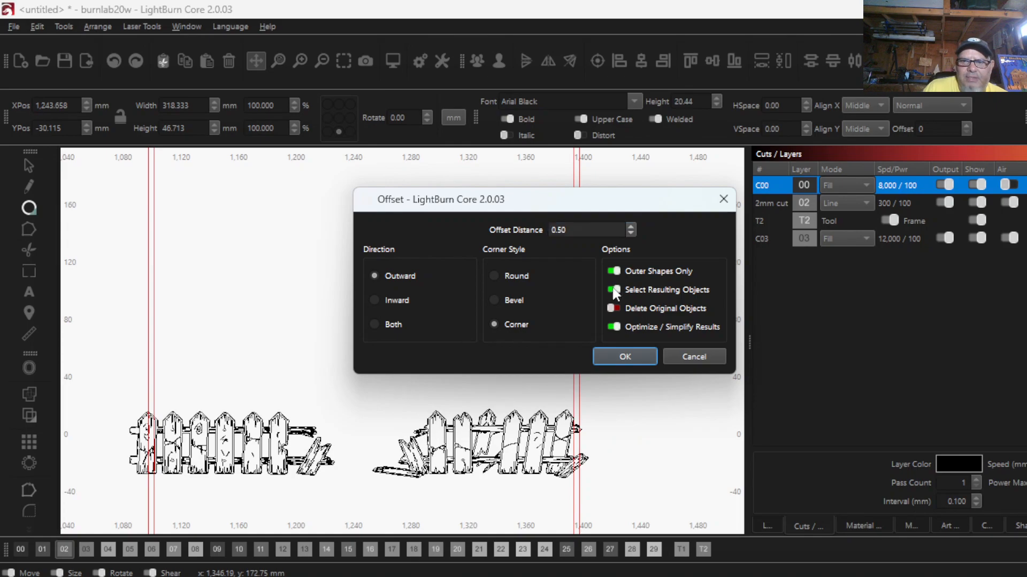
{"action": "left_click", "coordinate": [624, 357]}
{"action": "scroll", "coordinate": [141, 439], "scroll_direction": "up", "scroll_amount": 5}
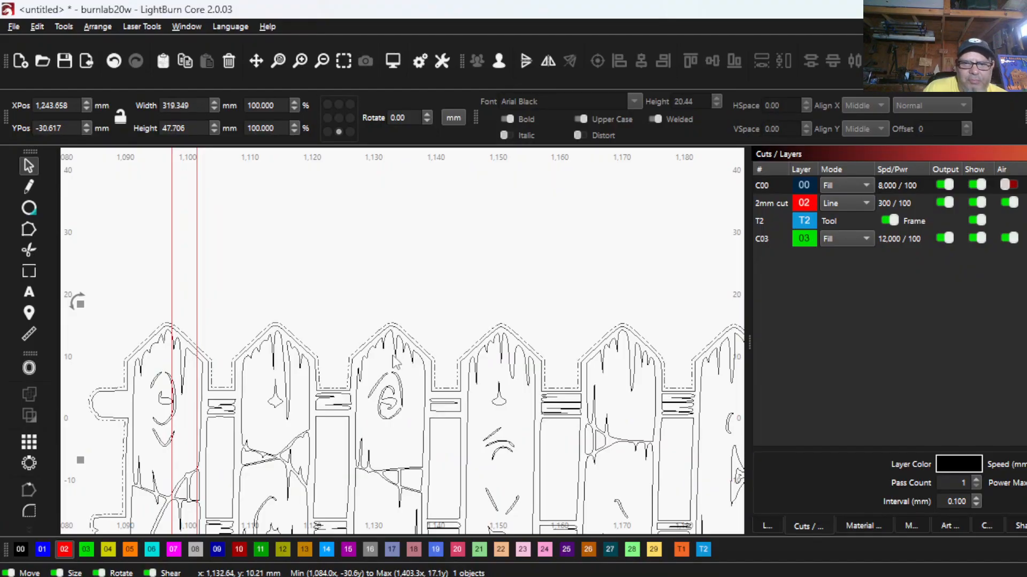
{"action": "scroll", "coordinate": [394, 361], "scroll_direction": "down", "scroll_amount": 4}
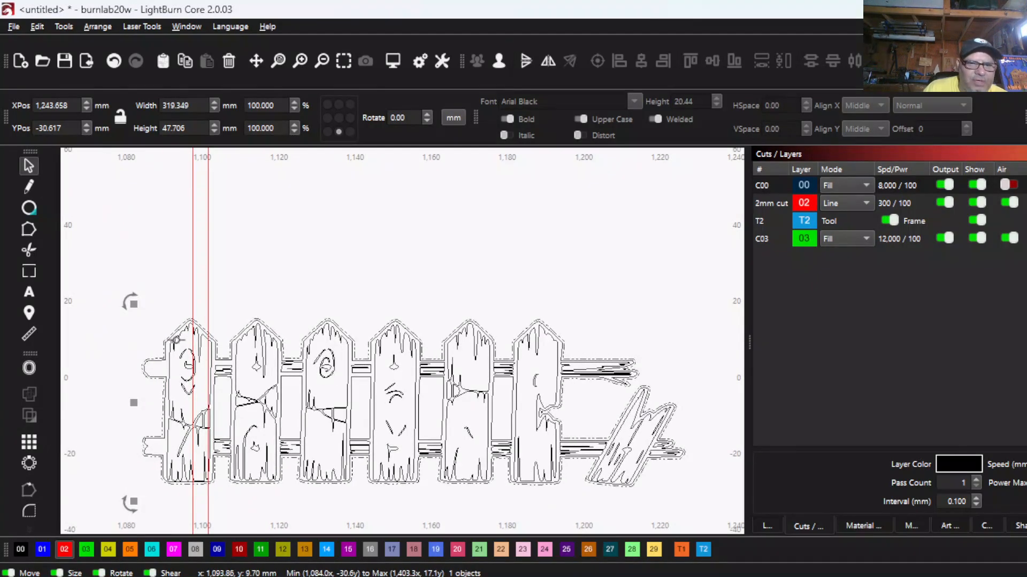
- Assign the offset fence outlines to the red 02 cut layer and inspect both fences in filled rendering
{"action": "left_click", "coordinate": [64, 549]}
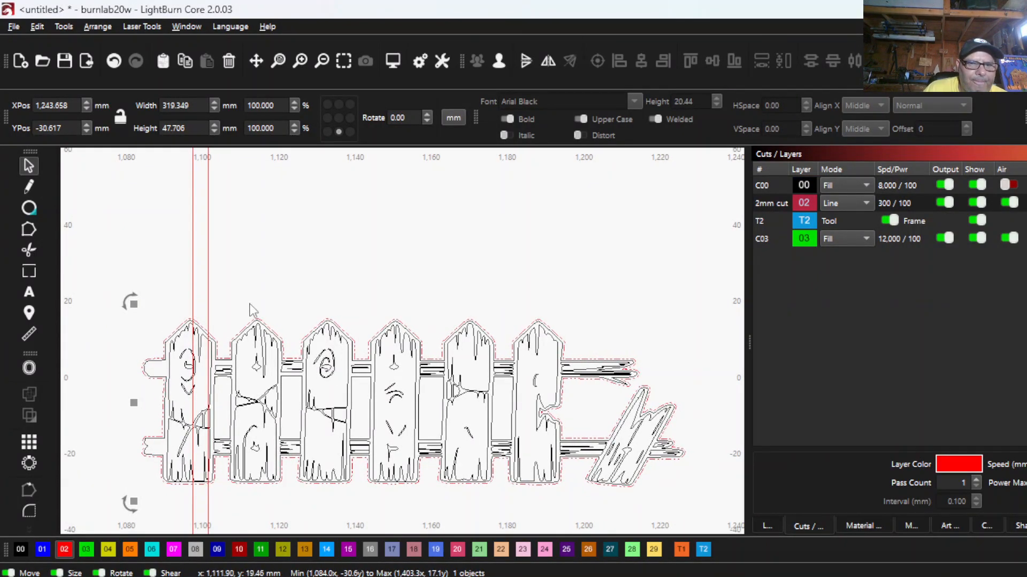
{"action": "scroll", "coordinate": [245, 316], "scroll_direction": "down", "scroll_amount": 3}
{"action": "scroll", "coordinate": [390, 387], "scroll_direction": "up", "scroll_amount": 4}
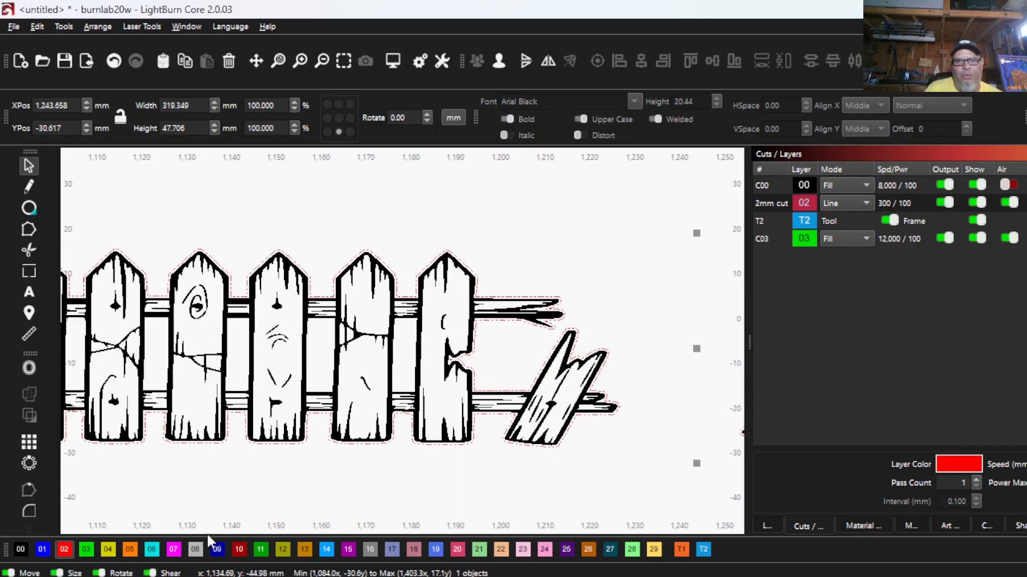
{"action": "scroll", "coordinate": [203, 460], "scroll_direction": "down", "scroll_amount": 5}
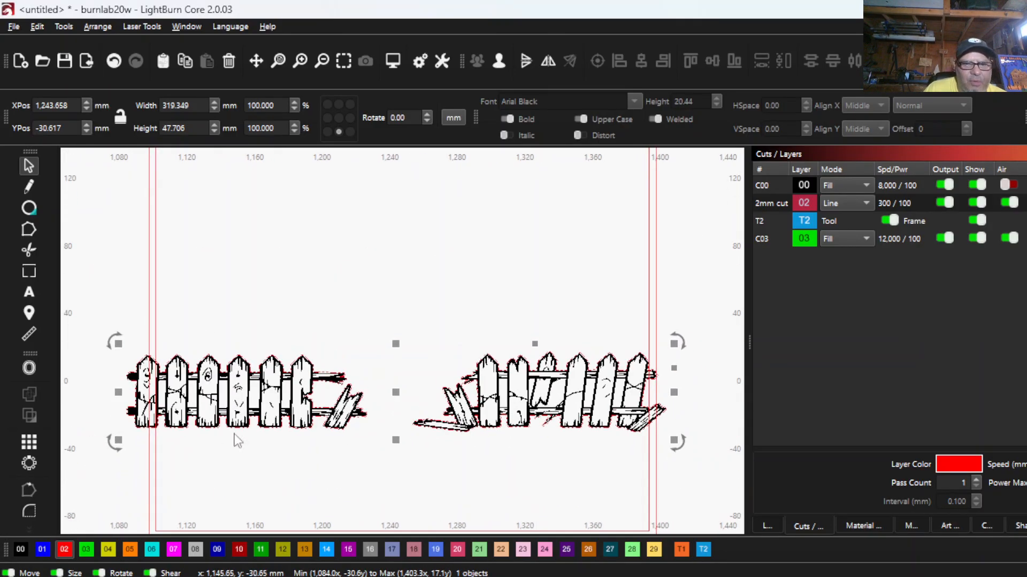
{"action": "scroll", "coordinate": [531, 394], "scroll_direction": "up", "scroll_amount": 4}
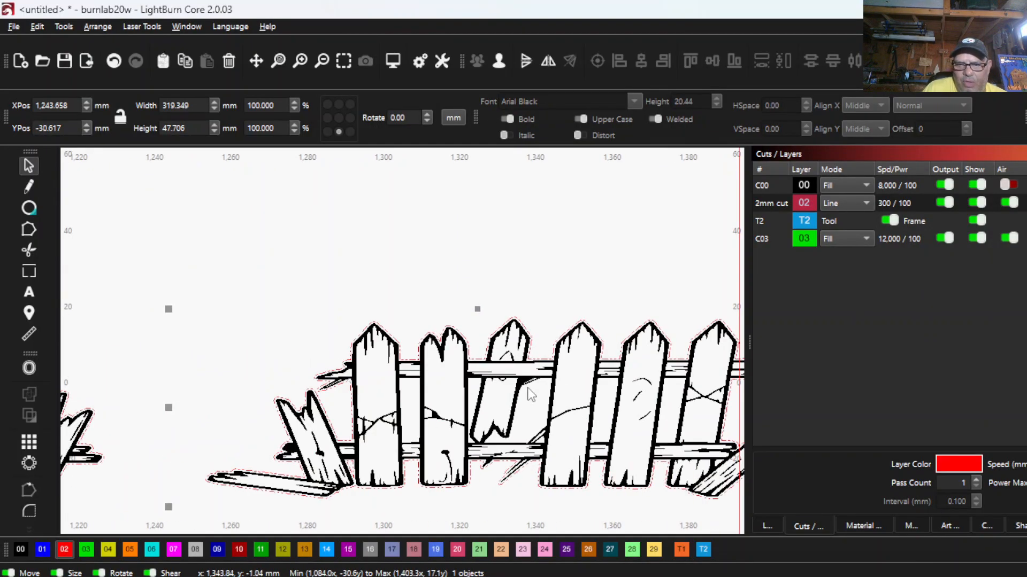
{"action": "scroll", "coordinate": [531, 394], "scroll_direction": "down", "scroll_amount": 3}
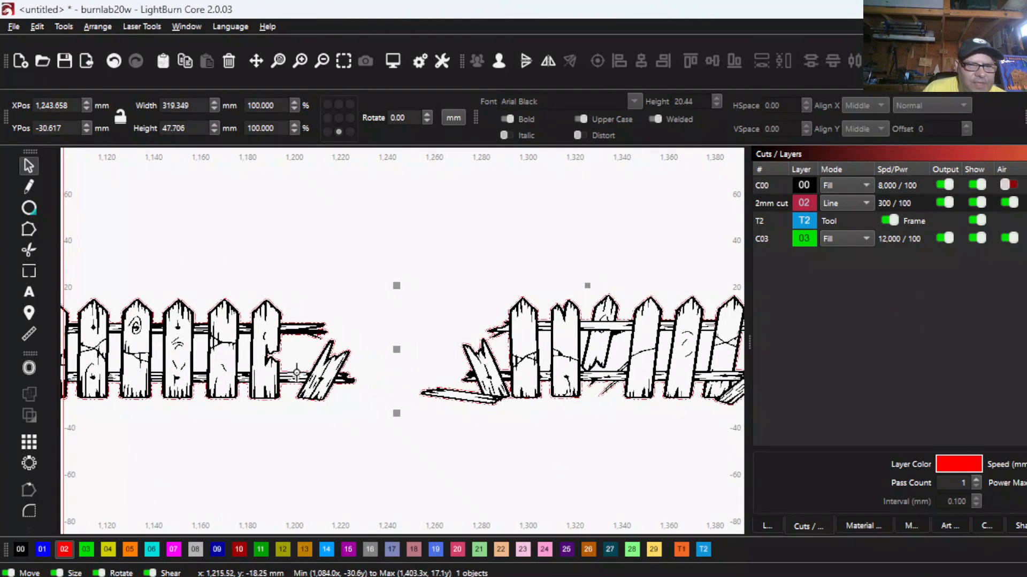
{"action": "scroll", "coordinate": [428, 332], "scroll_direction": "down", "scroll_amount": 3}
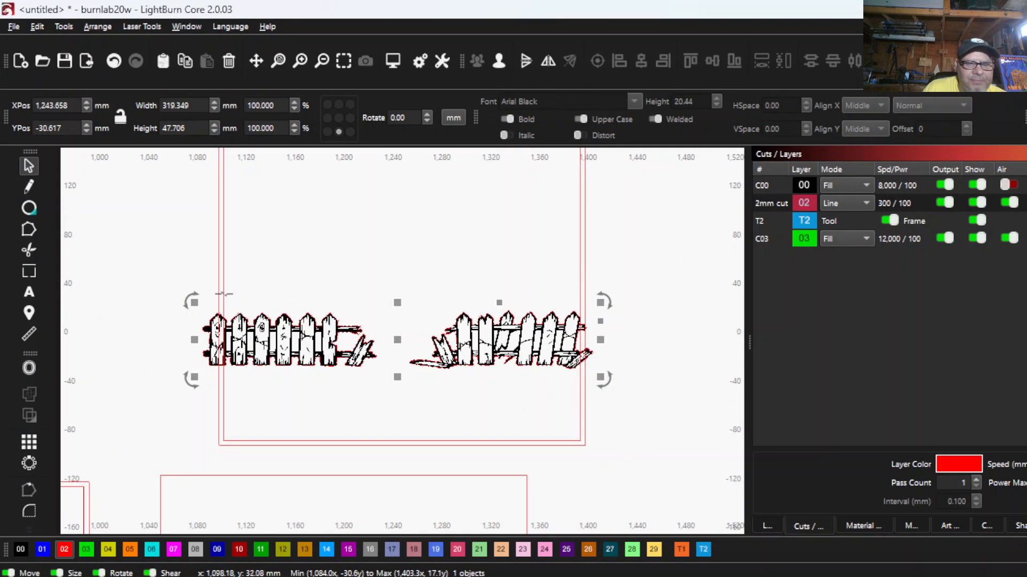
- Group both picket fences with their cut outlines and move the group down onto the frame's bottom border
{"action": "left_click_drag", "start_coordinate": [164, 270], "coordinate": [678, 393]}
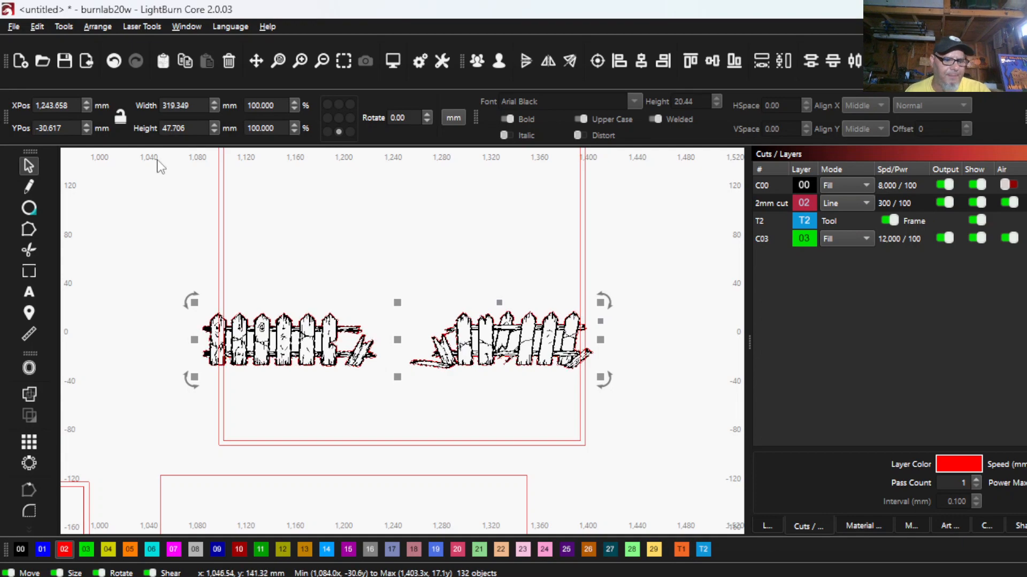
{"action": "left_click", "coordinate": [477, 61]}
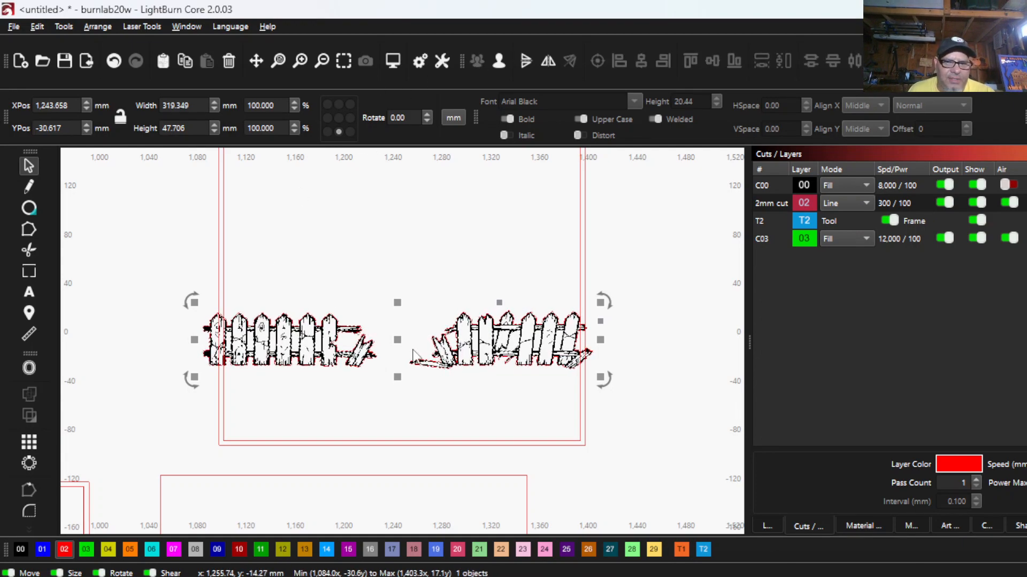
{"action": "left_click_drag", "start_coordinate": [400, 345], "coordinate": [402, 419]}
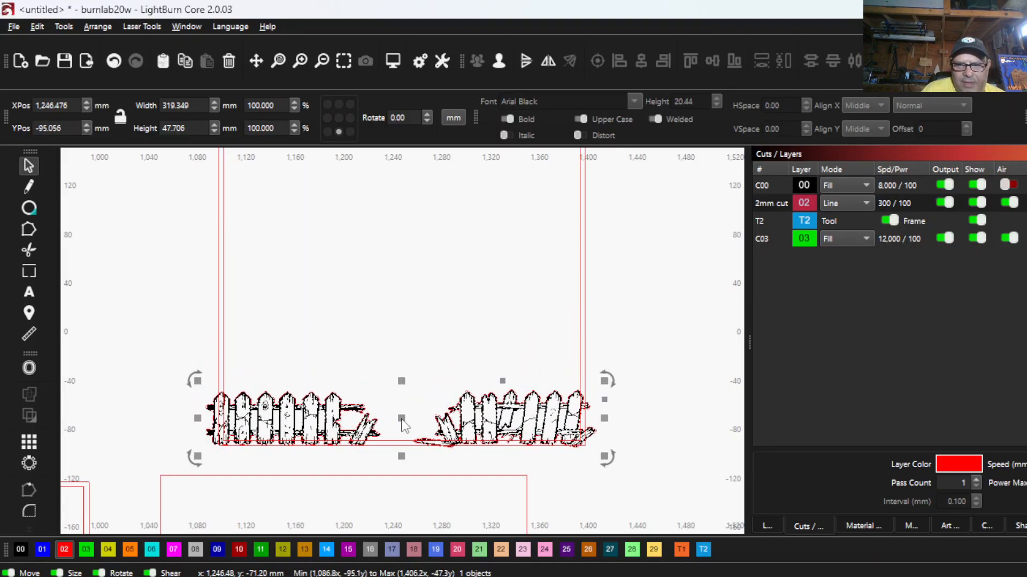
{"action": "scroll", "coordinate": [404, 410], "scroll_direction": "up", "scroll_amount": 3}
{"action": "scroll", "coordinate": [478, 443], "scroll_direction": "up", "scroll_amount": 1}
{"action": "left_click_drag", "start_coordinate": [478, 443], "coordinate": [306, 381]}
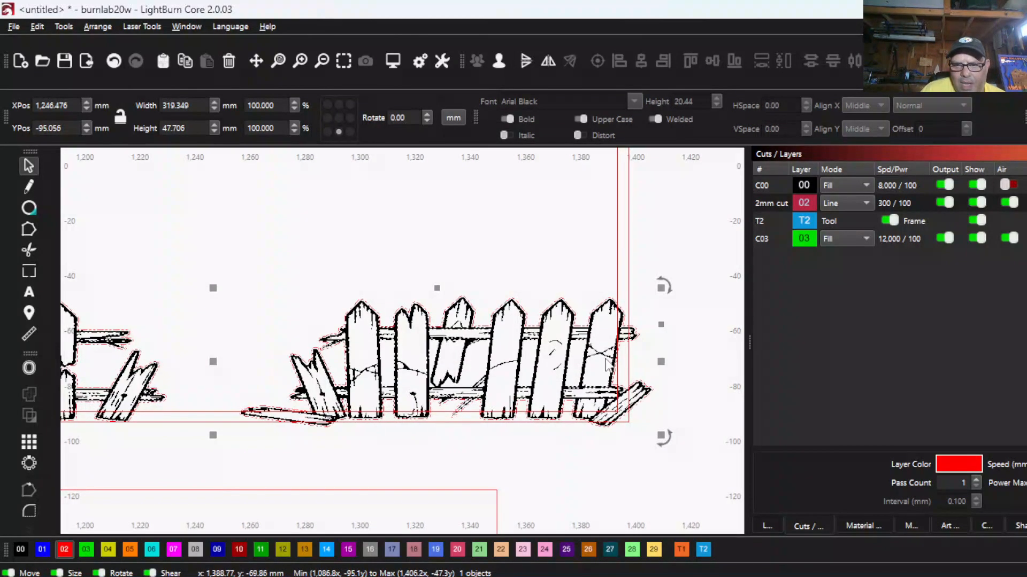
{"action": "left_click_drag", "start_coordinate": [213, 362], "coordinate": [213, 365]}
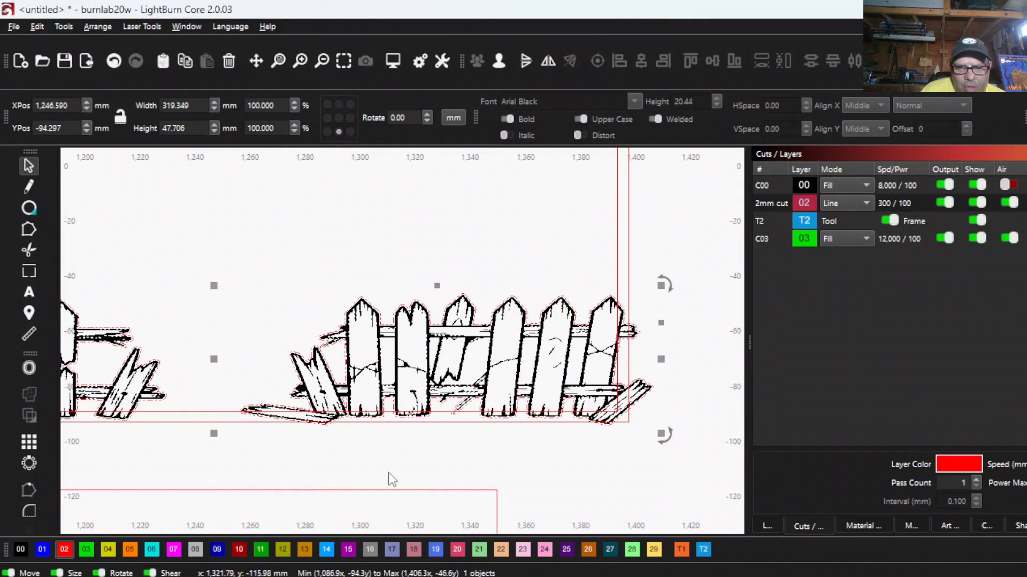
- Examine how both fences overlap the bottom border and the side borders of the frame
{"action": "scroll", "coordinate": [339, 405], "scroll_direction": "up", "scroll_amount": 3}
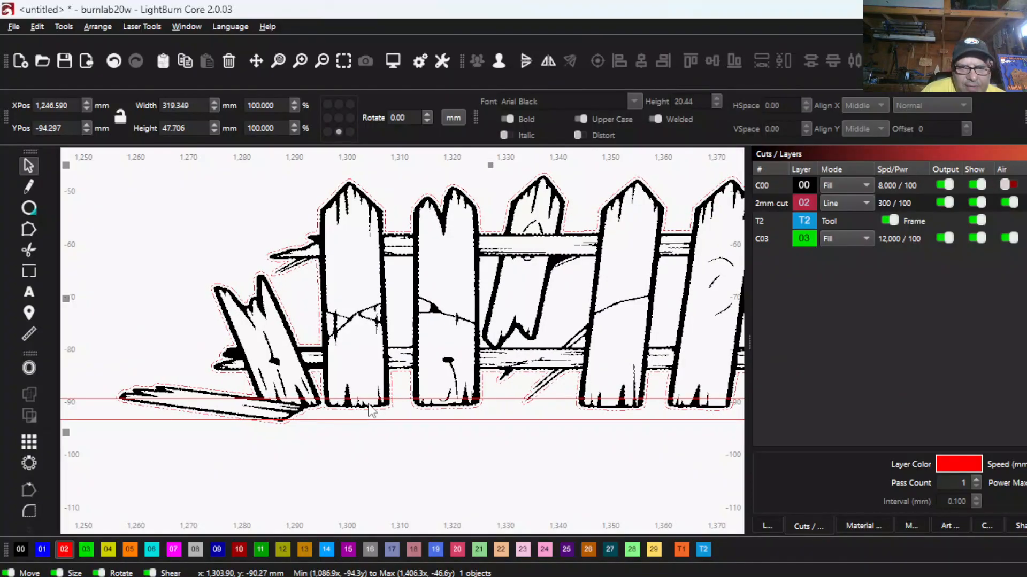
{"action": "scroll", "coordinate": [584, 431], "scroll_direction": "down", "scroll_amount": 2}
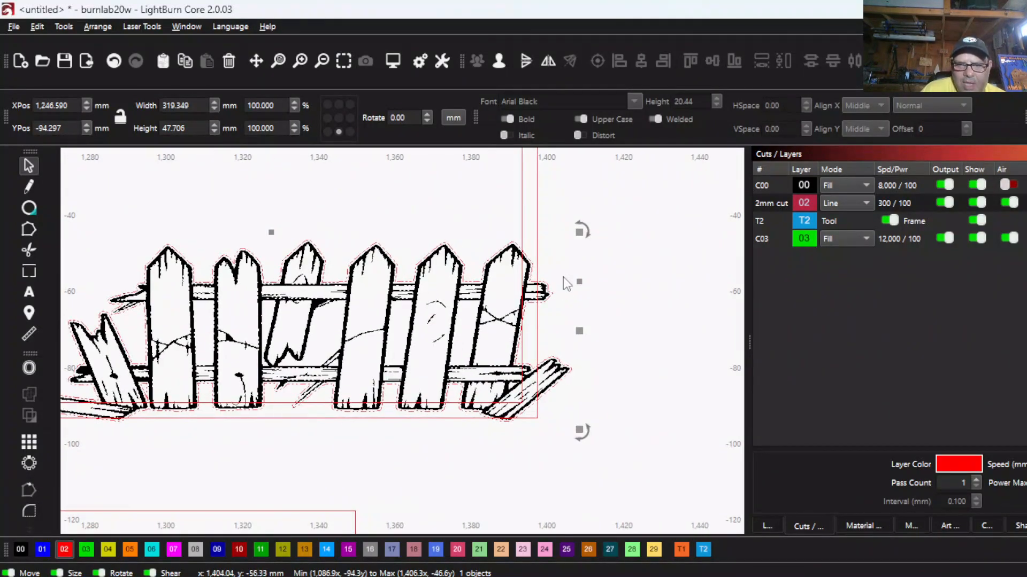
{"action": "scroll", "coordinate": [197, 364], "scroll_direction": "down", "scroll_amount": 1}
{"action": "left_click_drag", "start_coordinate": [197, 363], "coordinate": [411, 337]}
{"action": "scroll", "coordinate": [293, 333], "scroll_direction": "down", "scroll_amount": 1}
{"action": "left_click_drag", "start_coordinate": [293, 333], "coordinate": [419, 340]}
{"action": "scroll", "coordinate": [278, 338], "scroll_direction": "down", "scroll_amount": 1}
{"action": "scroll", "coordinate": [420, 340], "scroll_direction": "down", "scroll_amount": 3}
{"action": "scroll", "coordinate": [386, 342], "scroll_direction": "up", "scroll_amount": 5}
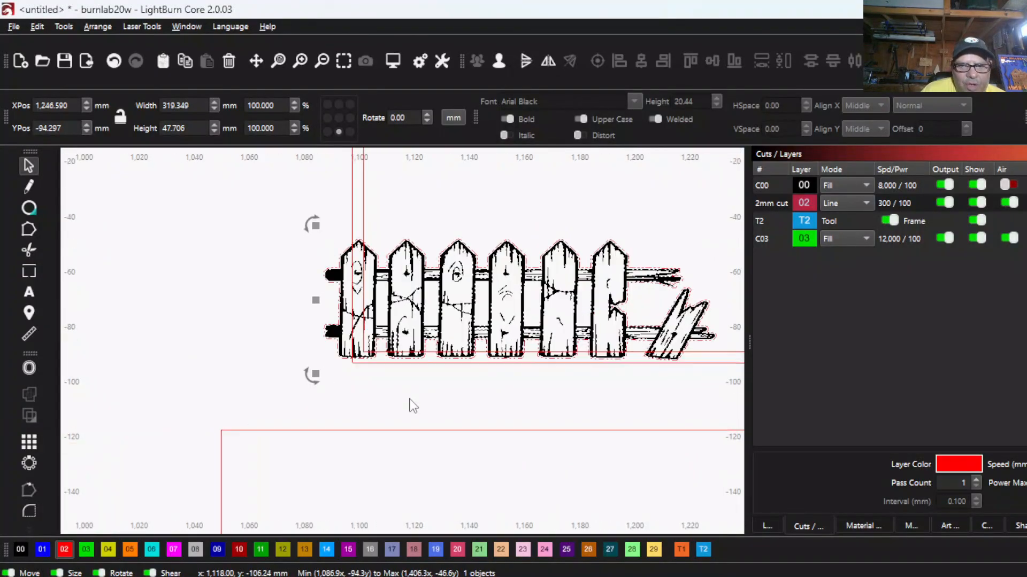
{"action": "left_click_drag", "start_coordinate": [391, 309], "coordinate": [227, 325]}
{"action": "scroll", "coordinate": [306, 309], "scroll_direction": "down", "scroll_amount": 2}
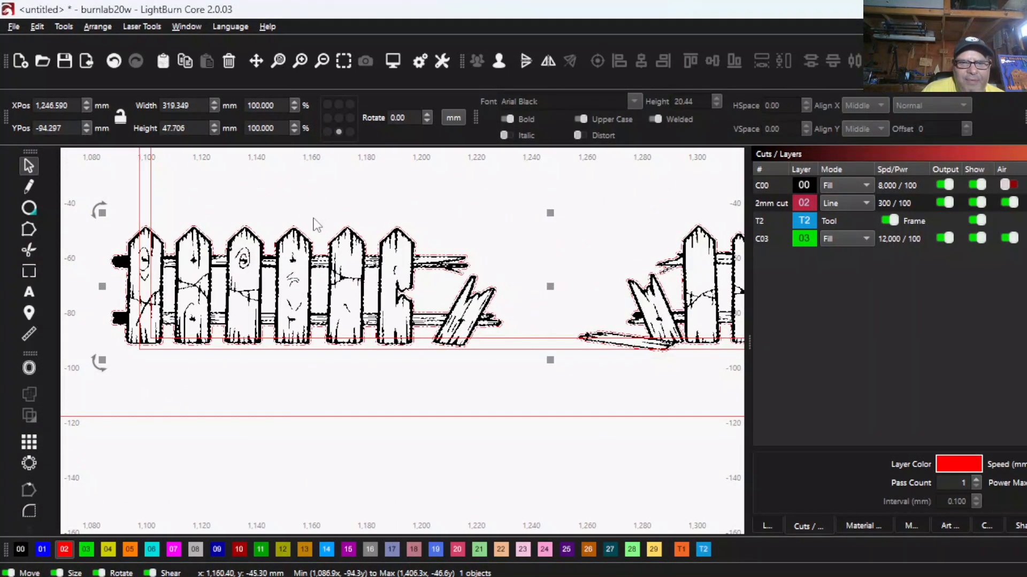
{"action": "scroll", "coordinate": [315, 222], "scroll_direction": "down", "scroll_amount": 3}
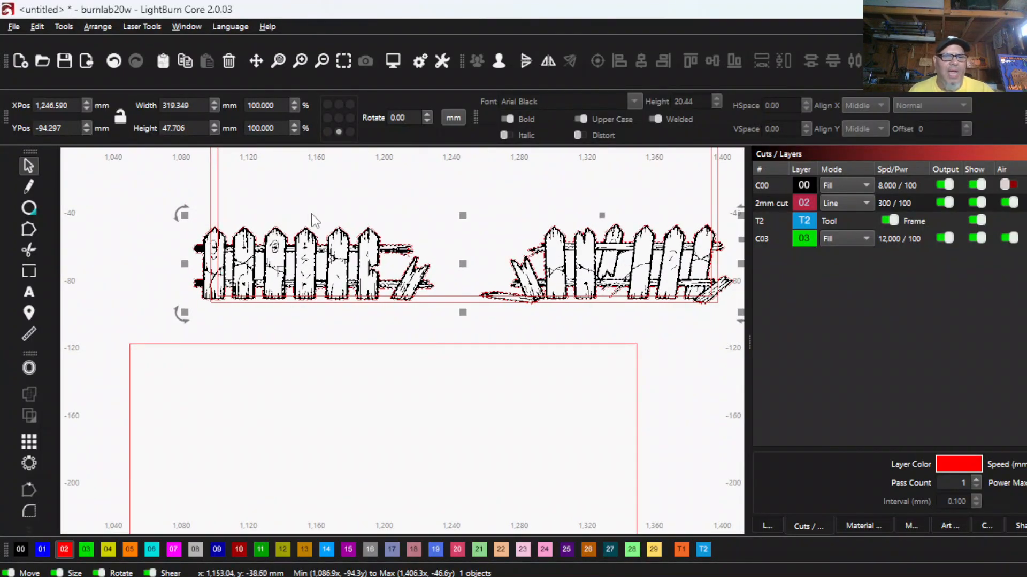
- Preview the Boolean operations on the fence group and the frame's inner square, and apply Subtract B - A
{"action": "scroll", "coordinate": [253, 211], "scroll_direction": "up", "scroll_amount": 2}
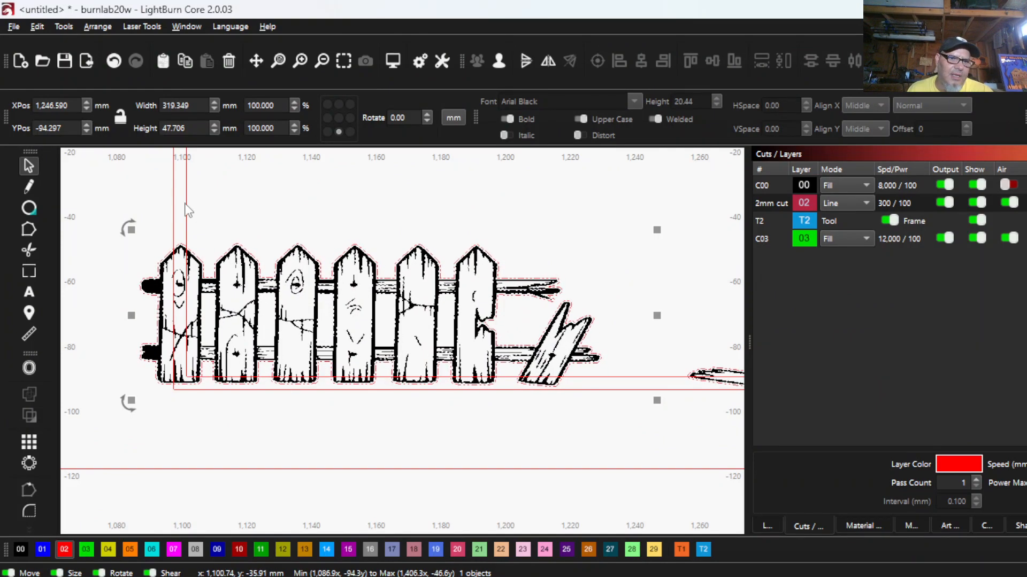
{"action": "key", "text": "ctrl+a"}
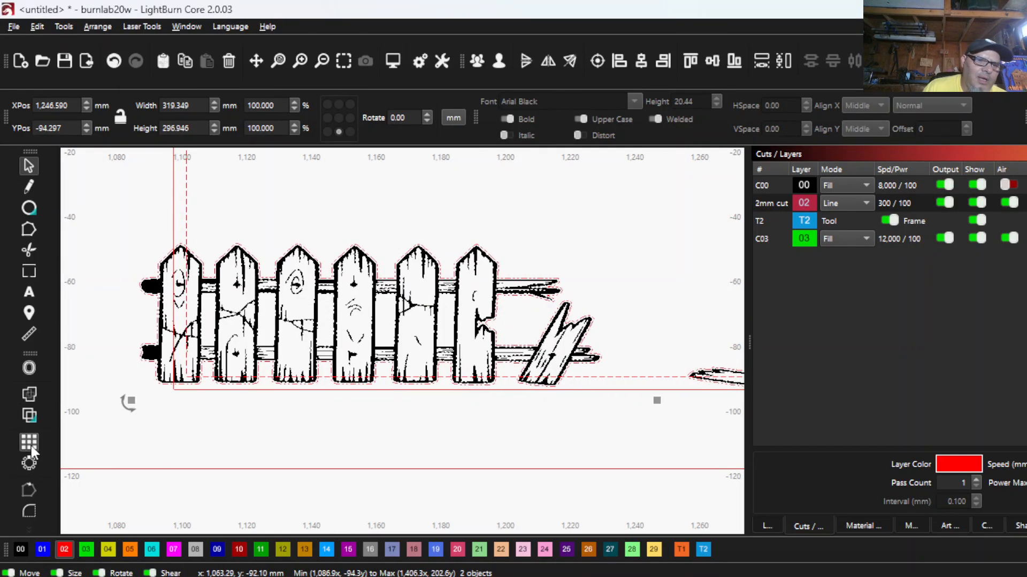
{"action": "left_click", "coordinate": [30, 415]}
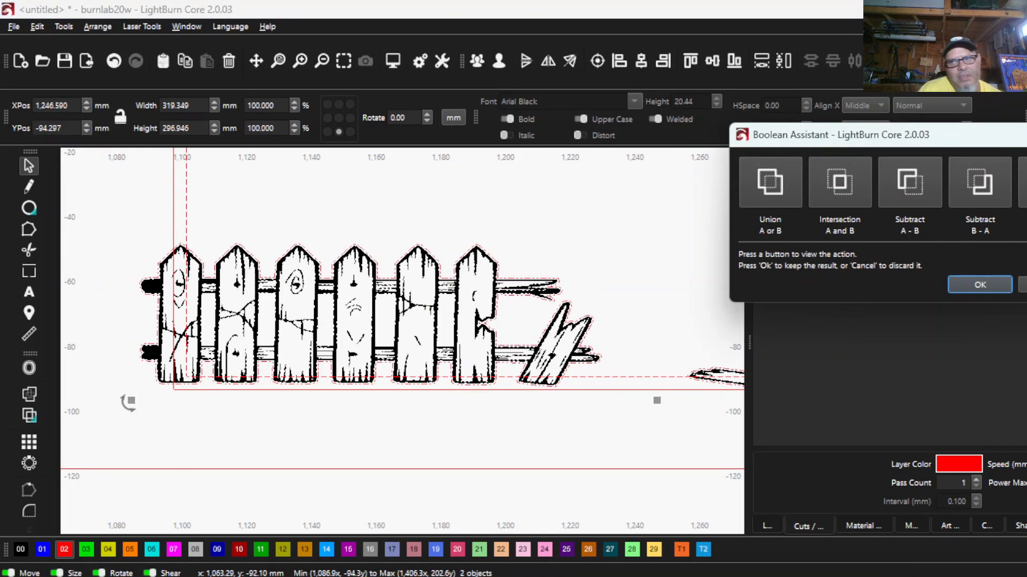
{"action": "left_click", "coordinate": [974, 185]}
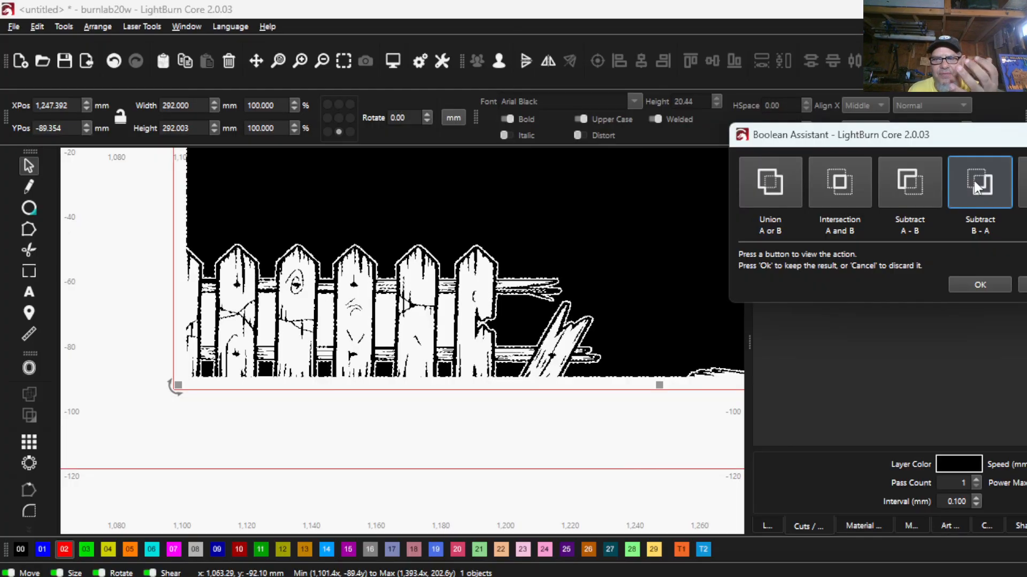
{"action": "left_click", "coordinate": [912, 193]}
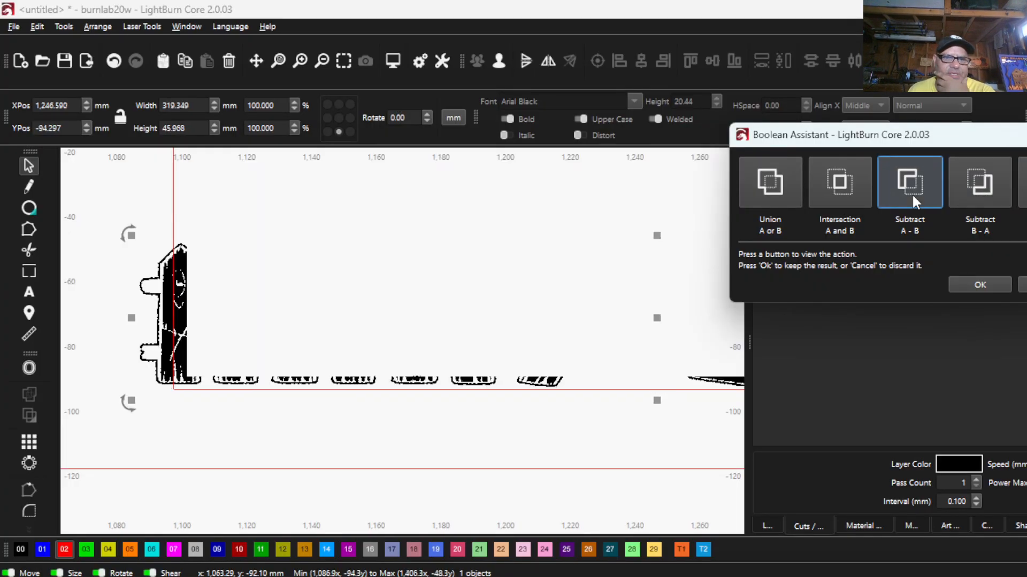
{"action": "left_click", "coordinate": [838, 182]}
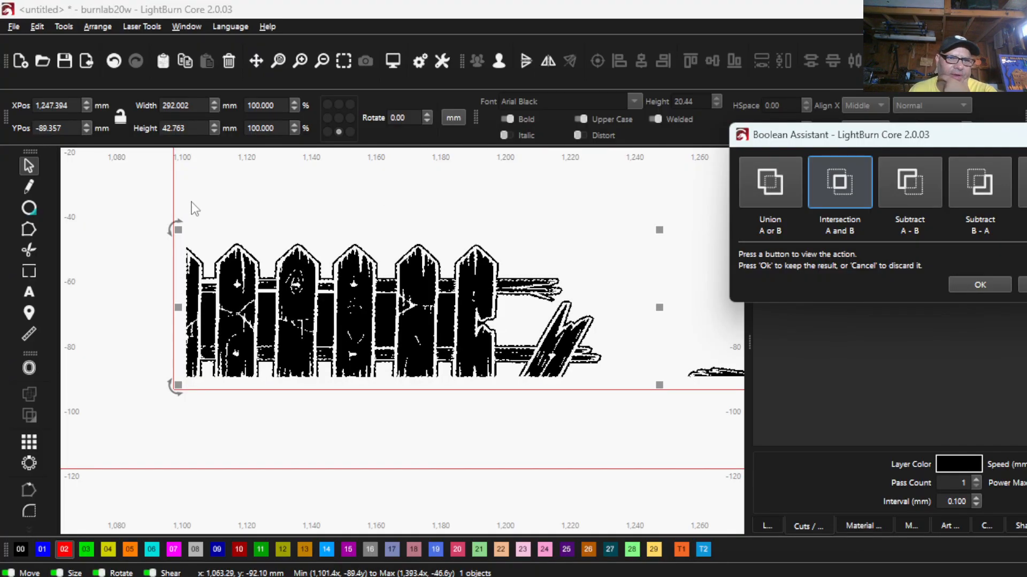
{"action": "left_click", "coordinate": [773, 187]}
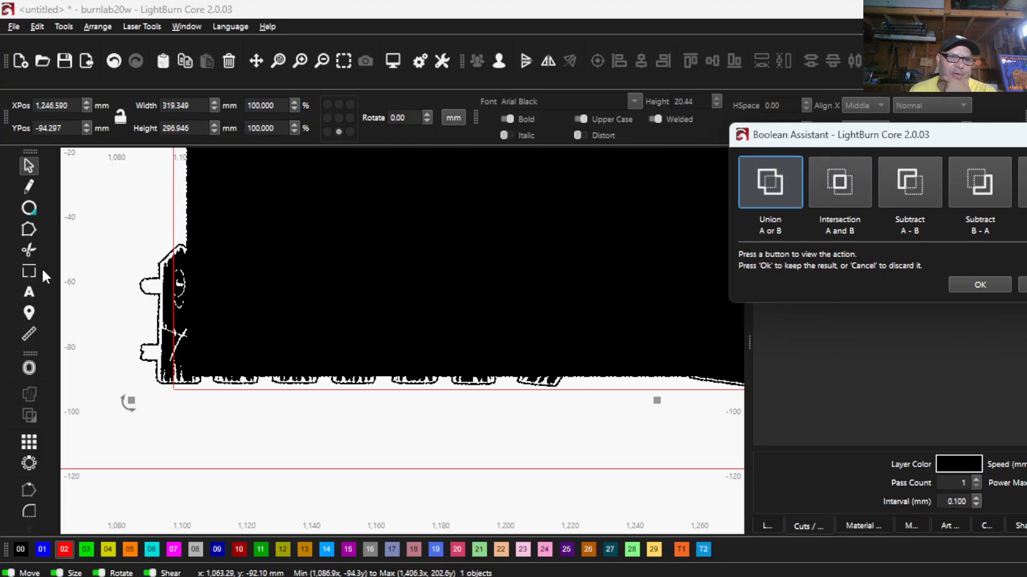
{"action": "left_click", "coordinate": [995, 183]}
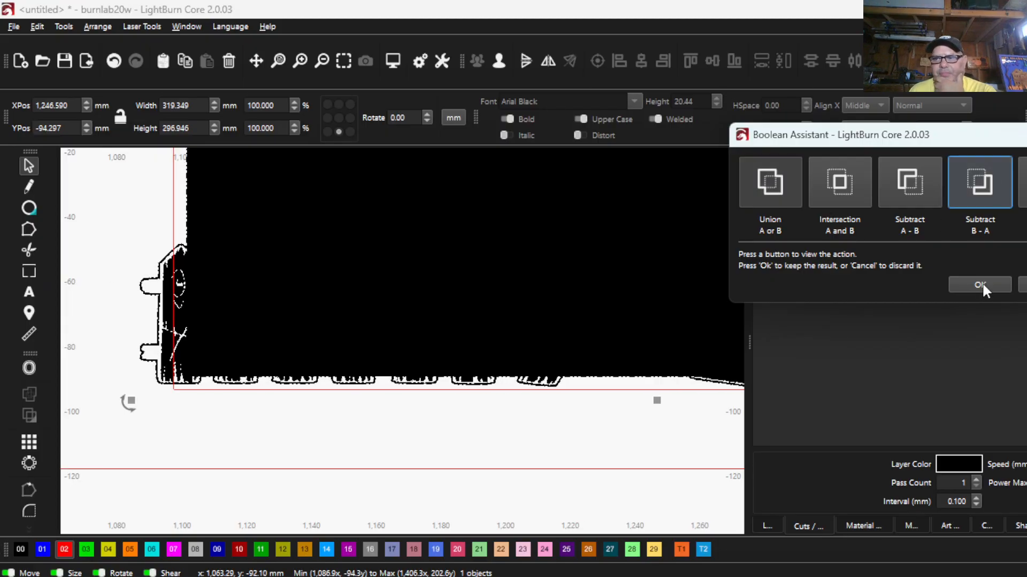
{"action": "left_click", "coordinate": [980, 284]}
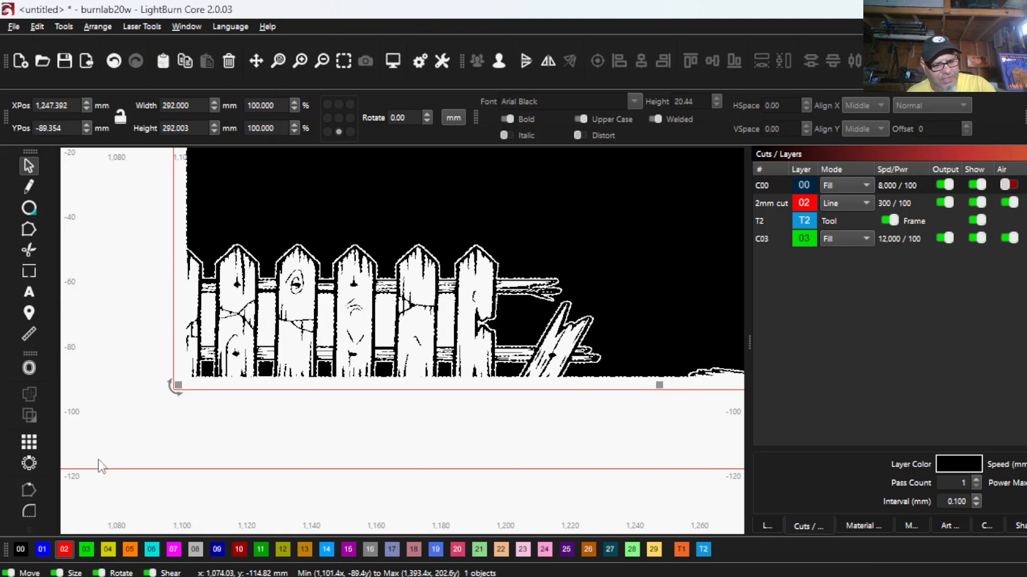
- Ungroup the subtracted shape and assign the continuous outline of the frame opening and fences to the red 02 cut layer
{"action": "left_click", "coordinate": [119, 292]}
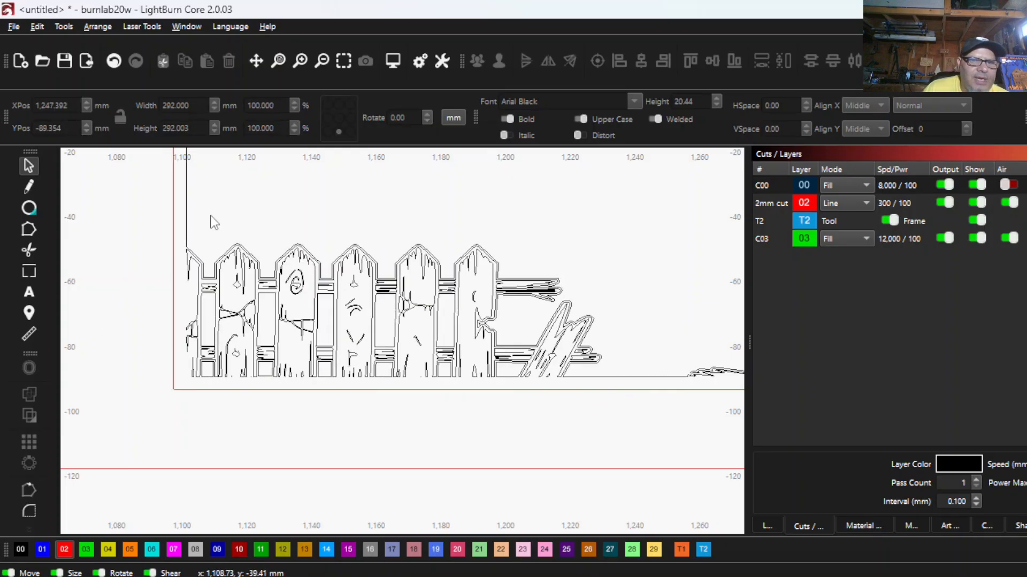
{"action": "key", "text": "ctrl+a"}
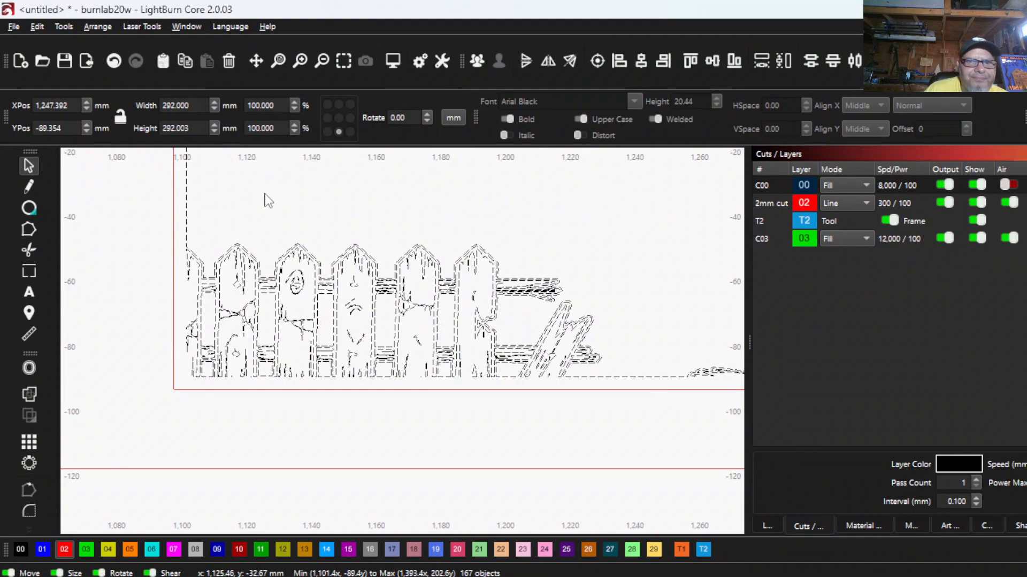
{"action": "left_click", "coordinate": [198, 187]}
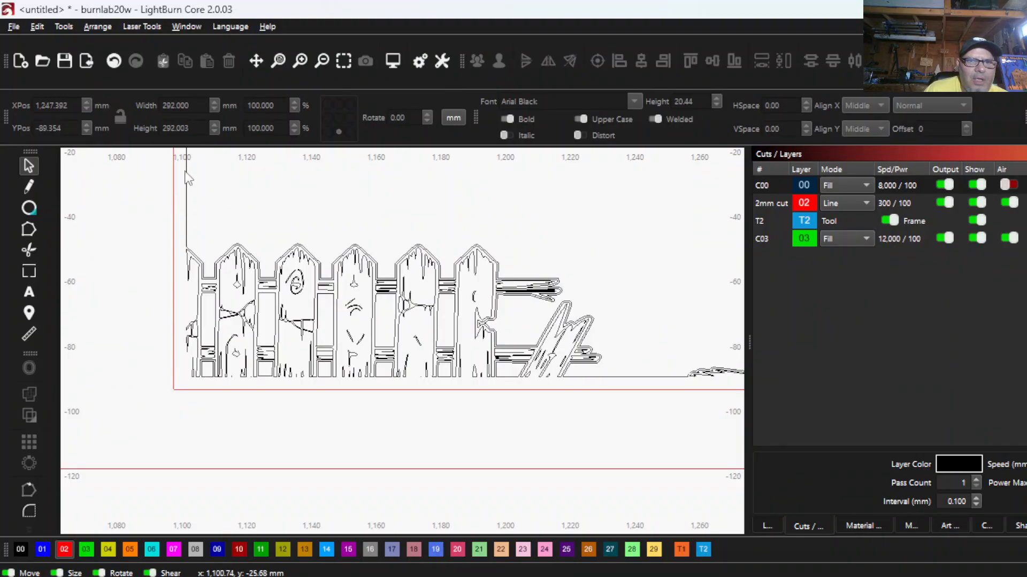
{"action": "left_click", "coordinate": [186, 172]}
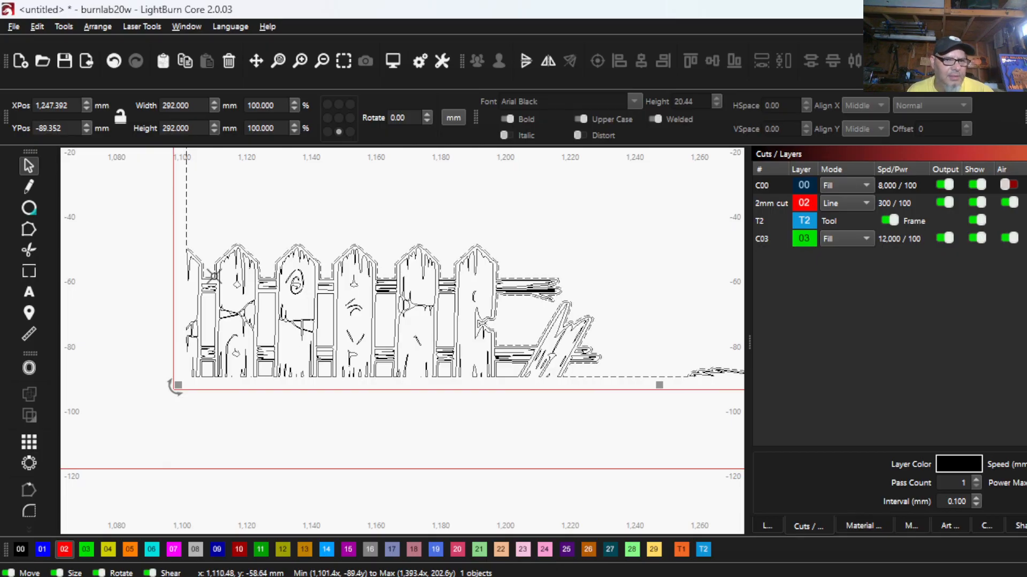
{"action": "left_click", "coordinate": [64, 549]}
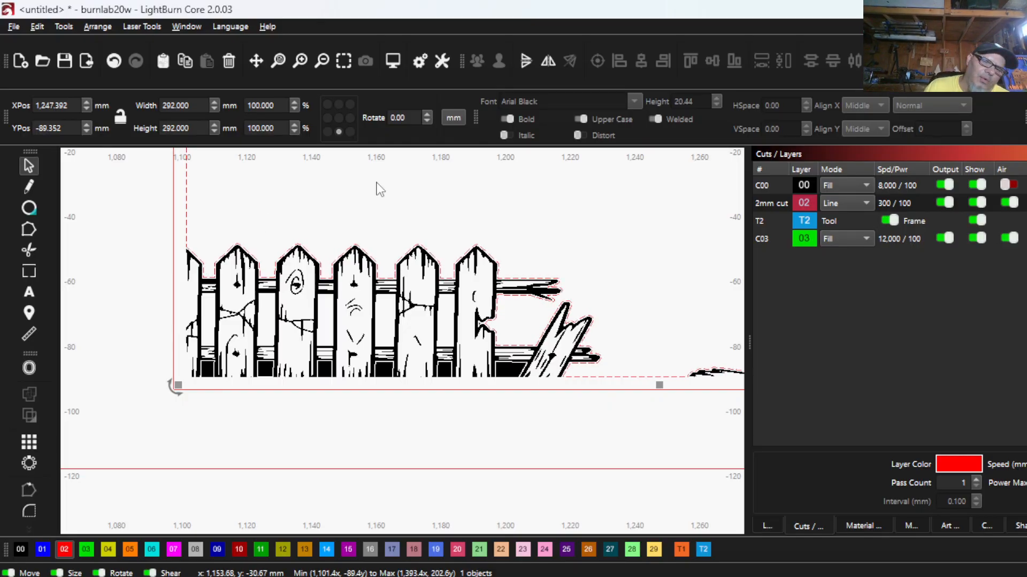
- In wireframe rendering, select the five openings between the left fence's pickets, between its upper and lower rails
{"action": "scroll", "coordinate": [407, 240], "scroll_direction": "down", "scroll_amount": 3}
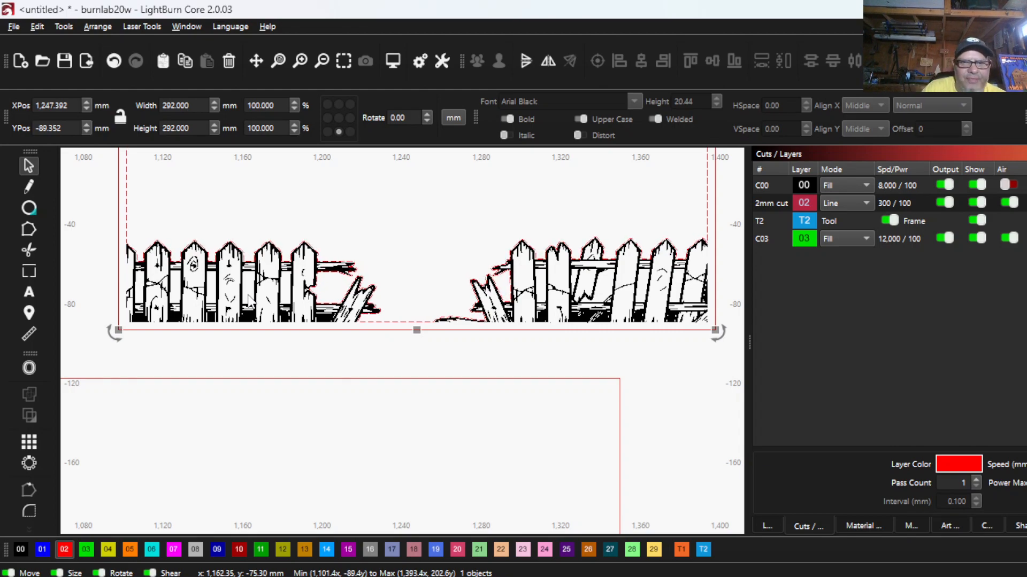
{"action": "scroll", "coordinate": [172, 246], "scroll_direction": "up", "scroll_amount": 3}
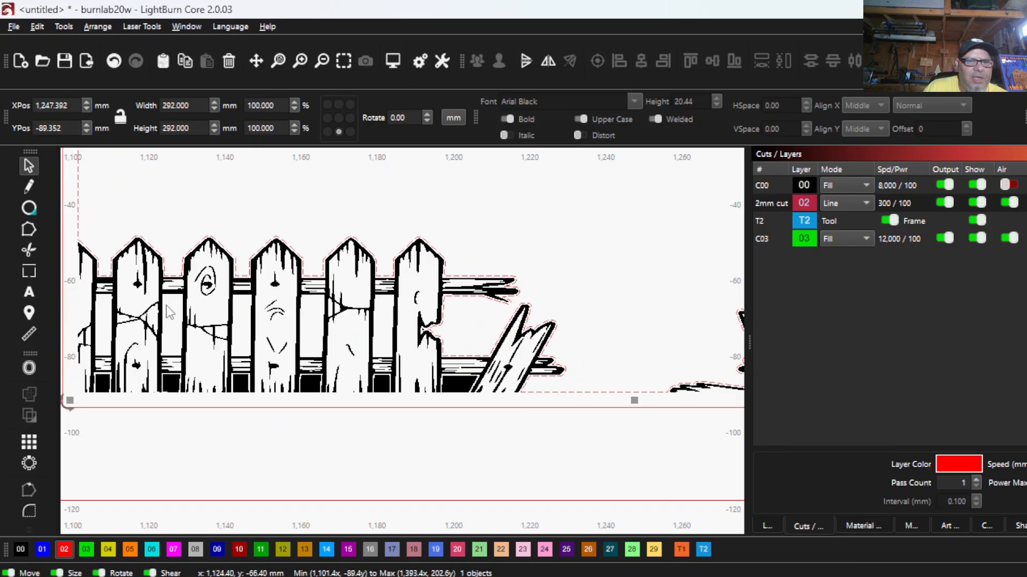
{"action": "scroll", "coordinate": [254, 323], "scroll_direction": "down", "scroll_amount": 1}
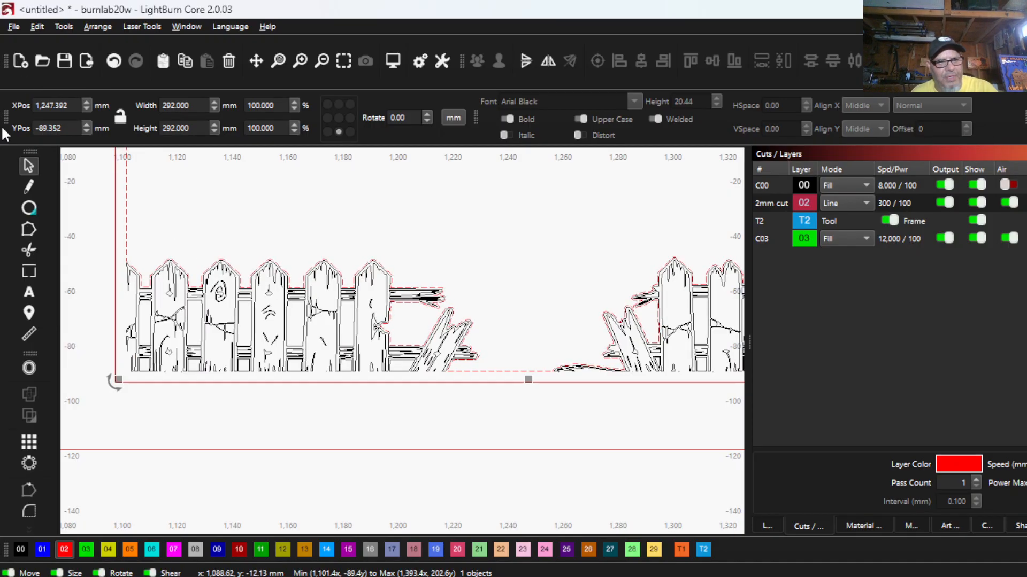
{"action": "scroll", "coordinate": [137, 319], "scroll_direction": "up", "scroll_amount": 3}
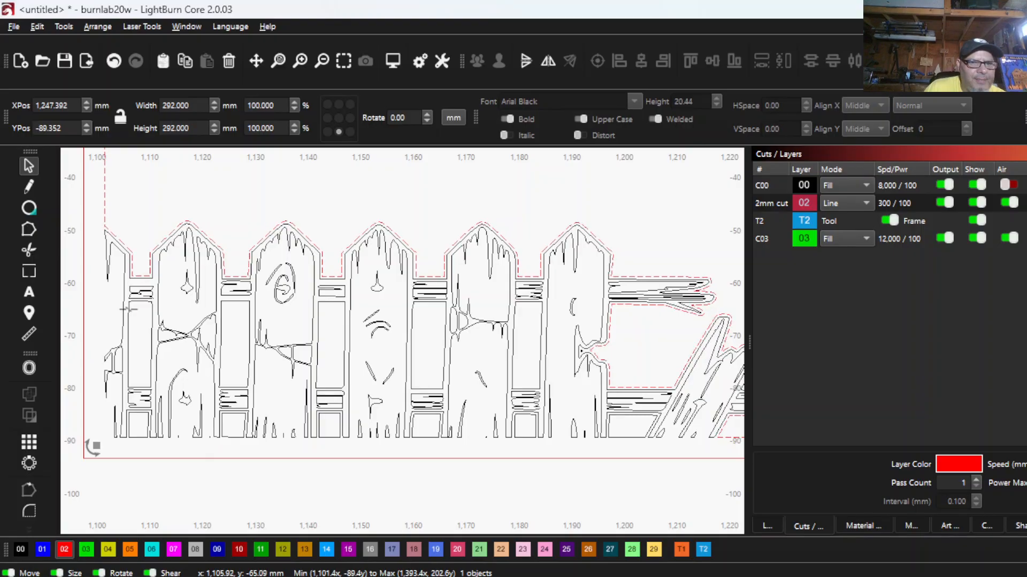
{"action": "left_click", "coordinate": [128, 310]}
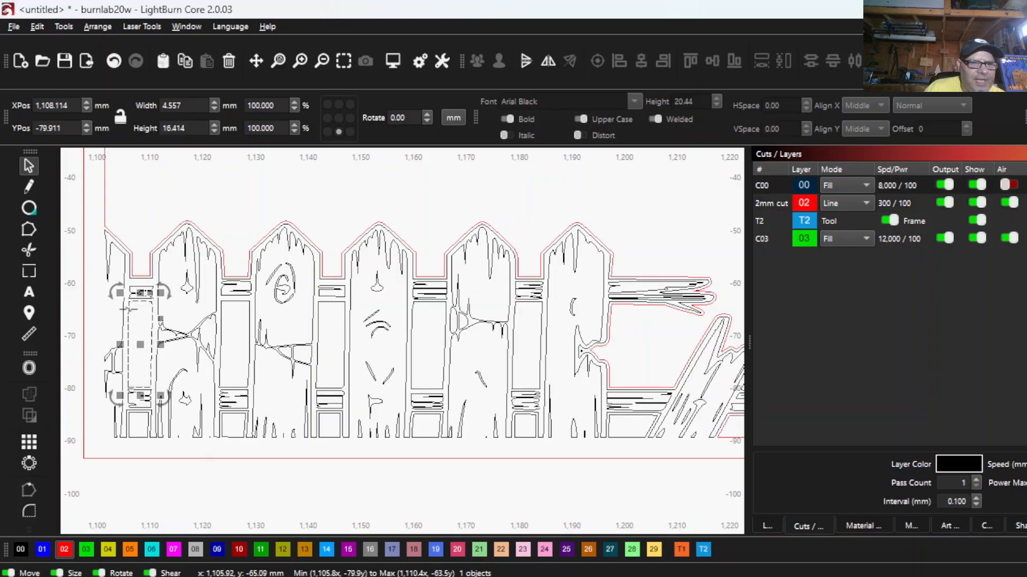
{"action": "left_click", "coordinate": [221, 322], "text": "shift"}
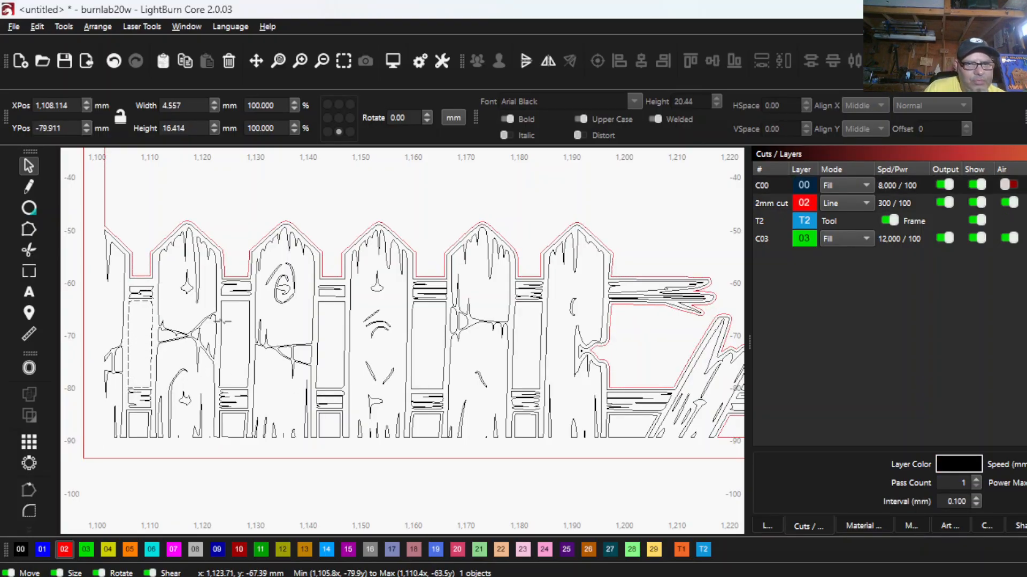
{"action": "left_click", "coordinate": [318, 335], "text": "shift"}
{"action": "left_click", "coordinate": [412, 334], "text": "shift"}
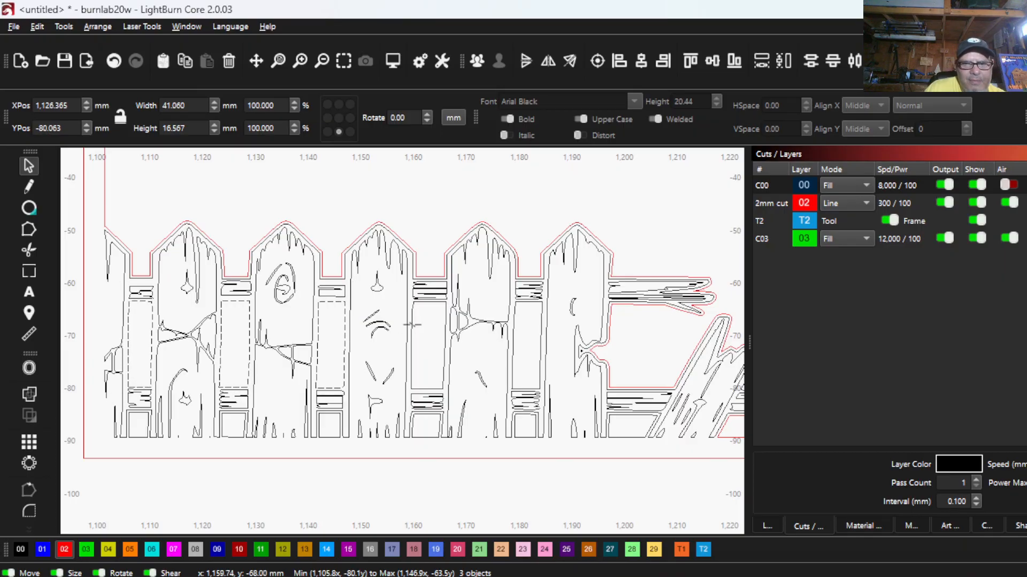
{"action": "left_click", "coordinate": [512, 335], "text": "shift"}
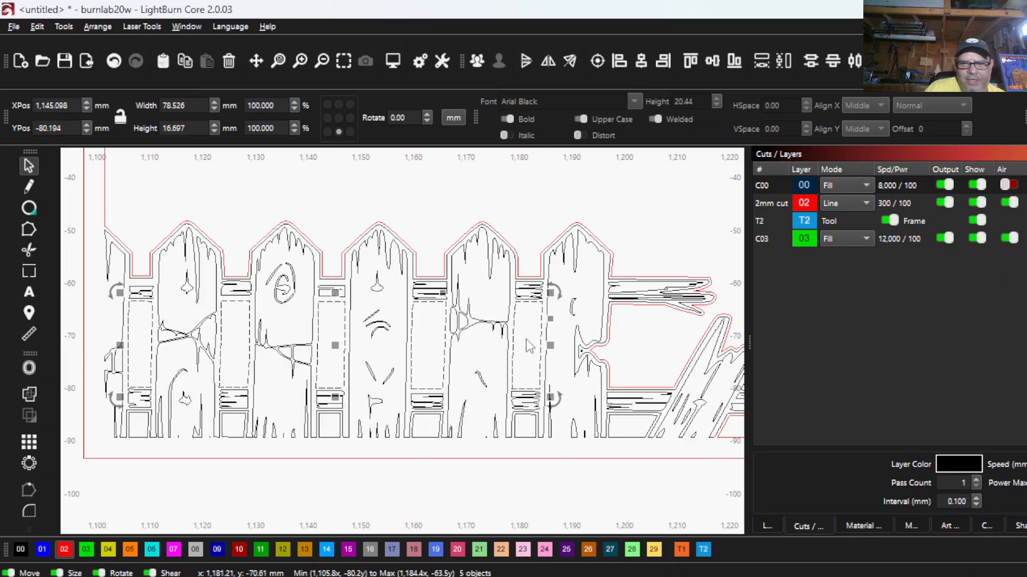
- Add the right fence's six openings between the upper and lower rails to the selection, including the sliver at the frame edge
{"action": "scroll", "coordinate": [526, 341], "scroll_direction": "down", "scroll_amount": 4}
{"action": "left_click_drag", "start_coordinate": [690, 342], "coordinate": [464, 345]}
{"action": "scroll", "coordinate": [525, 361], "scroll_direction": "up", "scroll_amount": 5}
{"action": "scroll", "coordinate": [525, 361], "scroll_direction": "up", "scroll_amount": 1}
{"action": "left_click_drag", "start_coordinate": [525, 361], "coordinate": [334, 358]}
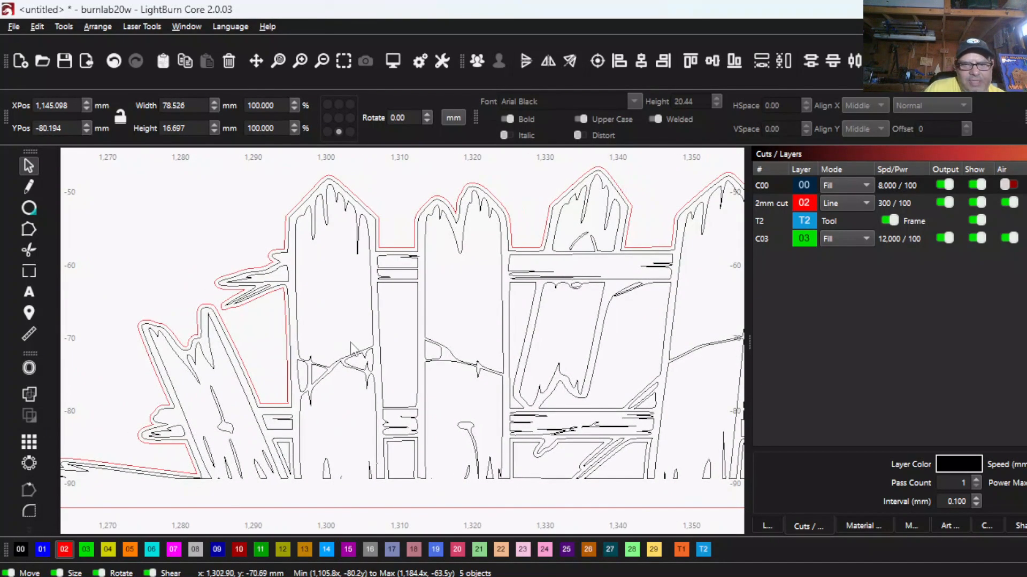
{"action": "left_click", "coordinate": [380, 316], "text": "shift"}
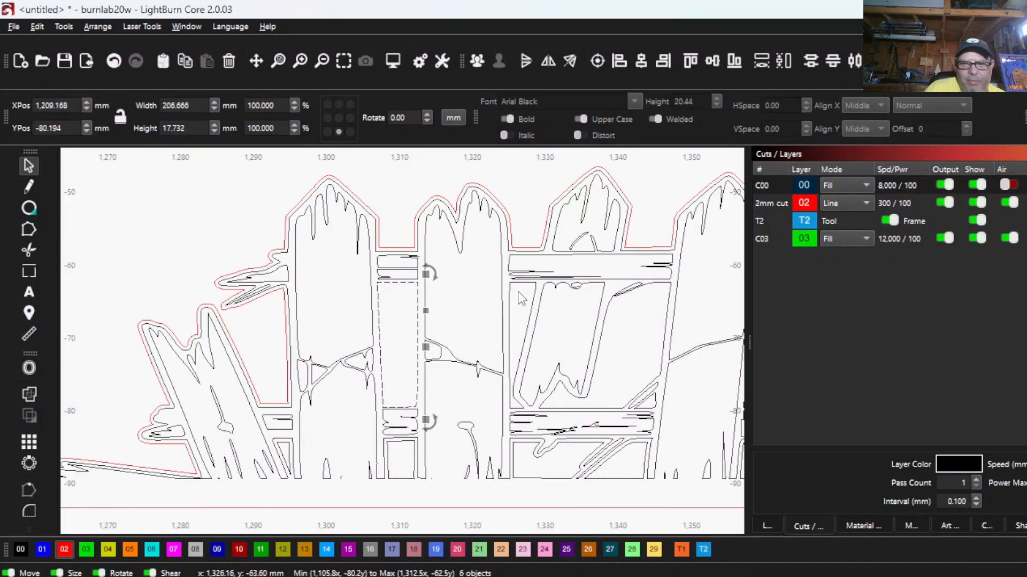
{"action": "left_click", "coordinate": [510, 305], "text": "shift"}
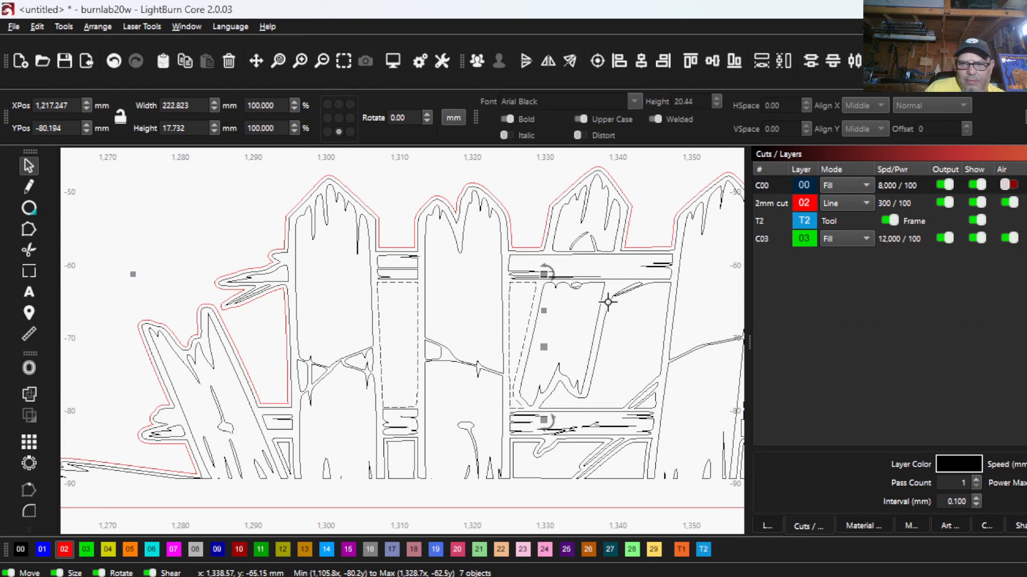
{"action": "left_click", "coordinate": [610, 301], "text": "shift"}
{"action": "scroll", "coordinate": [610, 301], "scroll_direction": "down", "scroll_amount": 1}
{"action": "left_click_drag", "start_coordinate": [609, 301], "coordinate": [481, 332]}
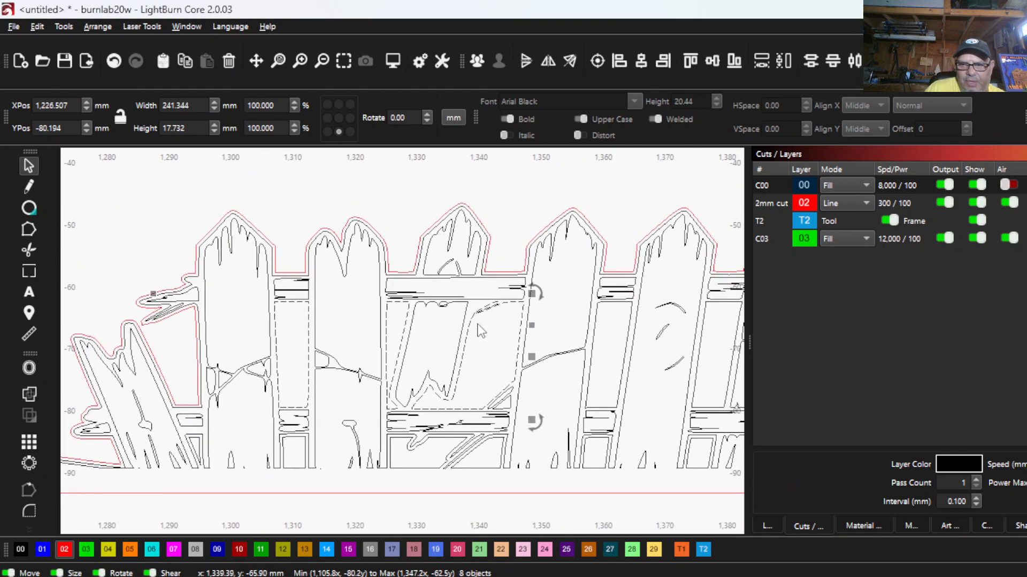
{"action": "left_click", "coordinate": [593, 327], "text": "shift"}
{"action": "scroll", "coordinate": [604, 338], "scroll_direction": "down", "scroll_amount": 1}
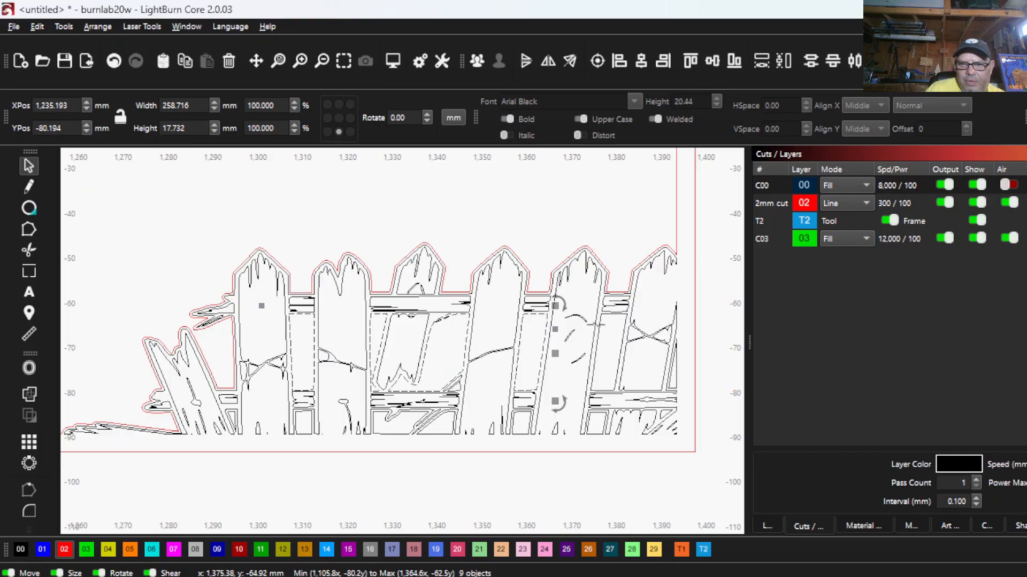
{"action": "left_click", "coordinate": [599, 328], "text": "shift"}
{"action": "scroll", "coordinate": [673, 375], "scroll_direction": "up", "scroll_amount": 2}
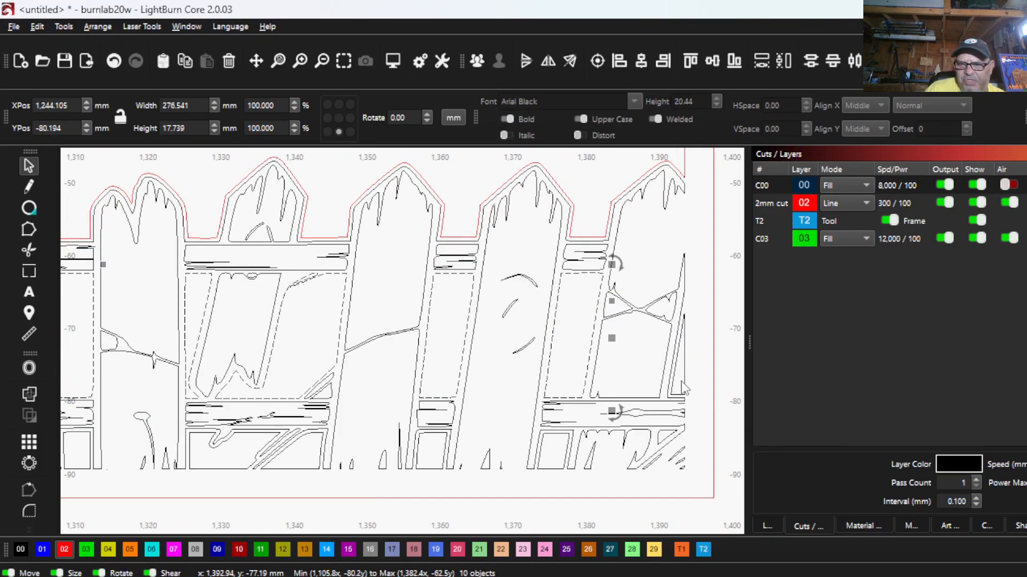
{"action": "left_click", "coordinate": [684, 380], "text": "shift"}
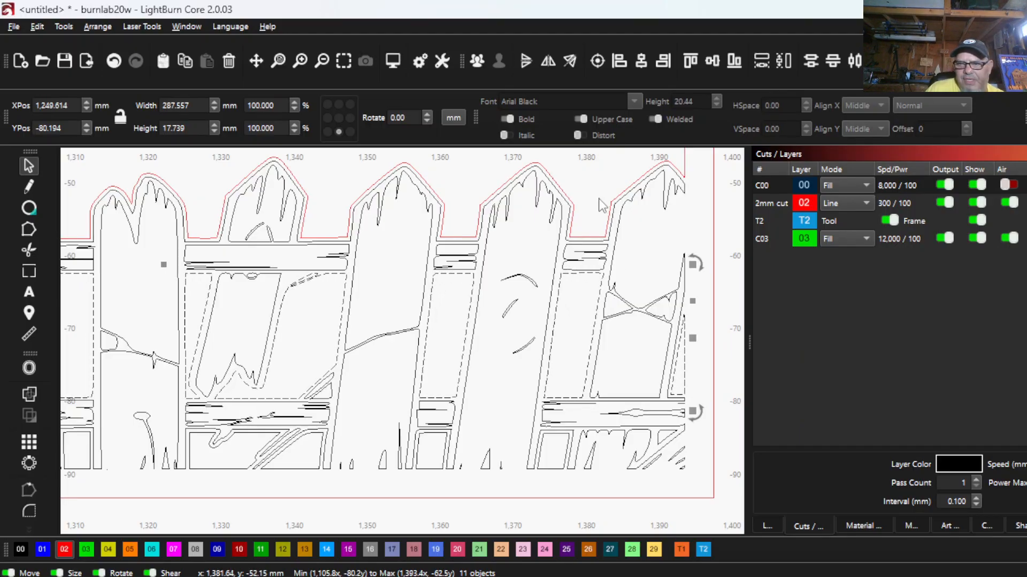
- Assign the selected fence openings to the red 02 cut layer and check the cut lines by temporarily hiding the C00 fill layer
{"action": "scroll", "coordinate": [448, 474], "scroll_direction": "down", "scroll_amount": 3}
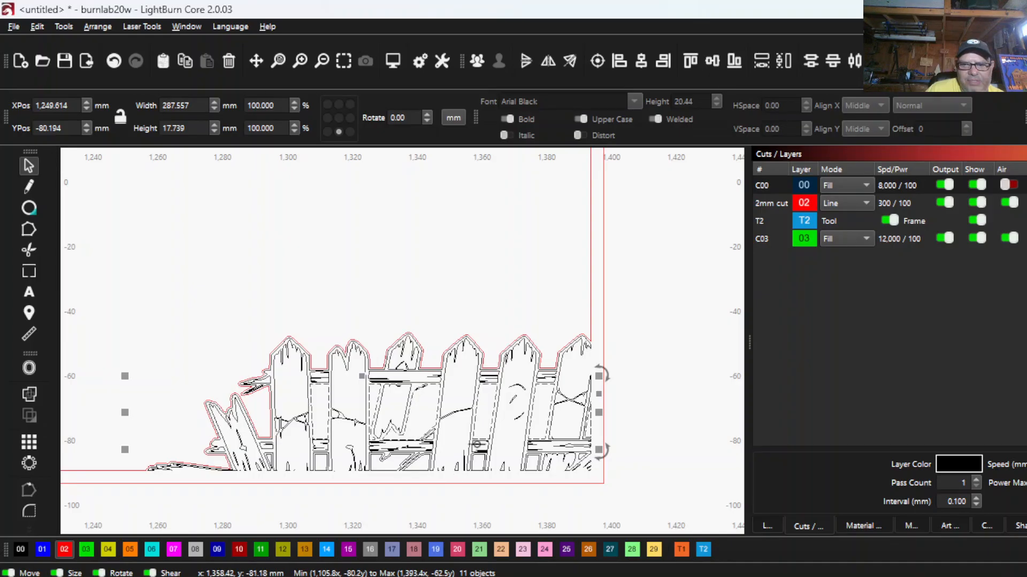
{"action": "scroll", "coordinate": [628, 421], "scroll_direction": "down", "scroll_amount": 2}
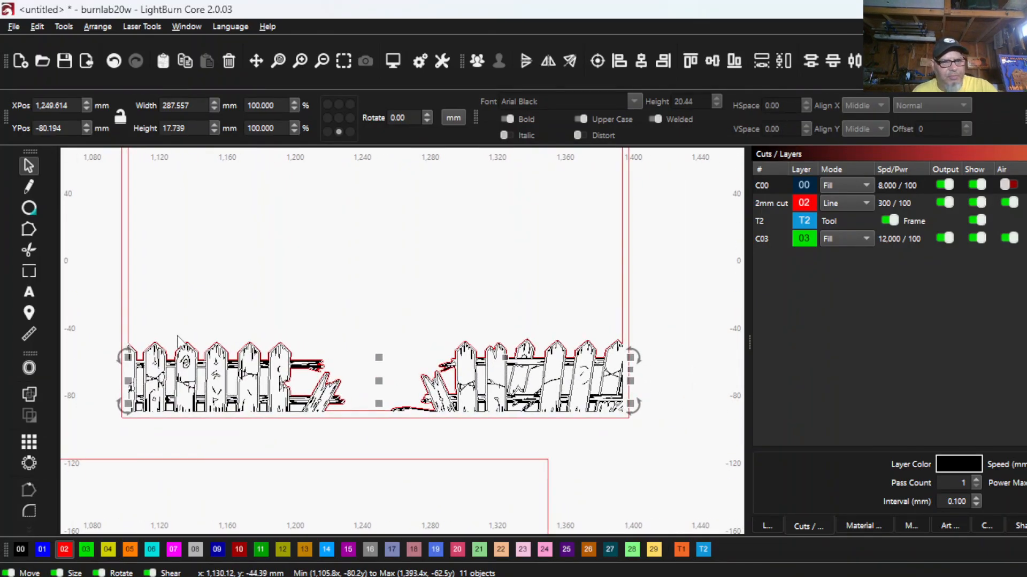
{"action": "scroll", "coordinate": [122, 361], "scroll_direction": "up", "scroll_amount": 3}
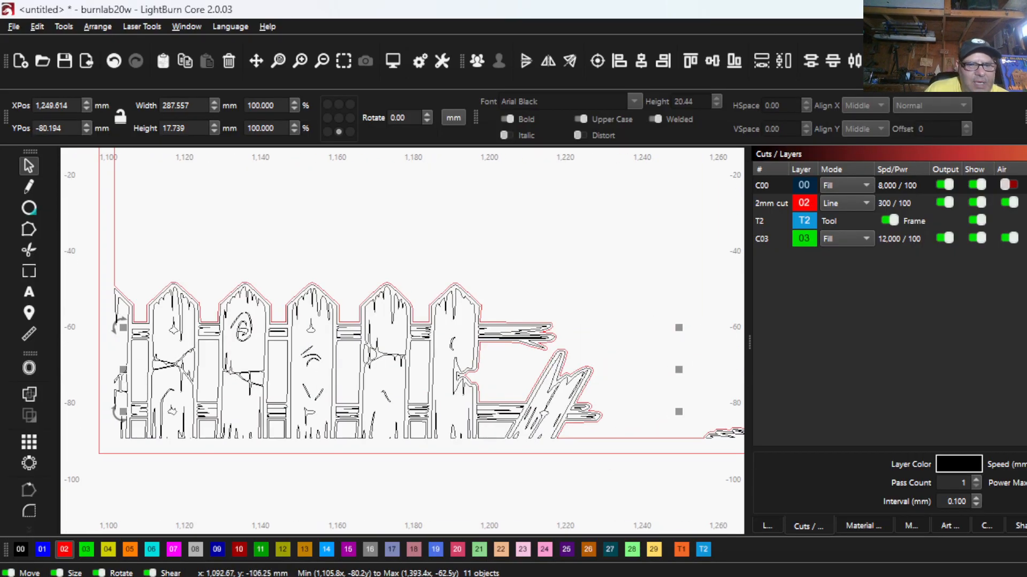
{"action": "left_click", "coordinate": [64, 550]}
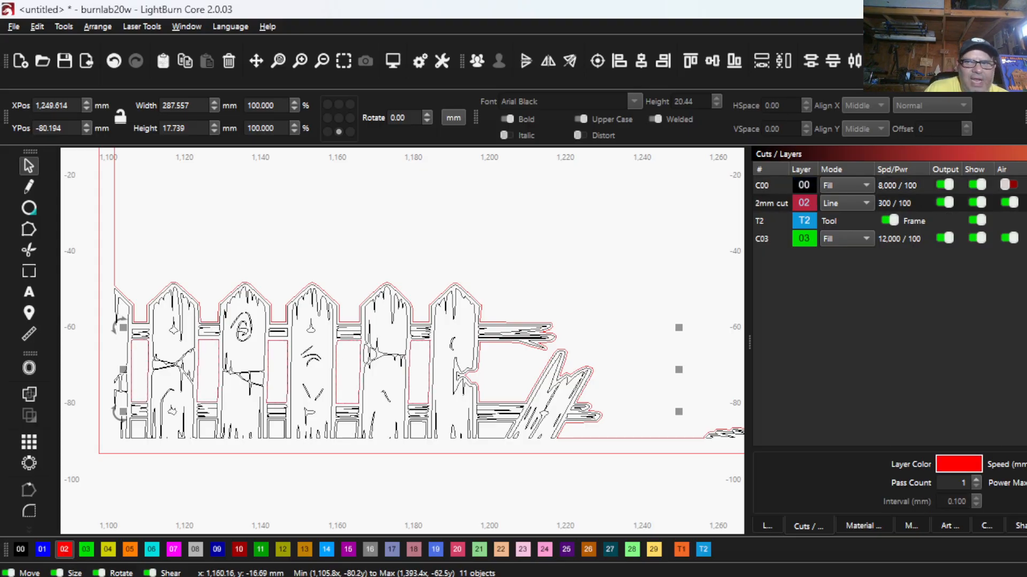
{"action": "left_click", "coordinate": [978, 185]}
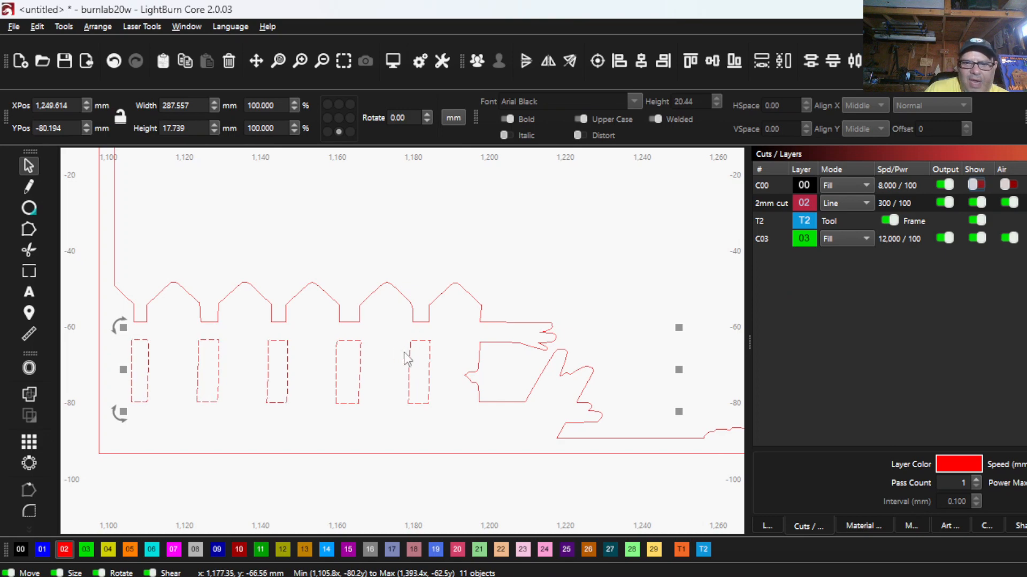
{"action": "left_click", "coordinate": [977, 186]}
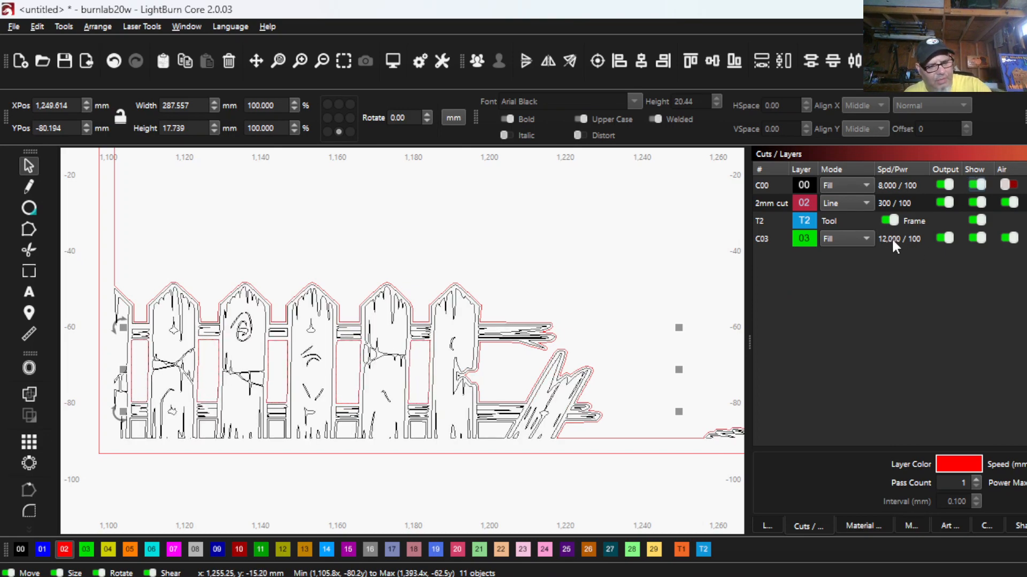
- Select the six black-filled openings beneath the left fence's lower rail, between its pickets and the broken board
{"action": "scroll", "coordinate": [107, 342], "scroll_direction": "up", "scroll_amount": 3}
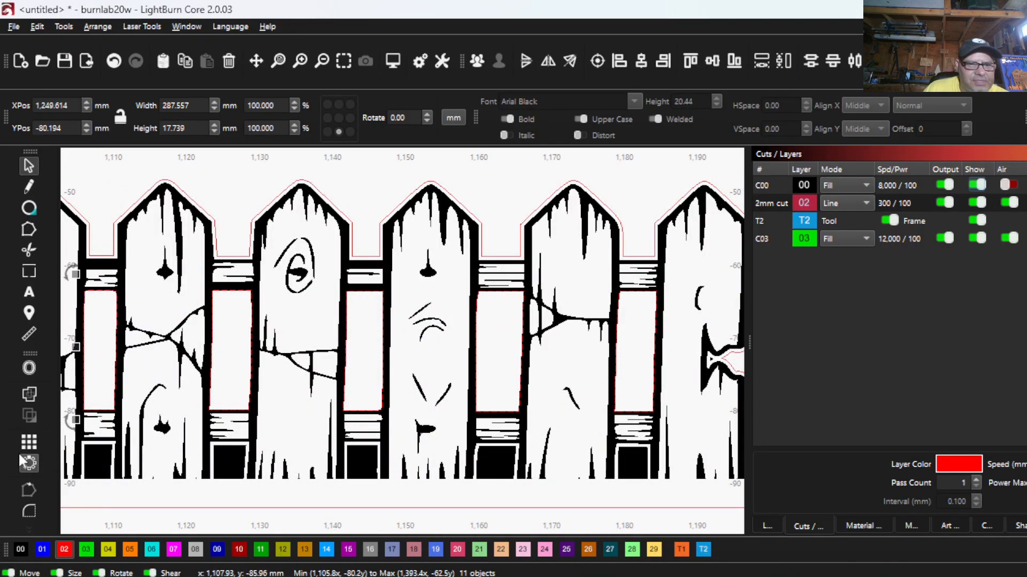
{"action": "scroll", "coordinate": [485, 439], "scroll_direction": "down", "scroll_amount": 5}
{"action": "scroll", "coordinate": [251, 435], "scroll_direction": "up", "scroll_amount": 6}
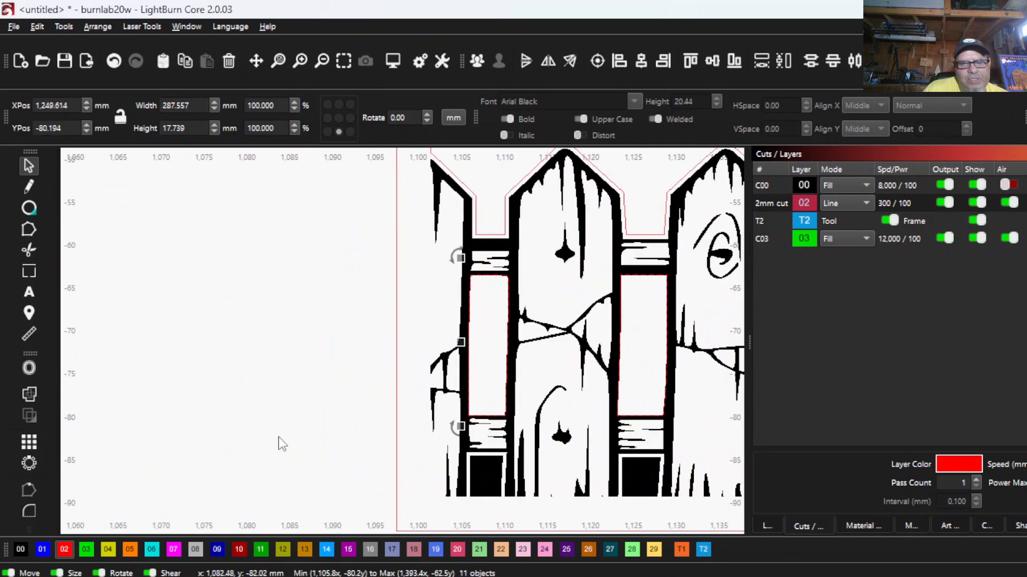
{"action": "scroll", "coordinate": [288, 460], "scroll_direction": "down", "scroll_amount": 1}
{"action": "left_click_drag", "start_coordinate": [201, 479], "coordinate": [46, 461]}
{"action": "scroll", "coordinate": [65, 399], "scroll_direction": "down", "scroll_amount": 2}
{"action": "scroll", "coordinate": [63, 401], "scroll_direction": "down", "scroll_amount": 1}
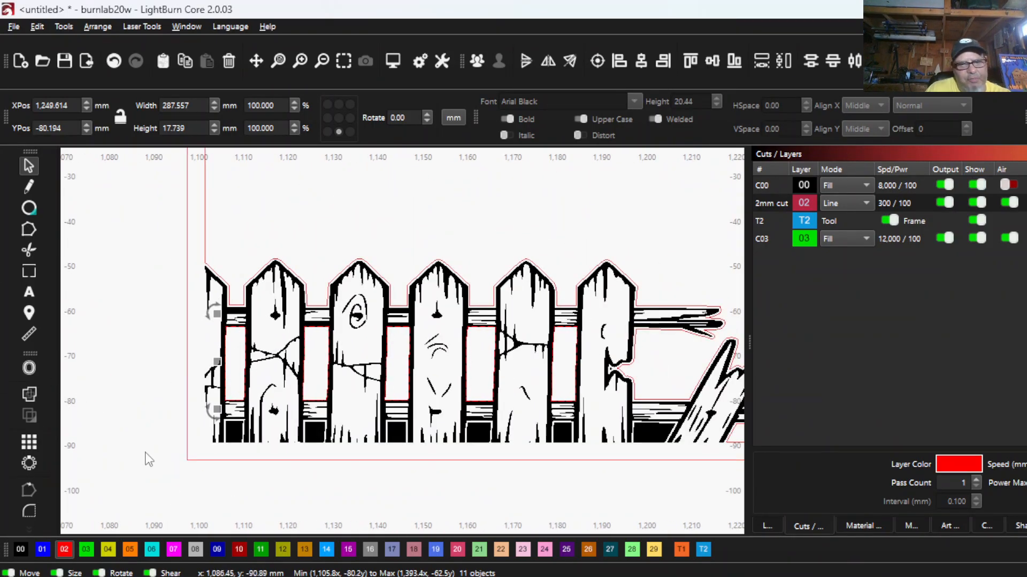
{"action": "left_click", "coordinate": [231, 439]}
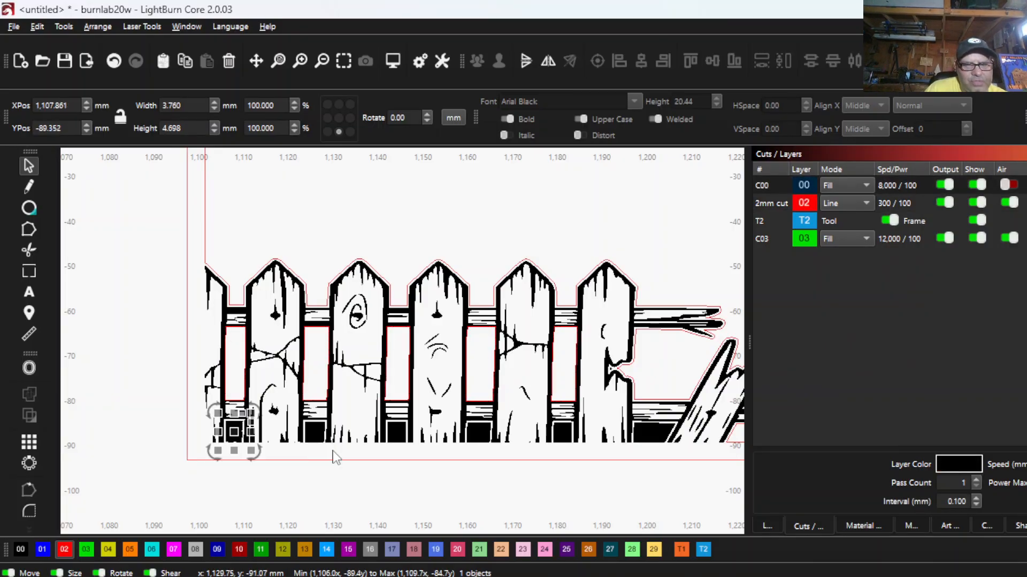
{"action": "left_click", "coordinate": [316, 432], "text": "shift"}
{"action": "left_click", "coordinate": [396, 432], "text": "shift"}
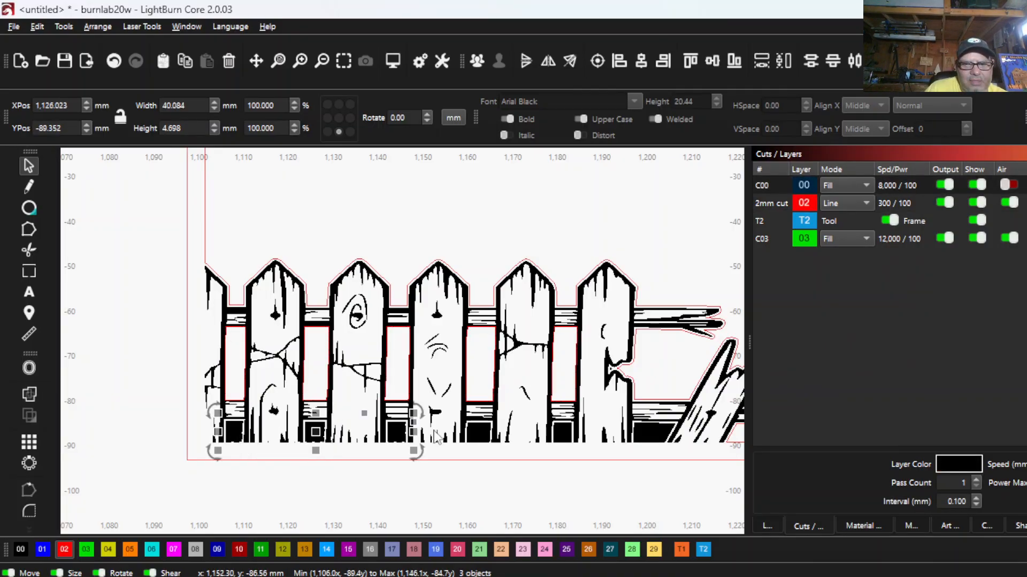
{"action": "left_click", "coordinate": [479, 442], "text": "shift"}
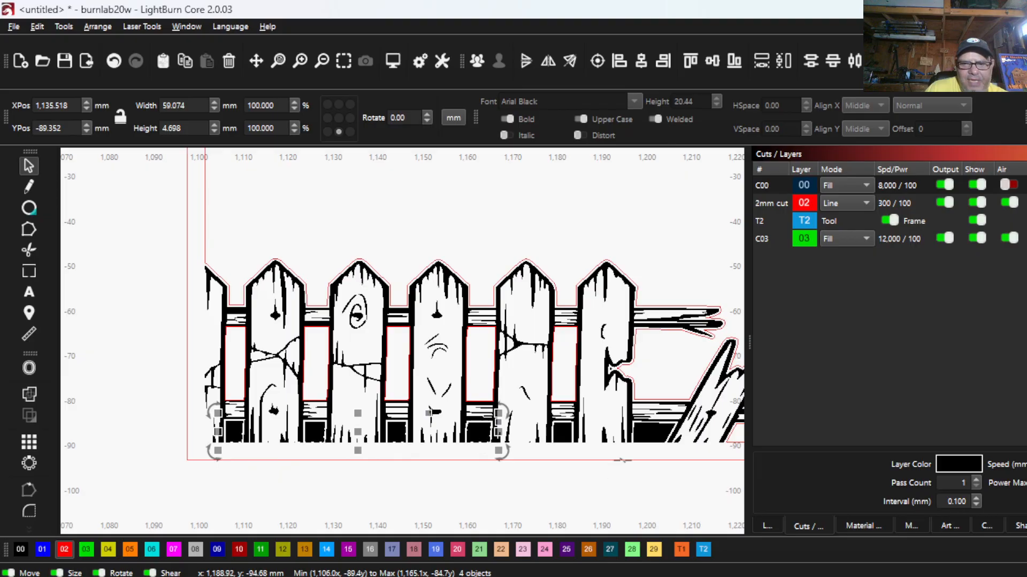
{"action": "left_click", "coordinate": [568, 434], "text": "shift"}
{"action": "left_click", "coordinate": [653, 443], "text": "shift"}
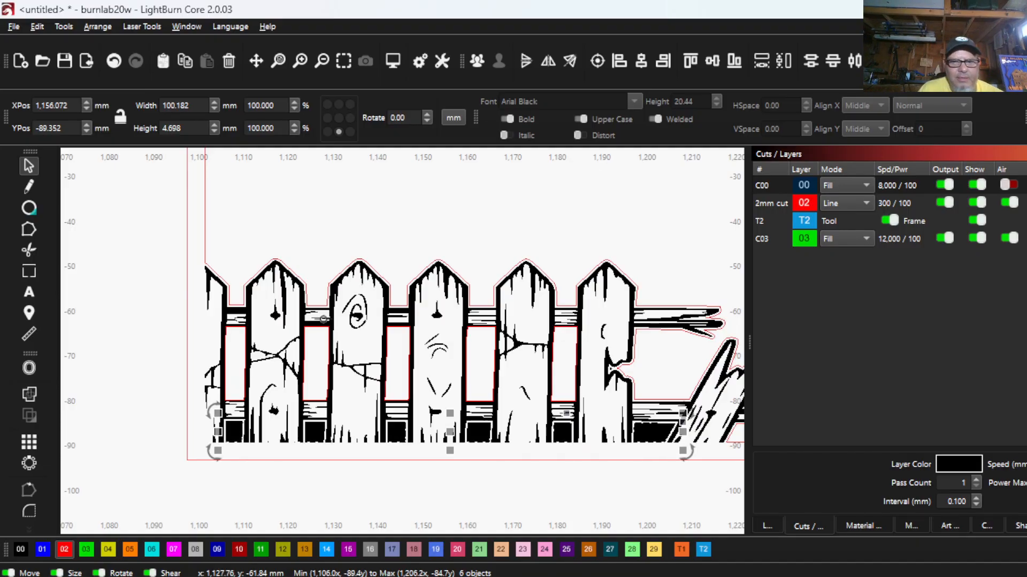
{"action": "right_click", "coordinate": [323, 319]}
{"action": "left_click", "coordinate": [358, 423]}
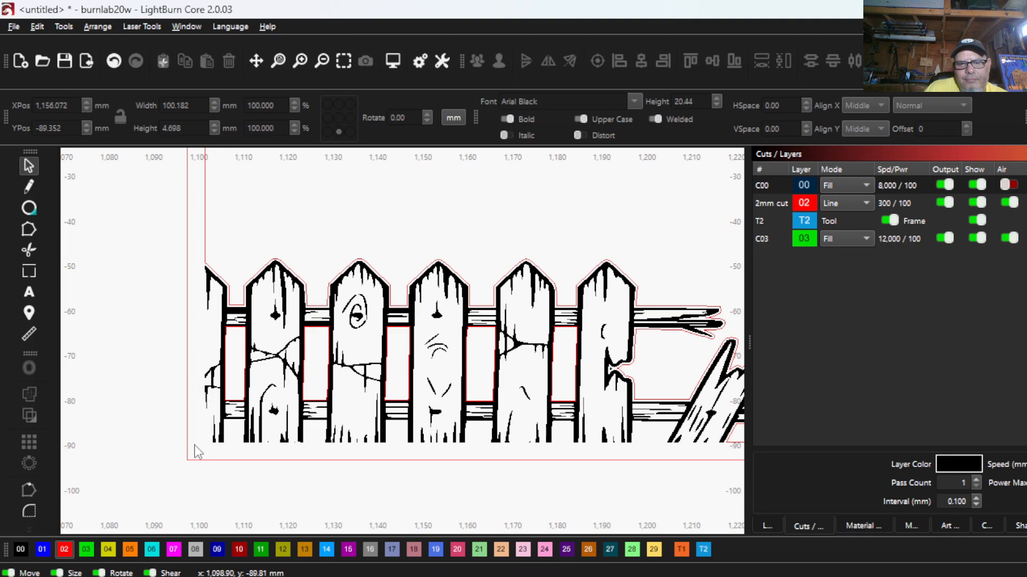
{"action": "left_click", "coordinate": [114, 60]}
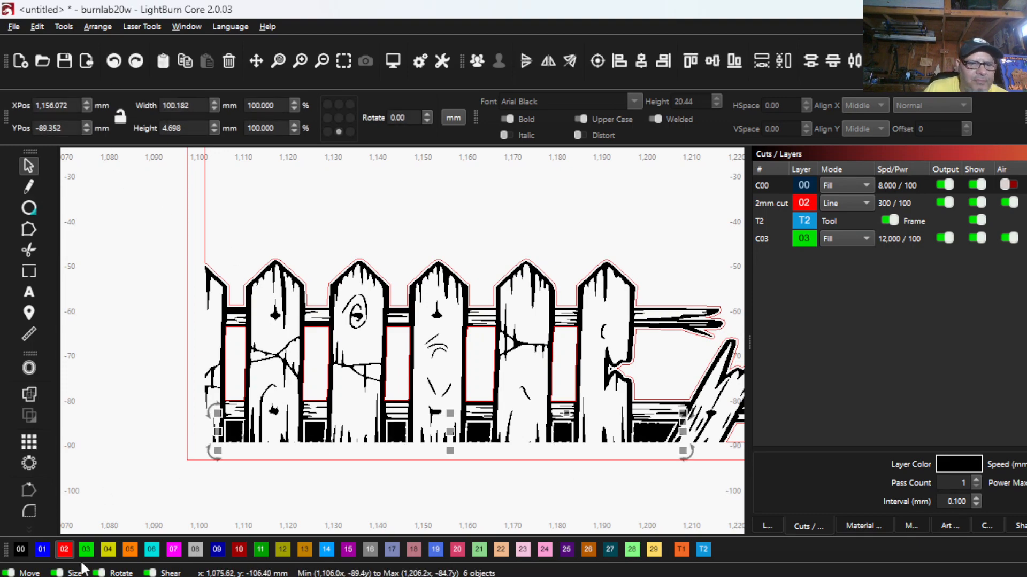
- Assign the selected openings beneath the left fence's lower rail to the red 02 cut layer
{"action": "left_click", "coordinate": [69, 546]}
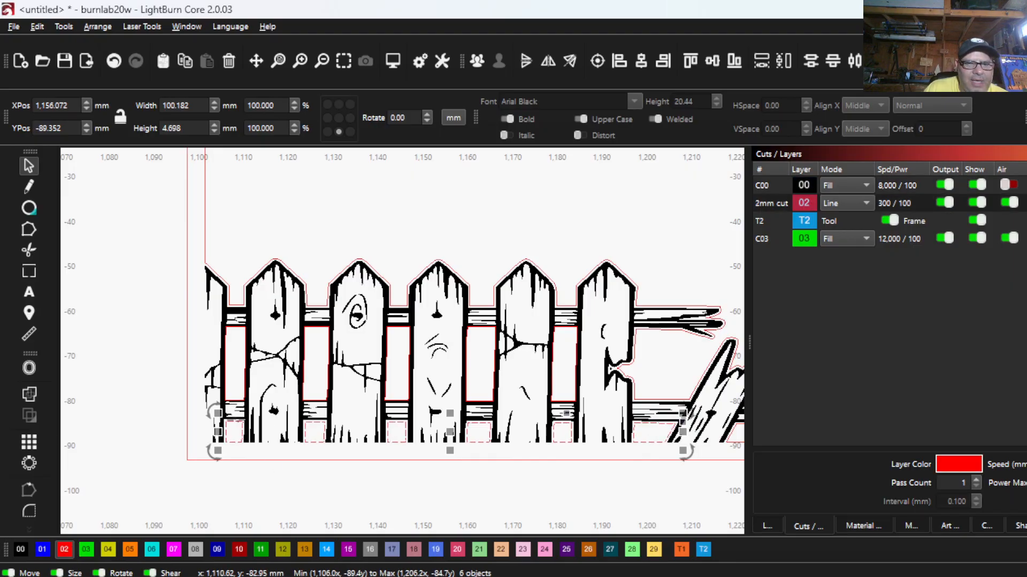
- Select the six black-filled openings beneath the right fence's lower rail and assign them to the red 02 cut layer
{"action": "scroll", "coordinate": [349, 449], "scroll_direction": "down", "scroll_amount": 5}
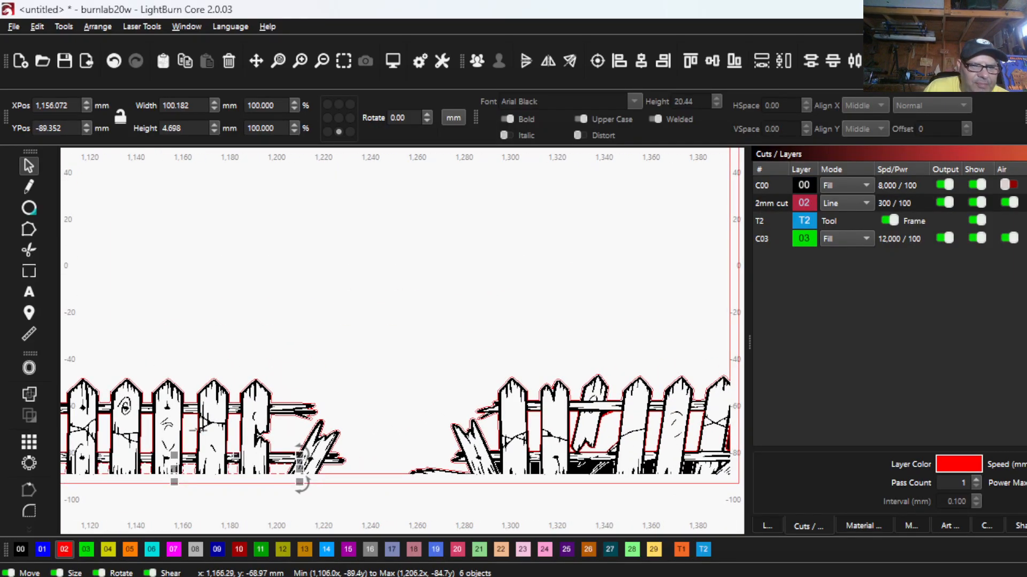
{"action": "scroll", "coordinate": [289, 474], "scroll_direction": "up", "scroll_amount": 6}
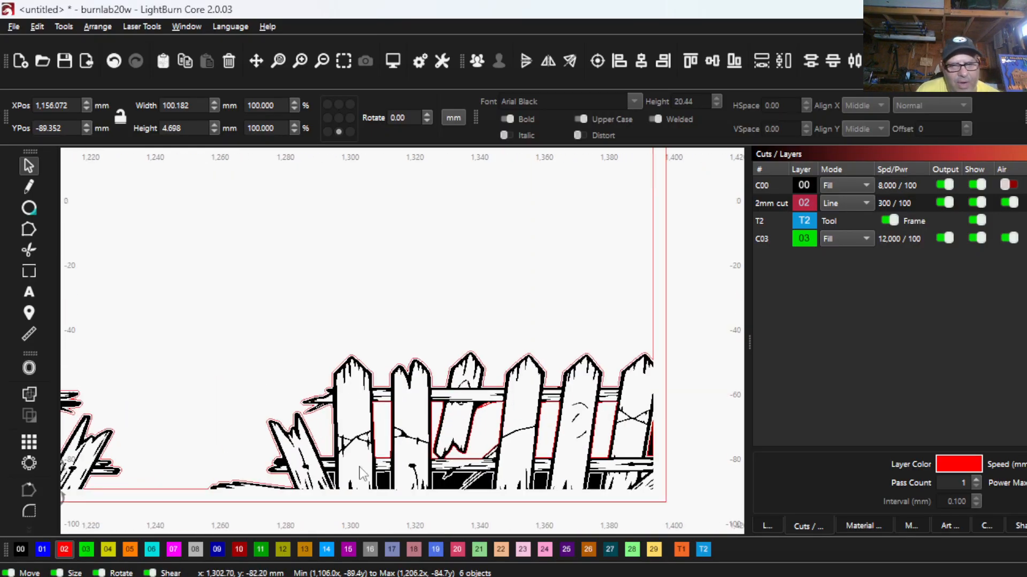
{"action": "left_click", "coordinate": [344, 432]}
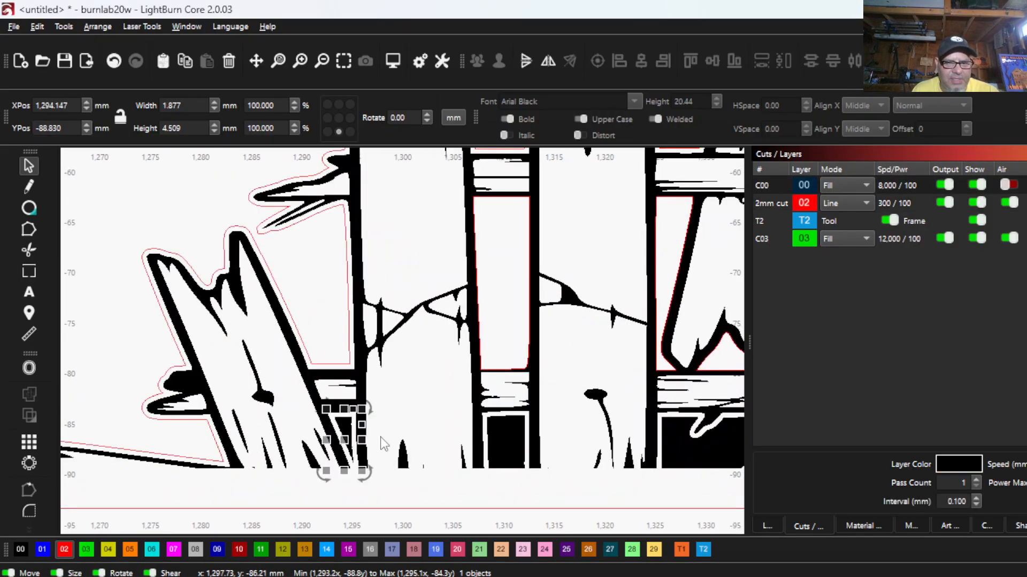
{"action": "left_click", "coordinate": [518, 442], "text": "shift"}
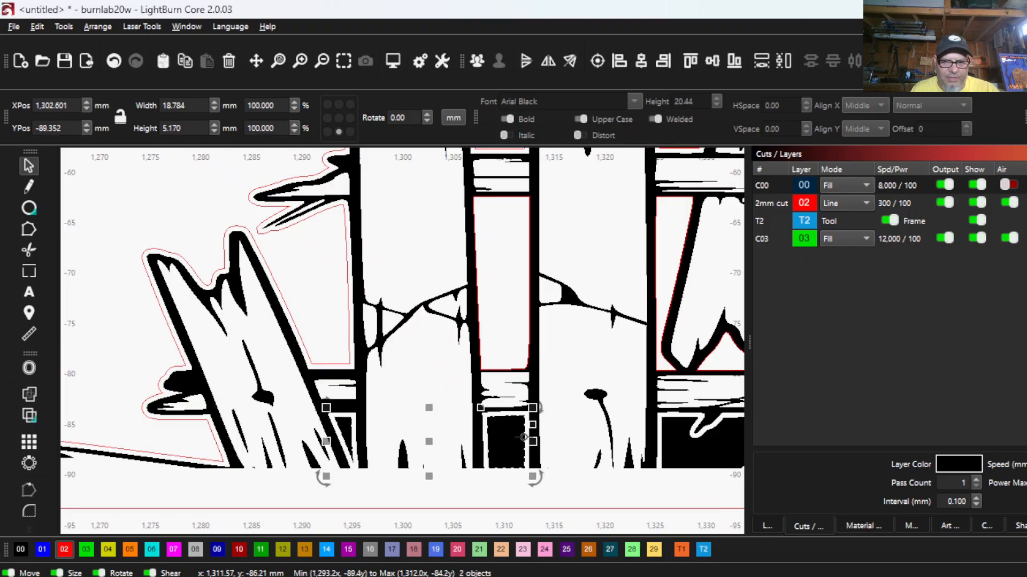
{"action": "scroll", "coordinate": [534, 449], "scroll_direction": "down", "scroll_amount": 2}
{"action": "left_click", "coordinate": [551, 452], "text": "shift"}
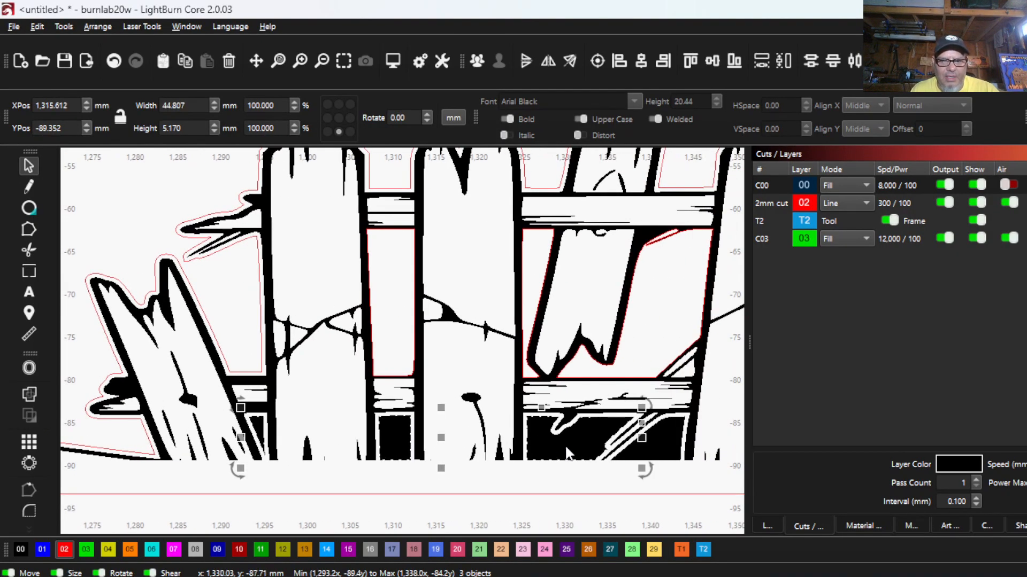
{"action": "left_click_drag", "start_coordinate": [547, 445], "coordinate": [464, 446]}
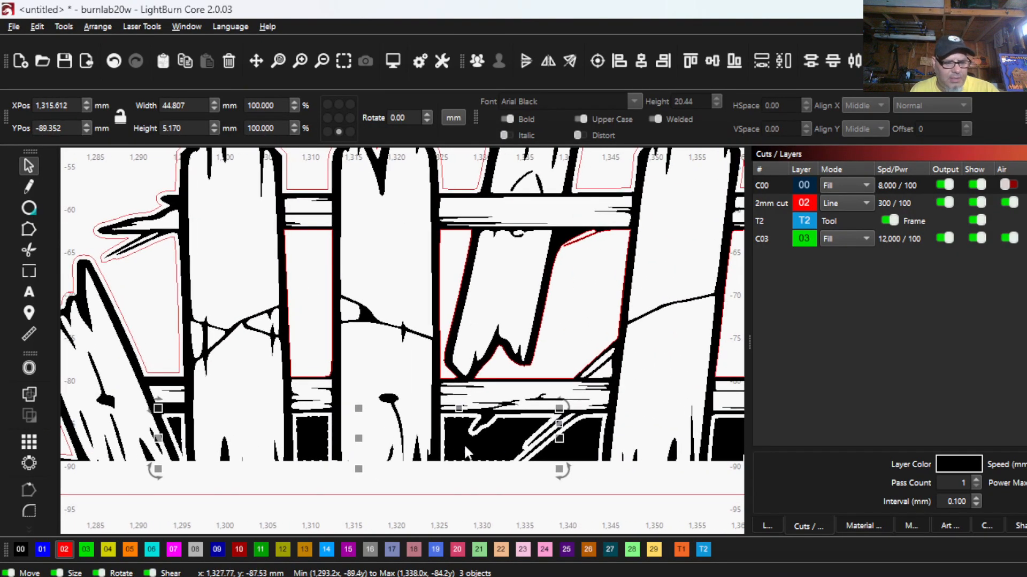
{"action": "left_click", "coordinate": [594, 457], "text": "shift"}
{"action": "scroll", "coordinate": [588, 458], "scroll_direction": "down", "scroll_amount": 2}
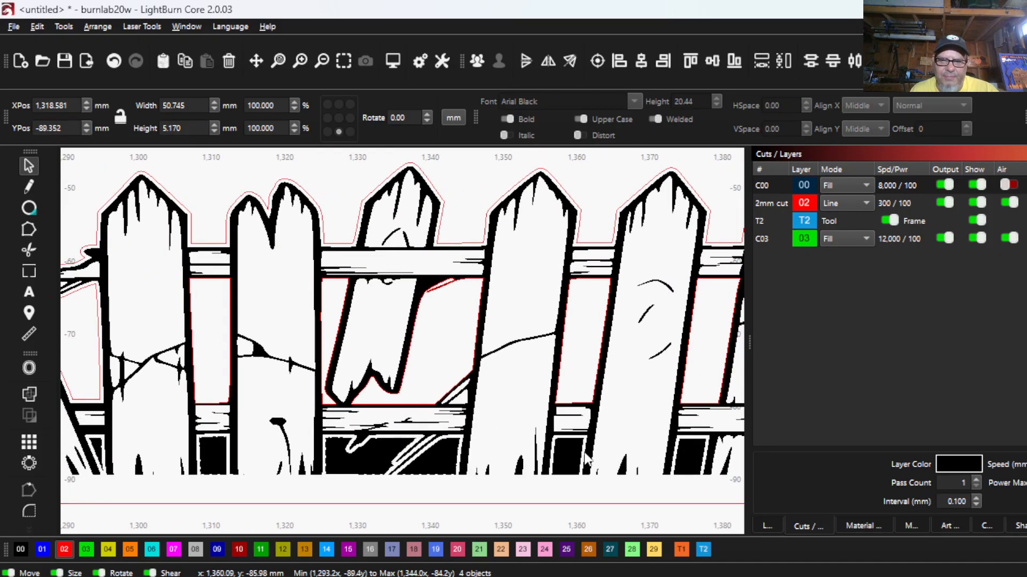
{"action": "left_click", "coordinate": [583, 455], "text": "shift"}
{"action": "left_click", "coordinate": [688, 448], "text": "shift"}
{"action": "scroll", "coordinate": [685, 448], "scroll_direction": "down", "scroll_amount": 1}
{"action": "left_click_drag", "start_coordinate": [663, 447], "coordinate": [520, 454]}
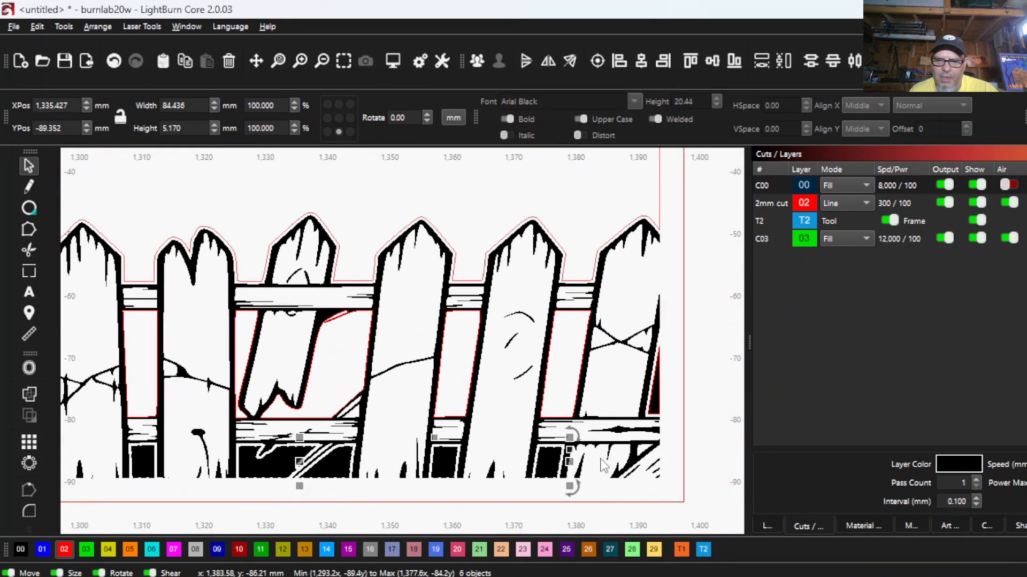
{"action": "scroll", "coordinate": [603, 465], "scroll_direction": "down", "scroll_amount": 2}
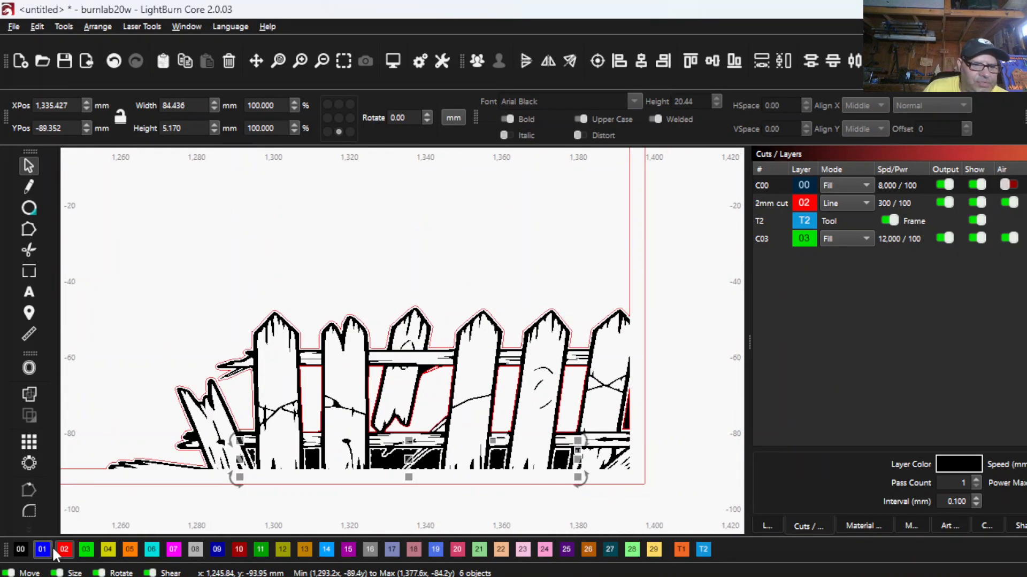
{"action": "left_click", "coordinate": [64, 550]}
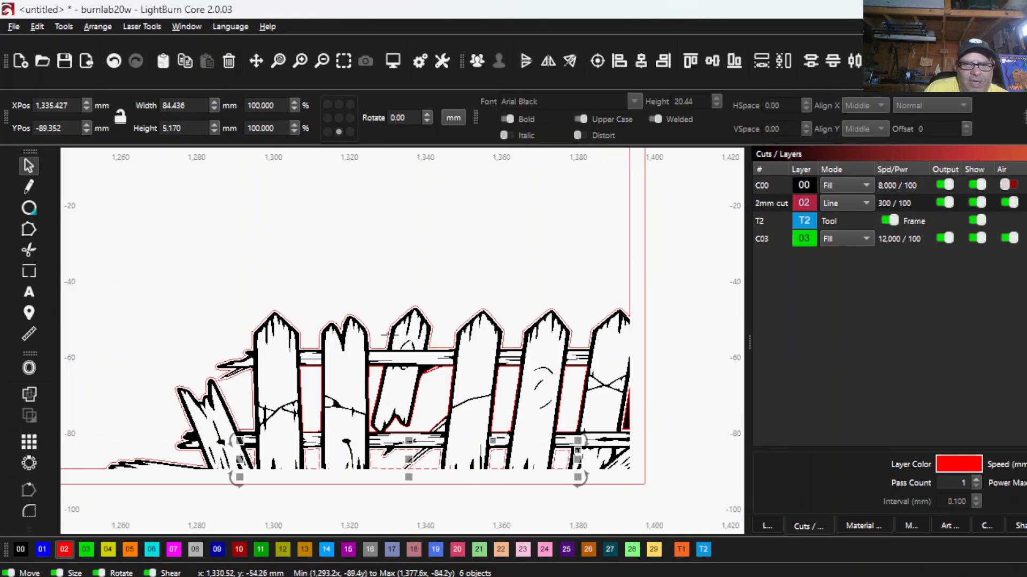
- Move the complete spider web with hanging spider into the fence frame, overlapping the opening's upper-right corner
{"action": "scroll", "coordinate": [442, 387], "scroll_direction": "down", "scroll_amount": 4}
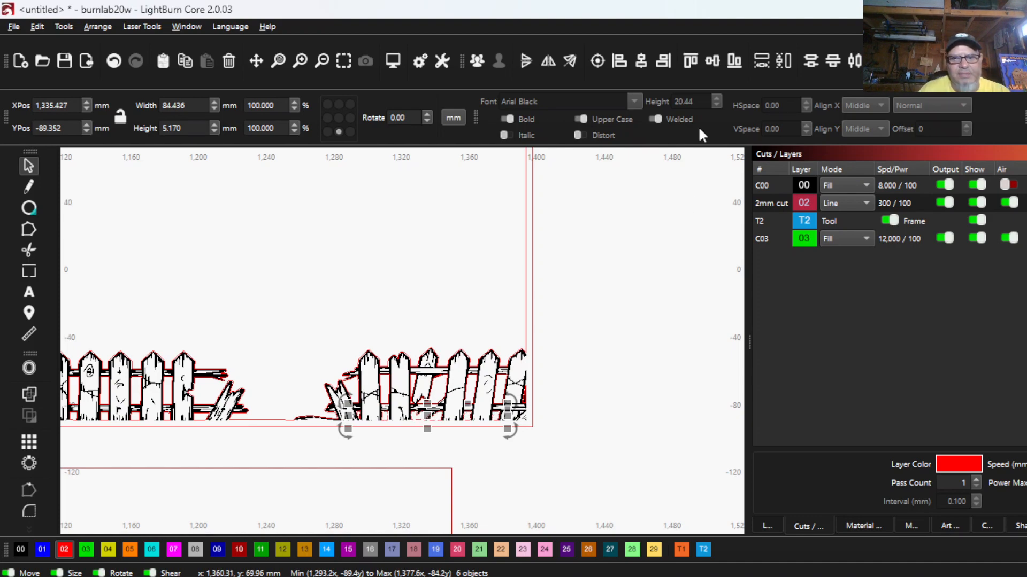
{"action": "scroll", "coordinate": [529, 390], "scroll_direction": "down", "scroll_amount": 5}
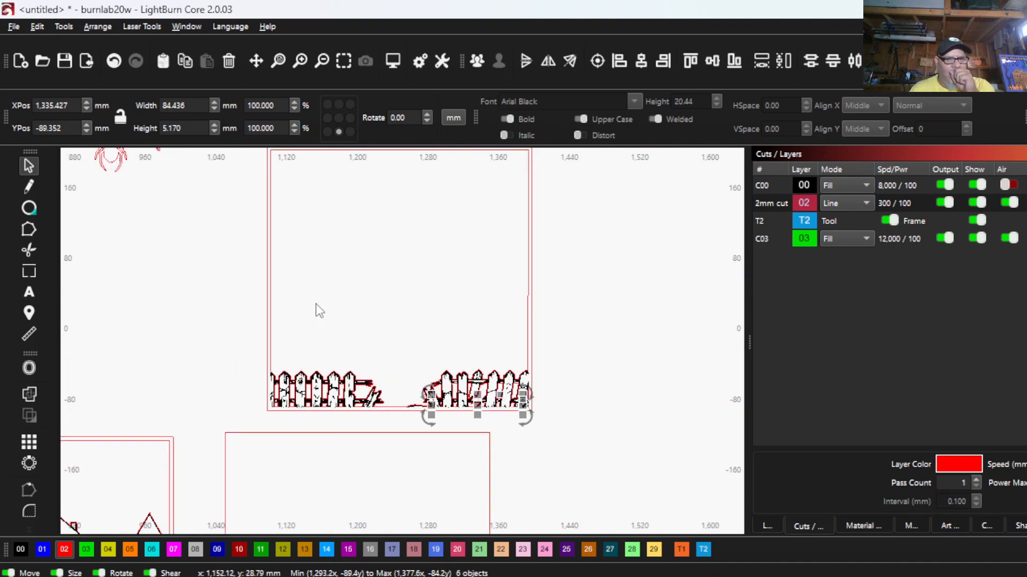
{"action": "scroll", "coordinate": [300, 326], "scroll_direction": "down", "scroll_amount": 2}
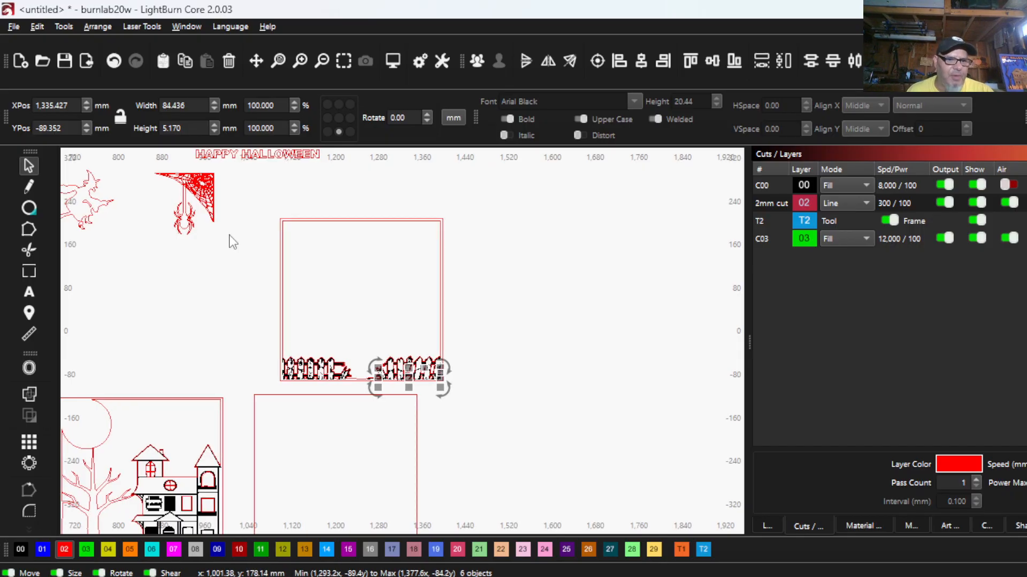
{"action": "left_click_drag", "start_coordinate": [246, 247], "coordinate": [156, 172]}
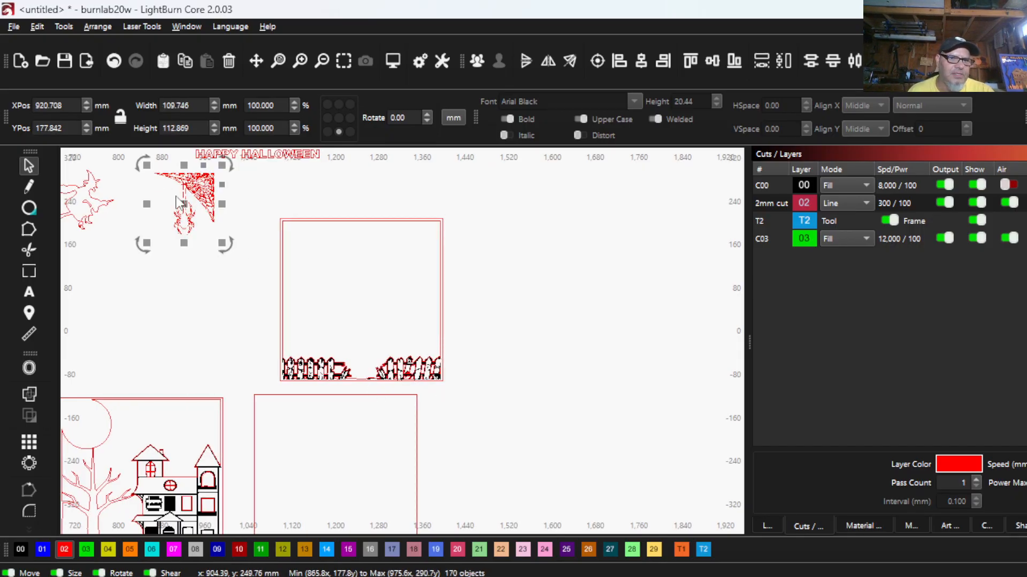
{"action": "left_click_drag", "start_coordinate": [182, 204], "coordinate": [419, 263]}
{"action": "scroll", "coordinate": [419, 264], "scroll_direction": "up", "scroll_amount": 5}
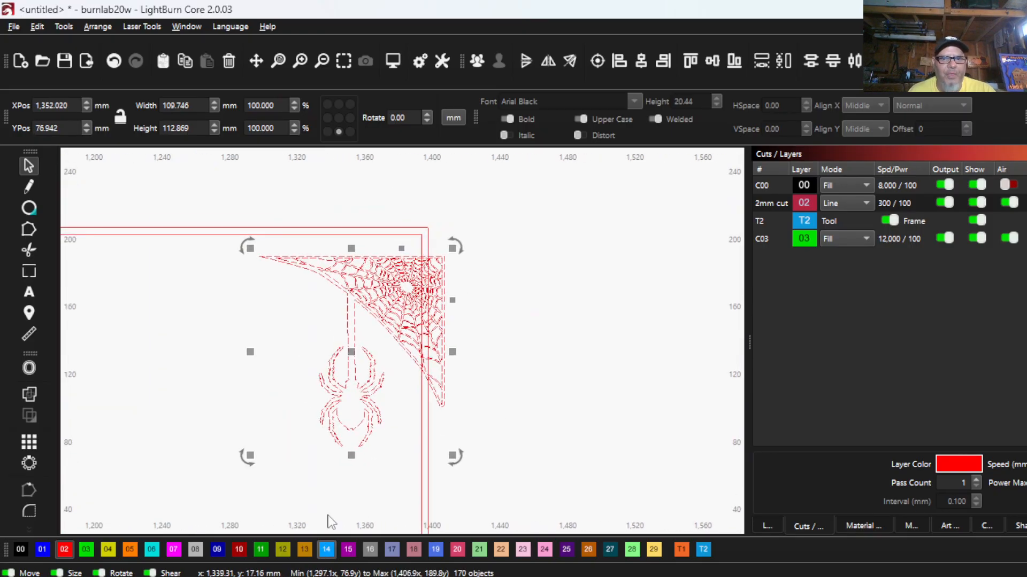
{"action": "left_click_drag", "start_coordinate": [351, 365], "coordinate": [333, 337]}
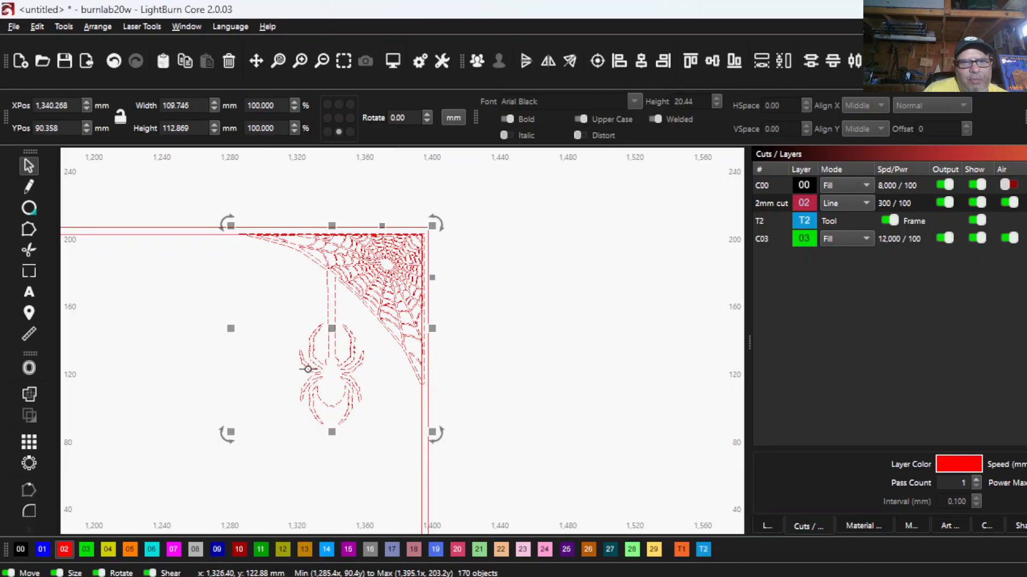
- Check the web's overlap along the frame's upper and right edges and nudge the web 1 mm to the left
{"action": "scroll", "coordinate": [248, 250], "scroll_direction": "up", "scroll_amount": 2}
{"action": "scroll", "coordinate": [251, 250], "scroll_direction": "up", "scroll_amount": 4}
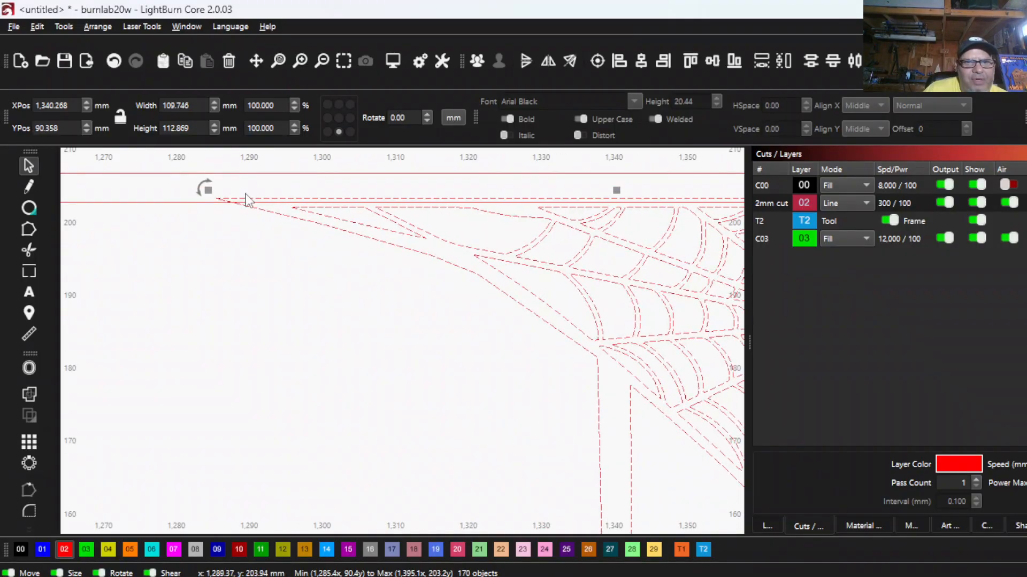
{"action": "scroll", "coordinate": [246, 200], "scroll_direction": "down", "scroll_amount": 3}
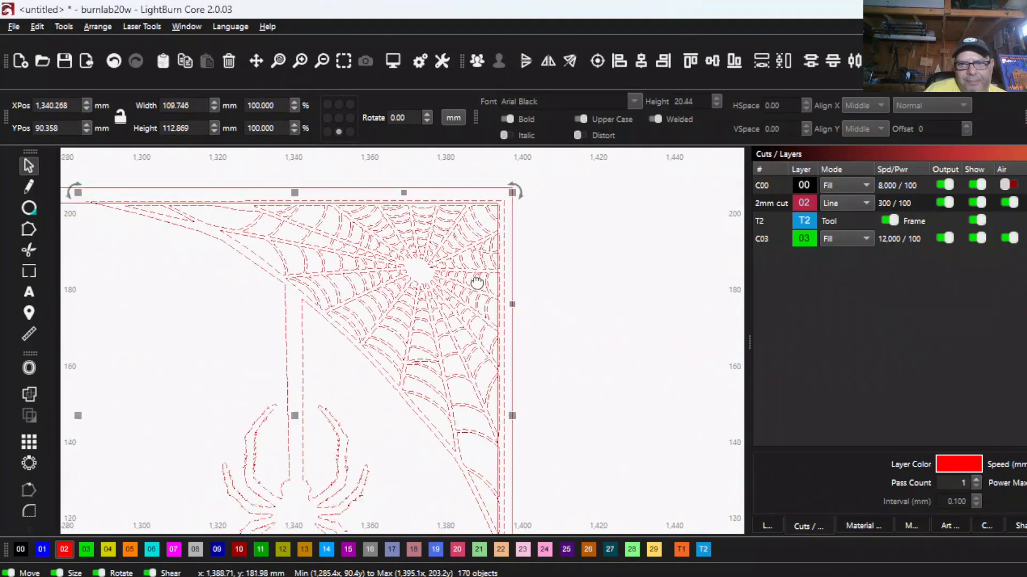
{"action": "left_click_drag", "start_coordinate": [476, 283], "coordinate": [408, 232]}
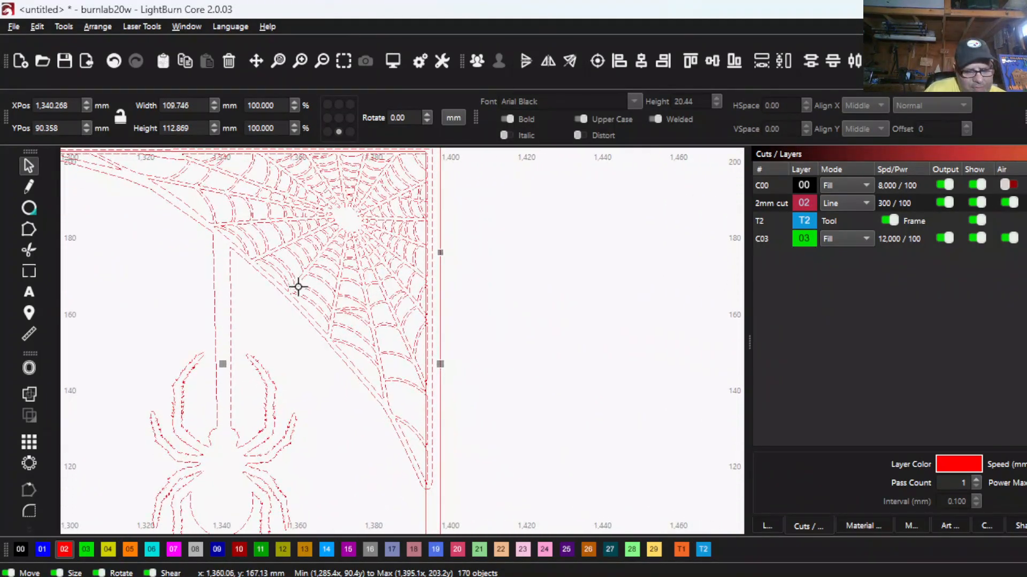
{"action": "key", "text": "Left"}
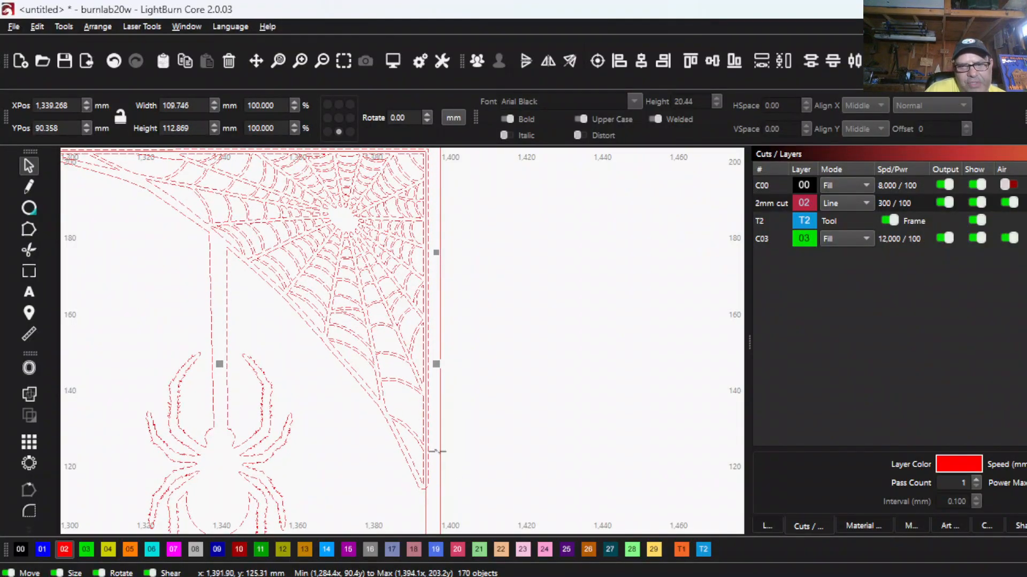
{"action": "scroll", "coordinate": [436, 452], "scroll_direction": "down", "scroll_amount": 2}
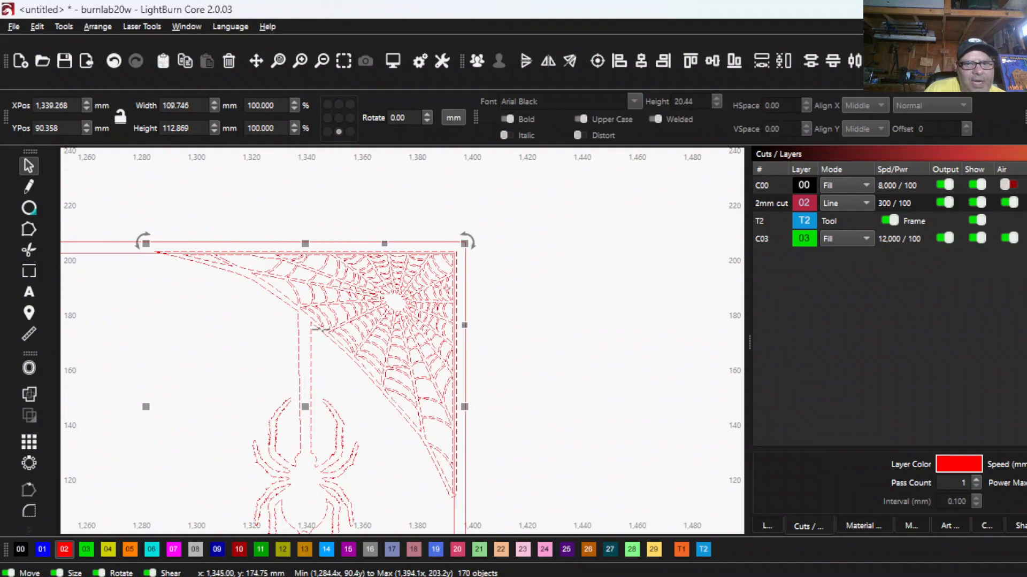
- Select the web's outer outline and the frame's inner opening, and apply the Boolean Subtract B - A operation to them
{"action": "left_click", "coordinate": [166, 310]}
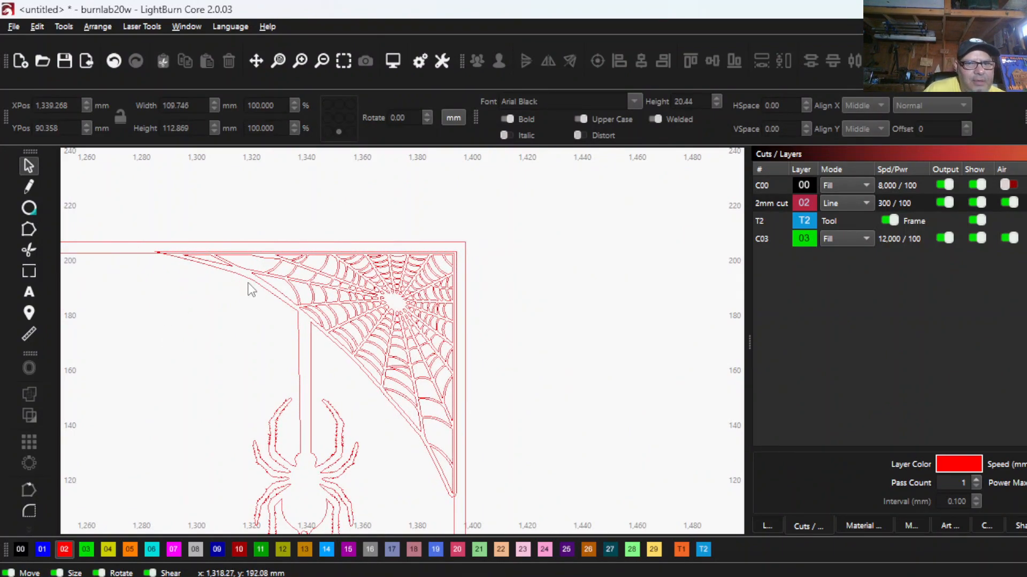
{"action": "left_click", "coordinate": [247, 277]}
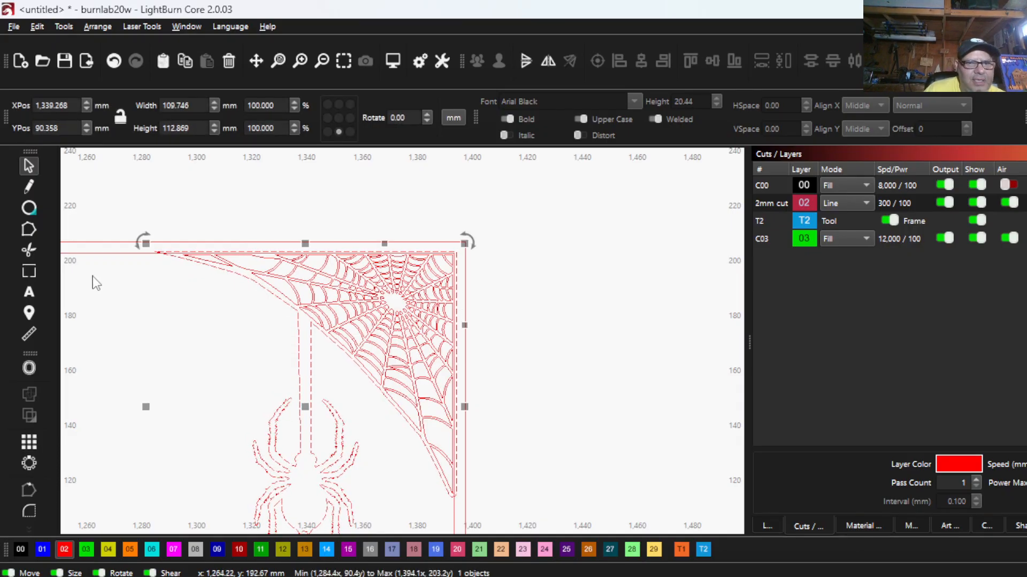
{"action": "left_click", "coordinate": [127, 255], "text": "shift"}
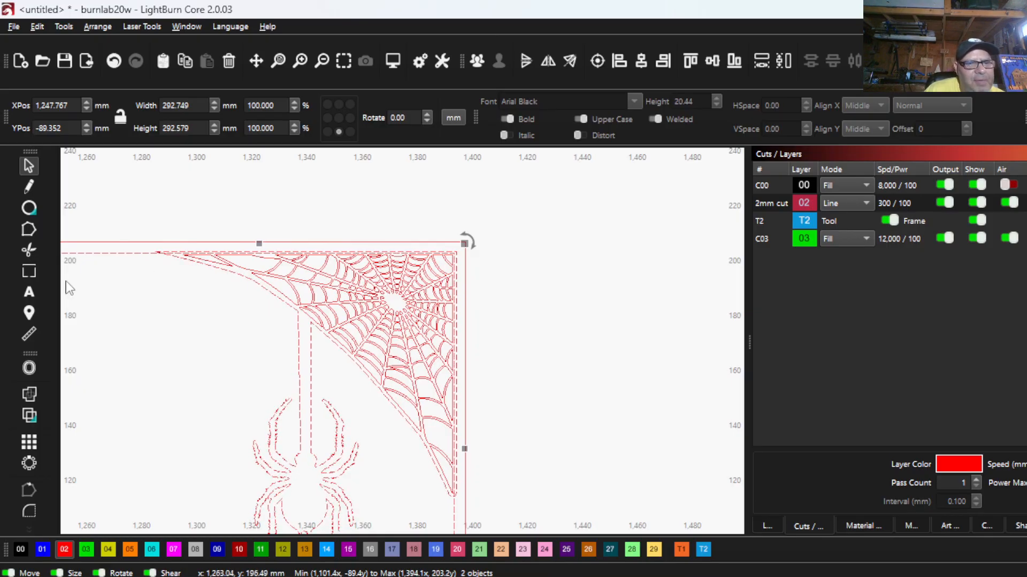
{"action": "left_click", "coordinate": [29, 416]}
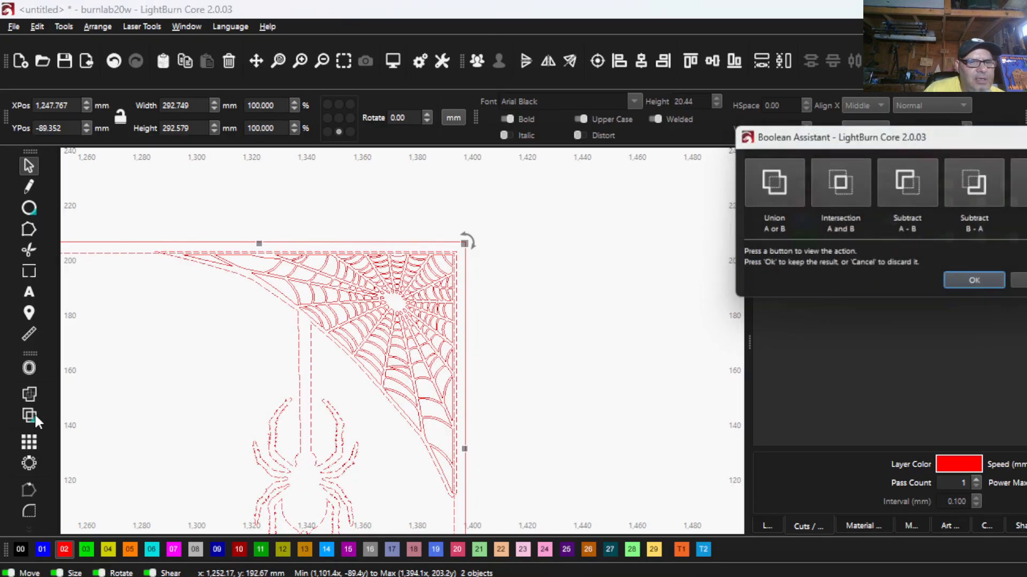
{"action": "left_click", "coordinate": [971, 181]}
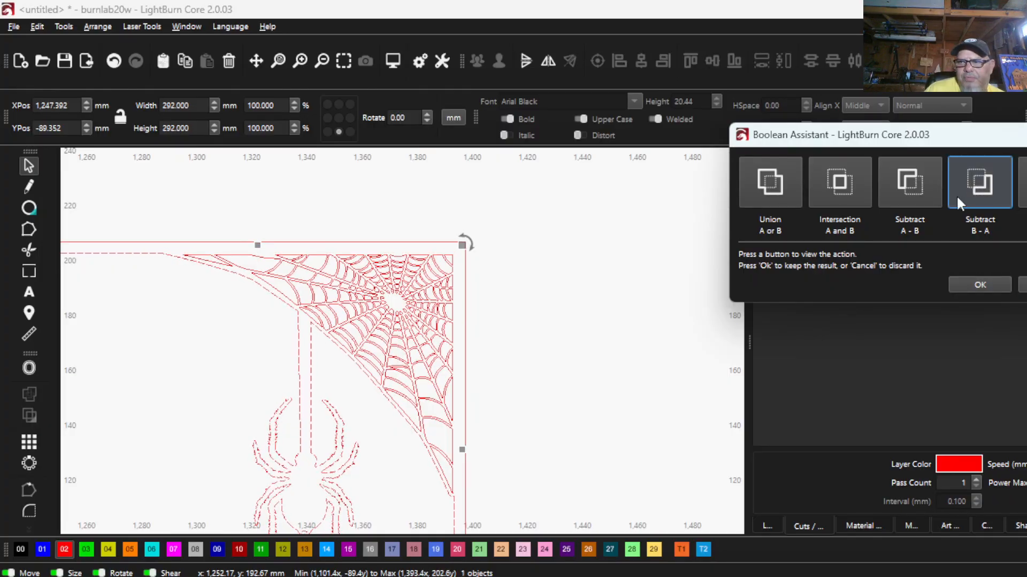
{"action": "left_click", "coordinate": [983, 283]}
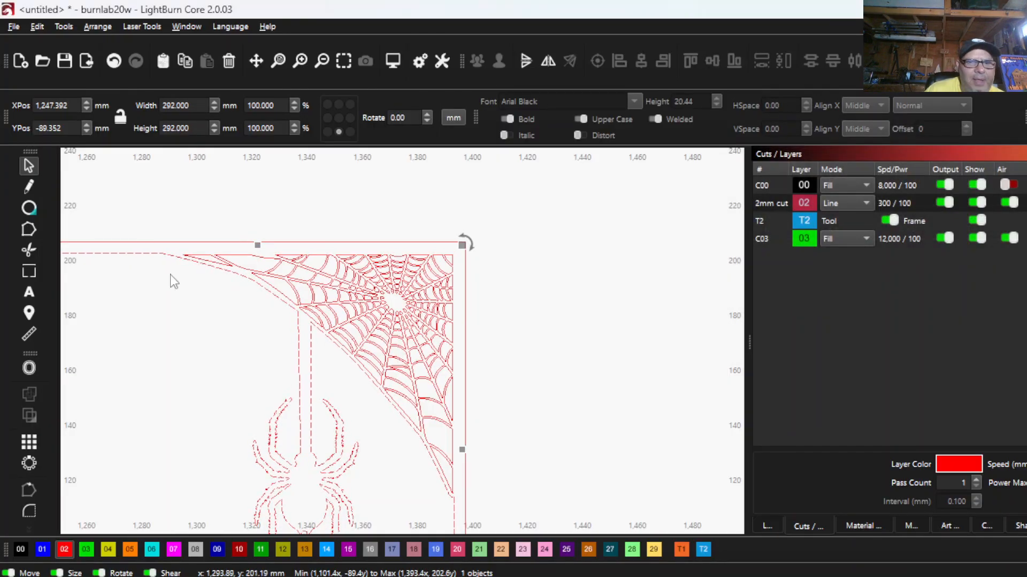
- Check the merged web and spider outline, and group the complete fence-and-web panel, including its outer frame
{"action": "scroll", "coordinate": [170, 278], "scroll_direction": "up", "scroll_amount": 1}
{"action": "left_click_drag", "start_coordinate": [331, 402], "coordinate": [232, 341]}
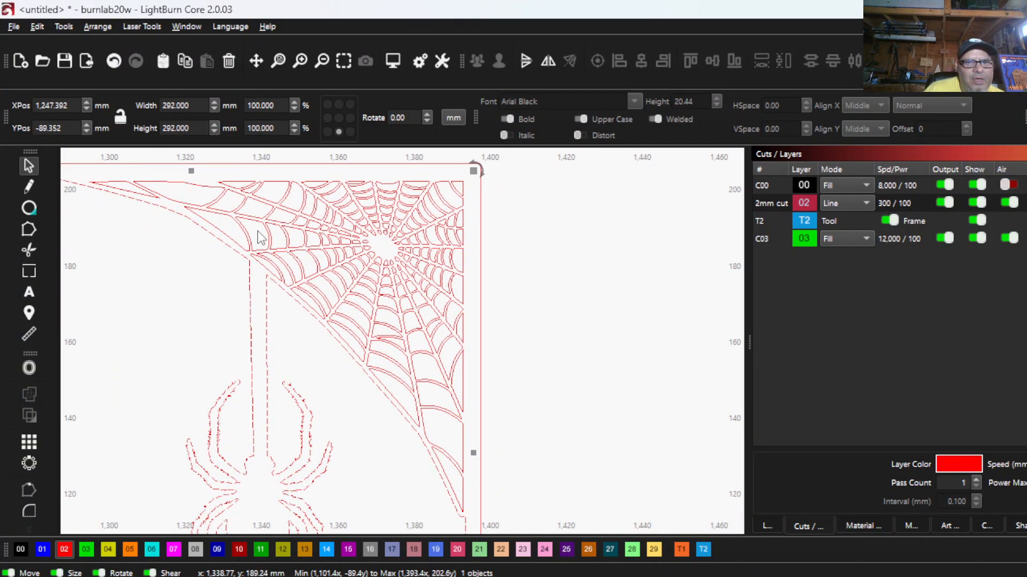
{"action": "scroll", "coordinate": [237, 231], "scroll_direction": "up", "scroll_amount": 2}
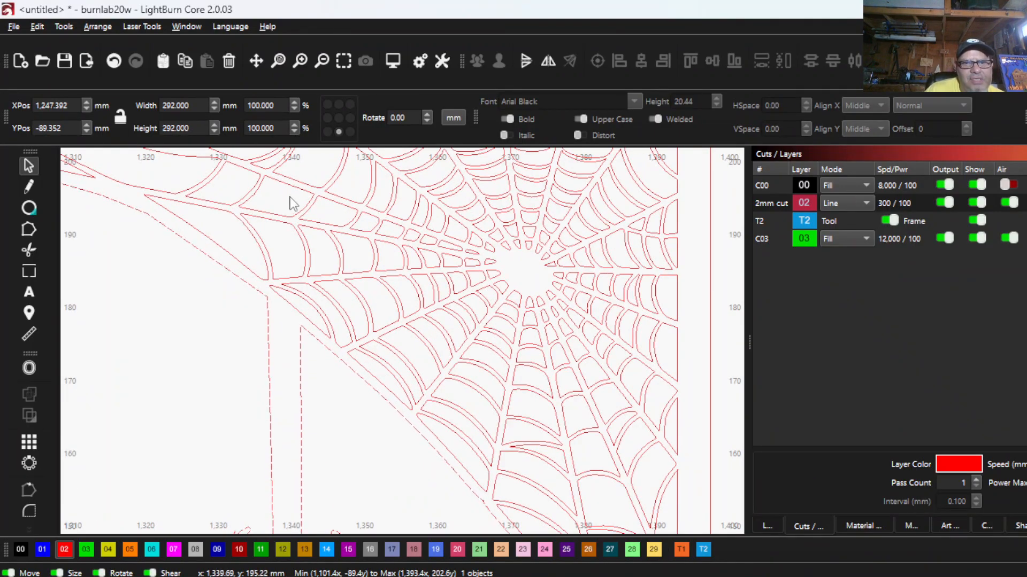
{"action": "scroll", "coordinate": [465, 353], "scroll_direction": "down", "scroll_amount": 3}
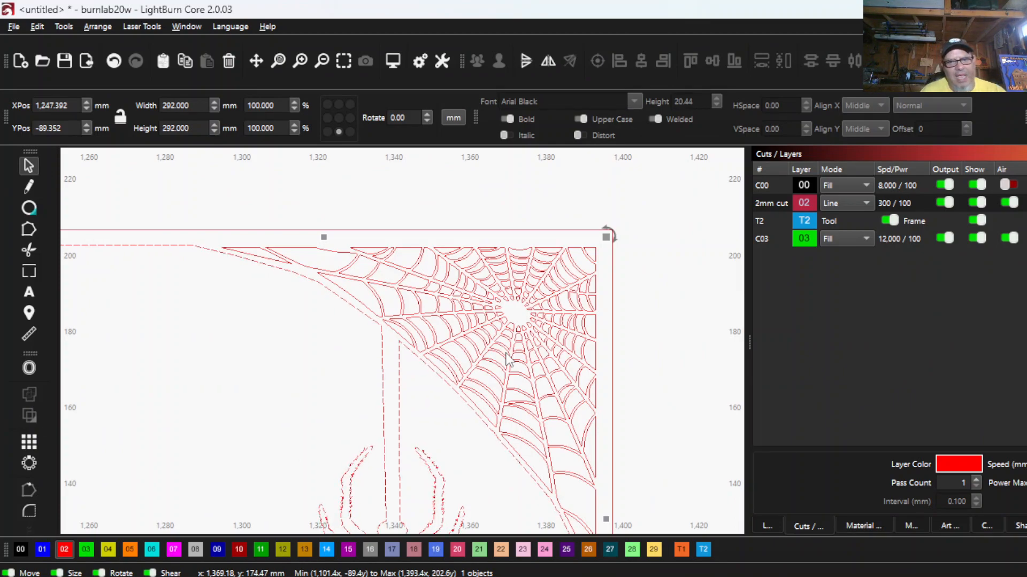
{"action": "scroll", "coordinate": [570, 356], "scroll_direction": "down", "scroll_amount": 5}
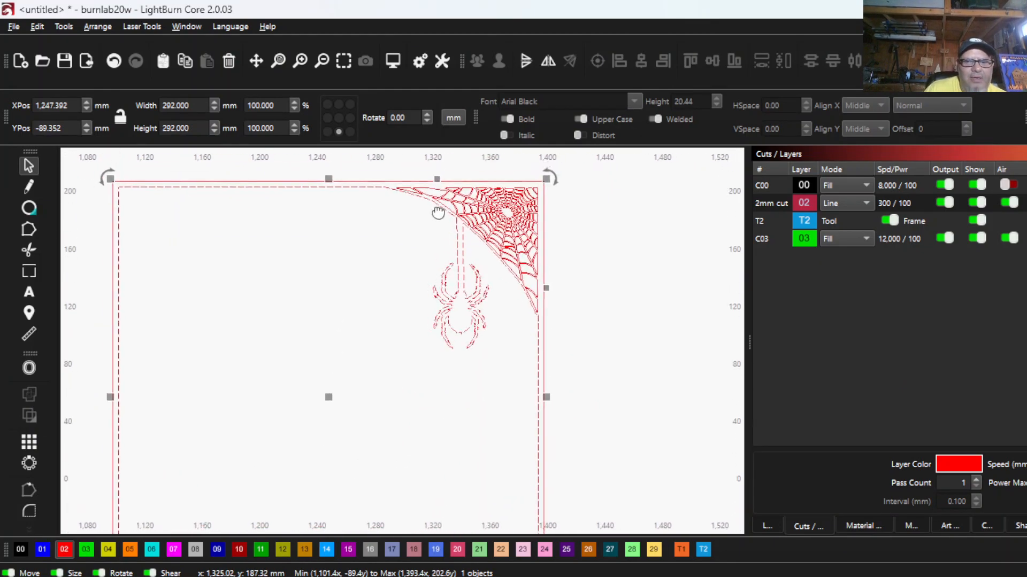
{"action": "scroll", "coordinate": [404, 202], "scroll_direction": "down", "scroll_amount": 2}
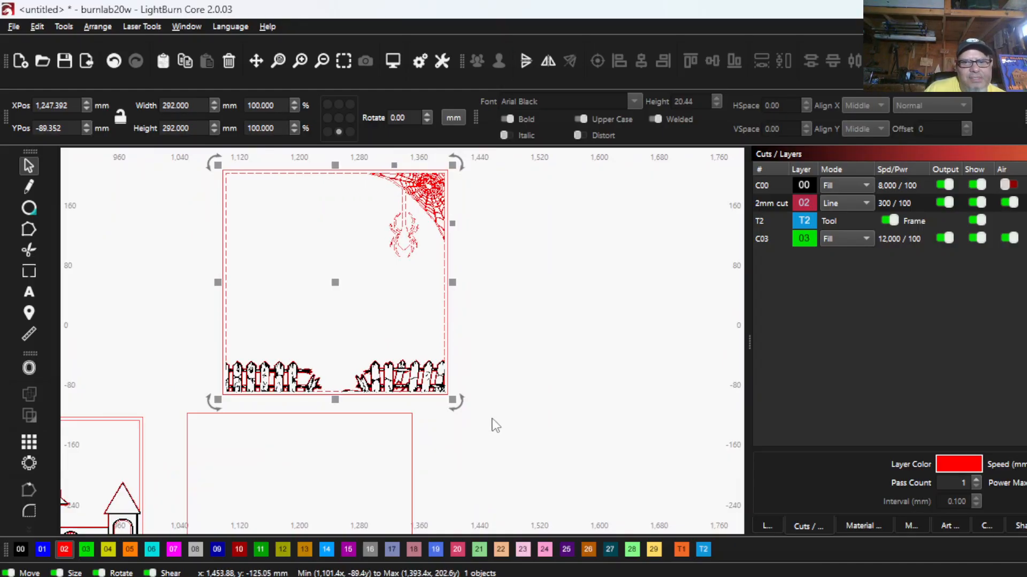
{"action": "left_click", "coordinate": [507, 405]}
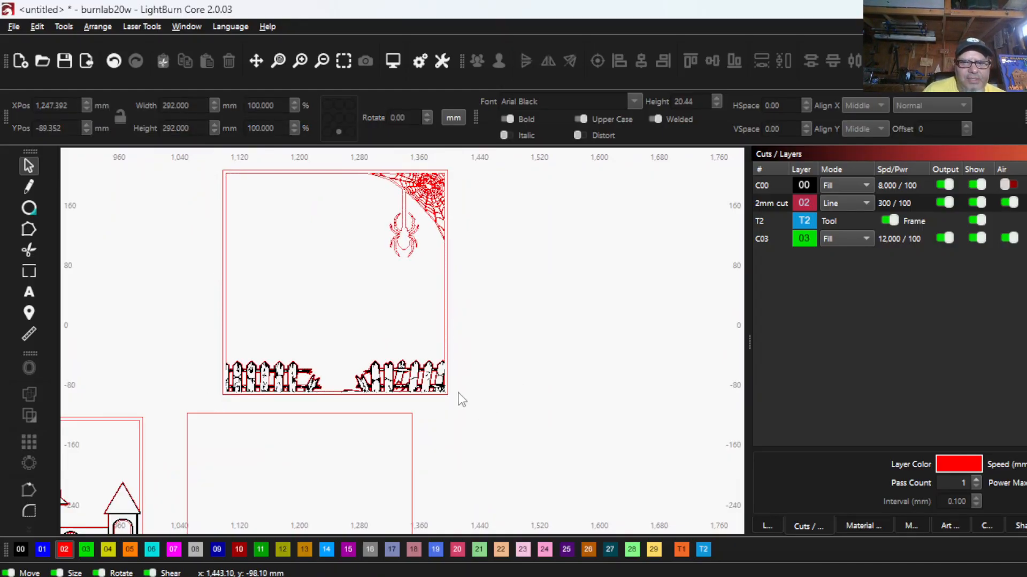
{"action": "left_click_drag", "start_coordinate": [459, 396], "coordinate": [209, 152]}
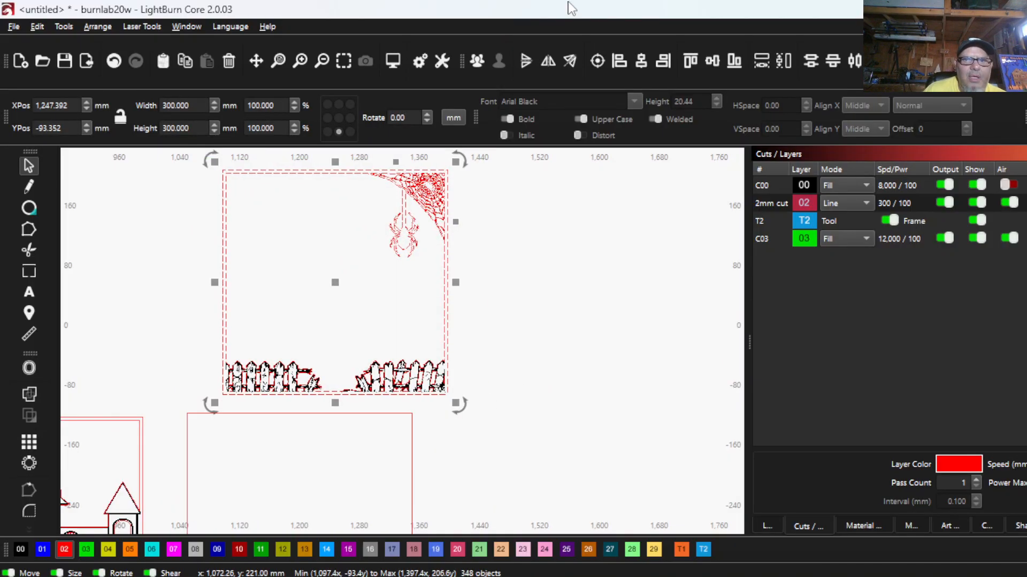
{"action": "left_click", "coordinate": [477, 61]}
- Move the grouped fence-and-web panel well below the haunted house panel, clear of the other layers
{"action": "scroll", "coordinate": [315, 345], "scroll_direction": "down", "scroll_amount": 3}
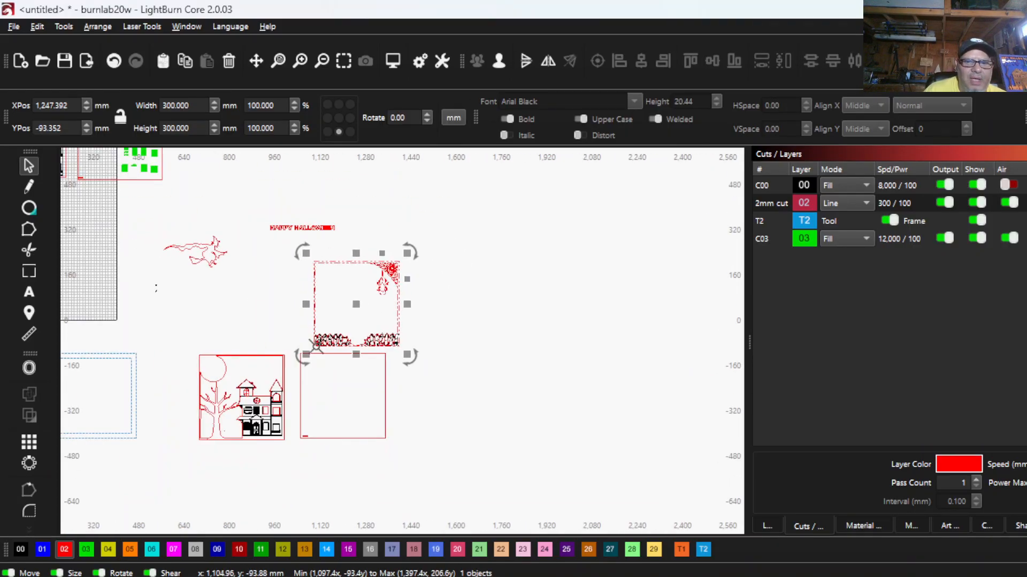
{"action": "left_click_drag", "start_coordinate": [360, 312], "coordinate": [261, 496]}
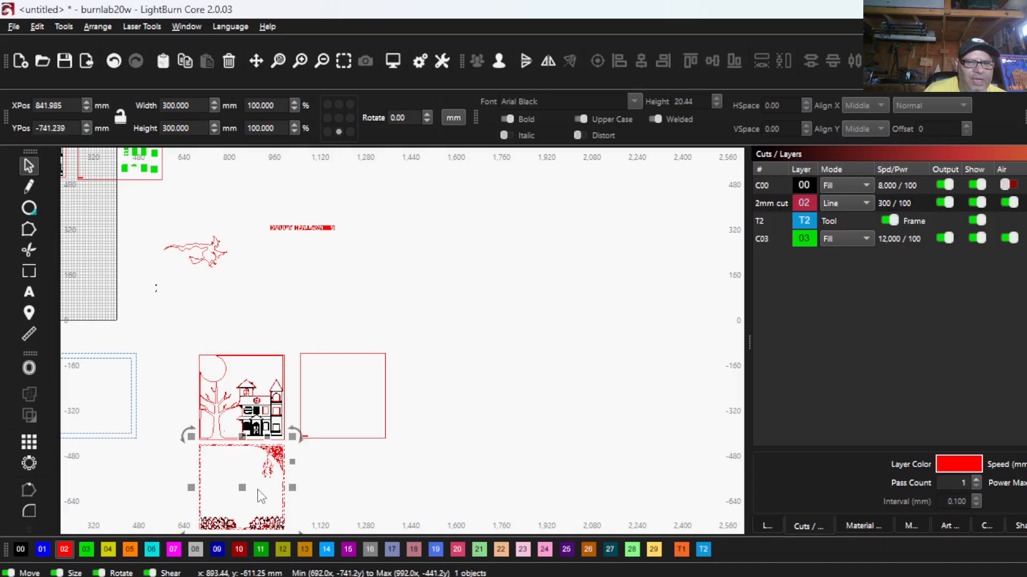
{"action": "scroll", "coordinate": [260, 496], "scroll_direction": "down", "scroll_amount": 2}
{"action": "left_click_drag", "start_coordinate": [214, 353], "coordinate": [211, 438]}
{"action": "scroll", "coordinate": [157, 346], "scroll_direction": "down", "scroll_amount": 2}
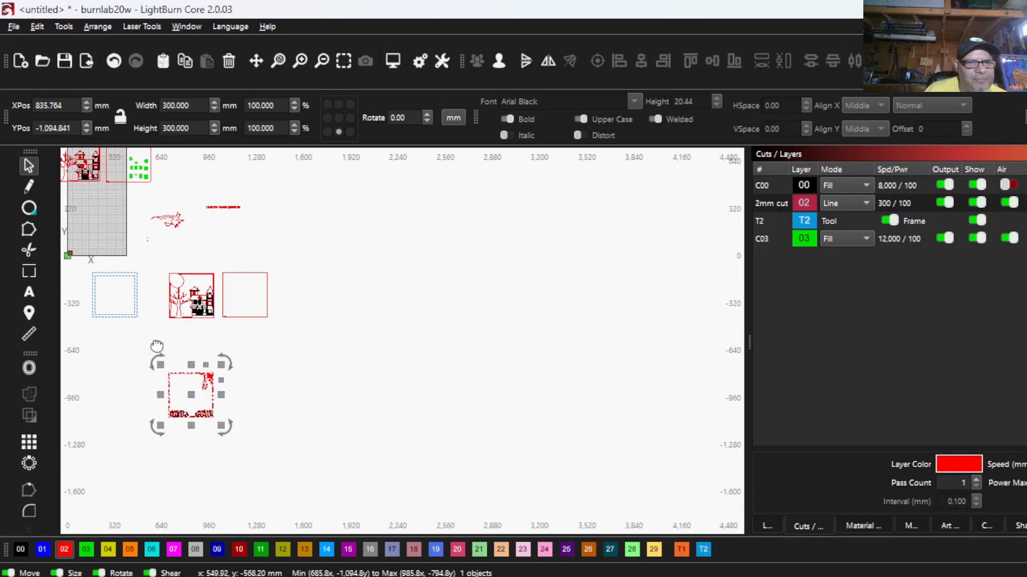
- Place a copy of the blank 300 mm double-line frame between the HAPPY HALLOWEEN text and the haunted house panel
{"action": "left_click_drag", "start_coordinate": [157, 346], "coordinate": [187, 372]}
{"action": "scroll", "coordinate": [163, 214], "scroll_direction": "down", "scroll_amount": 1}
{"action": "left_click_drag", "start_coordinate": [163, 214], "coordinate": [229, 231]}
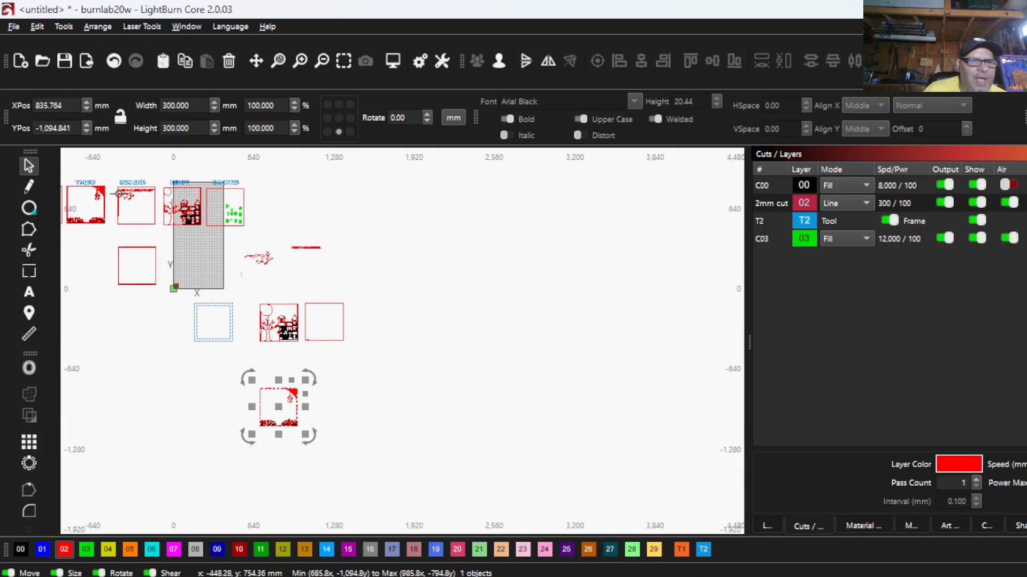
{"action": "scroll", "coordinate": [123, 194], "scroll_direction": "up", "scroll_amount": 2}
{"action": "scroll", "coordinate": [133, 193], "scroll_direction": "up", "scroll_amount": 2}
{"action": "scroll", "coordinate": [133, 193], "scroll_direction": "down", "scroll_amount": 2}
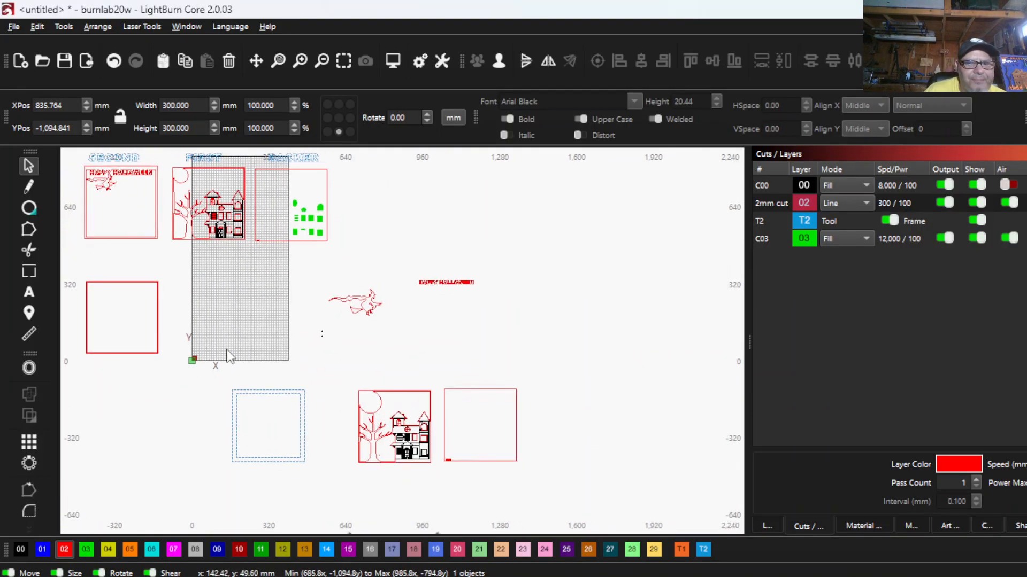
{"action": "left_click_drag", "start_coordinate": [137, 373], "coordinate": [95, 352]}
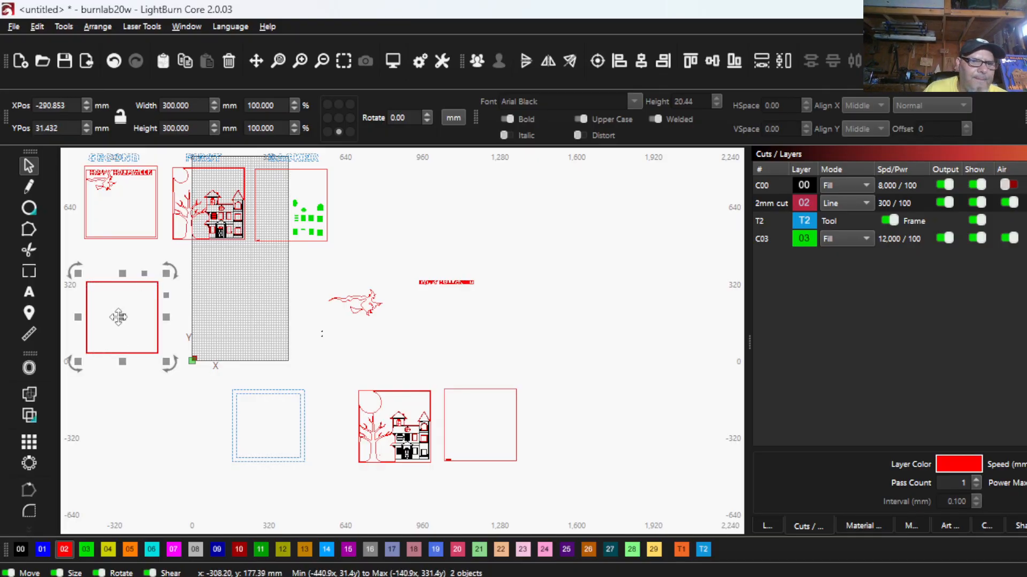
{"action": "left_click_drag", "start_coordinate": [118, 317], "coordinate": [427, 365]}
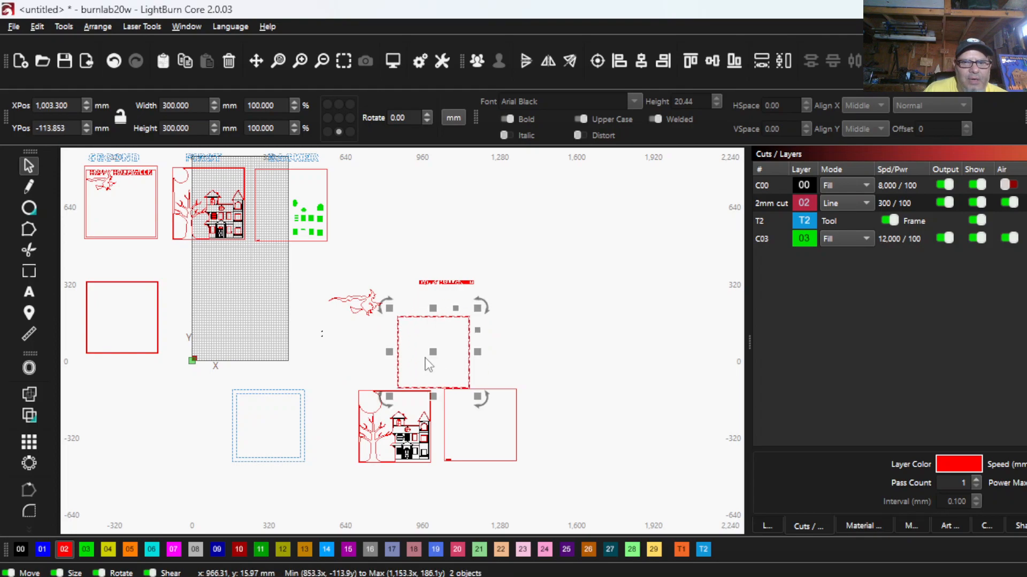
- Delete the small stray marks below and to the left of the flying witch
{"action": "scroll", "coordinate": [307, 331], "scroll_direction": "up", "scroll_amount": 4}
{"action": "left_click_drag", "start_coordinate": [356, 372], "coordinate": [296, 310]}
{"action": "right_click", "coordinate": [296, 310]}
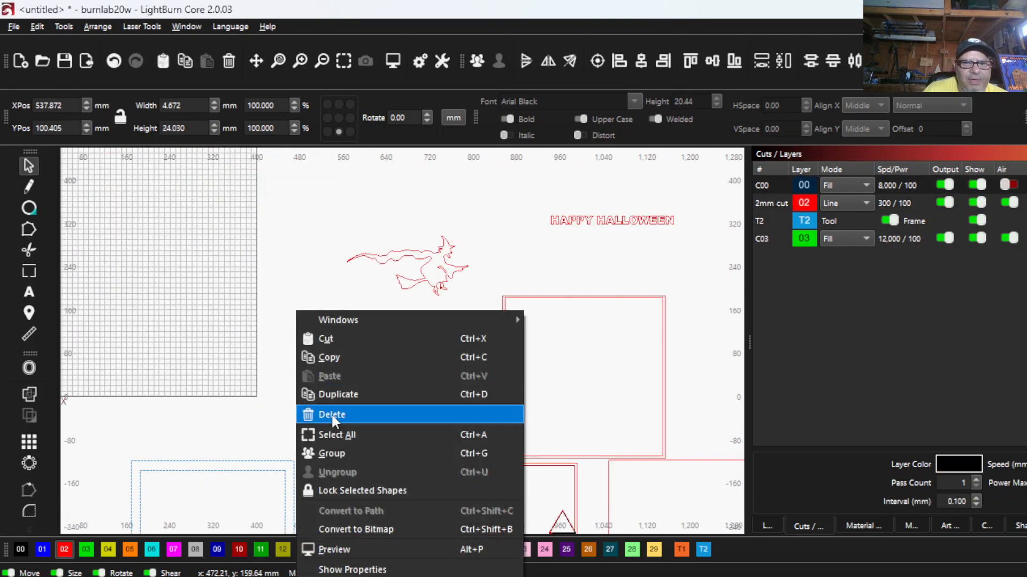
{"action": "left_click", "coordinate": [332, 417]}
{"action": "scroll", "coordinate": [165, 367], "scroll_direction": "down", "scroll_amount": 5}
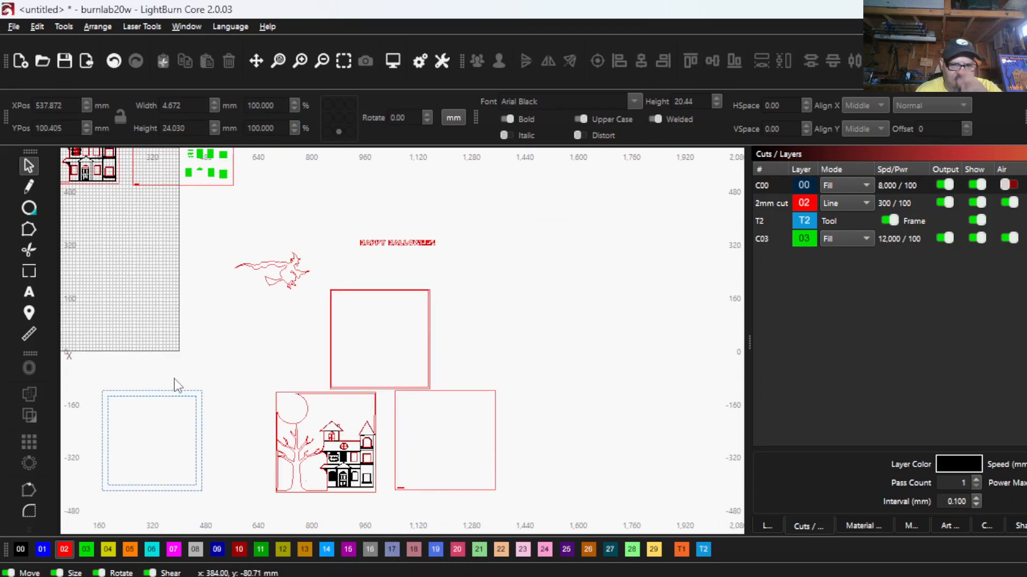
{"action": "scroll", "coordinate": [332, 306], "scroll_direction": "up", "scroll_amount": 2}
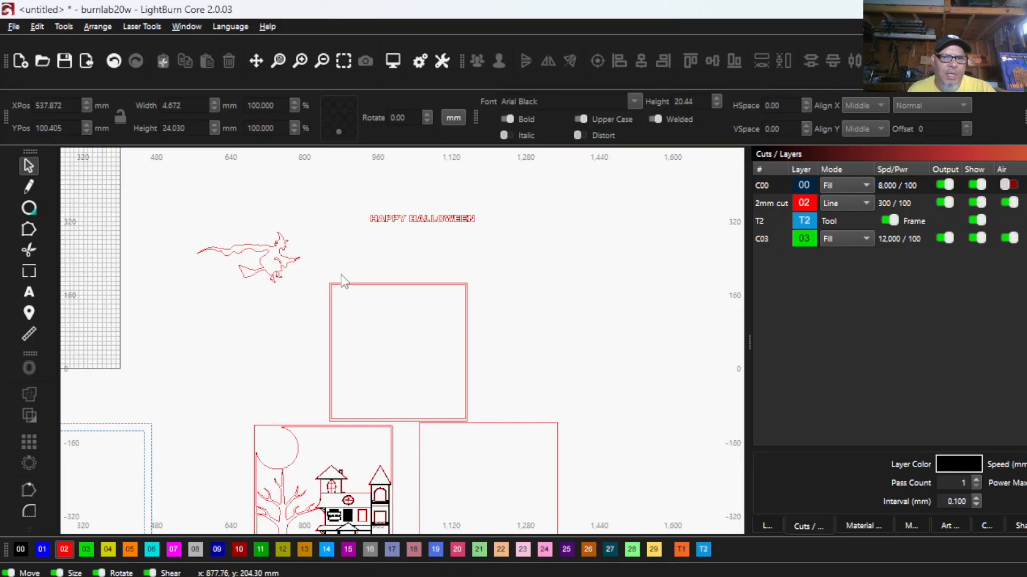
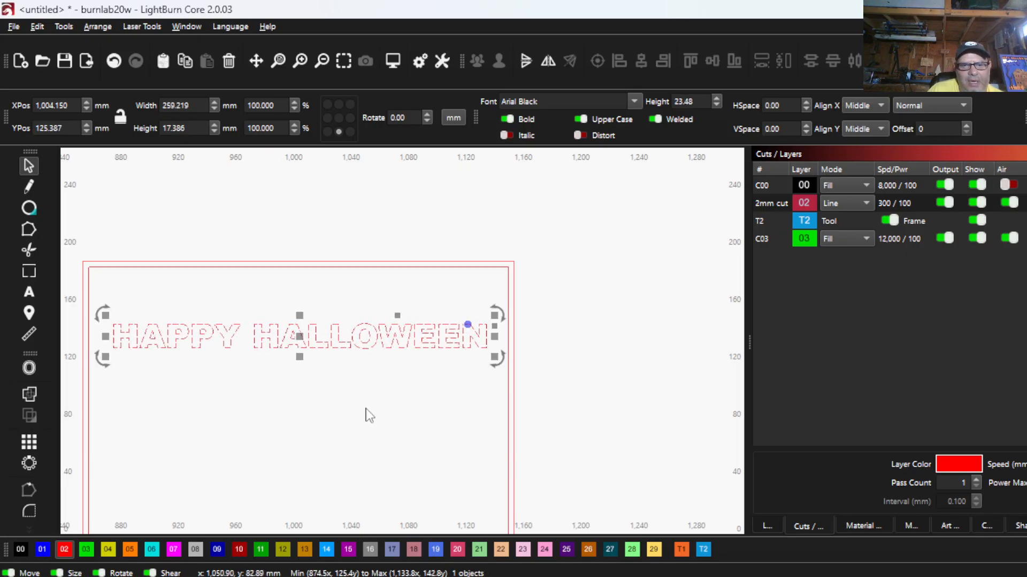
- Group the two rectangles of the red frame around HAPPY HALLOWEEN and centre the blue guide frame on it
{"action": "scroll", "coordinate": [327, 346], "scroll_direction": "down", "scroll_amount": 8}
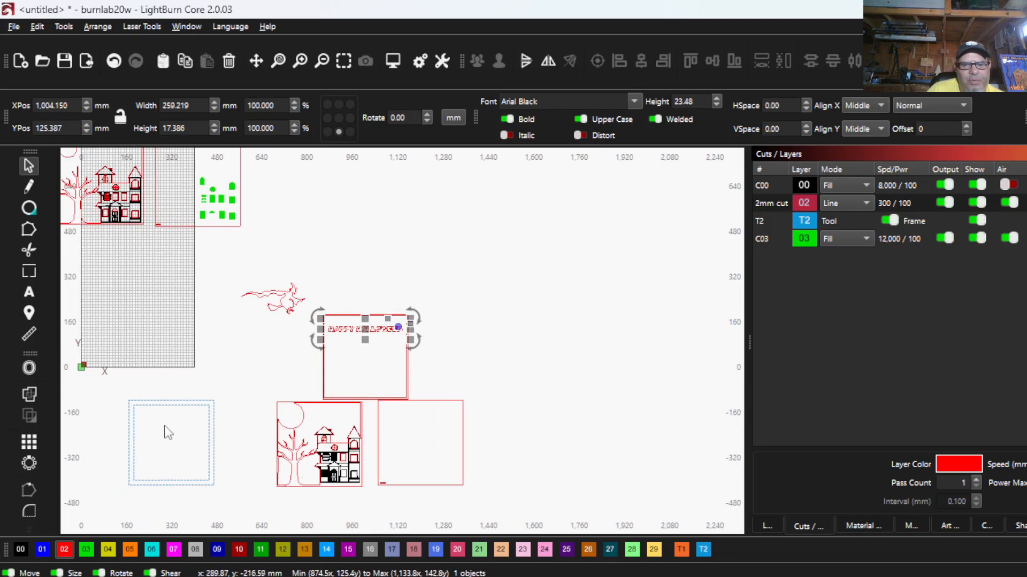
{"action": "left_click", "coordinate": [163, 443]}
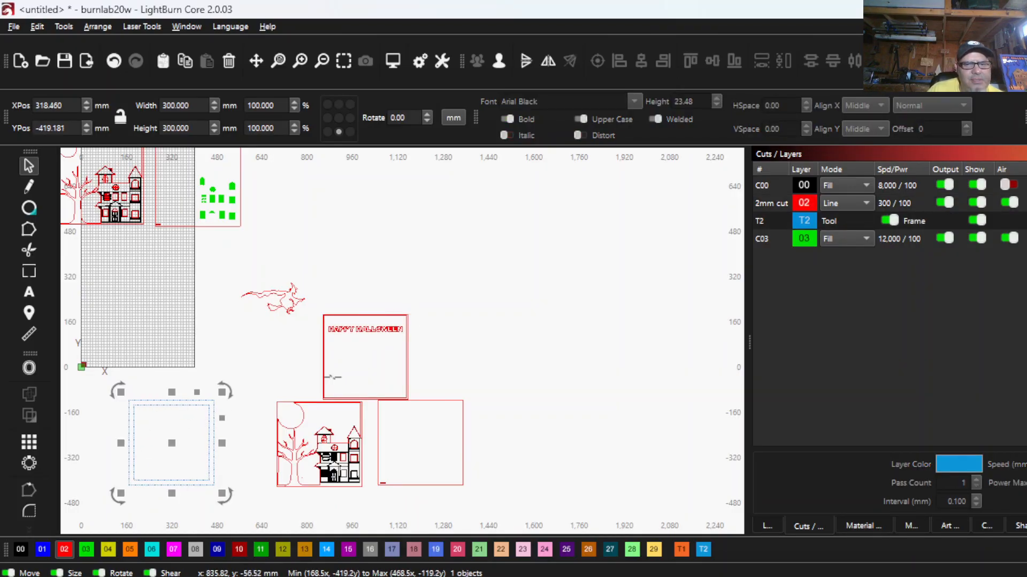
{"action": "left_click_drag", "start_coordinate": [341, 361], "coordinate": [277, 343]}
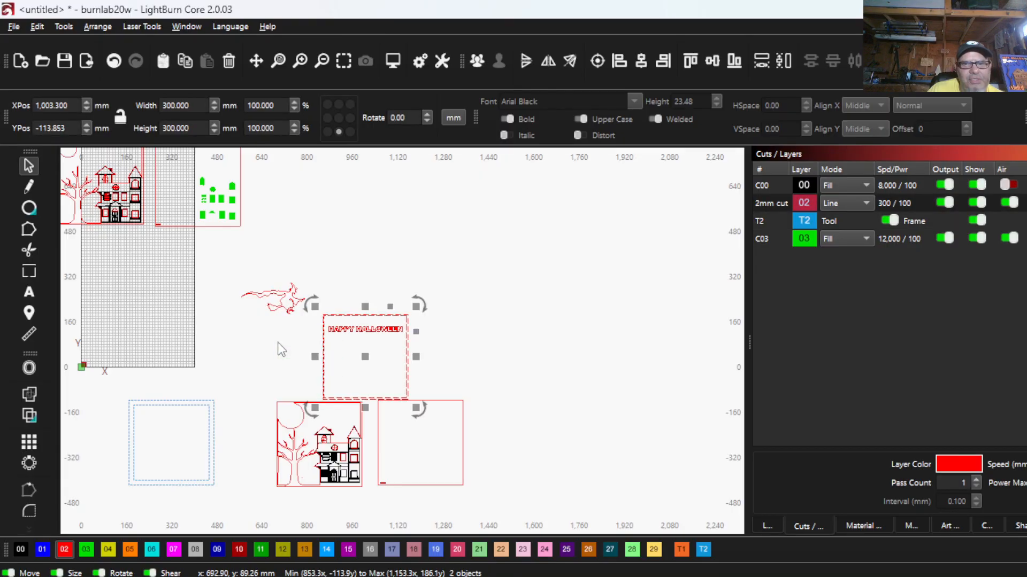
{"action": "left_click", "coordinate": [477, 60]}
{"action": "left_click", "coordinate": [158, 445]}
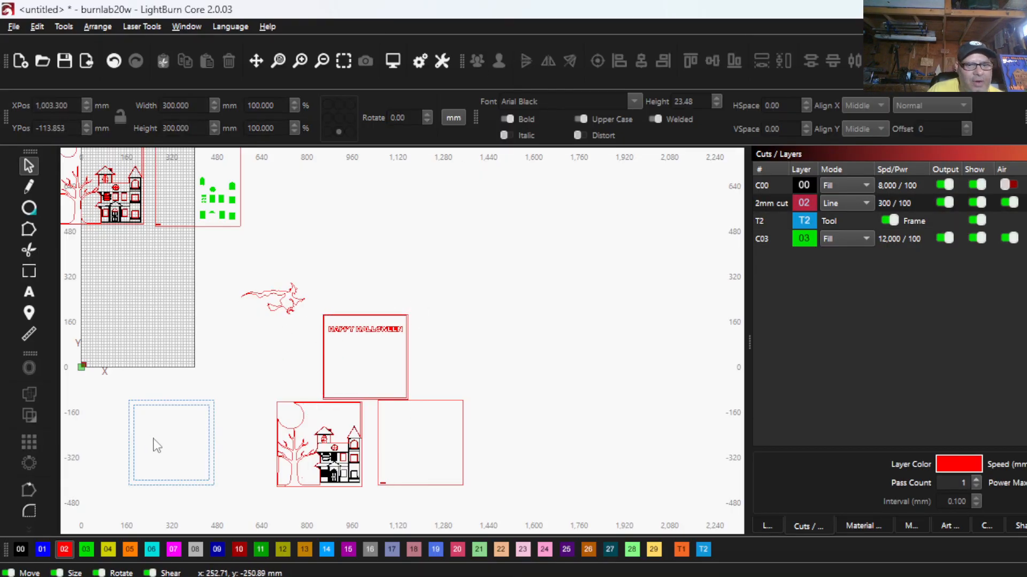
{"action": "left_click_drag", "start_coordinate": [338, 358], "coordinate": [313, 354]}
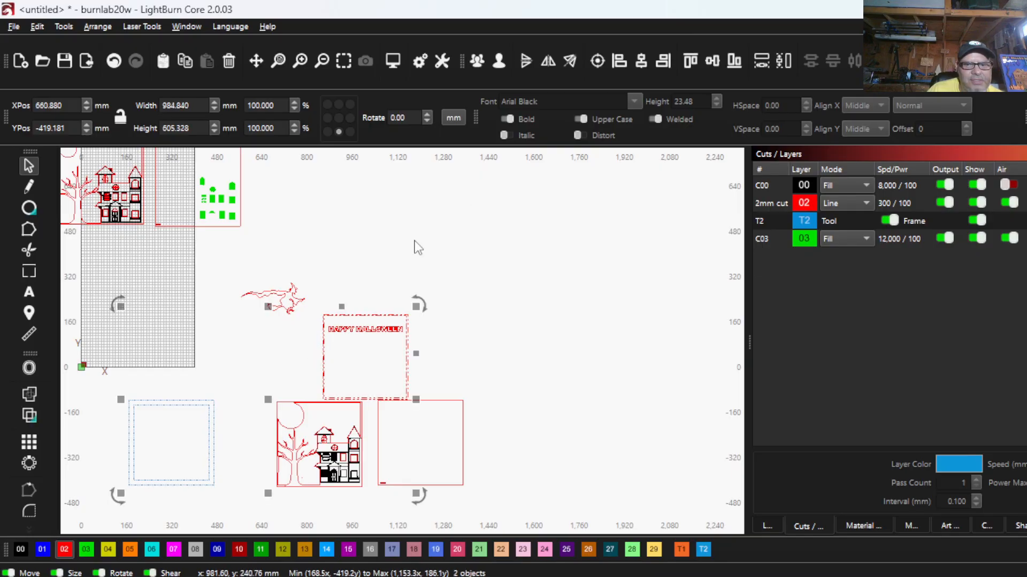
{"action": "left_click", "coordinate": [597, 60]}
{"action": "scroll", "coordinate": [321, 354], "scroll_direction": "up", "scroll_amount": 6}
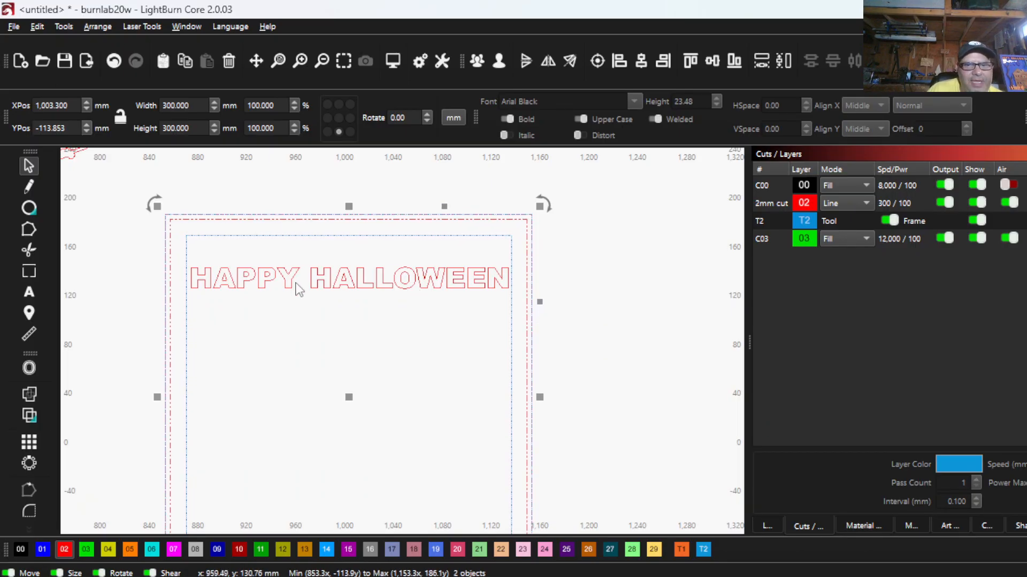
- Try to top-align the HAPPY HALLOWEEN text with the grouped red frame
{"action": "key", "text": "Escape"}
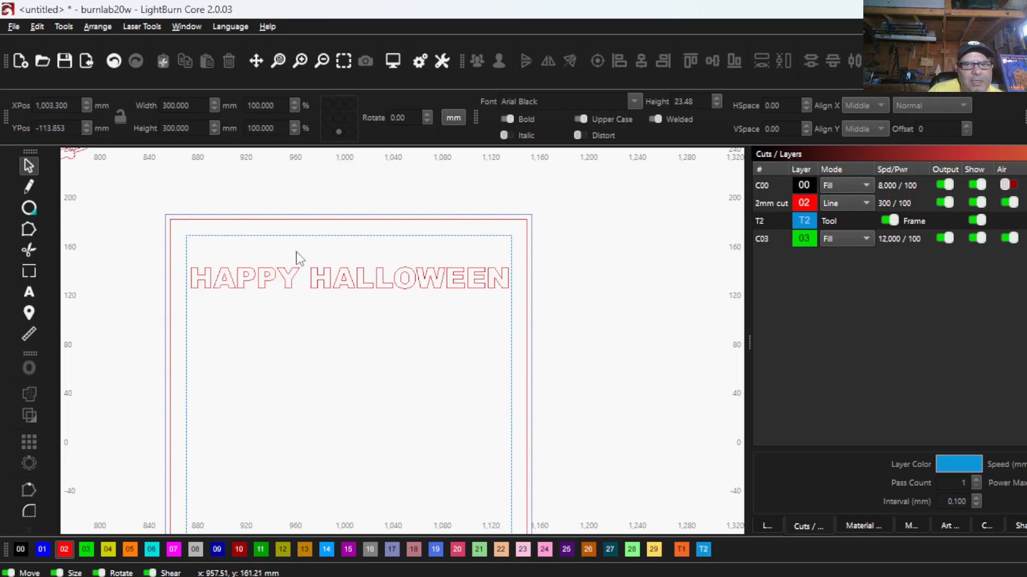
{"action": "left_click_drag", "start_coordinate": [318, 296], "coordinate": [274, 259]}
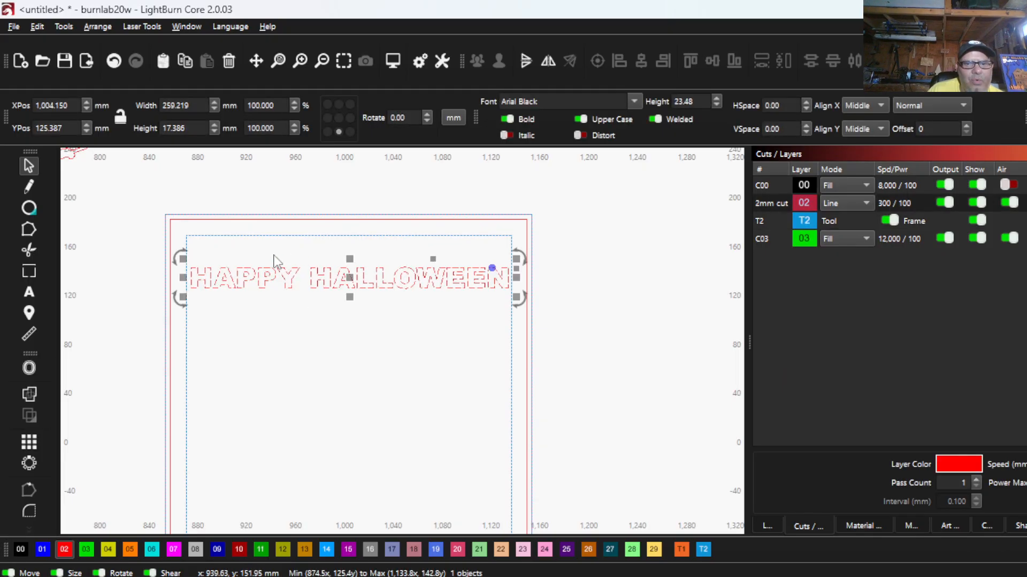
{"action": "left_click", "coordinate": [305, 219], "text": "shift"}
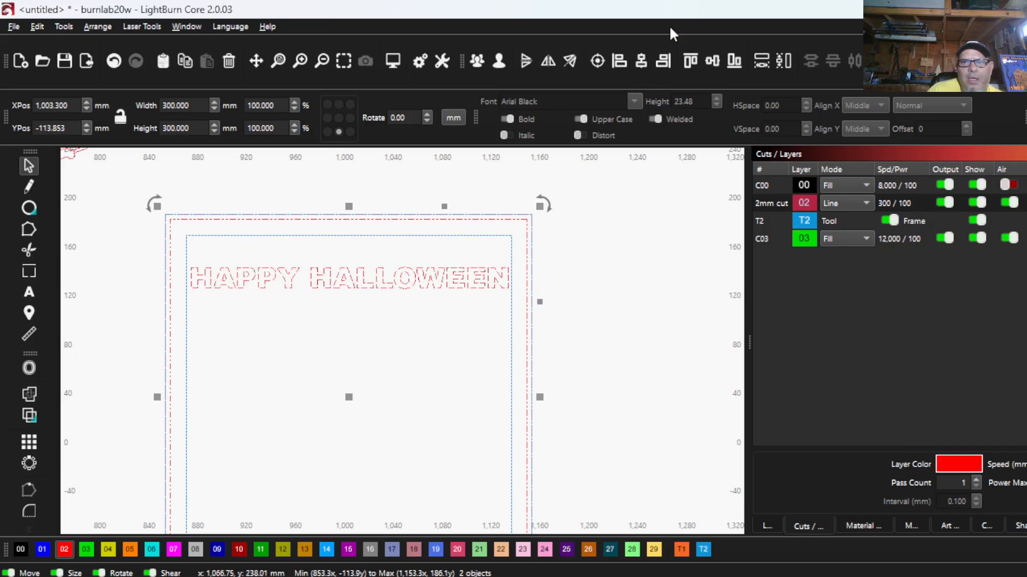
{"action": "left_click", "coordinate": [691, 62]}
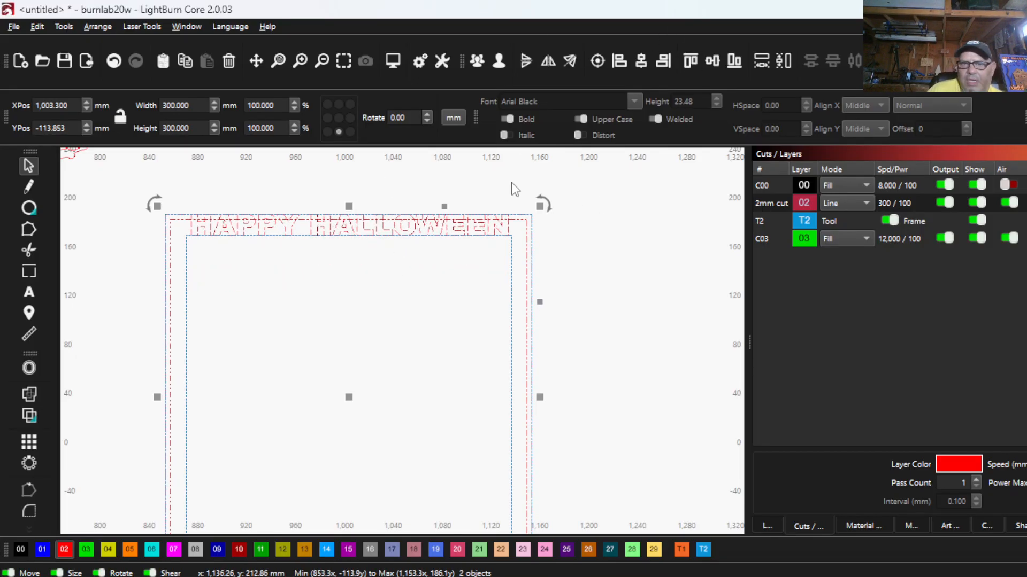
{"action": "left_click", "coordinate": [231, 202]}
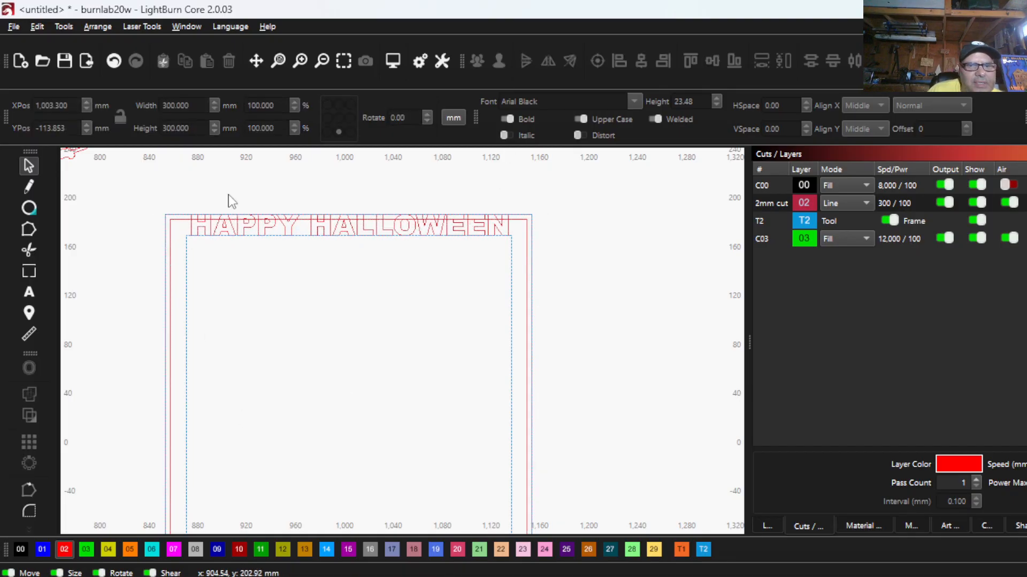
- Move the HAPPY HALLOWEEN text straight down until it sits inside the blue guide's inner rectangle
{"action": "left_click", "coordinate": [241, 229]}
{"action": "key", "text": "Down"}
{"action": "key", "text": "Down"}
{"action": "key", "text": "Down"}
{"action": "key", "text": "Down"}
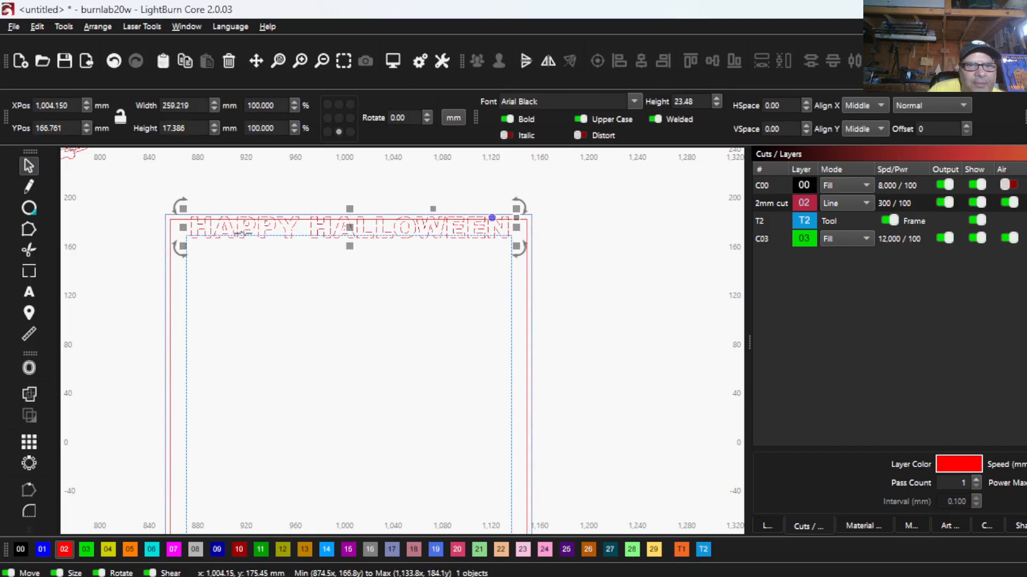
{"action": "scroll", "coordinate": [289, 246], "scroll_direction": "up", "scroll_amount": 2}
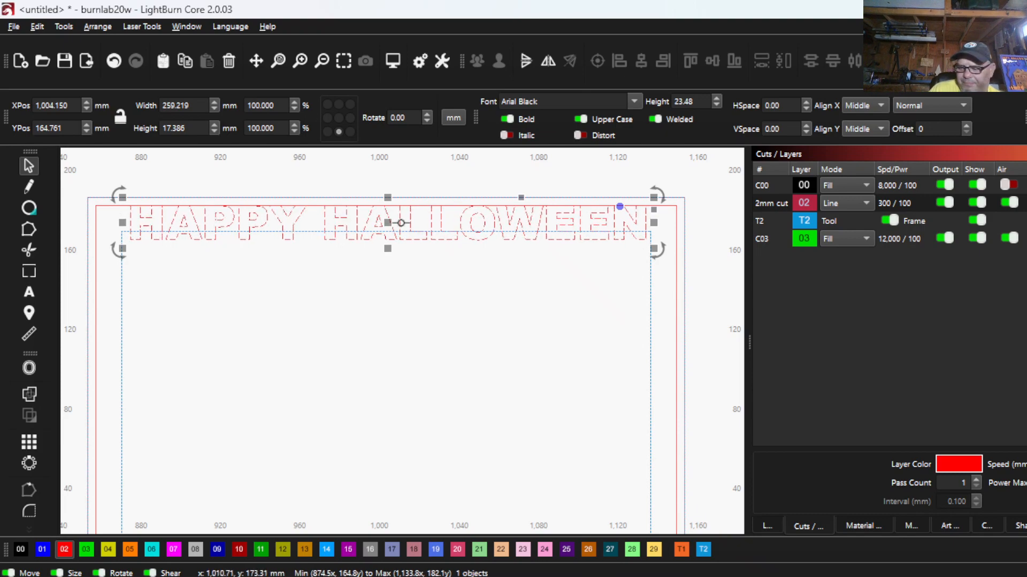
{"action": "key", "text": "shift+Down"}
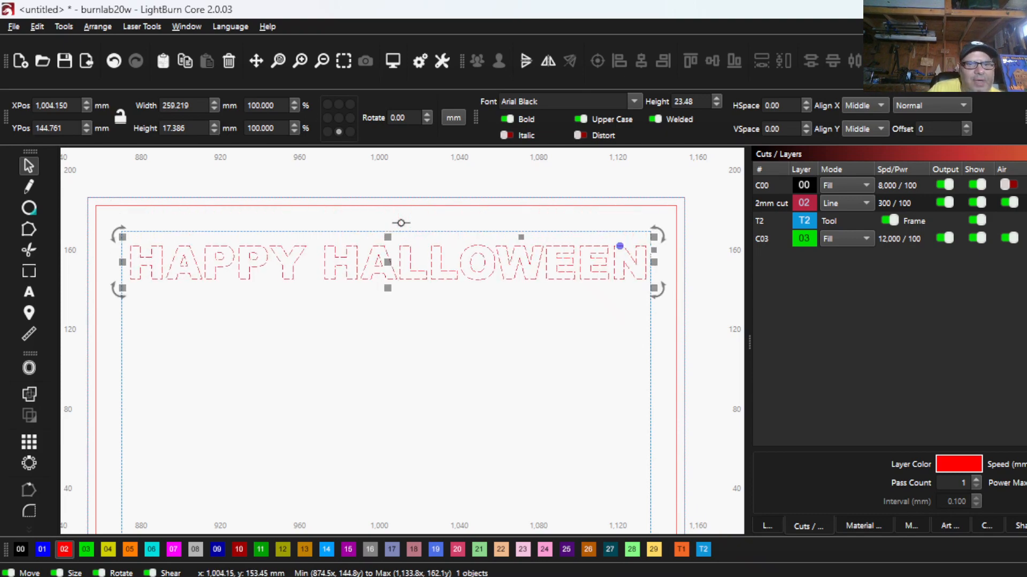
{"action": "key", "text": "shift+Down"}
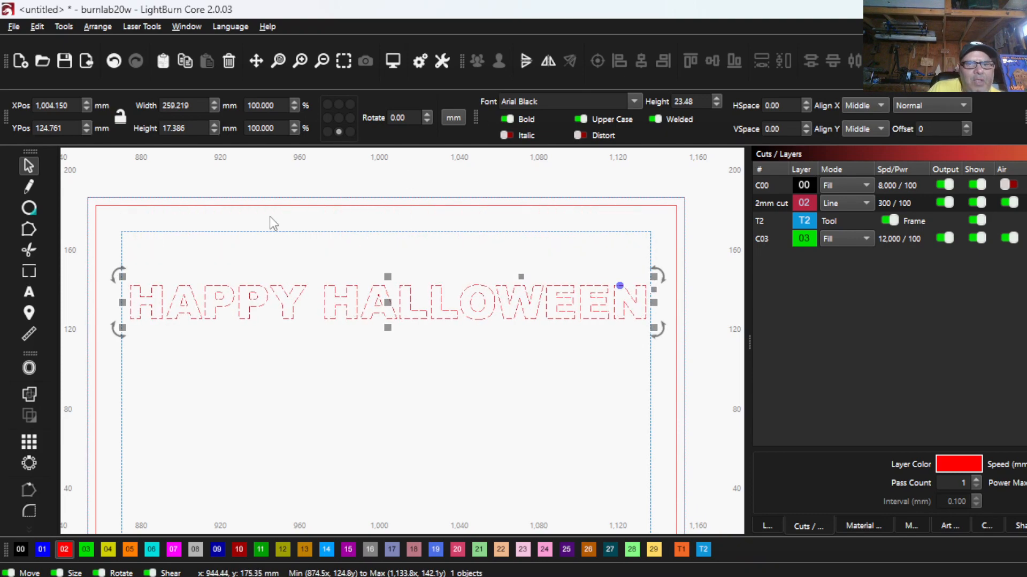
- Set the red frame's reference point to bottom centre and ungroup its two rectangles
{"action": "left_click", "coordinate": [283, 205]}
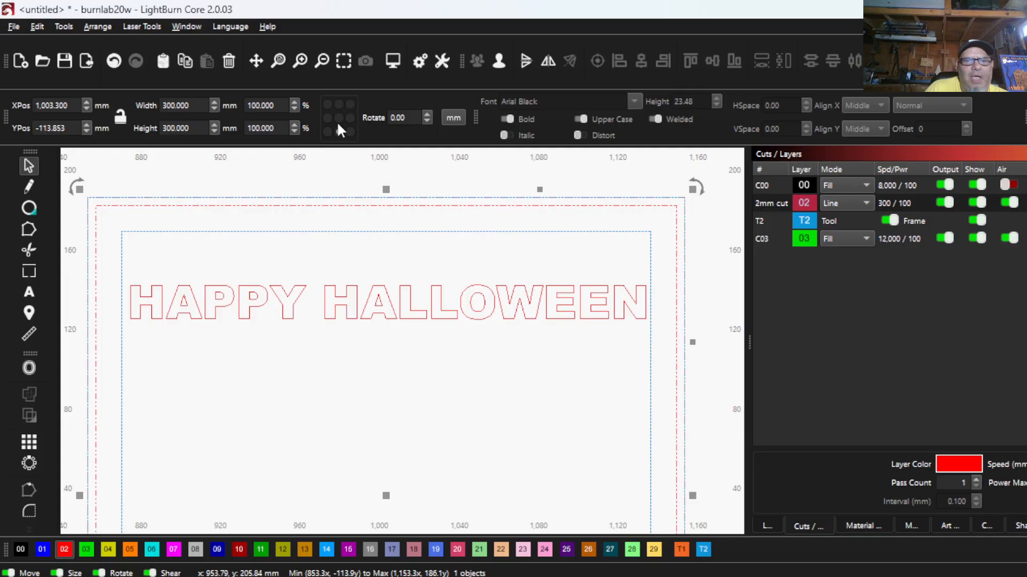
{"action": "left_click", "coordinate": [339, 105]}
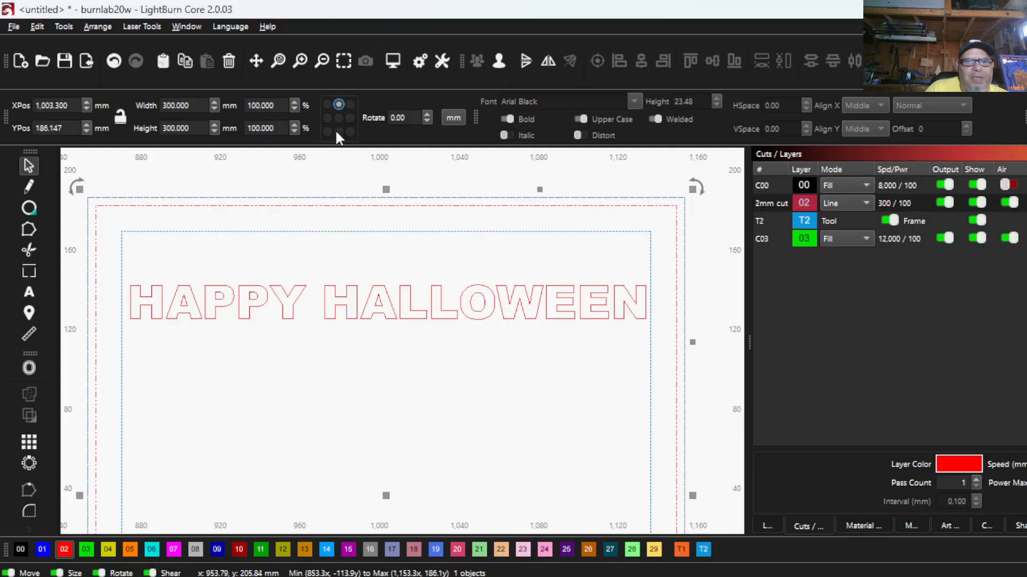
{"action": "left_click", "coordinate": [338, 132]}
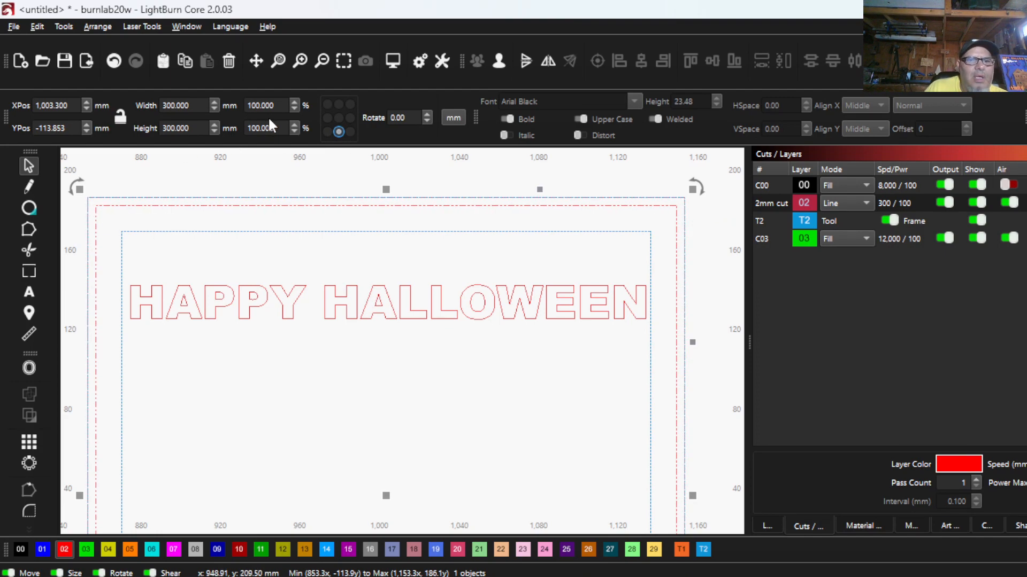
{"action": "left_click", "coordinate": [278, 216]}
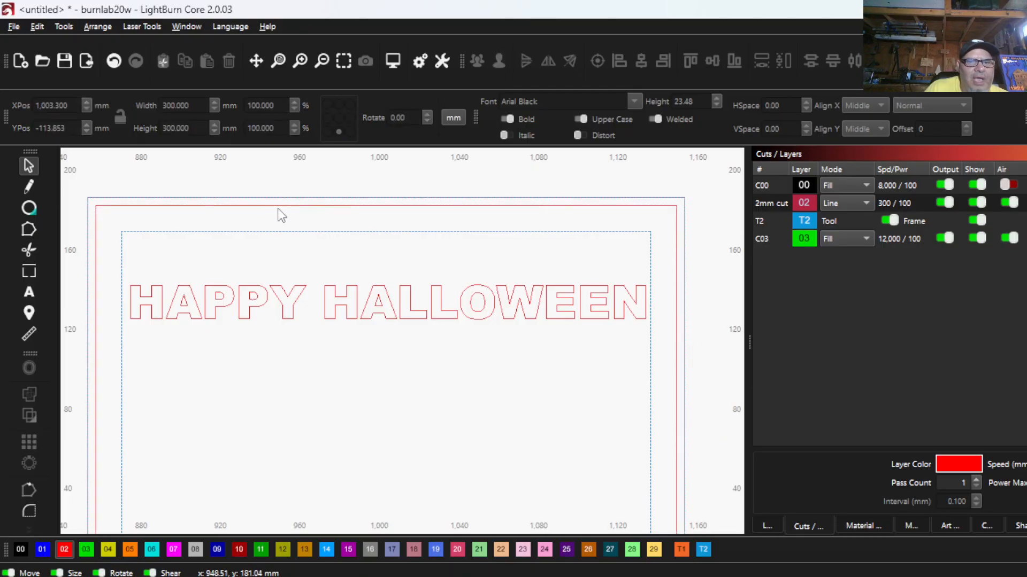
{"action": "left_click", "coordinate": [277, 205]}
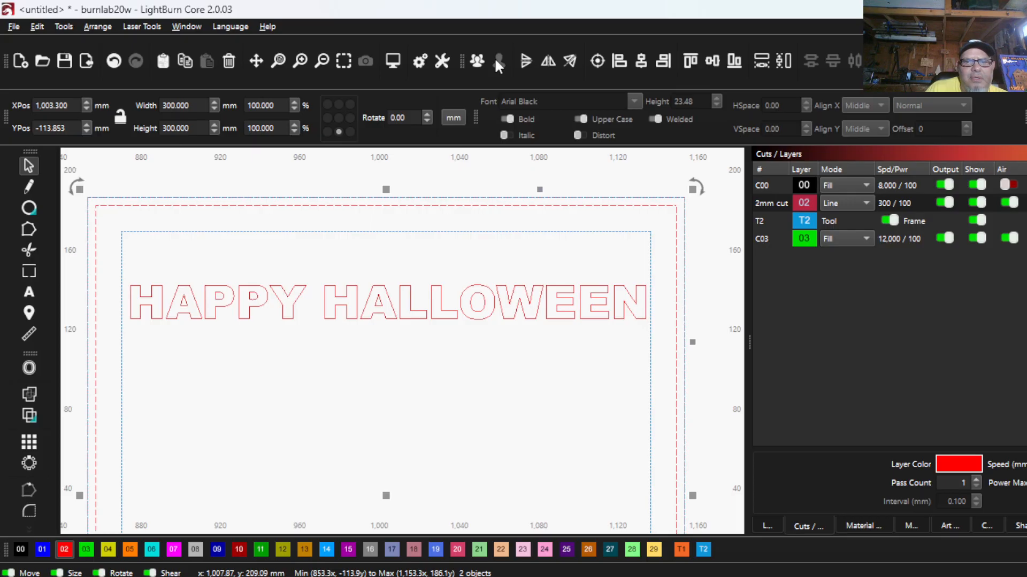
{"action": "left_click", "coordinate": [351, 222]}
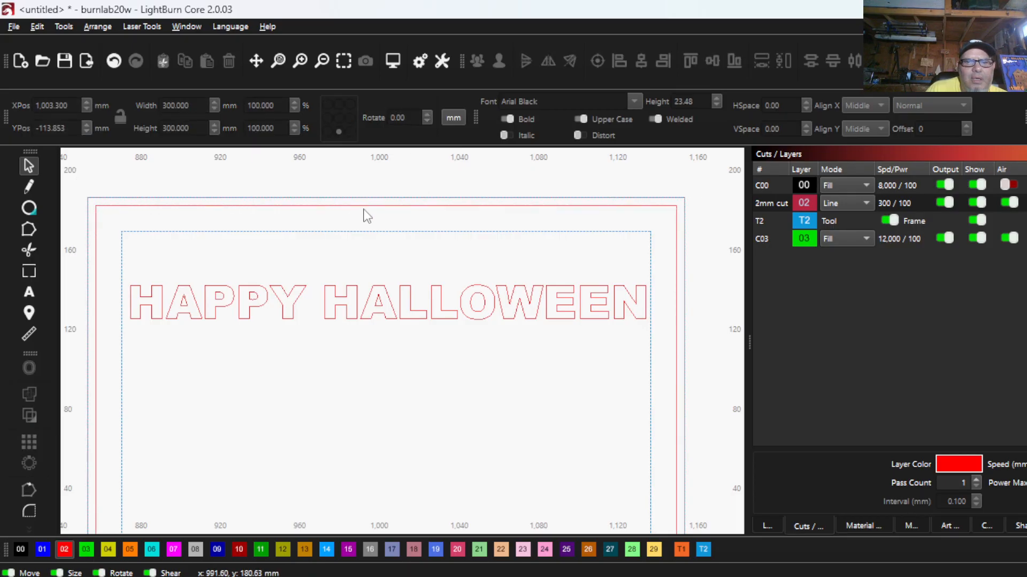
- Shorten the inner red rectangle by 13 mm to a height of 279 mm, keeping its bottom edge fixed
{"action": "left_click", "coordinate": [362, 205]}
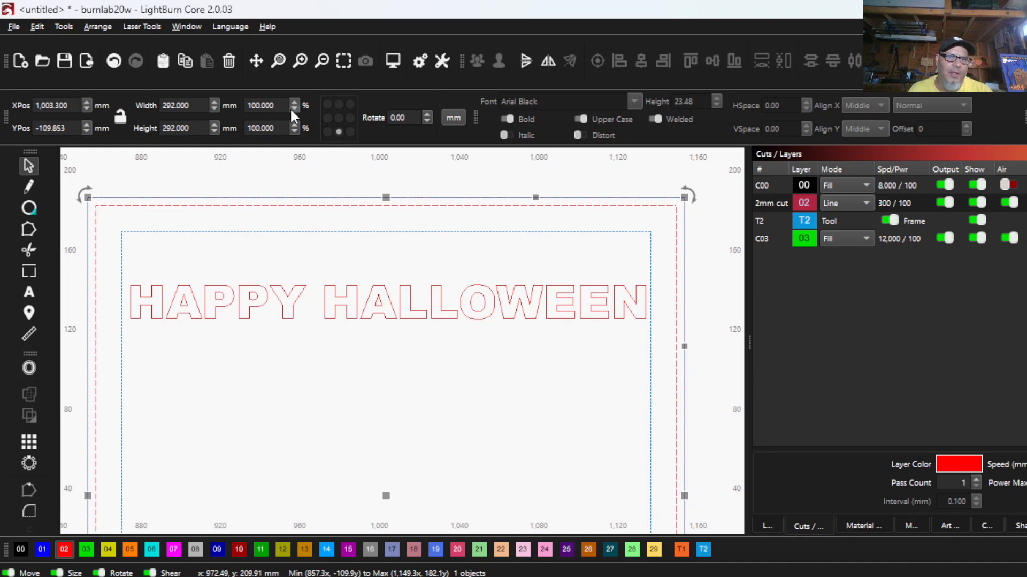
{"action": "left_click", "coordinate": [193, 126]}
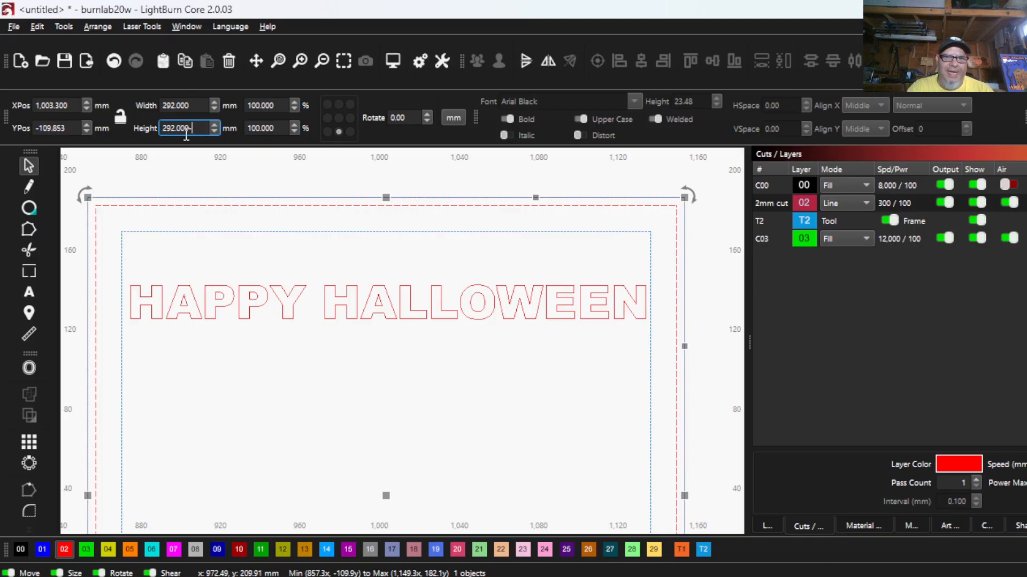
{"action": "type", "text": "-13"}
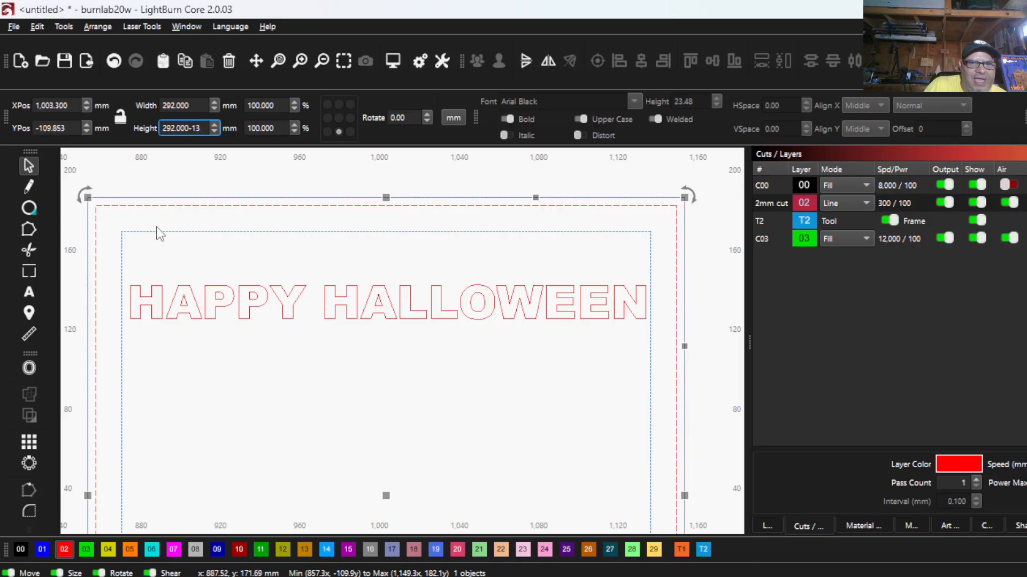
{"action": "left_click", "coordinate": [122, 216]}
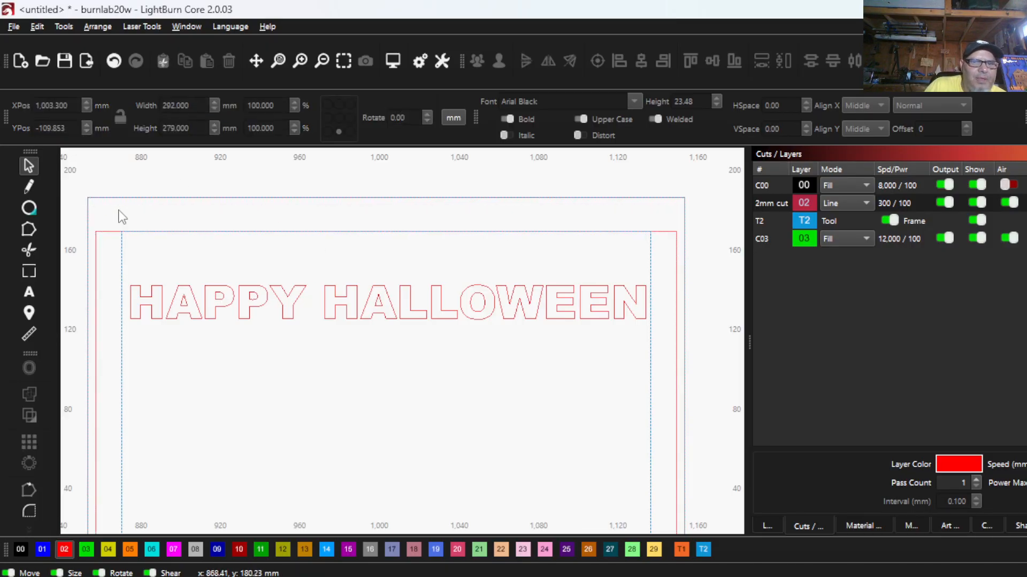
- Move the blue guide frame sideways off the red frame, clear of the HAPPY HALLOWEEN panel
{"action": "left_click", "coordinate": [122, 249]}
{"action": "scroll", "coordinate": [203, 390], "scroll_direction": "down", "scroll_amount": 4}
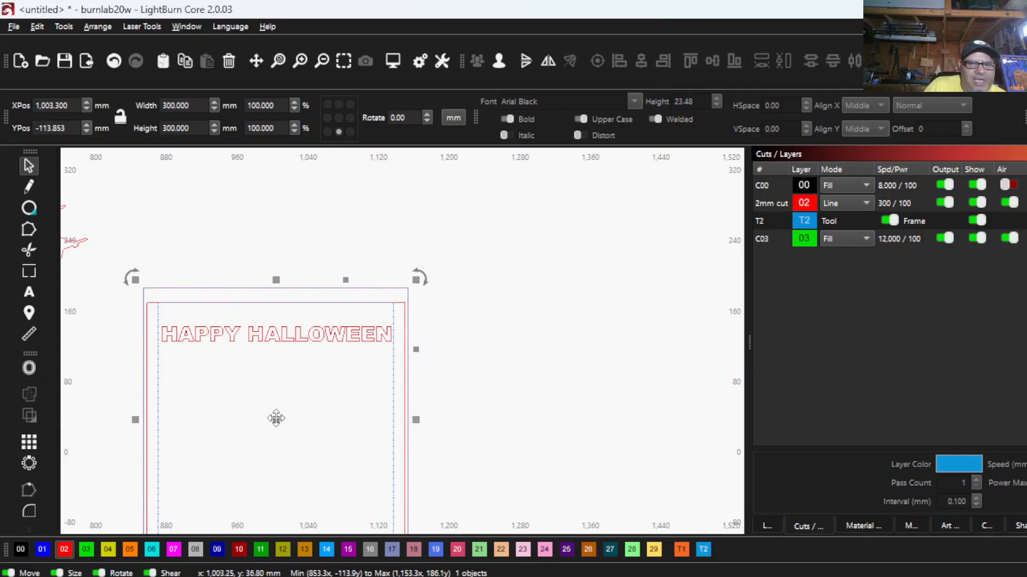
{"action": "left_click_drag", "start_coordinate": [160, 402], "coordinate": [158, 398]}
{"action": "left_click_drag", "start_coordinate": [278, 420], "coordinate": [569, 403]}
- Align the top of the HAPPY HALLOWEEN text with the top edge of the shortened inner rectangle
{"action": "scroll", "coordinate": [162, 331], "scroll_direction": "up", "scroll_amount": 4}
{"action": "left_click_drag", "start_coordinate": [331, 404], "coordinate": [259, 343]}
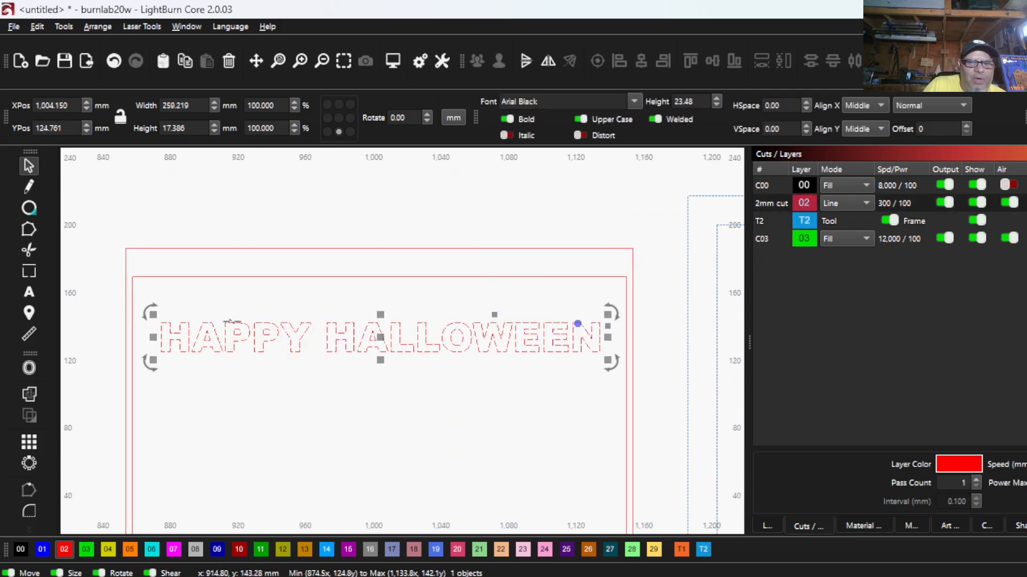
{"action": "left_click", "coordinate": [256, 276], "text": "shift"}
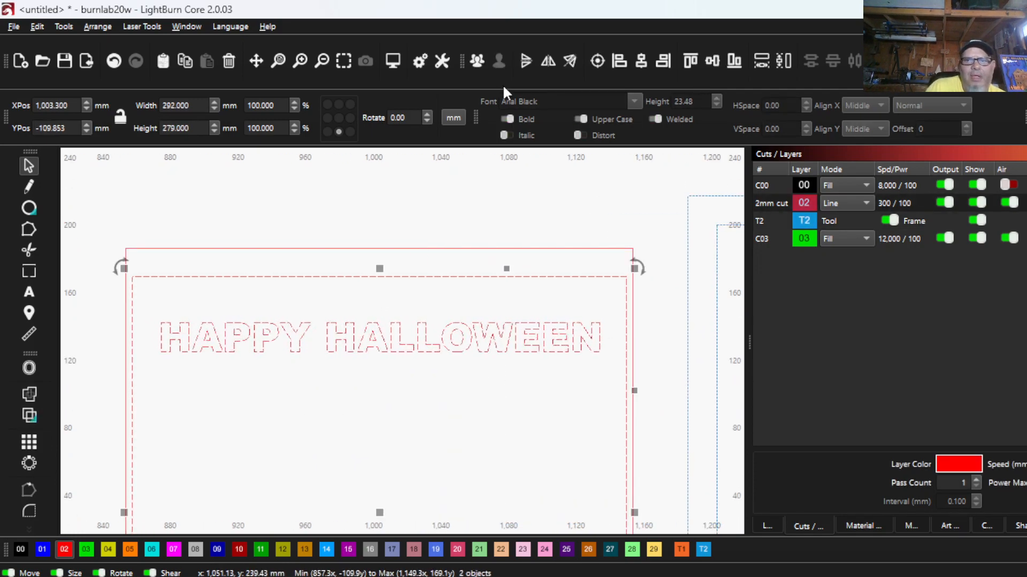
{"action": "left_click", "coordinate": [690, 60]}
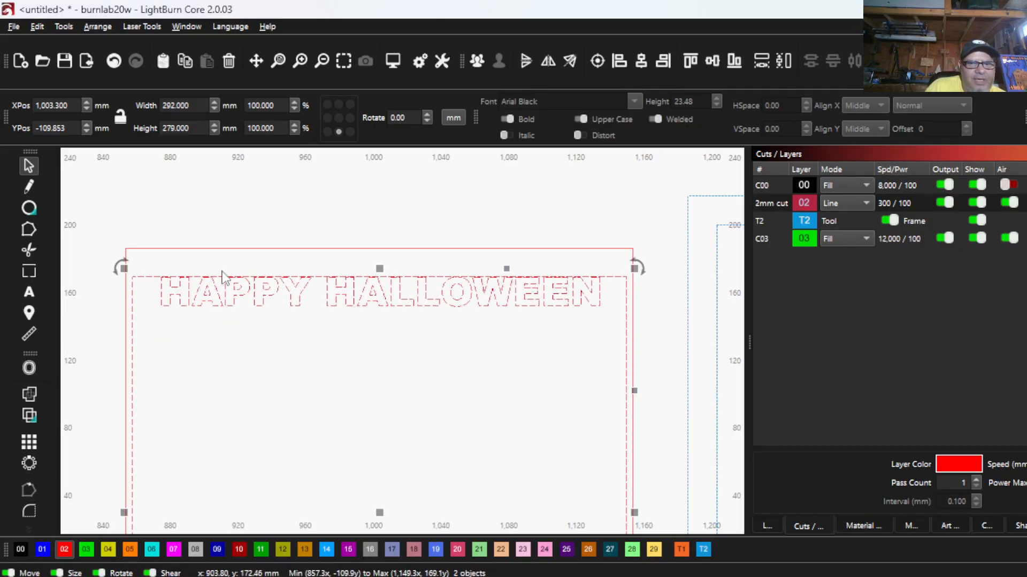
- Inspect where the tops of the HAPPY HALLOWEEN letters meet the inner rectangle's top edge, letter by letter
{"action": "scroll", "coordinate": [259, 268], "scroll_direction": "up", "scroll_amount": 8}
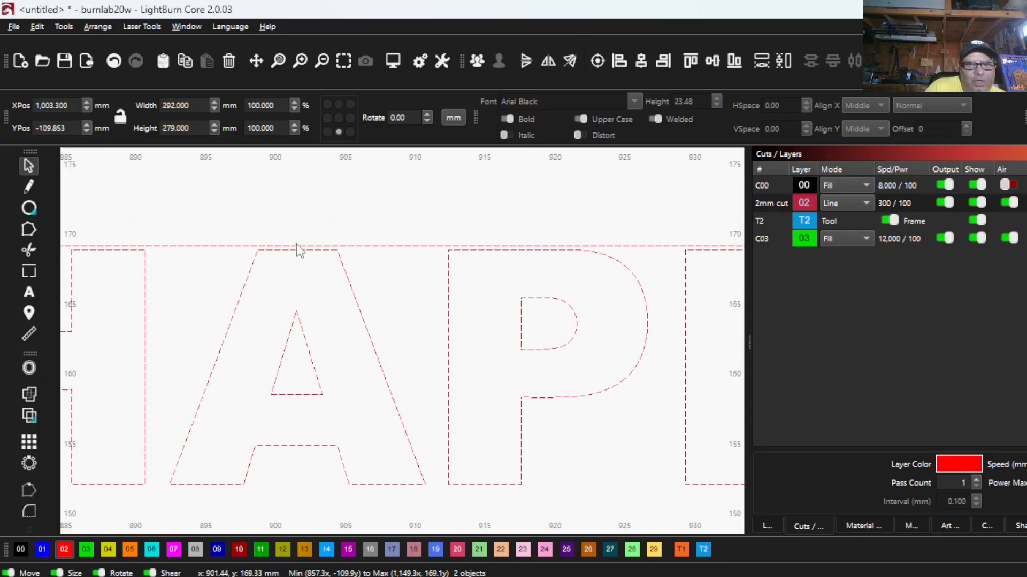
{"action": "left_click_drag", "start_coordinate": [427, 229], "coordinate": [297, 232]}
{"action": "scroll", "coordinate": [297, 232], "scroll_direction": "down", "scroll_amount": 1}
{"action": "left_click_drag", "start_coordinate": [395, 223], "coordinate": [256, 215]}
{"action": "scroll", "coordinate": [256, 215], "scroll_direction": "down", "scroll_amount": 1}
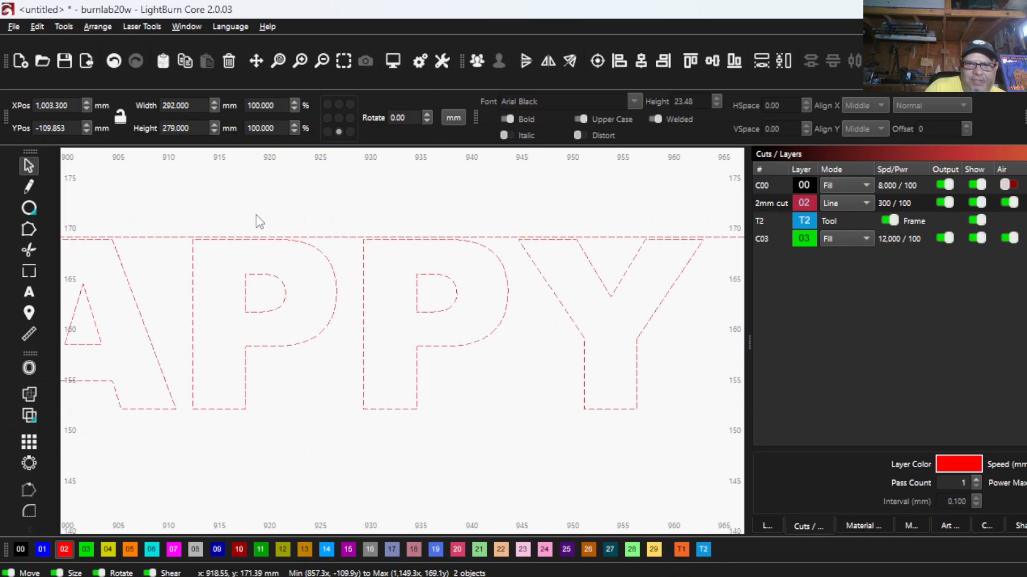
{"action": "left_click_drag", "start_coordinate": [474, 236], "coordinate": [274, 246]}
{"action": "scroll", "coordinate": [273, 246], "scroll_direction": "down", "scroll_amount": 1}
{"action": "scroll", "coordinate": [291, 261], "scroll_direction": "down", "scroll_amount": 1}
{"action": "mouse_move", "coordinate": [423, 248]}
{"action": "left_mouse_down"}
{"action": "mouse_move", "coordinate": [291, 260]}
{"action": "mouse_move", "coordinate": [404, 251]}
{"action": "left_mouse_up"}
{"action": "scroll", "coordinate": [405, 251], "scroll_direction": "down", "scroll_amount": 1}
{"action": "left_click_drag", "start_coordinate": [488, 238], "coordinate": [262, 259]}
{"action": "scroll", "coordinate": [262, 260], "scroll_direction": "down", "scroll_amount": 1}
{"action": "scroll", "coordinate": [447, 329], "scroll_direction": "up", "scroll_amount": 7}
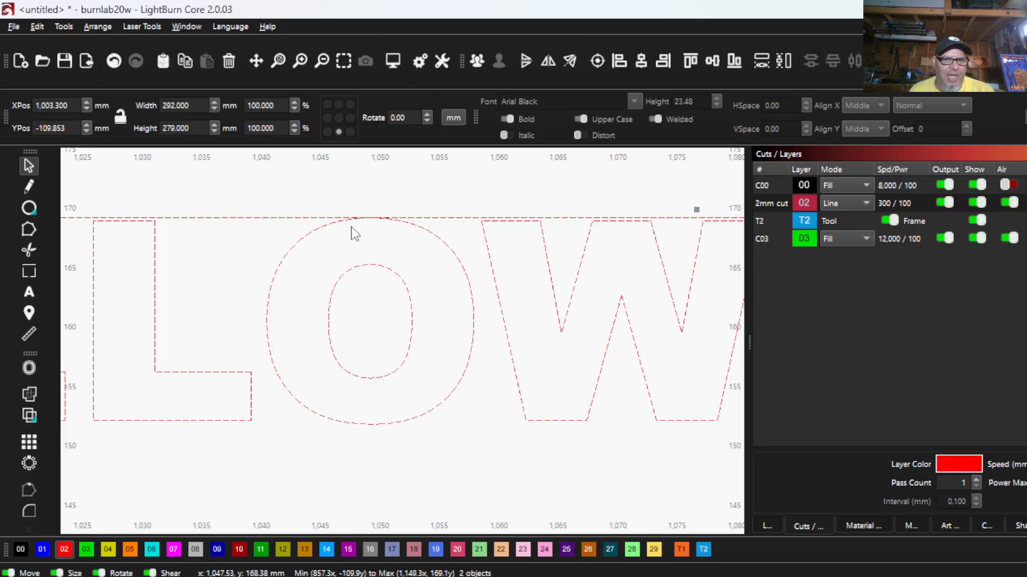
- Nudge the HAPPY HALLOWEEN text up 1 mm so every letter overlaps the inner rectangle's top edge
{"action": "left_click", "coordinate": [228, 357]}
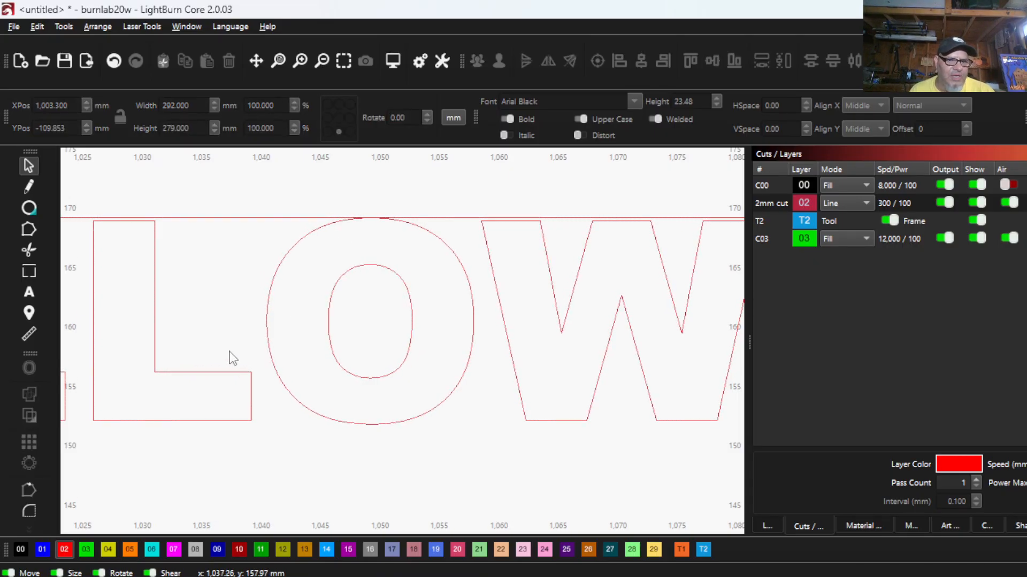
{"action": "left_click", "coordinate": [278, 310]}
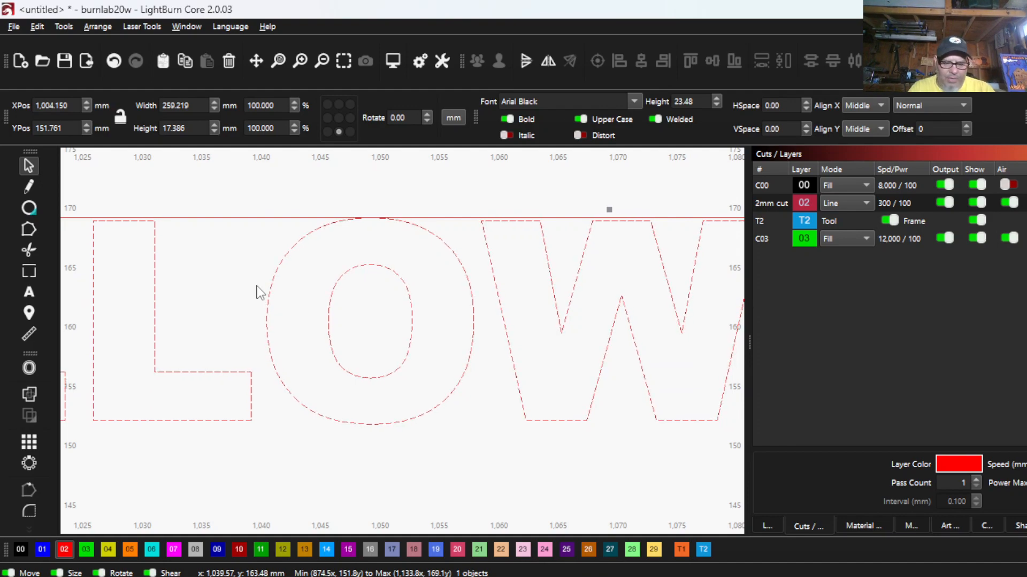
{"action": "key", "text": "Up"}
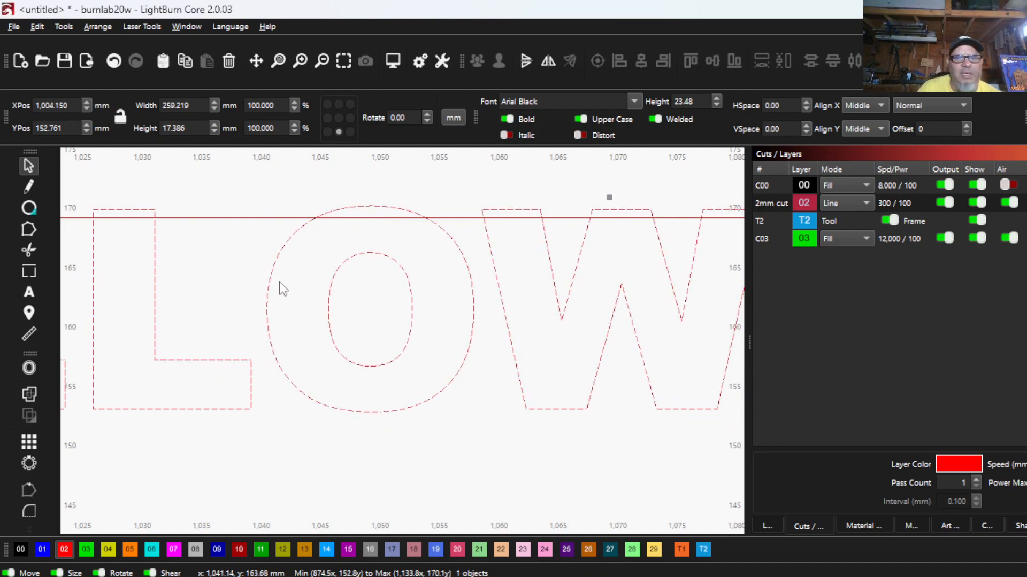
{"action": "scroll", "coordinate": [606, 225], "scroll_direction": "down", "scroll_amount": 2}
{"action": "scroll", "coordinate": [605, 224], "scroll_direction": "down", "scroll_amount": 6}
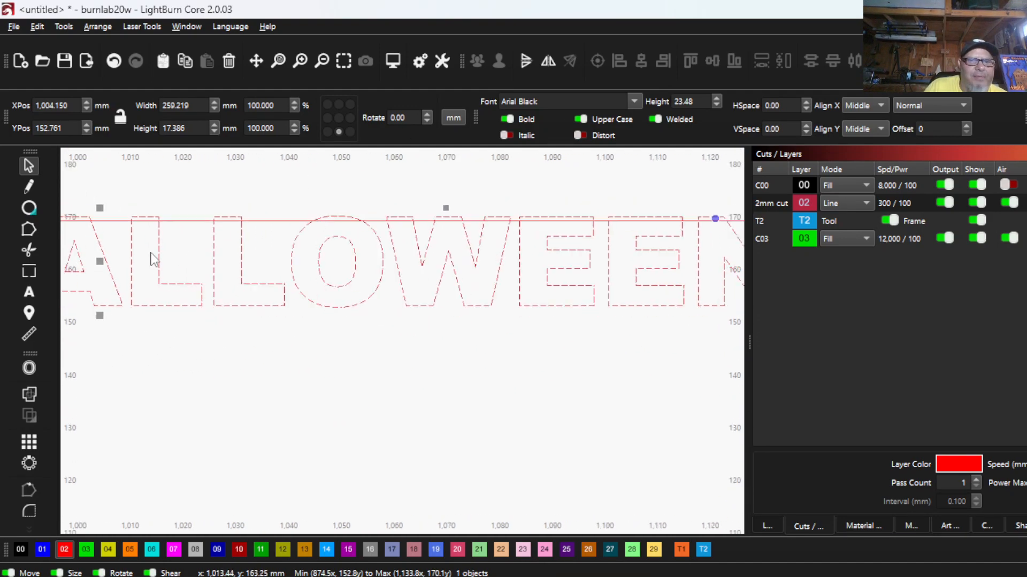
{"action": "scroll", "coordinate": [242, 337], "scroll_direction": "down", "scroll_amount": 2}
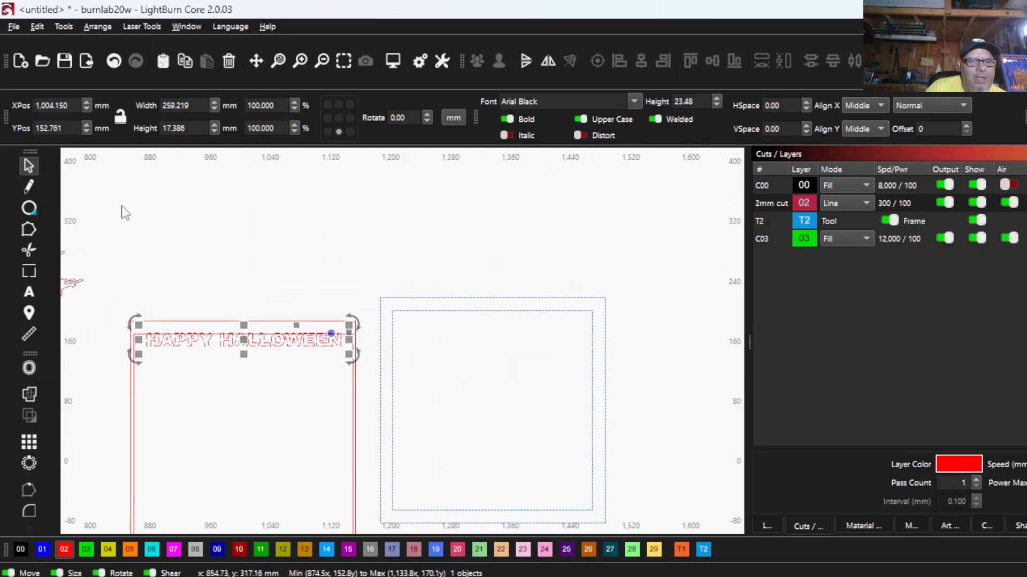
{"action": "scroll", "coordinate": [134, 343], "scroll_direction": "up", "scroll_amount": 5}
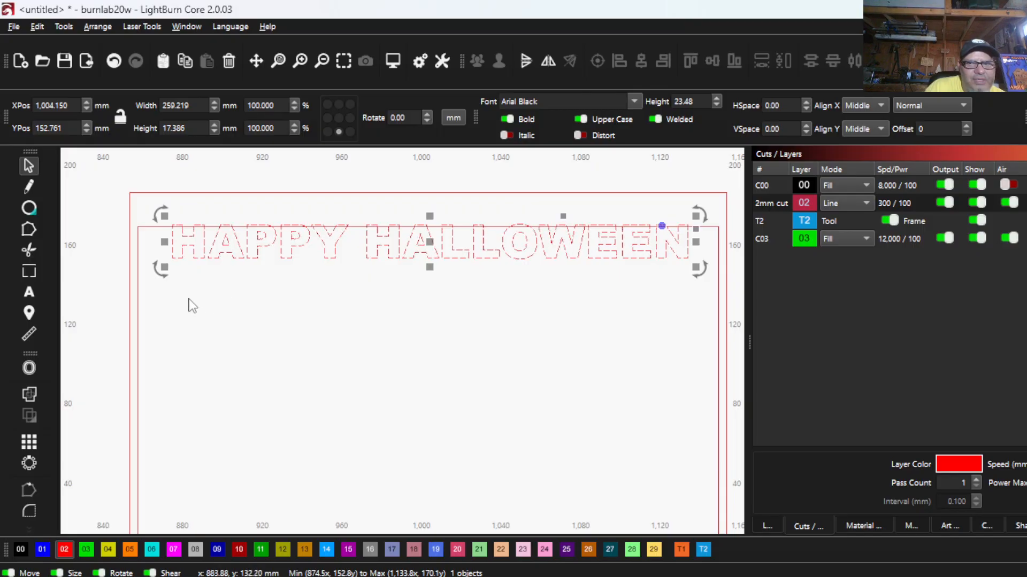
{"action": "left_click_drag", "start_coordinate": [155, 279], "coordinate": [147, 277]}
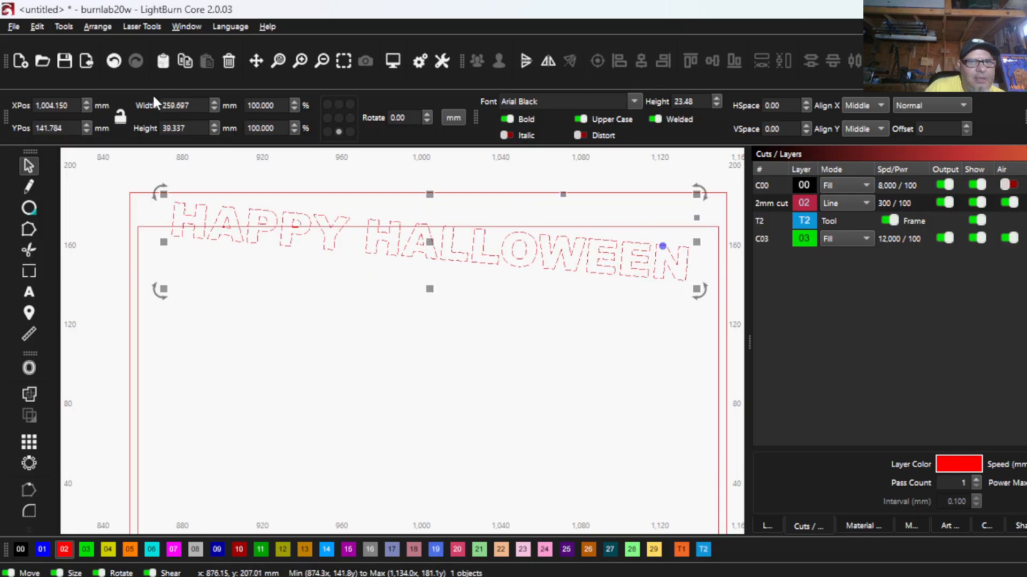
{"action": "left_click", "coordinate": [114, 61]}
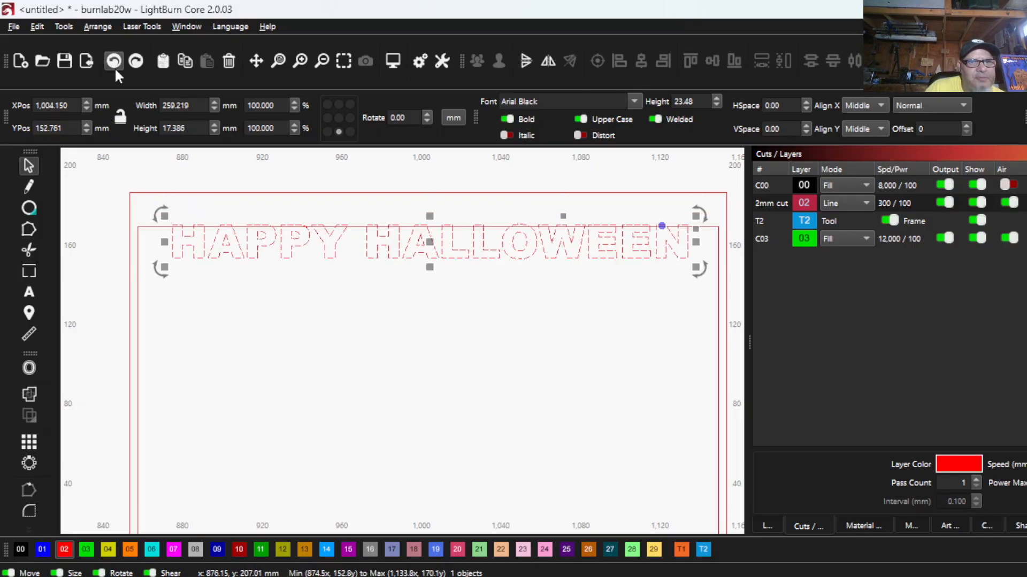
- Subtract the HAPPY HALLOWEEN text from the inner rectangle with the Boolean operation Subtract B - A
{"action": "left_click", "coordinate": [128, 295], "text": "shift"}
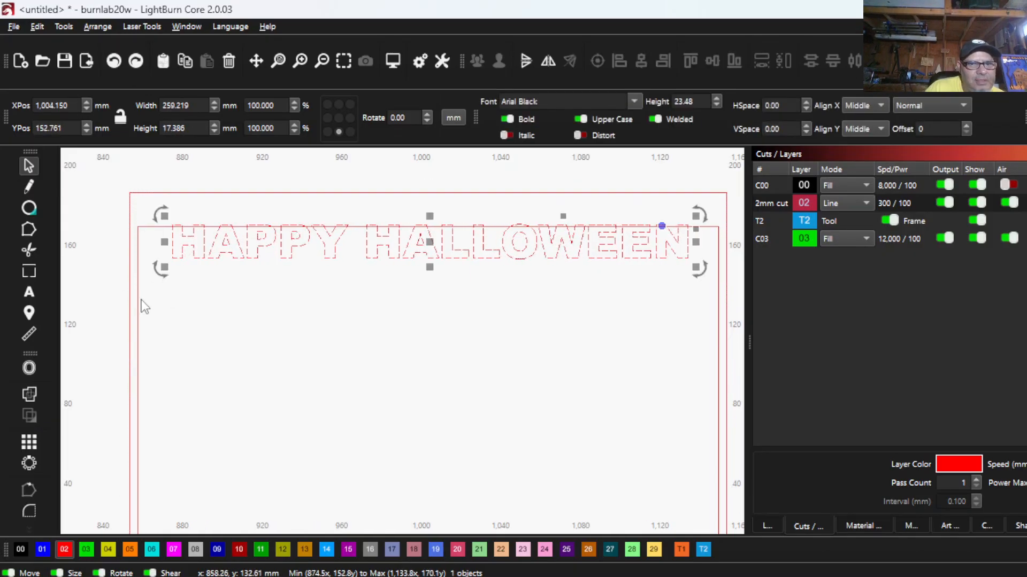
{"action": "scroll", "coordinate": [143, 306], "scroll_direction": "up", "scroll_amount": 3}
{"action": "left_click_drag", "start_coordinate": [131, 272], "coordinate": [131, 273]}
{"action": "scroll", "coordinate": [202, 297], "scroll_direction": "down", "scroll_amount": 3}
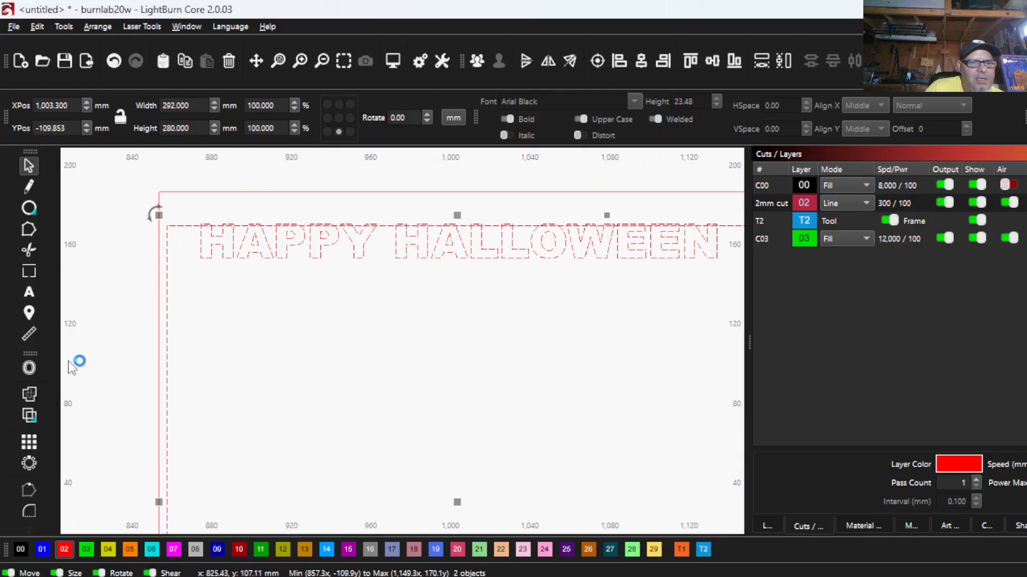
{"action": "left_click", "coordinate": [29, 417]}
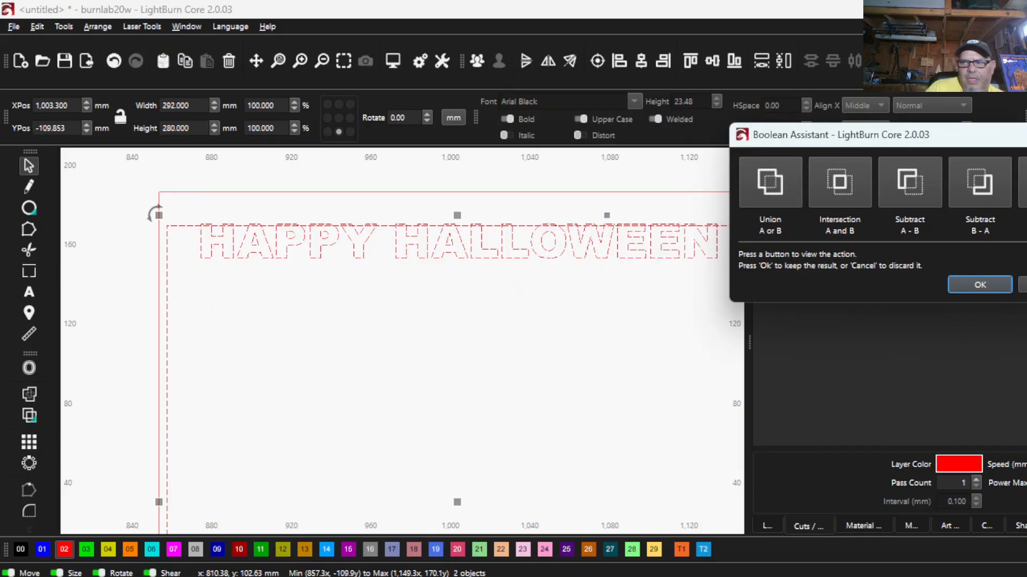
{"action": "left_click", "coordinate": [987, 177]}
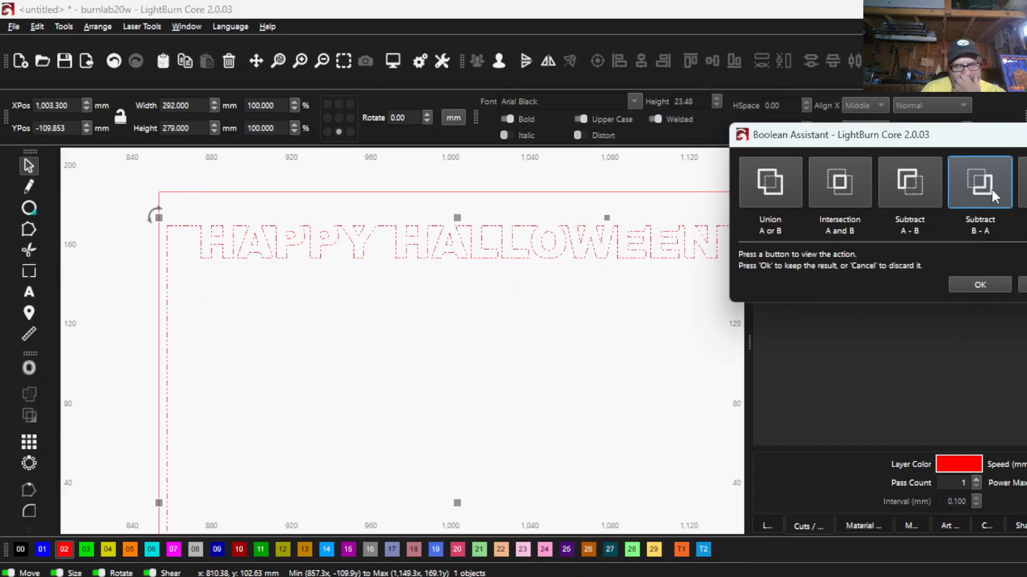
{"action": "left_click", "coordinate": [983, 284]}
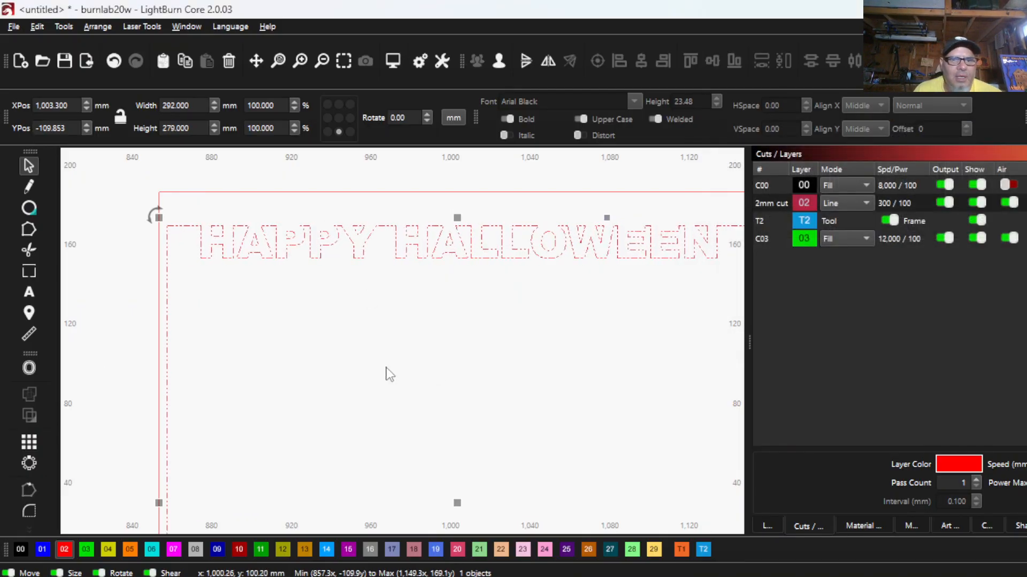
- Group the parts of the flying witch beside the HAPPY HALLOWEEN panel into one object
{"action": "scroll", "coordinate": [180, 280], "scroll_direction": "up", "scroll_amount": 1}
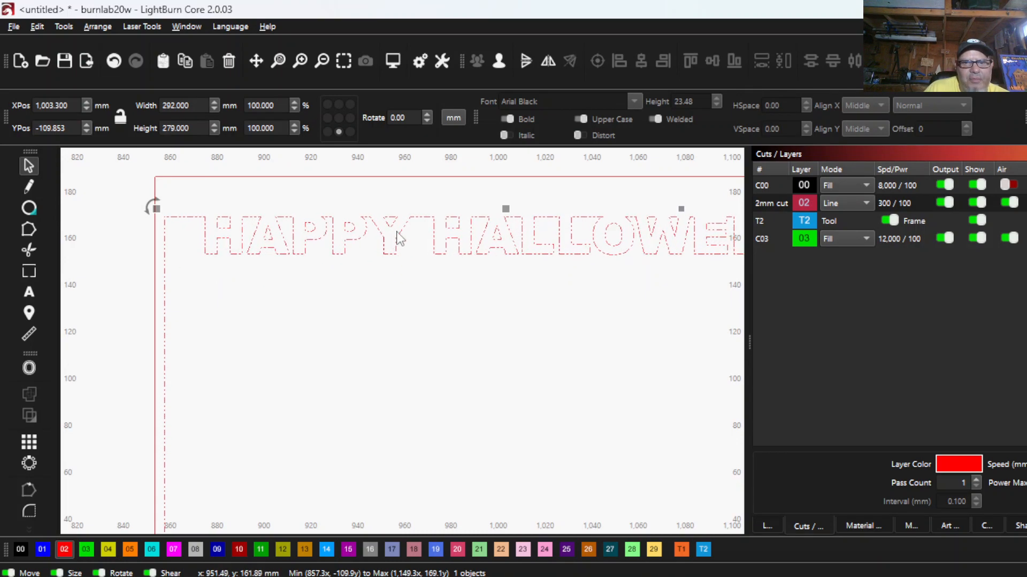
{"action": "scroll", "coordinate": [534, 257], "scroll_direction": "down", "scroll_amount": 1}
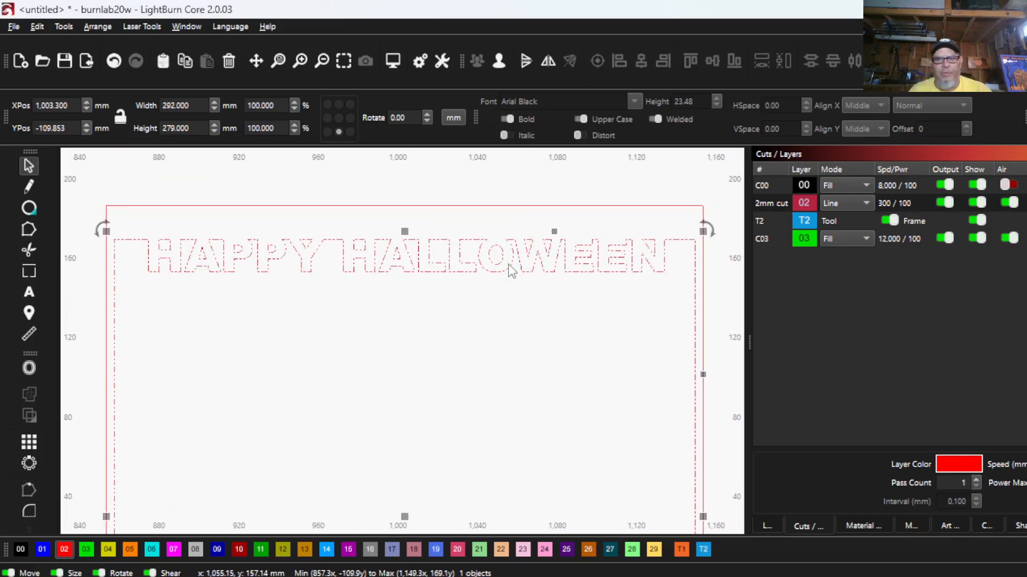
{"action": "scroll", "coordinate": [516, 284], "scroll_direction": "down", "scroll_amount": 2}
{"action": "scroll", "coordinate": [438, 283], "scroll_direction": "down", "scroll_amount": 2}
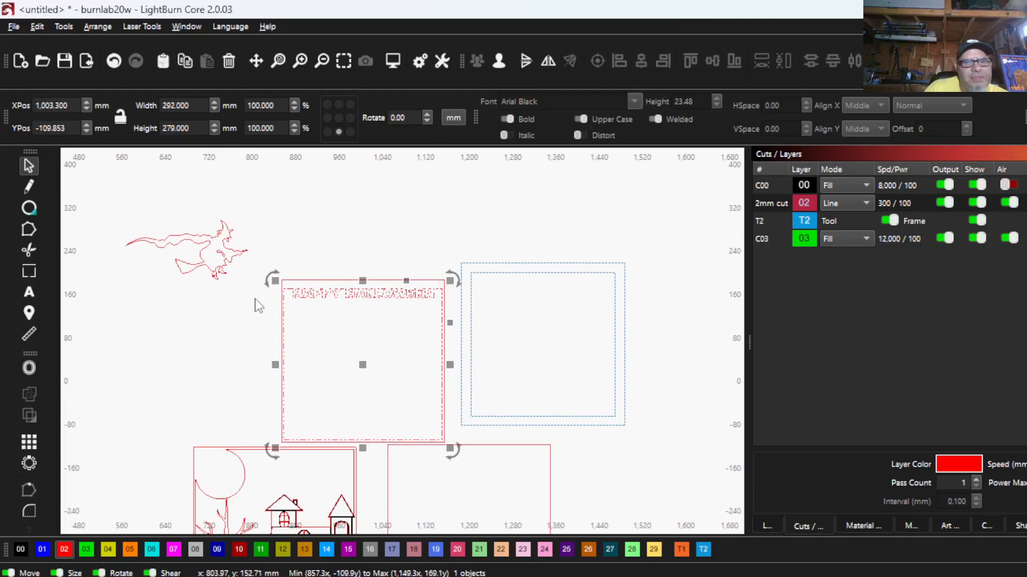
{"action": "left_click_drag", "start_coordinate": [257, 299], "coordinate": [168, 210]}
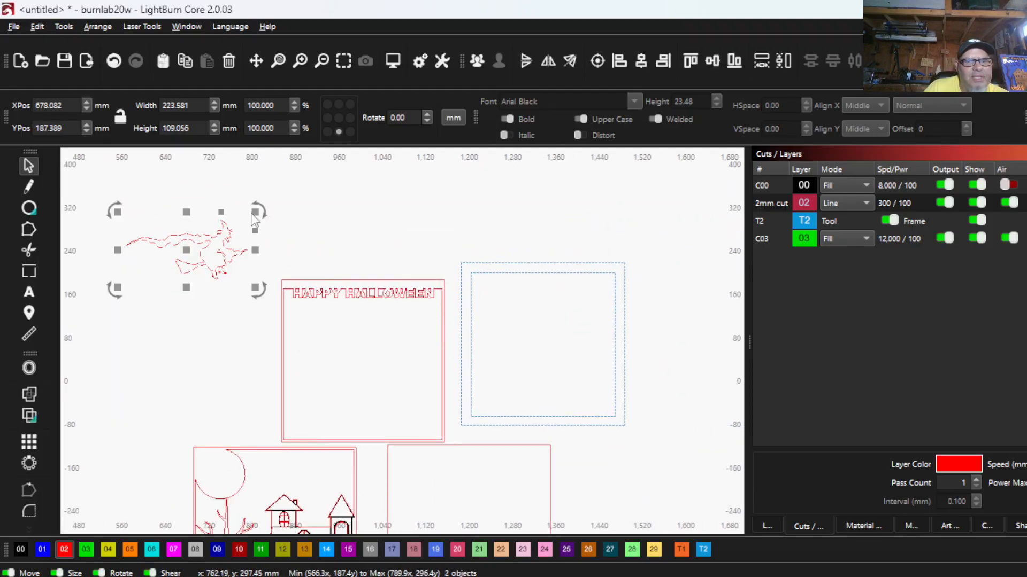
{"action": "left_click", "coordinate": [477, 61]}
- Scale the witch to about 179 × 87 mm against the house panel's moon and move it into the HAPPY HALLOWEEN frame
{"action": "scroll", "coordinate": [150, 320], "scroll_direction": "down", "scroll_amount": 2}
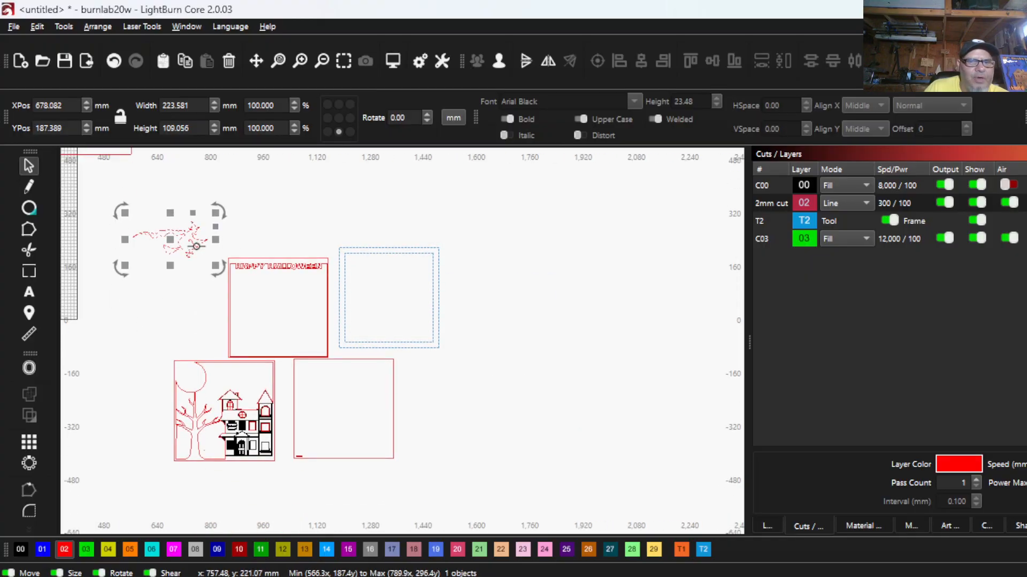
{"action": "scroll", "coordinate": [195, 244], "scroll_direction": "up", "scroll_amount": 4}
{"action": "scroll", "coordinate": [195, 244], "scroll_direction": "up", "scroll_amount": 3}
{"action": "scroll", "coordinate": [165, 242], "scroll_direction": "down", "scroll_amount": 3}
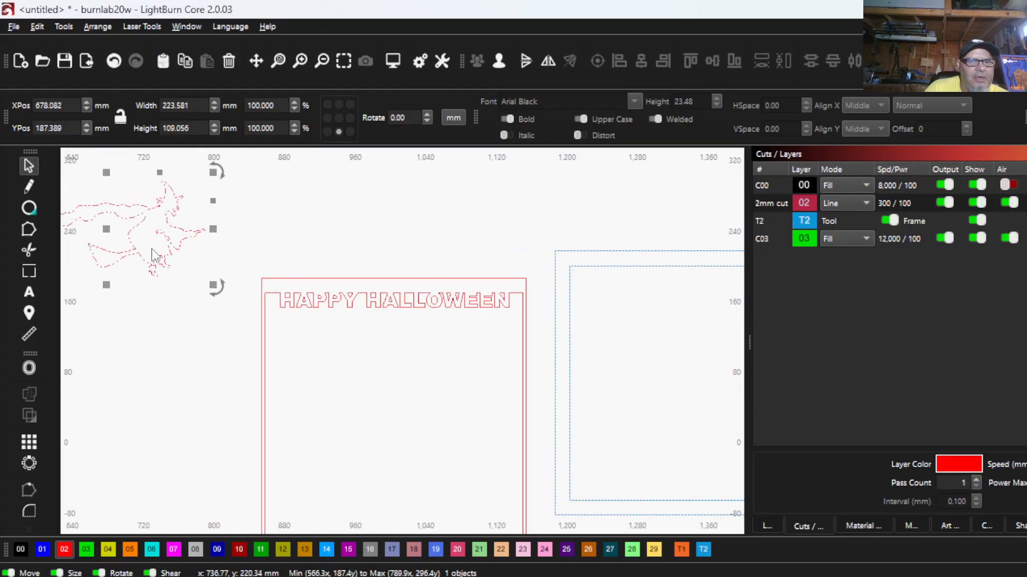
{"action": "left_click_drag", "start_coordinate": [108, 230], "coordinate": [191, 331]}
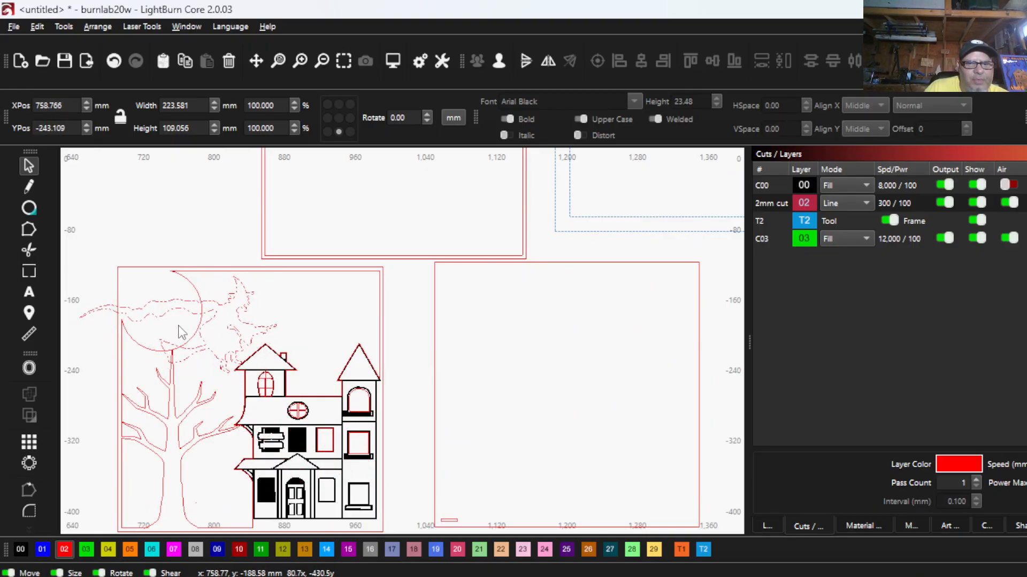
{"action": "left_click_drag", "start_coordinate": [283, 381], "coordinate": [223, 345]}
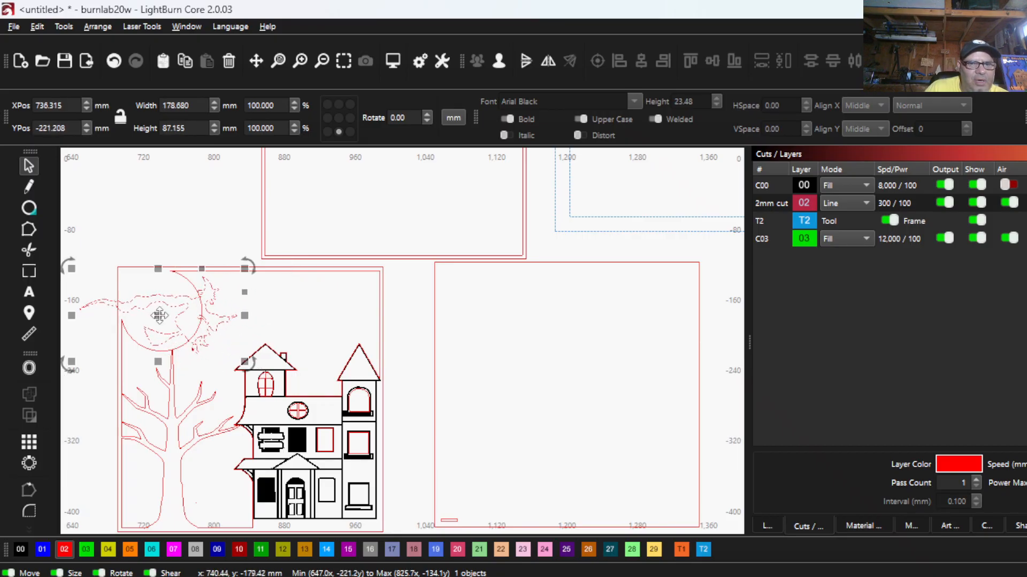
{"action": "left_click_drag", "start_coordinate": [159, 315], "coordinate": [194, 327]}
{"action": "scroll", "coordinate": [195, 326], "scroll_direction": "down", "scroll_amount": 4}
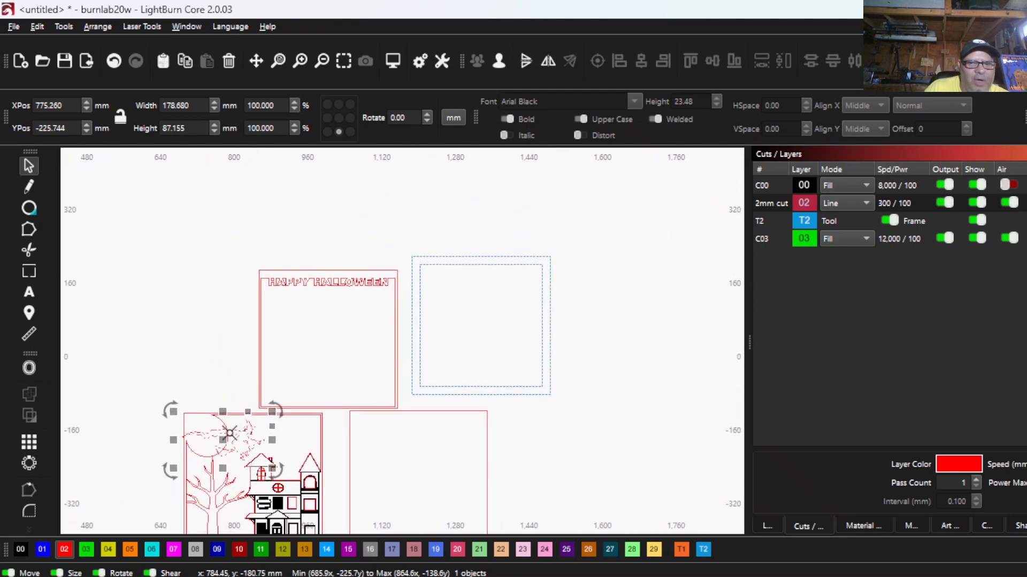
{"action": "left_click_drag", "start_coordinate": [221, 437], "coordinate": [310, 331]}
- Group the outer red frame with its HAPPY HALLOWEEN cut-out, leaving out the witch and the blue guide frame
{"action": "left_click_drag", "start_coordinate": [433, 278], "coordinate": [418, 237]}
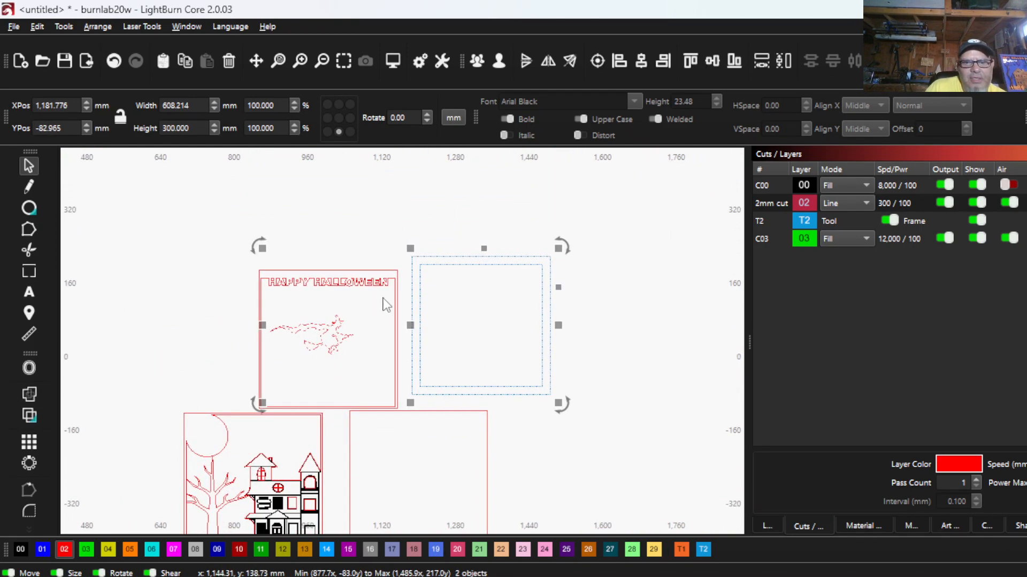
{"action": "left_click", "coordinate": [314, 302]}
{"action": "left_click_drag", "start_coordinate": [441, 275], "coordinate": [419, 230]}
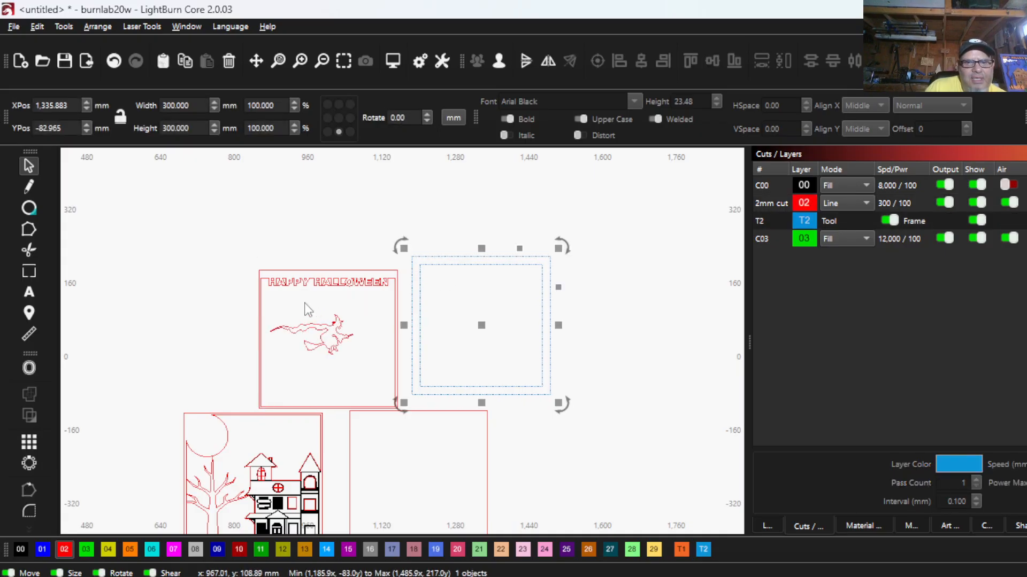
{"action": "left_click_drag", "start_coordinate": [268, 321], "coordinate": [248, 304]}
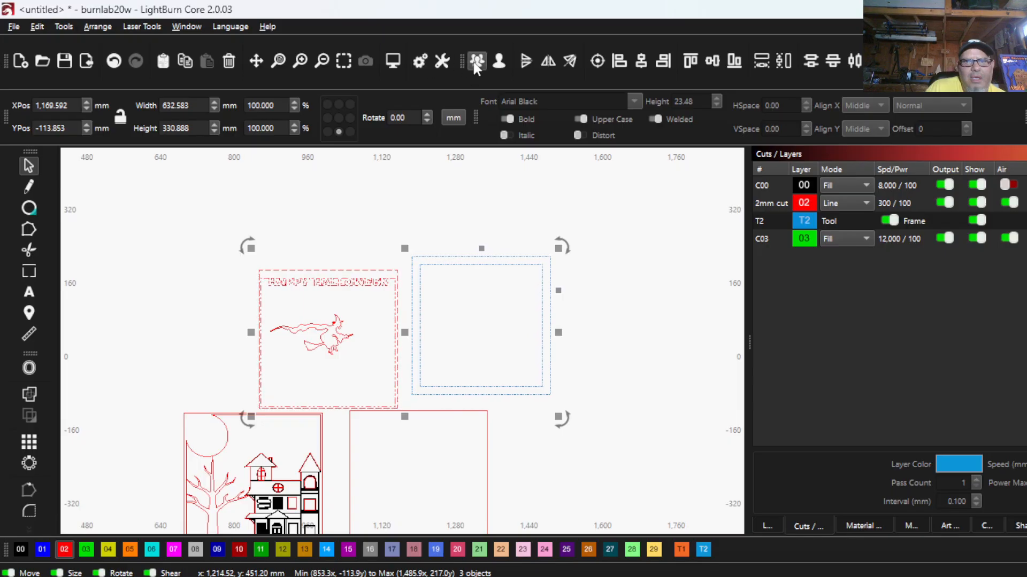
{"action": "left_click", "coordinate": [346, 229]}
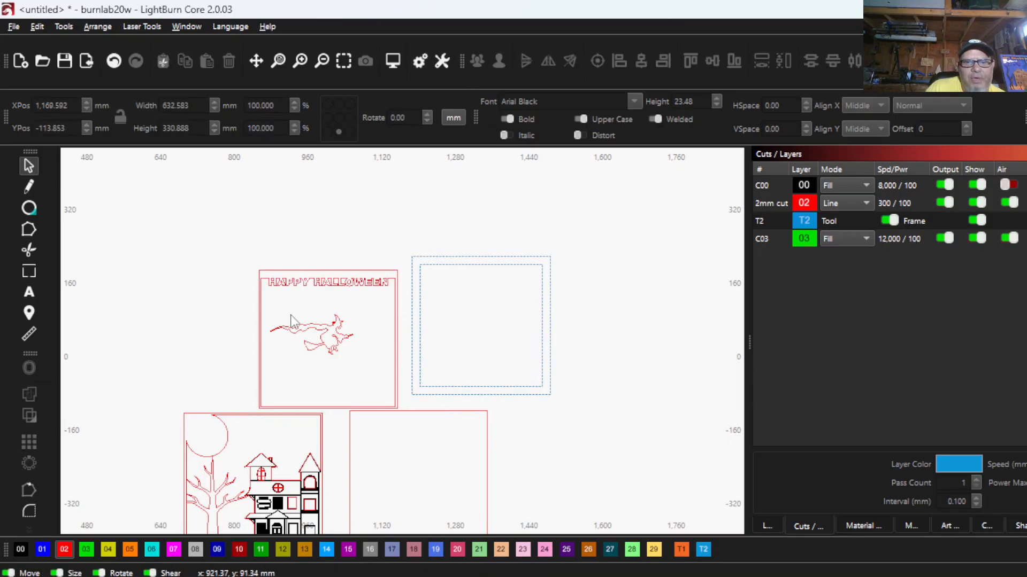
{"action": "left_click_drag", "start_coordinate": [247, 291], "coordinate": [247, 292]}
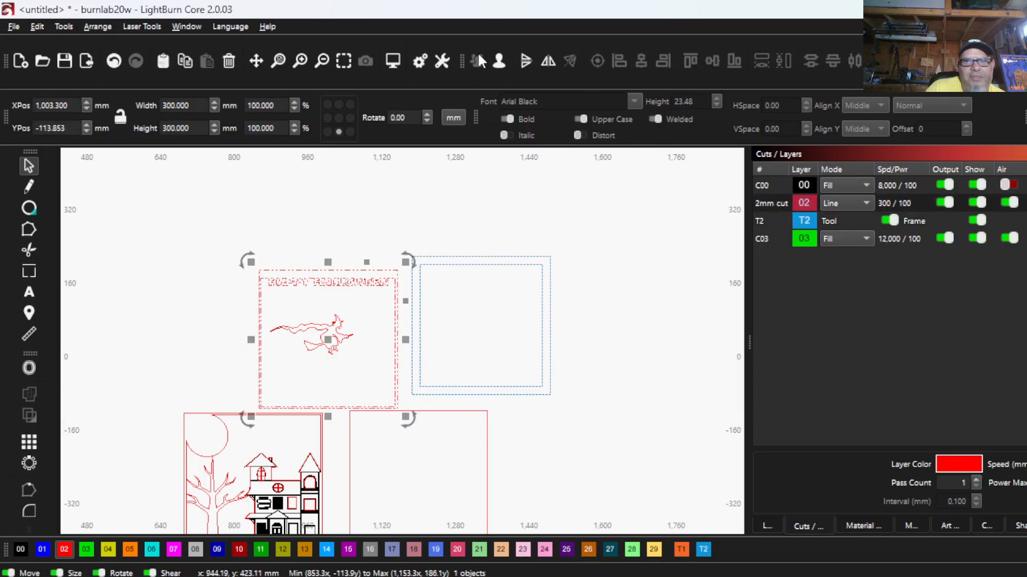
- Center the blue guide frame on the grouped HAPPY HALLOWEEN panel
{"action": "left_click_drag", "start_coordinate": [472, 291], "coordinate": [428, 236]}
{"action": "left_click", "coordinate": [282, 314], "text": "shift"}
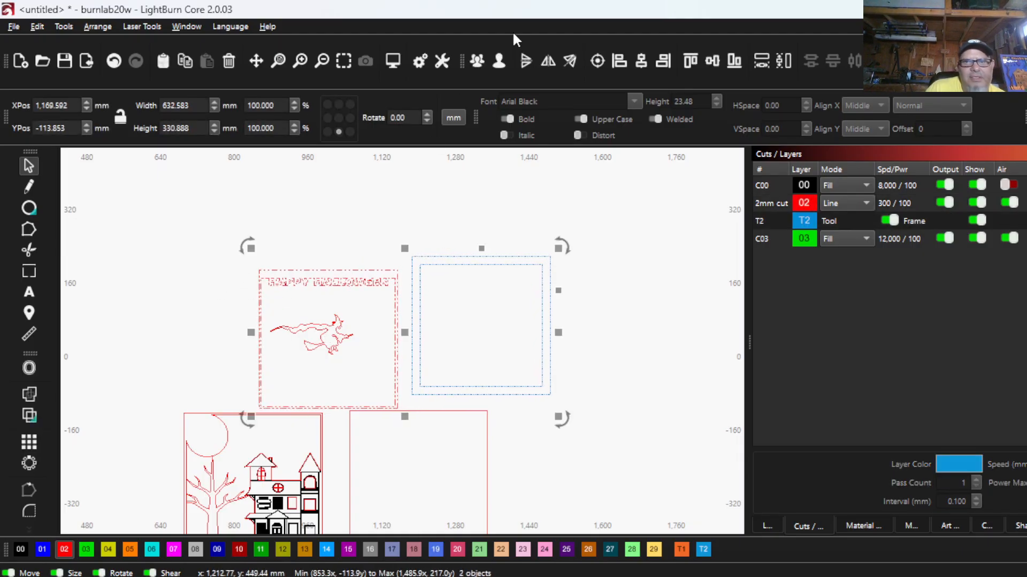
{"action": "left_click", "coordinate": [596, 61]}
{"action": "scroll", "coordinate": [309, 369], "scroll_direction": "up", "scroll_amount": 3}
{"action": "scroll", "coordinate": [309, 369], "scroll_direction": "up", "scroll_amount": 3}
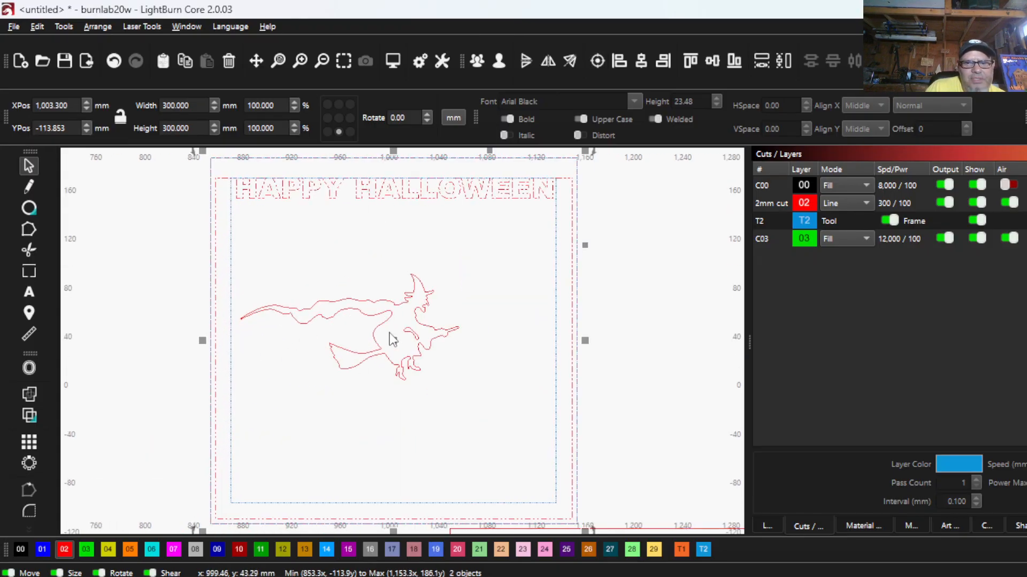
- Move the witch up beneath the lettering, with the hat overlapping HALLOWEEN and the trailing cape crossing the frame's left side
{"action": "left_click", "coordinate": [340, 285]}
{"action": "left_click", "coordinate": [361, 325]}
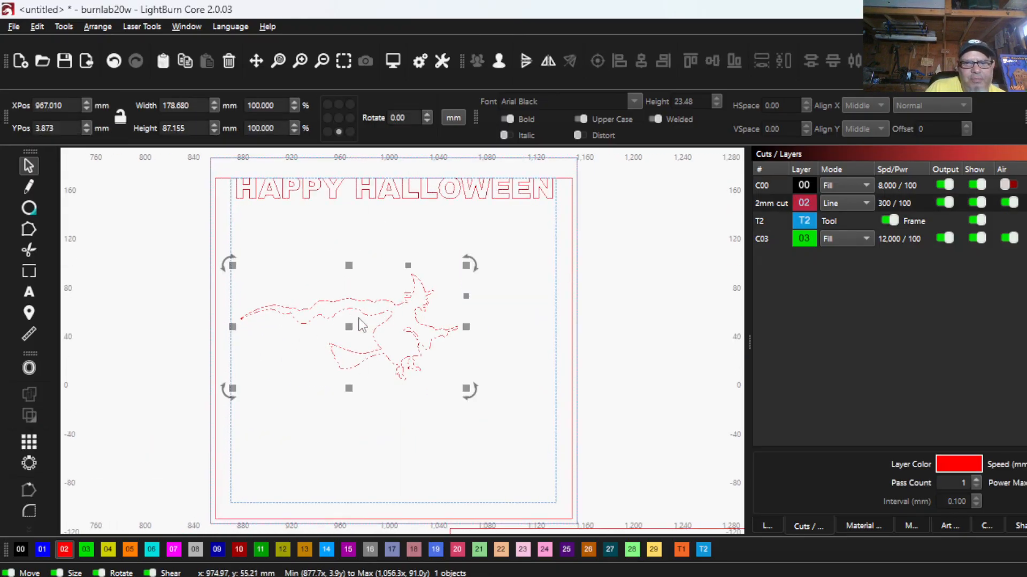
{"action": "left_click_drag", "start_coordinate": [349, 327], "coordinate": [300, 256]}
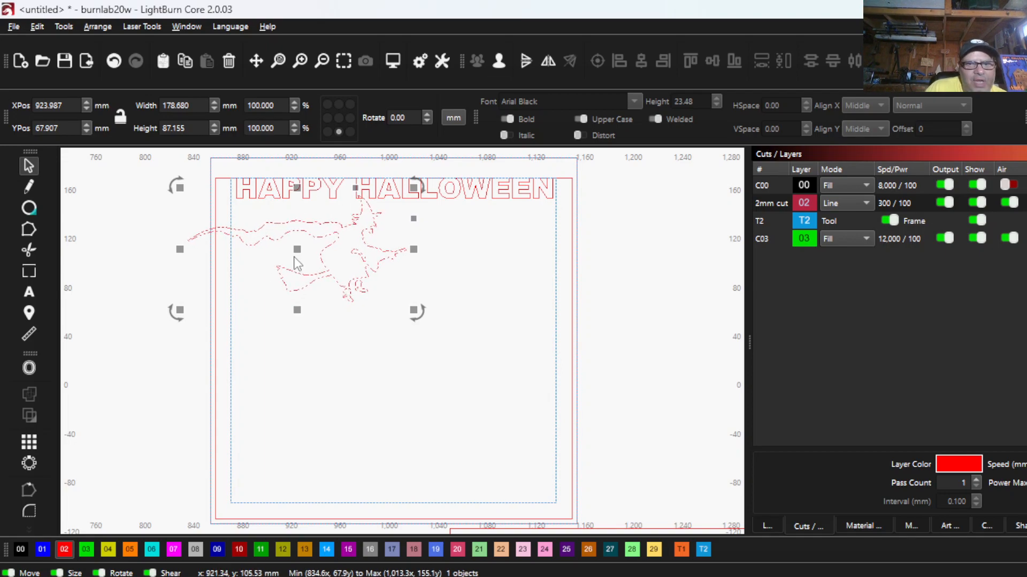
{"action": "mouse_move", "coordinate": [293, 252]}
{"action": "left_mouse_down"}
{"action": "mouse_move", "coordinate": [265, 248]}
{"action": "mouse_move", "coordinate": [370, 236]}
{"action": "mouse_move", "coordinate": [292, 246]}
{"action": "mouse_move", "coordinate": [266, 262]}
{"action": "mouse_move", "coordinate": [270, 252]}
{"action": "mouse_move", "coordinate": [299, 256]}
{"action": "left_mouse_up"}
{"action": "scroll", "coordinate": [212, 235], "scroll_direction": "down", "scroll_amount": 4}
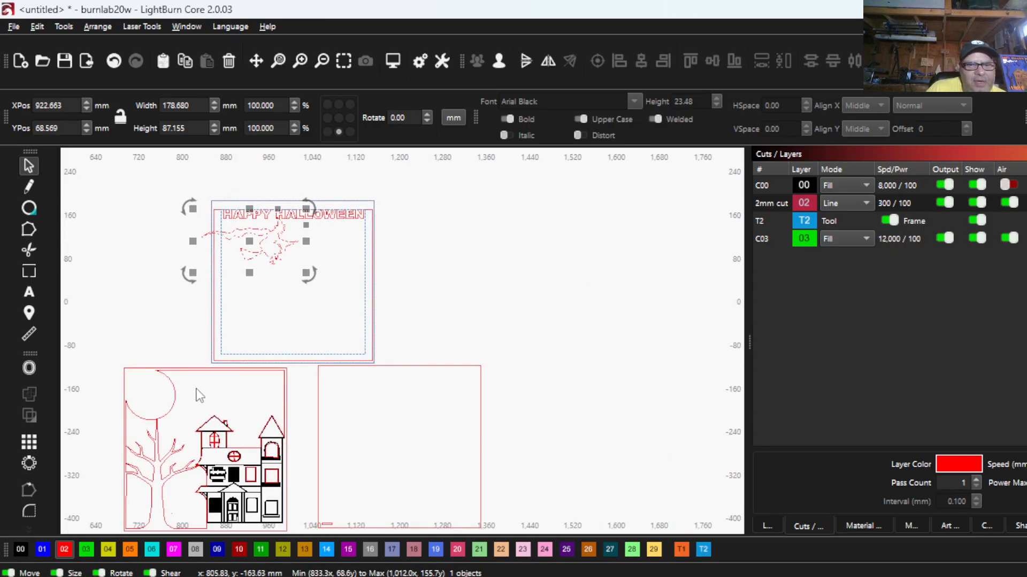
- Scale the witch to about 158 × 77 mm and reposition it so the hat tip overlaps the H of HALLOWEEN
{"action": "scroll", "coordinate": [262, 374], "scroll_direction": "up", "scroll_amount": 5}
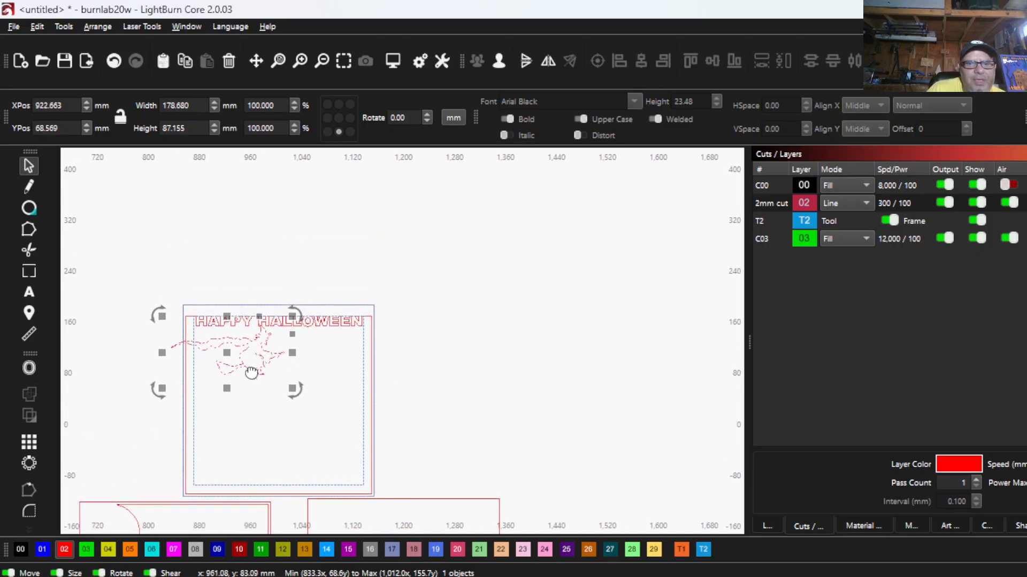
{"action": "scroll", "coordinate": [265, 378], "scroll_direction": "up", "scroll_amount": 1}
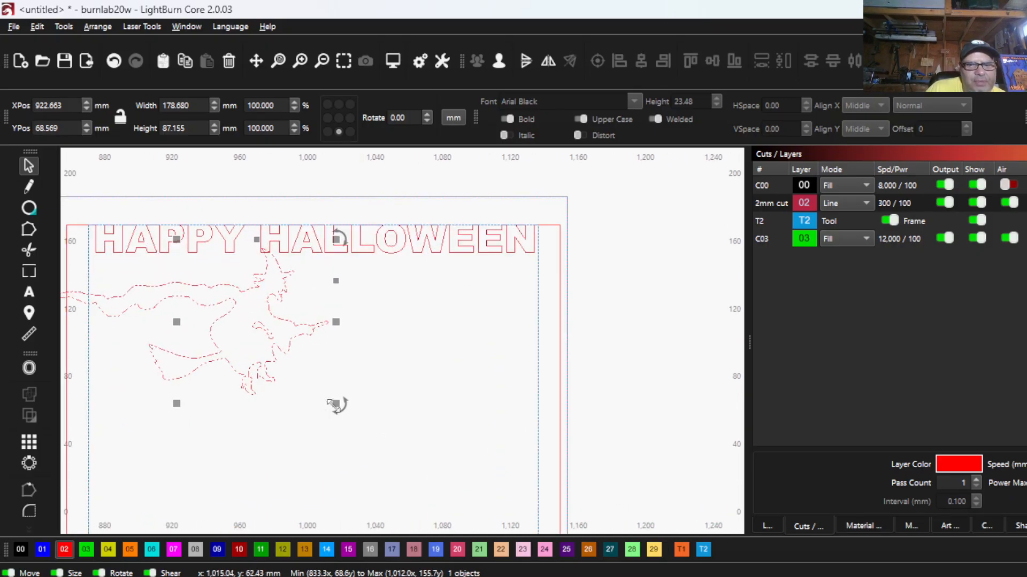
{"action": "left_click_drag", "start_coordinate": [333, 405], "coordinate": [319, 395]}
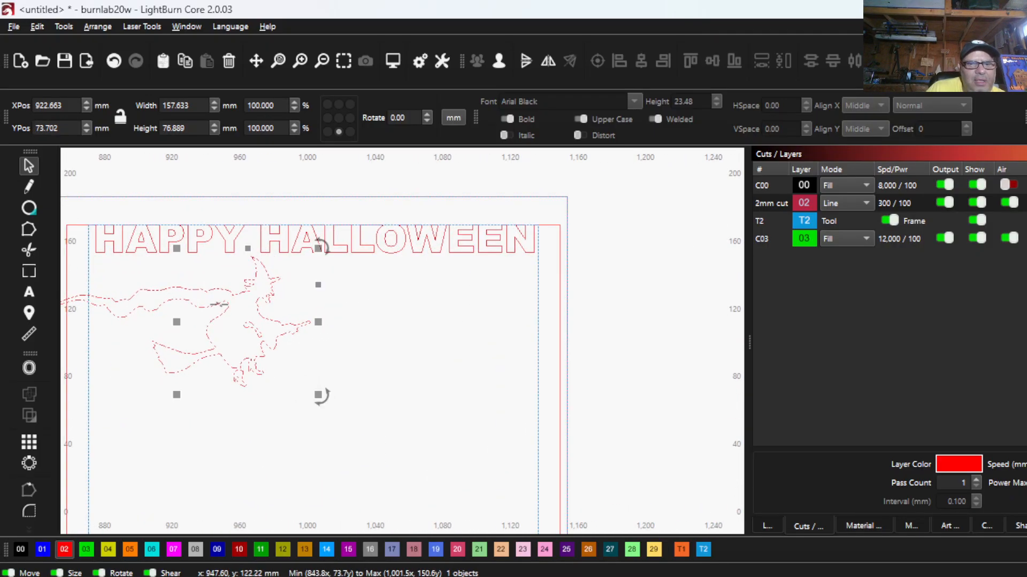
{"action": "left_click_drag", "start_coordinate": [178, 323], "coordinate": [192, 323]}
{"action": "scroll", "coordinate": [263, 265], "scroll_direction": "up", "scroll_amount": 7}
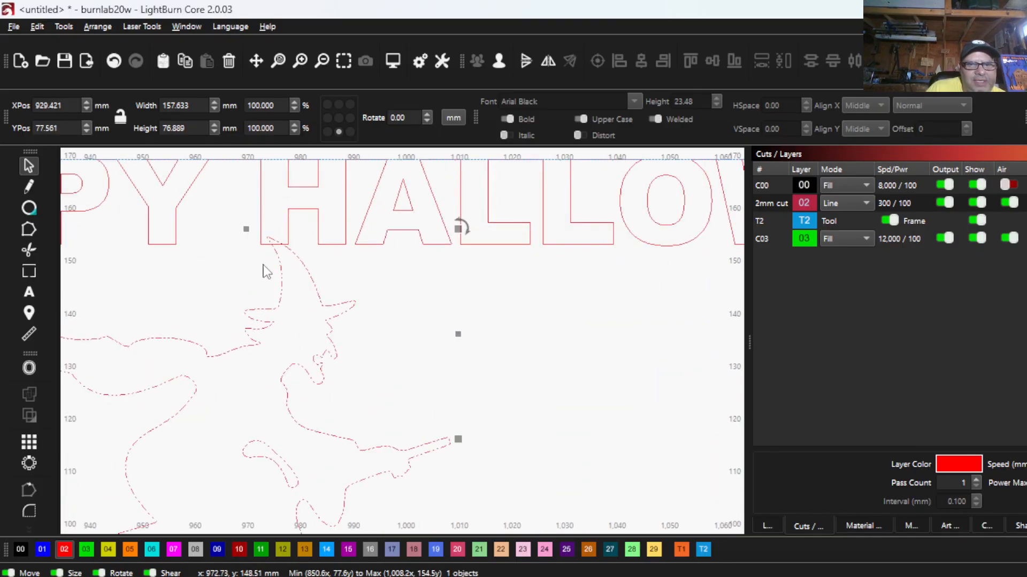
{"action": "scroll", "coordinate": [263, 263], "scroll_direction": "down", "scroll_amount": 6}
{"action": "left_click_drag", "start_coordinate": [259, 273], "coordinate": [416, 280]}
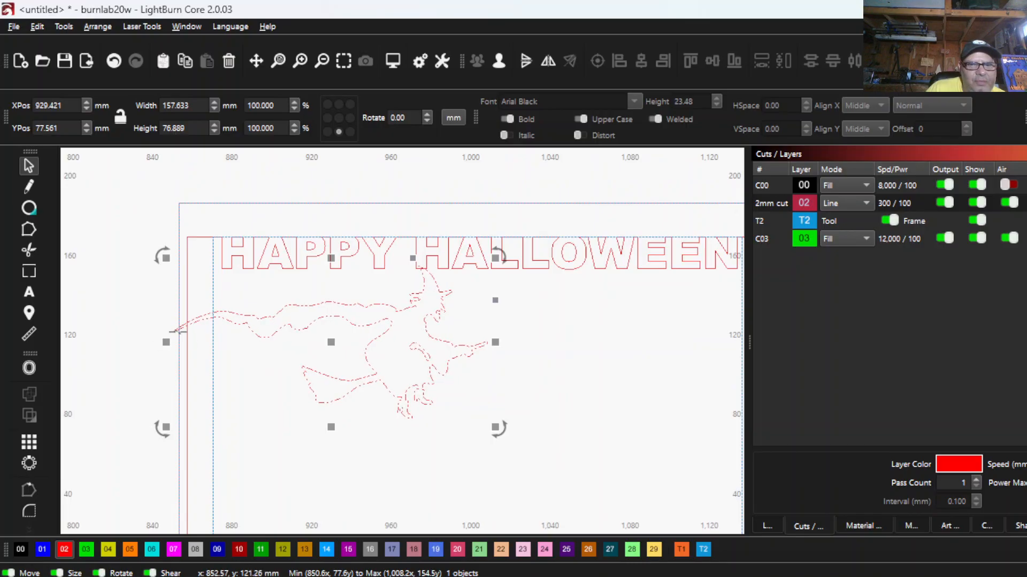
{"action": "left_click", "coordinate": [262, 260], "text": "shift"}
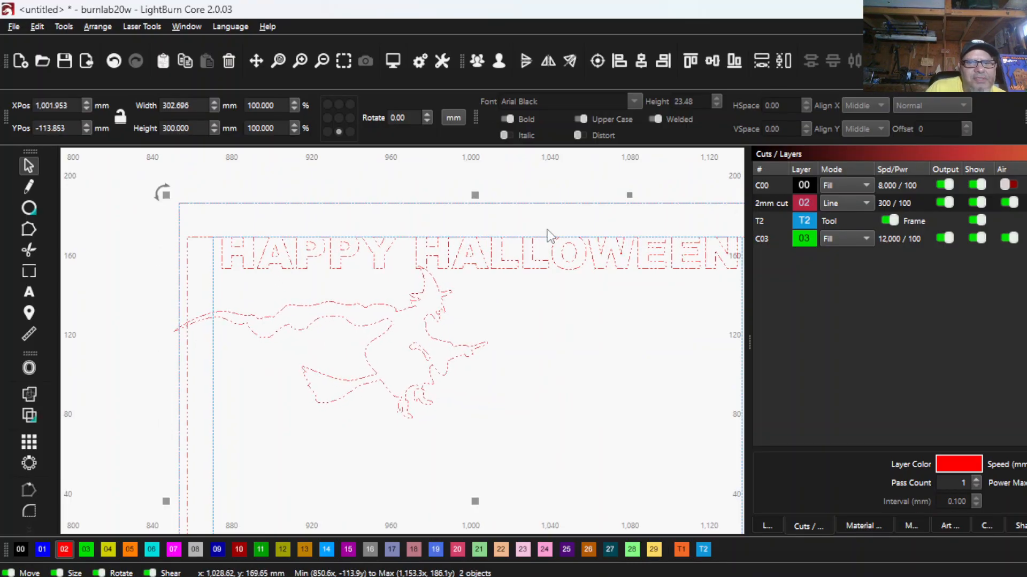
{"action": "left_click", "coordinate": [29, 414]}
{"action": "left_click", "coordinate": [983, 201]}
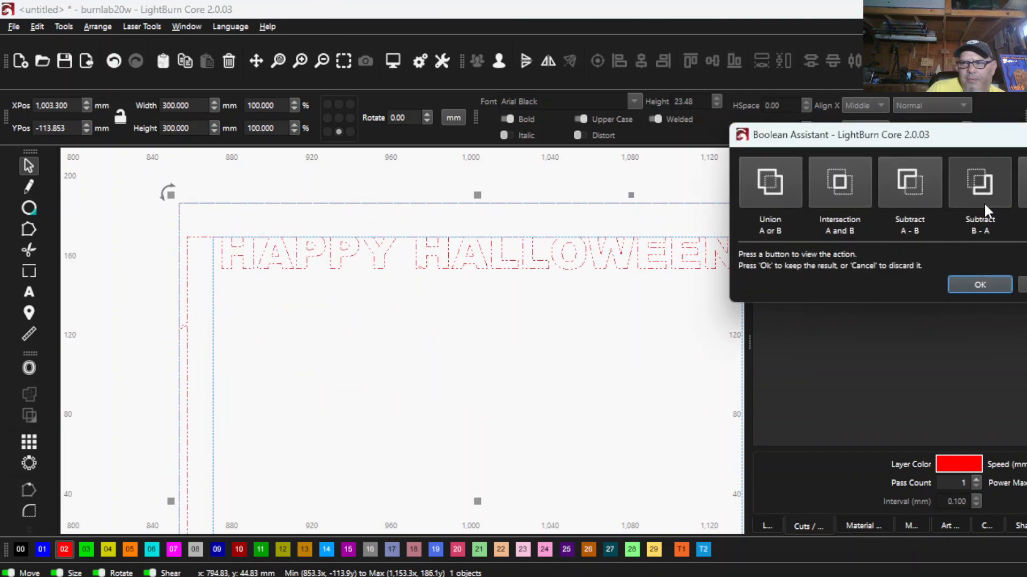
{"action": "left_click", "coordinate": [925, 168]}
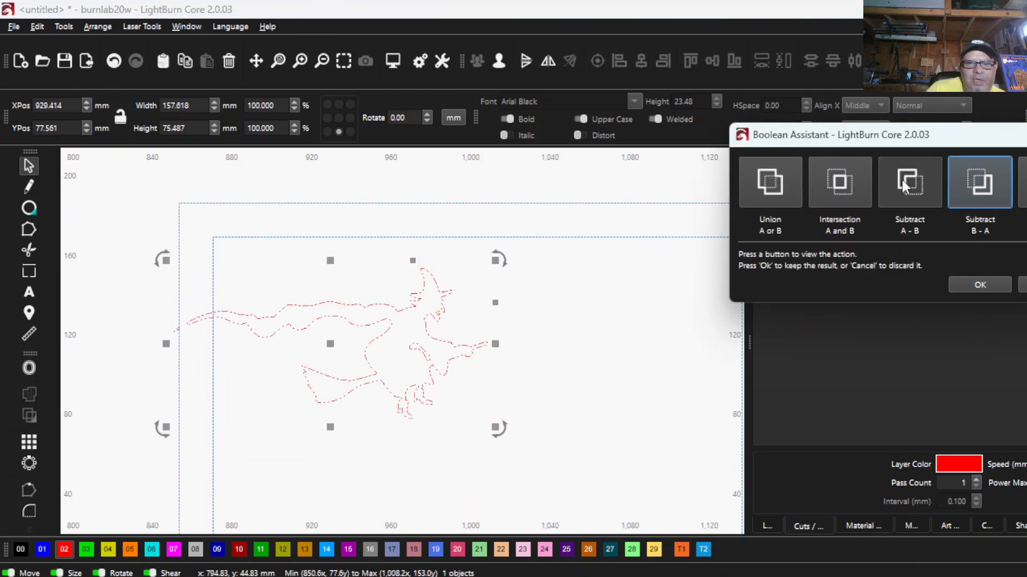
{"action": "left_click", "coordinate": [870, 174]}
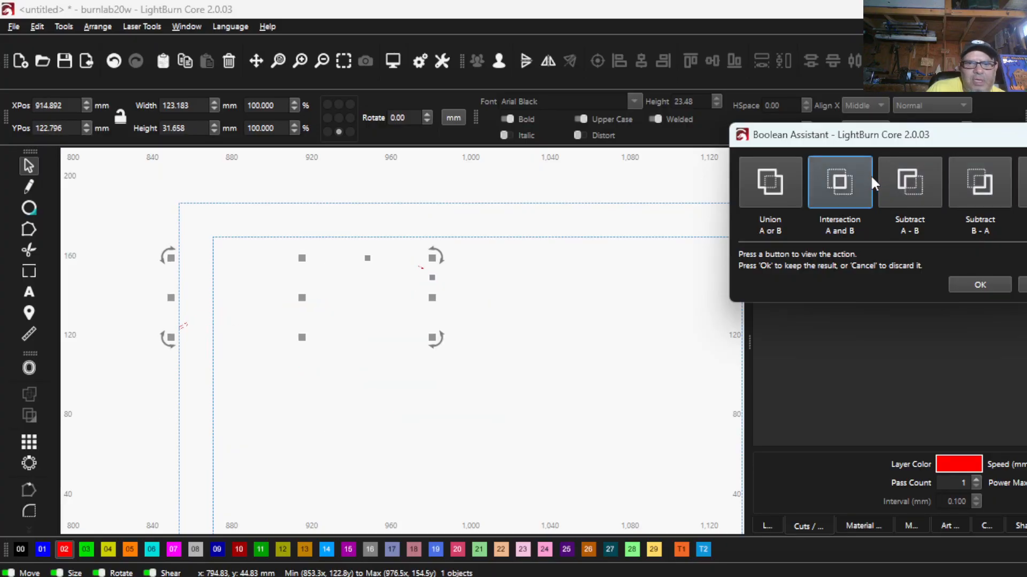
{"action": "left_click", "coordinate": [781, 199]}
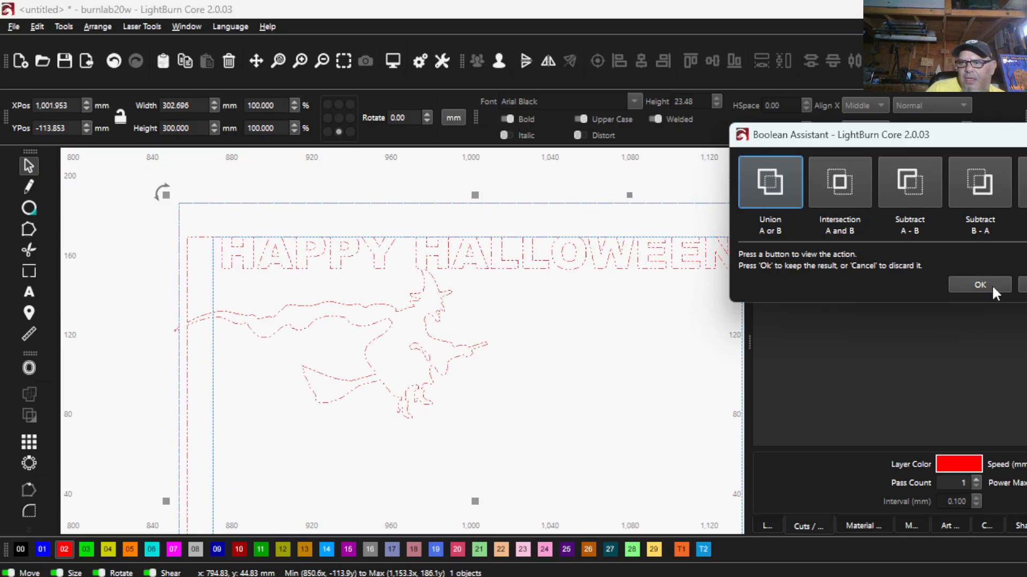
{"action": "left_click", "coordinate": [1022, 285]}
- Ungroup the HAPPY HALLOWEEN panel so the outer frame separates from the lettered cut-out
{"action": "scroll", "coordinate": [122, 357], "scroll_direction": "up", "scroll_amount": 3}
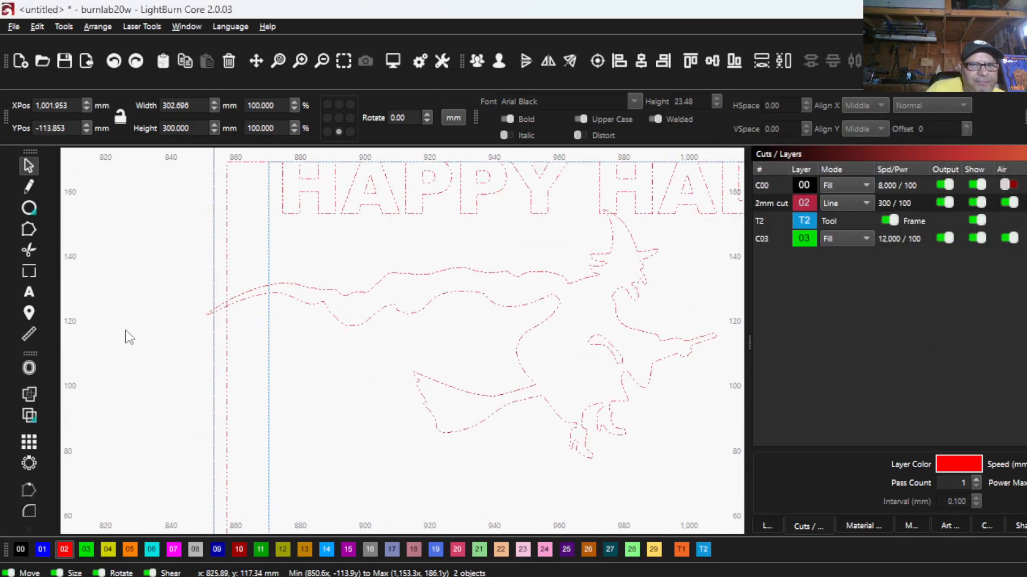
{"action": "left_click", "coordinate": [165, 321]}
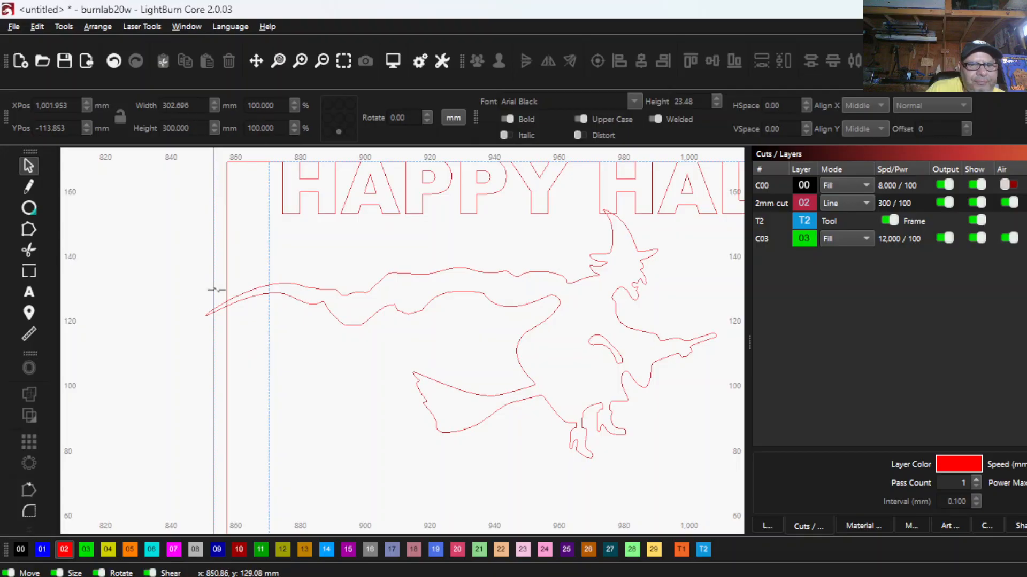
{"action": "left_click", "coordinate": [227, 191]}
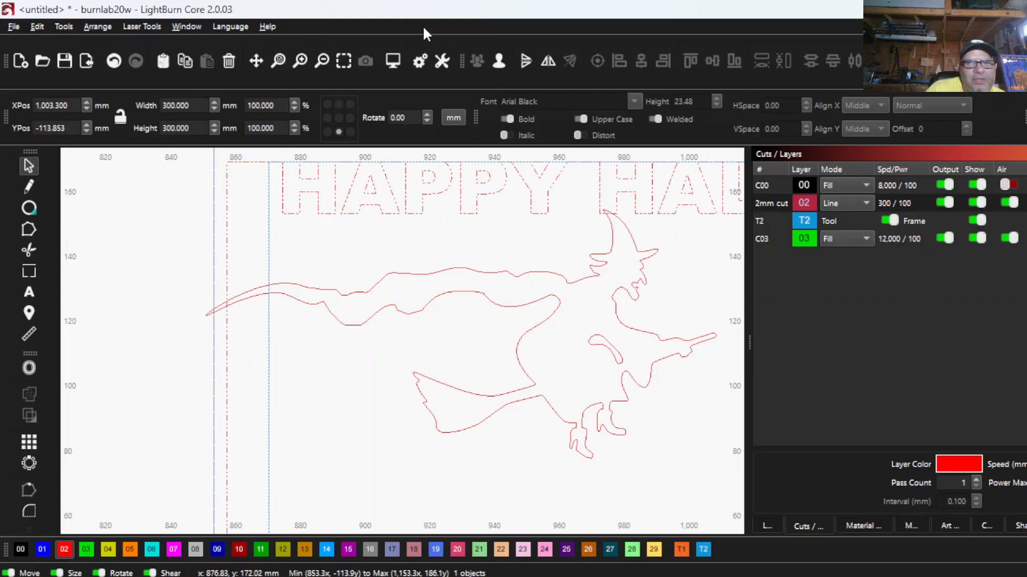
{"action": "left_click", "coordinate": [500, 61]}
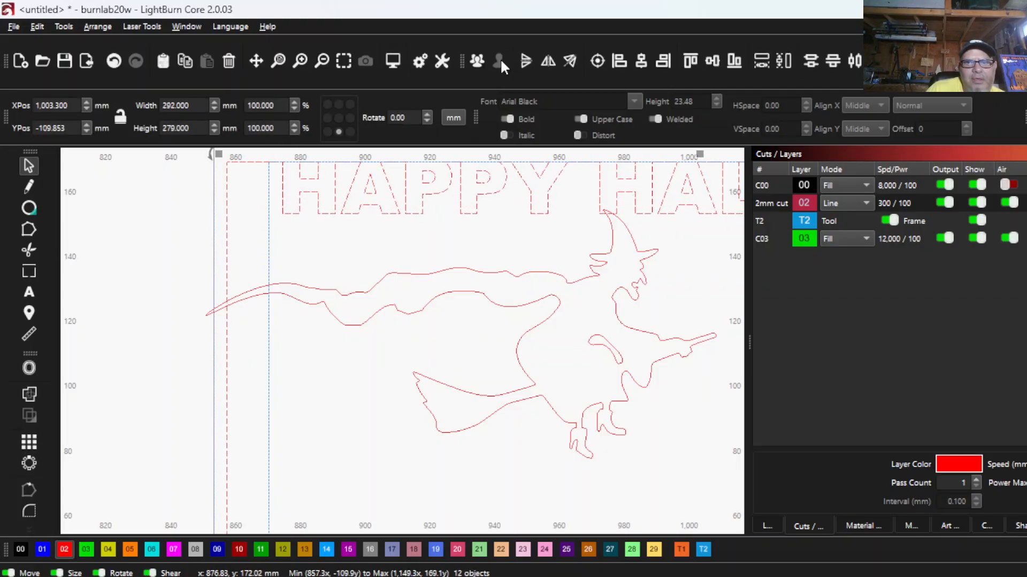
{"action": "left_click", "coordinate": [173, 225]}
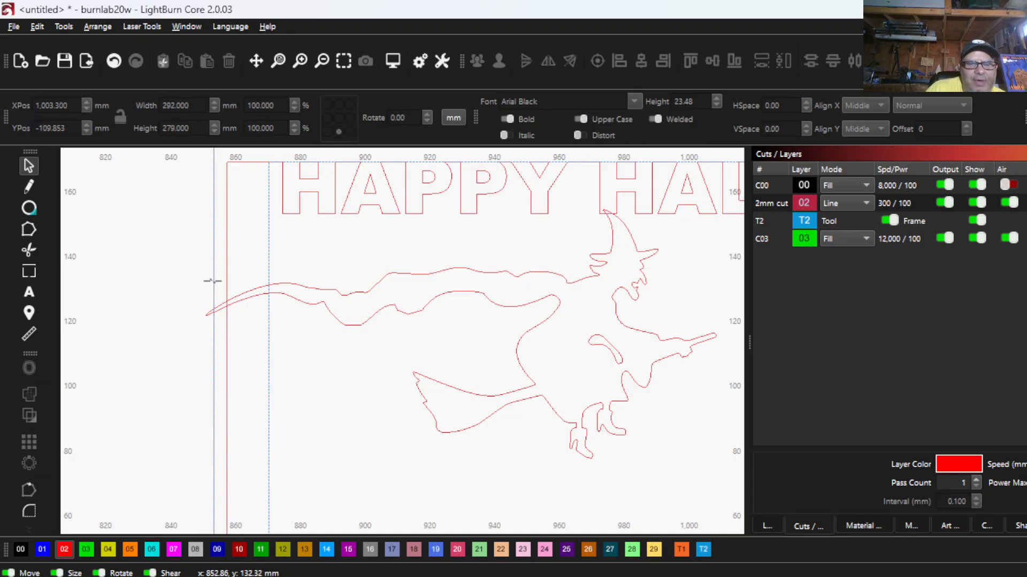
- Move the blue guide frame off toward the right side of the HAPPY HALLOWEEN panel
{"action": "scroll", "coordinate": [213, 281], "scroll_direction": "down", "scroll_amount": 3}
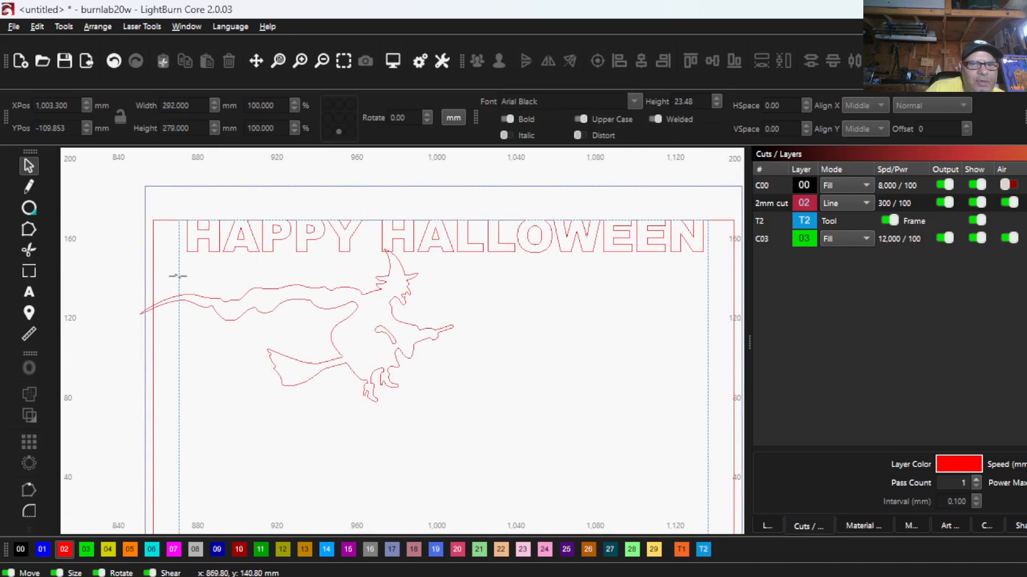
{"action": "left_click", "coordinate": [179, 276]}
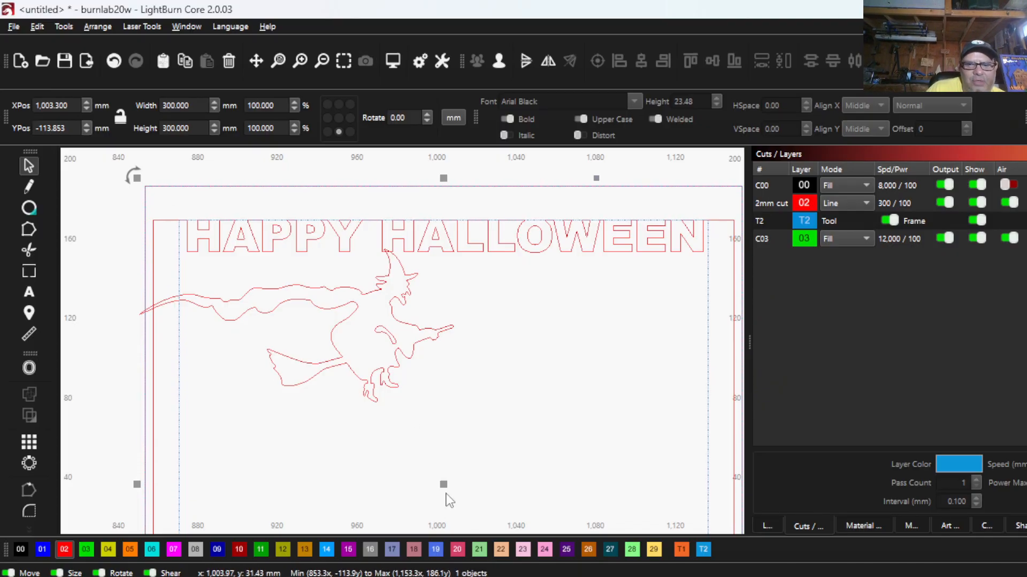
{"action": "left_click_drag", "start_coordinate": [445, 485], "coordinate": [686, 422]}
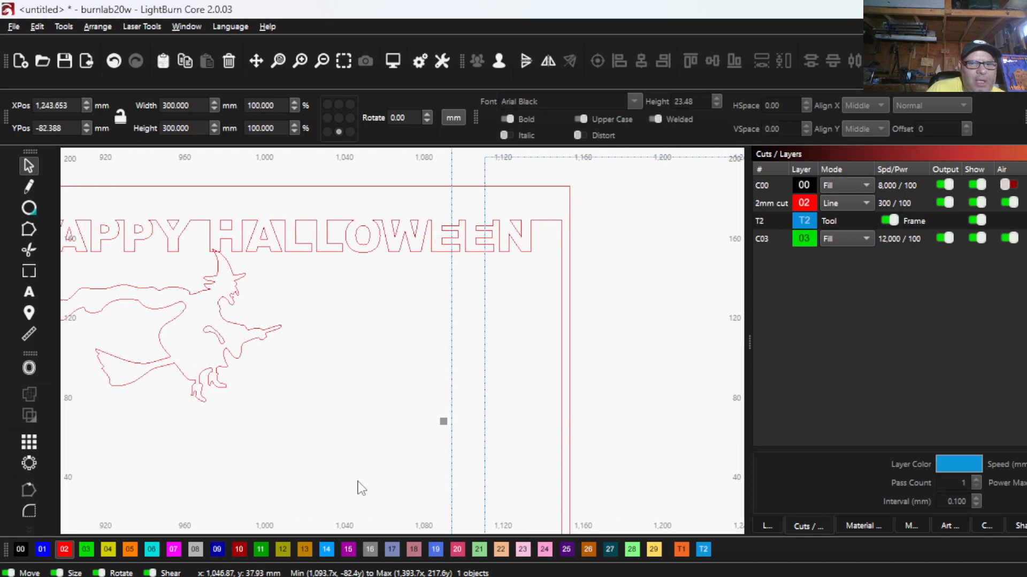
{"action": "scroll", "coordinate": [84, 501], "scroll_direction": "down", "scroll_amount": 1}
{"action": "left_click_drag", "start_coordinate": [84, 501], "coordinate": [232, 451]}
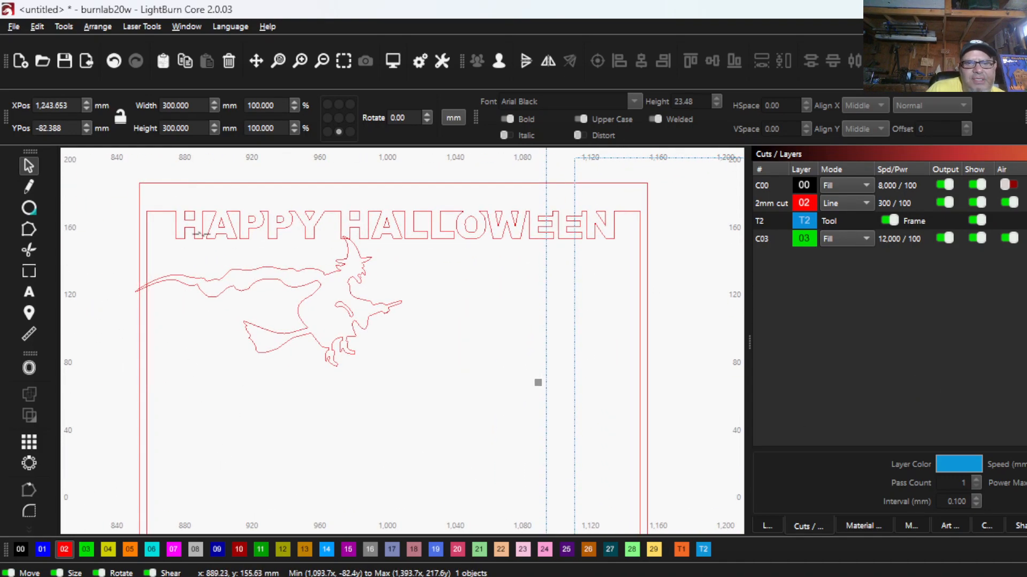
- Try the Boolean Subtract B - A operation on the witch and the lettered HAPPY HALLOWEEN cut-out
{"action": "left_click_drag", "start_coordinate": [317, 274], "coordinate": [316, 273]}
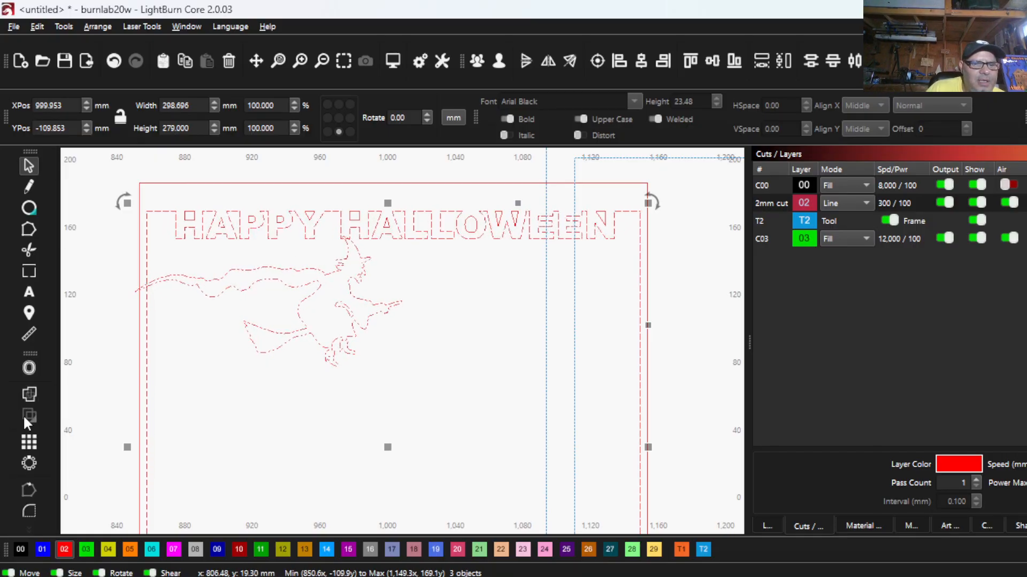
{"action": "left_click", "coordinate": [211, 344]}
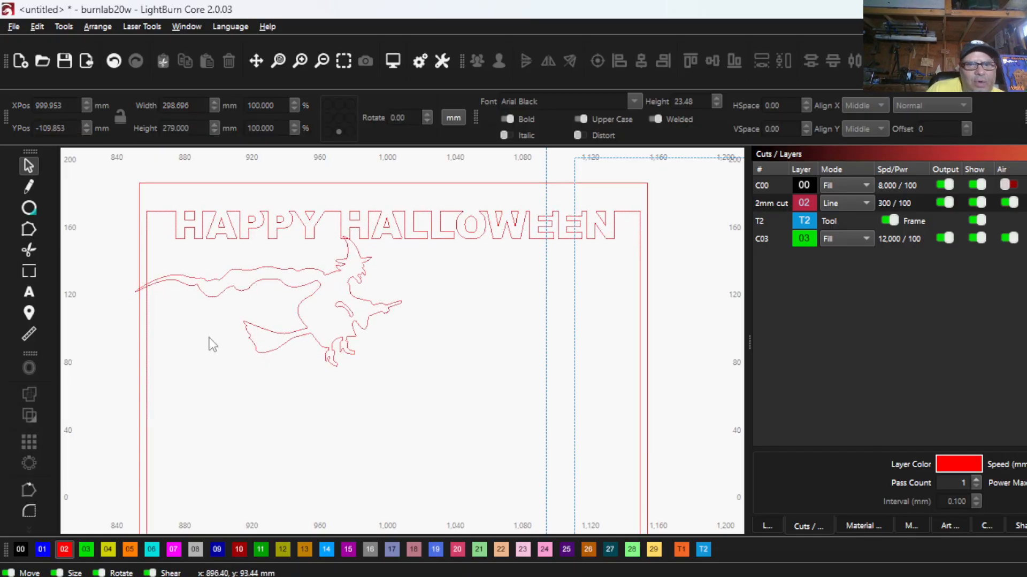
{"action": "scroll", "coordinate": [213, 340], "scroll_direction": "up", "scroll_amount": 2}
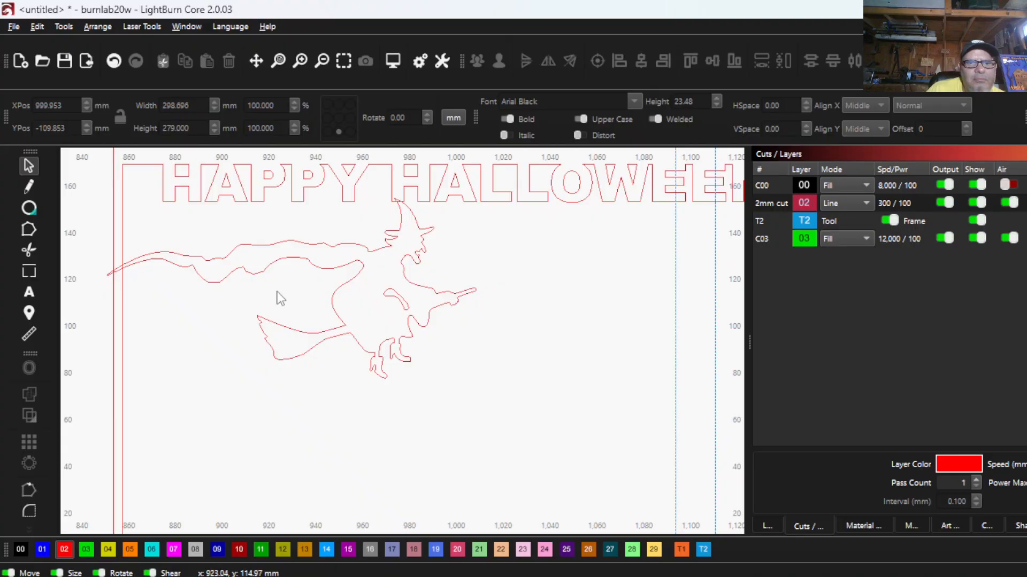
{"action": "left_click_drag", "start_coordinate": [247, 255], "coordinate": [247, 253]}
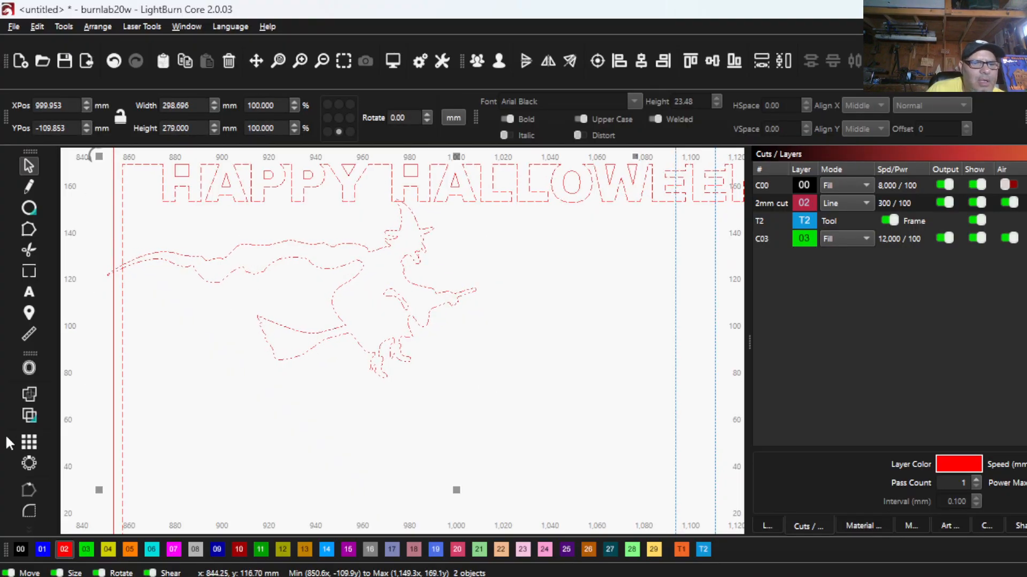
{"action": "left_click", "coordinate": [27, 416]}
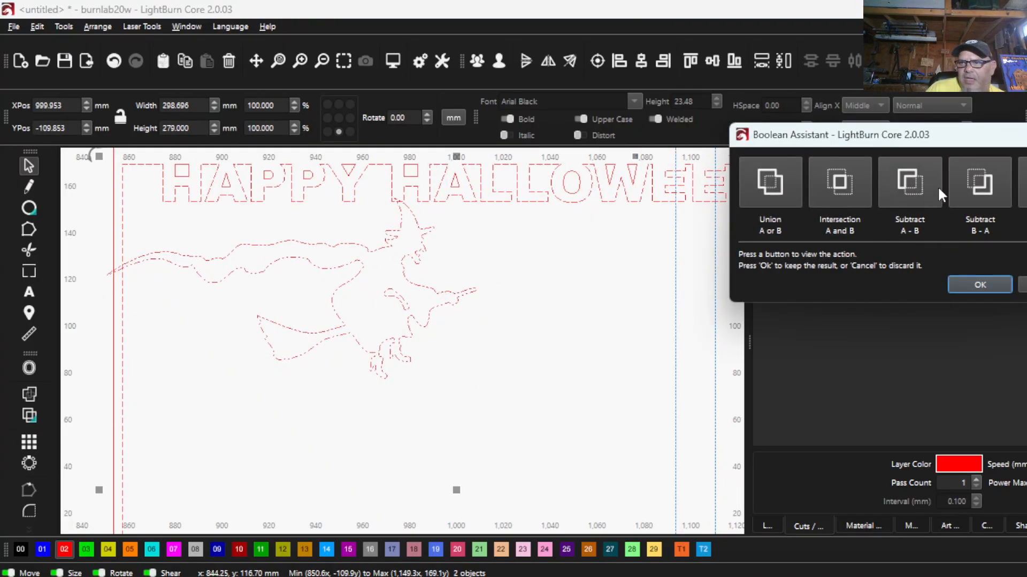
{"action": "left_click", "coordinate": [986, 185]}
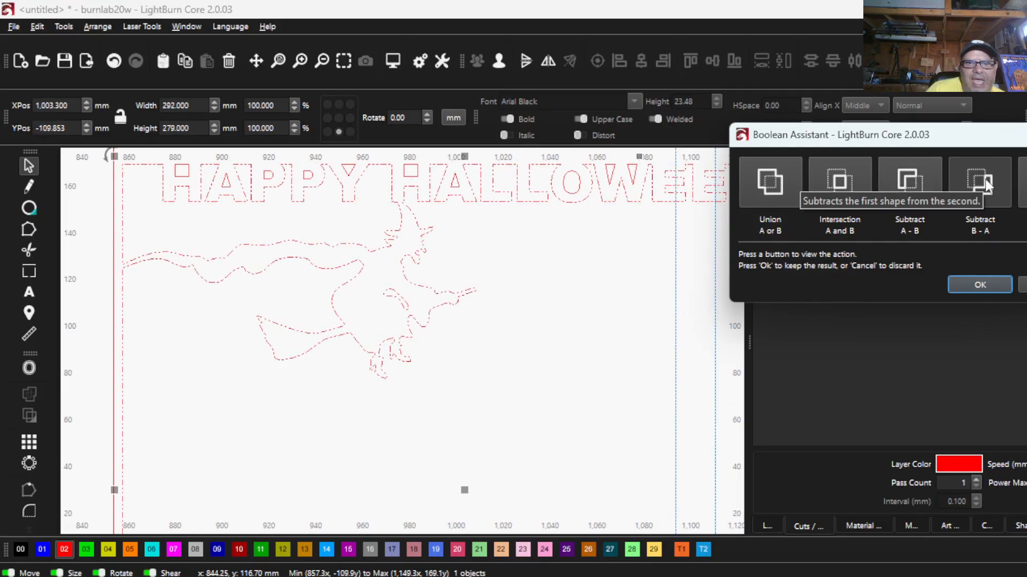
{"action": "left_click", "coordinate": [987, 185]}
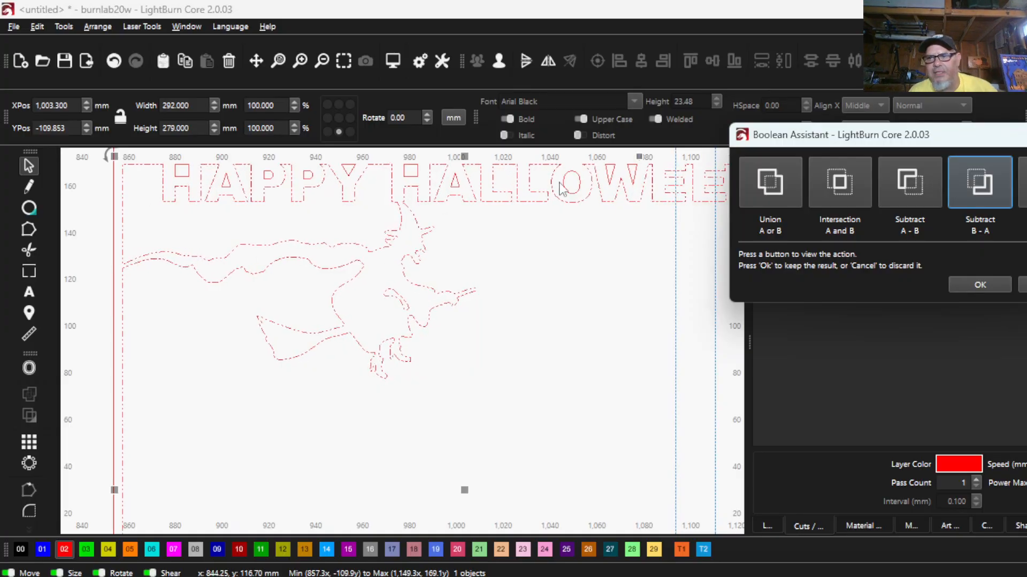
{"action": "left_click", "coordinate": [985, 186]}
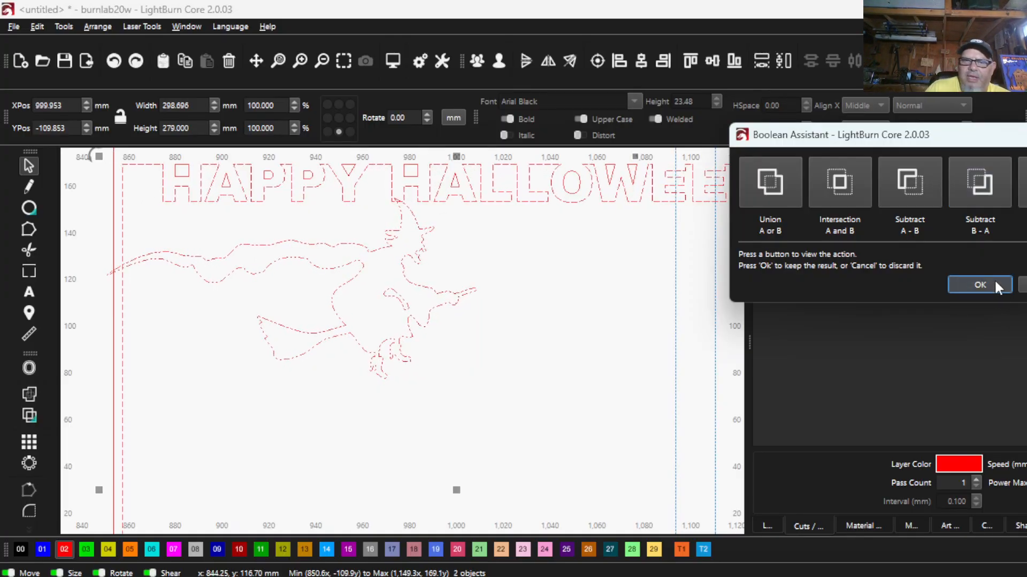
{"action": "left_click", "coordinate": [980, 284]}
- Shift the blue guide frame further right until it is completely clear of the HAPPY HALLOWEEN panel
{"action": "scroll", "coordinate": [513, 399], "scroll_direction": "down", "scroll_amount": 5}
{"action": "left_click", "coordinate": [667, 290]}
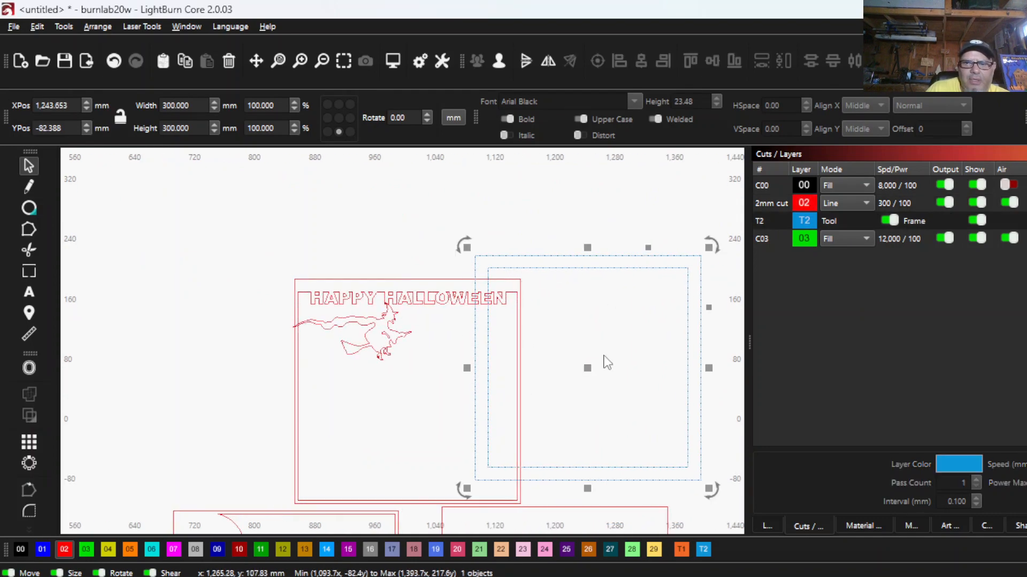
{"action": "left_click_drag", "start_coordinate": [587, 372], "coordinate": [680, 367]}
- Try to move the ungrouped HAPPY HALLOWEEN panel into the gap beneath the haunted house panel
{"action": "scroll", "coordinate": [280, 367], "scroll_direction": "down", "scroll_amount": 6}
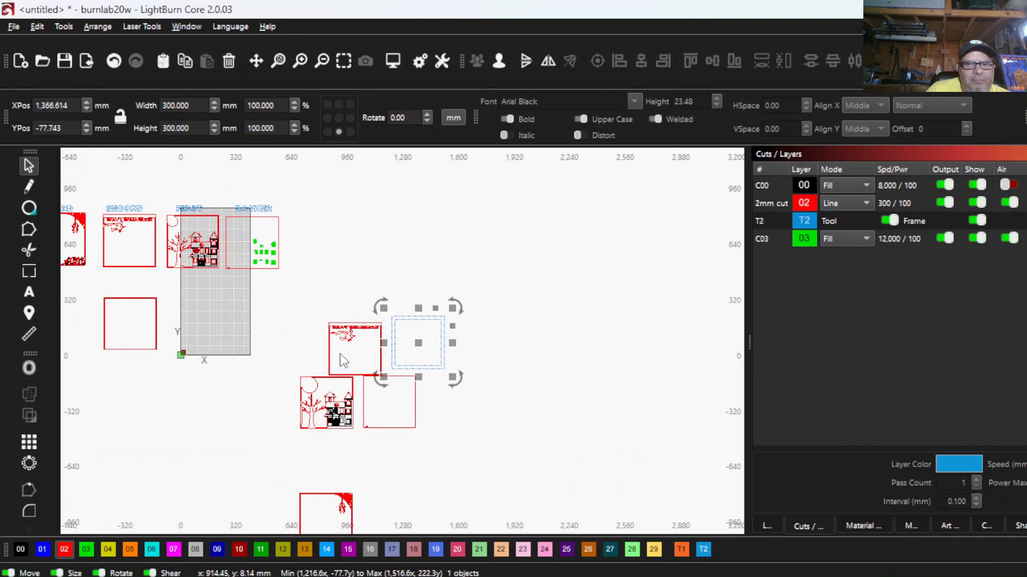
{"action": "left_click_drag", "start_coordinate": [348, 357], "coordinate": [318, 312]}
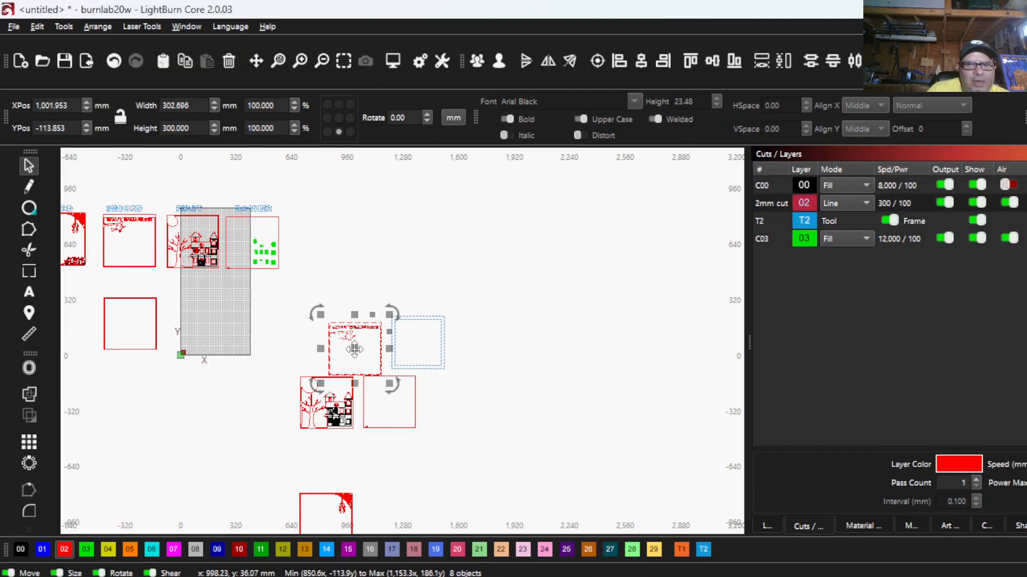
{"action": "left_click_drag", "start_coordinate": [355, 349], "coordinate": [331, 460]}
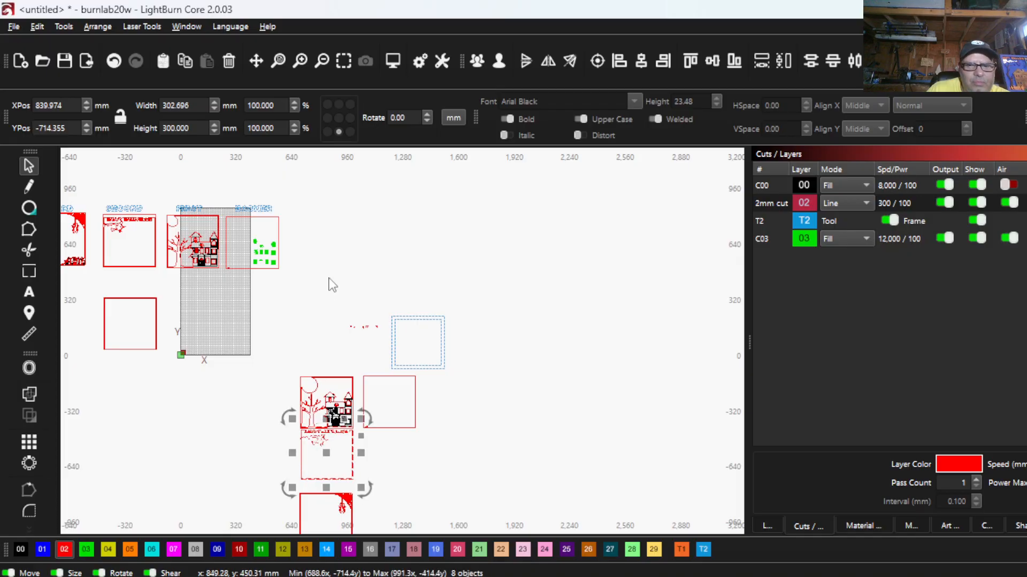
{"action": "scroll", "coordinate": [328, 284], "scroll_direction": "up", "scroll_amount": 3}
{"action": "scroll", "coordinate": [366, 337], "scroll_direction": "down", "scroll_amount": 4}
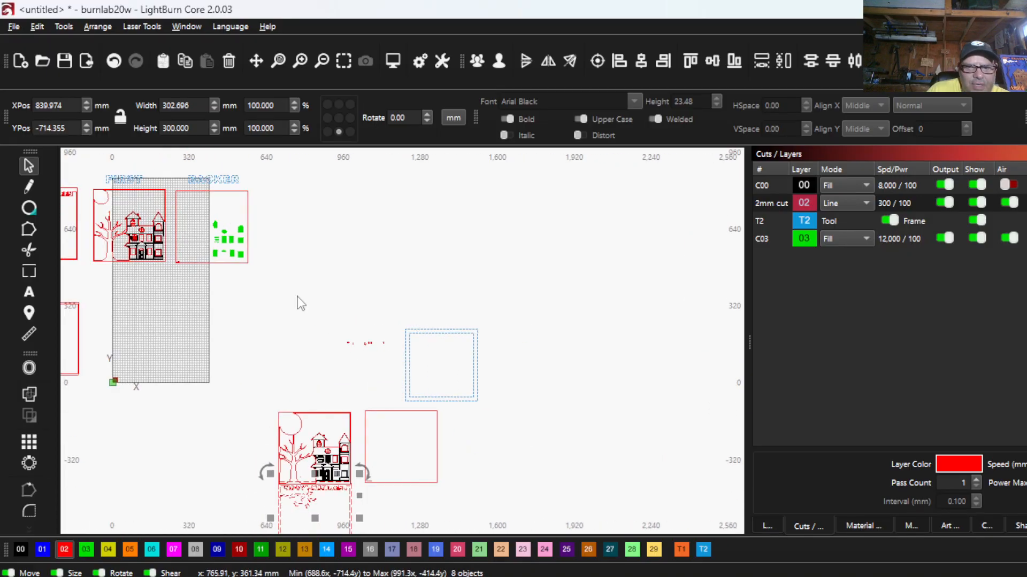
{"action": "left_click", "coordinate": [114, 60]}
- Group the whole HAPPY HALLOWEEN panel, including both frame outlines, every letter piece and the witch
{"action": "scroll", "coordinate": [268, 268], "scroll_direction": "up", "scroll_amount": 8}
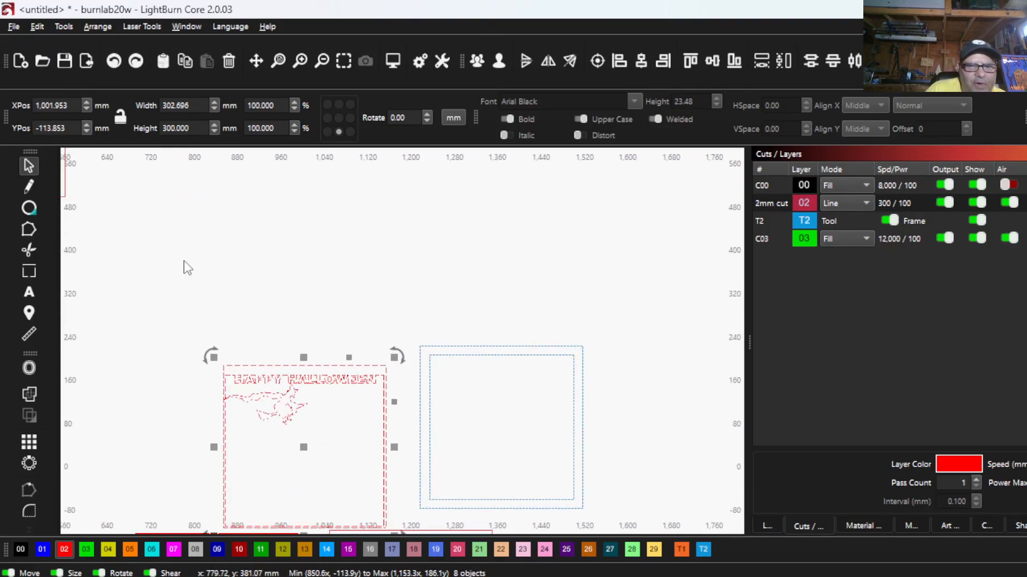
{"action": "scroll", "coordinate": [185, 260], "scroll_direction": "down", "scroll_amount": 2}
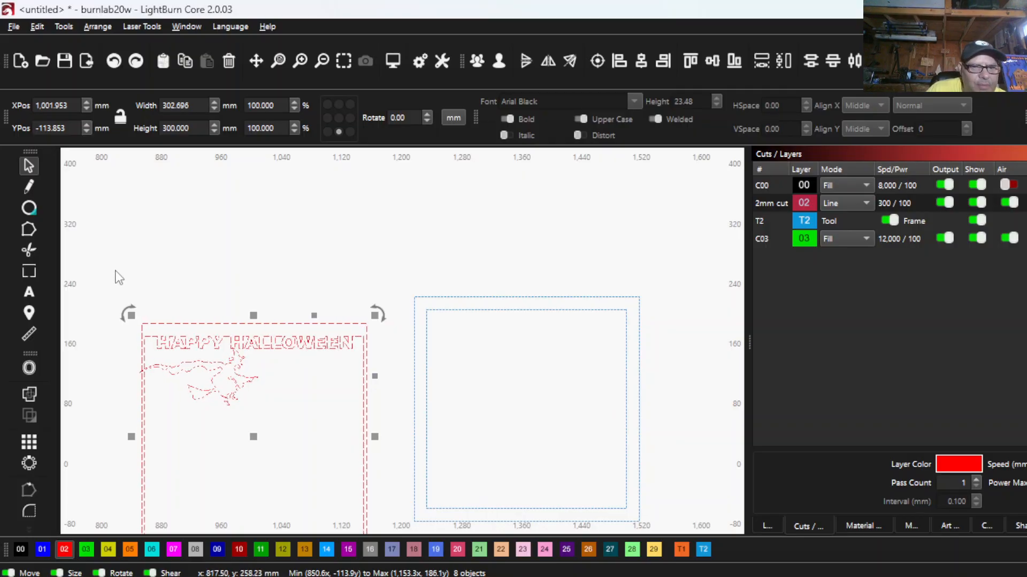
{"action": "scroll", "coordinate": [118, 214], "scroll_direction": "down", "scroll_amount": 2}
{"action": "left_click_drag", "start_coordinate": [108, 183], "coordinate": [319, 407]}
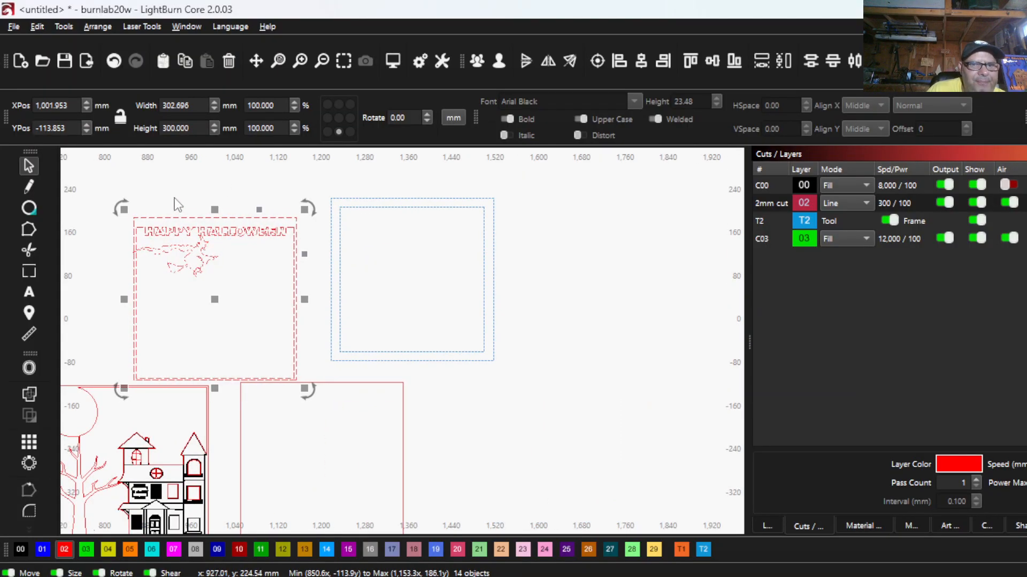
{"action": "left_click", "coordinate": [477, 61]}
- Place the grouped HAPPY HALLOWEEN panel in the gap between the haunted house panel and the panel with the hanging corner branch
{"action": "scroll", "coordinate": [273, 241], "scroll_direction": "down", "scroll_amount": 3}
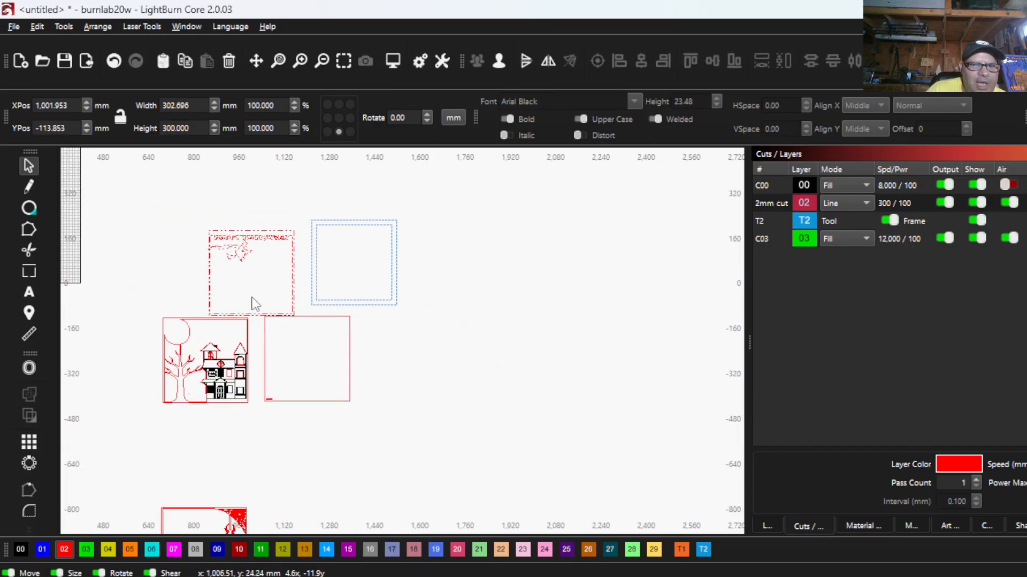
{"action": "left_click_drag", "start_coordinate": [245, 282], "coordinate": [214, 458]}
{"action": "scroll", "coordinate": [212, 457], "scroll_direction": "down", "scroll_amount": 2}
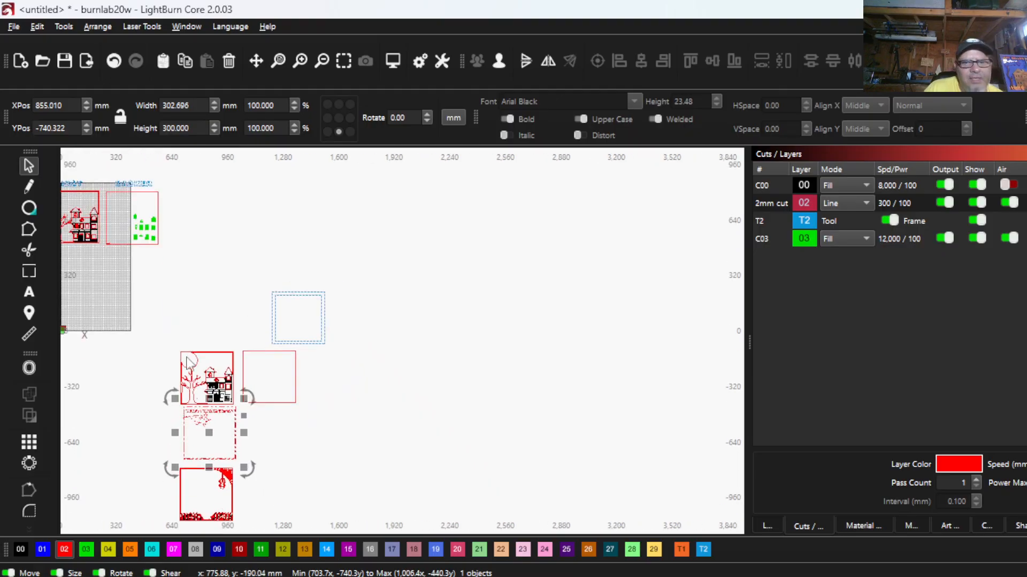
{"action": "scroll", "coordinate": [264, 360], "scroll_direction": "down", "scroll_amount": 2}
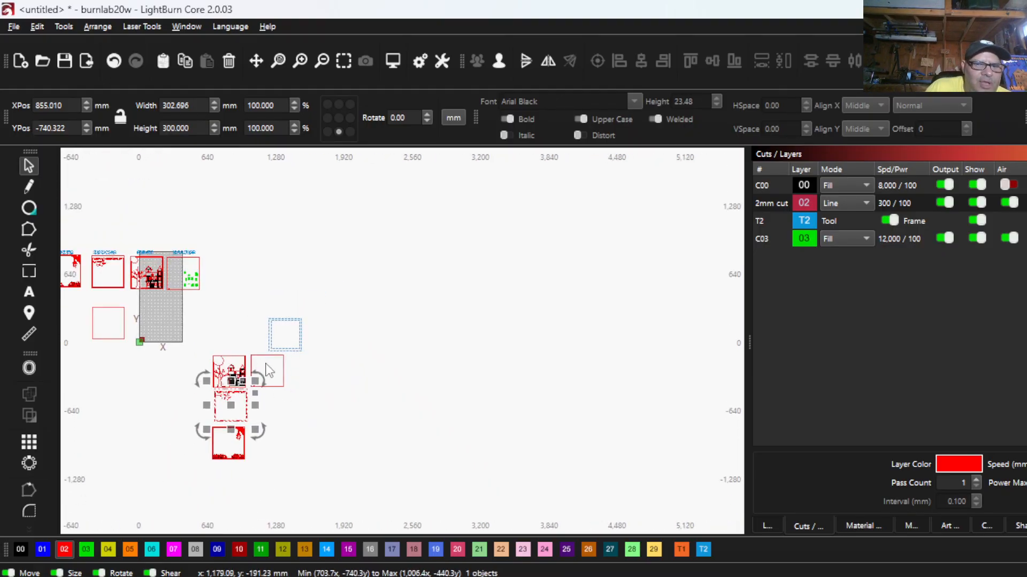
{"action": "scroll", "coordinate": [235, 379], "scroll_direction": "up", "scroll_amount": 2}
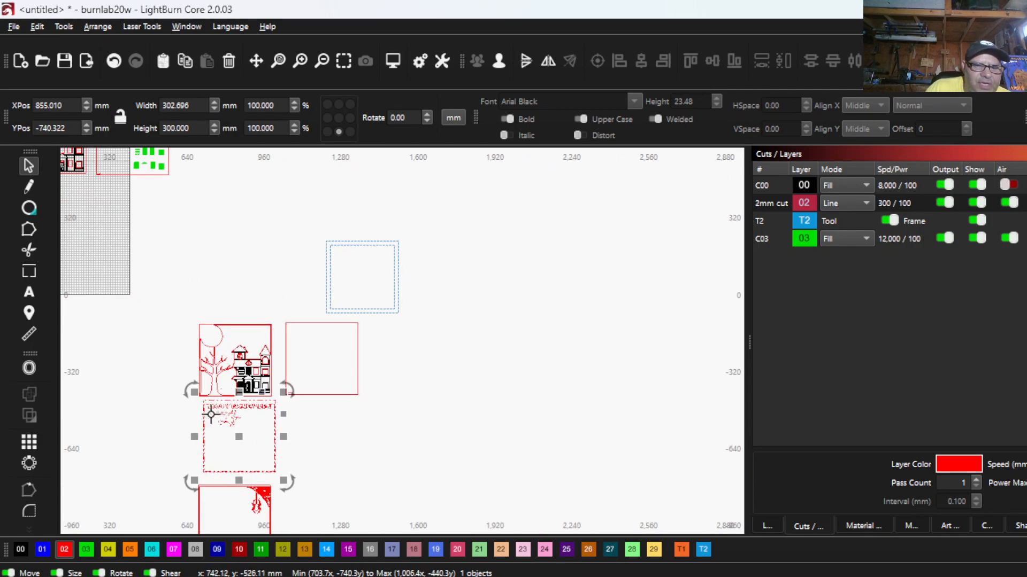
- Move the blue double frame beside the panel with the hanging corner branch and assign it to the red 02 cut layer
{"action": "scroll", "coordinate": [229, 427], "scroll_direction": "down", "scroll_amount": 2}
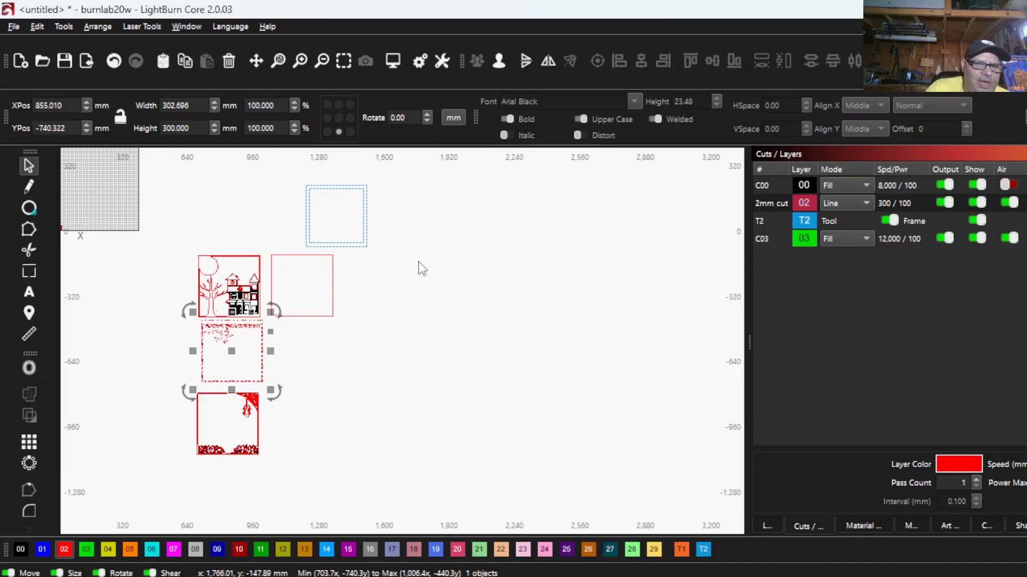
{"action": "left_click_drag", "start_coordinate": [406, 257], "coordinate": [319, 430]}
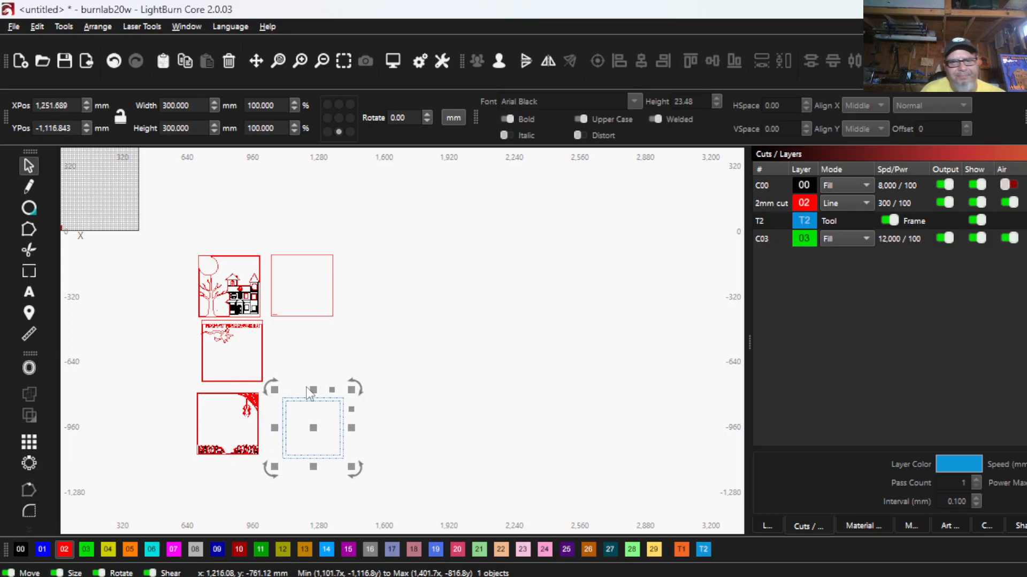
{"action": "left_click", "coordinate": [64, 549]}
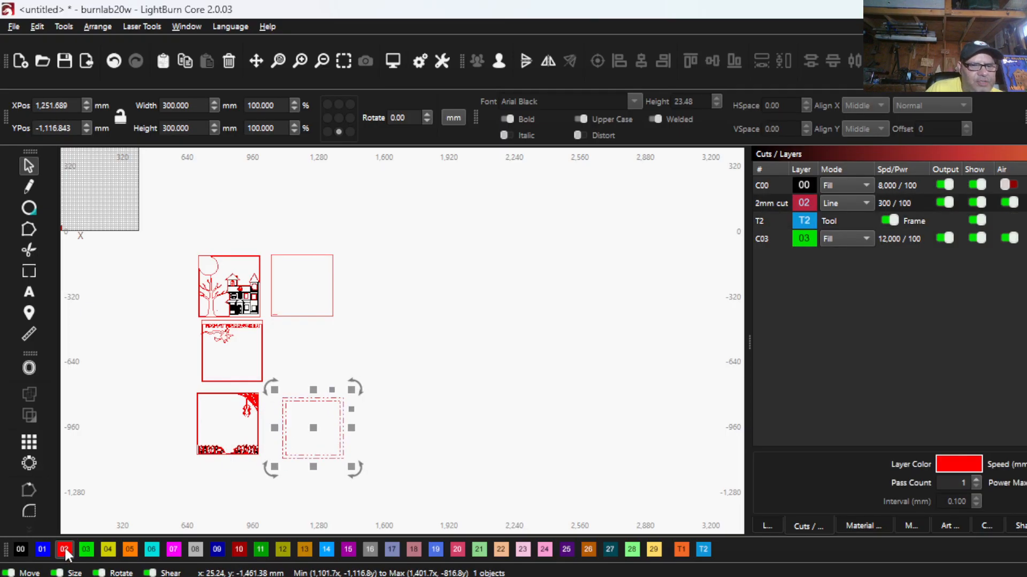
- Compare the house on the new haunted house panel with the house and windows of the original FIRST panel
{"action": "scroll", "coordinate": [296, 353], "scroll_direction": "up", "scroll_amount": 2}
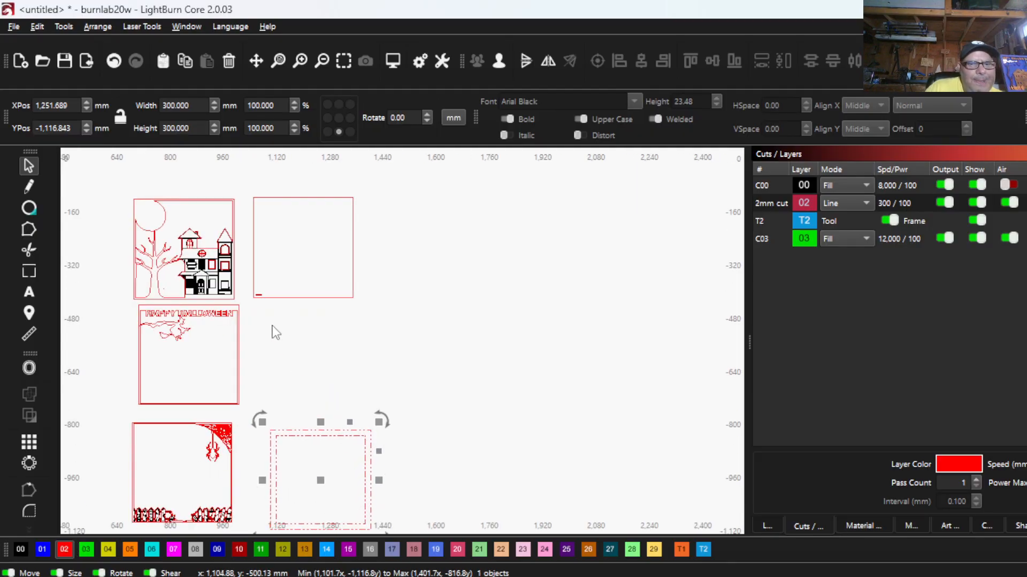
{"action": "scroll", "coordinate": [194, 266], "scroll_direction": "up", "scroll_amount": 3}
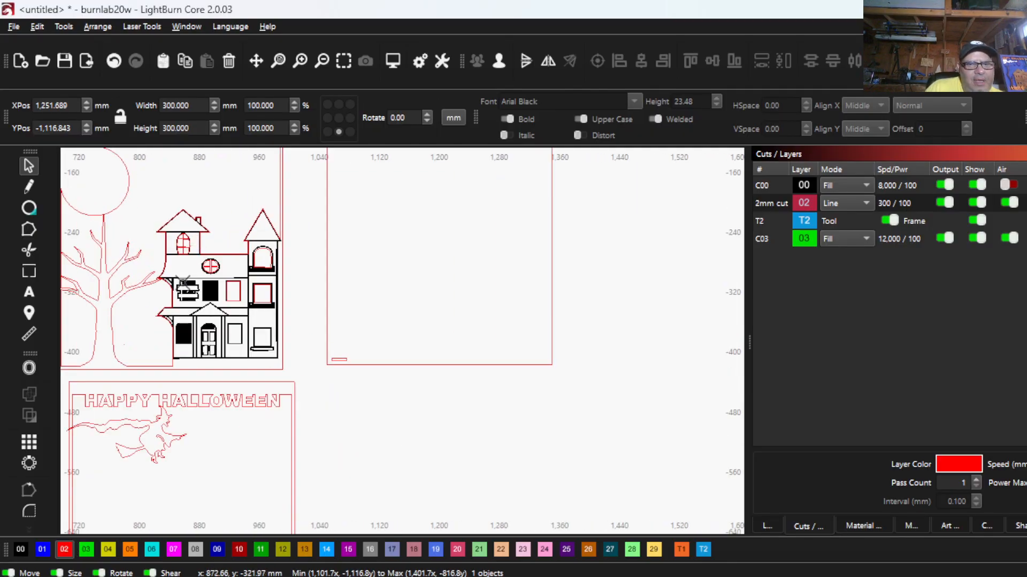
{"action": "scroll", "coordinate": [204, 291], "scroll_direction": "down", "scroll_amount": 4}
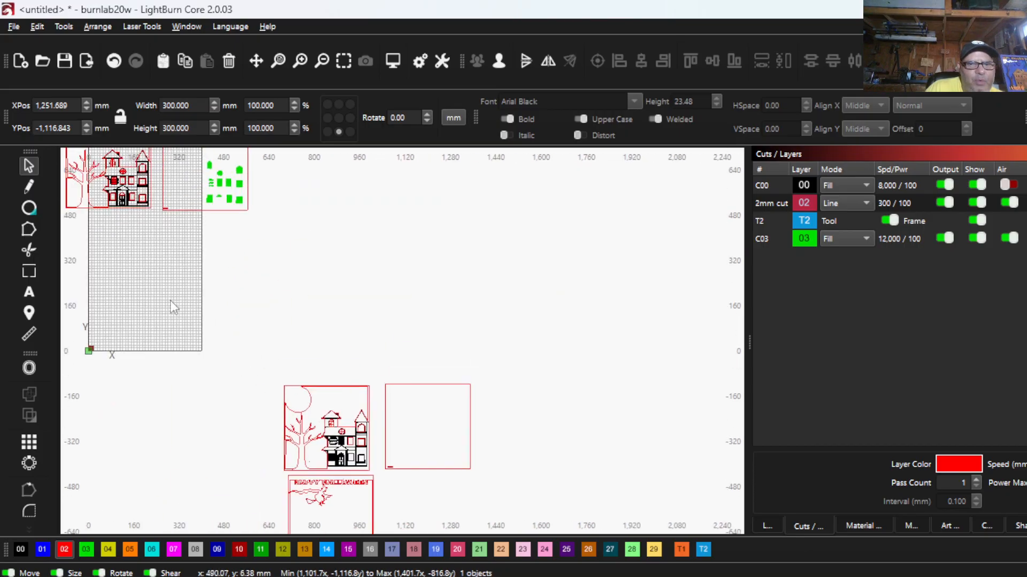
{"action": "scroll", "coordinate": [122, 331], "scroll_direction": "down", "scroll_amount": 1}
{"action": "scroll", "coordinate": [122, 332], "scroll_direction": "up", "scroll_amount": 5}
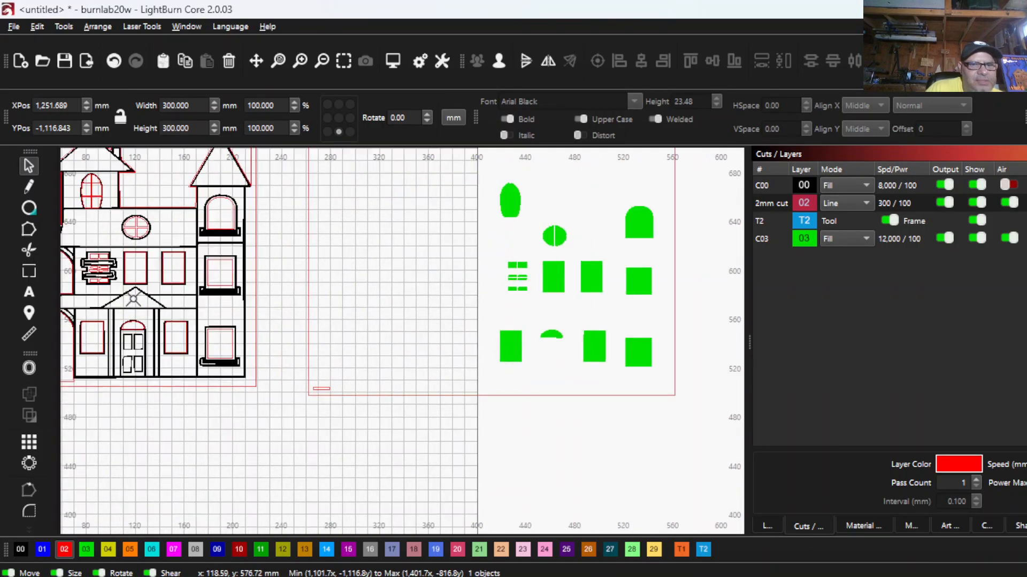
{"action": "scroll", "coordinate": [206, 289], "scroll_direction": "down", "scroll_amount": 1}
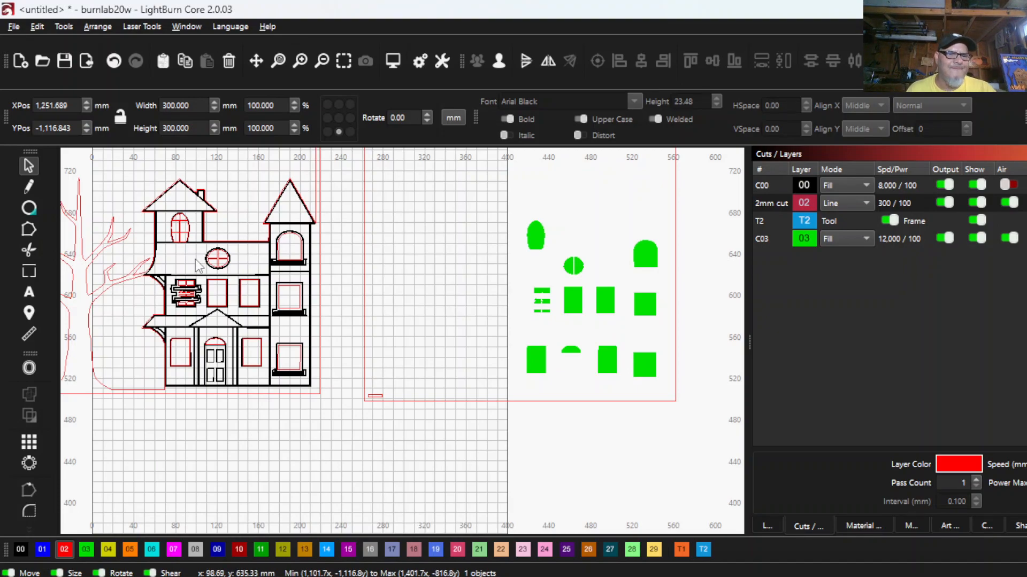
{"action": "scroll", "coordinate": [183, 322], "scroll_direction": "down", "scroll_amount": 4}
{"action": "scroll", "coordinate": [183, 322], "scroll_direction": "down", "scroll_amount": 3}
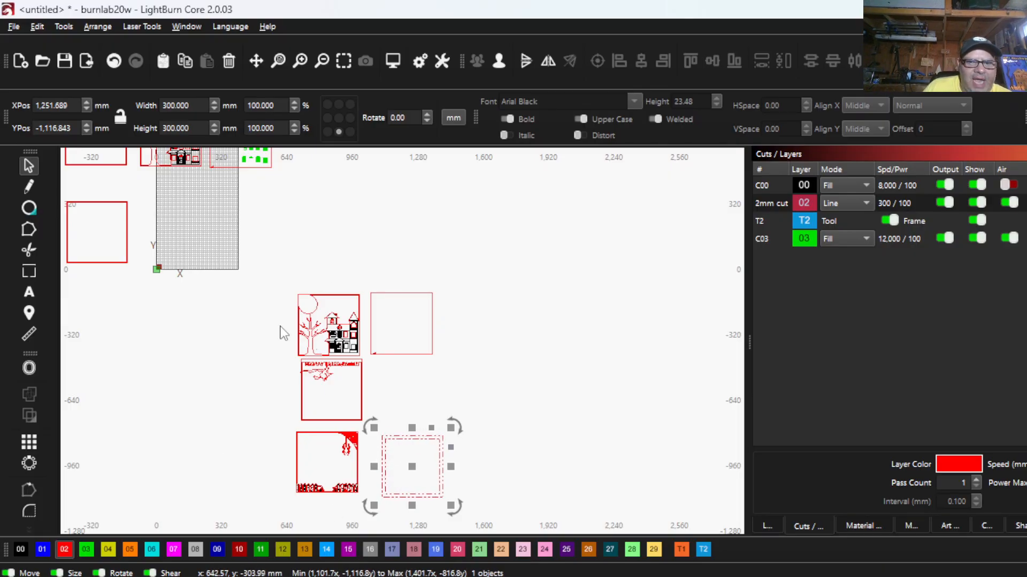
- Deselect the double frame and examine the BACKER panel's green window fills against the empty frame beside the new haunted house panel
{"action": "left_click", "coordinate": [238, 318]}
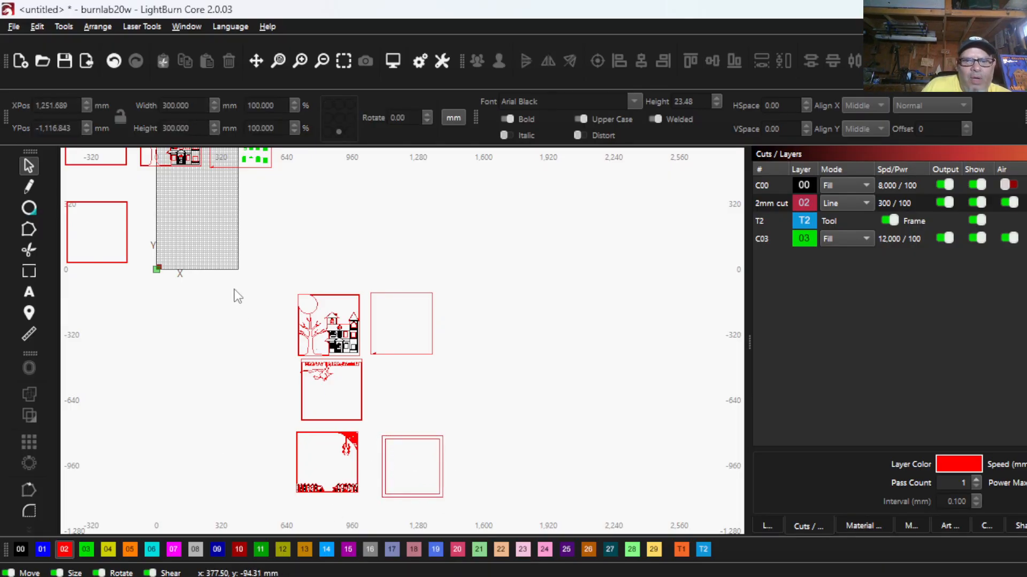
{"action": "scroll", "coordinate": [287, 236], "scroll_direction": "down", "scroll_amount": 2}
{"action": "left_click_drag", "start_coordinate": [287, 237], "coordinate": [264, 414]}
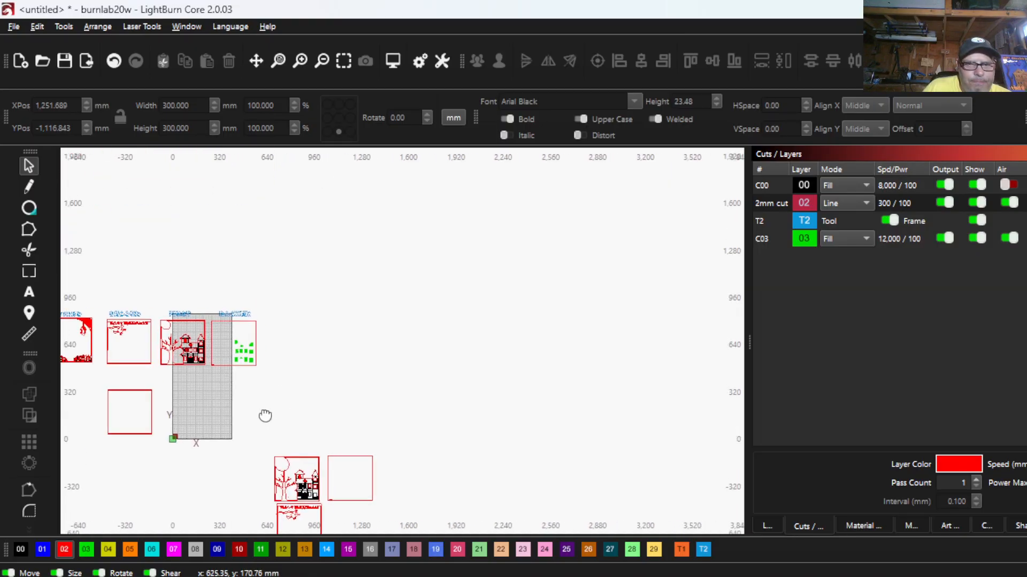
{"action": "scroll", "coordinate": [209, 303], "scroll_direction": "up", "scroll_amount": 5}
{"action": "scroll", "coordinate": [240, 333], "scroll_direction": "up", "scroll_amount": 3}
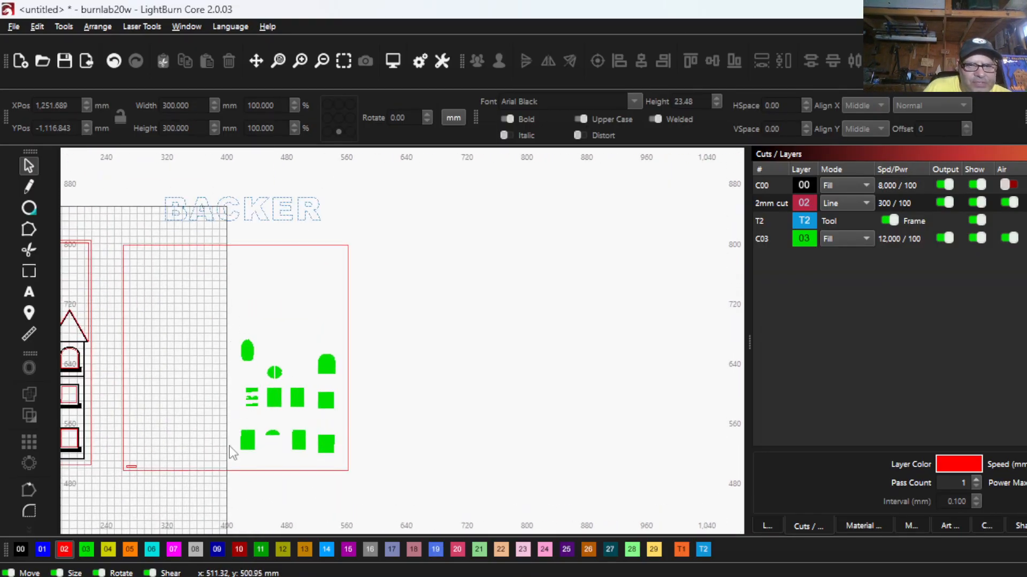
{"action": "scroll", "coordinate": [298, 410], "scroll_direction": "down", "scroll_amount": 1}
{"action": "left_click_drag", "start_coordinate": [298, 410], "coordinate": [271, 279]}
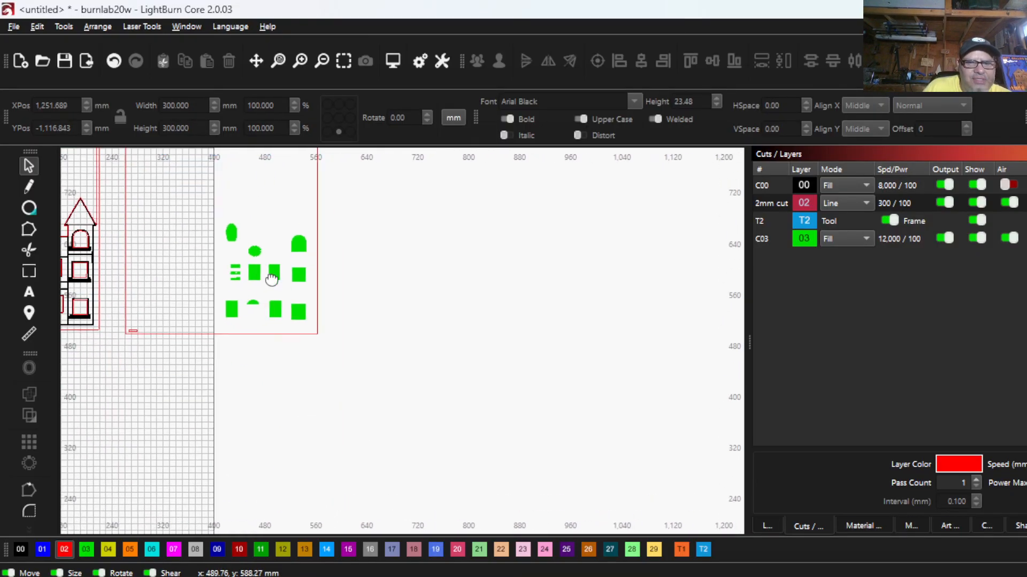
{"action": "left_click_drag", "start_coordinate": [329, 450], "coordinate": [230, 232]}
{"action": "scroll", "coordinate": [284, 412], "scroll_direction": "down", "scroll_amount": 2}
{"action": "left_click_drag", "start_coordinate": [285, 412], "coordinate": [207, 204]}
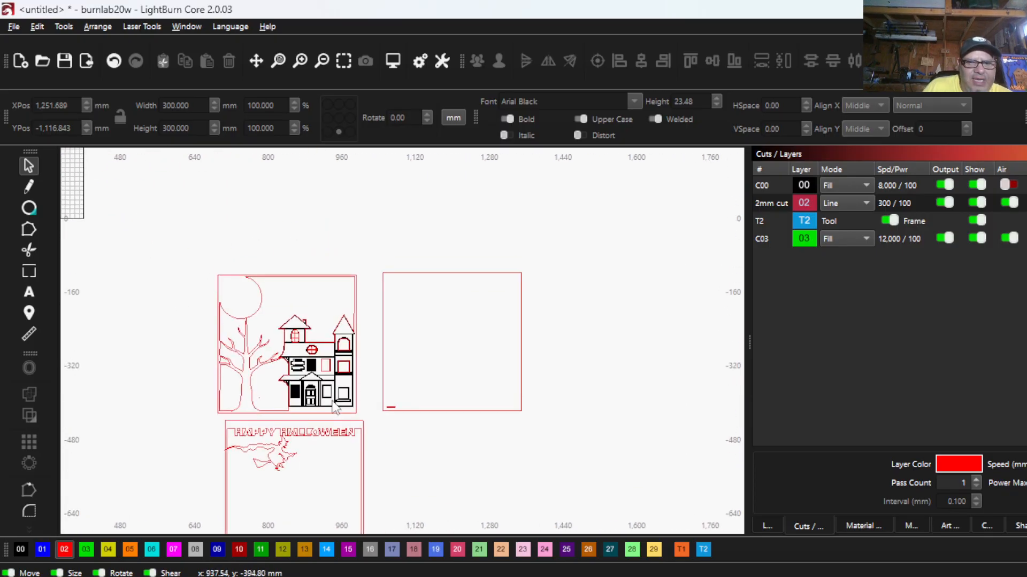
{"action": "scroll", "coordinate": [284, 236], "scroll_direction": "down", "scroll_amount": 2}
{"action": "left_click_drag", "start_coordinate": [284, 236], "coordinate": [305, 347]}
{"action": "left_click_drag", "start_coordinate": [203, 241], "coordinate": [240, 354]}
{"action": "scroll", "coordinate": [239, 351], "scroll_direction": "down", "scroll_amount": 1}
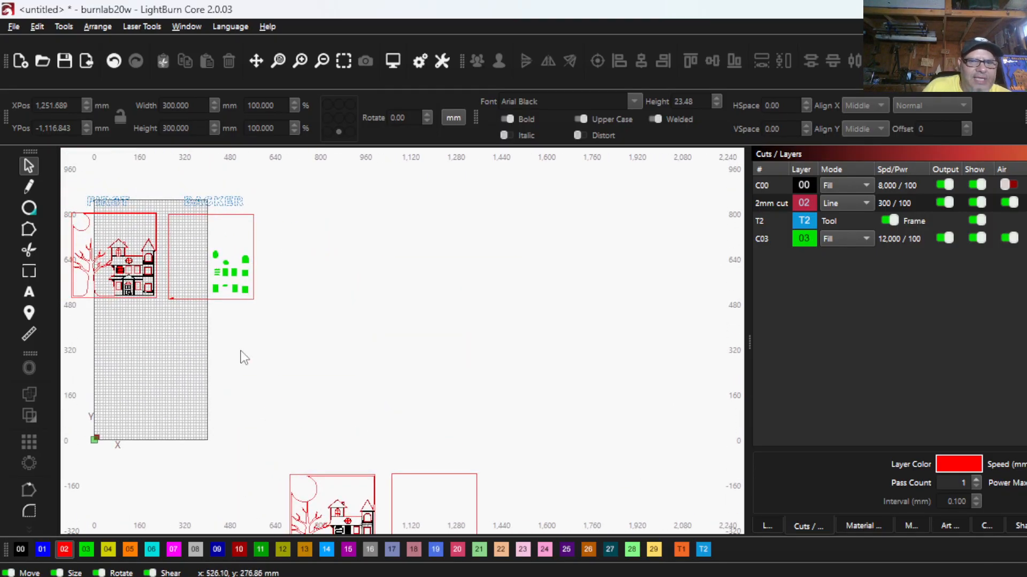
{"action": "scroll", "coordinate": [227, 282], "scroll_direction": "up", "scroll_amount": 6}
{"action": "scroll", "coordinate": [225, 213], "scroll_direction": "up", "scroll_amount": 3}
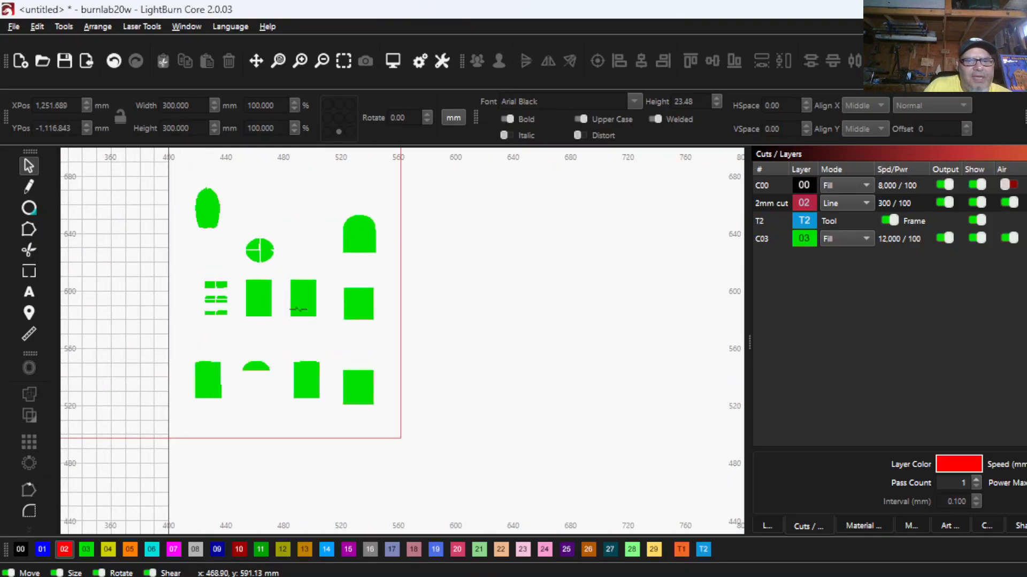
{"action": "scroll", "coordinate": [221, 295], "scroll_direction": "down", "scroll_amount": 4}
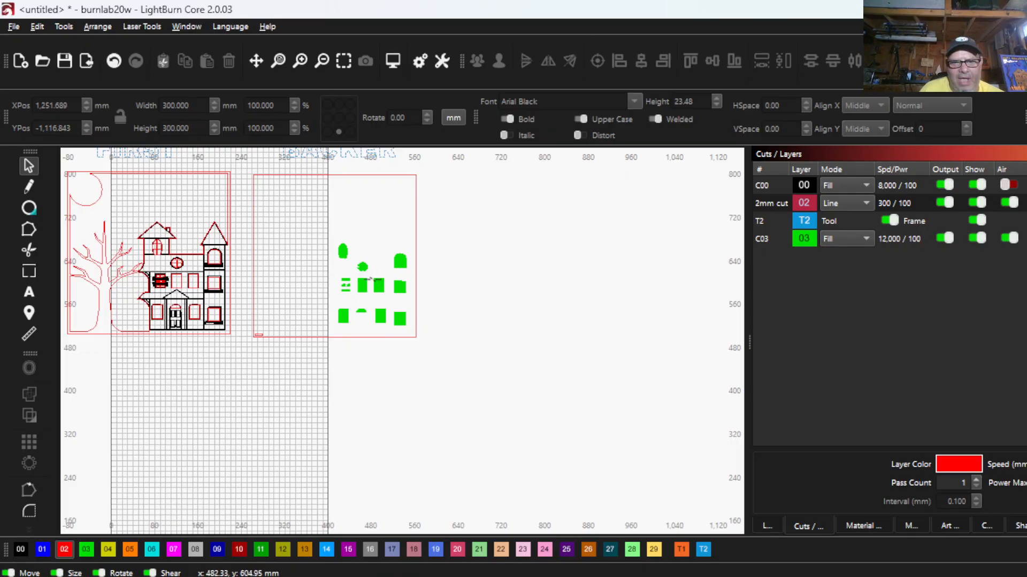
{"action": "scroll", "coordinate": [359, 276], "scroll_direction": "up", "scroll_amount": 2}
{"action": "left_click_drag", "start_coordinate": [381, 278], "coordinate": [357, 274]}
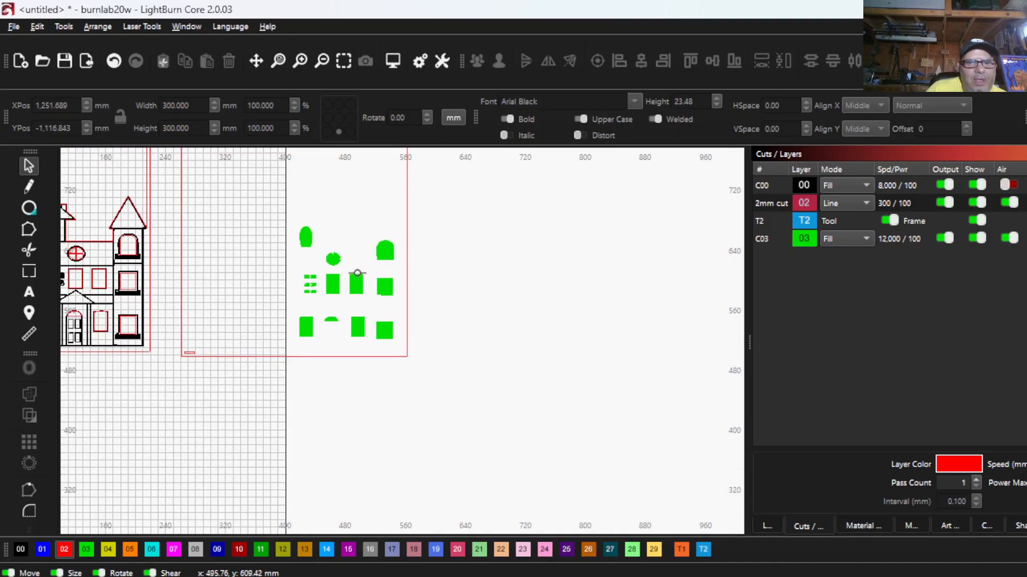
{"action": "scroll", "coordinate": [358, 275], "scroll_direction": "down", "scroll_amount": 3}
{"action": "scroll", "coordinate": [236, 309], "scroll_direction": "up", "scroll_amount": 3}
{"action": "scroll", "coordinate": [273, 376], "scroll_direction": "down", "scroll_amount": 2}
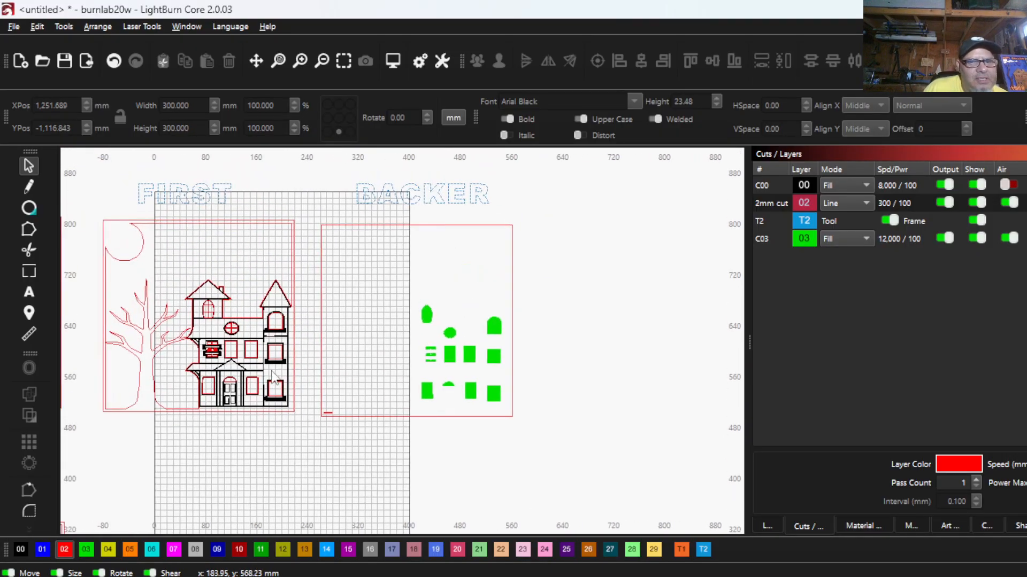
- Select the whole FIRST panel, including both frame outlines, tree and house, and ungroup it
{"action": "left_click_drag", "start_coordinate": [309, 432], "coordinate": [238, 381]}
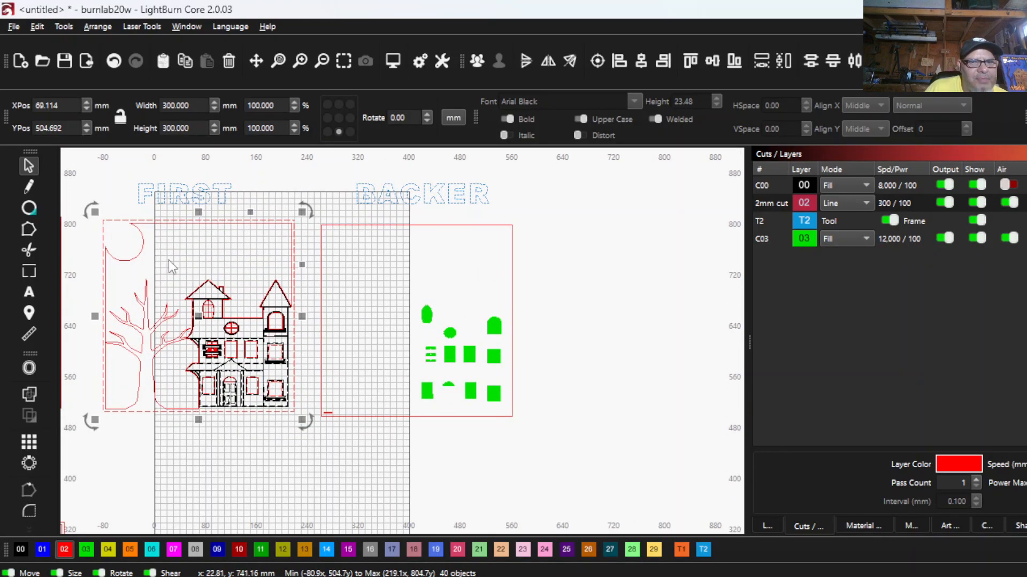
{"action": "scroll", "coordinate": [147, 245], "scroll_direction": "up", "scroll_amount": 2}
{"action": "scroll", "coordinate": [156, 262], "scroll_direction": "down", "scroll_amount": 2}
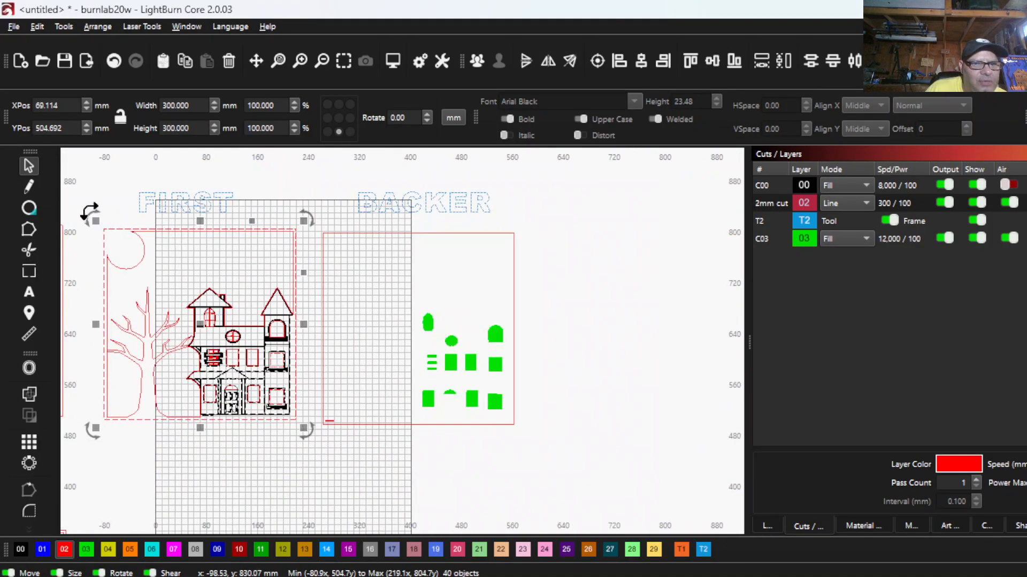
{"action": "left_click_drag", "start_coordinate": [90, 221], "coordinate": [306, 445]}
{"action": "left_click", "coordinate": [167, 279]}
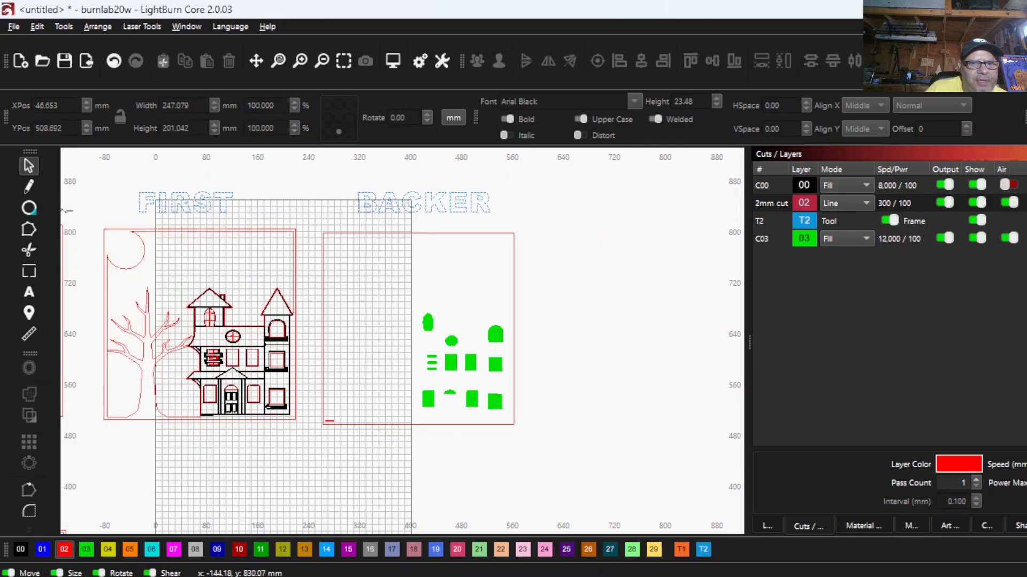
{"action": "left_click_drag", "start_coordinate": [88, 213], "coordinate": [307, 431]}
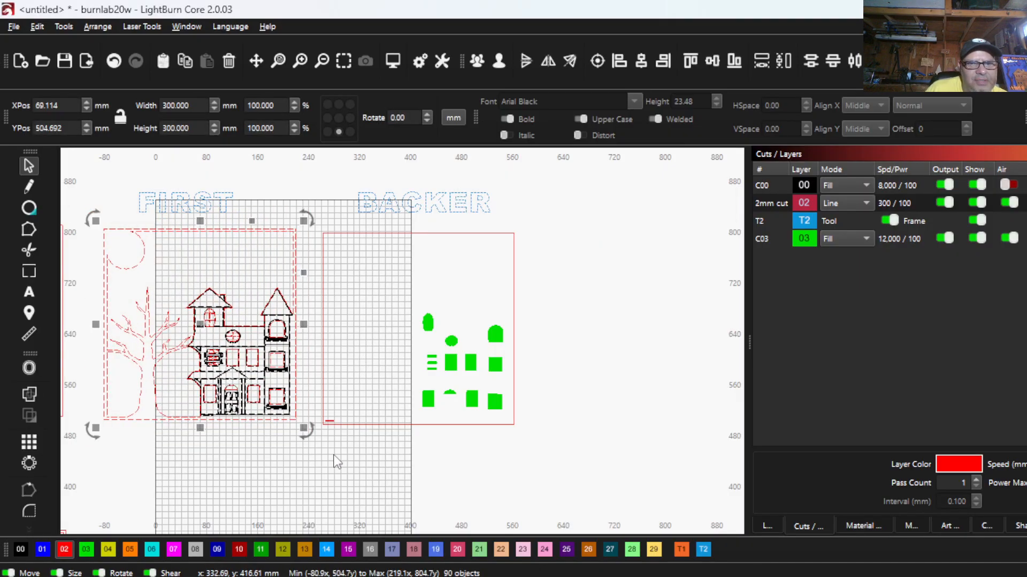
{"action": "left_click", "coordinate": [501, 59]}
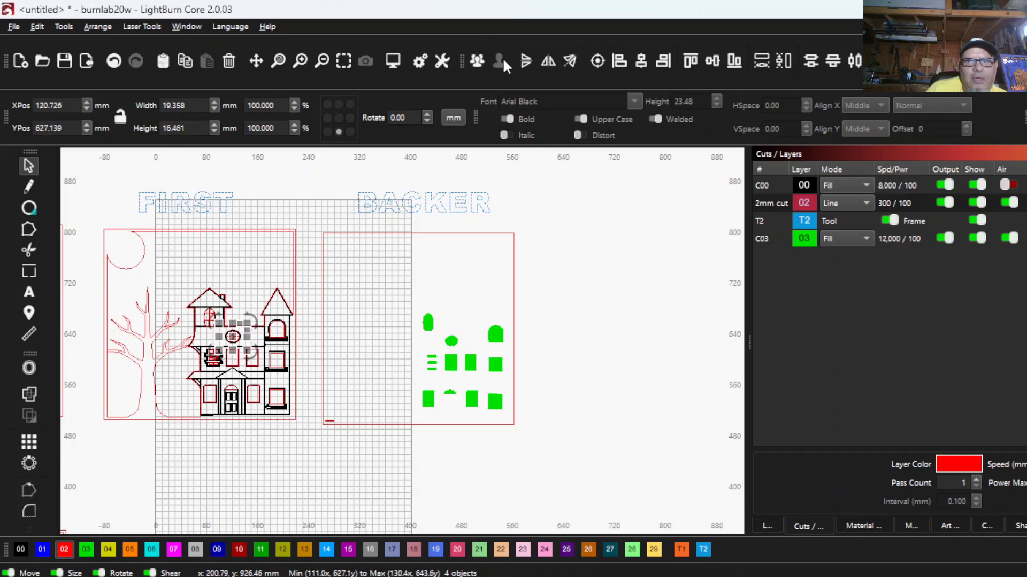
{"action": "left_click", "coordinate": [240, 210]}
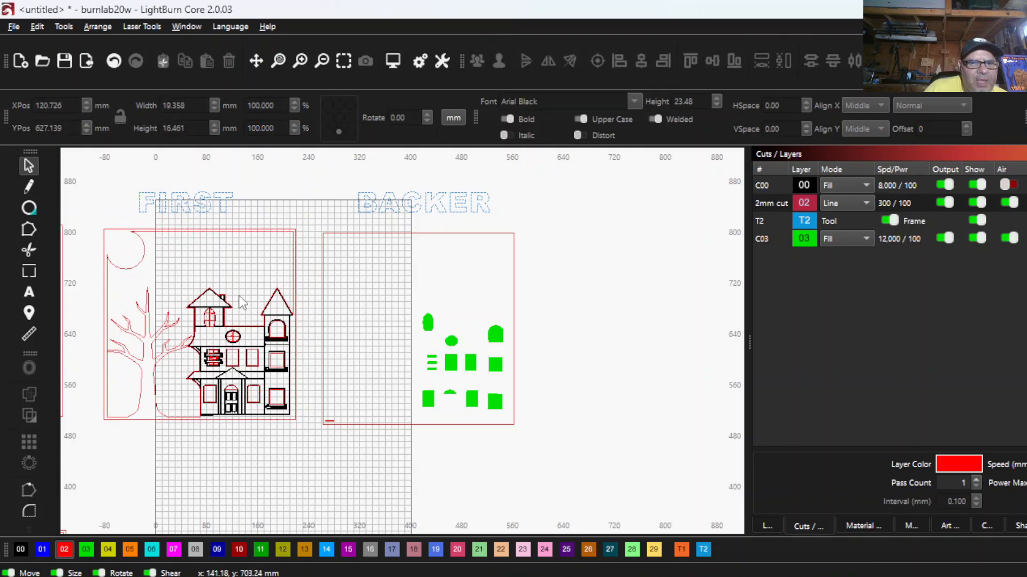
- Hide the black C00 fill layer so only the FIRST panel's red cut lines are shown
{"action": "scroll", "coordinate": [241, 302], "scroll_direction": "up", "scroll_amount": 6}
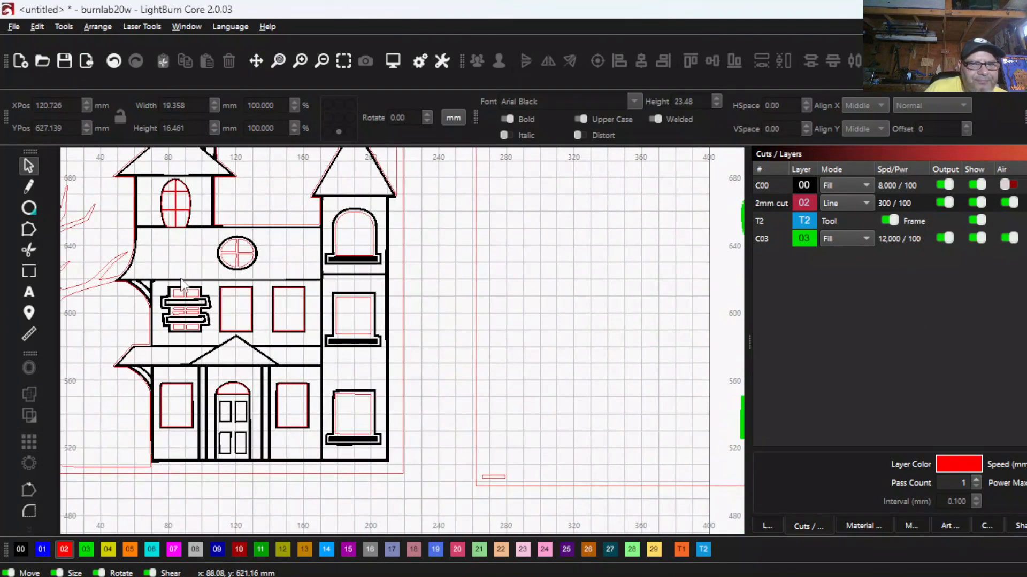
{"action": "scroll", "coordinate": [182, 282], "scroll_direction": "down", "scroll_amount": 2}
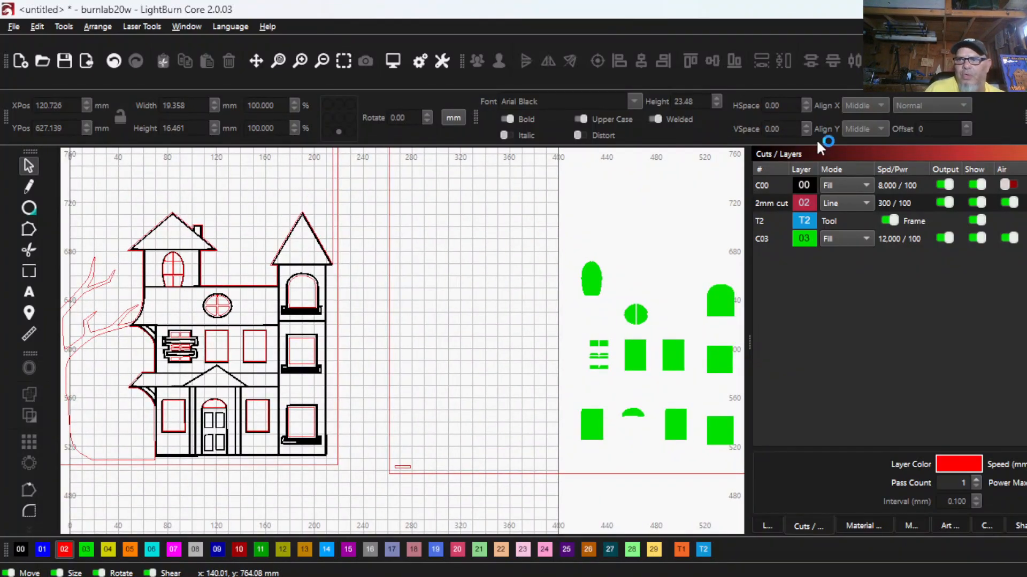
{"action": "left_click", "coordinate": [979, 185]}
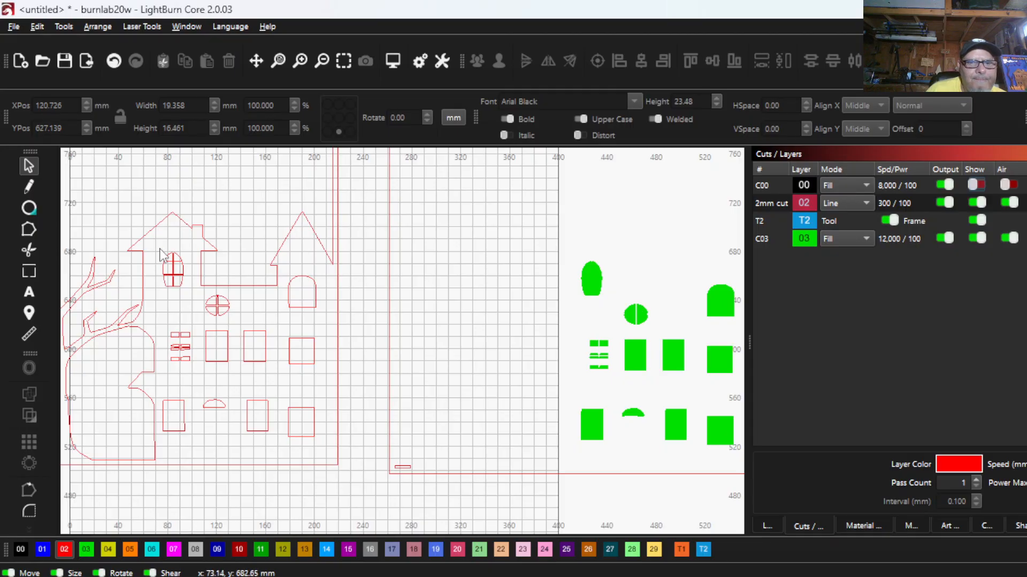
- Group the FIRST panel's window cutouts with its inner moon, tree and roofline outline, leaving out the outer frame
{"action": "scroll", "coordinate": [174, 277], "scroll_direction": "down", "scroll_amount": 2}
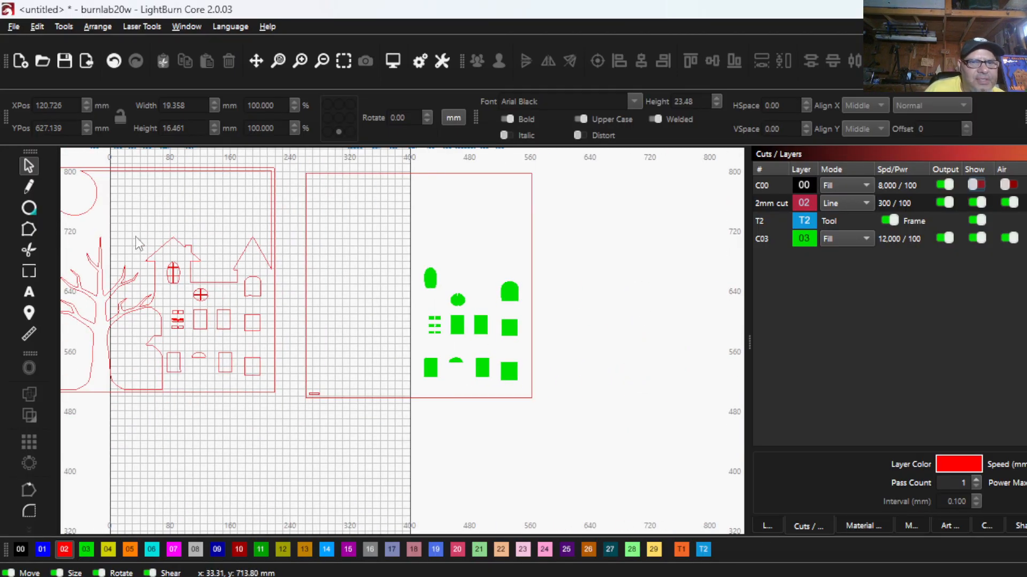
{"action": "scroll", "coordinate": [146, 232], "scroll_direction": "down", "scroll_amount": 2}
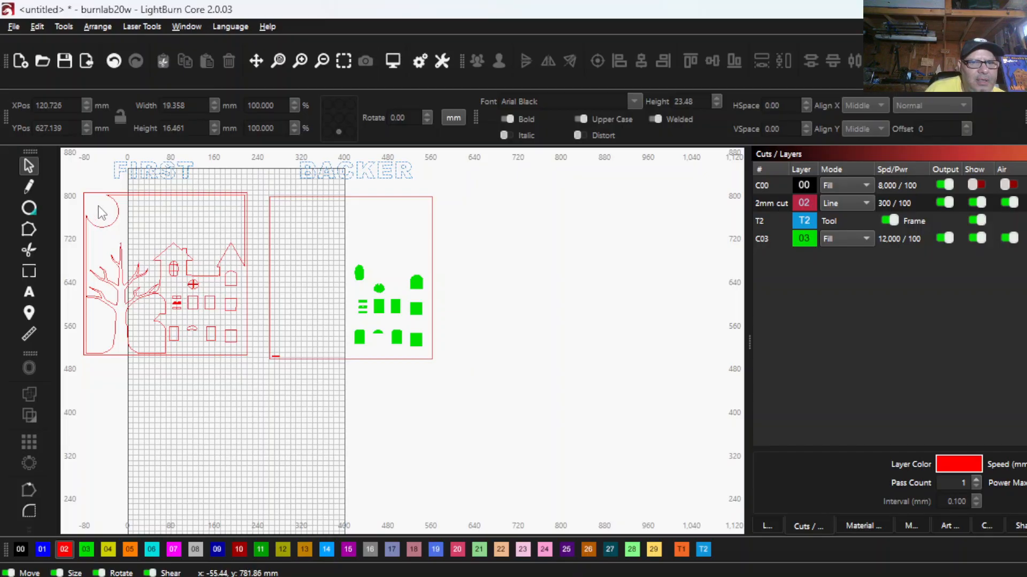
{"action": "mouse_move", "coordinate": [98, 207]}
{"action": "left_mouse_down"}
{"action": "mouse_move", "coordinate": [205, 340]}
{"action": "mouse_move", "coordinate": [259, 372]}
{"action": "left_mouse_up"}
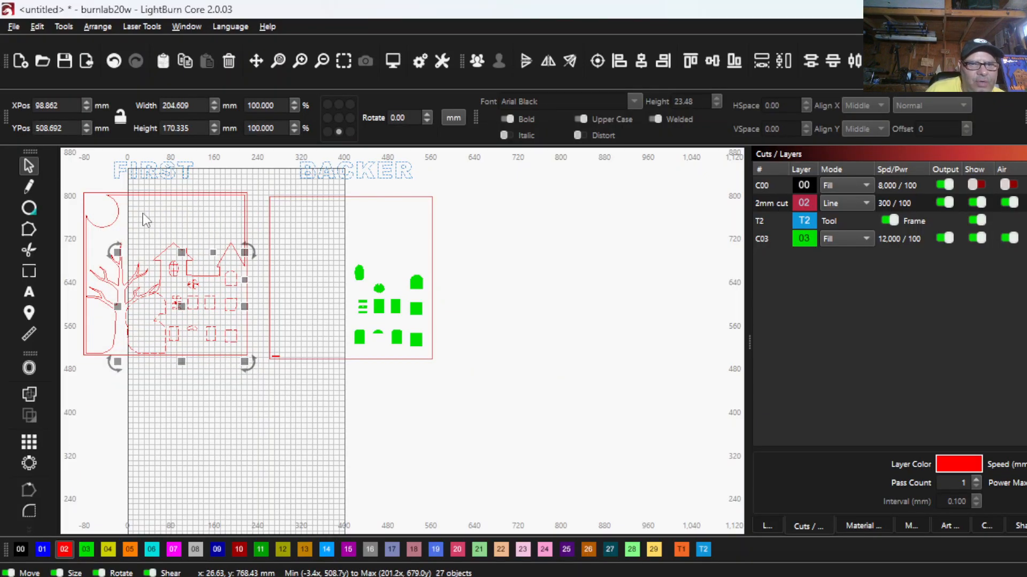
{"action": "left_click", "coordinate": [119, 214], "text": "shift"}
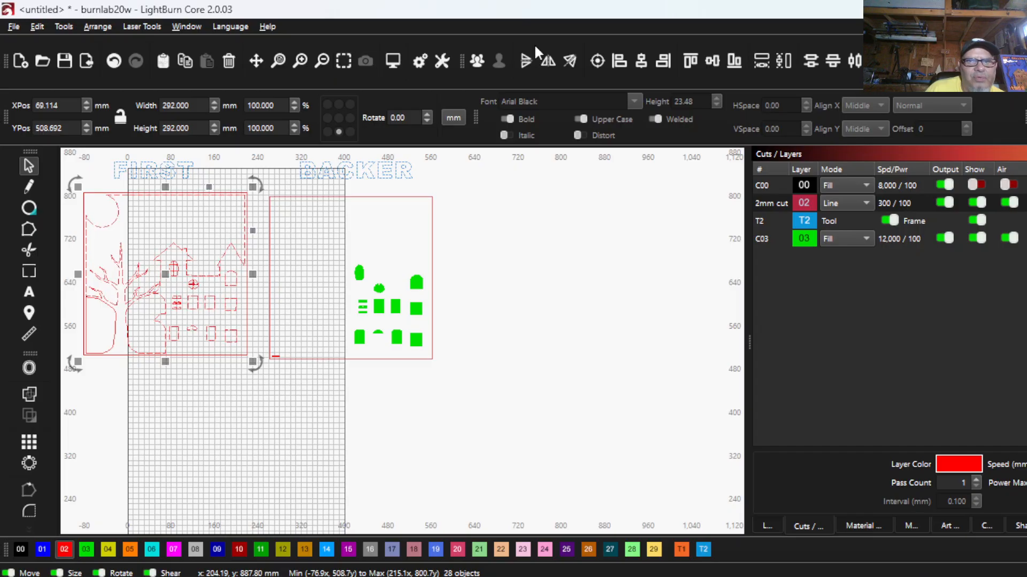
{"action": "left_click", "coordinate": [476, 63]}
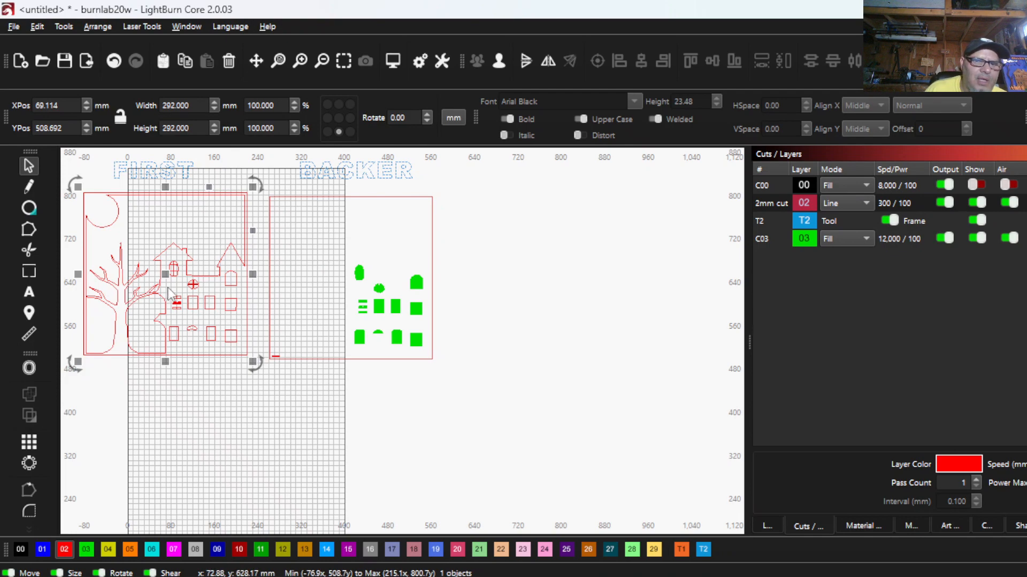
- Place a copy of the grouped FIRST panel cutouts inside the BACKER frame, over the green window fills
{"action": "left_click_drag", "start_coordinate": [166, 276], "coordinate": [349, 285]}
{"action": "scroll", "coordinate": [391, 228], "scroll_direction": "up", "scroll_amount": 2}
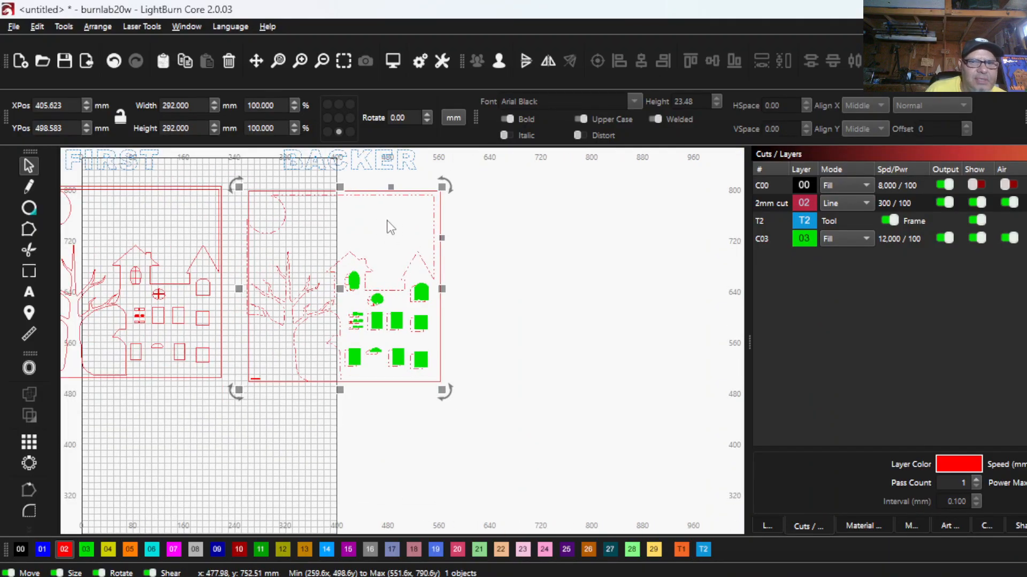
{"action": "scroll", "coordinate": [390, 227], "scroll_direction": "down", "scroll_amount": 1}
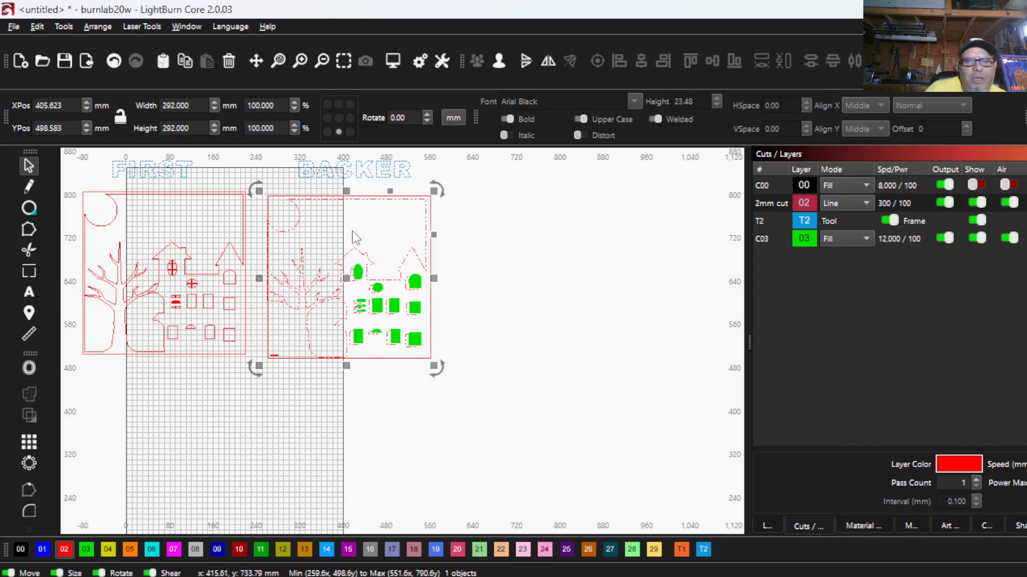
- Move the grouped cutouts copy out of the BACKER frame and delete it
{"action": "left_click_drag", "start_coordinate": [353, 292], "coordinate": [560, 296]}
{"action": "right_click", "coordinate": [561, 289]}
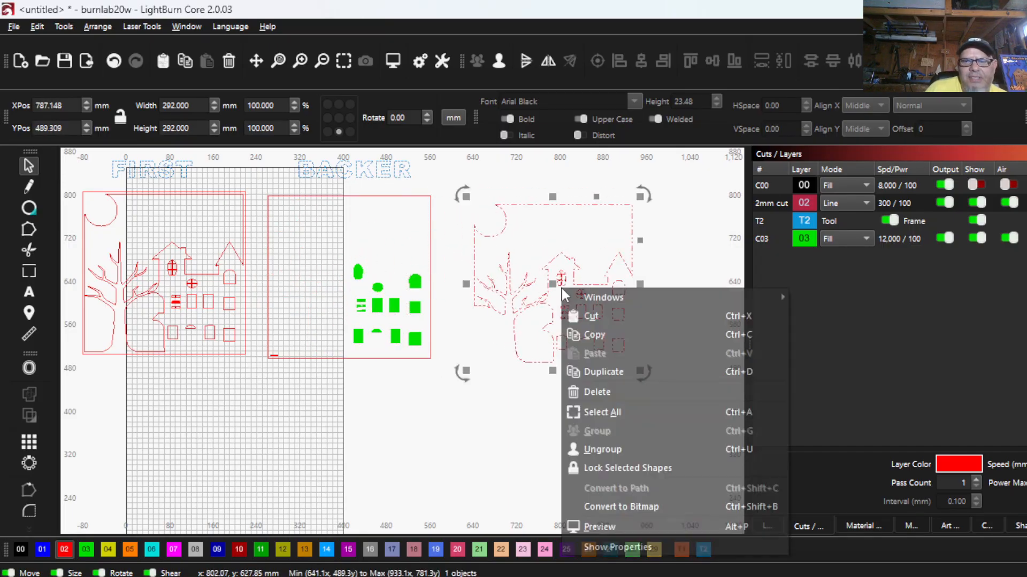
{"action": "left_click", "coordinate": [599, 391]}
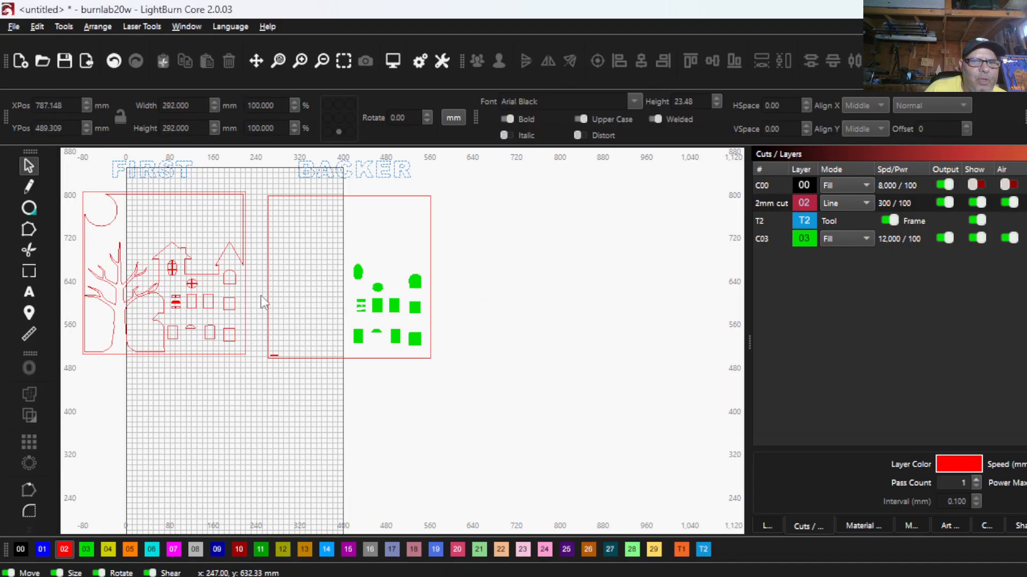
- Group the entire 300 mm FIRST panel, outer frame included, and place a copy of it beside the BACKER panel
{"action": "scroll", "coordinate": [198, 272], "scroll_direction": "down", "scroll_amount": 2}
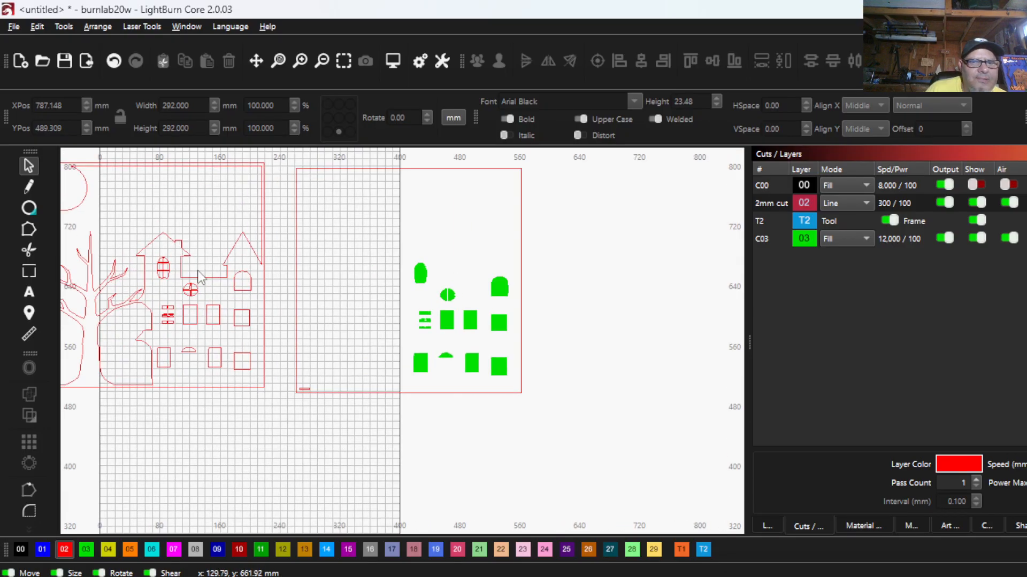
{"action": "left_click_drag", "start_coordinate": [246, 359], "coordinate": [87, 197]}
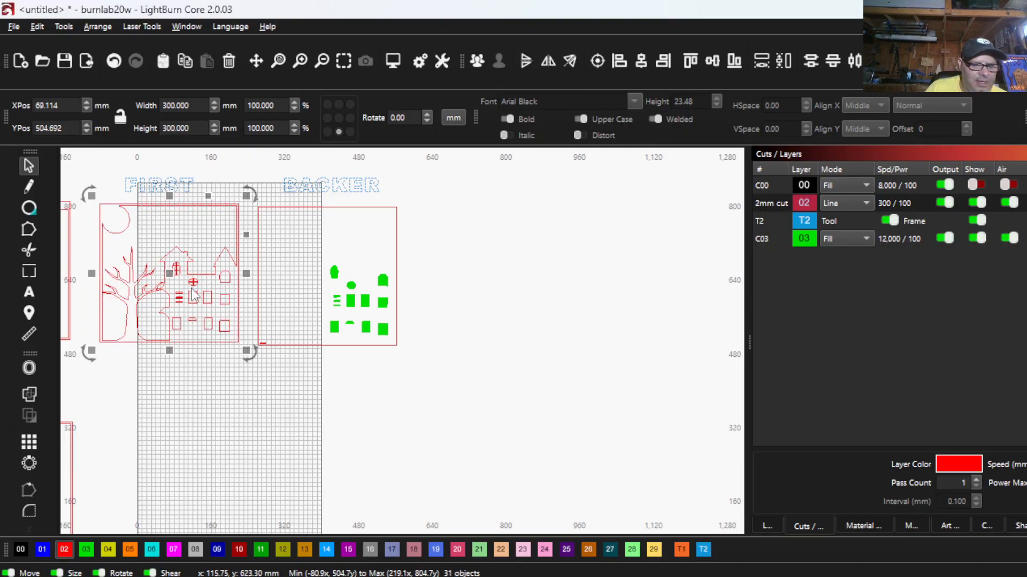
{"action": "left_click", "coordinate": [477, 60]}
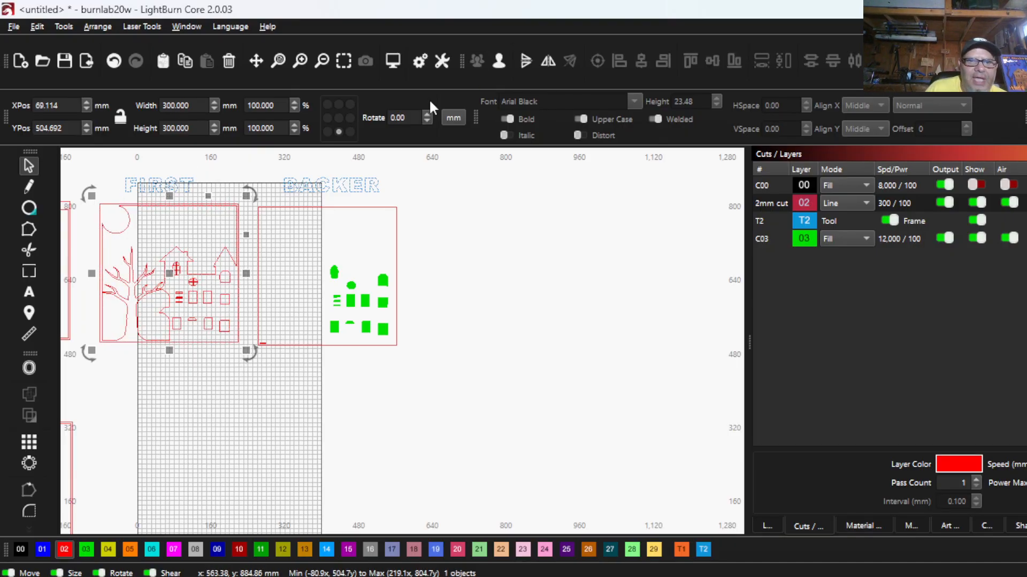
{"action": "left_click_drag", "start_coordinate": [171, 270], "coordinate": [500, 273]}
{"action": "left_click_drag", "start_coordinate": [363, 342], "coordinate": [251, 347]}
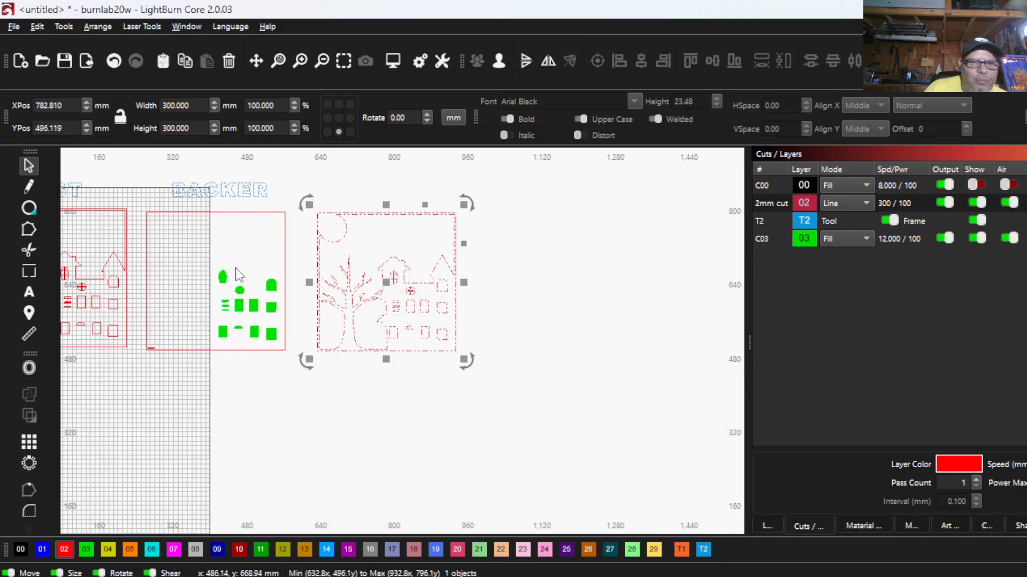
- Ungroup the BACKER panel and delete its green window fills, keeping the red outer frame
{"action": "left_click_drag", "start_coordinate": [213, 262], "coordinate": [286, 363]}
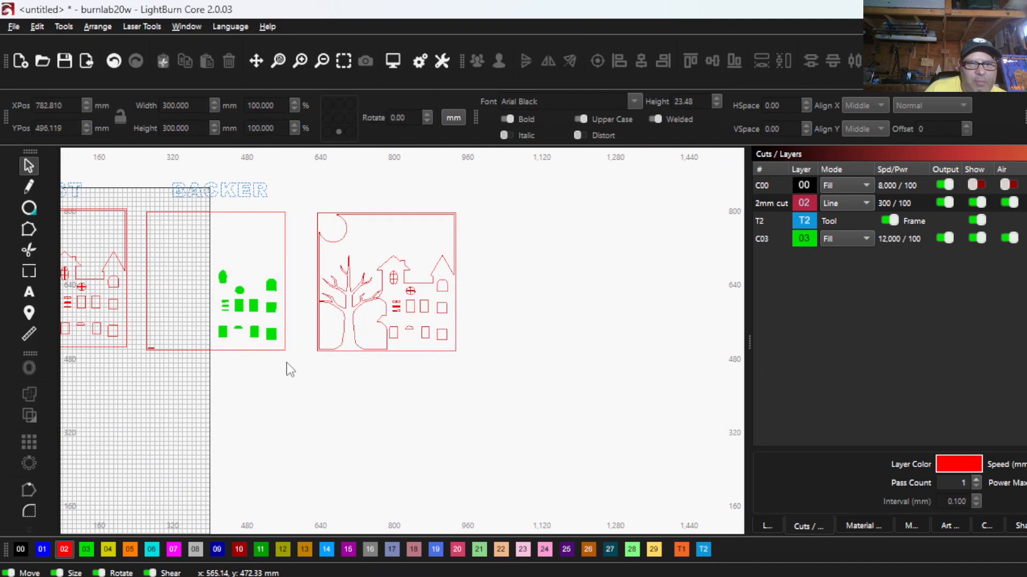
{"action": "right_click", "coordinate": [286, 362]}
{"action": "left_click", "coordinate": [252, 392]}
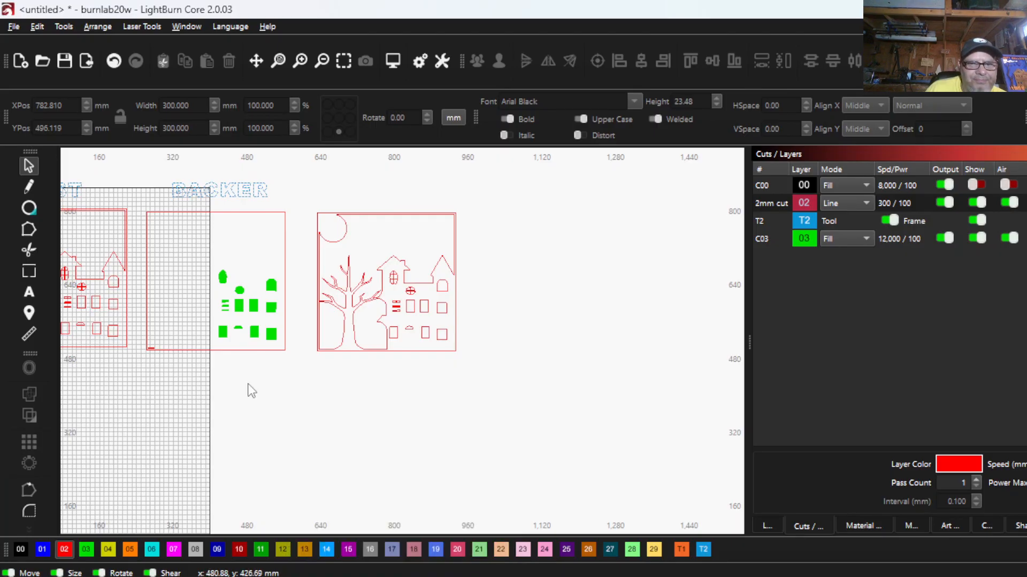
{"action": "left_click", "coordinate": [259, 336]}
{"action": "left_click", "coordinate": [497, 63]}
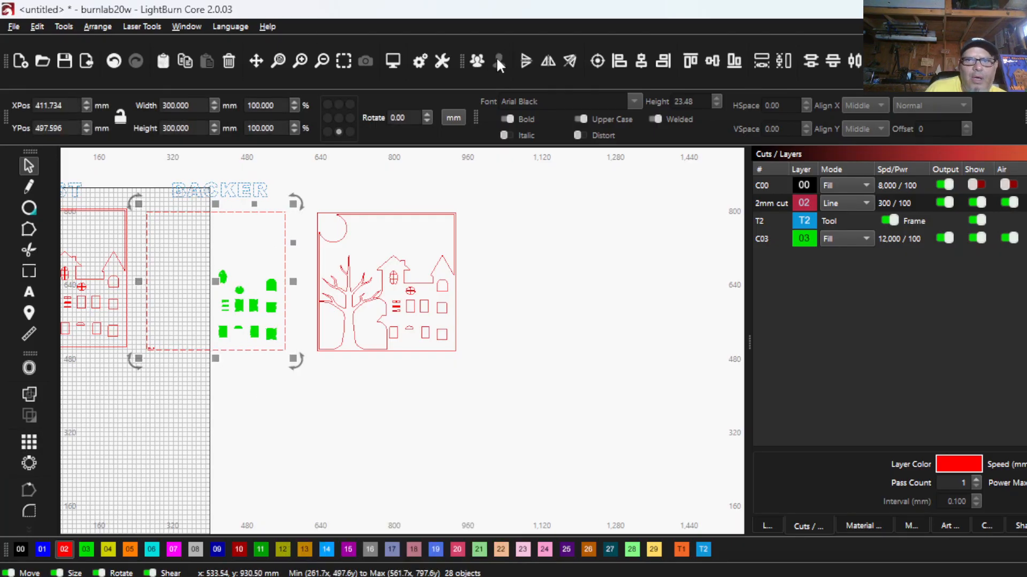
{"action": "left_click", "coordinate": [268, 401]}
{"action": "left_click_drag", "start_coordinate": [196, 245], "coordinate": [298, 390]}
{"action": "right_click", "coordinate": [298, 391]}
{"action": "left_click", "coordinate": [325, 219]}
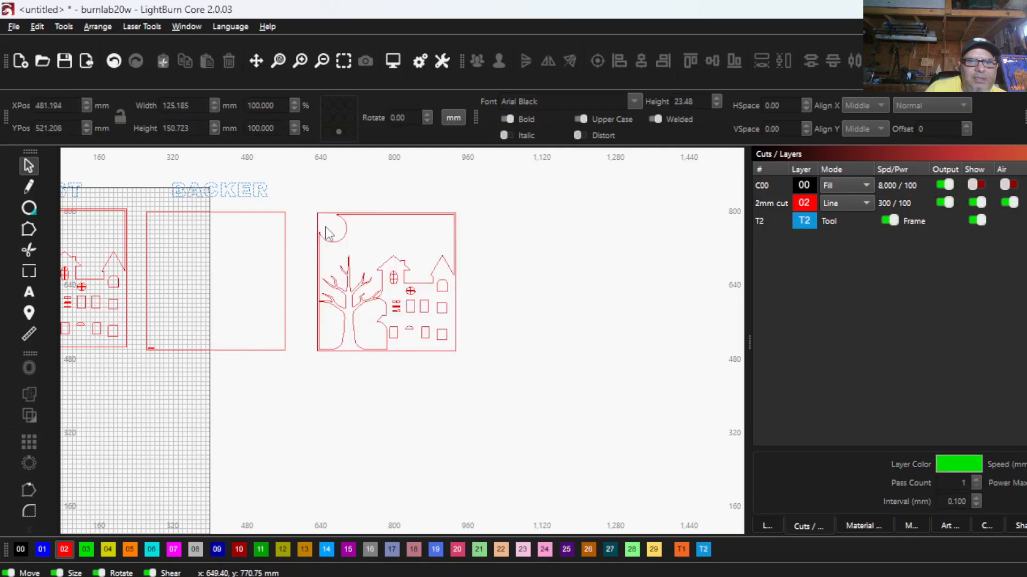
- Center the grouped FIRST panel copy on the BACKER frame so the two 300 mm outer frames coincide
{"action": "left_click_drag", "start_coordinate": [506, 376], "coordinate": [304, 169]}
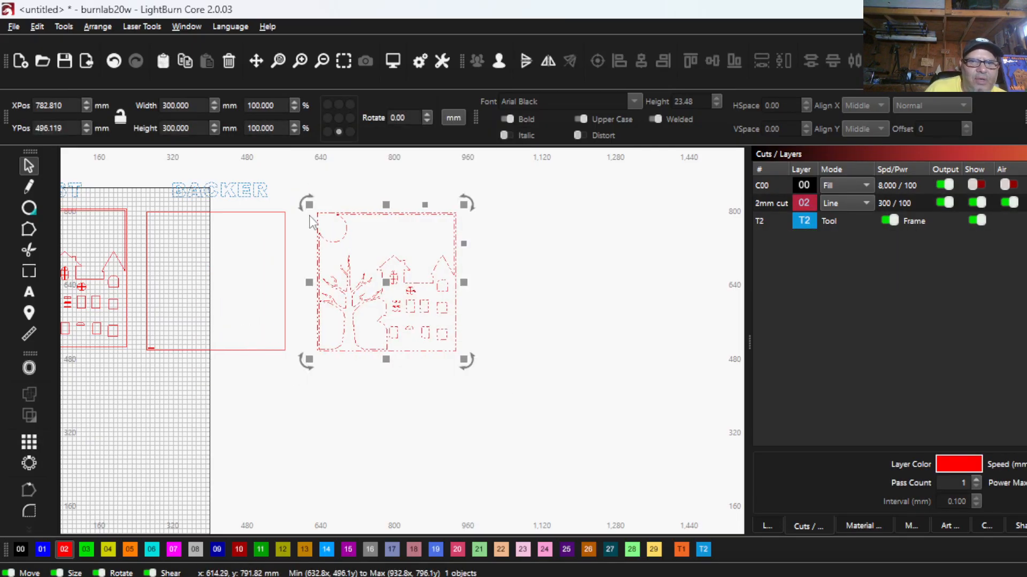
{"action": "scroll", "coordinate": [194, 240], "scroll_direction": "up", "scroll_amount": 3}
{"action": "scroll", "coordinate": [197, 241], "scroll_direction": "down", "scroll_amount": 1}
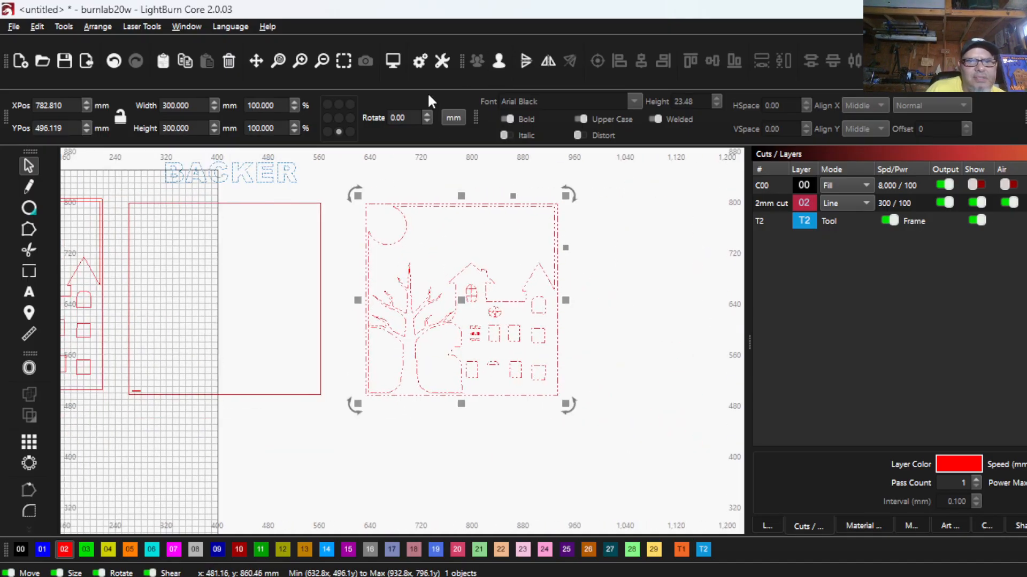
{"action": "left_click_drag", "start_coordinate": [270, 222], "coordinate": [238, 195]}
{"action": "left_click", "coordinate": [597, 60]}
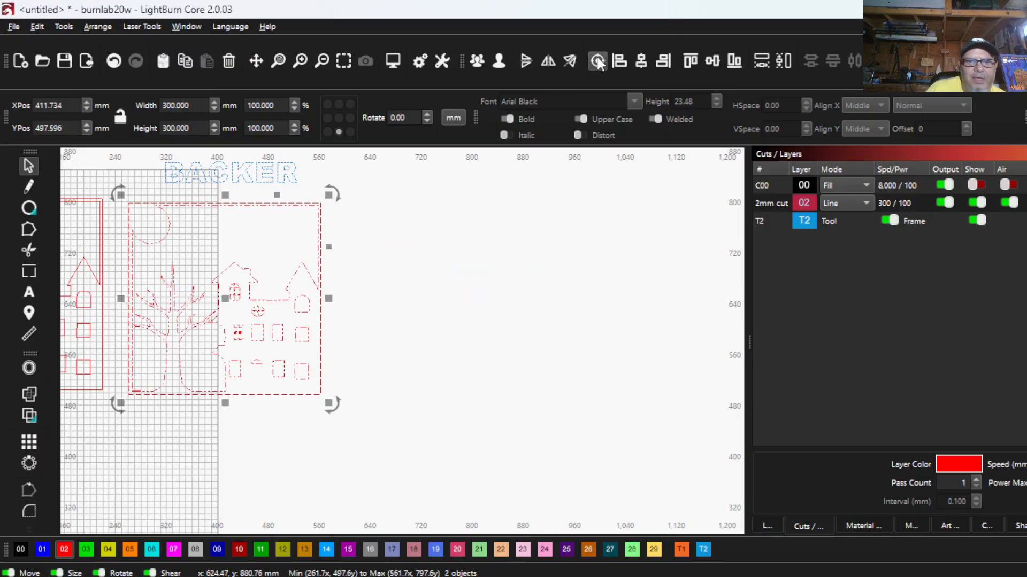
- Ungroup the FIRST panel copy placed on the BACKER frame and clear the selection
{"action": "scroll", "coordinate": [305, 264], "scroll_direction": "up", "scroll_amount": 2}
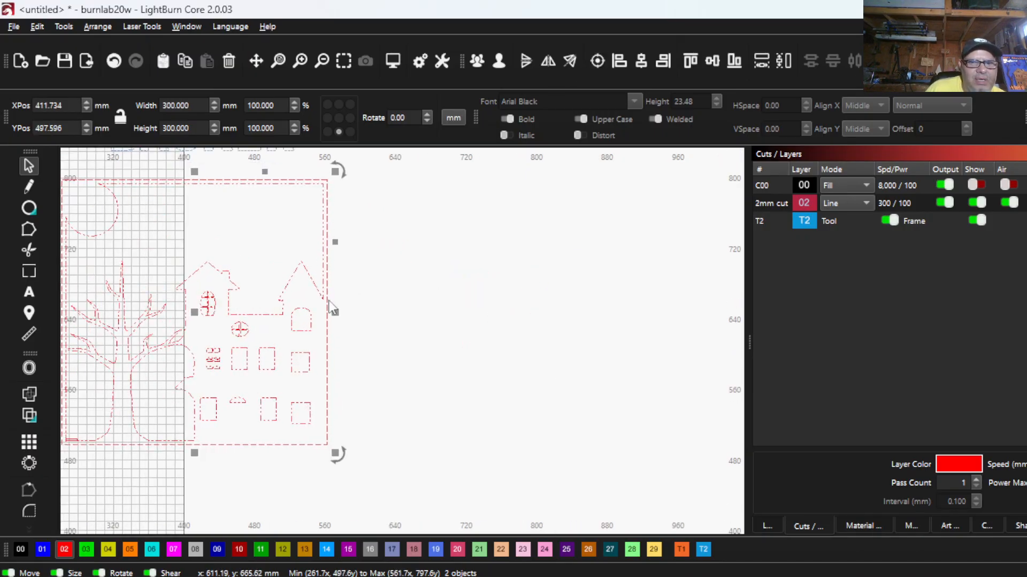
{"action": "left_click", "coordinate": [495, 60]}
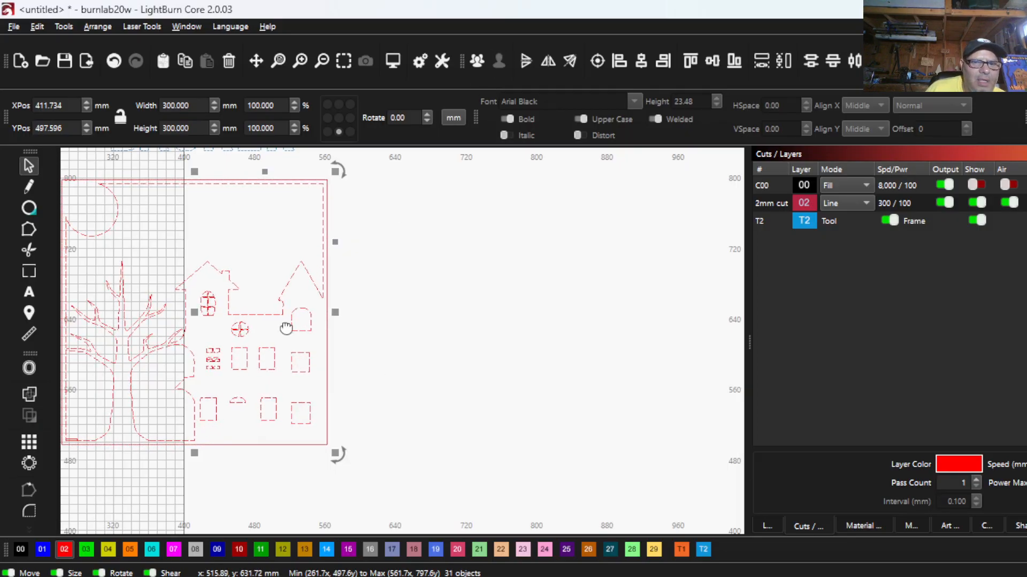
{"action": "scroll", "coordinate": [286, 327], "scroll_direction": "down", "scroll_amount": 2}
{"action": "left_click", "coordinate": [385, 330]}
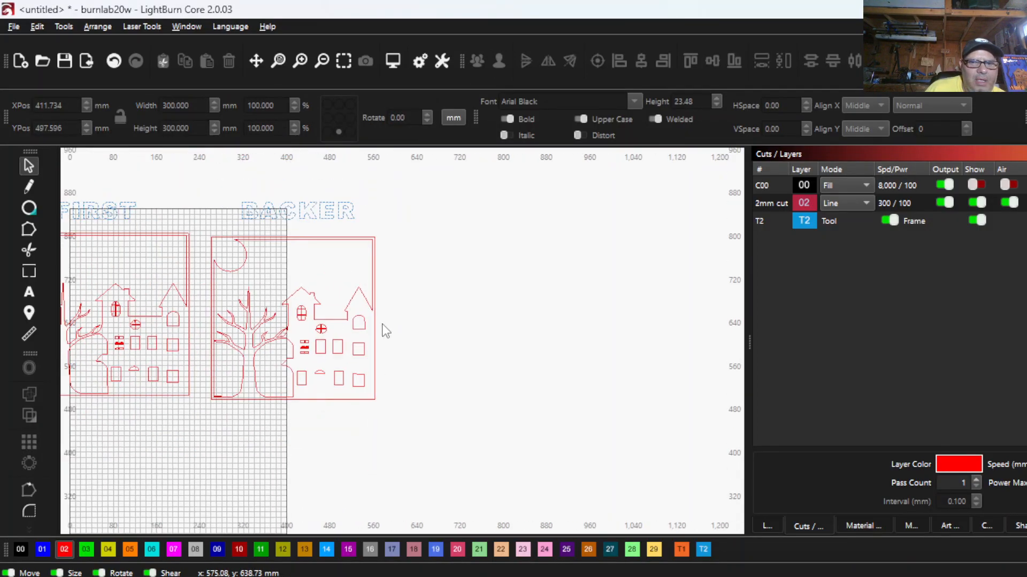
- Delete the inner moon, tree and roofline outline and the two cutouts beside the trunk from the BACKER panel, keeping the windows
{"action": "left_click", "coordinate": [310, 294]}
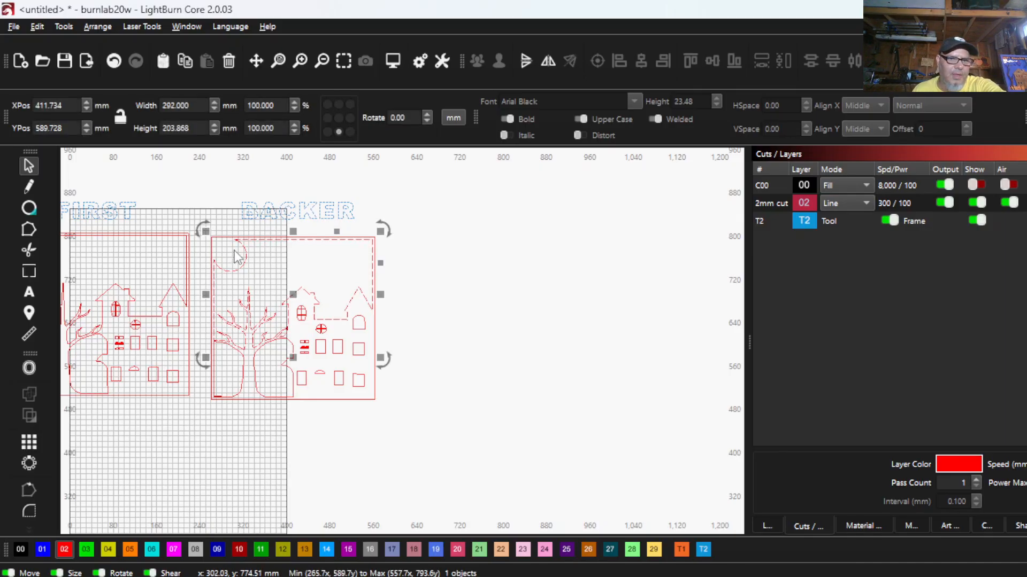
{"action": "key", "text": "Delete"}
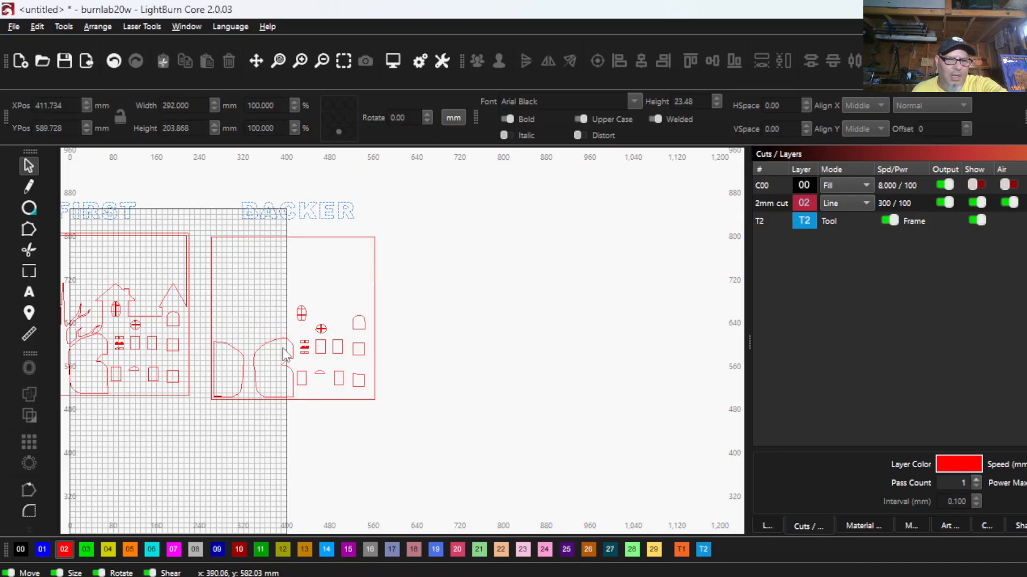
{"action": "left_click_drag", "start_coordinate": [278, 376], "coordinate": [227, 336]}
{"action": "key", "text": "Delete"}
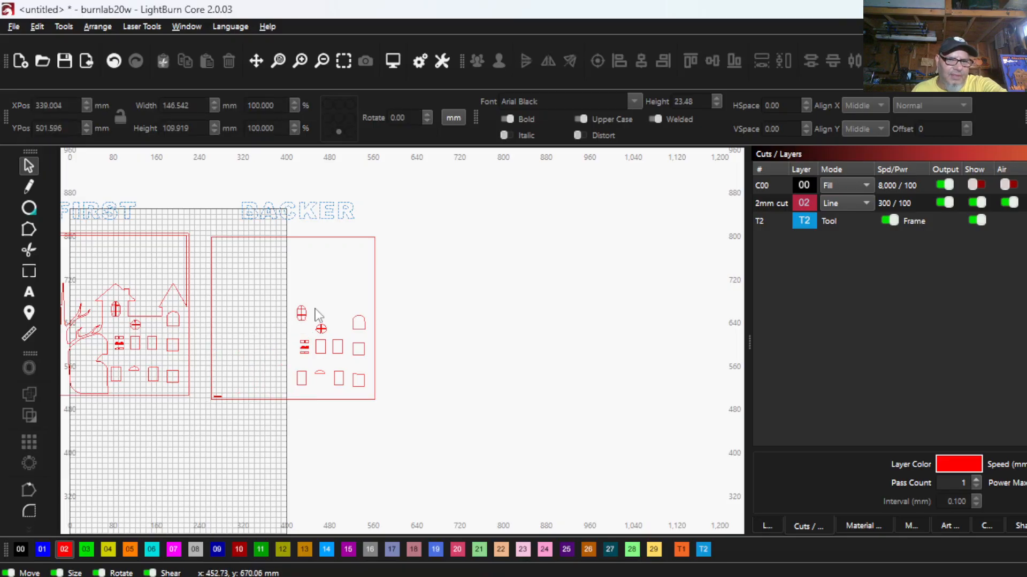
- Delete the duplicate outer frame stacked on the BACKER panel, keeping a single 300 mm frame
{"action": "scroll", "coordinate": [271, 397], "scroll_direction": "up", "scroll_amount": 2}
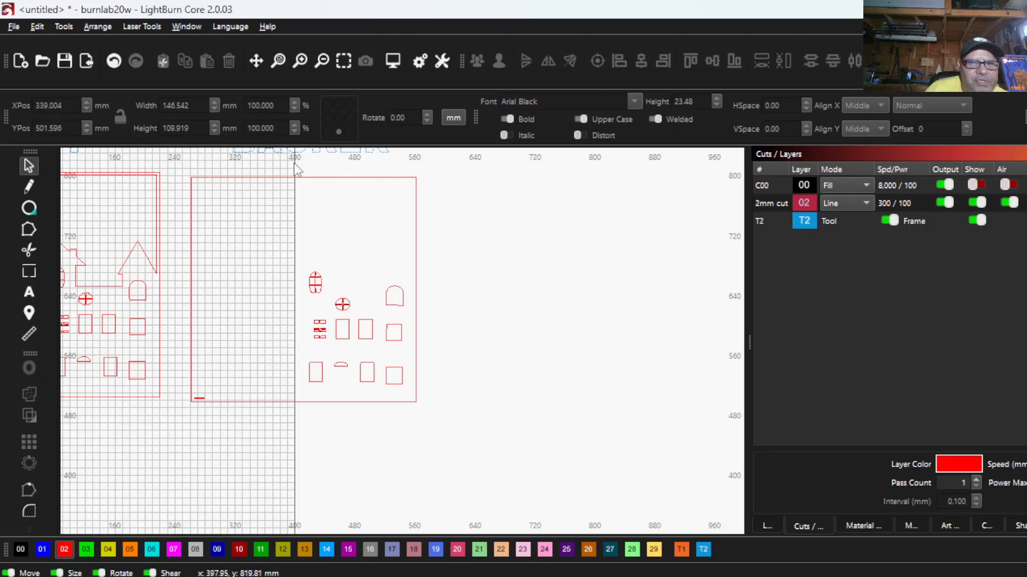
{"action": "left_click", "coordinate": [315, 177]}
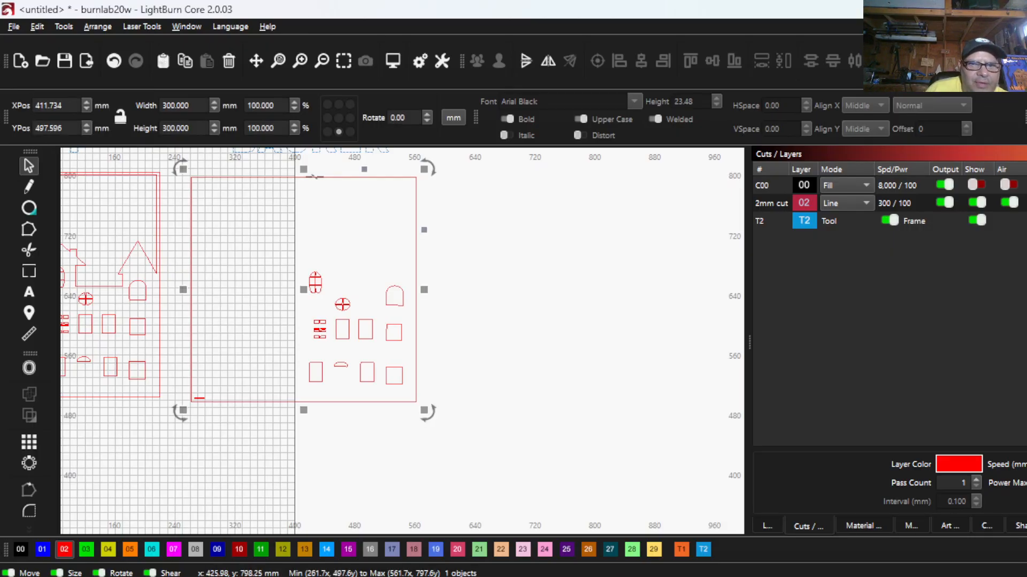
{"action": "right_click", "coordinate": [372, 186]}
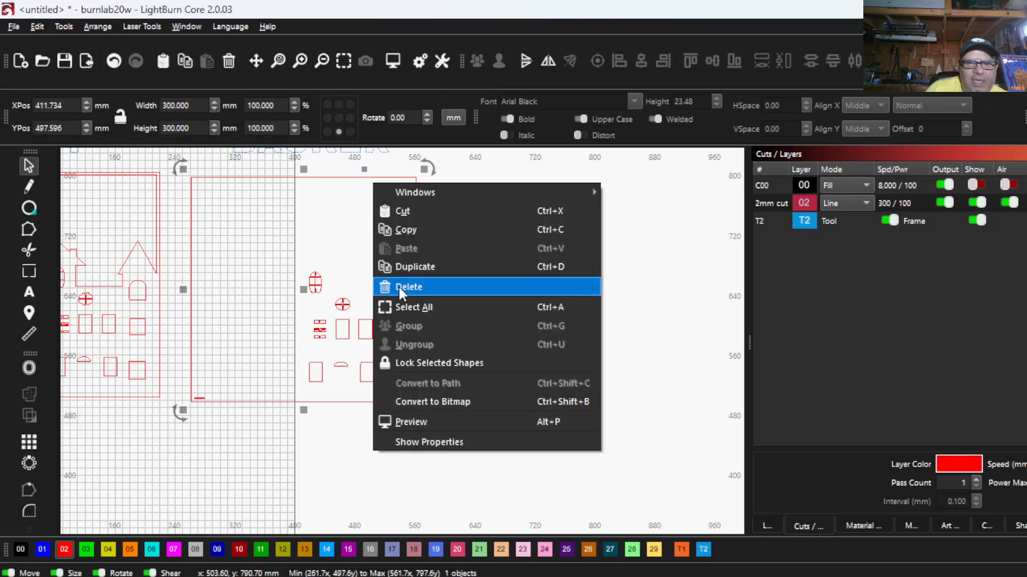
{"action": "left_click", "coordinate": [398, 284]}
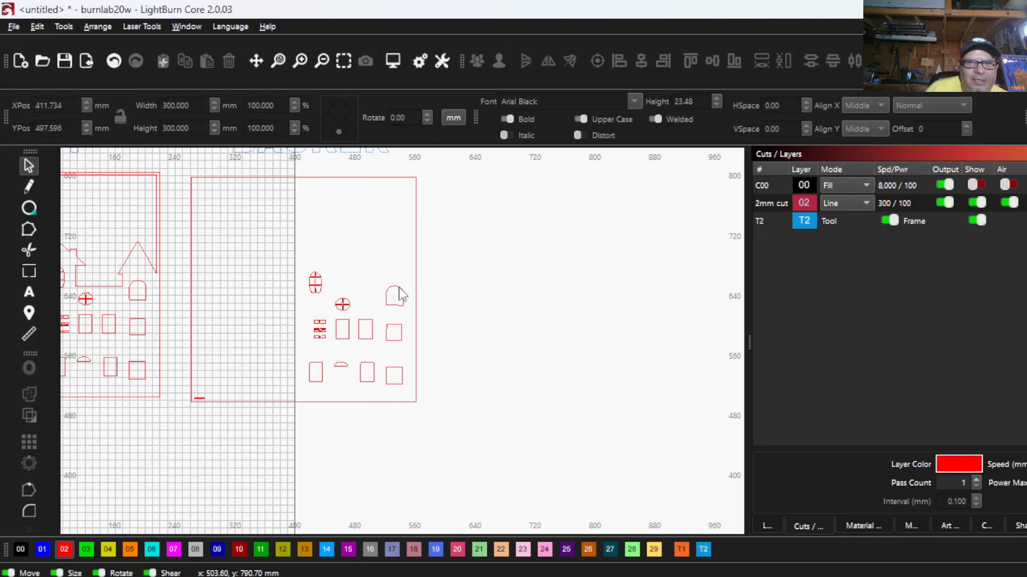
{"action": "left_click", "coordinate": [374, 176]}
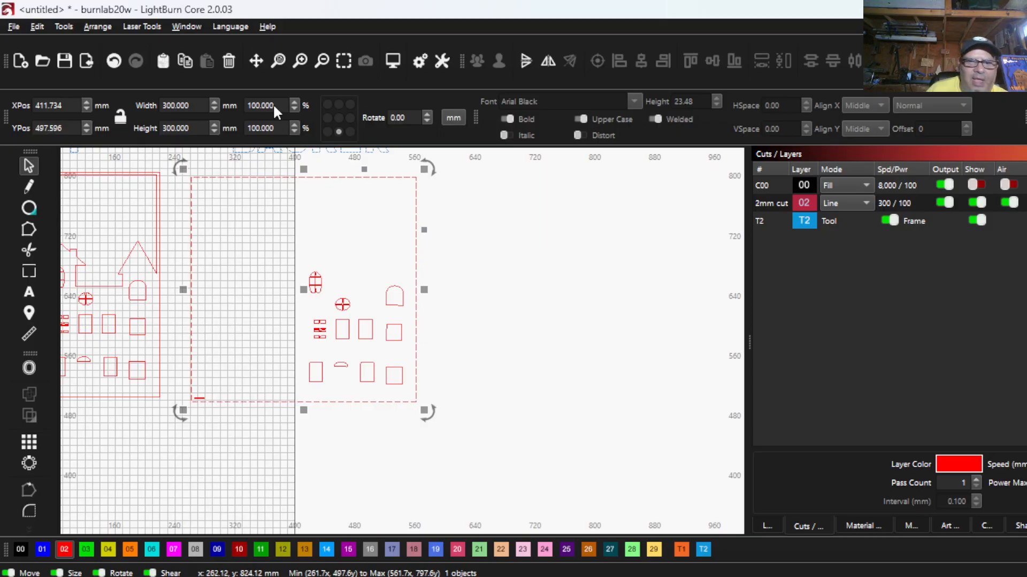
{"action": "left_click", "coordinate": [498, 312]}
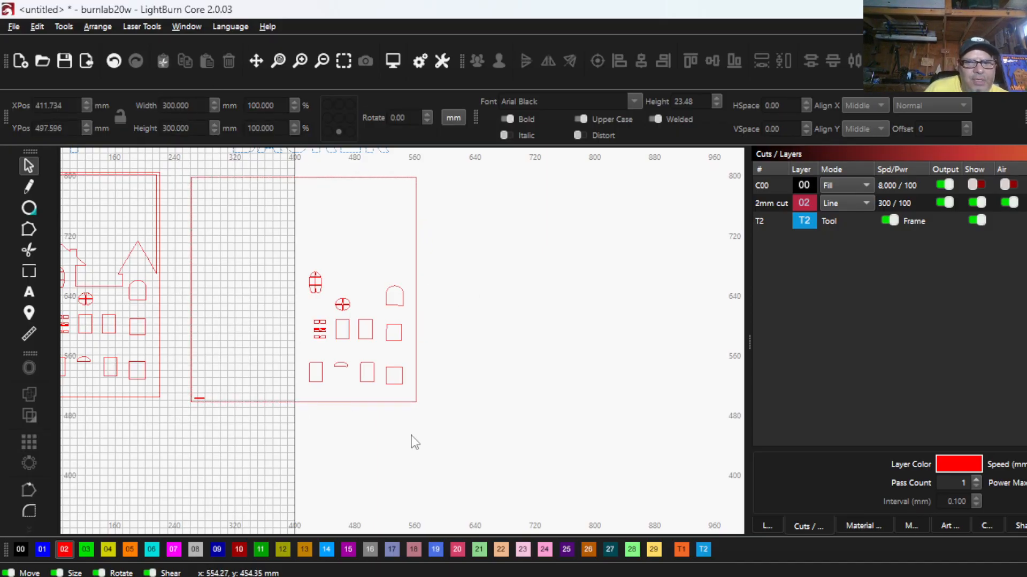
- Assign all the window cutouts inside the BACKER frame to the green C03 fill layer
{"action": "left_click_drag", "start_coordinate": [465, 467], "coordinate": [538, 407]}
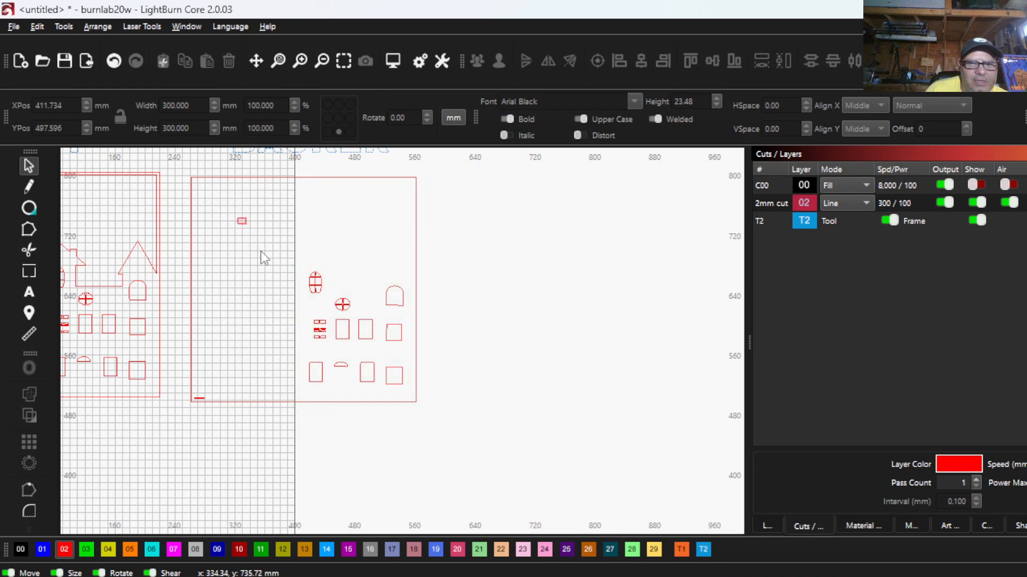
{"action": "left_click_drag", "start_coordinate": [236, 217], "coordinate": [470, 452]}
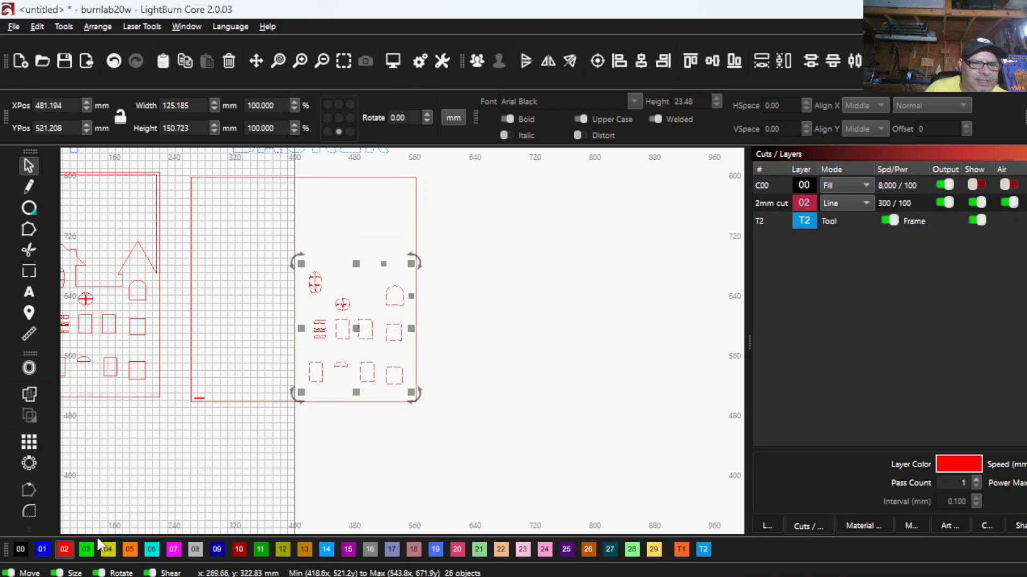
{"action": "left_click", "coordinate": [87, 547]}
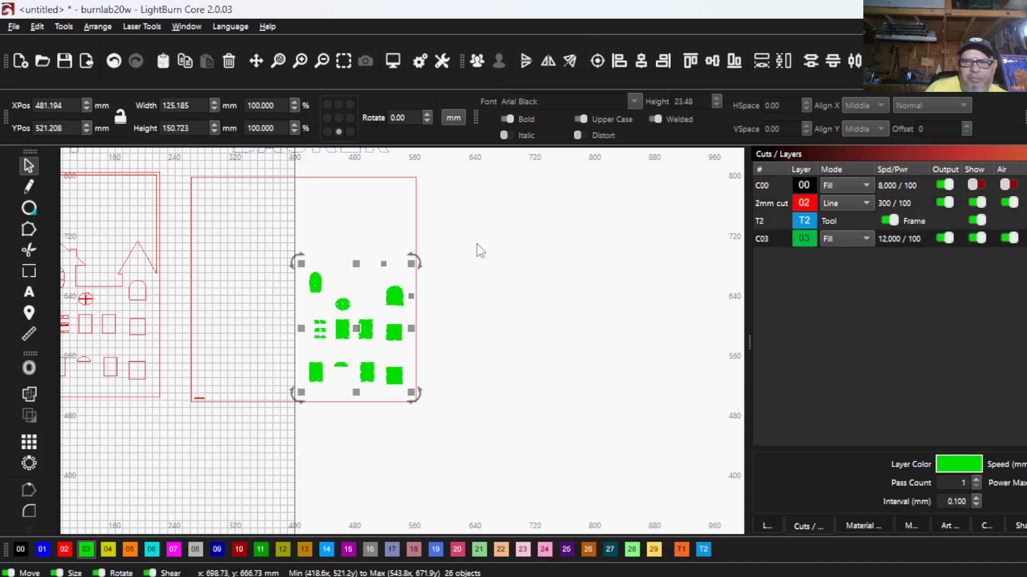
- Examine the green window fills and their placement within the BACKER frame
{"action": "scroll", "coordinate": [365, 330], "scroll_direction": "up", "scroll_amount": 1}
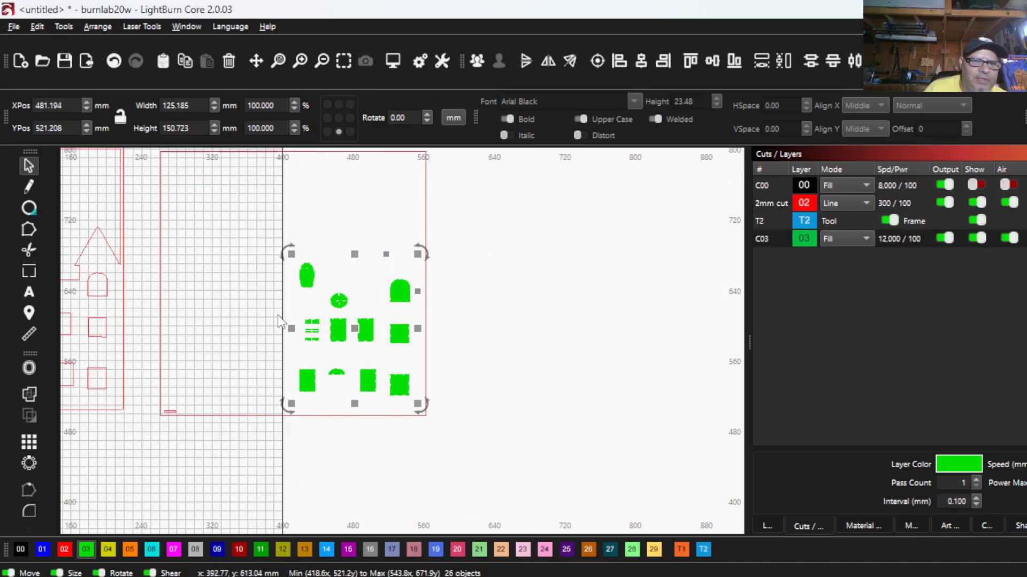
{"action": "scroll", "coordinate": [313, 307], "scroll_direction": "up", "scroll_amount": 2}
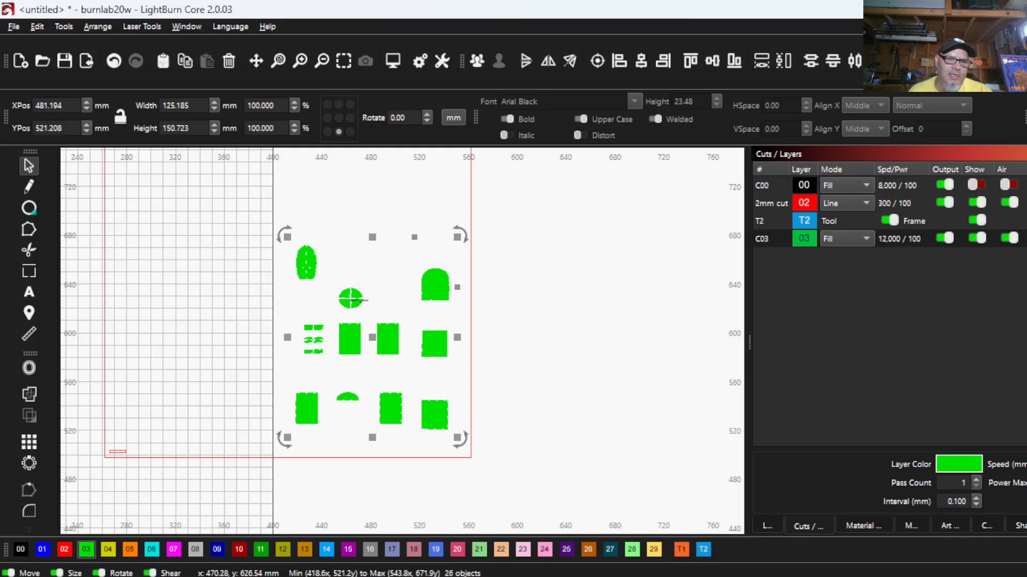
{"action": "scroll", "coordinate": [342, 341], "scroll_direction": "down", "scroll_amount": 1}
{"action": "scroll", "coordinate": [340, 340], "scroll_direction": "down", "scroll_amount": 1}
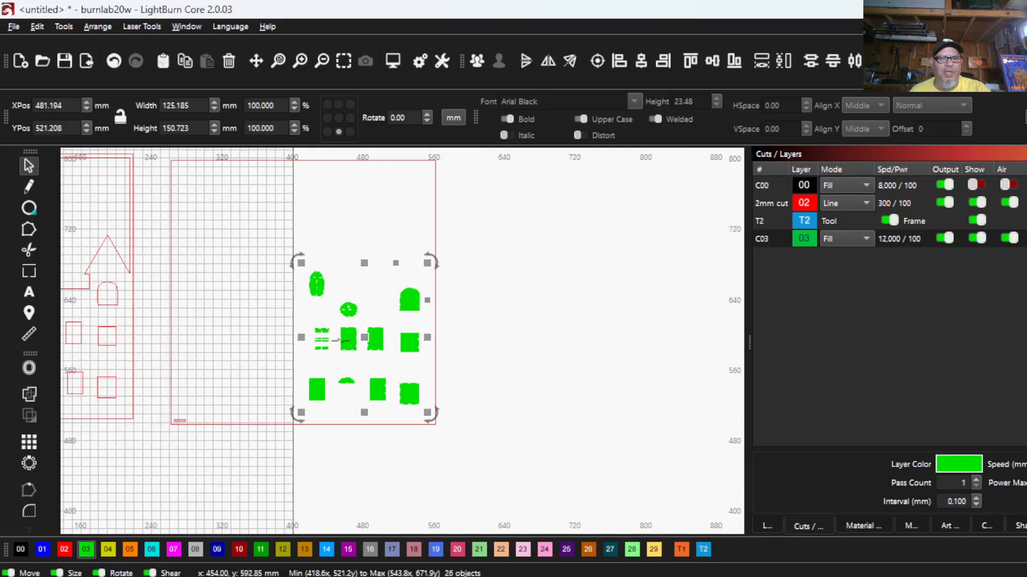
{"action": "scroll", "coordinate": [320, 337], "scroll_direction": "down", "scroll_amount": 2}
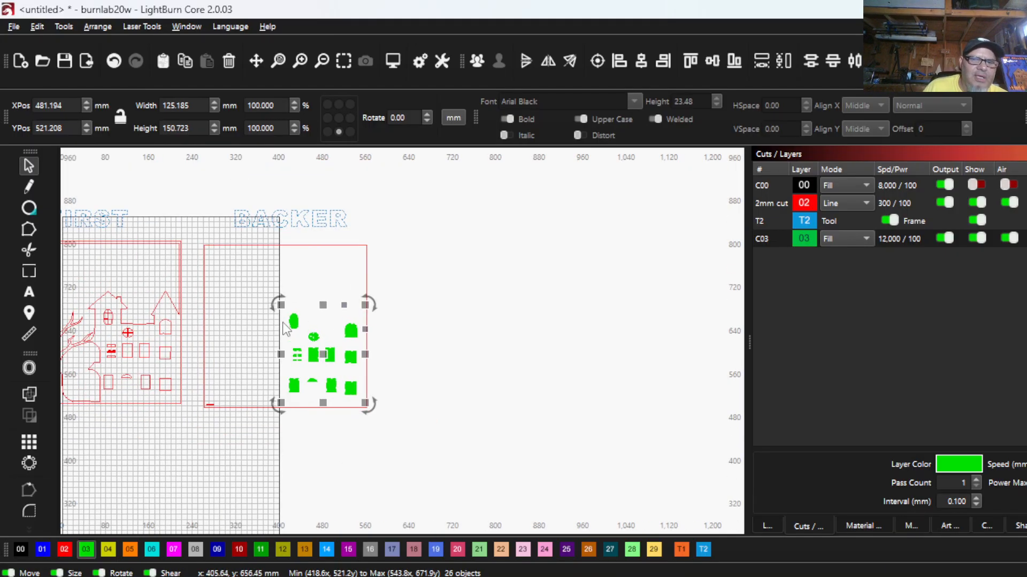
{"action": "scroll", "coordinate": [216, 420], "scroll_direction": "up", "scroll_amount": 3}
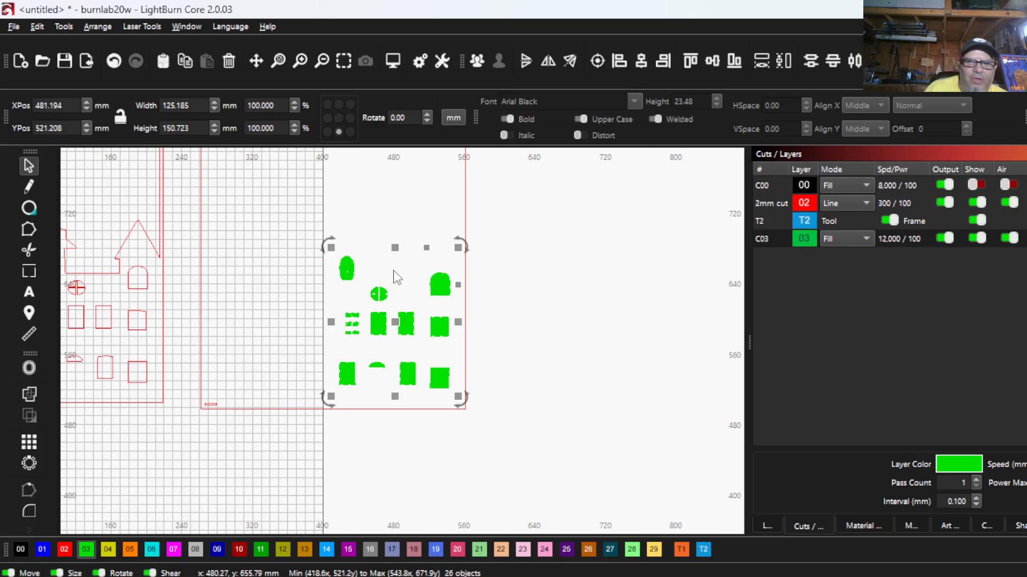
{"action": "scroll", "coordinate": [382, 295], "scroll_direction": "down", "scroll_amount": 2}
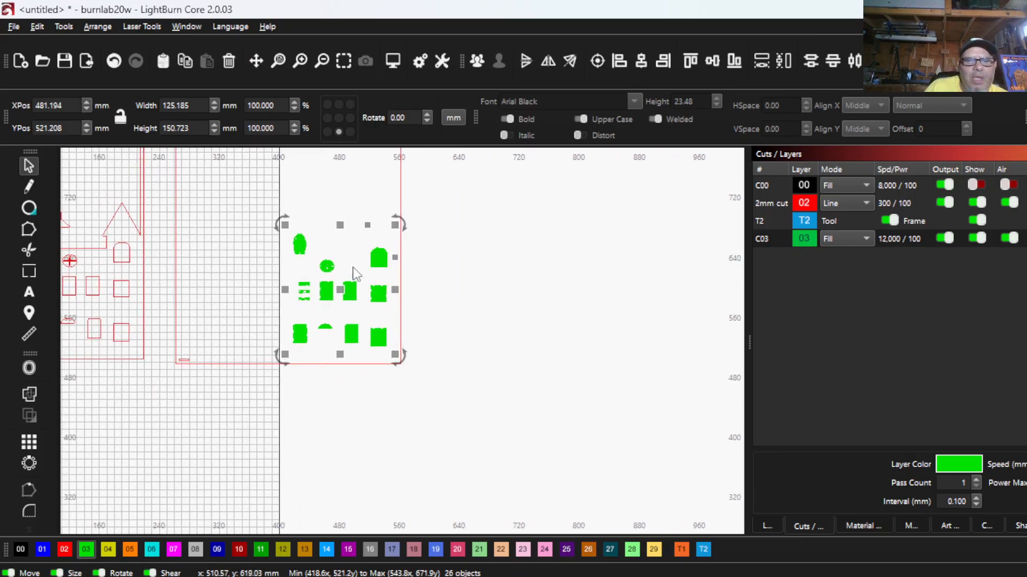
{"action": "scroll", "coordinate": [354, 271], "scroll_direction": "up", "scroll_amount": 2}
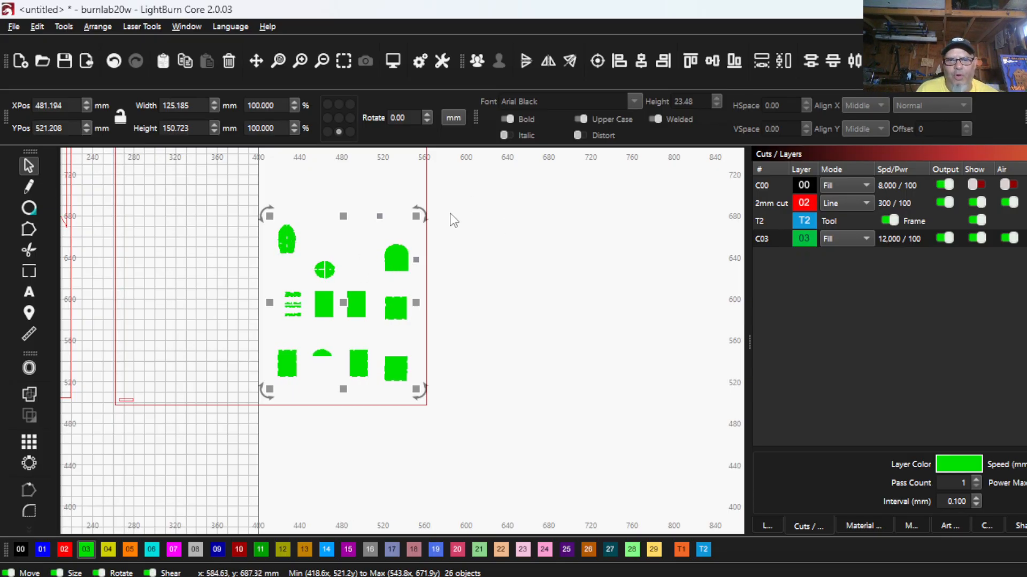
- Preview the BACKER window cutouts in Line mode and return the C03 layer to Fill
{"action": "left_click", "coordinate": [851, 237]}
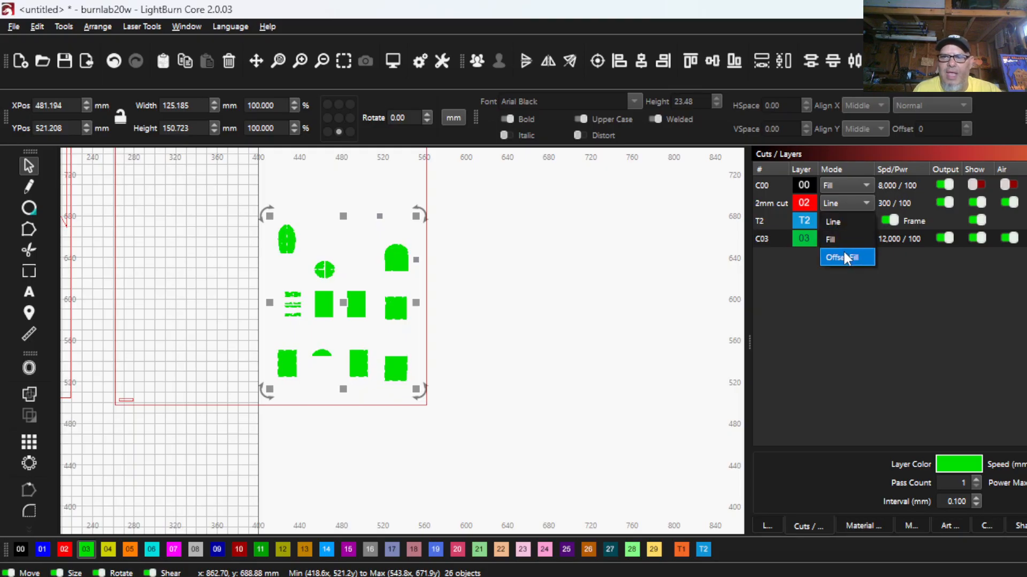
{"action": "left_click", "coordinate": [833, 222]}
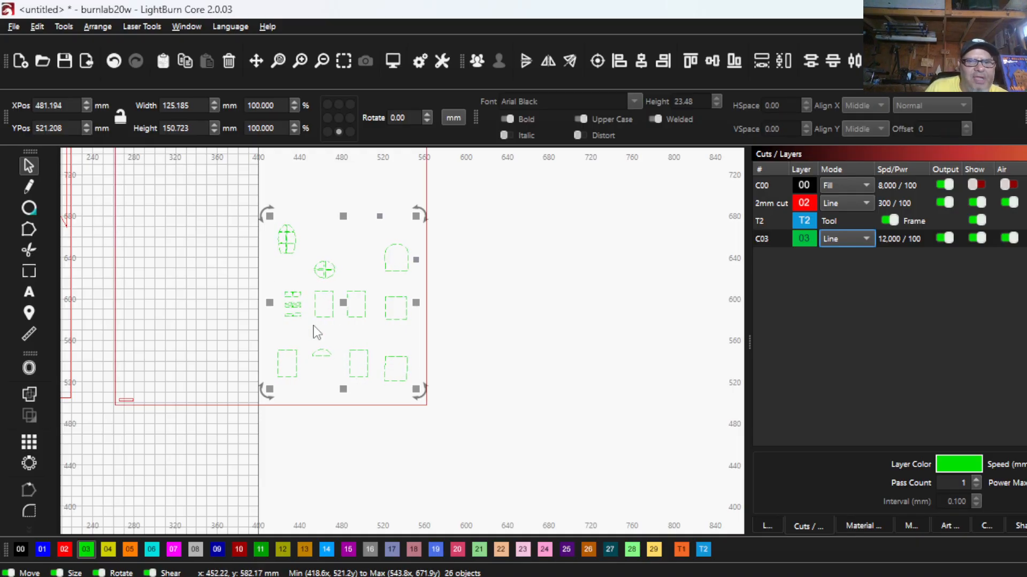
{"action": "left_click", "coordinate": [844, 237]}
{"action": "left_click", "coordinate": [839, 257]}
- Group the BACKER panel's frame with its green window fills
{"action": "scroll", "coordinate": [531, 362], "scroll_direction": "down", "scroll_amount": 4}
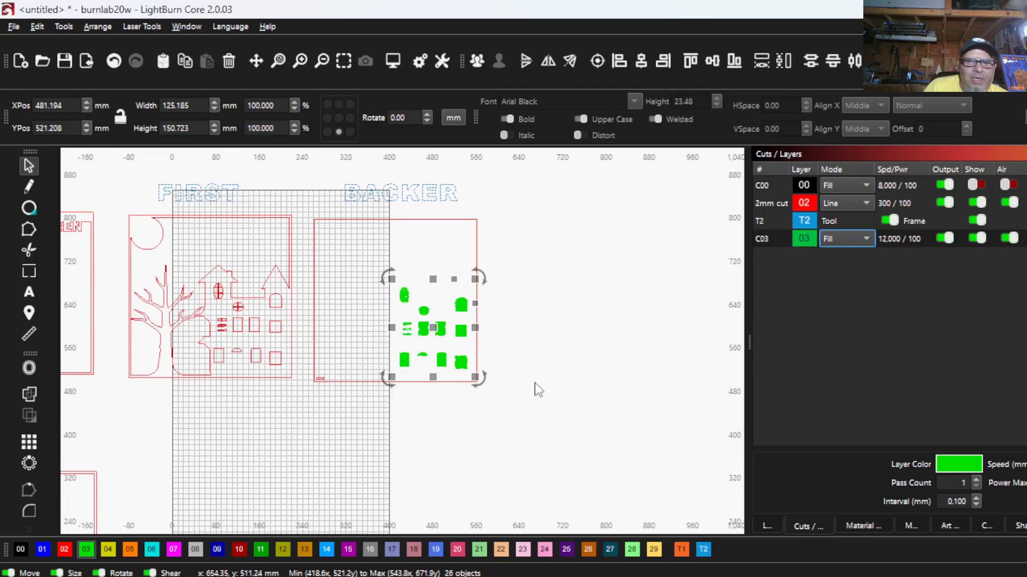
{"action": "left_click_drag", "start_coordinate": [532, 430], "coordinate": [295, 201]}
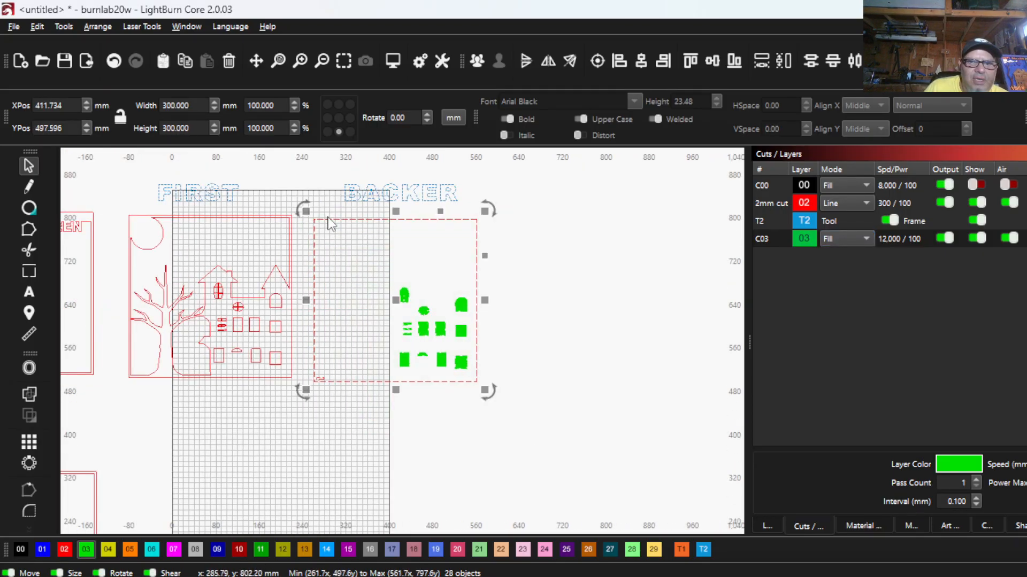
{"action": "right_click", "coordinate": [441, 234]}
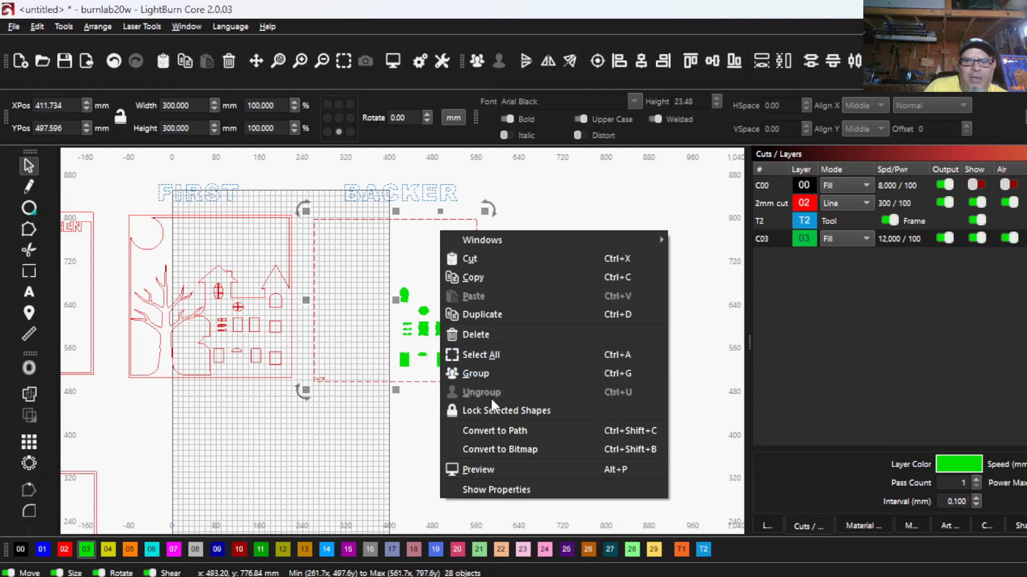
{"action": "left_click", "coordinate": [488, 375]}
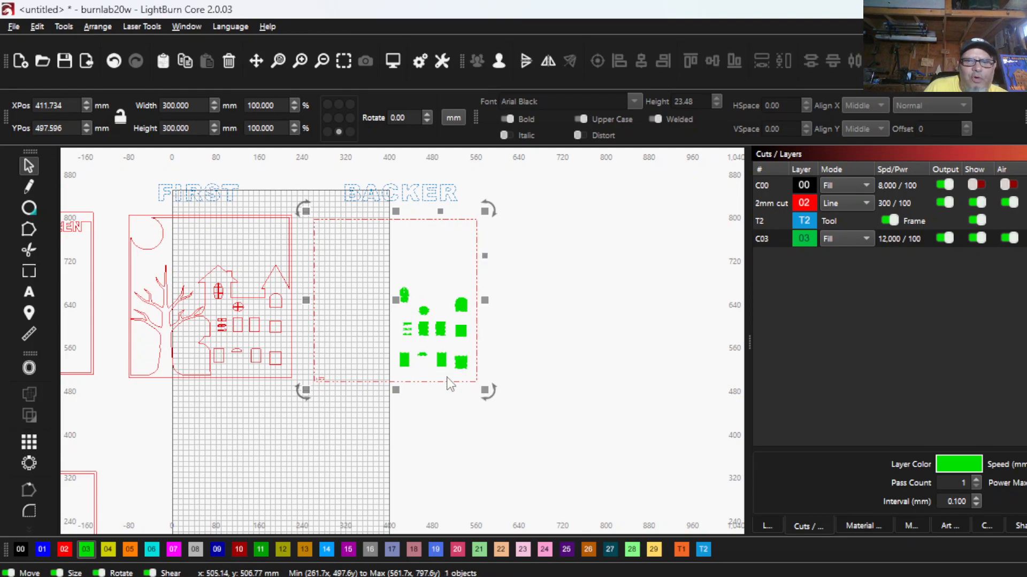
- Group all the red cut shapes of the FIRST panel
{"action": "left_click", "coordinate": [295, 409]}
{"action": "left_click_drag", "start_coordinate": [303, 383], "coordinate": [128, 220]}
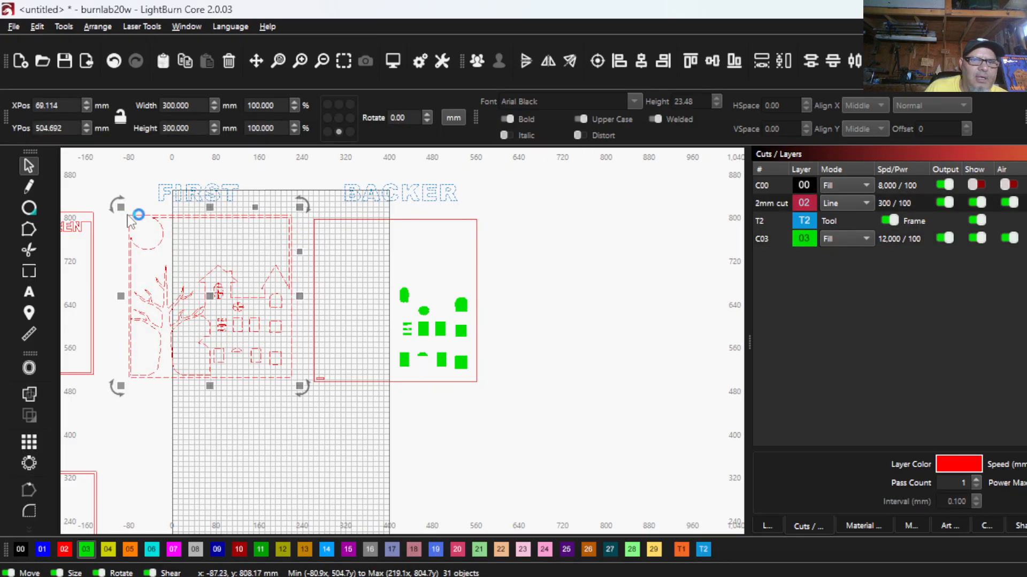
{"action": "left_click", "coordinate": [477, 60]}
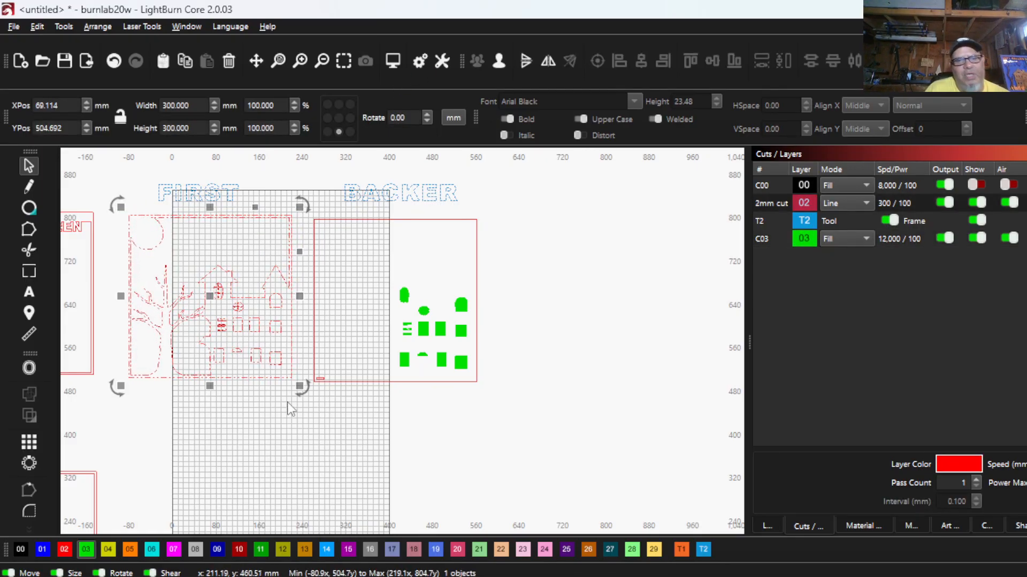
- Show the C00 layer and group the black house artwork with the FIRST panel
{"action": "scroll", "coordinate": [199, 393], "scroll_direction": "down", "scroll_amount": 2}
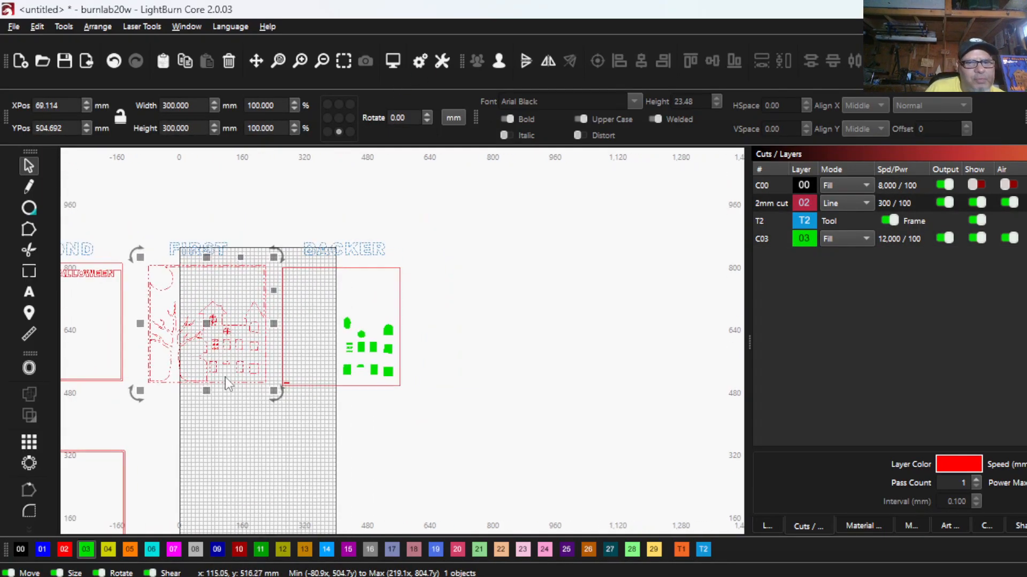
{"action": "left_click", "coordinate": [977, 185]}
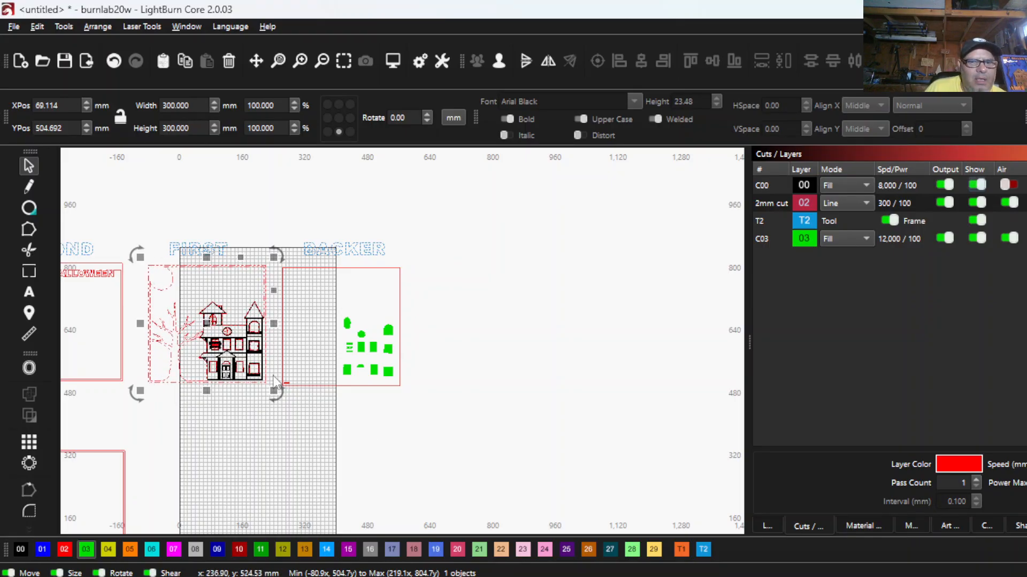
{"action": "left_click", "coordinate": [236, 397]}
{"action": "left_click_drag", "start_coordinate": [221, 368], "coordinate": [131, 250]}
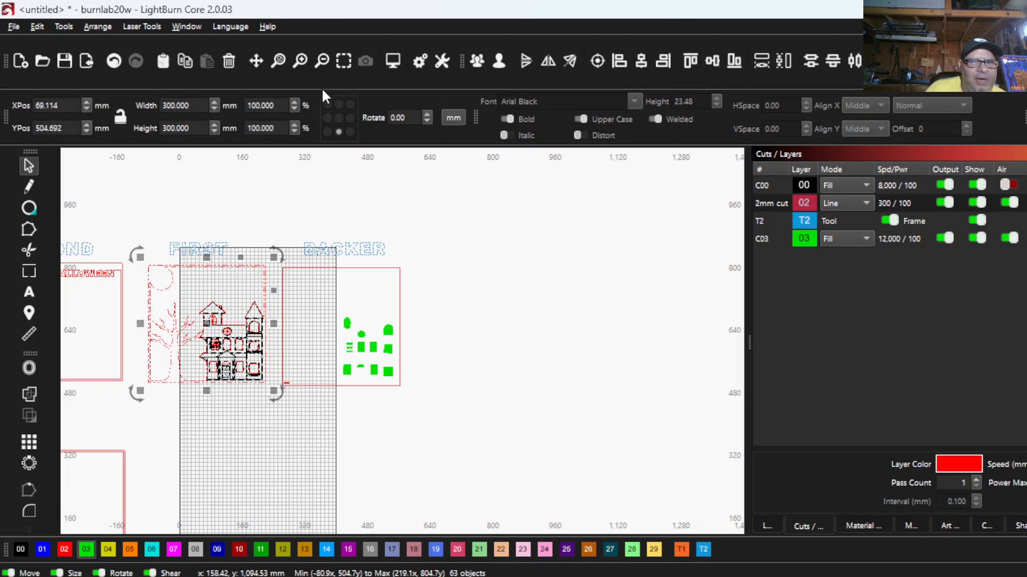
{"action": "left_click", "coordinate": [477, 61]}
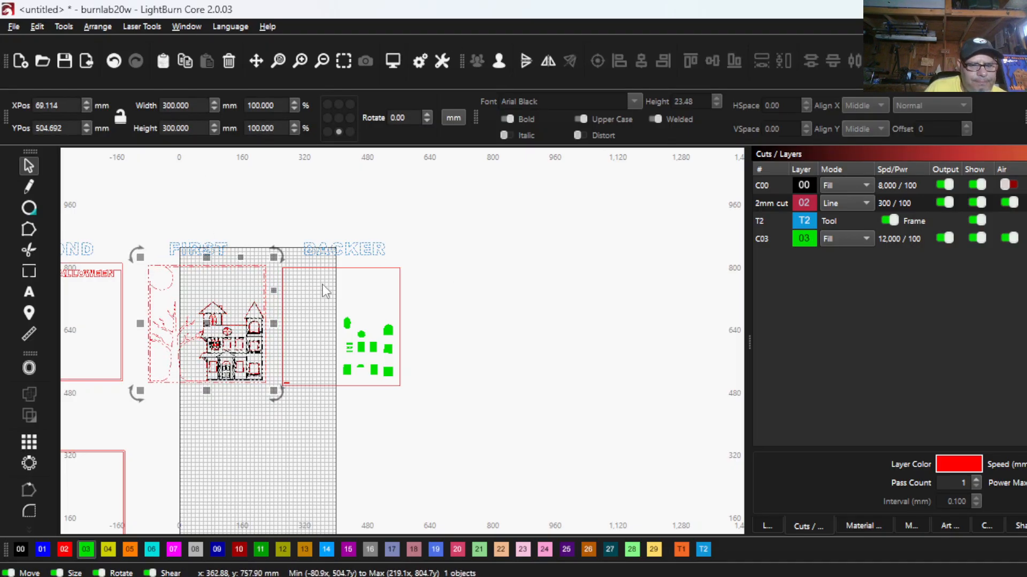
- Center the FIRST panel over the BACKER panel, compare the window fills with the house openings, and undo the overlay
{"action": "left_click", "coordinate": [287, 266], "text": "shift"}
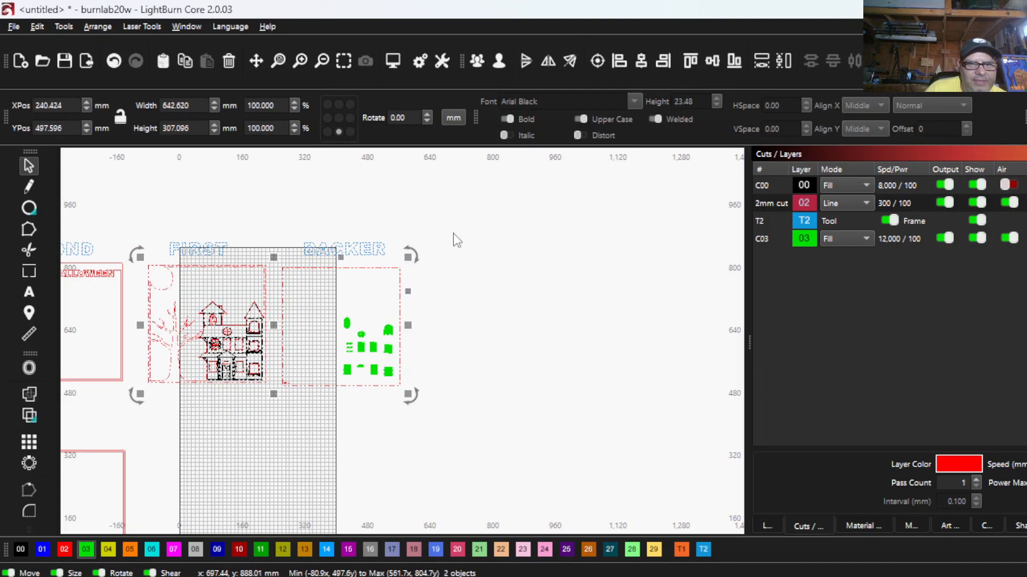
{"action": "left_click", "coordinate": [596, 61]}
{"action": "scroll", "coordinate": [380, 347], "scroll_direction": "up", "scroll_amount": 3}
{"action": "scroll", "coordinate": [390, 363], "scroll_direction": "up", "scroll_amount": 3}
{"action": "left_click_drag", "start_coordinate": [389, 363], "coordinate": [270, 304]}
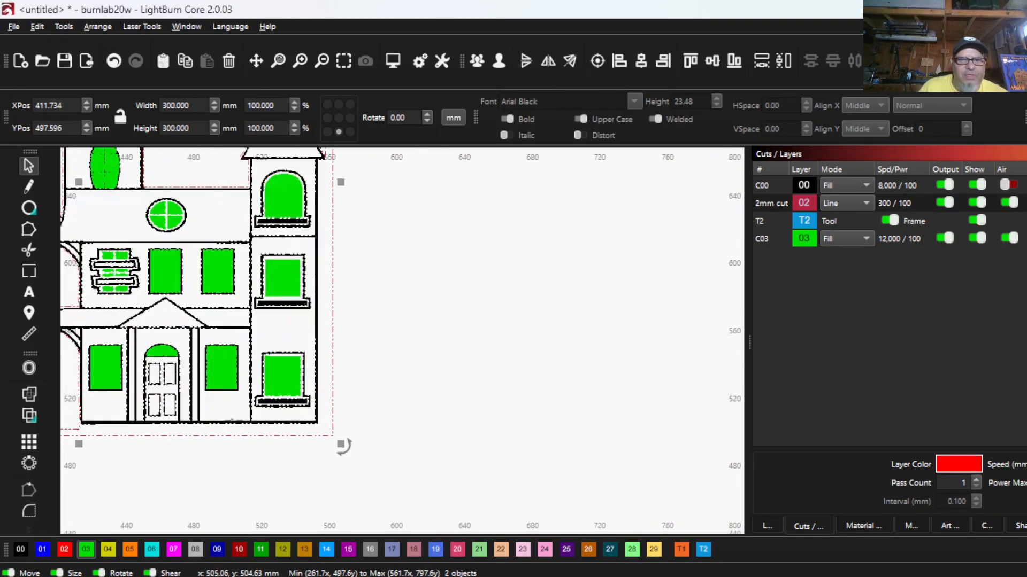
{"action": "scroll", "coordinate": [250, 422], "scroll_direction": "down", "scroll_amount": 1}
{"action": "left_click_drag", "start_coordinate": [250, 422], "coordinate": [267, 433]}
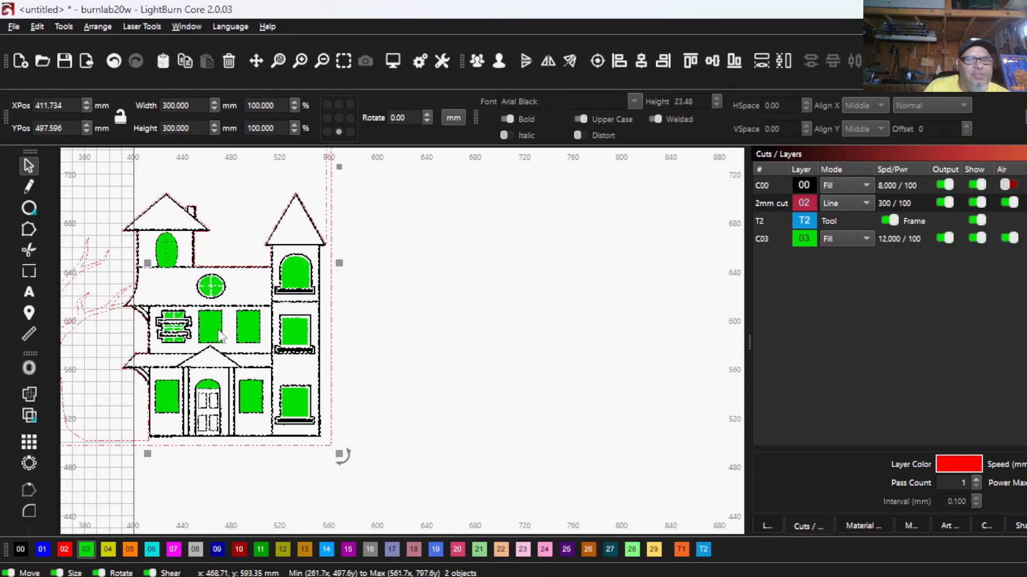
{"action": "scroll", "coordinate": [179, 291], "scroll_direction": "down", "scroll_amount": 3}
{"action": "scroll", "coordinate": [178, 290], "scroll_direction": "down", "scroll_amount": 3}
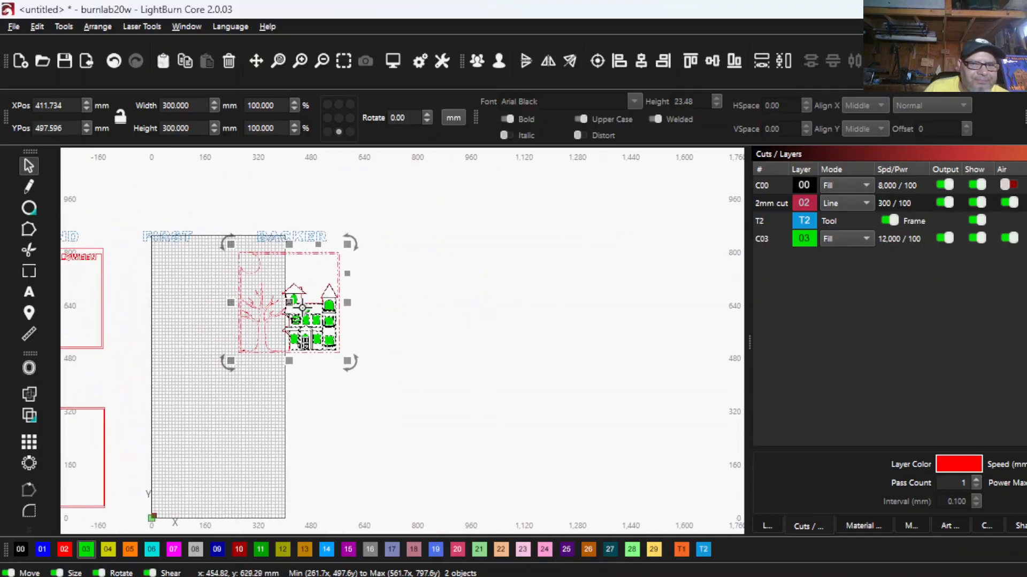
{"action": "left_click", "coordinate": [112, 62]}
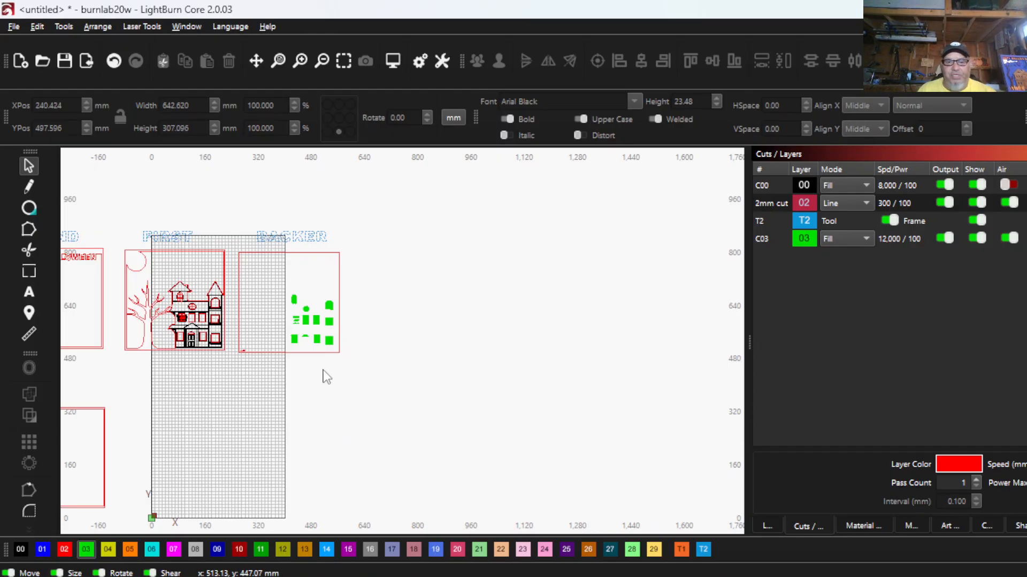
- Set the C03 window layer's mode to Line
{"action": "left_click", "coordinate": [836, 238]}
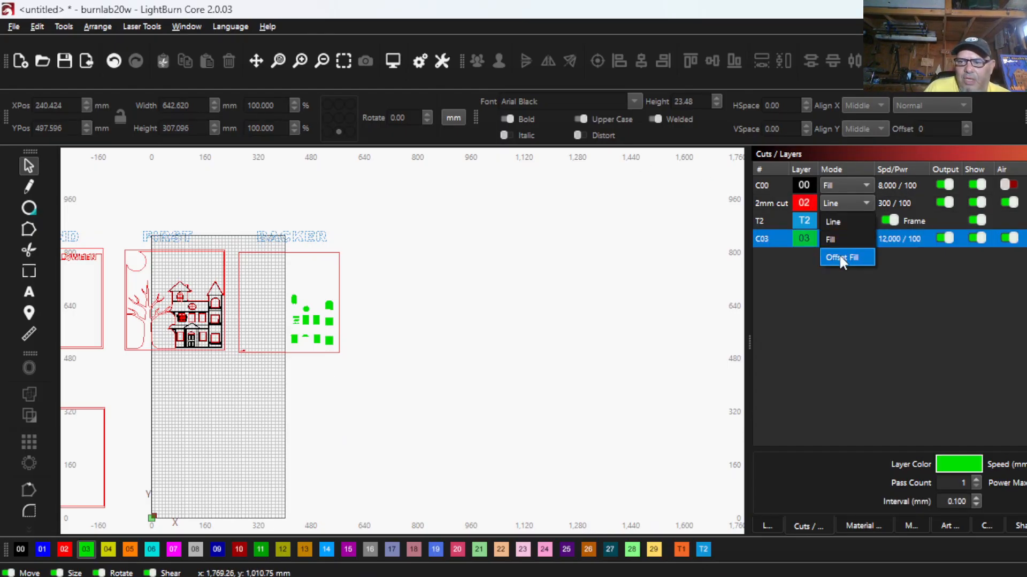
{"action": "left_click", "coordinate": [837, 223]}
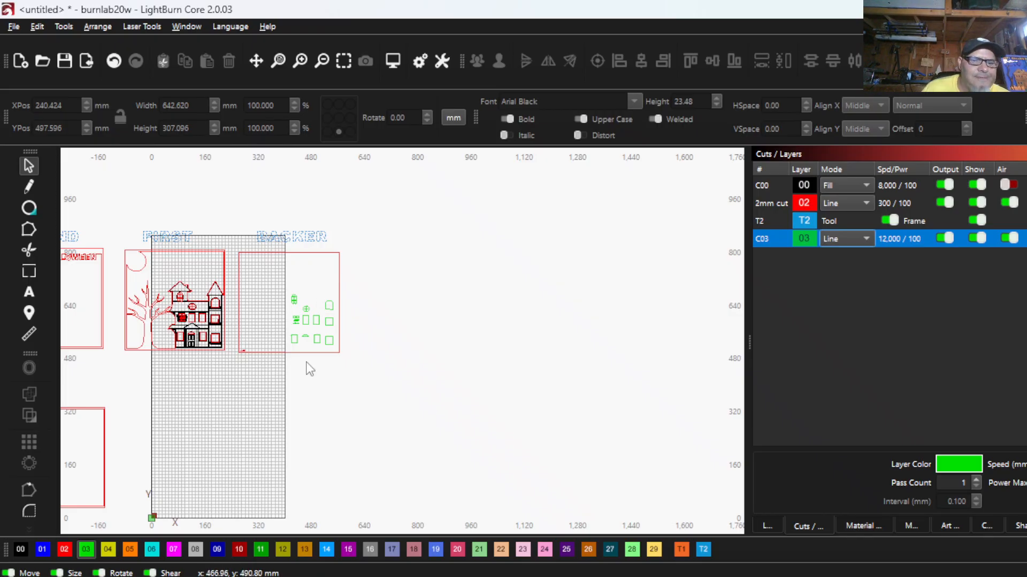
- Ungroup the blank 300 mm frame and its small slot beside the spare copy of the house panel
{"action": "scroll", "coordinate": [399, 357], "scroll_direction": "down", "scroll_amount": 4}
{"action": "scroll", "coordinate": [384, 389], "scroll_direction": "down", "scroll_amount": 2}
{"action": "left_click_drag", "start_coordinate": [388, 398], "coordinate": [360, 379]}
{"action": "scroll", "coordinate": [386, 420], "scroll_direction": "up", "scroll_amount": 2}
{"action": "left_click_drag", "start_coordinate": [343, 445], "coordinate": [231, 409]}
{"action": "scroll", "coordinate": [288, 440], "scroll_direction": "up", "scroll_amount": 2}
{"action": "scroll", "coordinate": [222, 400], "scroll_direction": "up", "scroll_amount": 1}
{"action": "scroll", "coordinate": [331, 396], "scroll_direction": "up", "scroll_amount": 2}
{"action": "scroll", "coordinate": [330, 397], "scroll_direction": "down", "scroll_amount": 1}
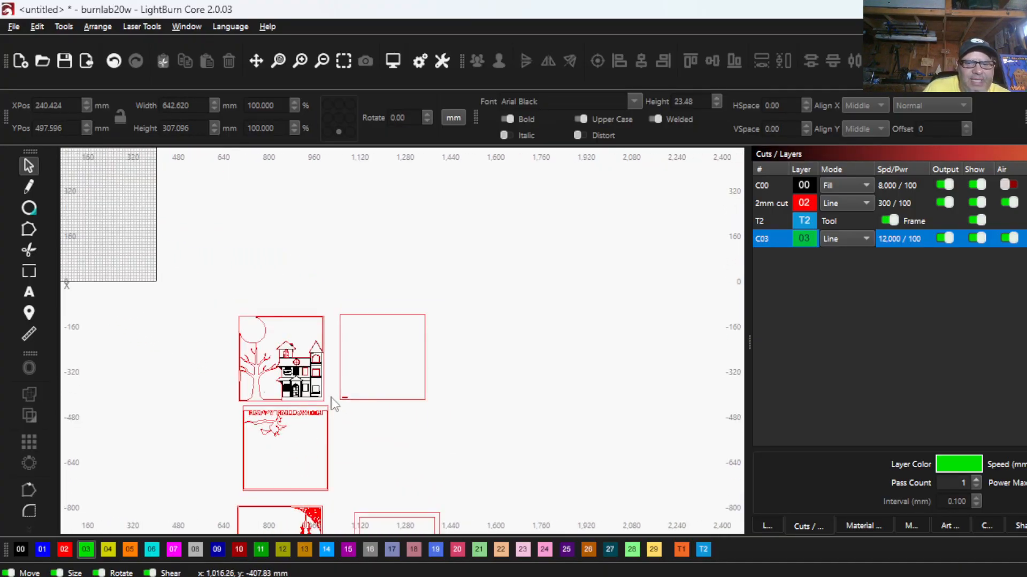
{"action": "scroll", "coordinate": [325, 401], "scroll_direction": "down", "scroll_amount": 1}
{"action": "left_click_drag", "start_coordinate": [302, 398], "coordinate": [271, 342]}
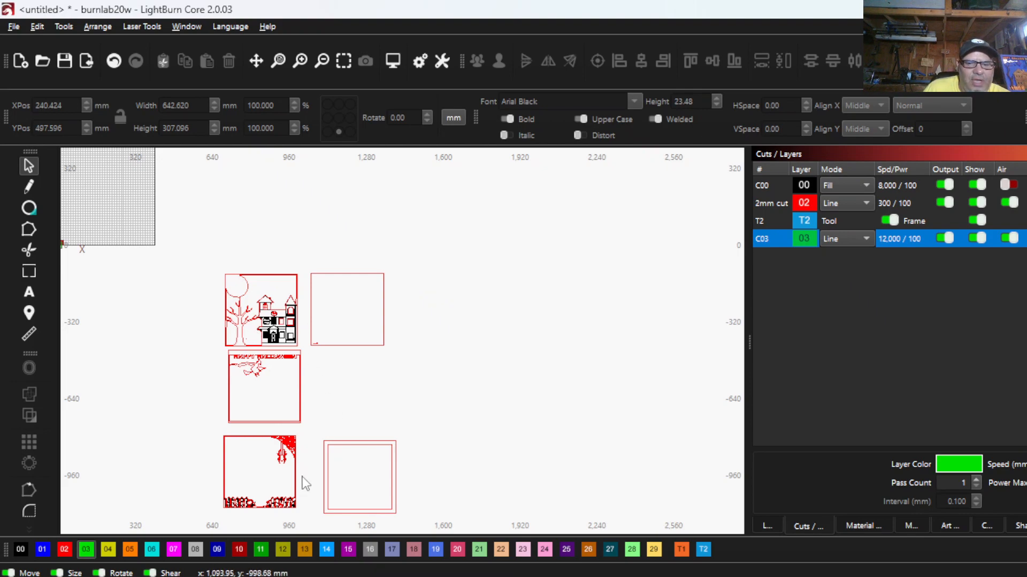
{"action": "left_click_drag", "start_coordinate": [361, 300], "coordinate": [326, 262]}
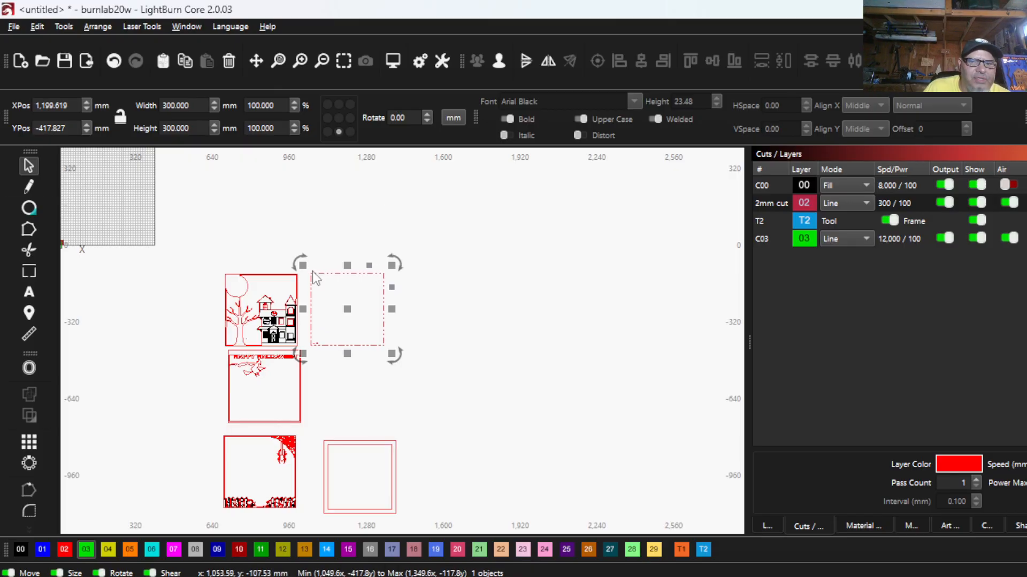
{"action": "scroll", "coordinate": [313, 271], "scroll_direction": "up", "scroll_amount": 5}
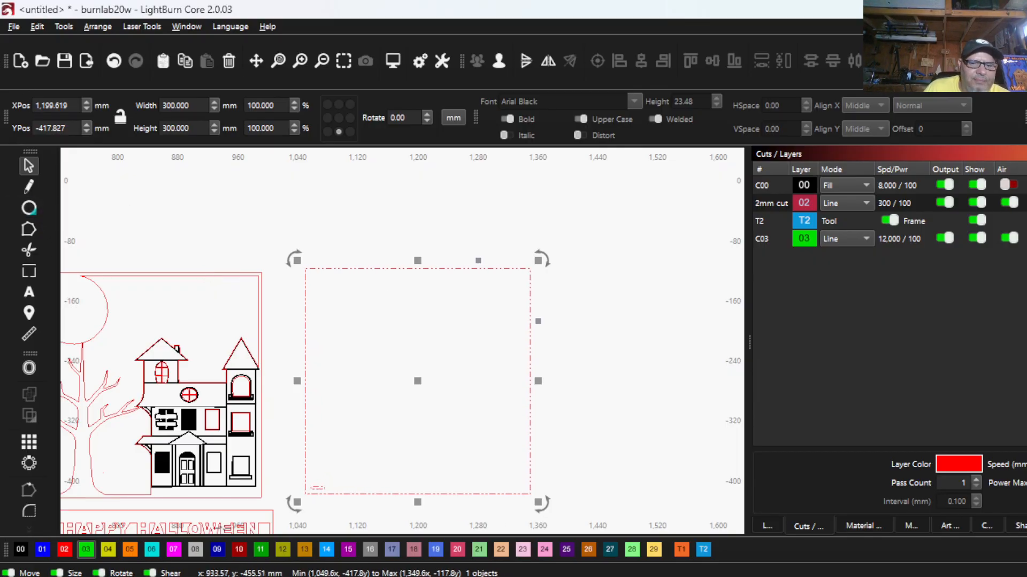
{"action": "left_click", "coordinate": [499, 61]}
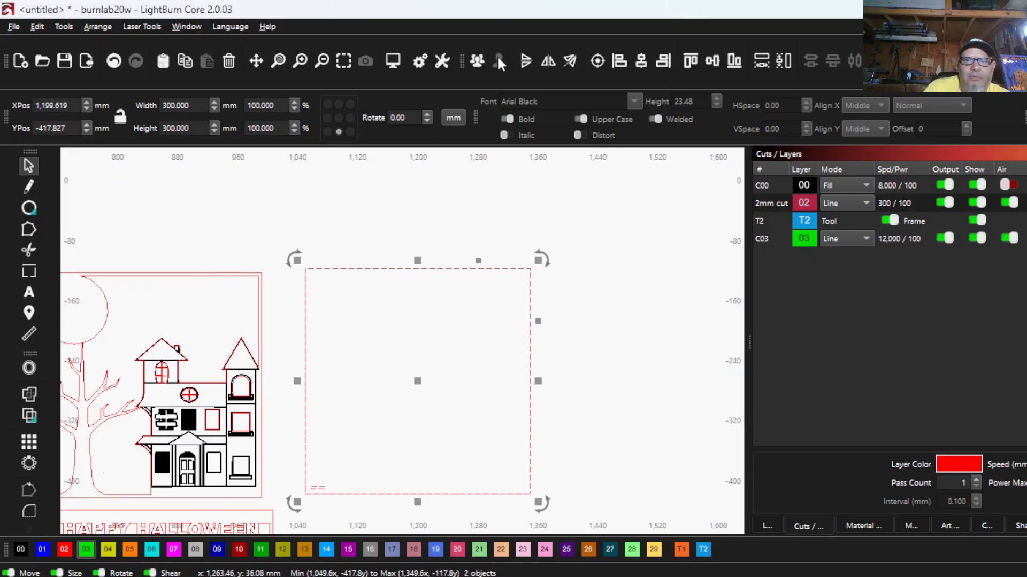
{"action": "left_click", "coordinate": [341, 463]}
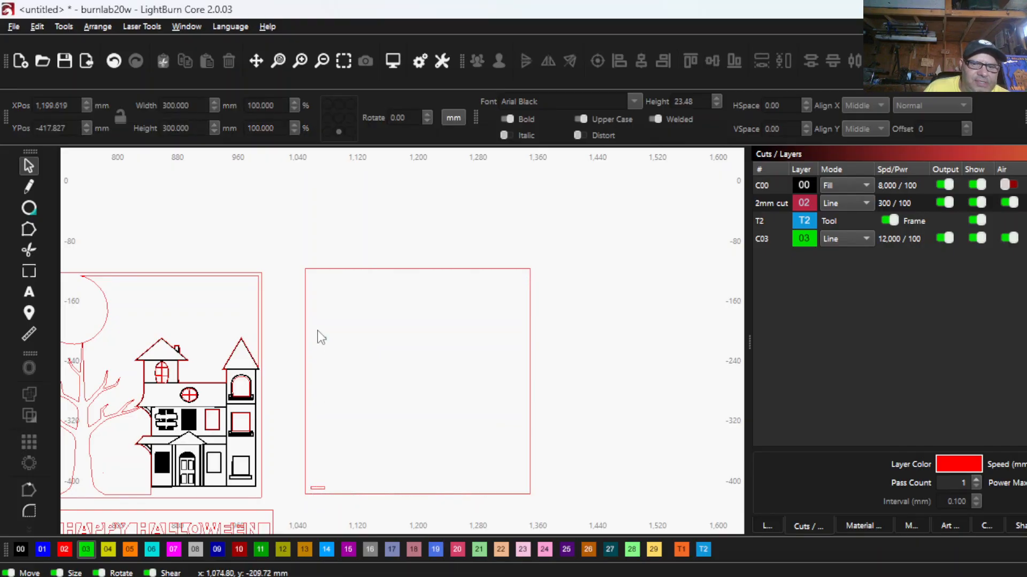
- Offset the blank 300 mm frame outward by 4 mm with the Corner style, keeping the original frame
{"action": "left_click_drag", "start_coordinate": [328, 339], "coordinate": [277, 287]}
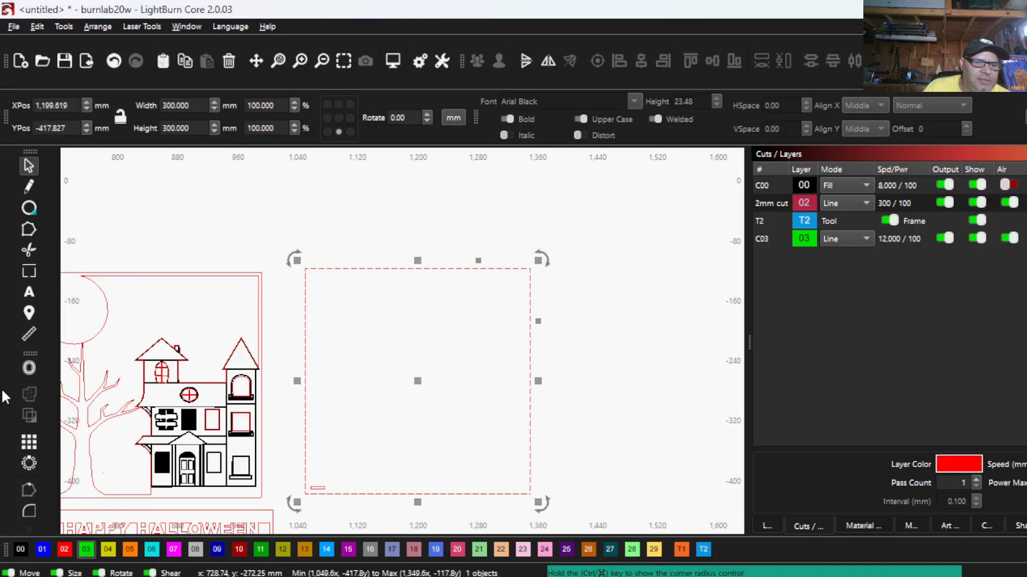
{"action": "left_click", "coordinate": [26, 374]}
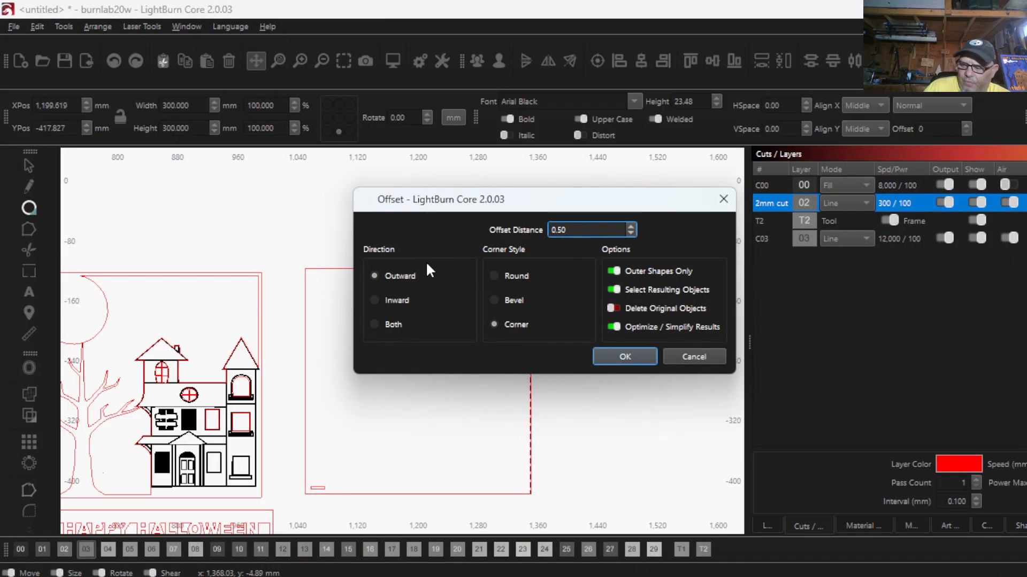
{"action": "key", "text": "BackSpace"}
{"action": "key", "text": "BackSpace"}
{"action": "key", "text": "BackSpace"}
{"action": "key", "text": "BackSpace"}
{"action": "type", "text": "4"}
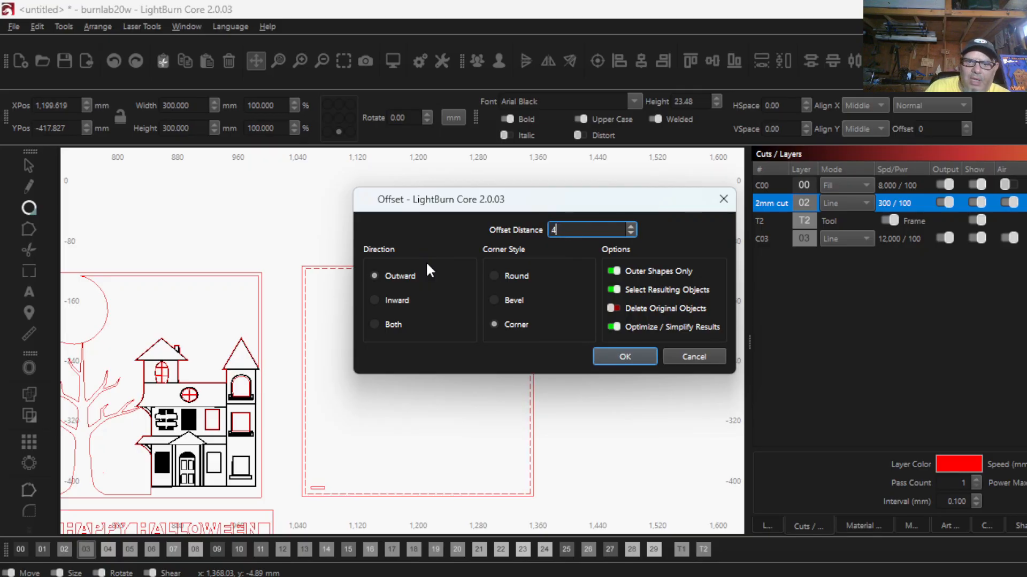
{"action": "left_click", "coordinate": [620, 359]}
- Duplicate the nested 300 mm and 308 mm frames, placing the copy about 365 mm to the right of the original
{"action": "left_click", "coordinate": [318, 367]}
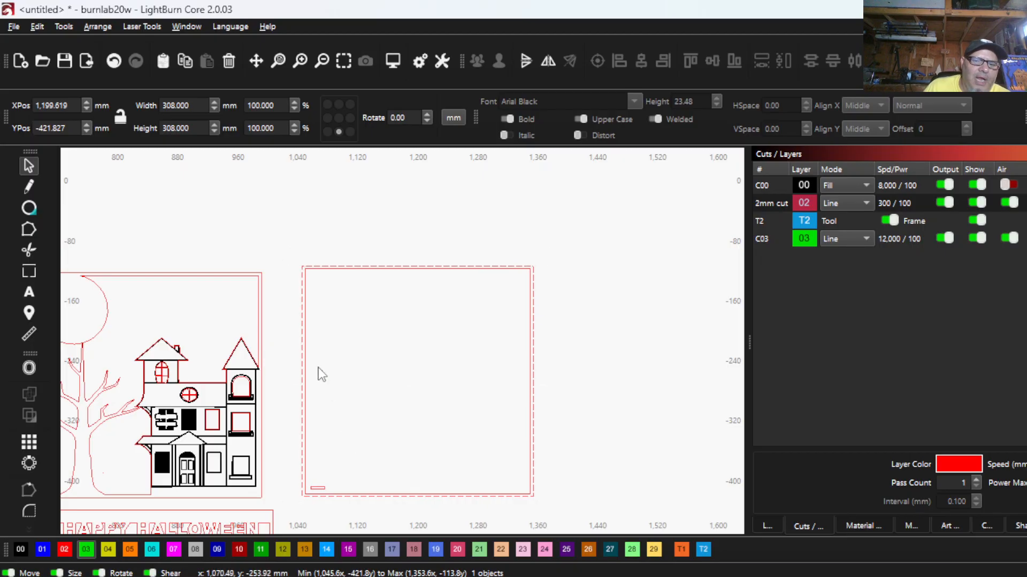
{"action": "left_click_drag", "start_coordinate": [294, 331], "coordinate": [294, 330]}
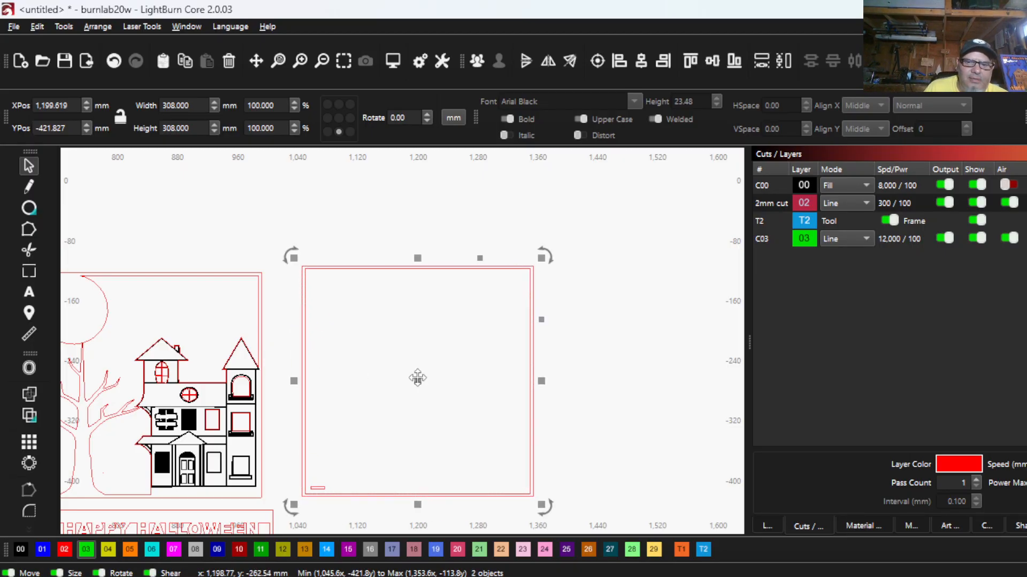
{"action": "left_click_drag", "start_coordinate": [415, 381], "coordinate": [692, 390]}
- Examine the layout of the spare frames and the labelled row of shadow box panels
{"action": "scroll", "coordinate": [471, 410], "scroll_direction": "down", "scroll_amount": 2}
{"action": "left_click_drag", "start_coordinate": [471, 410], "coordinate": [406, 403]}
{"action": "scroll", "coordinate": [406, 402], "scroll_direction": "down", "scroll_amount": 1}
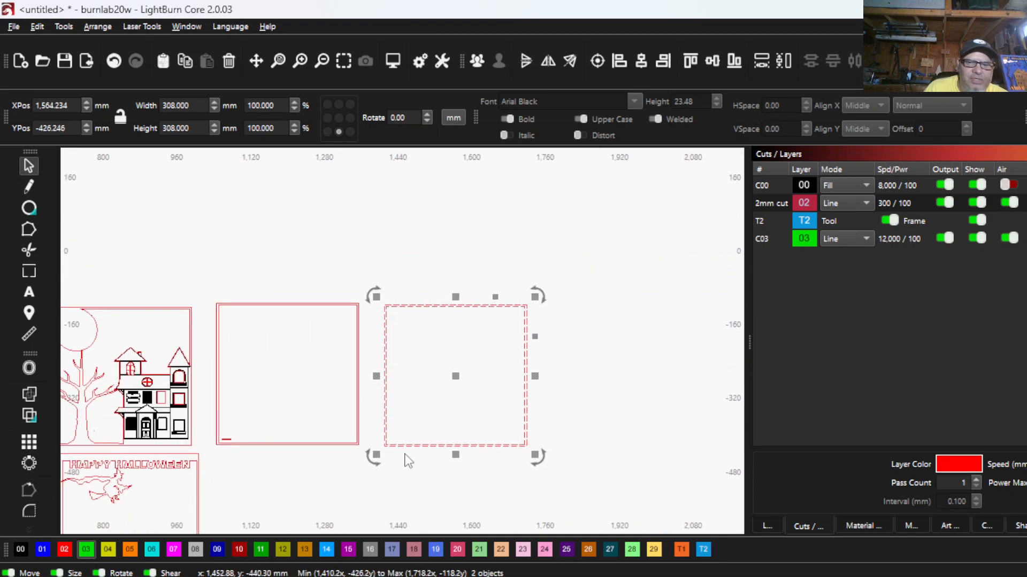
{"action": "scroll", "coordinate": [406, 460], "scroll_direction": "down", "scroll_amount": 2}
{"action": "left_click_drag", "start_coordinate": [406, 460], "coordinate": [345, 258]}
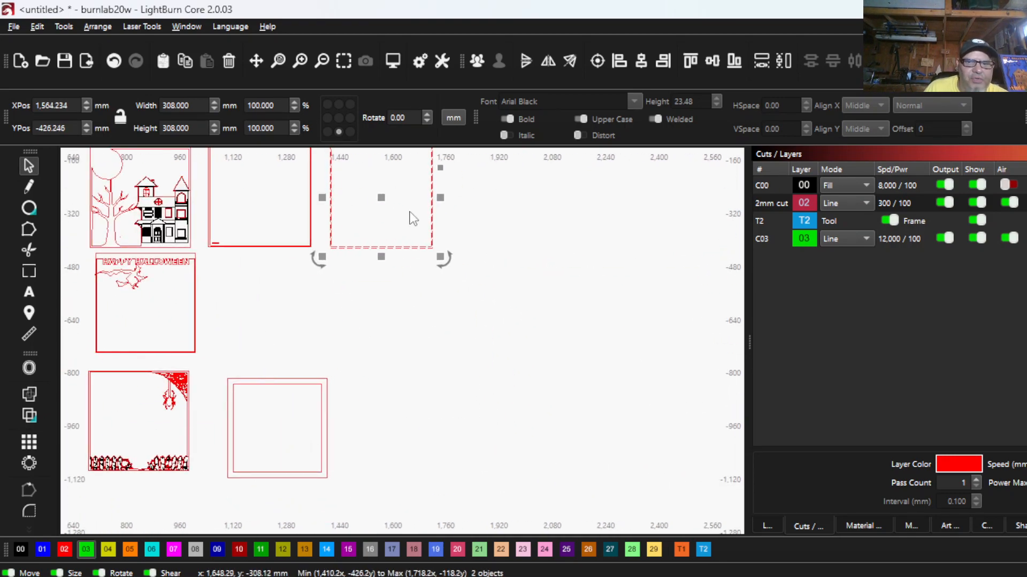
{"action": "scroll", "coordinate": [409, 210], "scroll_direction": "down", "scroll_amount": 1}
{"action": "left_click_drag", "start_coordinate": [385, 228], "coordinate": [386, 344]}
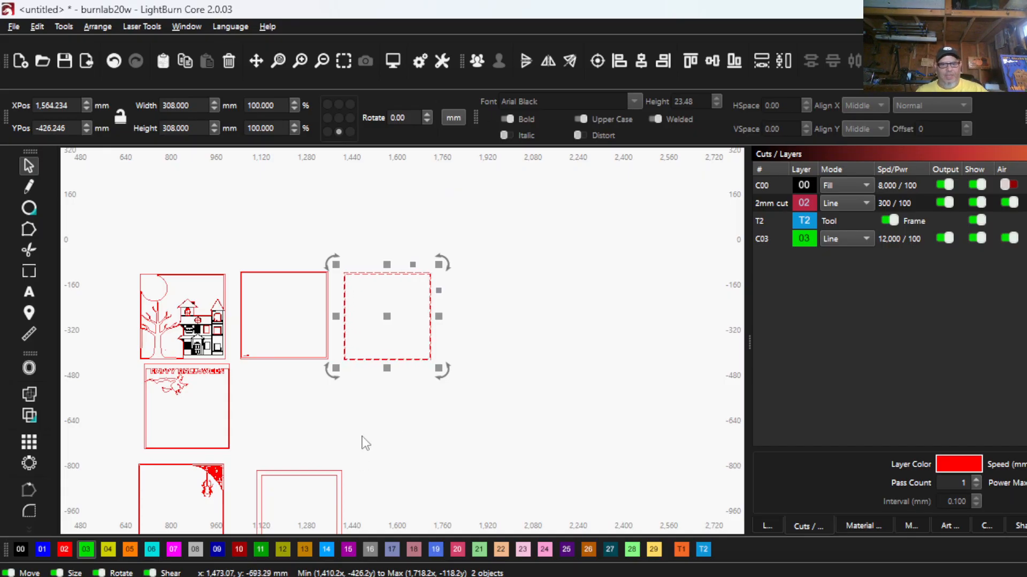
{"action": "scroll", "coordinate": [361, 441], "scroll_direction": "down", "scroll_amount": 2}
{"action": "scroll", "coordinate": [414, 496], "scroll_direction": "down", "scroll_amount": 1}
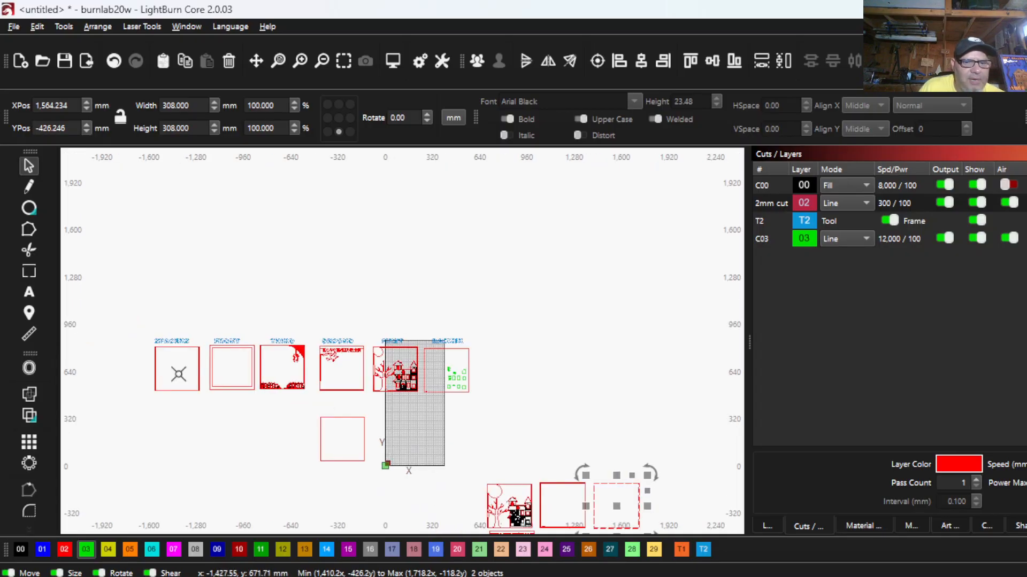
{"action": "scroll", "coordinate": [314, 418], "scroll_direction": "up", "scroll_amount": 2}
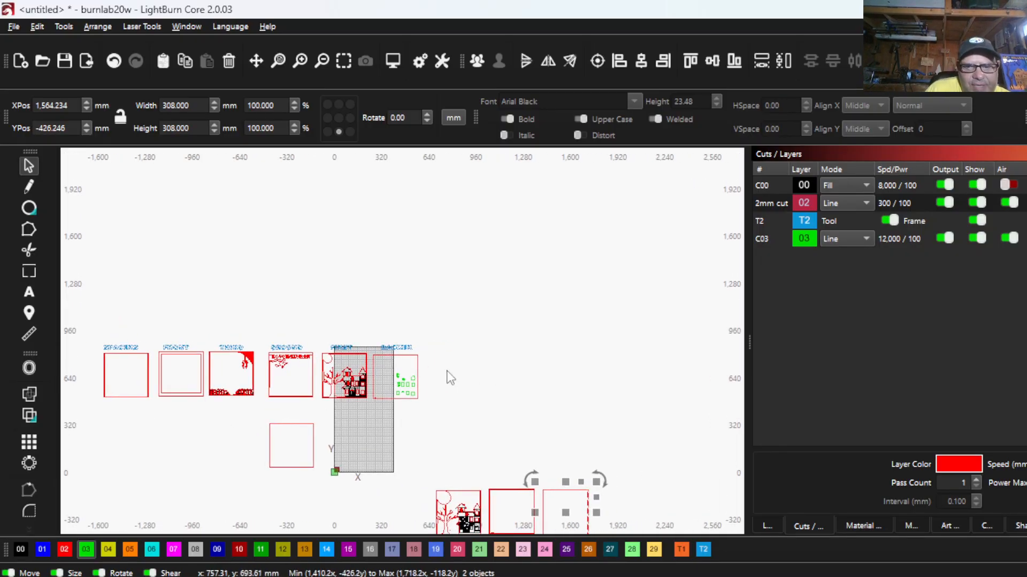
- Check the sizes of the BACKER, FIRST and SECOND panels by selecting each one in turn
{"action": "left_click", "coordinate": [413, 396]}
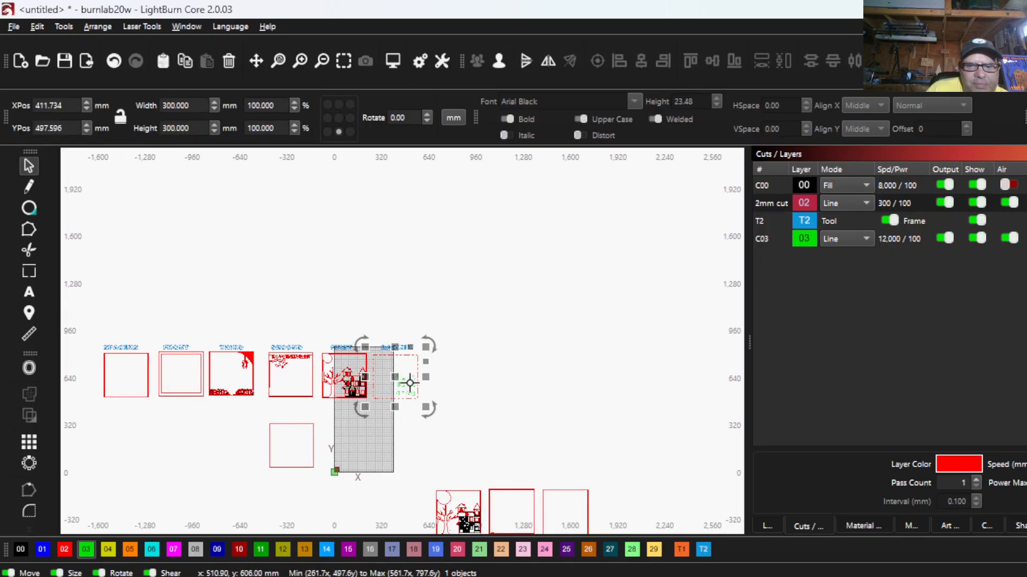
{"action": "scroll", "coordinate": [353, 395], "scroll_direction": "up", "scroll_amount": 3}
{"action": "left_click", "coordinate": [323, 384]}
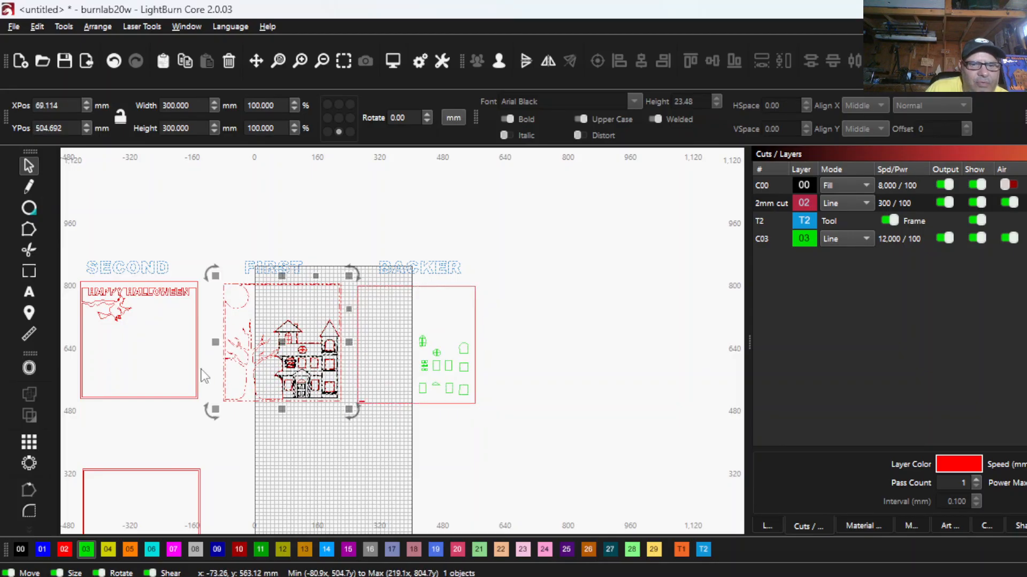
{"action": "left_click", "coordinate": [141, 290]}
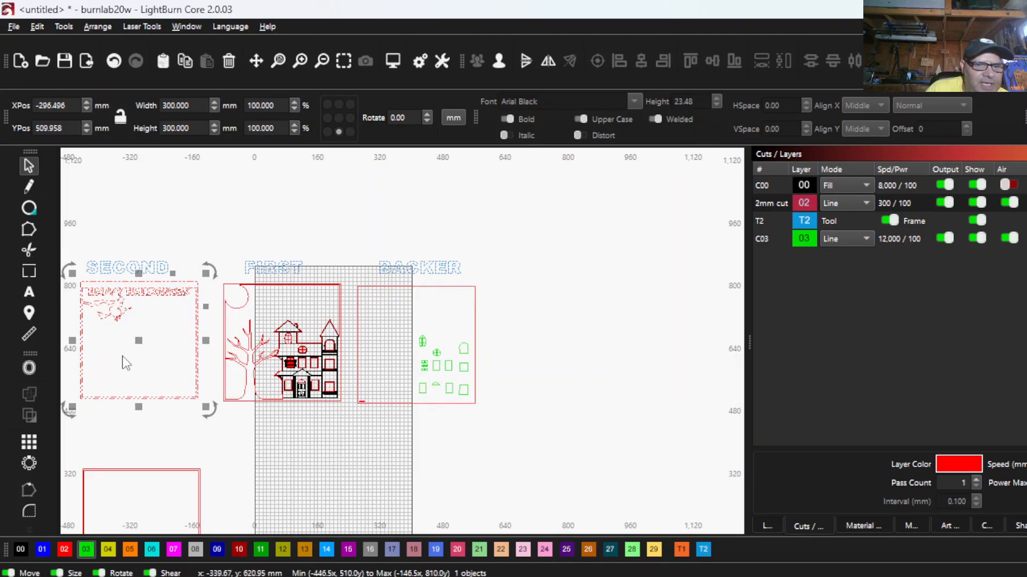
{"action": "scroll", "coordinate": [126, 355], "scroll_direction": "down", "scroll_amount": 3}
- Group the THIRD panel's spiderweb, spider and fence artwork together with its outer 300 mm frame
{"action": "left_click", "coordinate": [255, 316]}
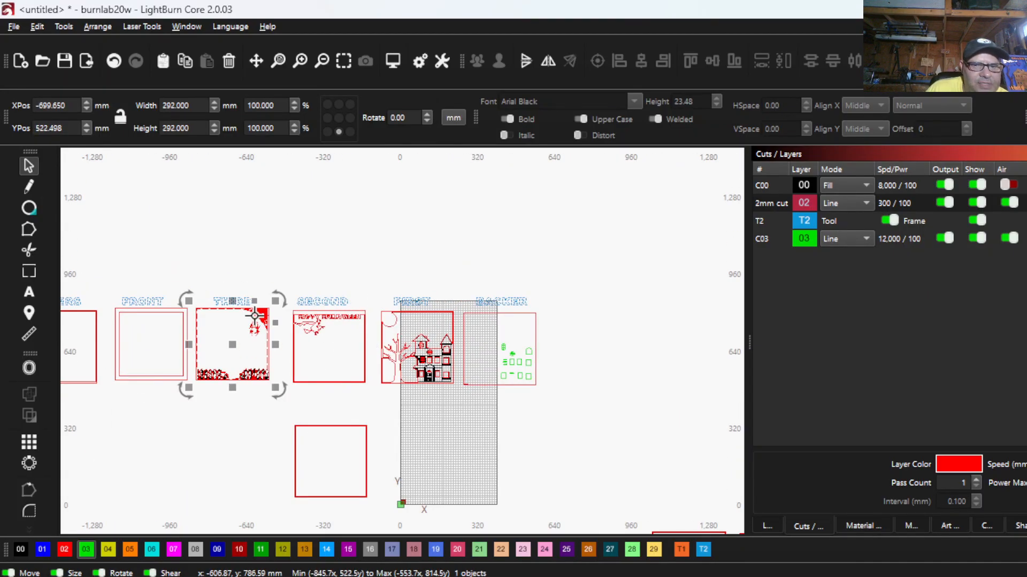
{"action": "scroll", "coordinate": [259, 305], "scroll_direction": "up", "scroll_amount": 8}
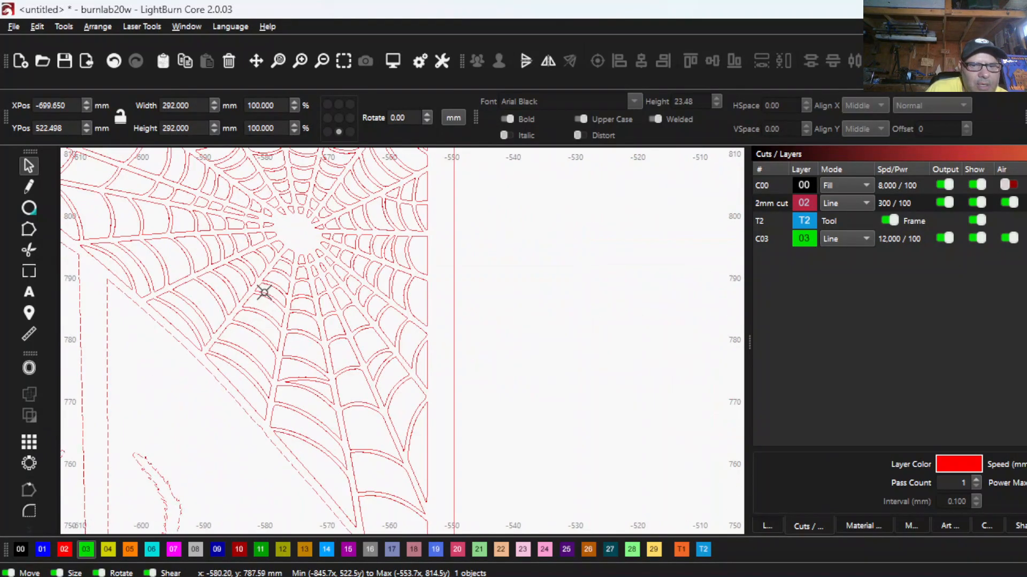
{"action": "scroll", "coordinate": [263, 293], "scroll_direction": "down", "scroll_amount": 8}
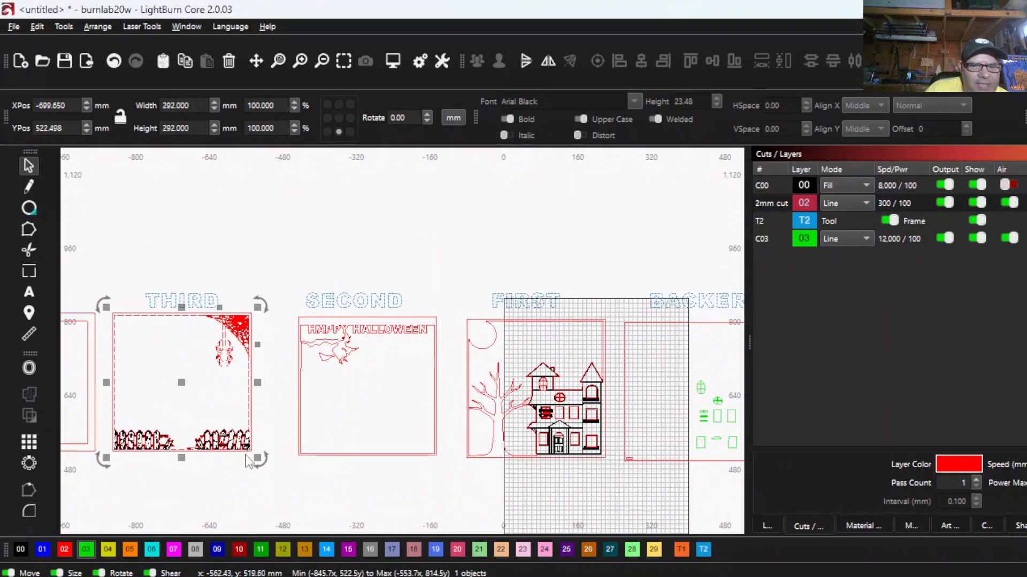
{"action": "left_click_drag", "start_coordinate": [270, 483], "coordinate": [104, 313]}
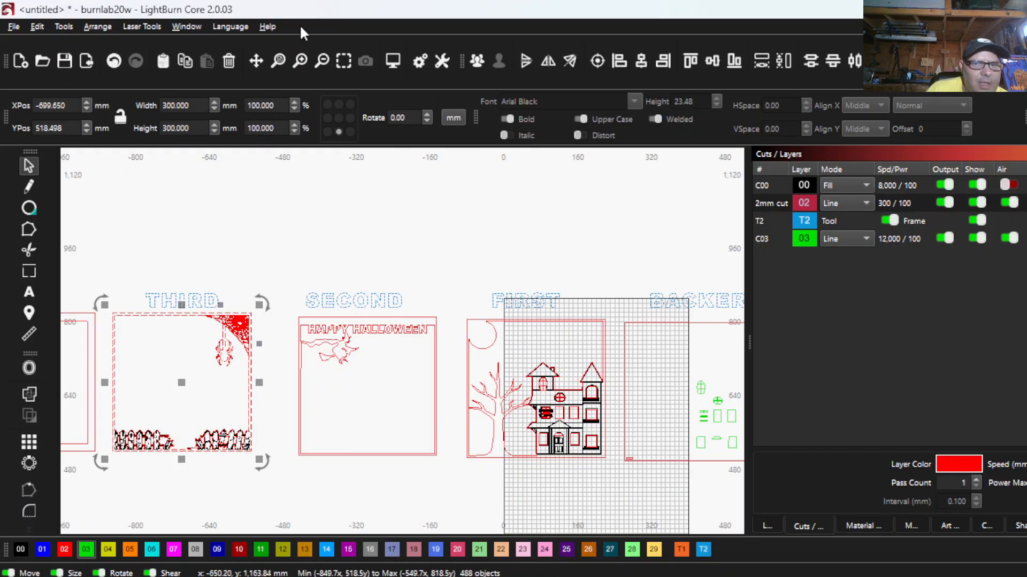
{"action": "left_click", "coordinate": [483, 63]}
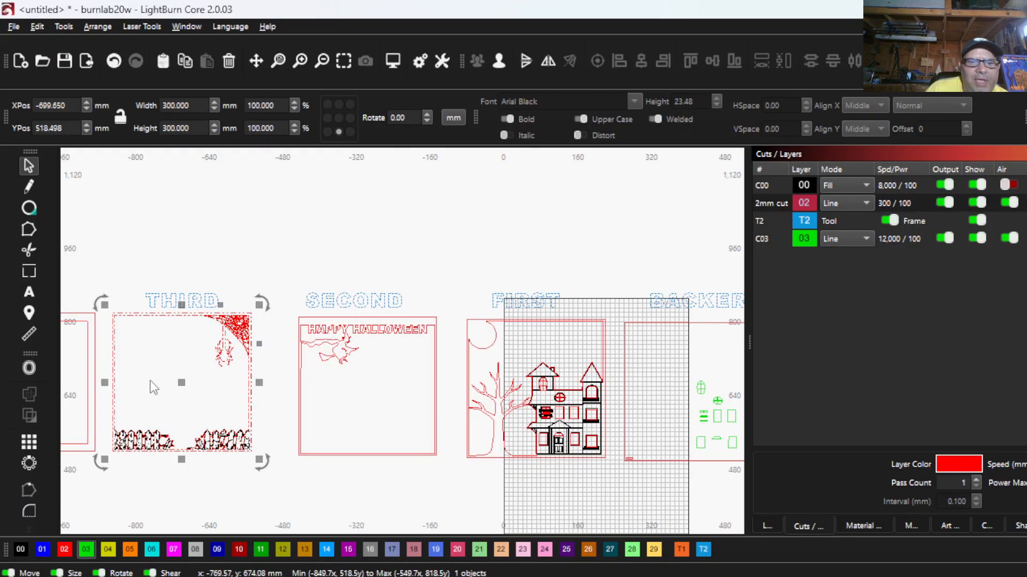
- Check the FRONT panel's size and whether its nested frames select as one object
{"action": "scroll", "coordinate": [149, 385], "scroll_direction": "down", "scroll_amount": 2}
{"action": "left_click_drag", "start_coordinate": [165, 444], "coordinate": [132, 386]}
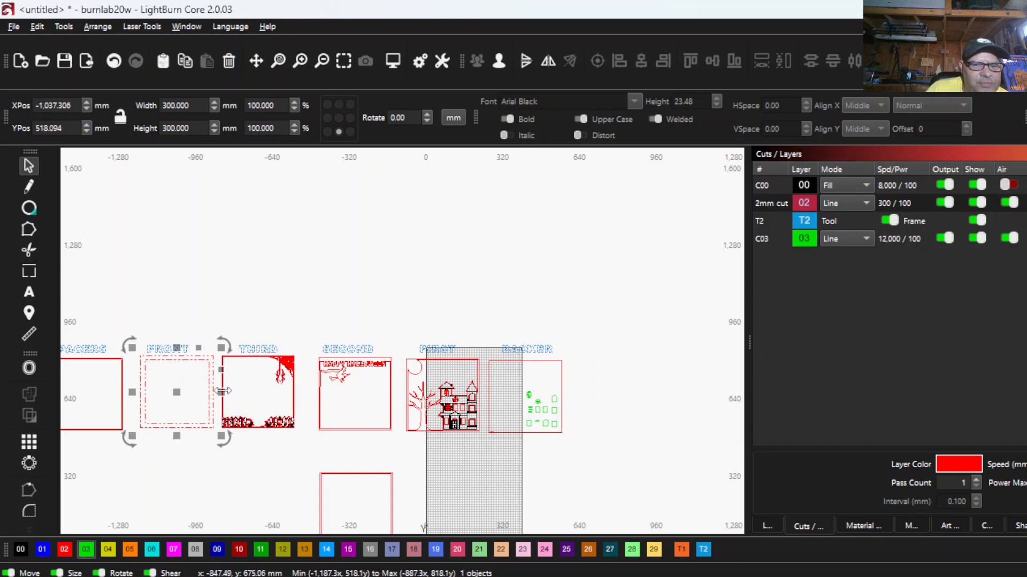
{"action": "scroll", "coordinate": [314, 399], "scroll_direction": "down", "scroll_amount": 6}
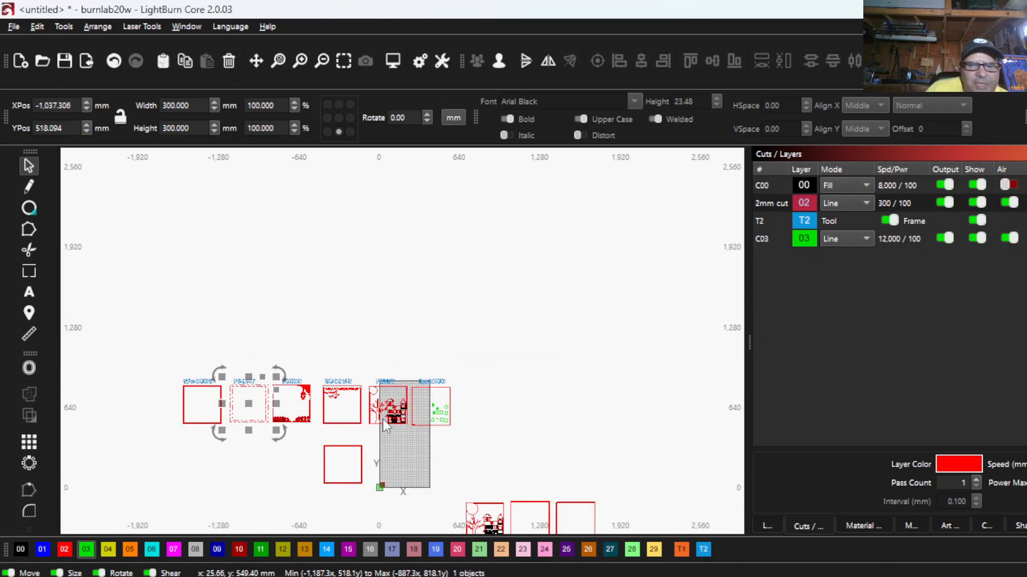
- Centre the FIRST house-and-tree panel on the BACKER panel by aligning their centres
{"action": "scroll", "coordinate": [316, 400], "scroll_direction": "up", "scroll_amount": 6}
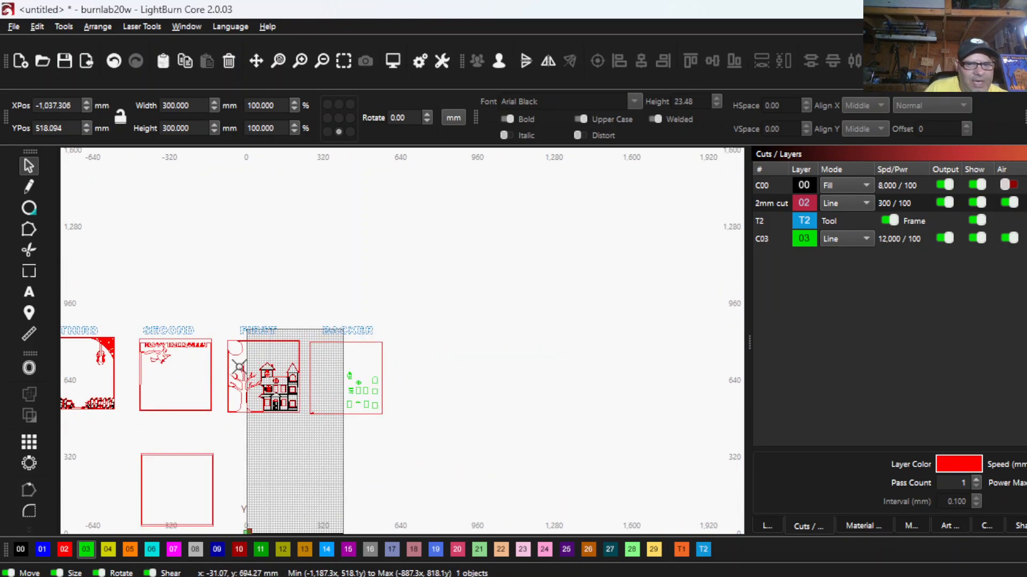
{"action": "left_click", "coordinate": [262, 389]}
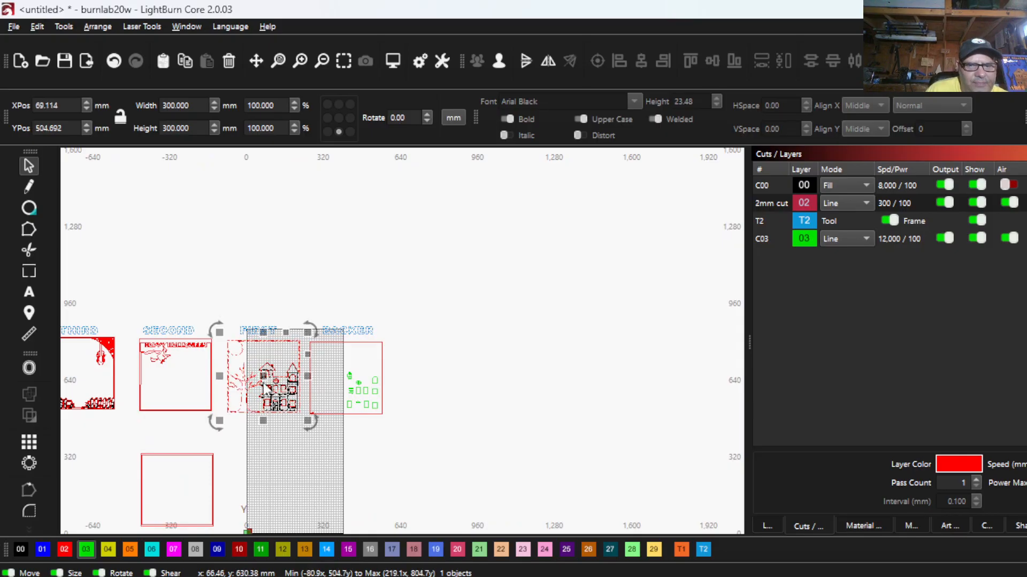
{"action": "left_click", "coordinate": [342, 335], "text": "shift"}
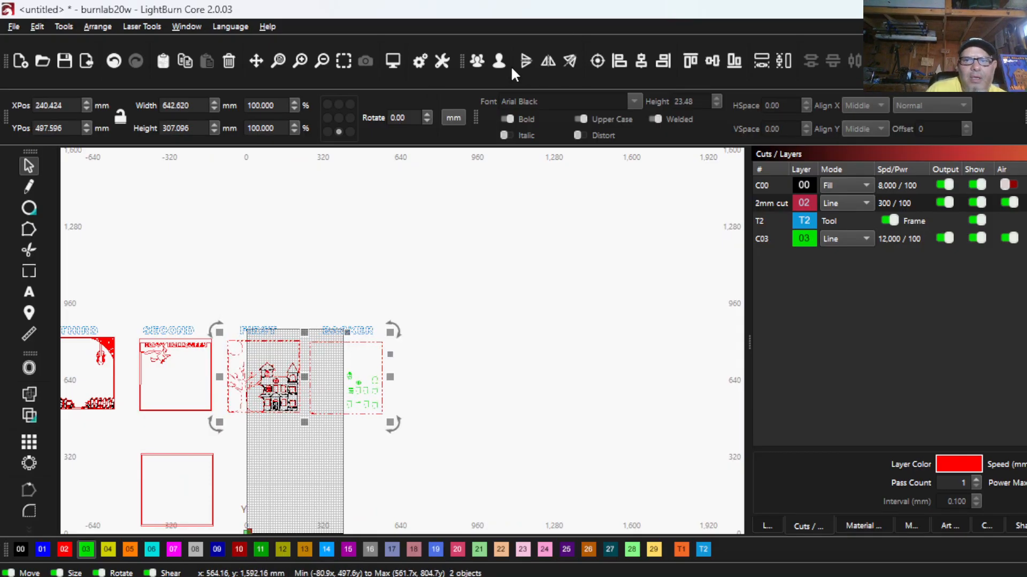
{"action": "left_click", "coordinate": [595, 60]}
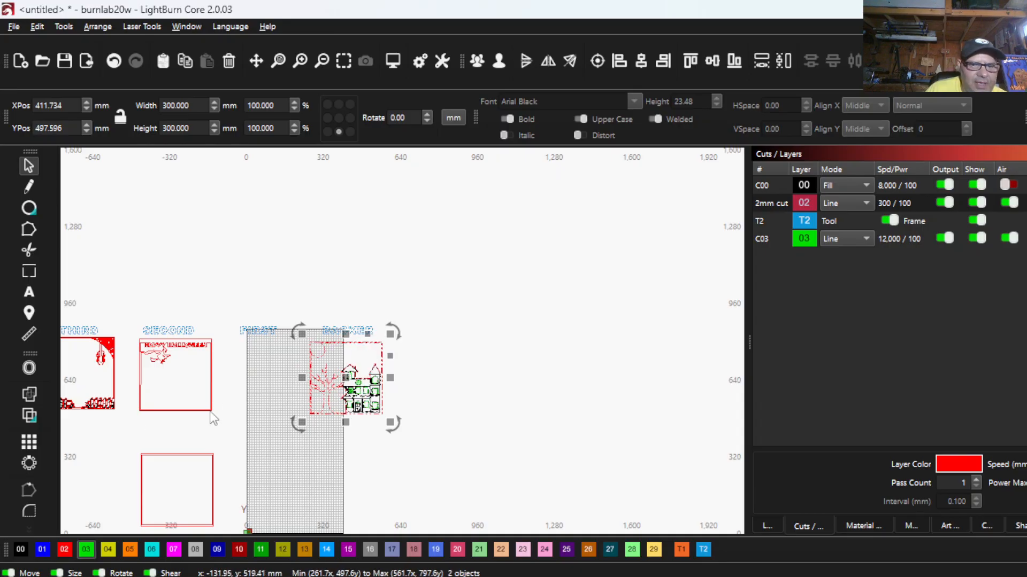
- Centre the SECOND "HAPPY HALLOWEEN" panel on the stacked FIRST and BACKER panels
{"action": "left_click_drag", "start_coordinate": [159, 396], "coordinate": [134, 374]}
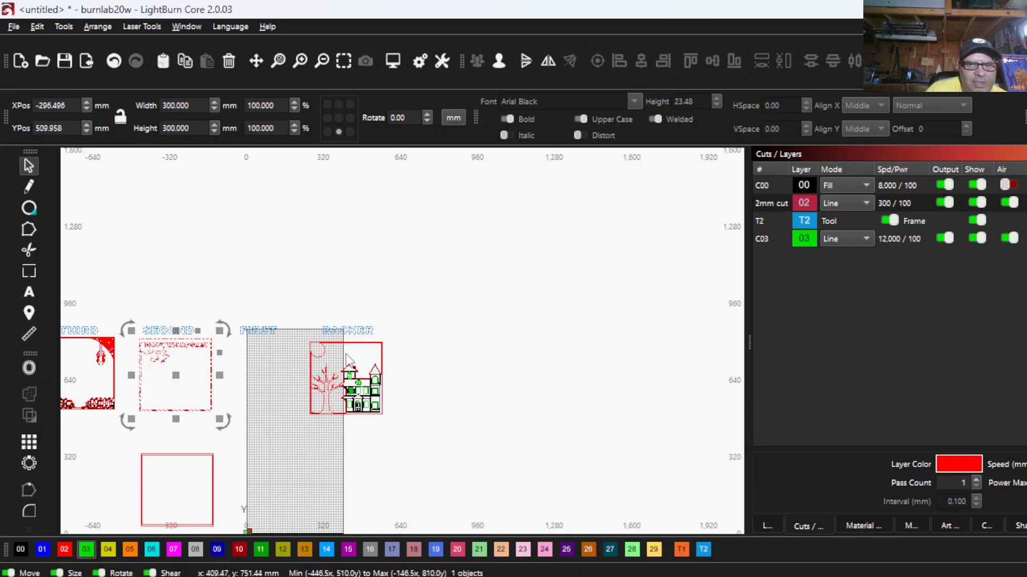
{"action": "left_click", "coordinate": [347, 364], "text": "shift"}
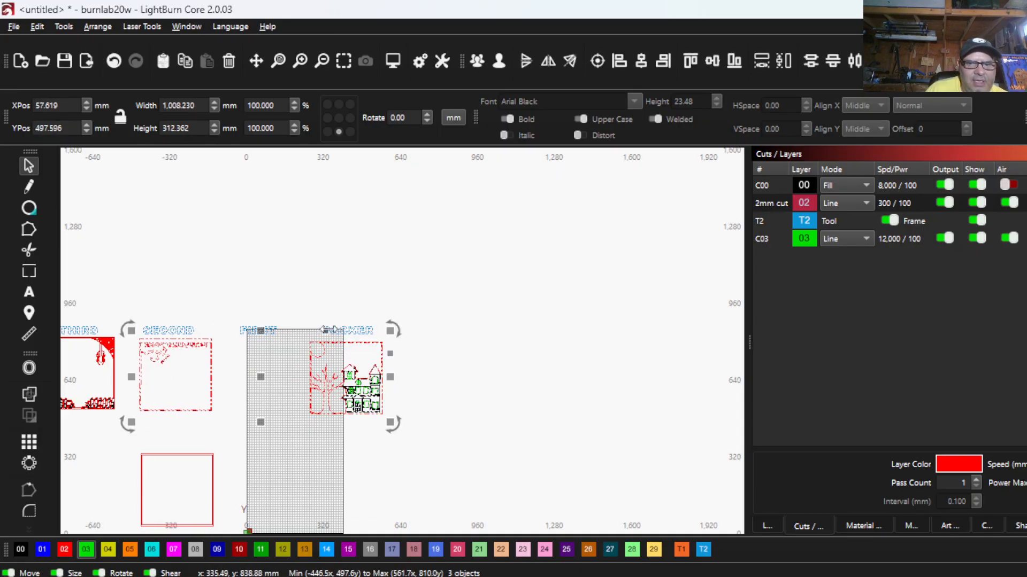
{"action": "left_click", "coordinate": [595, 61]}
- Centre the THIRD spiderweb-and-fence panel on the panels stacked at BACKER, keeping the stack in place
{"action": "scroll", "coordinate": [427, 291], "scroll_direction": "down", "scroll_amount": 2}
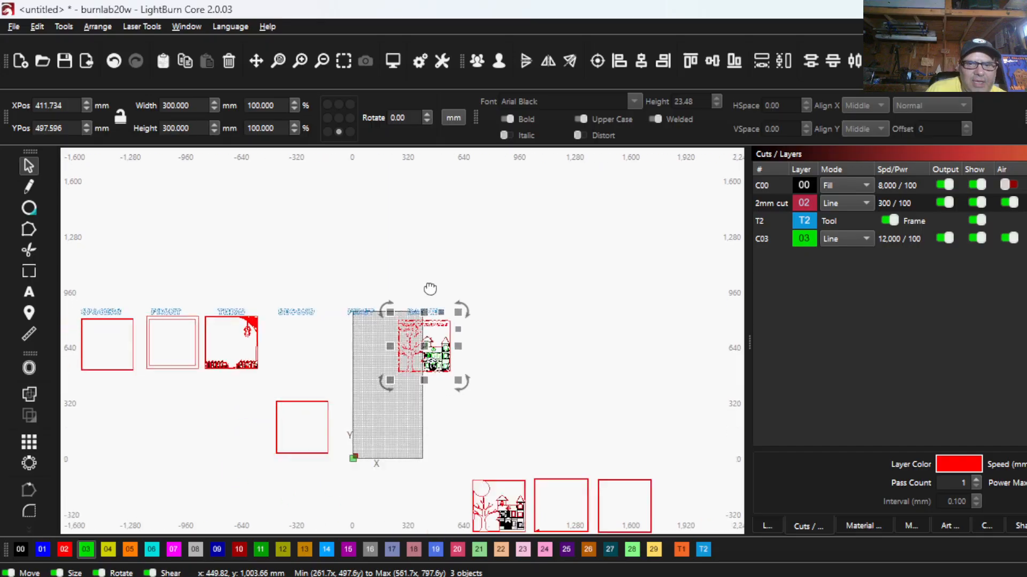
{"action": "left_click", "coordinate": [207, 355], "text": "shift"}
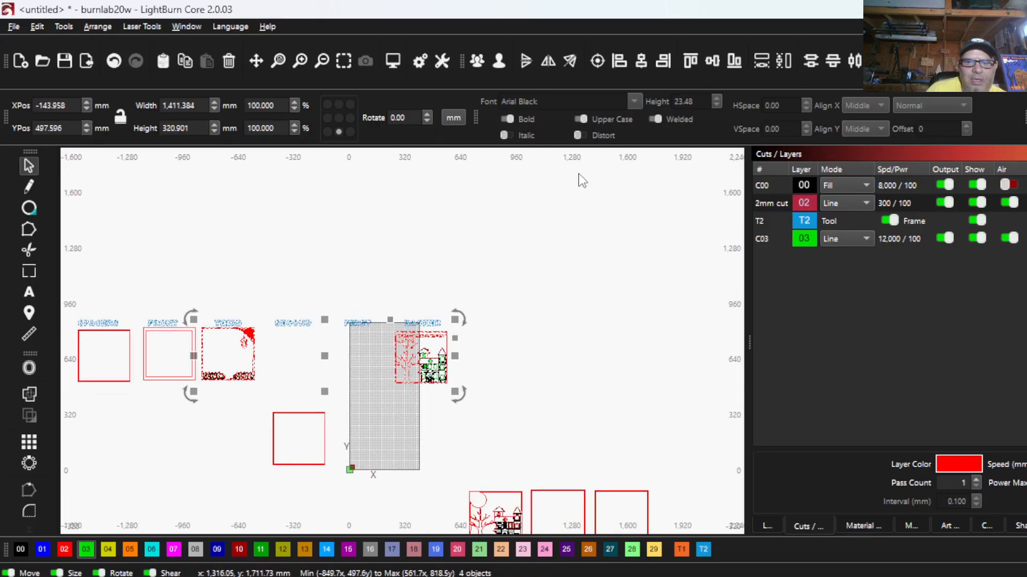
{"action": "left_click", "coordinate": [475, 233]}
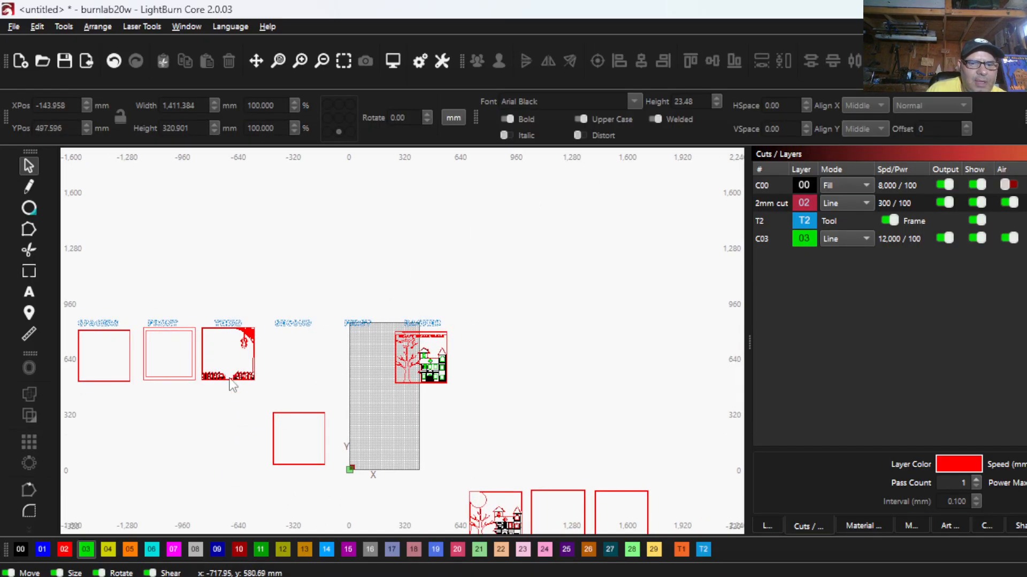
{"action": "left_click_drag", "start_coordinate": [230, 372], "coordinate": [230, 373]}
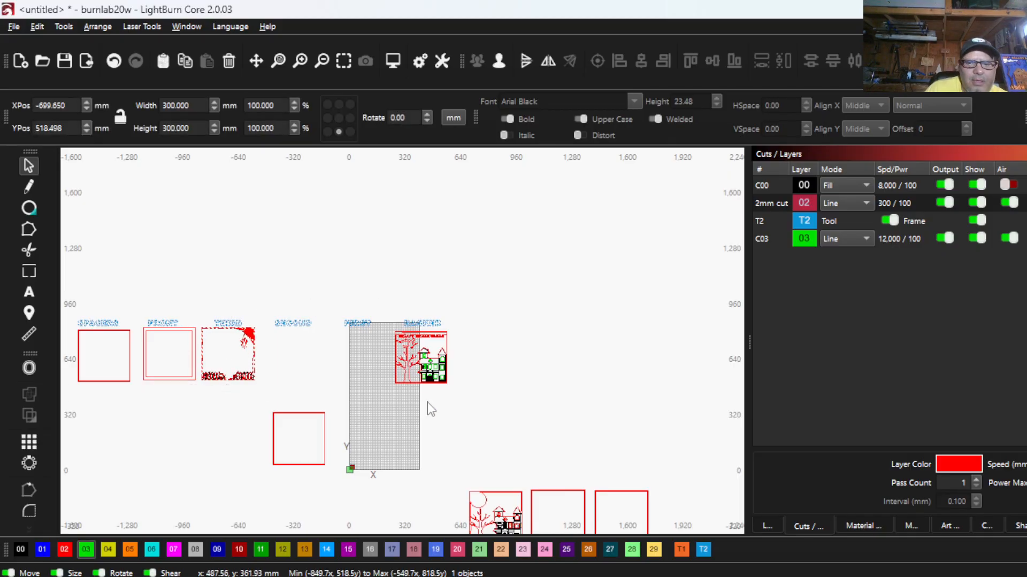
{"action": "left_click_drag", "start_coordinate": [430, 410], "coordinate": [385, 363]}
{"action": "left_click", "coordinate": [598, 61]}
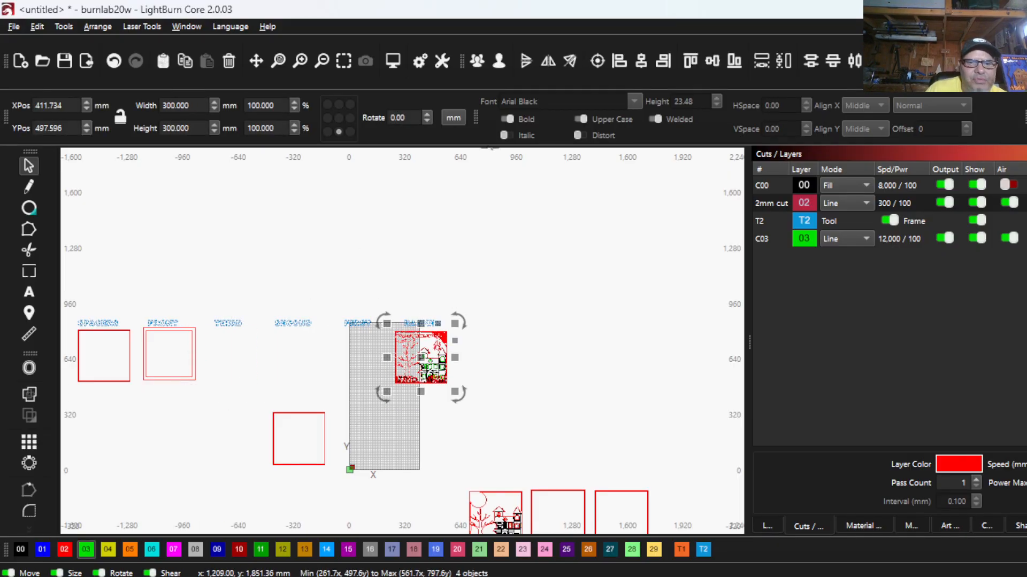
- Centre the FRONT frame on the four panels stacked at BACKER
{"action": "left_click_drag", "start_coordinate": [211, 407], "coordinate": [187, 379]}
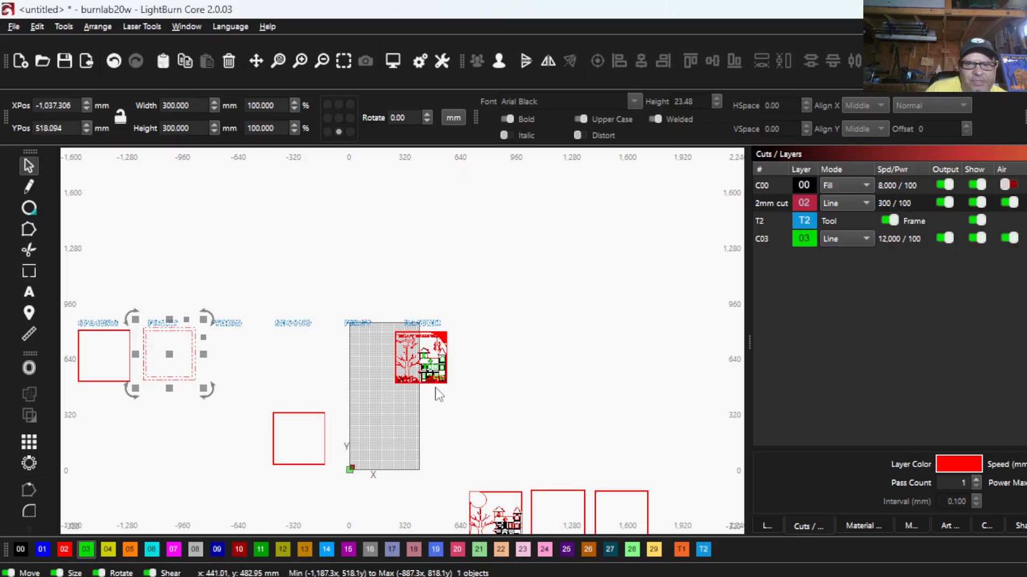
{"action": "left_click_drag", "start_coordinate": [421, 381], "coordinate": [420, 381]}
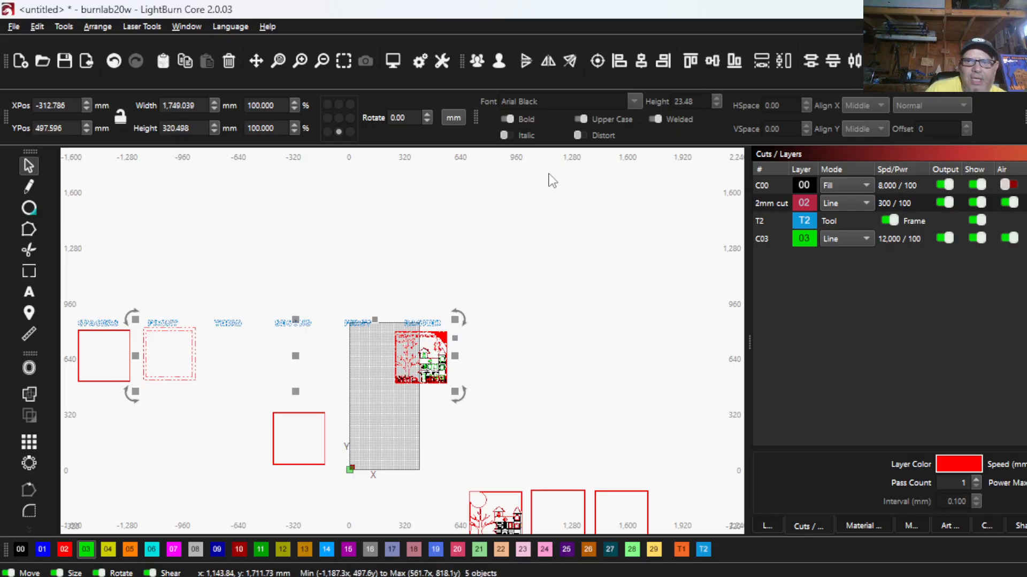
{"action": "left_click", "coordinate": [597, 61]}
- Examine how the frame borders, lettering, tree and house line up in the stacked shadow box panels
{"action": "scroll", "coordinate": [406, 361], "scroll_direction": "up", "scroll_amount": 8}
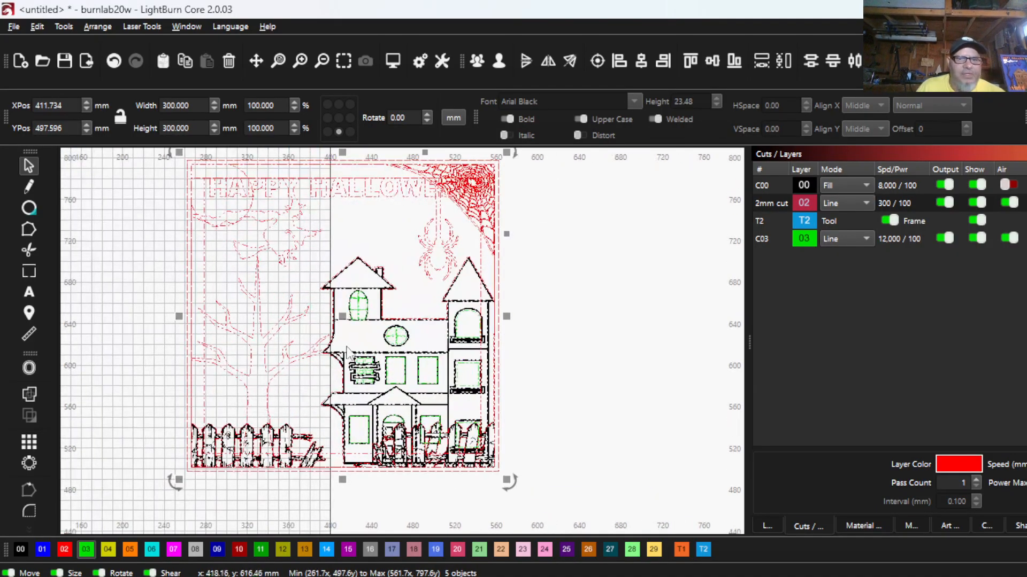
{"action": "scroll", "coordinate": [347, 353], "scroll_direction": "down", "scroll_amount": 3}
{"action": "scroll", "coordinate": [287, 346], "scroll_direction": "up", "scroll_amount": 6}
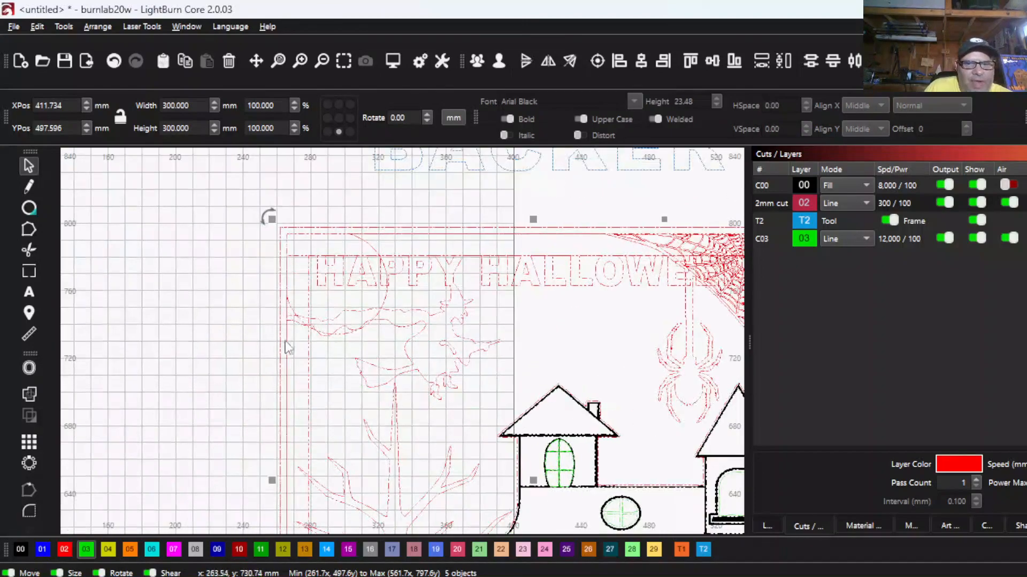
{"action": "scroll", "coordinate": [286, 347], "scroll_direction": "up", "scroll_amount": 2}
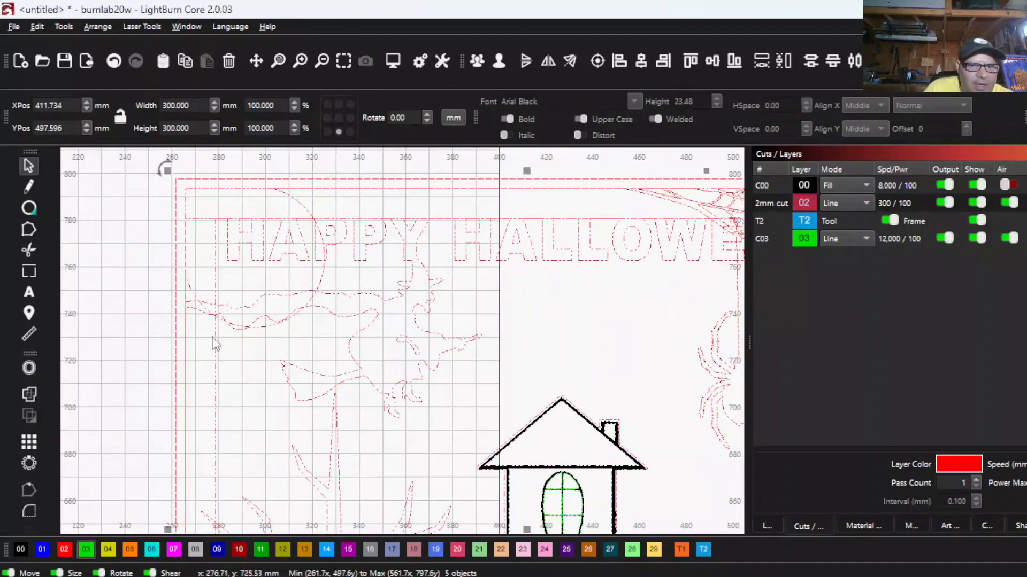
{"action": "scroll", "coordinate": [230, 220], "scroll_direction": "down", "scroll_amount": 2}
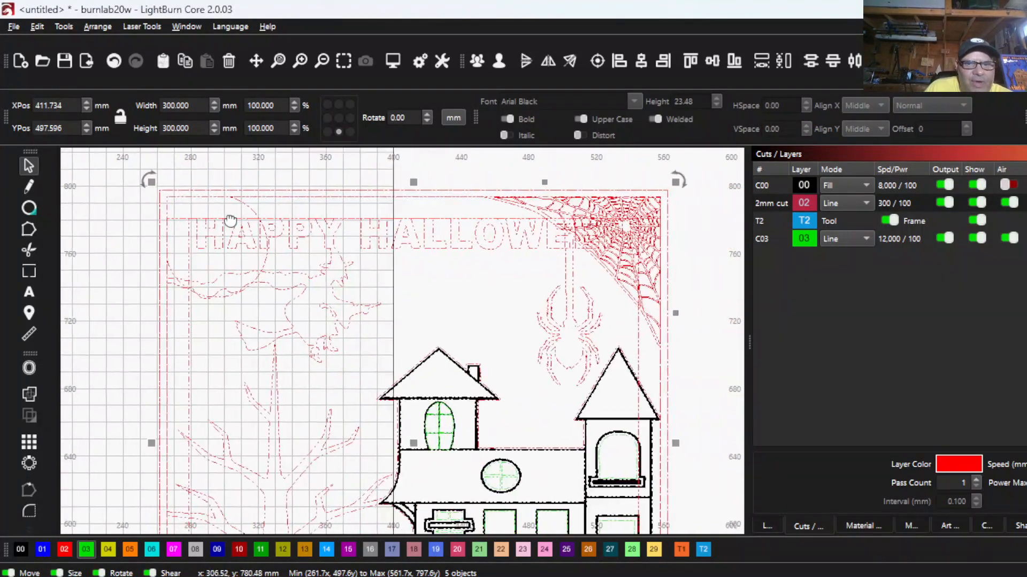
{"action": "scroll", "coordinate": [230, 220], "scroll_direction": "down", "scroll_amount": 1}
{"action": "left_click_drag", "start_coordinate": [539, 341], "coordinate": [486, 179]}
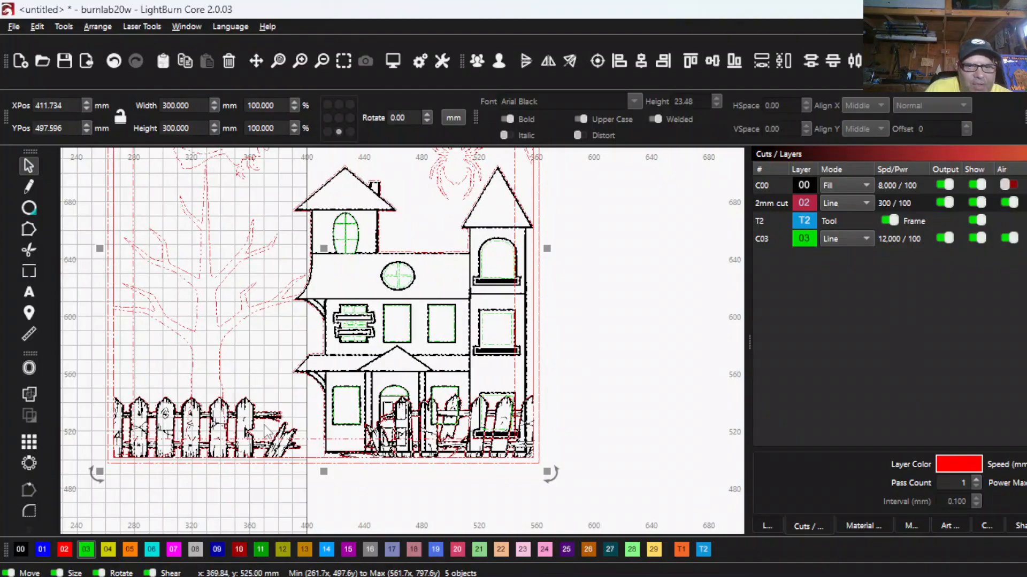
- Inspect the picket fences and their overlap with the house door and windows in the stacked panels
{"action": "scroll", "coordinate": [199, 441], "scroll_direction": "up", "scroll_amount": 4}
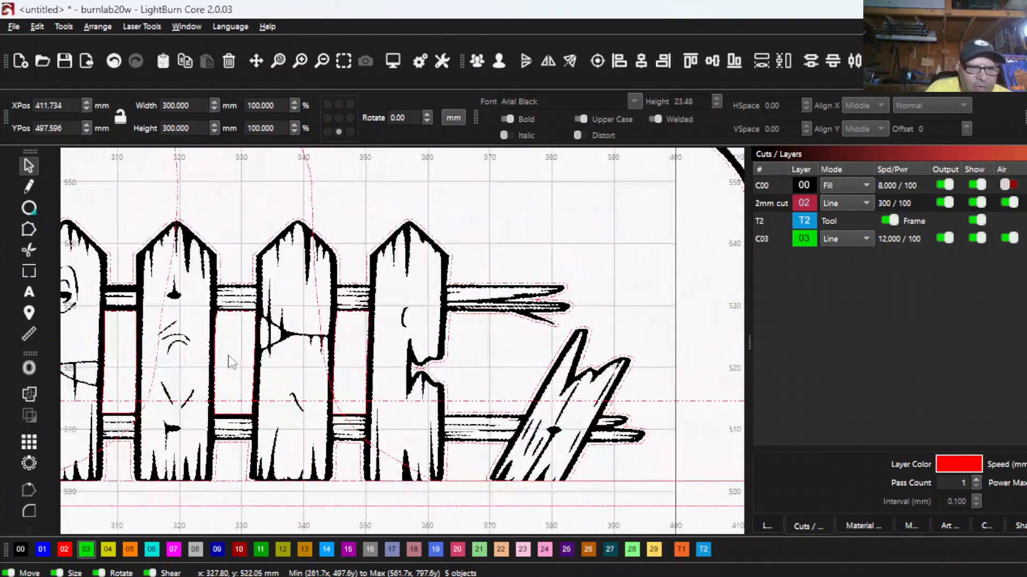
{"action": "scroll", "coordinate": [333, 347], "scroll_direction": "down", "scroll_amount": 4}
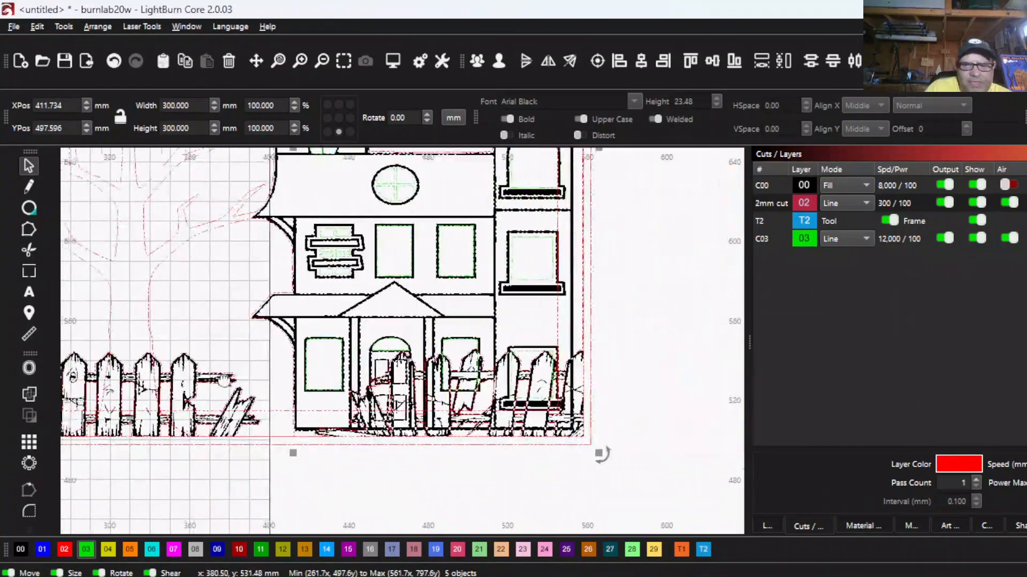
{"action": "scroll", "coordinate": [448, 325], "scroll_direction": "up", "scroll_amount": 3}
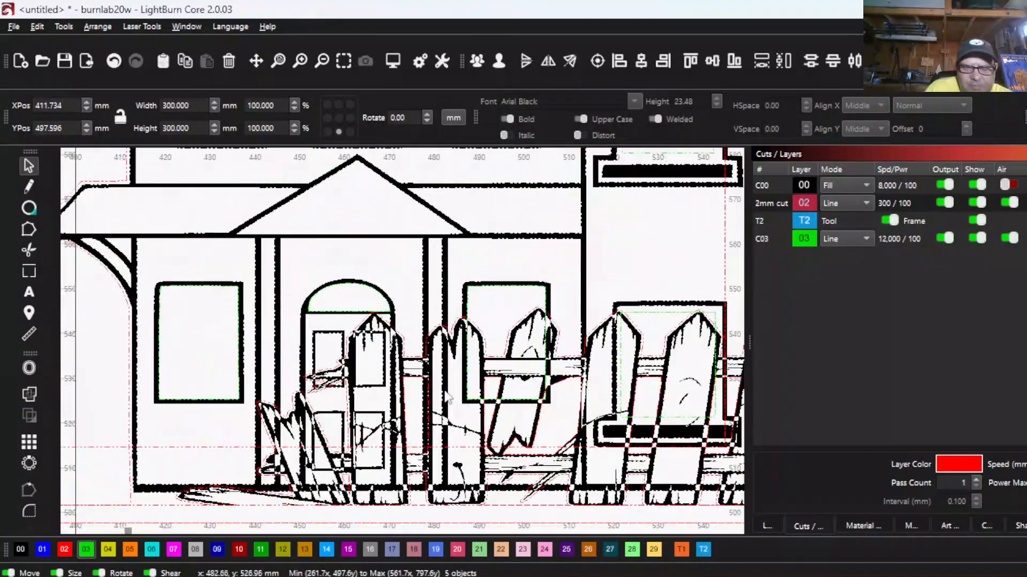
{"action": "scroll", "coordinate": [448, 325], "scroll_direction": "down", "scroll_amount": 4}
{"action": "scroll", "coordinate": [313, 356], "scroll_direction": "down", "scroll_amount": 1}
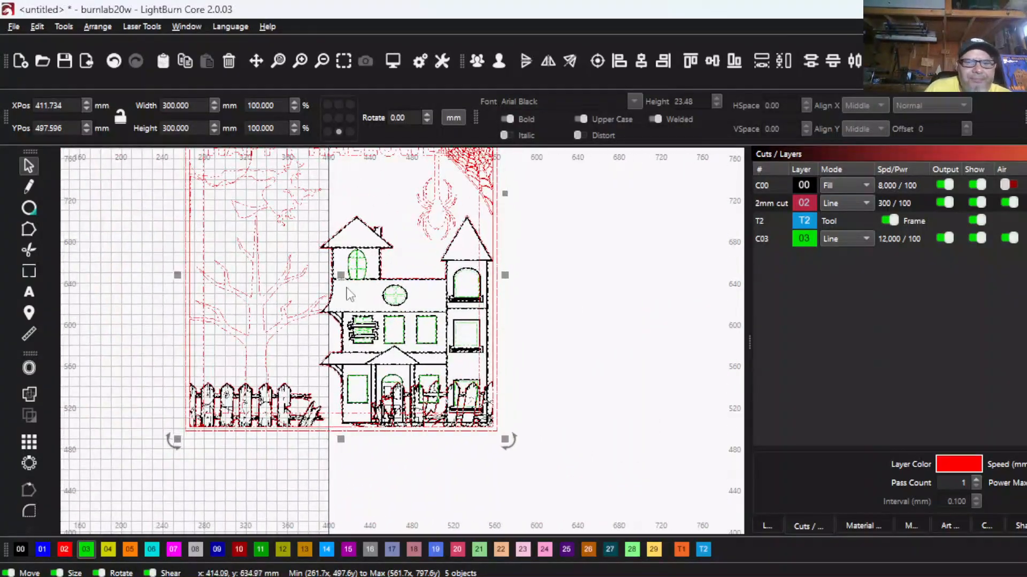
- Examine the spiderweb corner of the stack and view the mode options of the 2mm cut layer
{"action": "scroll", "coordinate": [395, 250], "scroll_direction": "up", "scroll_amount": 6}
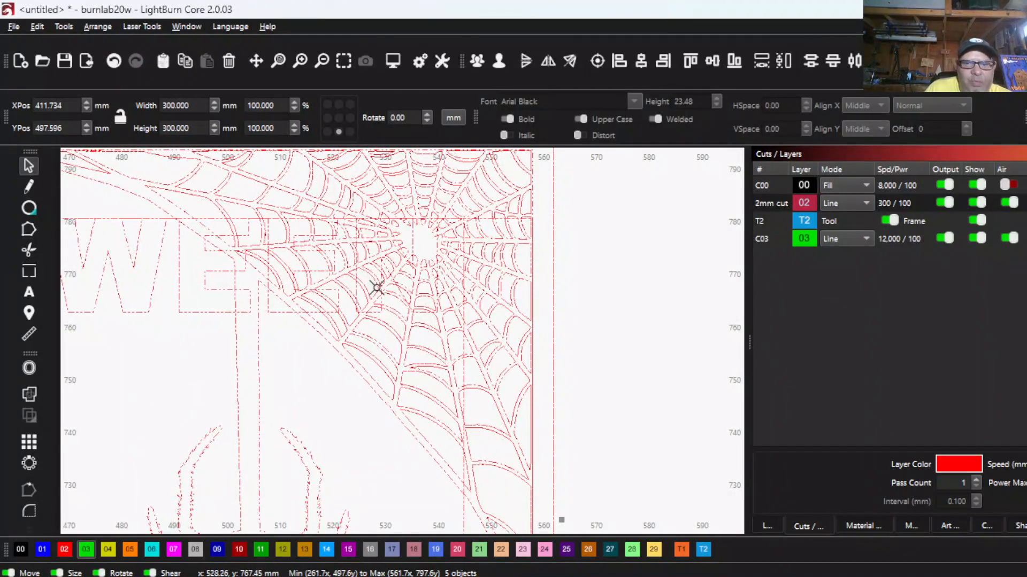
{"action": "left_click", "coordinate": [825, 208]}
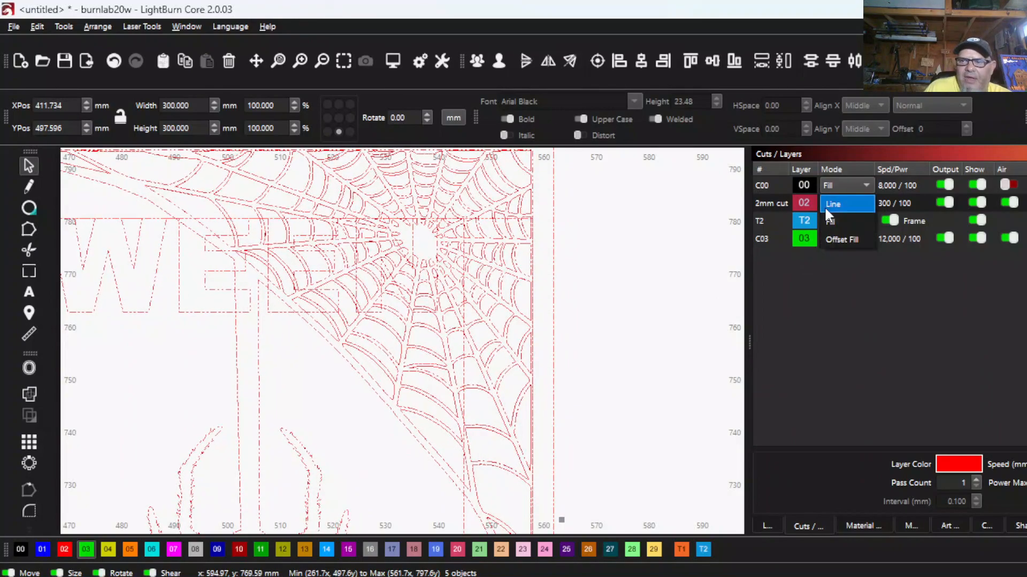
{"action": "left_click", "coordinate": [644, 247]}
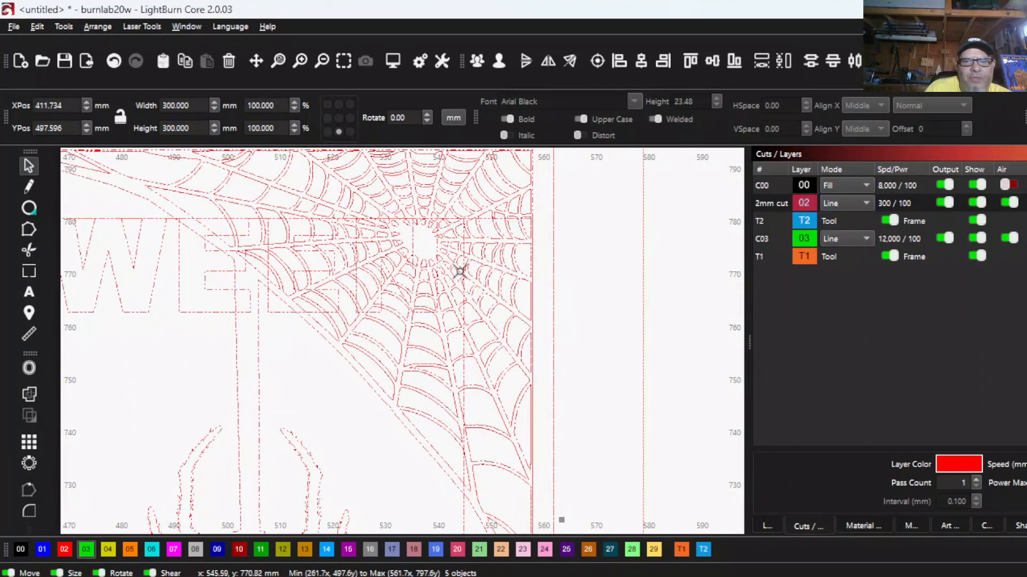
- Try the 2mm cut layer in Fill mode and compare layer C00 in Line and Fill modes on the stacked panels
{"action": "left_click", "coordinate": [843, 204]}
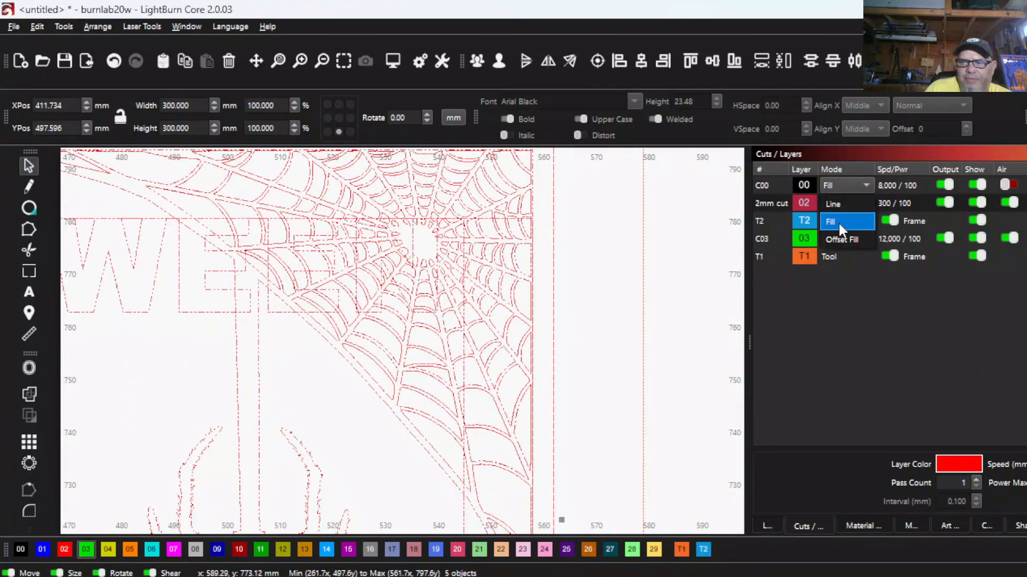
{"action": "left_click", "coordinate": [836, 221]}
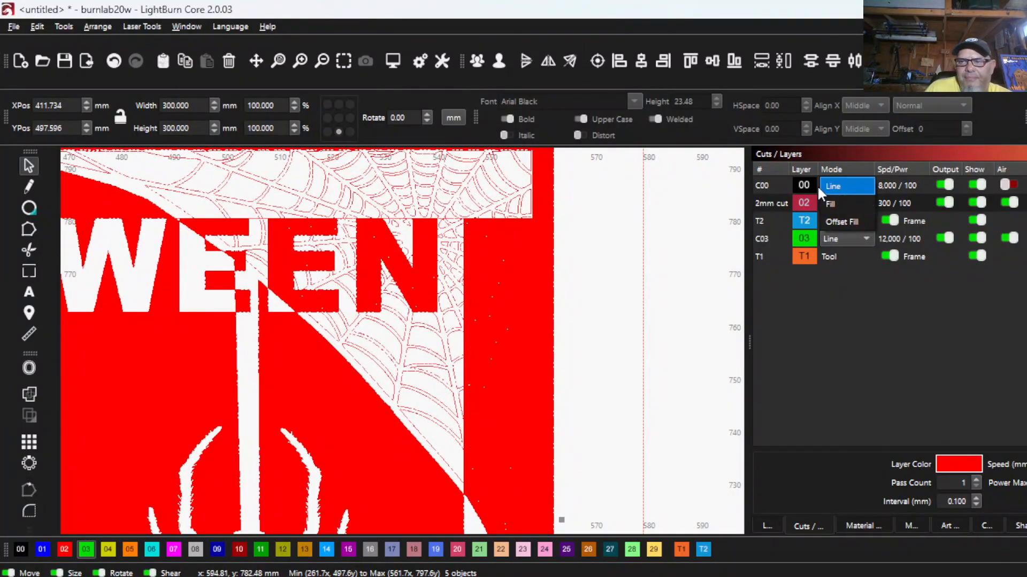
{"action": "left_click", "coordinate": [818, 187]}
{"action": "scroll", "coordinate": [335, 355], "scroll_direction": "down", "scroll_amount": 3}
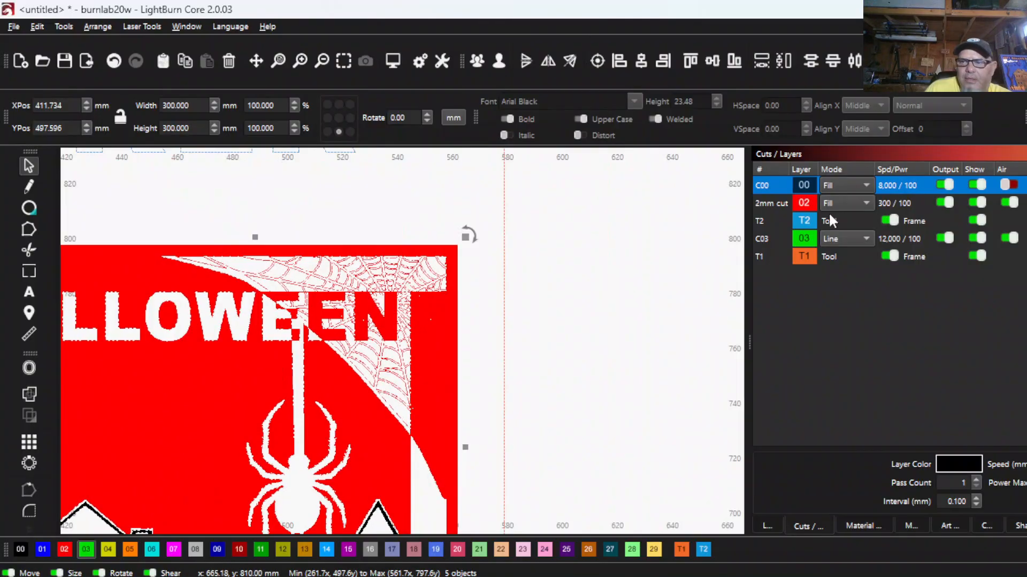
{"action": "left_click", "coordinate": [833, 185]}
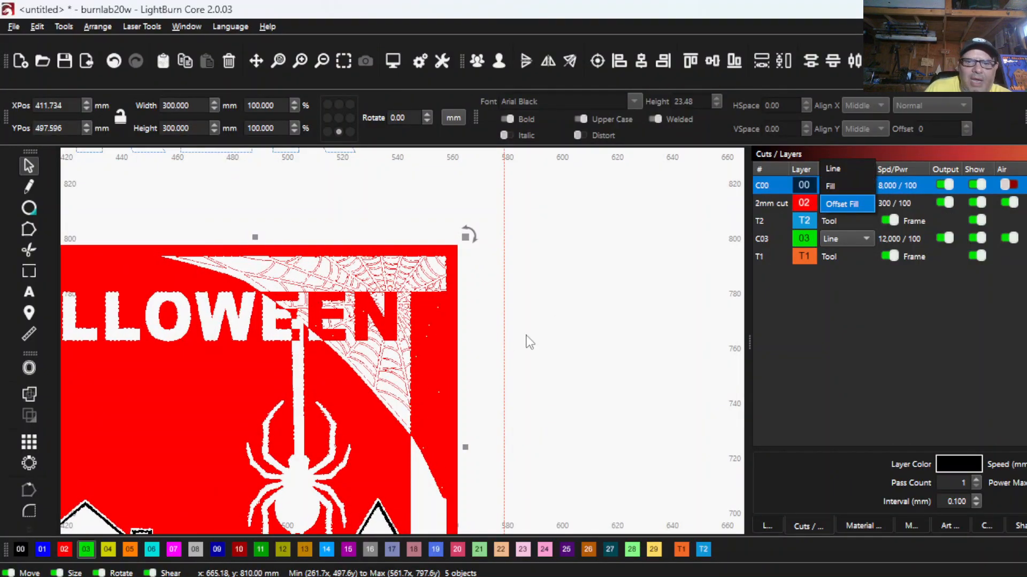
{"action": "left_click", "coordinate": [833, 169]}
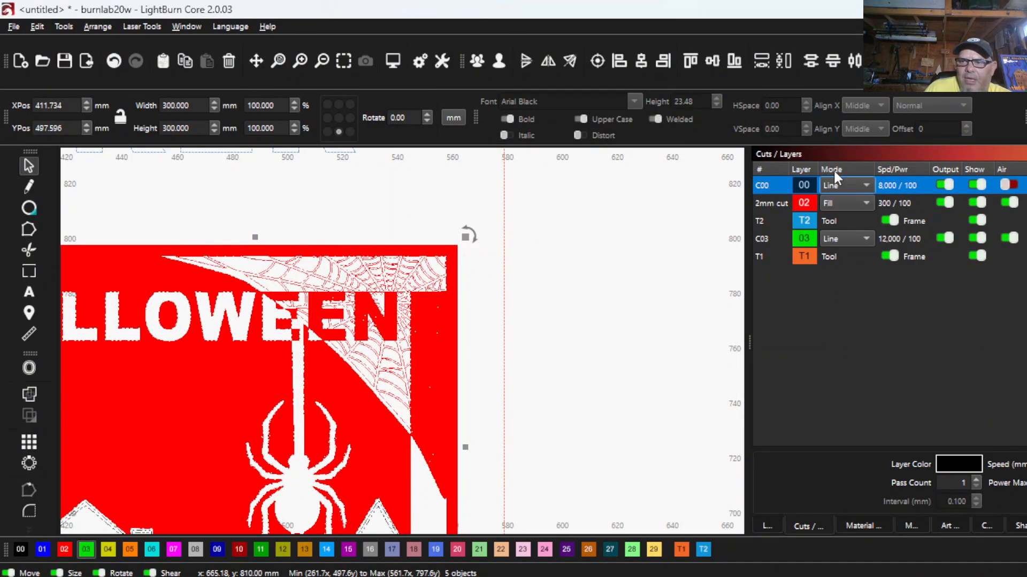
{"action": "left_click", "coordinate": [838, 182]}
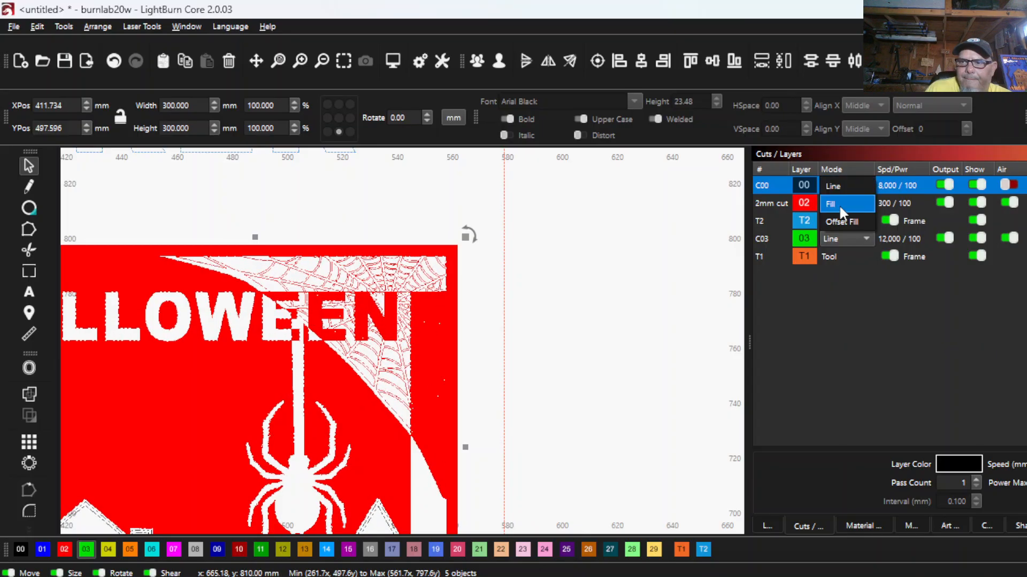
{"action": "left_click", "coordinate": [839, 206]}
{"action": "left_click", "coordinate": [831, 199]}
{"action": "left_click", "coordinate": [832, 181]}
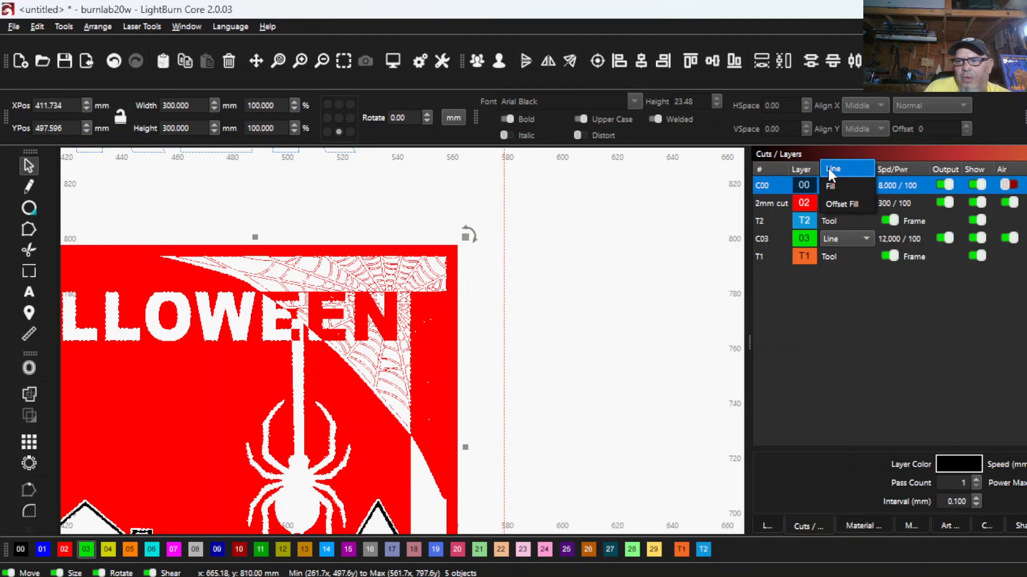
- Return the 2mm cut layer to Line mode
{"action": "left_click", "coordinate": [807, 202]}
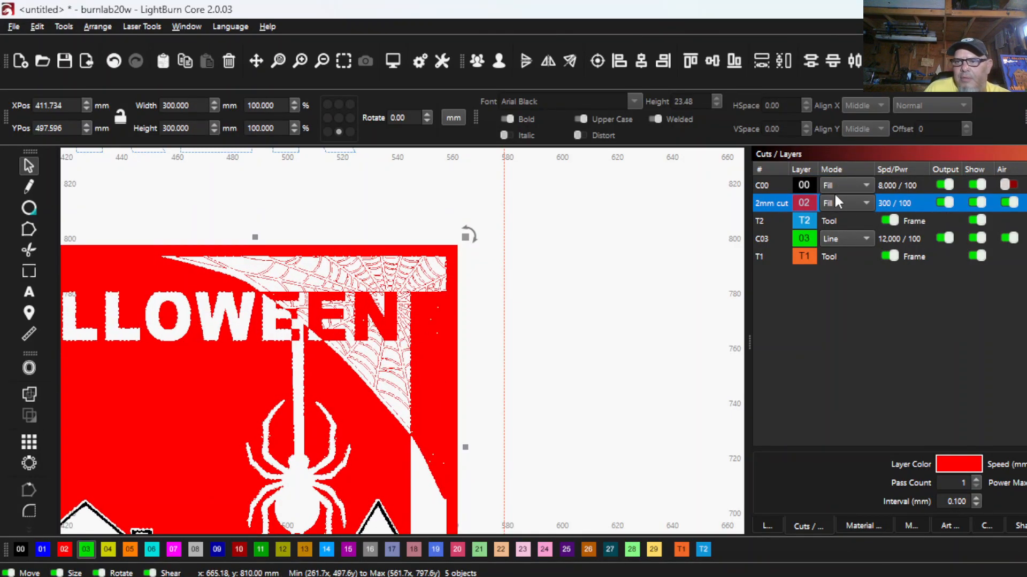
{"action": "left_click", "coordinate": [866, 202]}
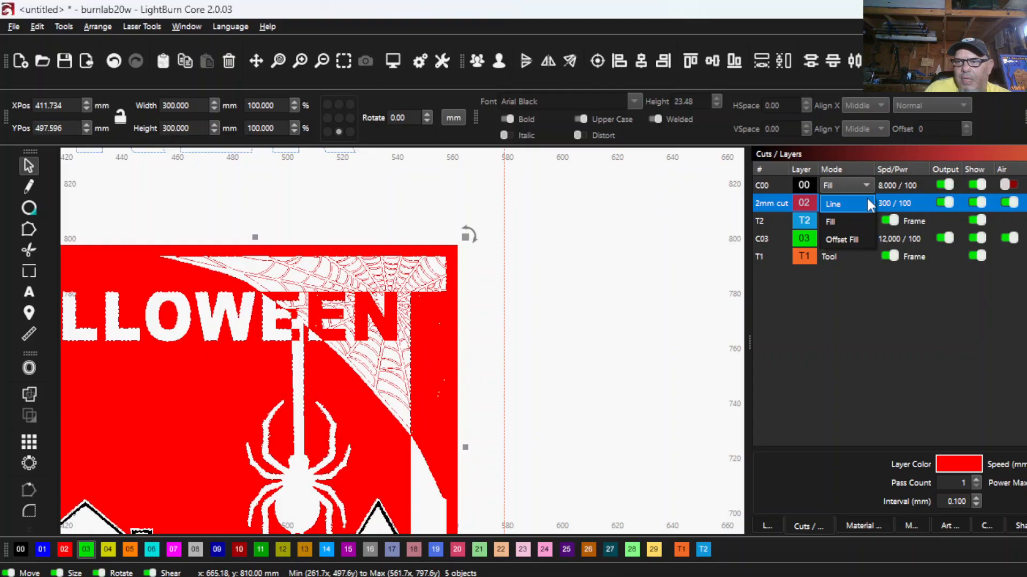
{"action": "left_click", "coordinate": [862, 204]}
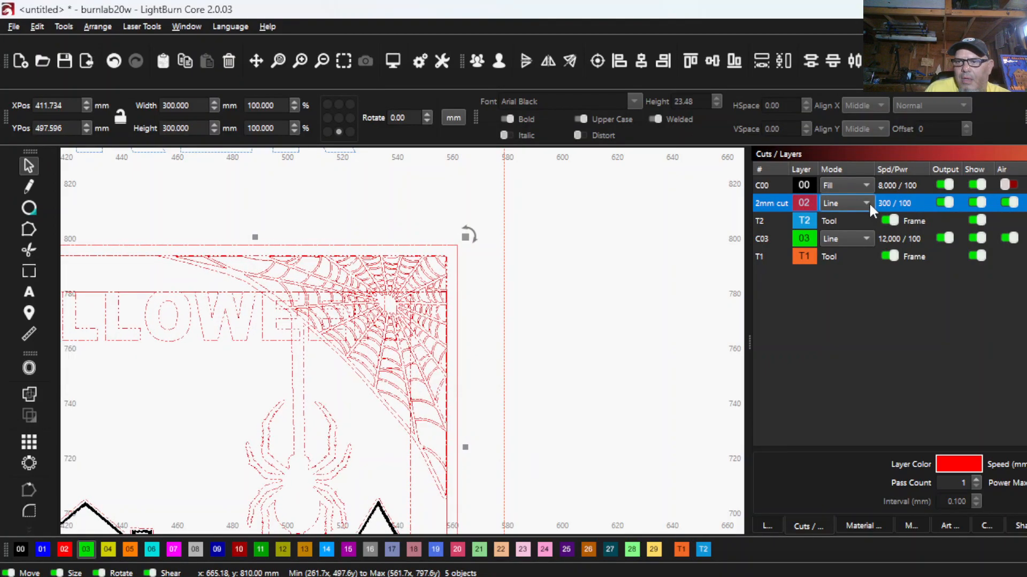
- Assign the wide-bordered FRONT frame in the stack at BACKER to tool layer T2 and check it against the panels beneath
{"action": "scroll", "coordinate": [648, 291], "scroll_direction": "down", "scroll_amount": 5}
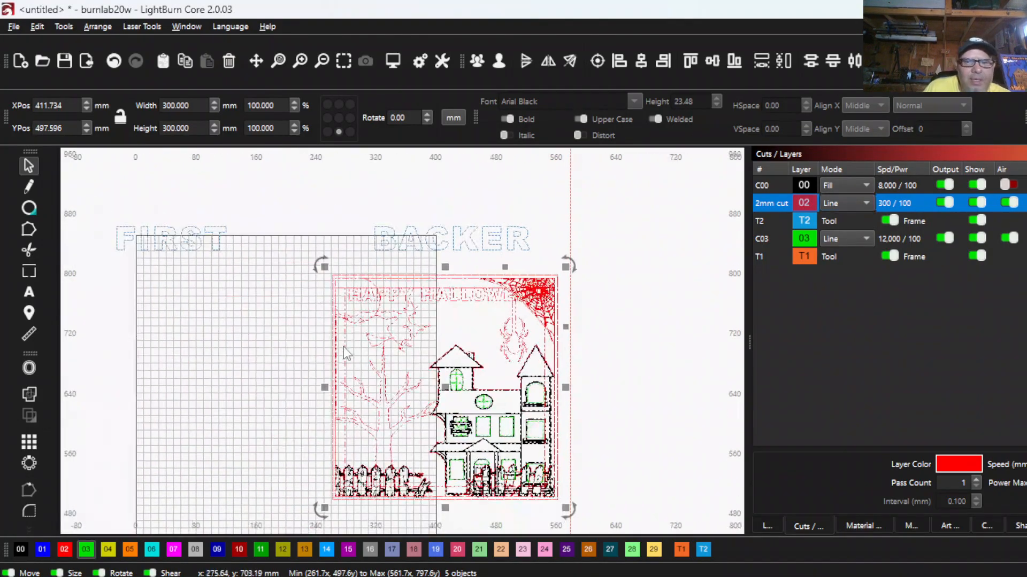
{"action": "scroll", "coordinate": [347, 353], "scroll_direction": "up", "scroll_amount": 5}
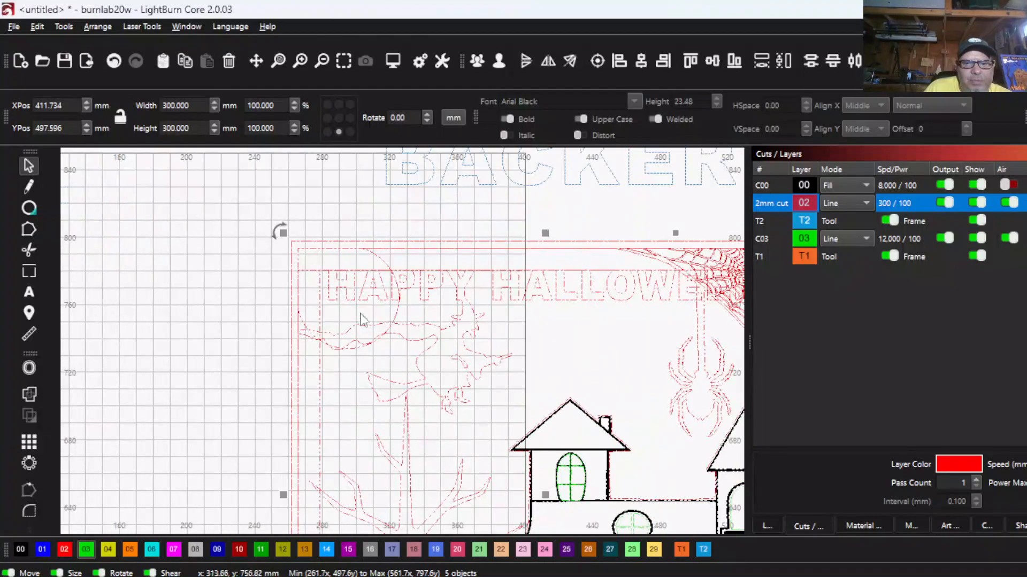
{"action": "scroll", "coordinate": [430, 307], "scroll_direction": "down", "scroll_amount": 1}
{"action": "left_click_drag", "start_coordinate": [430, 307], "coordinate": [297, 290]}
{"action": "left_click_drag", "start_coordinate": [303, 396], "coordinate": [255, 331]}
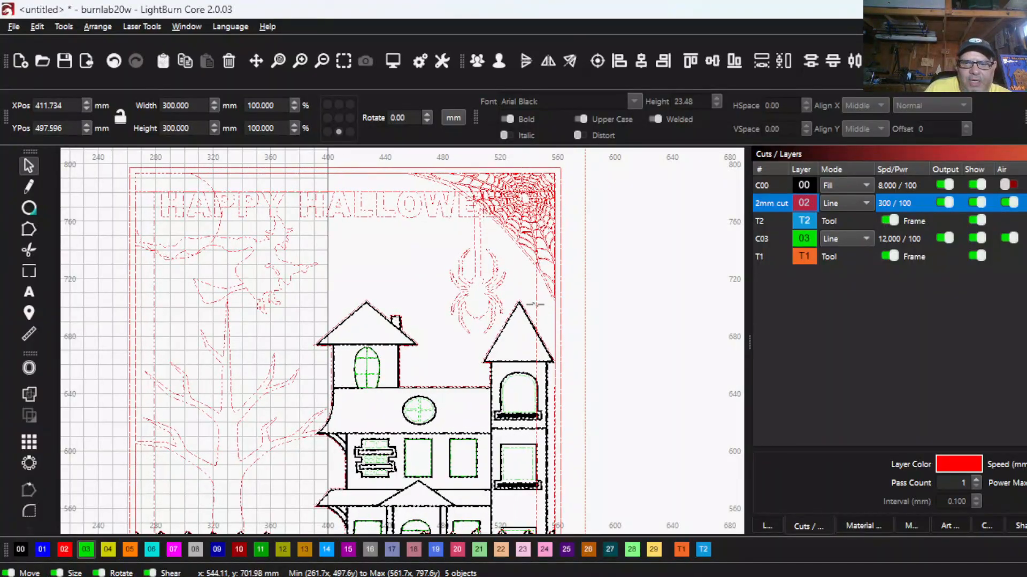
{"action": "left_click", "coordinate": [572, 323]}
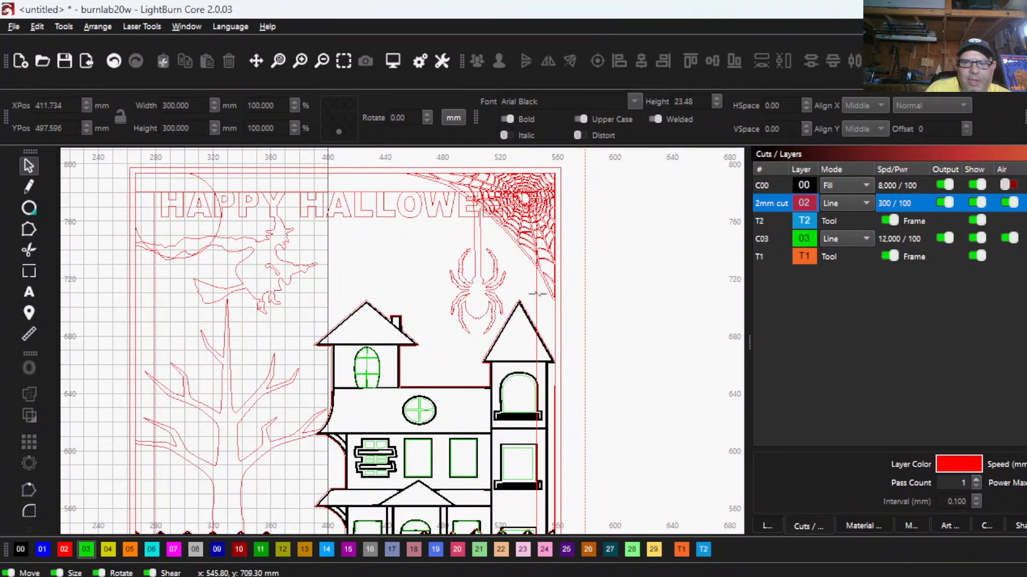
{"action": "left_click", "coordinate": [463, 282]}
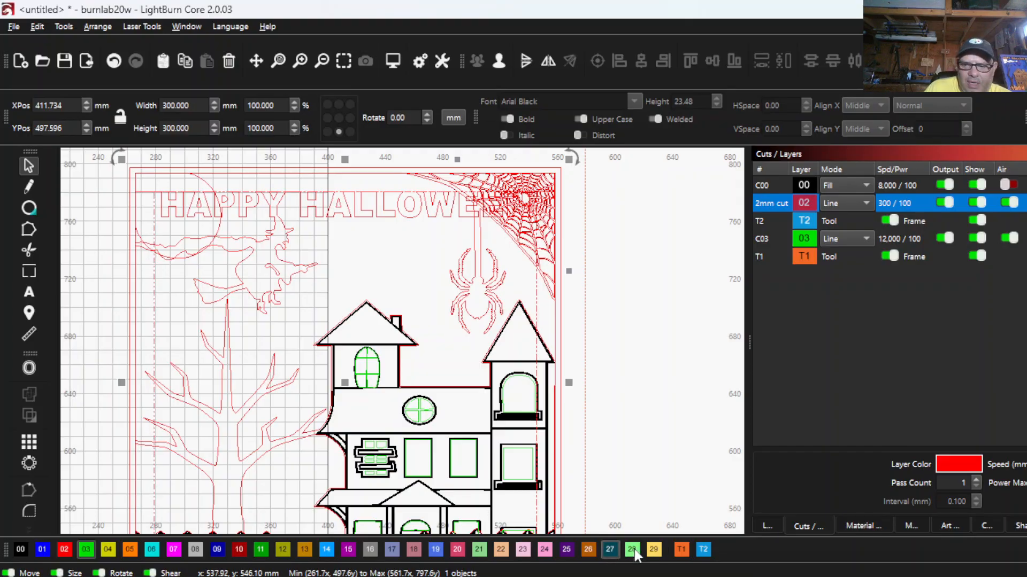
{"action": "left_click", "coordinate": [703, 550]}
{"action": "scroll", "coordinate": [591, 381], "scroll_direction": "down", "scroll_amount": 3}
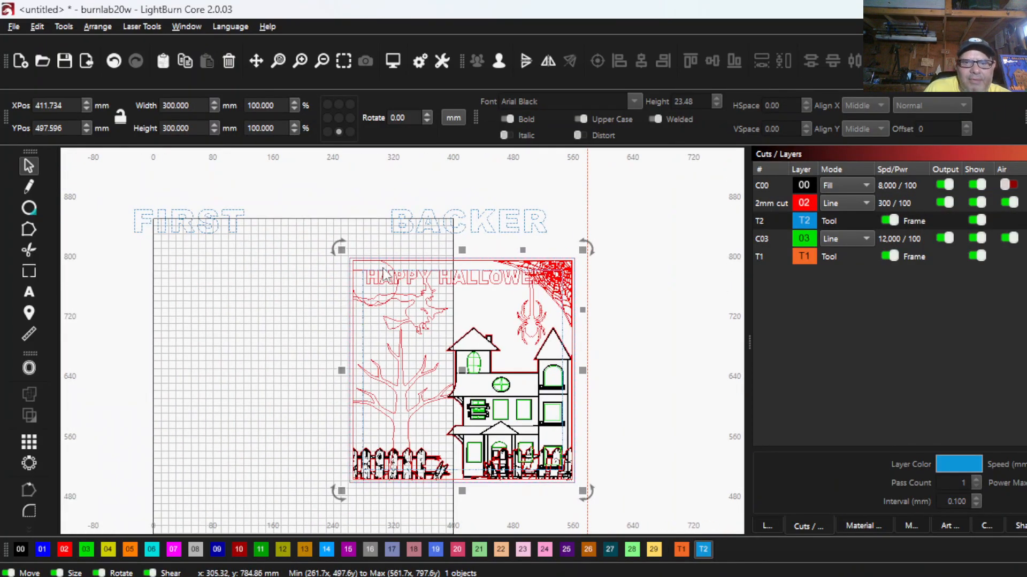
{"action": "scroll", "coordinate": [573, 347], "scroll_direction": "up", "scroll_amount": 2}
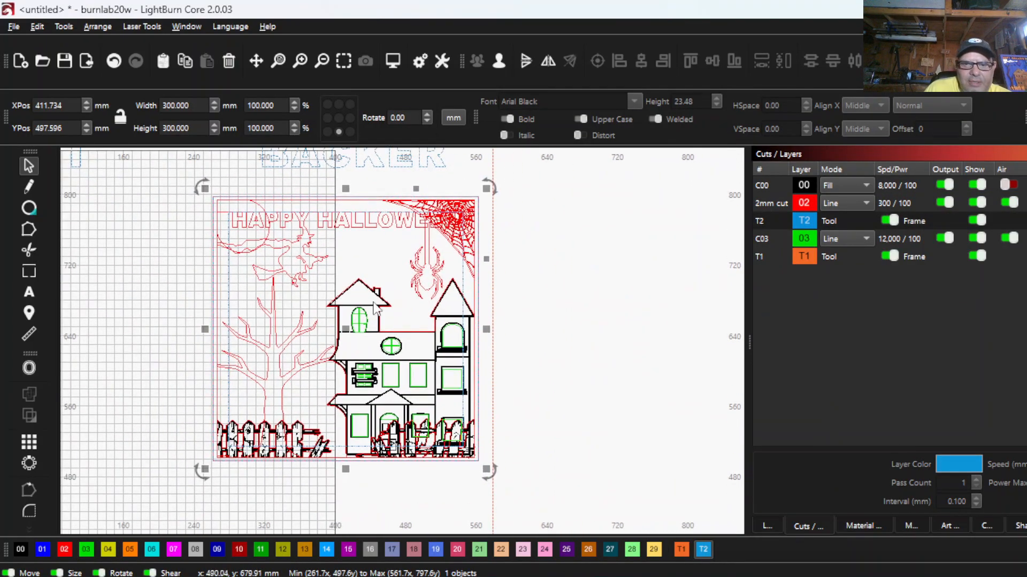